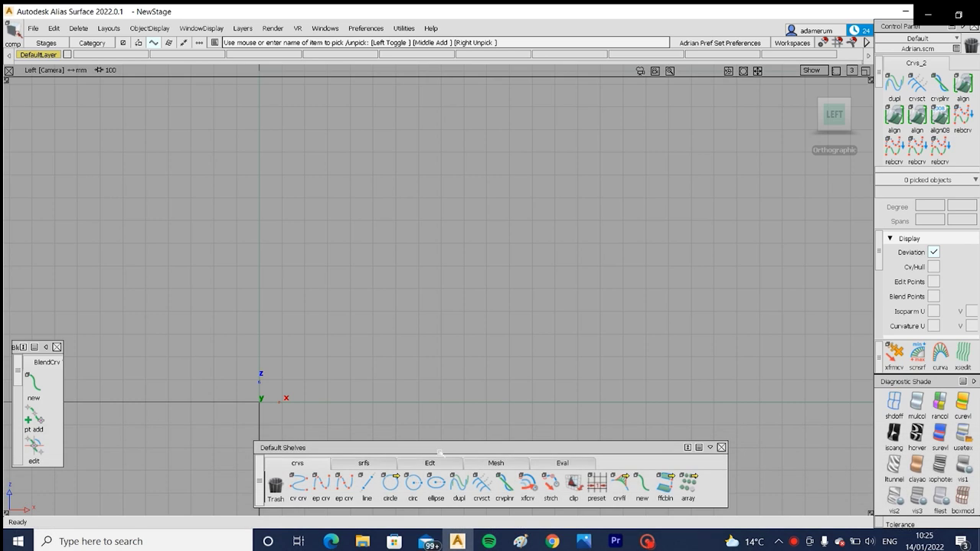
drag(444, 449, 452, 453)
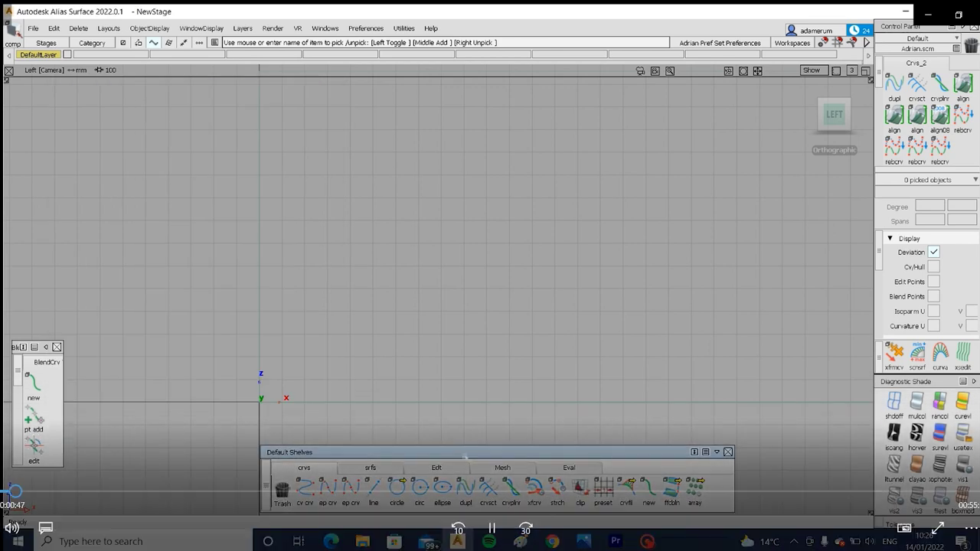
click(648, 543)
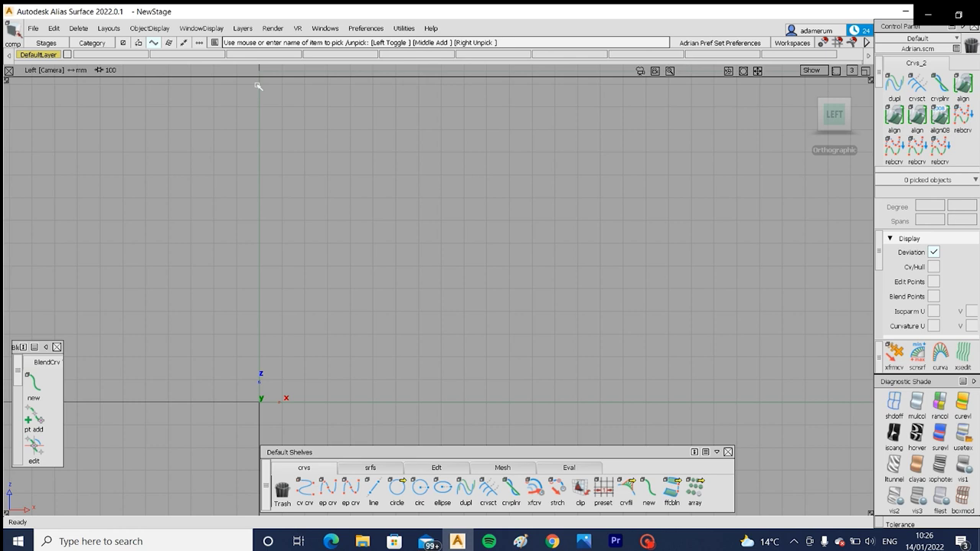
Step: Open the Draw Style settings, review the surface, curve, subdivision, section data and symmetry display options, and close them unchanged
click(135, 28)
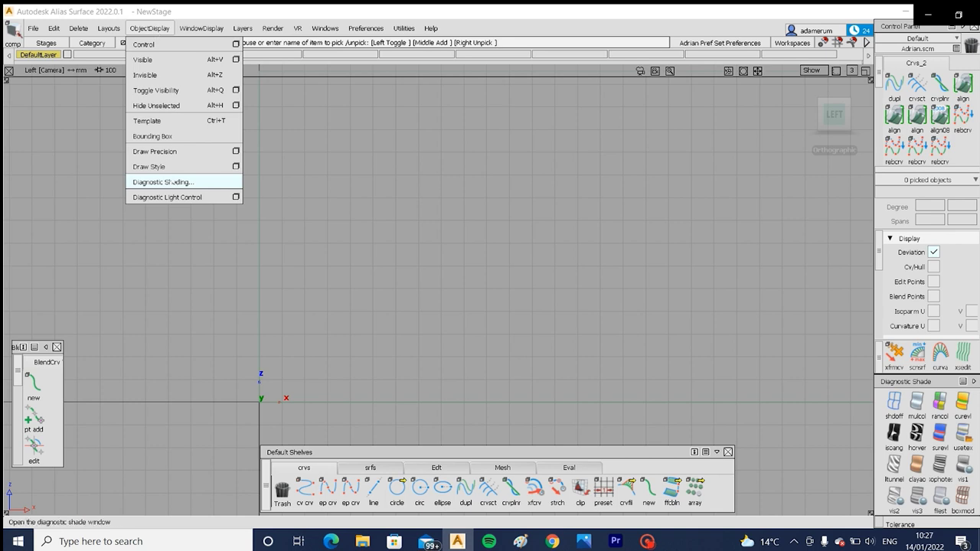
click(237, 166)
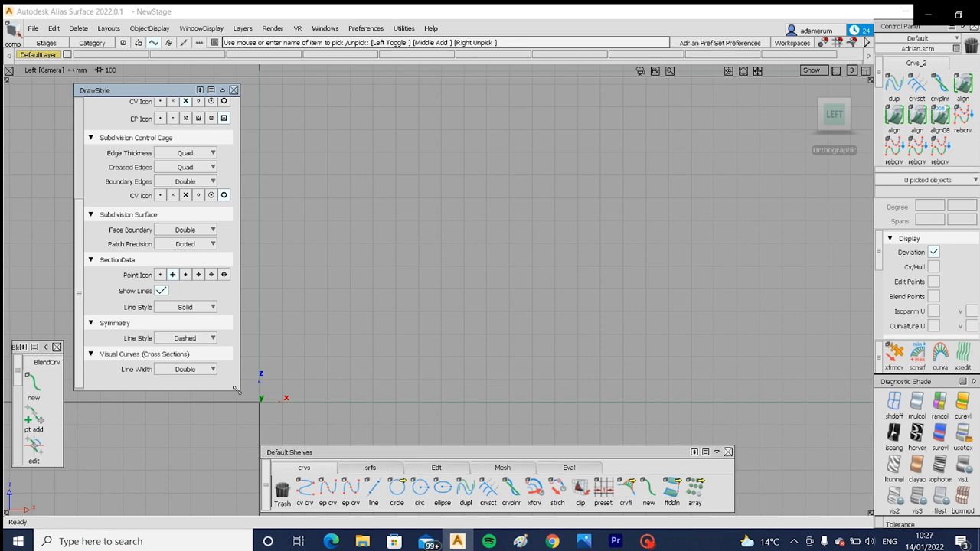
drag(239, 390, 326, 503)
scroll(163, 228, up, 5)
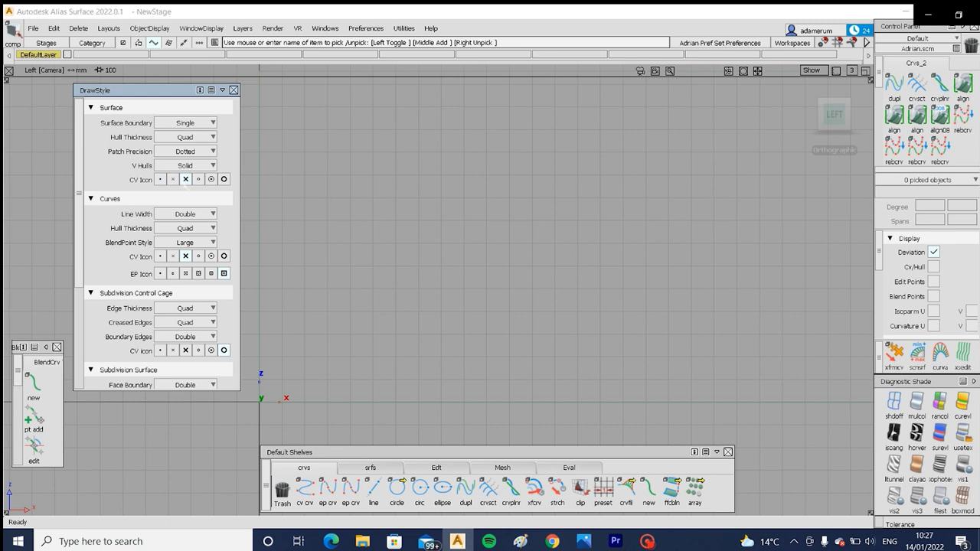
scroll(153, 243, down, 1)
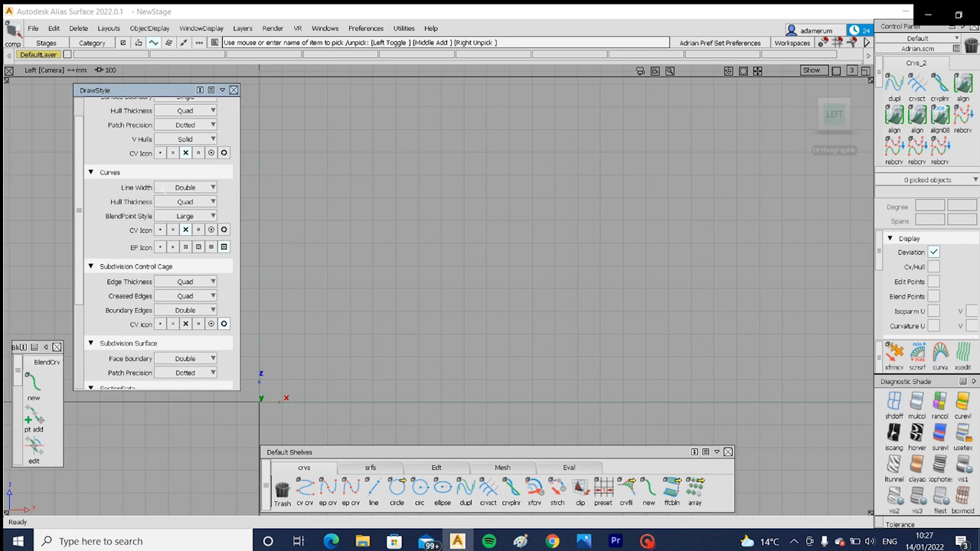
scroll(100, 209, down, 1)
scroll(108, 198, down, 2)
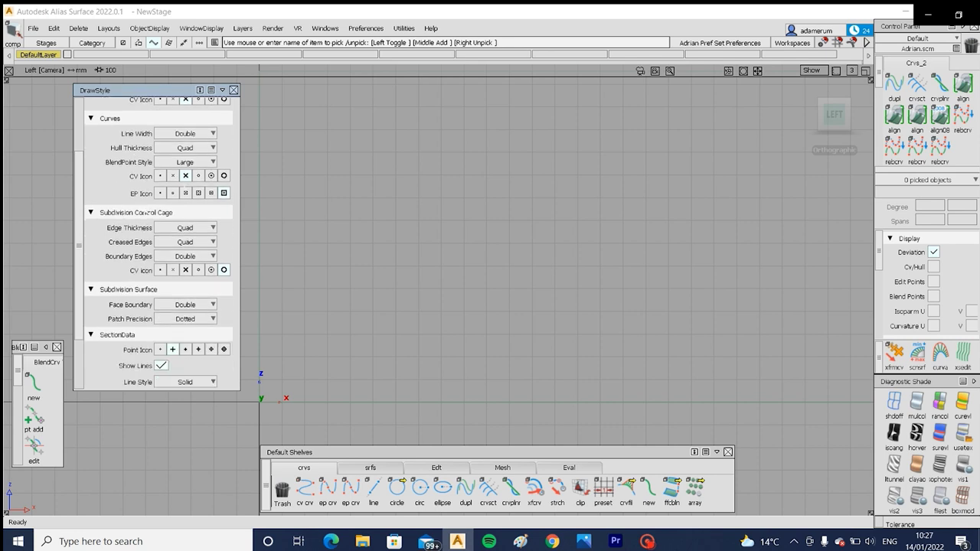
scroll(144, 212, down, 1)
scroll(140, 214, down, 1)
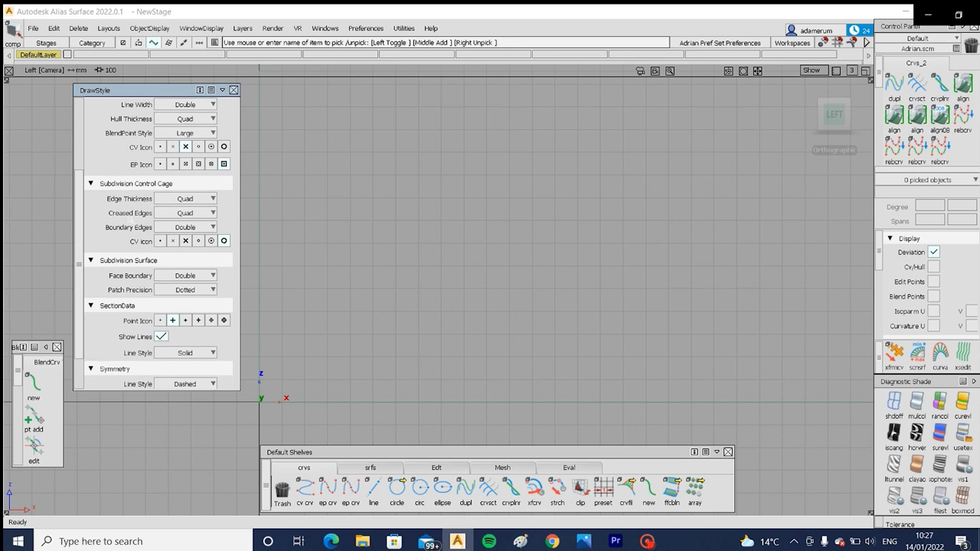
scroll(131, 216, down, 3)
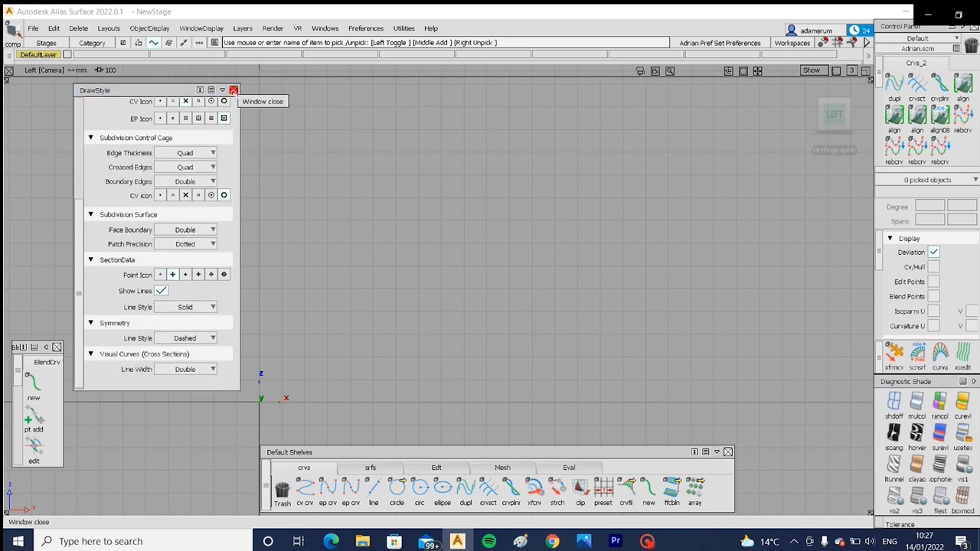
click(234, 90)
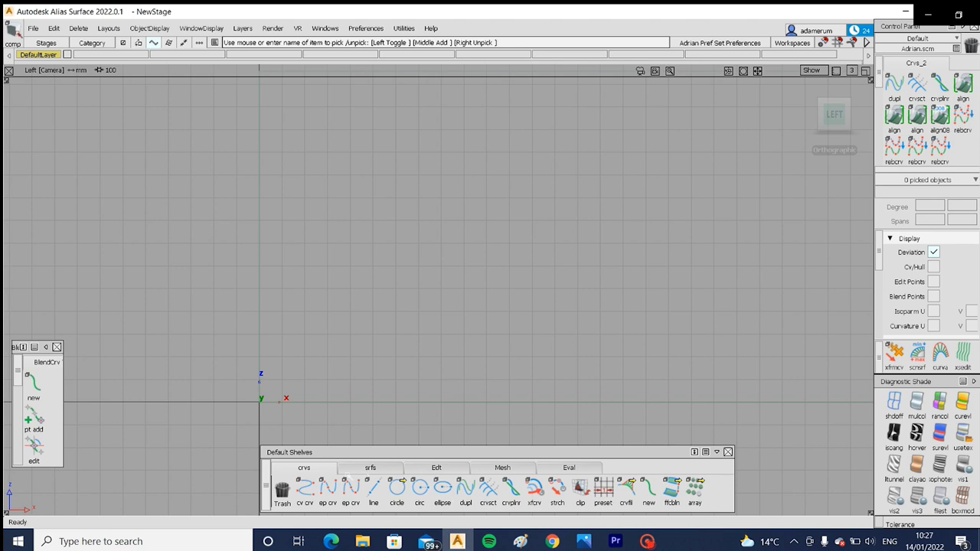
Step: Look through the surface, edit and mesh tool sets in the Default Shelves, returning to the curve tools
click(371, 468)
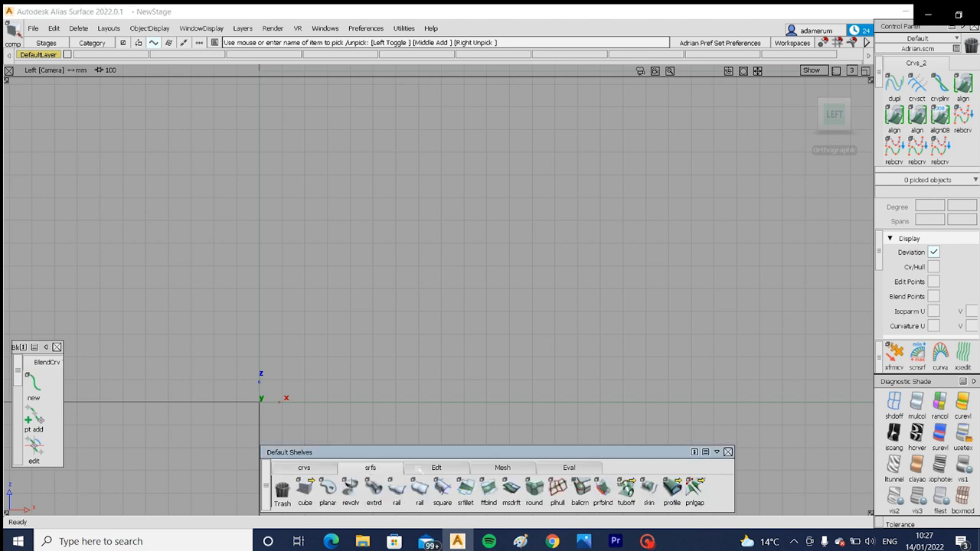
click(419, 471)
click(374, 470)
click(322, 470)
click(356, 470)
click(306, 468)
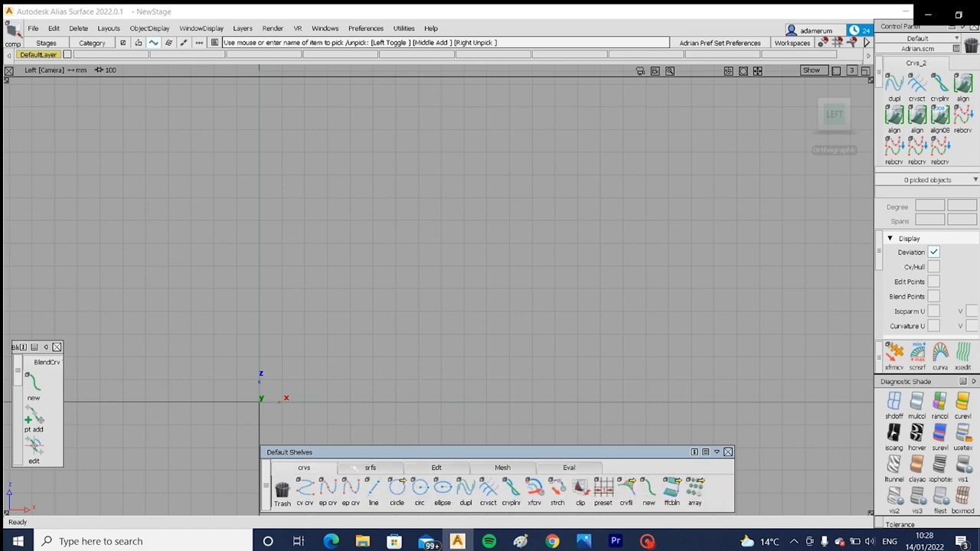
click(353, 468)
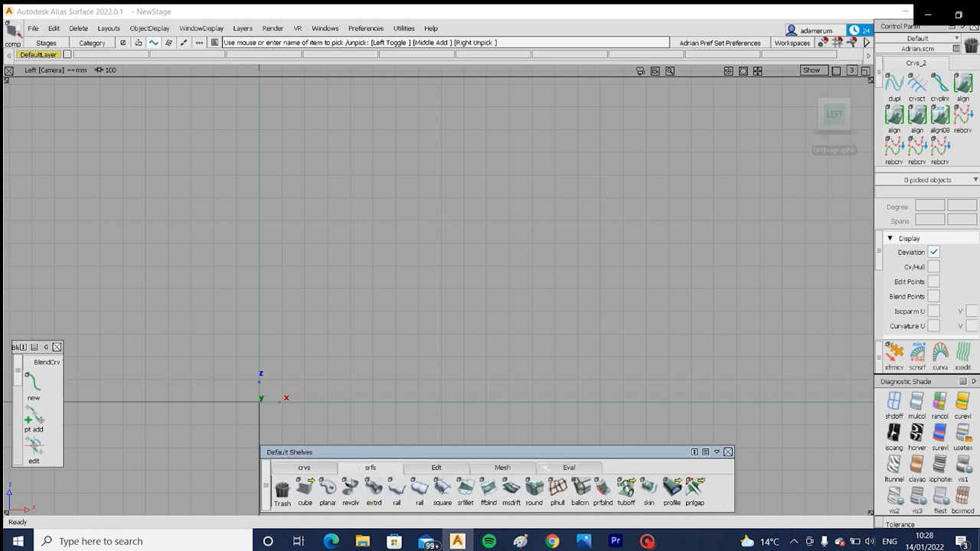
click(502, 468)
click(436, 468)
click(370, 468)
click(328, 468)
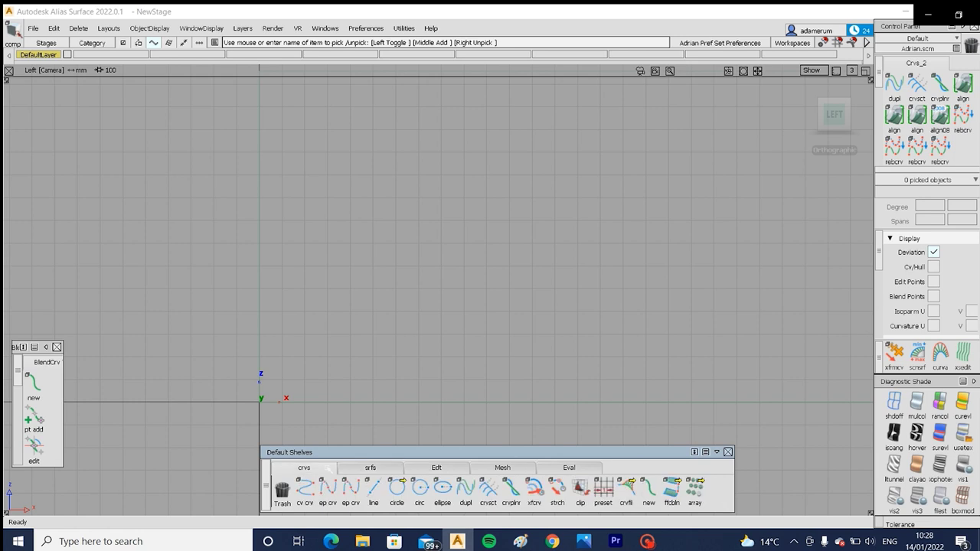
Step: Display the marking menu of pick tools and examine its object, curve, surface, CV and blend curve picks
ctrl+shift+click(436, 277)
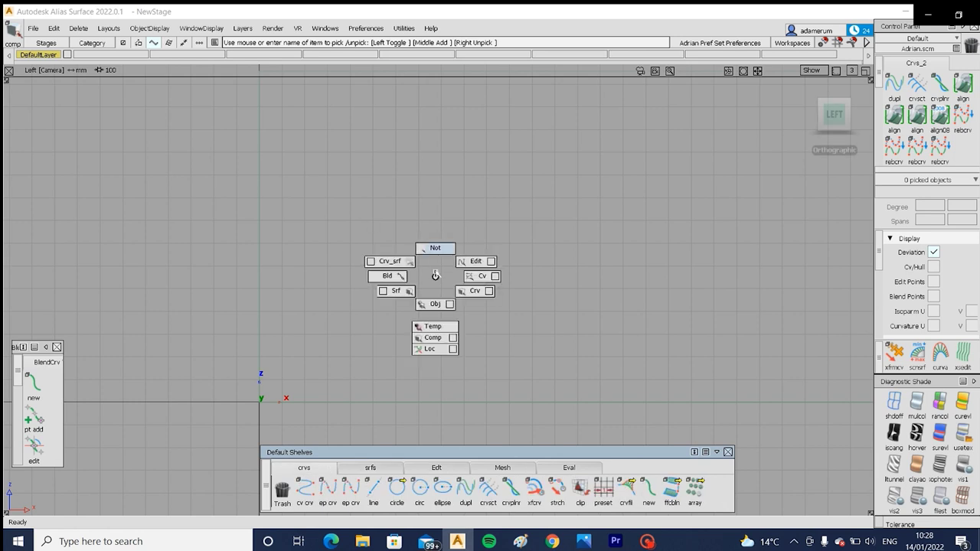
click(436, 277)
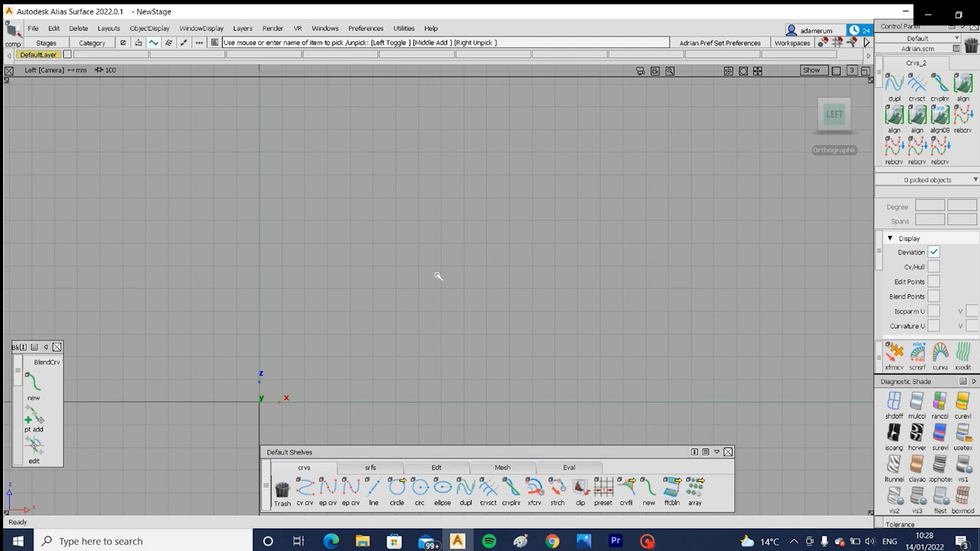
ctrl+shift+click(437, 276)
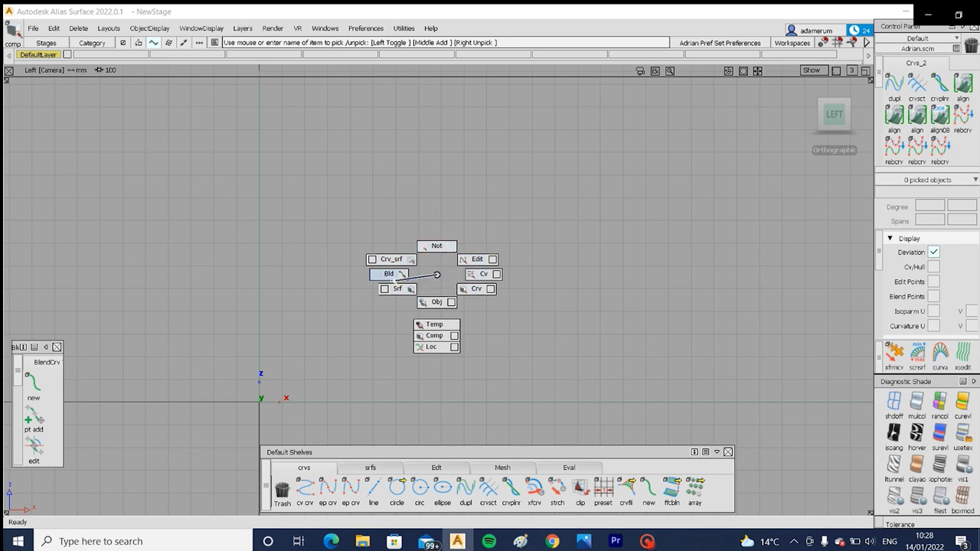
ctrl+shift+drag(429, 266, 440, 274)
ctrl+shift+middle_click(440, 274)
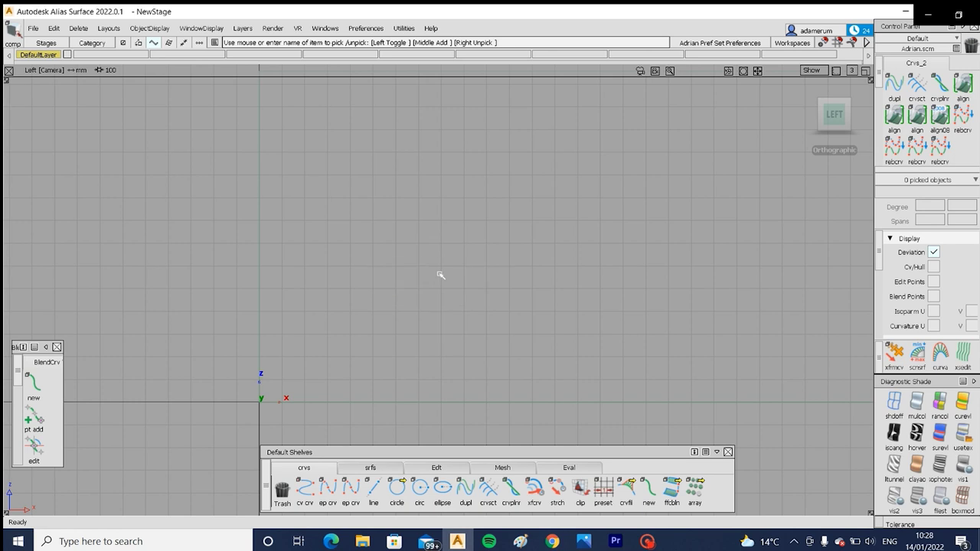
Step: Display the marking menu of transform tools, activate Move, and examine the pivot, scale, rotate and query edit tools
ctrl+shift+middle_click(440, 275)
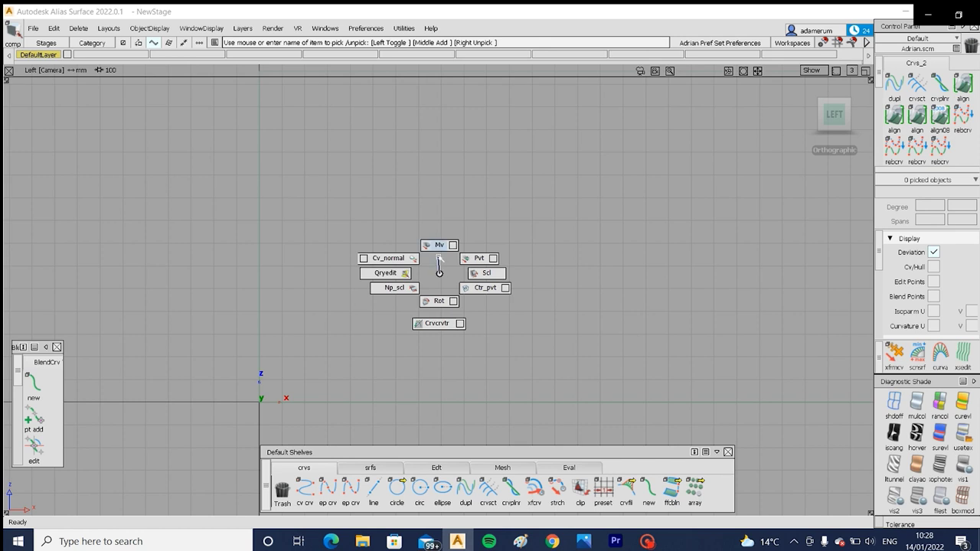
mouse_move(440, 255)
ctrl+shift+middle_down()
mouse_move(442, 263)
mouse_move(457, 252)
mouse_move(453, 264)
mouse_move(467, 260)
ctrl+shift+middle_up()
mouse_move(467, 261)
ctrl+shift+mouse_down()
mouse_move(448, 265)
mouse_move(462, 275)
ctrl+shift+mouse_up()
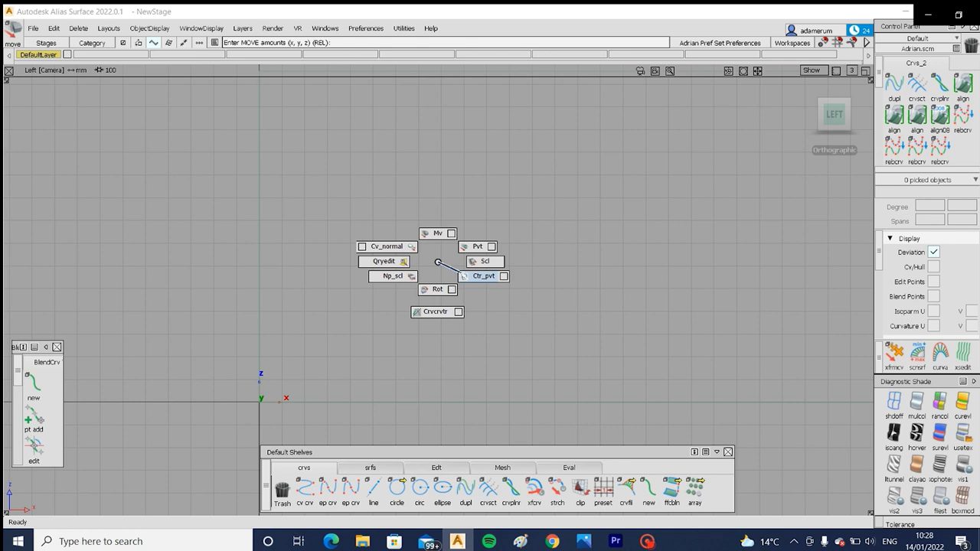
ctrl+shift+drag(462, 275, 412, 275)
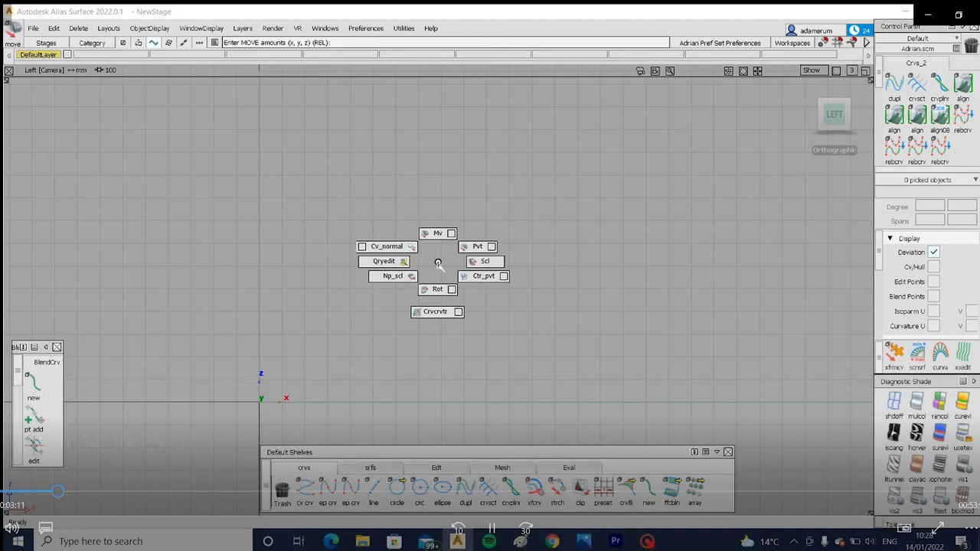
ctrl+shift+drag(411, 274, 391, 261)
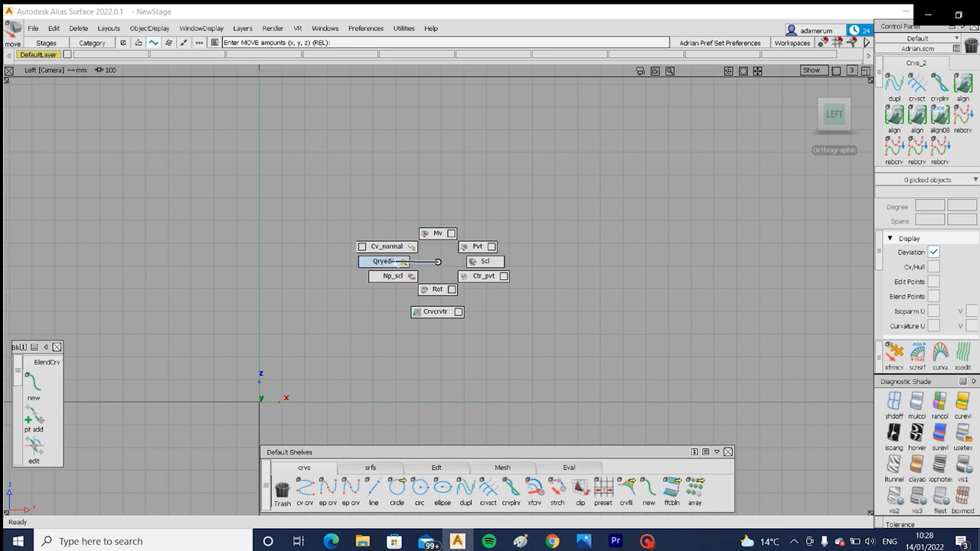
Step: Display the marking menu of modelling tools and examine Extend, Intersect, Project, Trim, Untrim and delete locators
ctrl+shift+right_drag(395, 252, 435, 266)
mouse_move(435, 268)
ctrl+shift+mouse_down()
mouse_move(433, 315)
mouse_move(452, 315)
mouse_move(439, 344)
mouse_move(436, 272)
ctrl+shift+mouse_up()
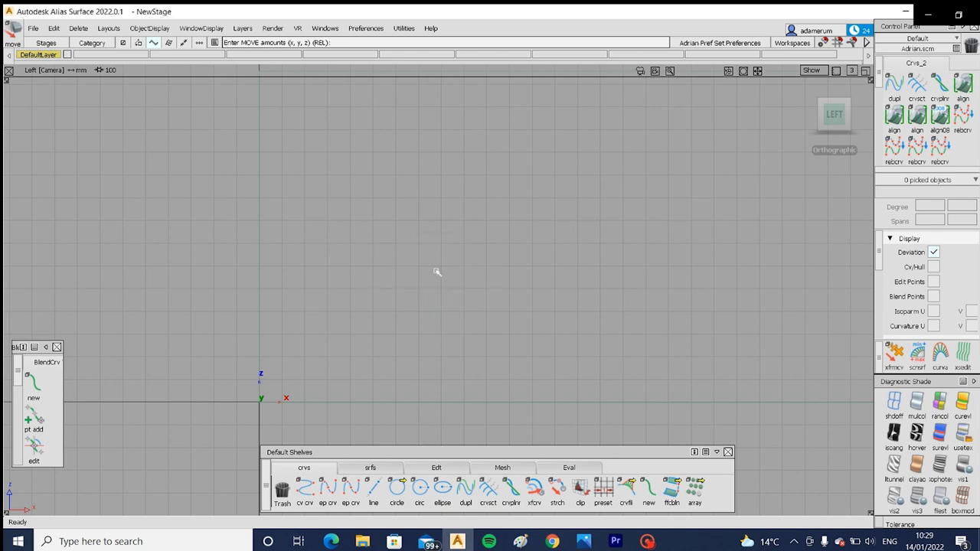
ctrl+shift+middle_drag(437, 272, 436, 270)
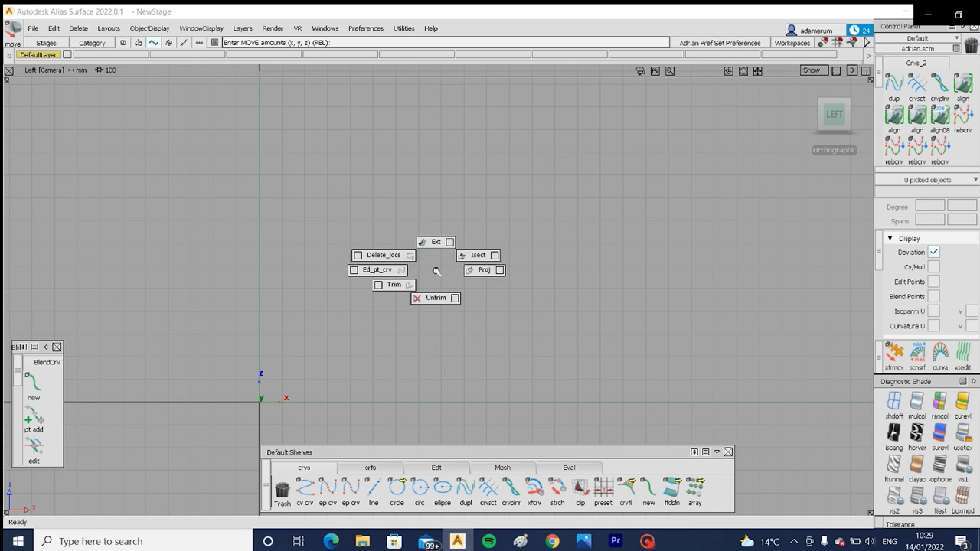
ctrl+shift+drag(436, 272, 469, 270)
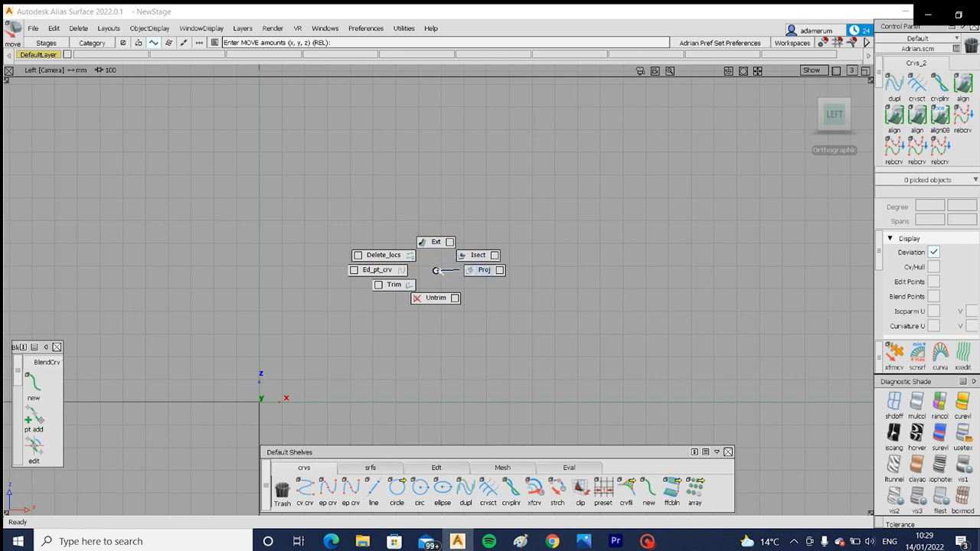
ctrl+shift+drag(405, 256, 440, 272)
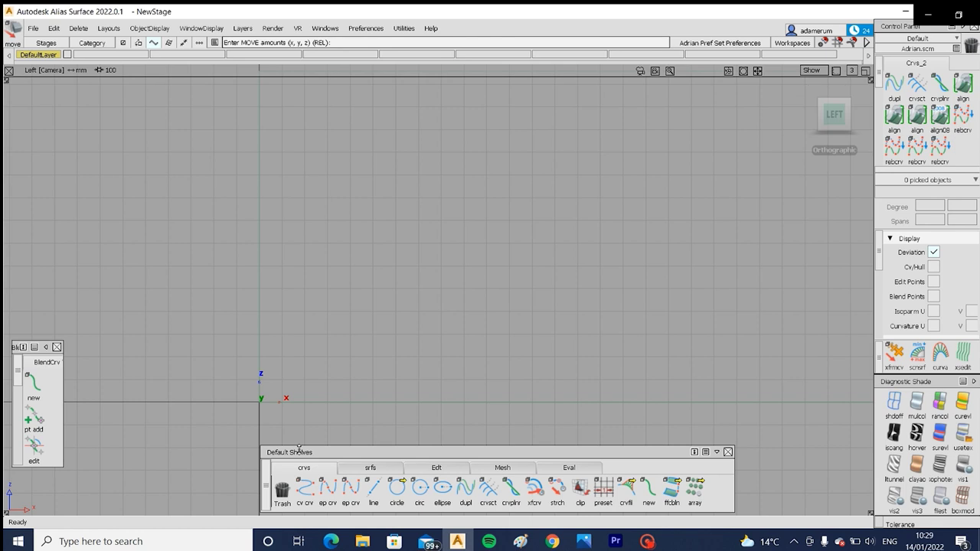
Step: Activate the degree 3 edit point curve tool and check the knot spacing and curve degree in its options
click(328, 490)
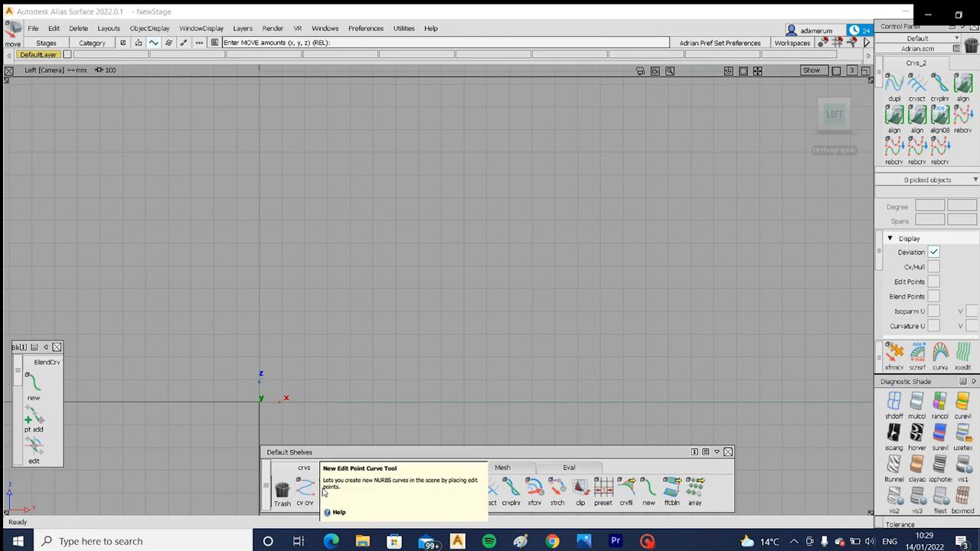
drag(311, 452, 310, 445)
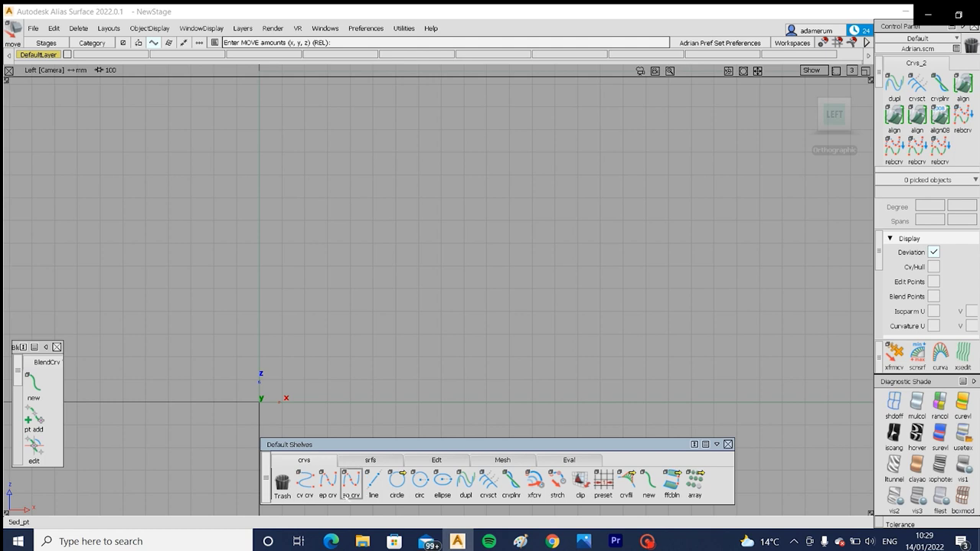
click(328, 482)
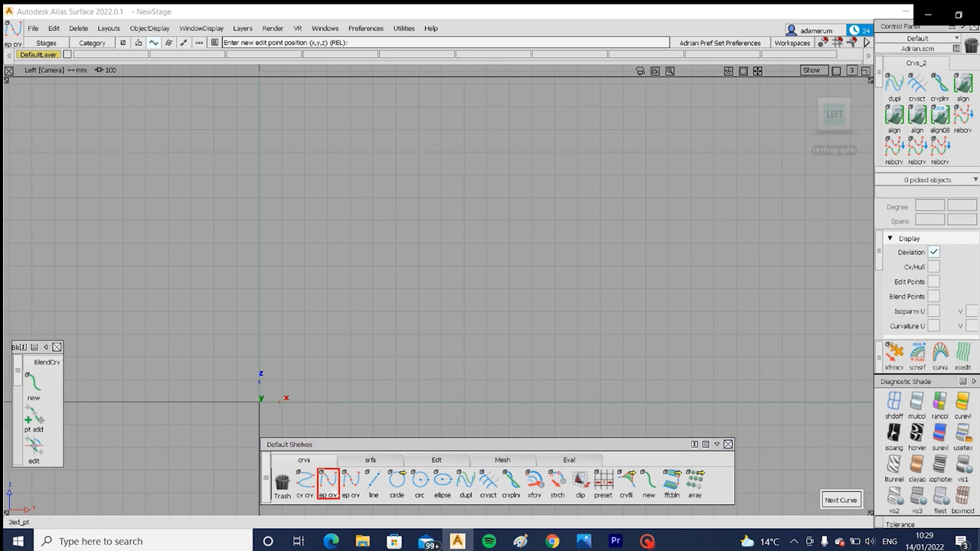
double_click(328, 483)
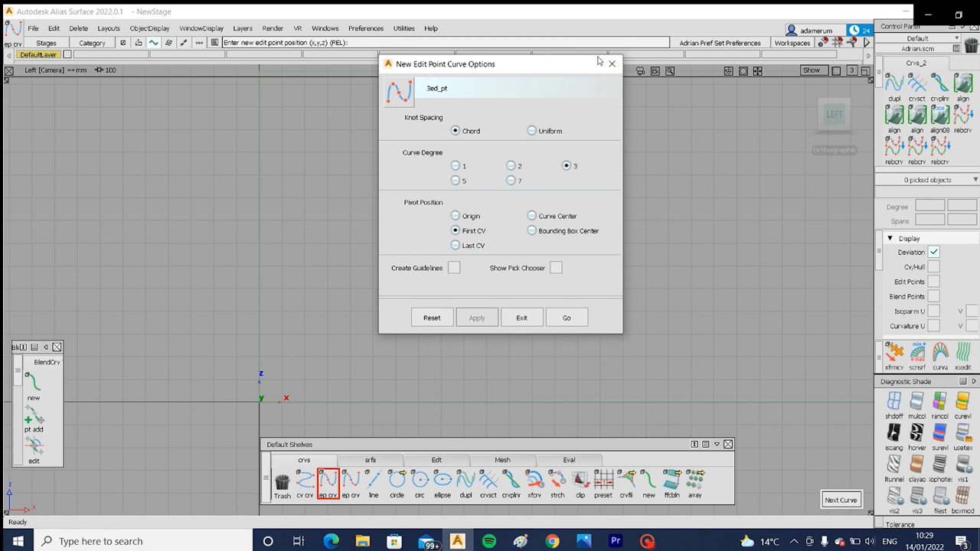
click(612, 62)
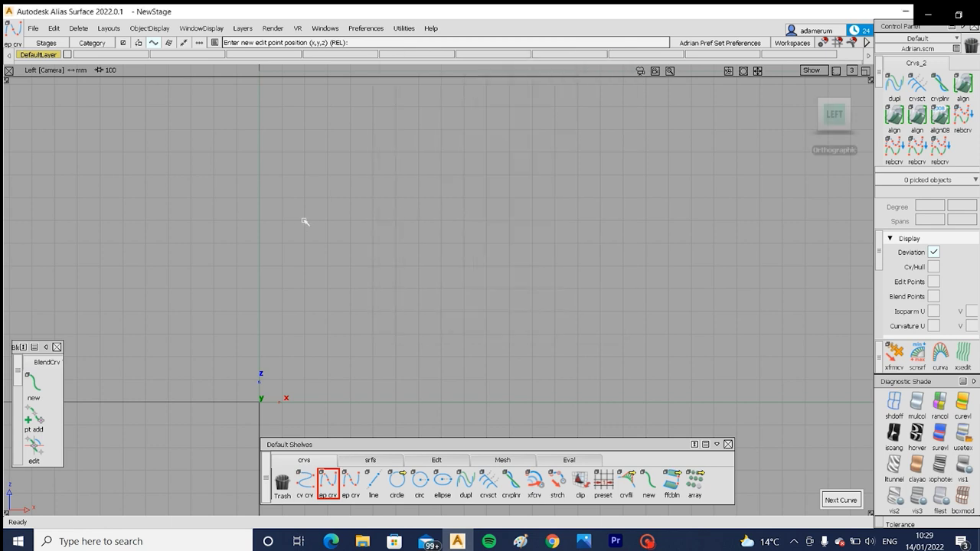
Step: Draw a straight horizontal degree 3 curve about five grid squares long from two edit points, above and beyond the origin
click(304, 228)
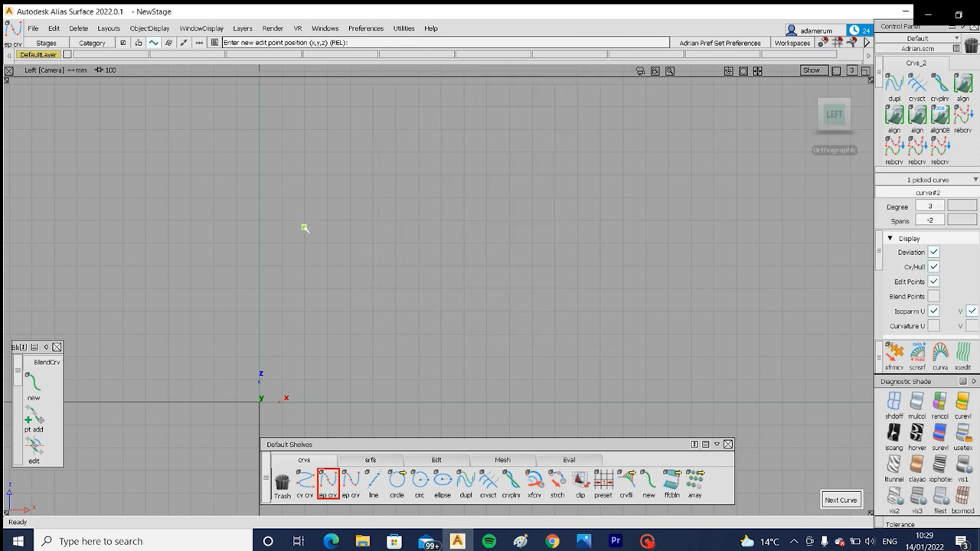
key(ctrl+z)
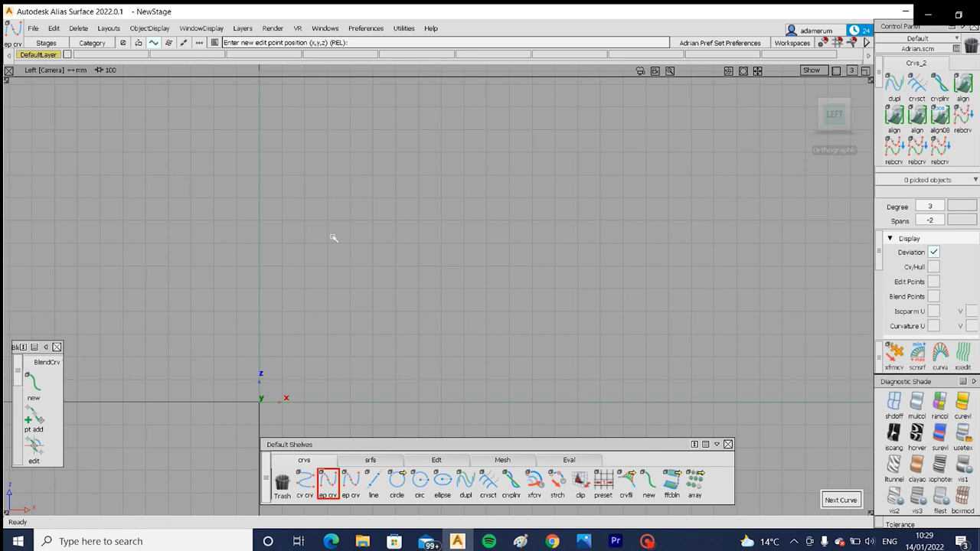
click(327, 243)
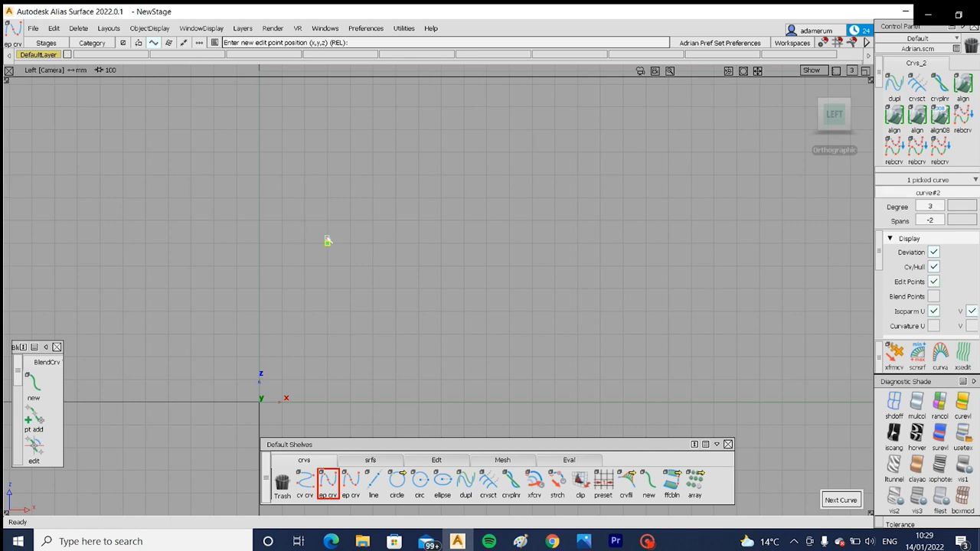
click(441, 245)
alt+shift+right_drag(387, 274, 359, 248)
alt+shift+middle_drag(359, 247, 403, 304)
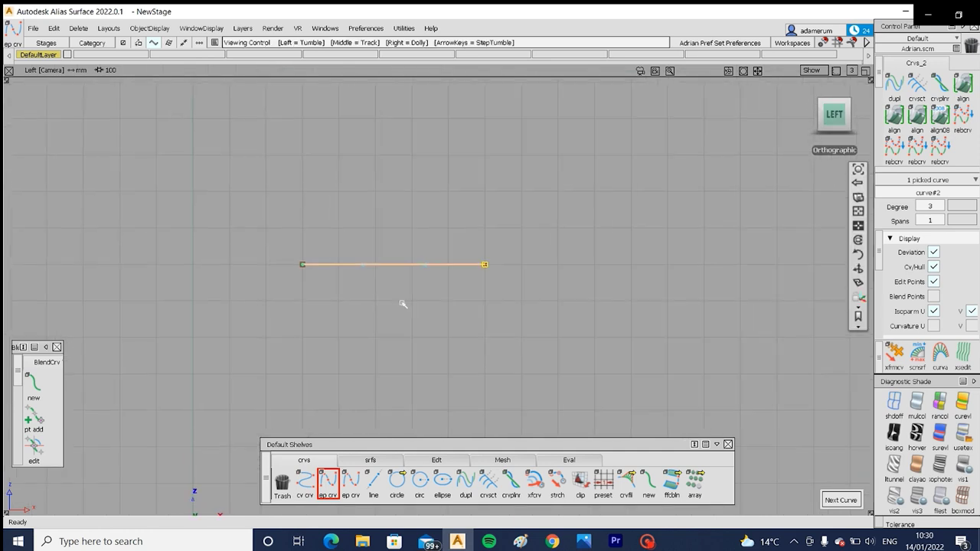
Step: Deselect the horizontal curve and activate control vertex picking for it
ctrl+shift+click(402, 303)
ctrl+shift+drag(402, 304, 403, 278)
ctrl+shift+click(384, 284)
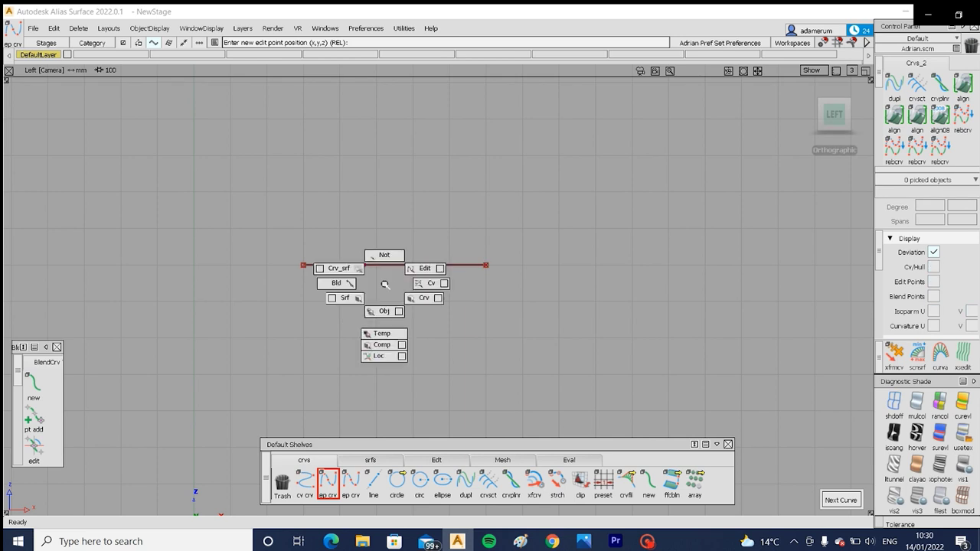
ctrl+shift+drag(384, 284, 427, 284)
ctrl+shift+drag(429, 284, 431, 284)
click(435, 262)
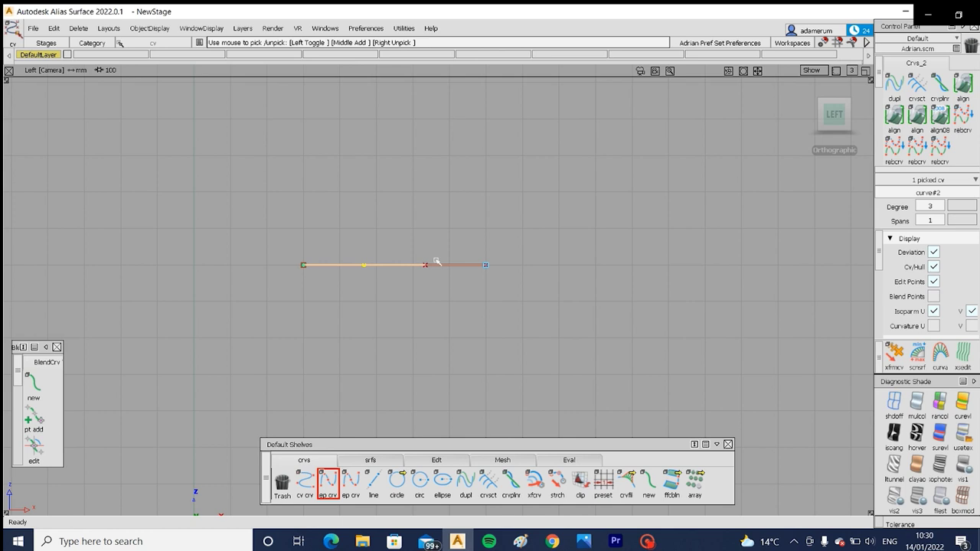
Step: Toggle the curve's control vertices on and off individually and by area, finishing with only the two middle ones picked
drag(414, 241, 448, 272)
click(304, 266)
mouse_move(309, 325)
ctrl+shift+right_down()
mouse_move(311, 316)
mouse_move(311, 324)
ctrl+shift+right_up()
ctrl+shift+drag(311, 324, 333, 297)
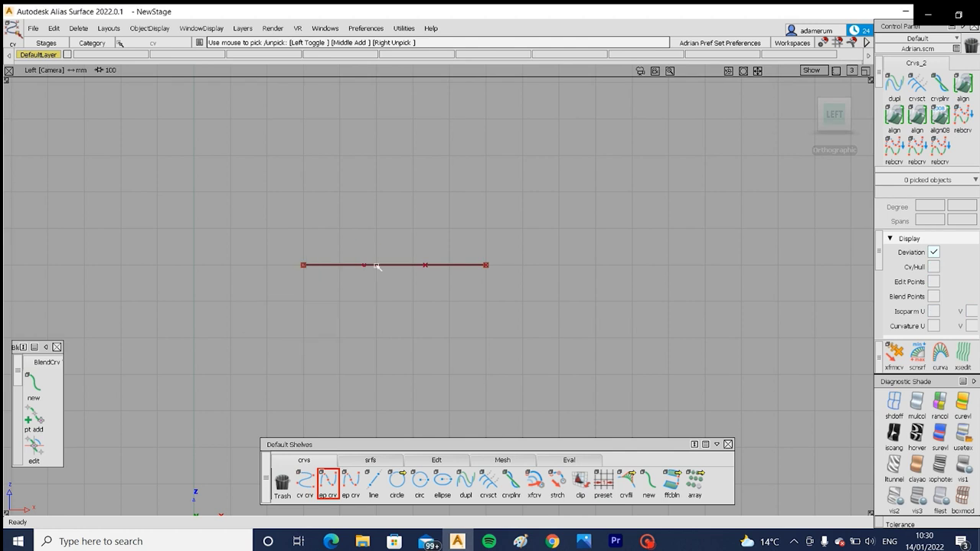
click(368, 266)
click(442, 296)
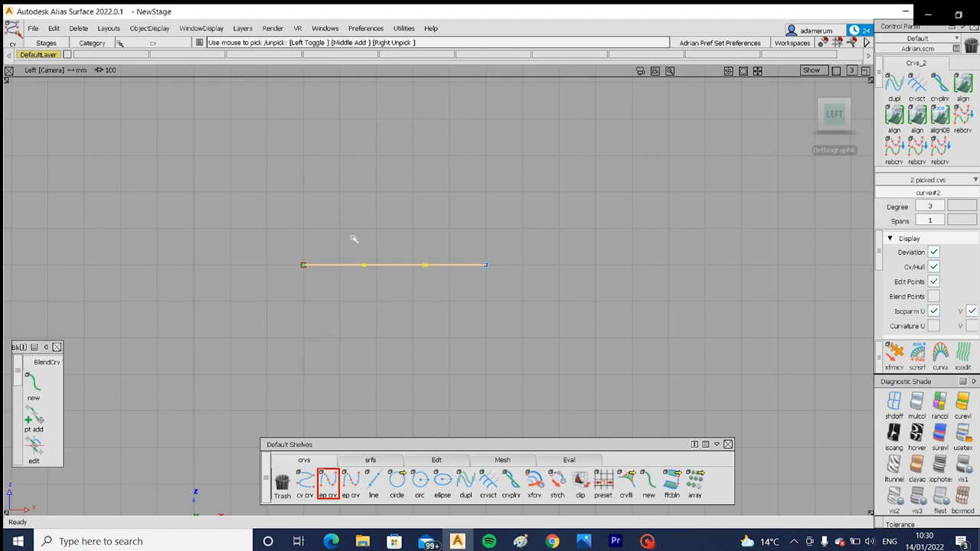
click(373, 283)
click(384, 291)
drag(326, 213, 394, 319)
drag(390, 218, 442, 307)
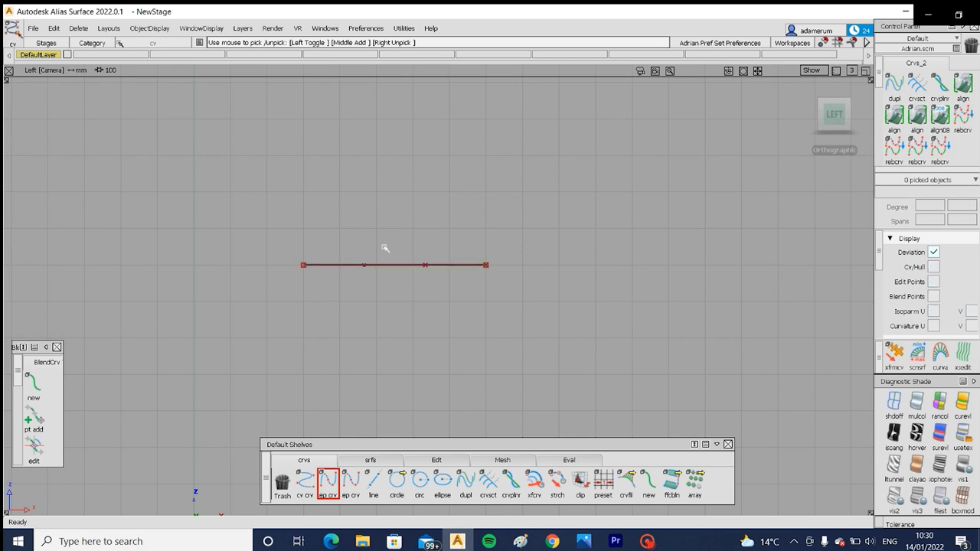
drag(356, 243, 393, 298)
click(393, 298)
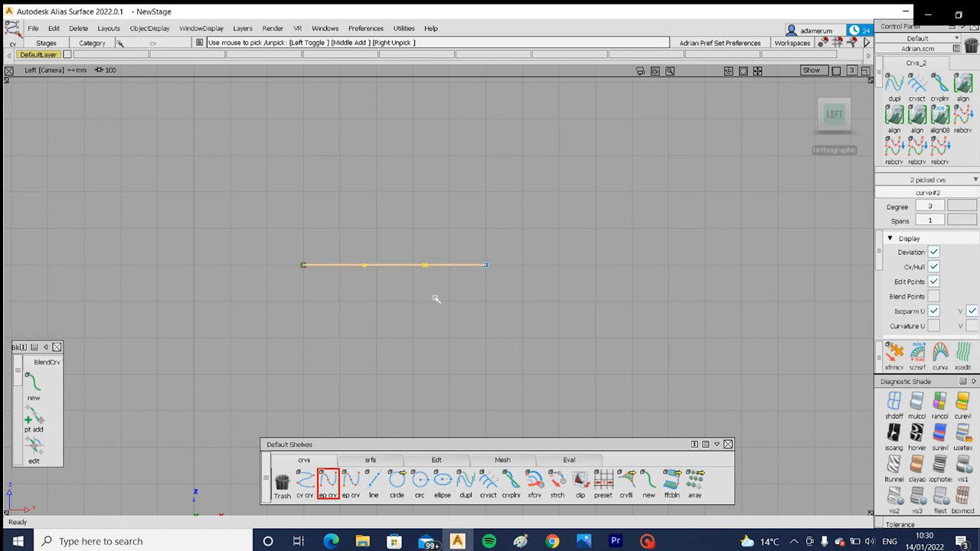
Step: Use Move to raise and lower the two middle control vertices vertically, finishing slightly below the curve's end points
ctrl+shift+click(434, 305)
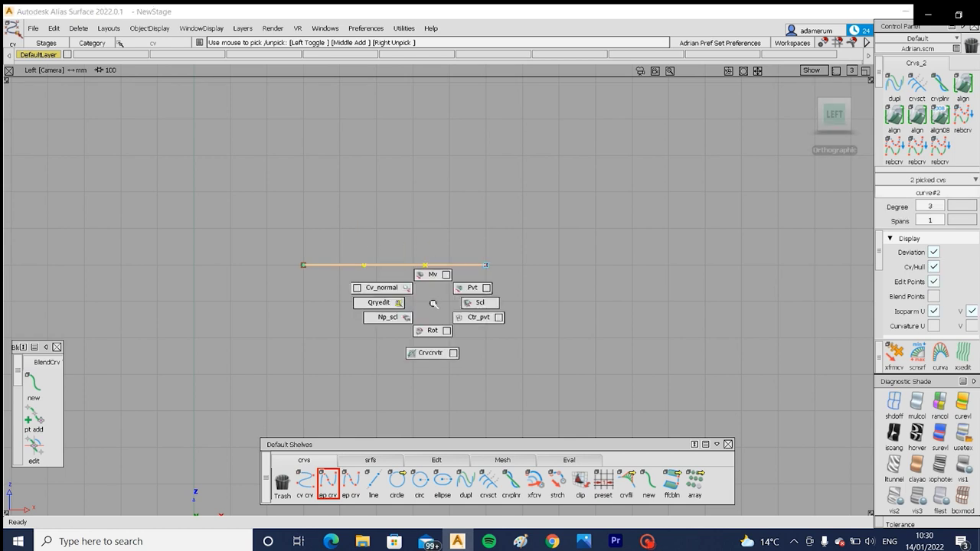
ctrl+shift+drag(433, 303, 435, 278)
right_drag(420, 315, 422, 254)
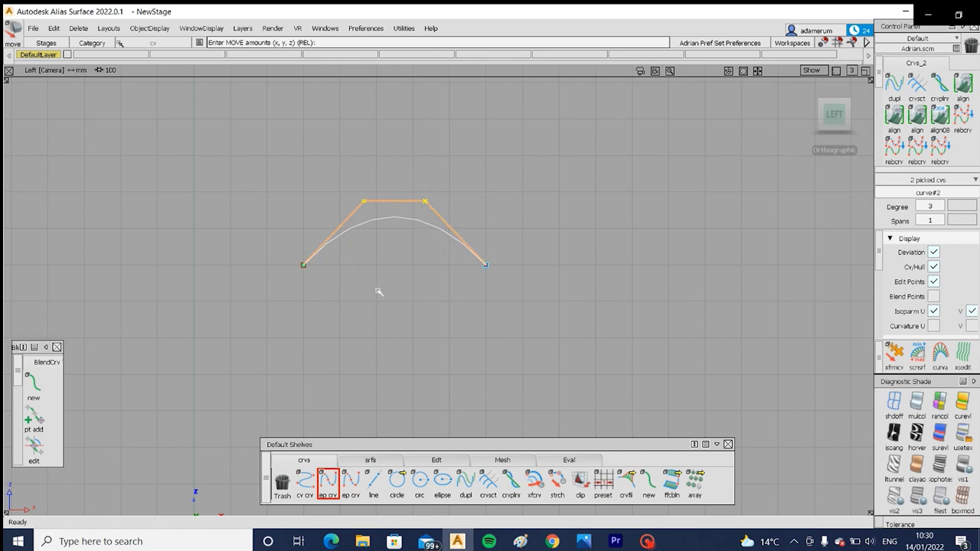
mouse_move(379, 291)
mouse_down()
mouse_move(429, 294)
mouse_move(344, 291)
mouse_move(438, 300)
mouse_move(330, 296)
mouse_move(377, 294)
mouse_up()
drag(496, 320, 498, 386)
Step: In perspective, pick only the curve's third control vertex and shift it horizontally with Move
alt+shift+drag(357, 333, 727, 301)
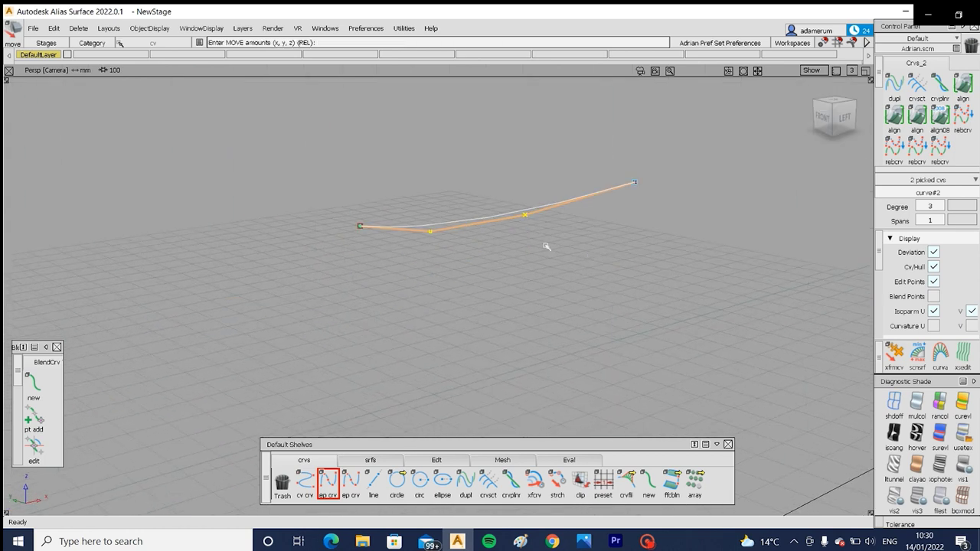
ctrl+shift+drag(546, 245, 543, 227)
ctrl+shift+drag(529, 241, 502, 239)
drag(503, 204, 545, 254)
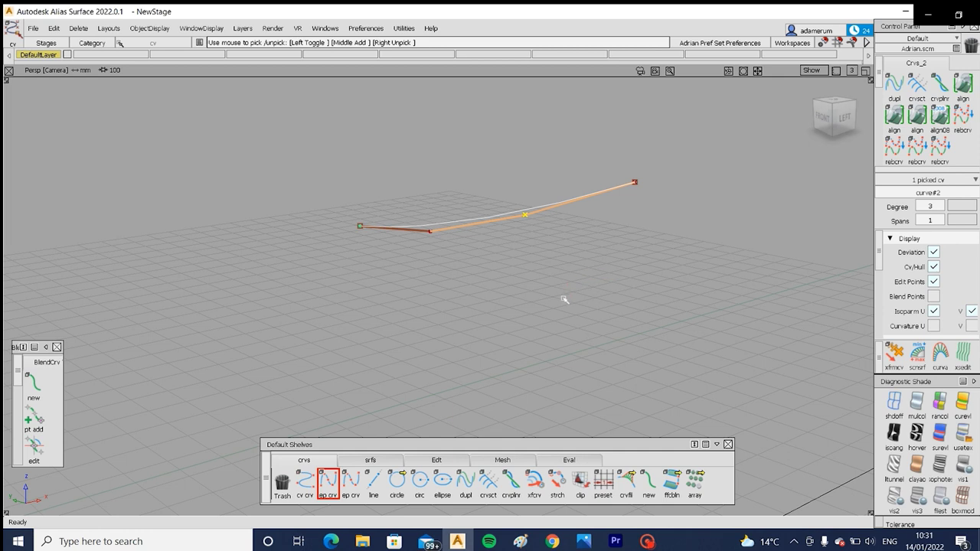
ctrl+shift+drag(564, 314, 565, 301)
ctrl+shift+right_drag(564, 300, 564, 297)
drag(564, 298, 622, 278)
mouse_move(621, 278)
middle_down()
mouse_move(576, 280)
mouse_move(621, 278)
middle_up()
middle_drag(551, 276, 574, 278)
Step: Adjust the third control vertex in depth and height to about half a grid square below the end points, and restore the left view
alt+shift+drag(574, 279, 438, 330)
alt+shift+right_drag(437, 330, 411, 322)
alt+shift+drag(411, 322, 414, 268)
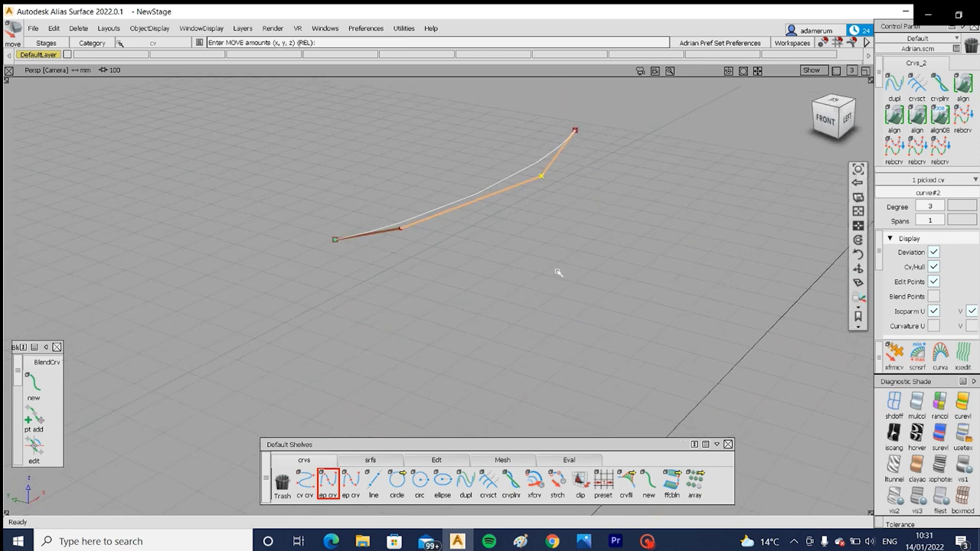
mouse_move(559, 273)
middle_down()
mouse_move(529, 269)
mouse_move(576, 284)
mouse_move(436, 272)
mouse_move(510, 281)
mouse_move(549, 259)
middle_up()
right_drag(551, 248, 554, 294)
alt+shift+drag(631, 283, 427, 267)
alt+shift+middle_drag(428, 267, 591, 502)
click(833, 118)
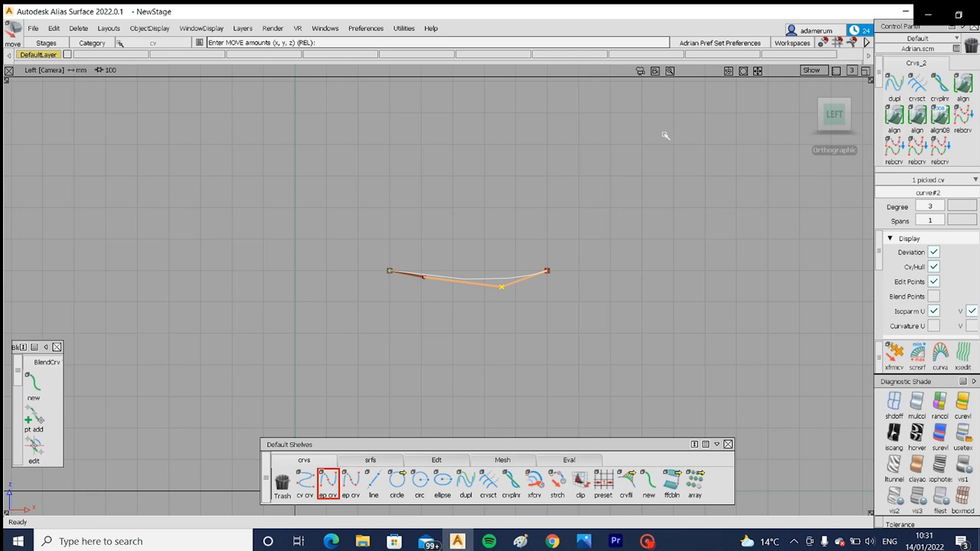
Step: Draw a second degree 3 edit point curve about six grid squares long, starting snapped to the first curve's right end point
alt+shift+middle_drag(682, 261, 568, 258)
click(329, 483)
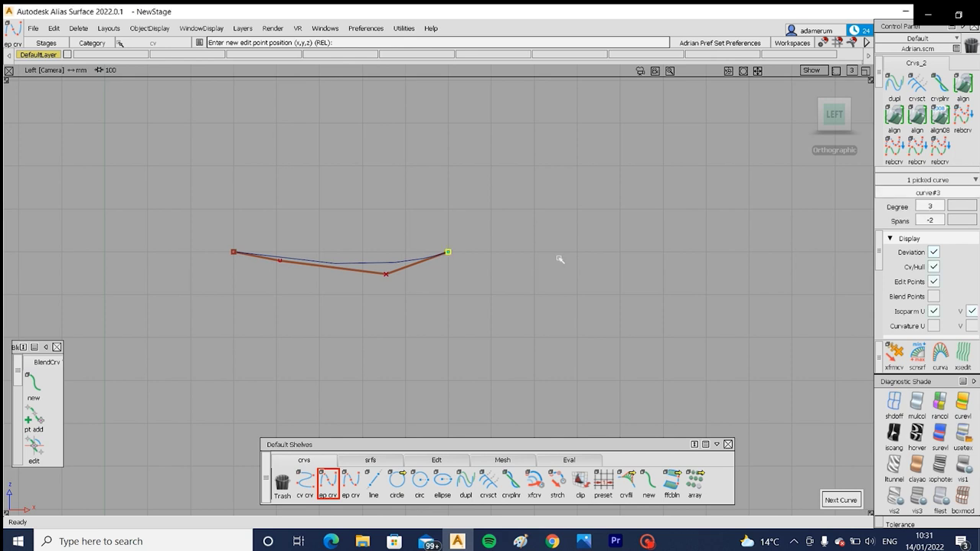
click(715, 205)
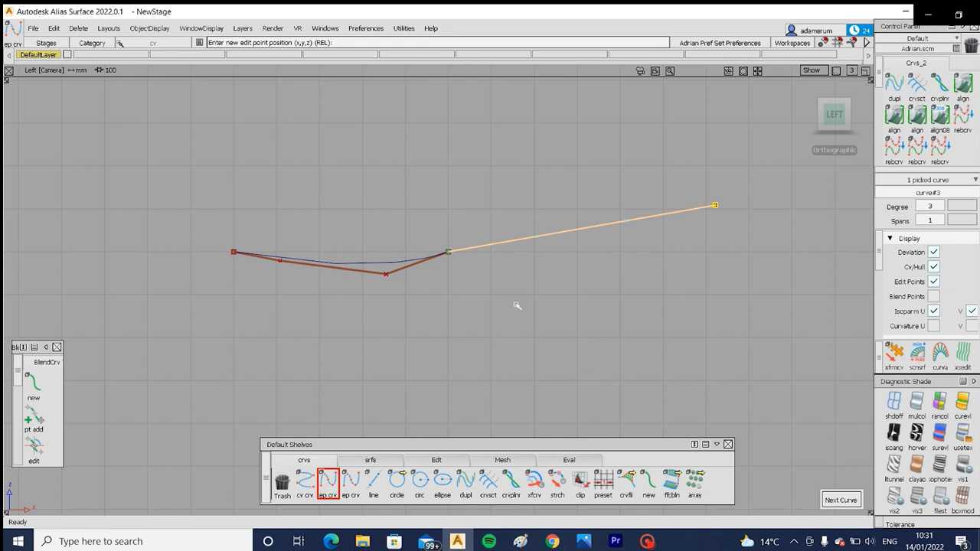
alt+shift+drag(516, 306, 434, 244)
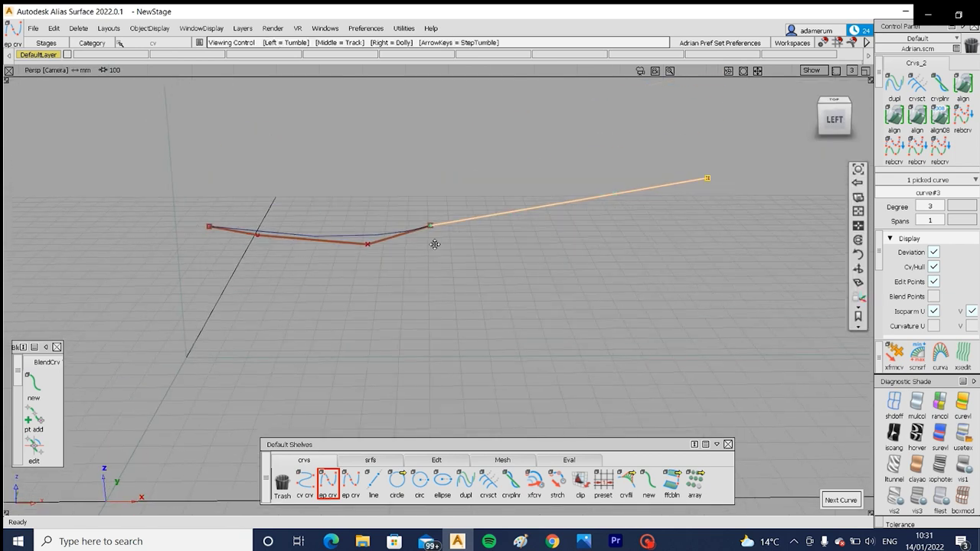
click(834, 118)
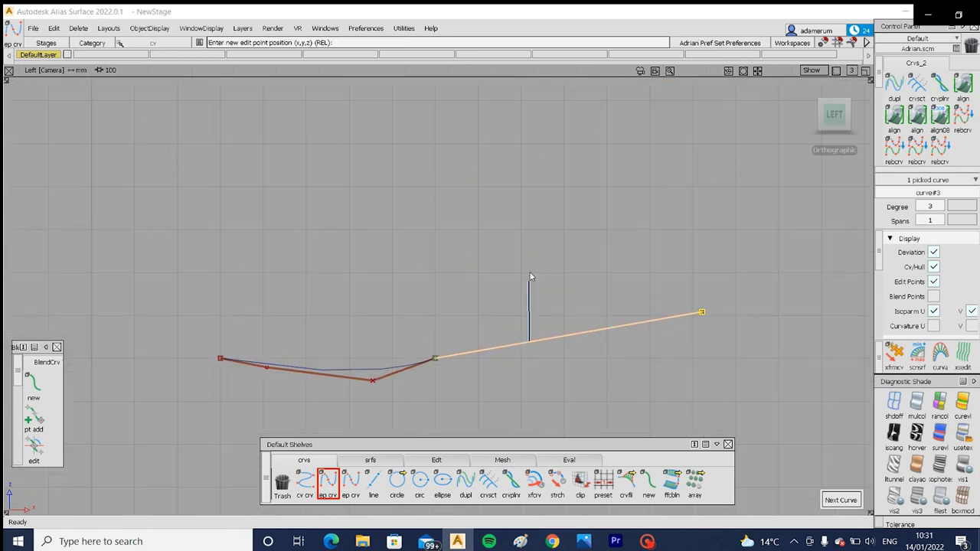
Step: Pick the newly drawn second curve and delete it
ctrl+shift+drag(530, 274, 529, 272)
mouse_move(529, 272)
ctrl+shift+mouse_down()
mouse_move(528, 244)
mouse_move(566, 352)
ctrl+shift+mouse_up()
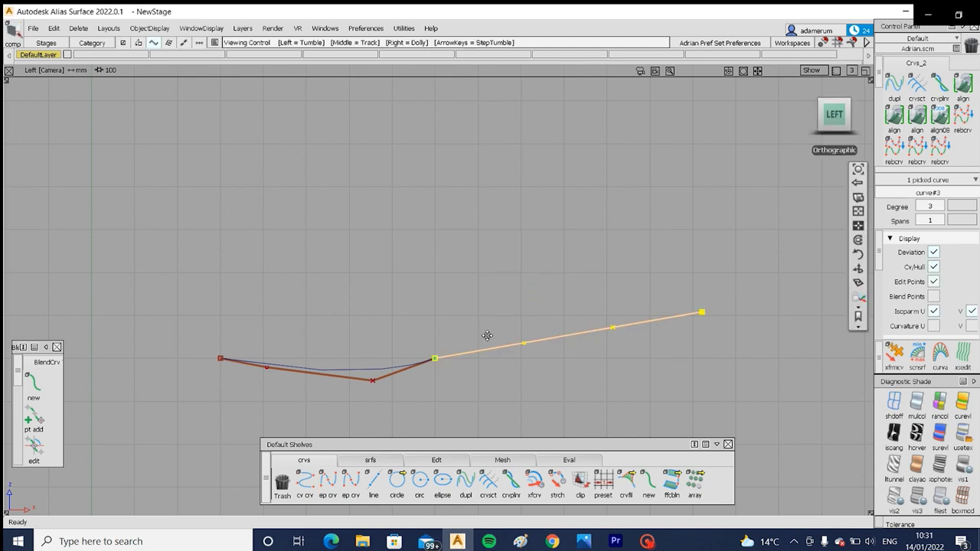
alt+shift+middle_drag(487, 336, 507, 279)
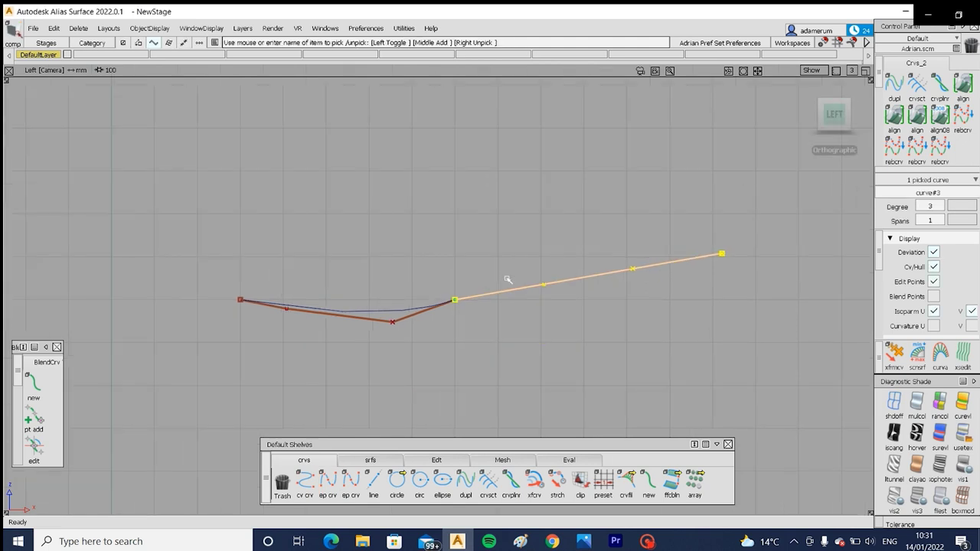
key(Delete)
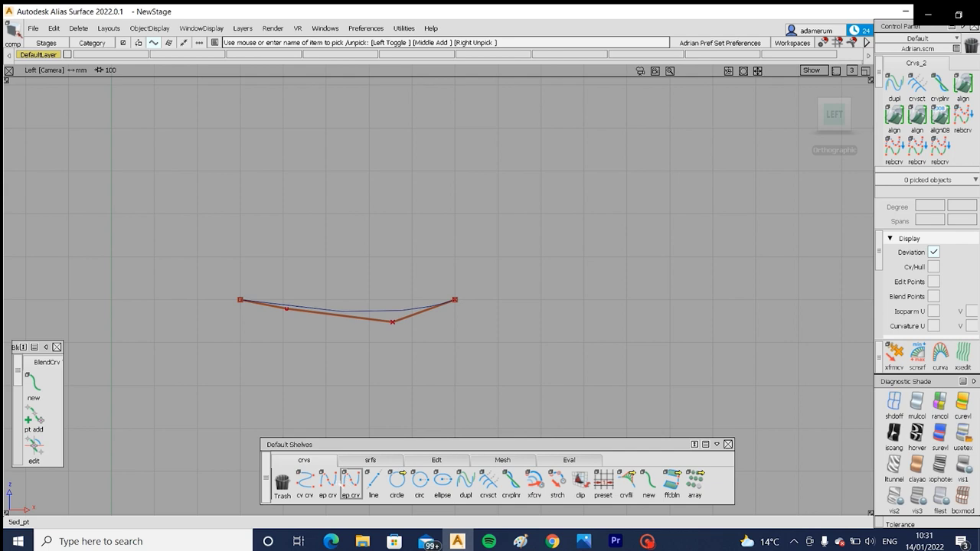
Step: Draw a separate degree 3 edit point curve about six grid squares long, starting just above the first curve's right end
click(328, 481)
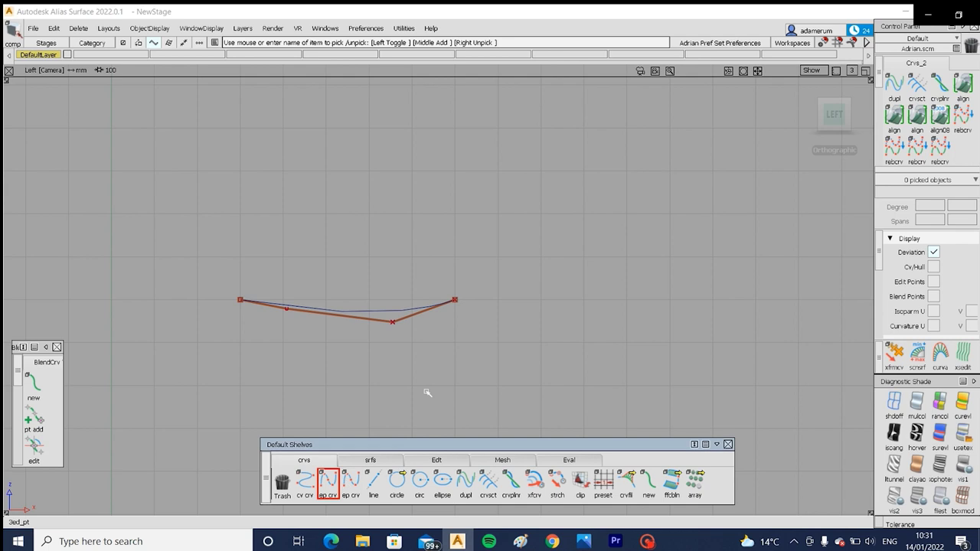
click(444, 242)
click(701, 205)
ctrl+shift+drag(662, 327, 659, 301)
Step: In perspective, pick the second curve's start control vertex and move it with snapping onto the first curve's end point
alt+shift+click(434, 307)
alt+shift+drag(441, 356, 605, 376)
ctrl+shift+drag(321, 275, 383, 274)
ctrl+shift+right_drag(375, 275, 368, 278)
drag(427, 227, 453, 258)
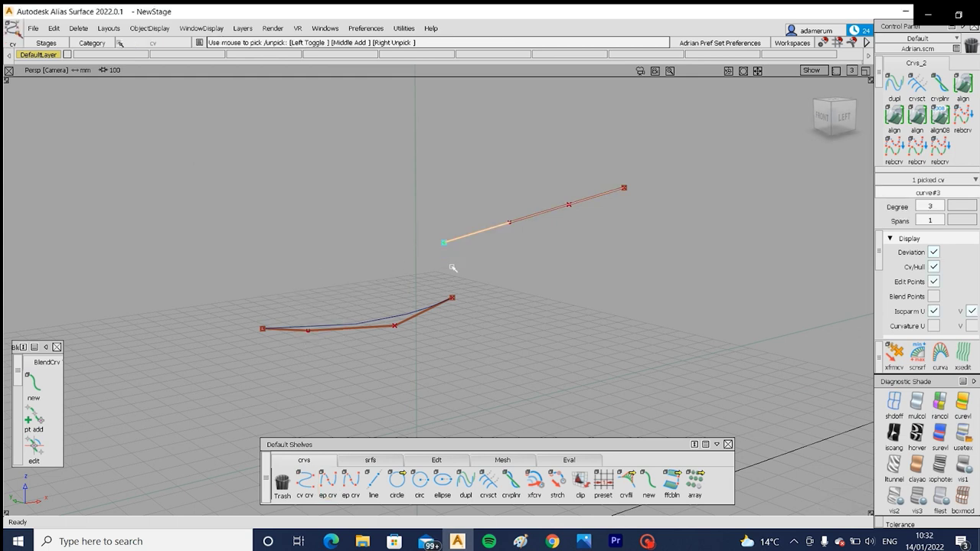
drag(433, 292, 480, 329)
ctrl+shift+drag(421, 368, 421, 297)
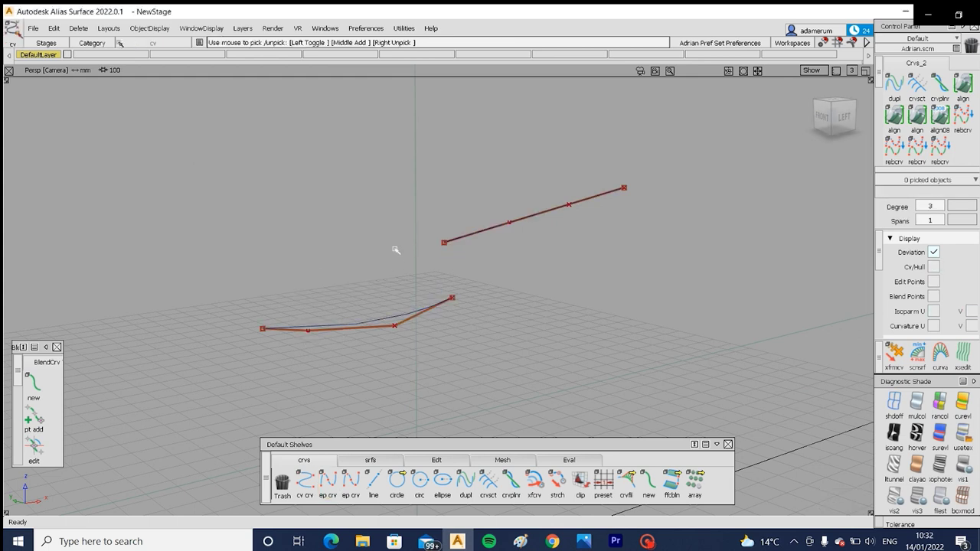
ctrl+shift+drag(395, 248, 464, 261)
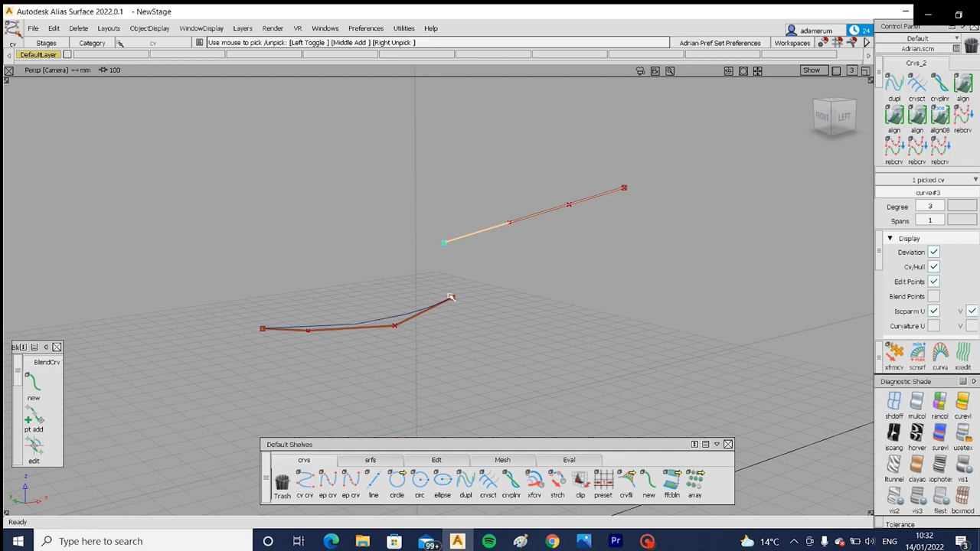
ctrl+shift+right_drag(450, 297, 450, 276)
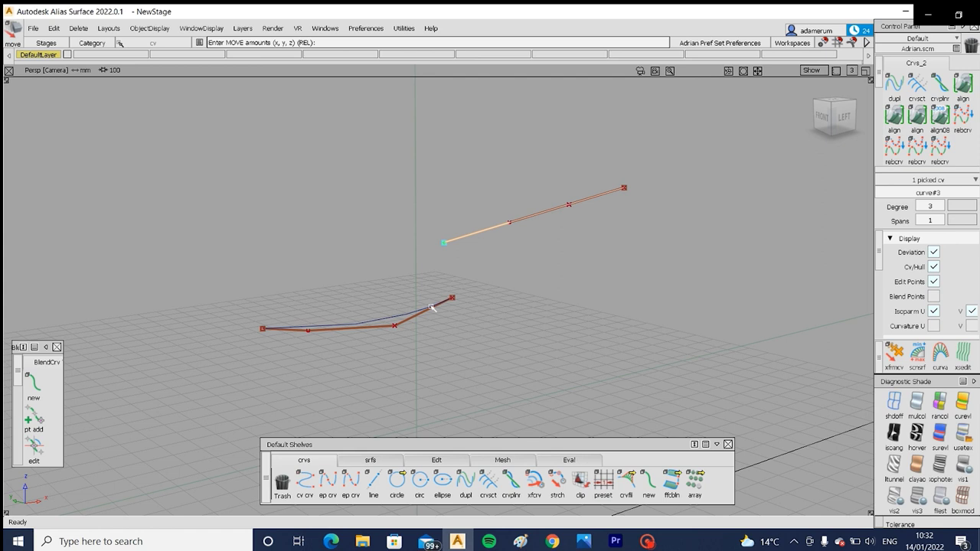
ctrl+drag(431, 307, 463, 302)
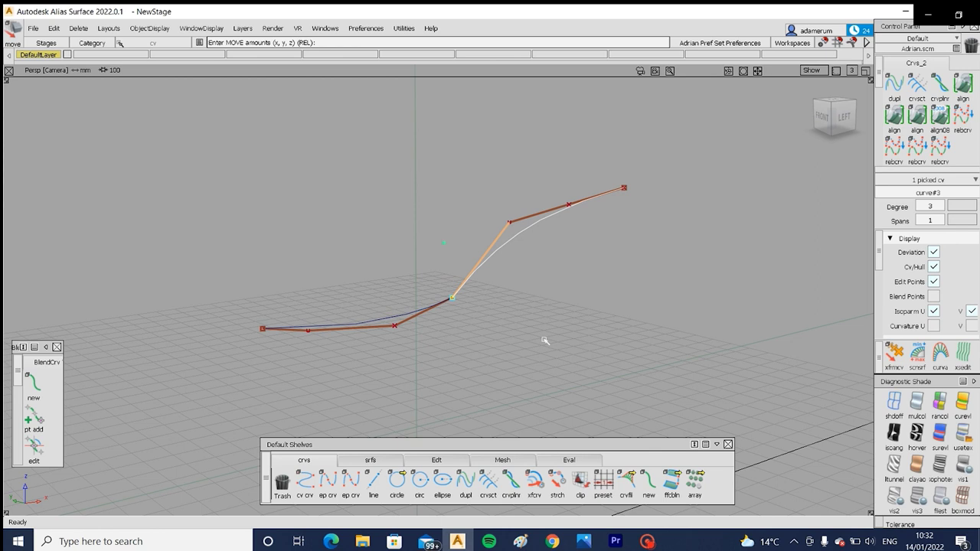
ctrl+shift+drag(545, 340, 550, 284)
Step: Restore the left view and open the Align options, placing the window clear of the view cube
alt+shift+drag(617, 296, 432, 300)
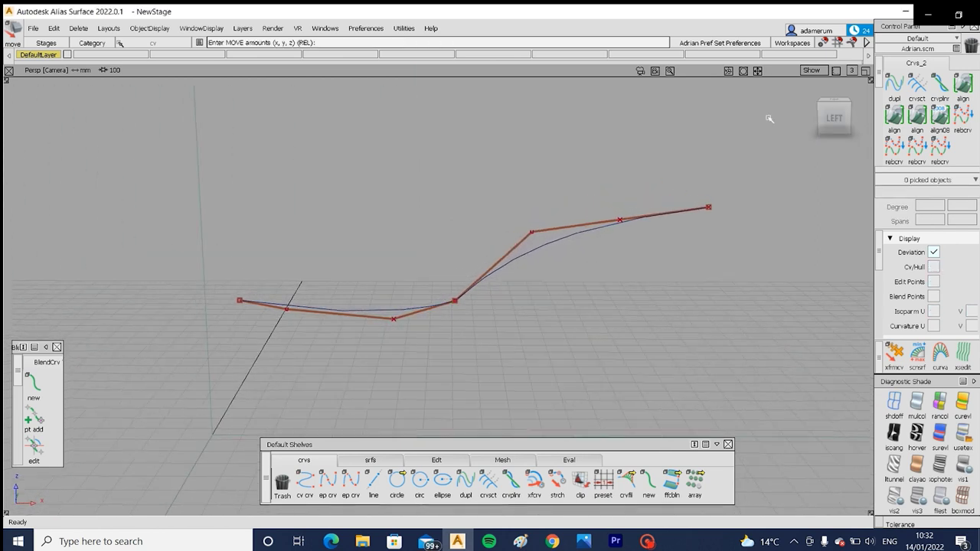
click(820, 131)
click(437, 460)
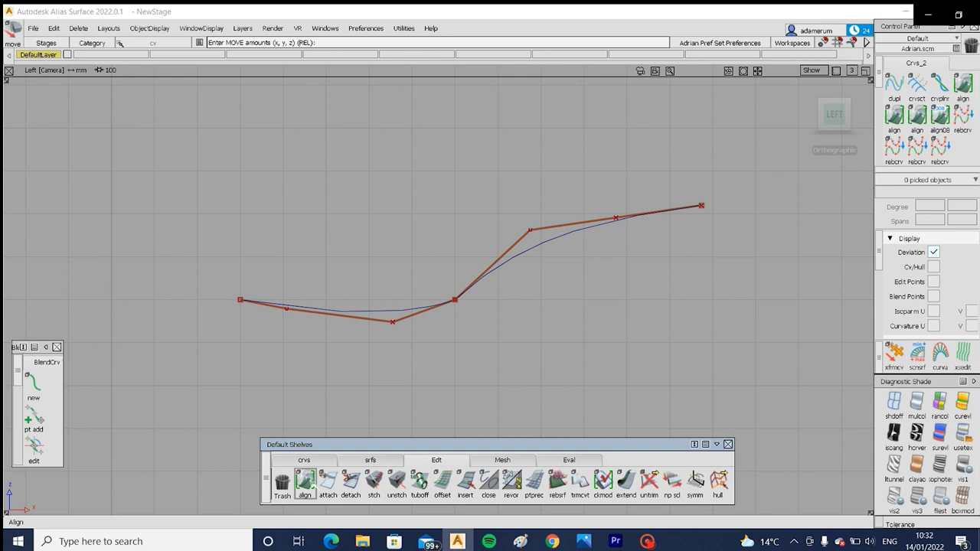
double_click(304, 481)
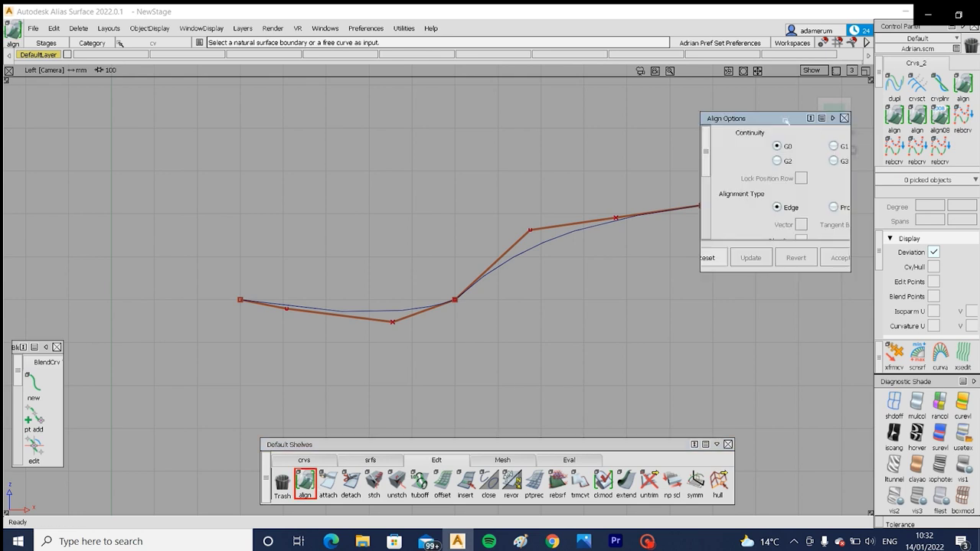
drag(821, 120, 819, 205)
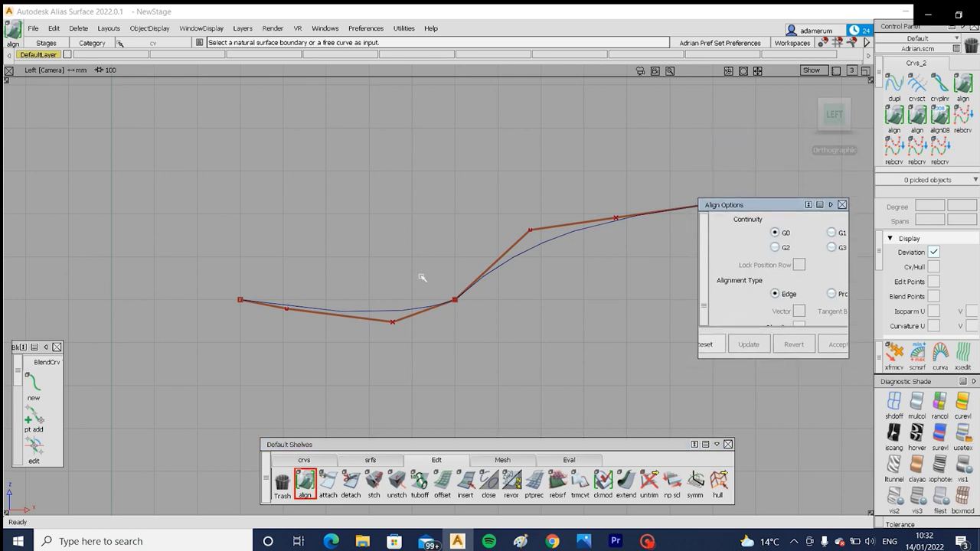
Step: Pick the second curve's start control vertex at the joint and move it up about one grid square, separating the curves
ctrl+shift+drag(422, 277, 467, 282)
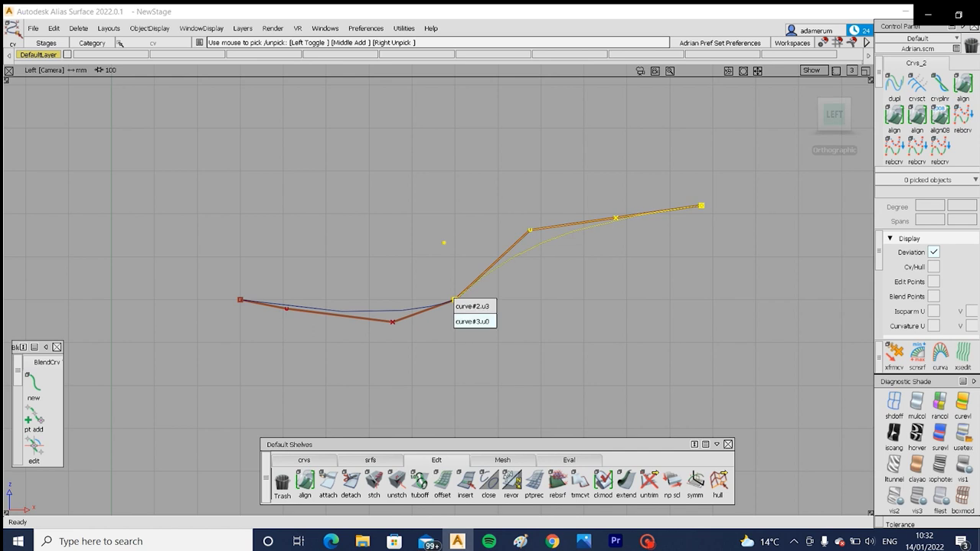
click(474, 321)
ctrl+shift+middle_drag(483, 334, 485, 294)
right_drag(514, 309, 513, 270)
ctrl+shift+drag(512, 347, 513, 326)
Step: Enlarge the Align options window and align the second curve's start to the first curve's end with G0 continuity
double_click(305, 481)
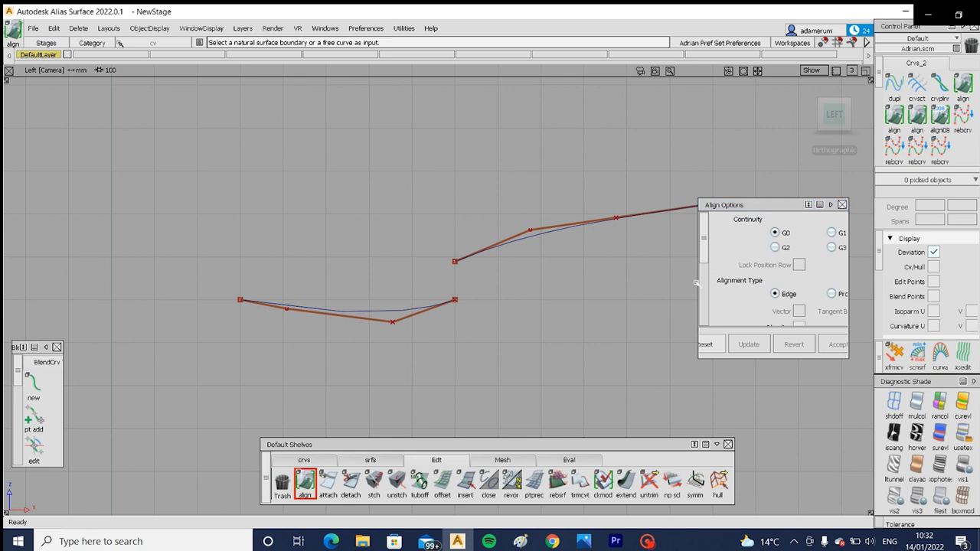
drag(750, 205, 758, 252)
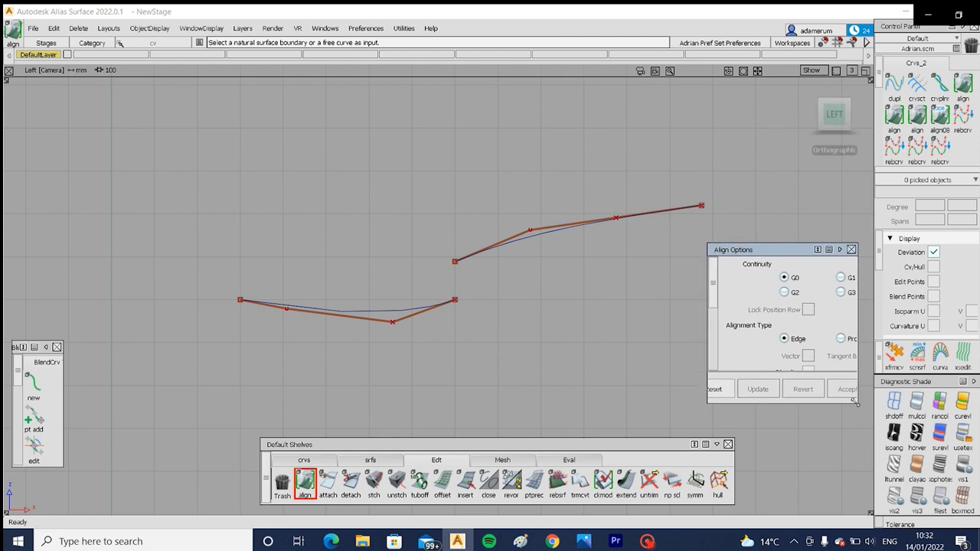
drag(855, 403, 883, 460)
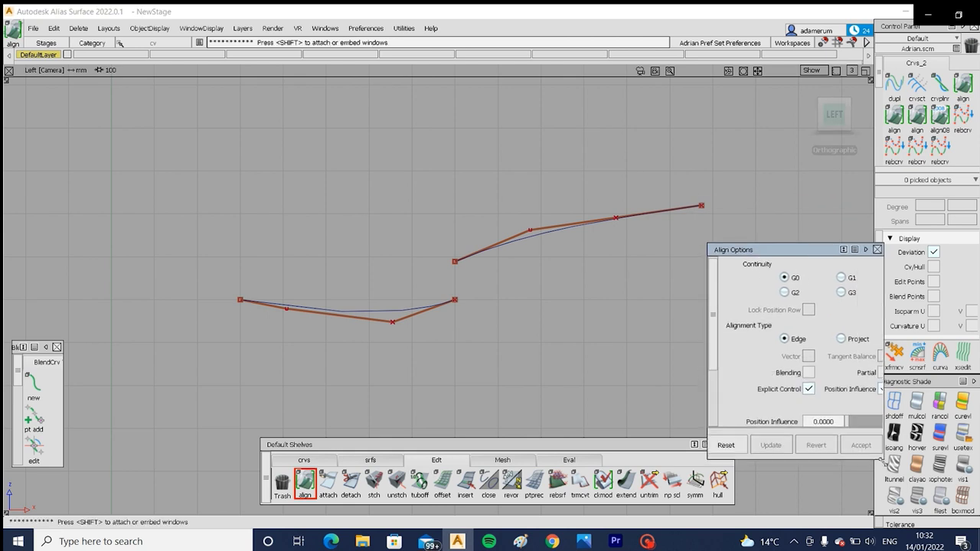
click(475, 258)
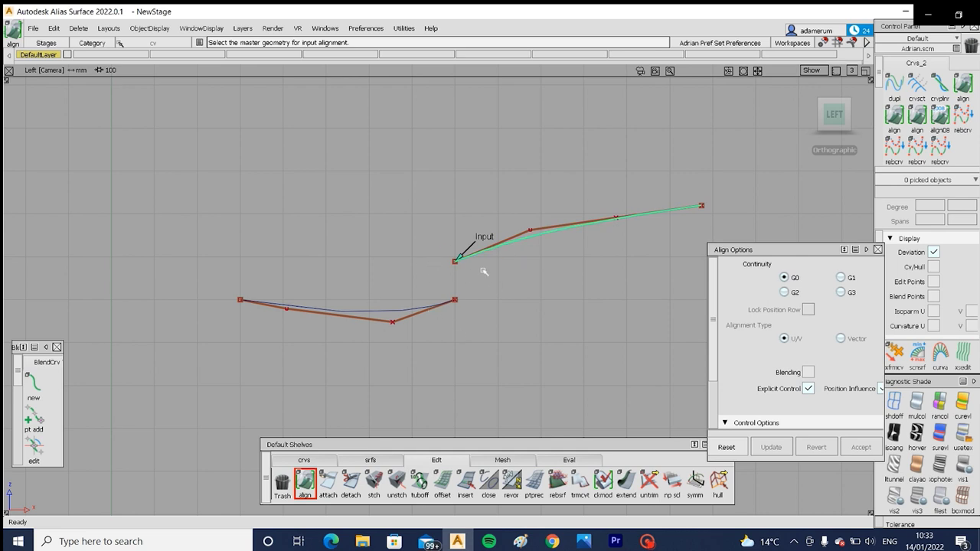
click(424, 311)
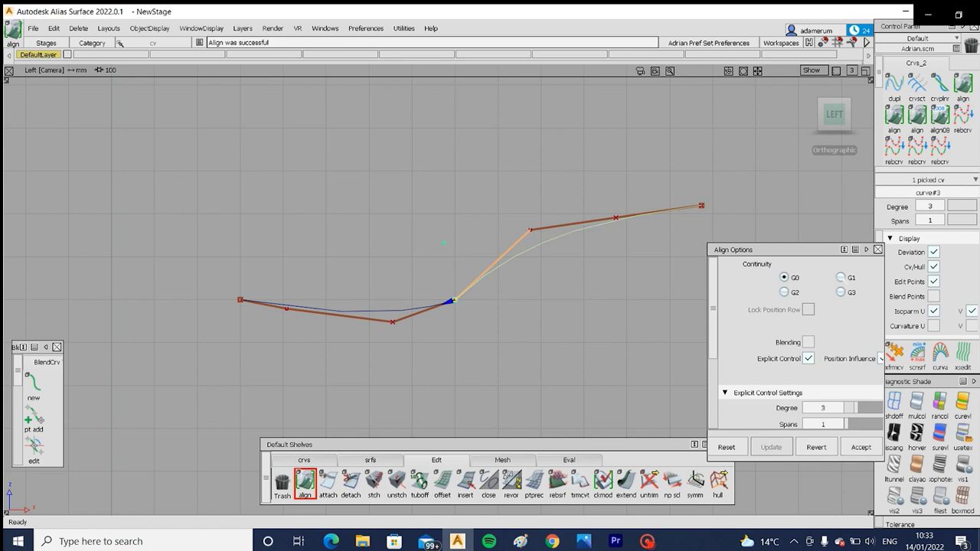
Step: Change the second curve's alignment to the first curve to G1 continuity and finally to G2
click(841, 278)
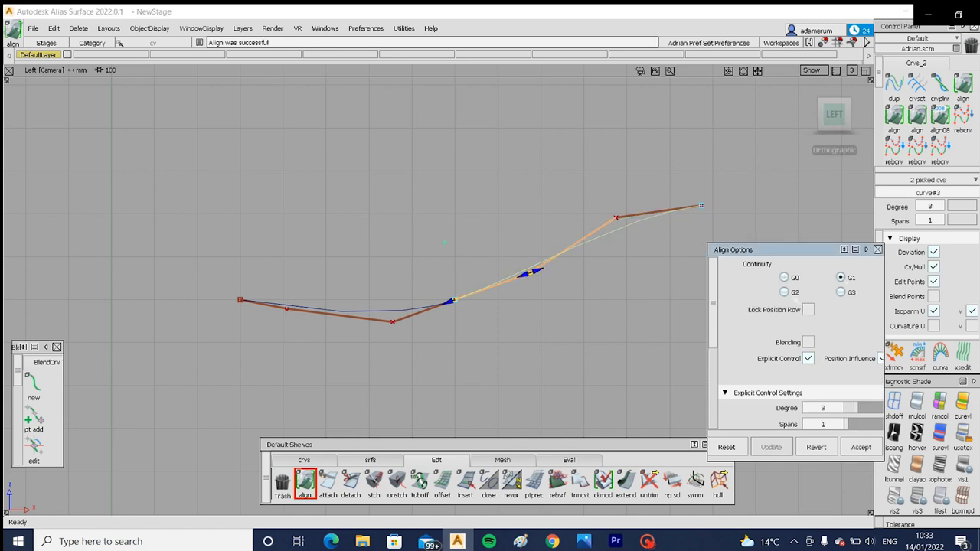
click(784, 292)
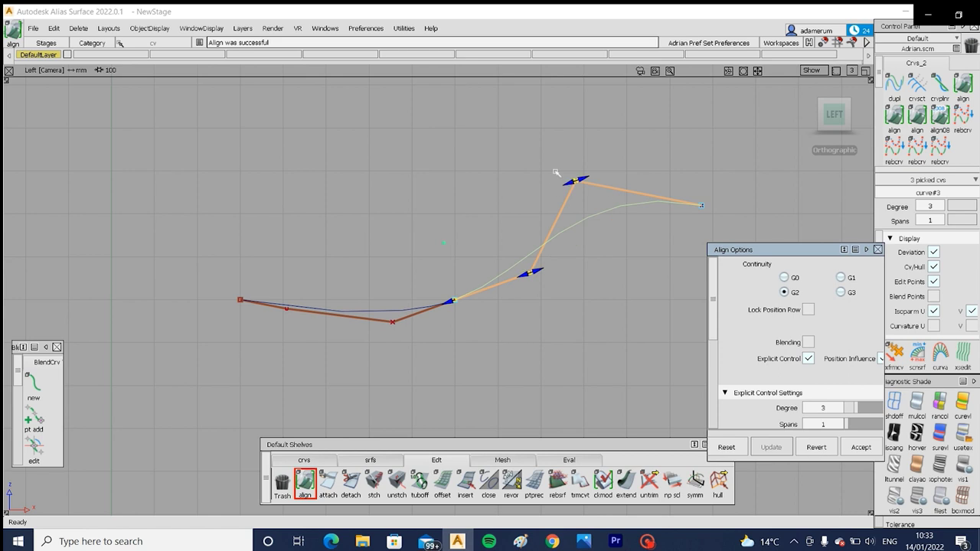
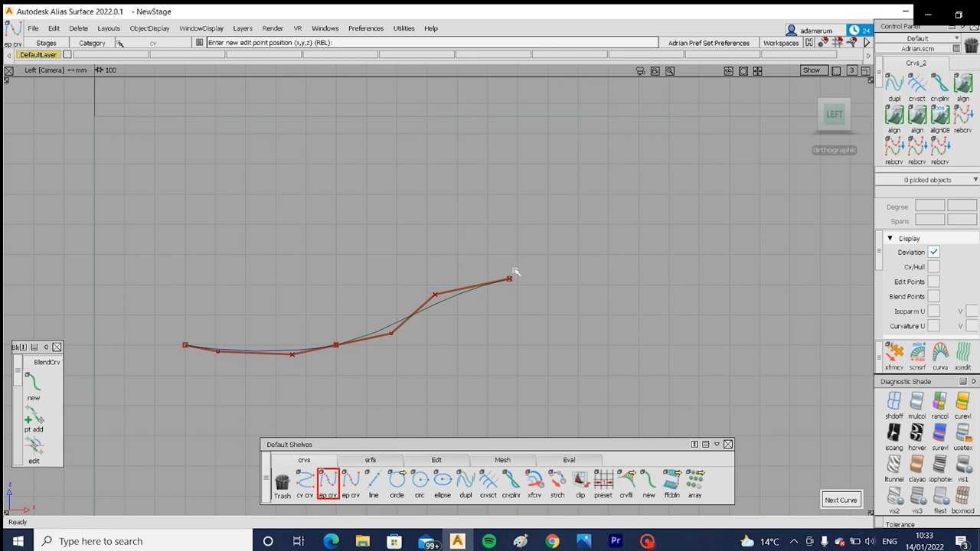
click(498, 205)
click(669, 246)
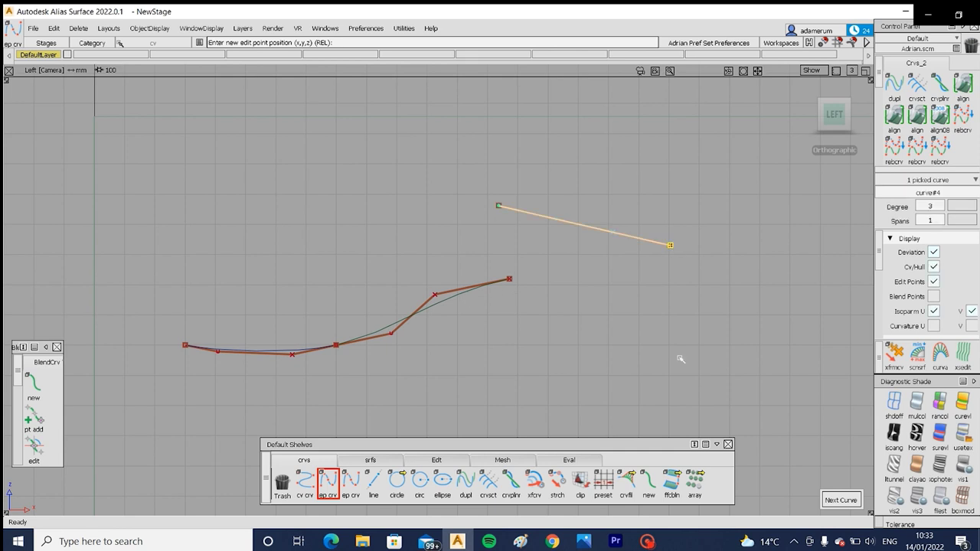
key(ctrl+z)
key(ctrl+z)
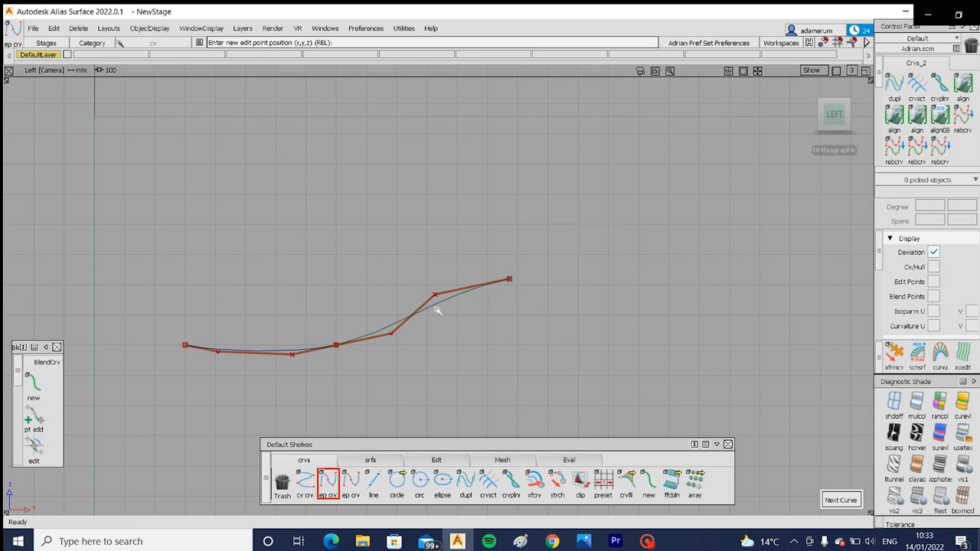
Step: Draw a roughly horizontal third edit point curve about seven grid squares long, its start snapped to the second curve's free end
ctrl+alt+drag(434, 308, 582, 285)
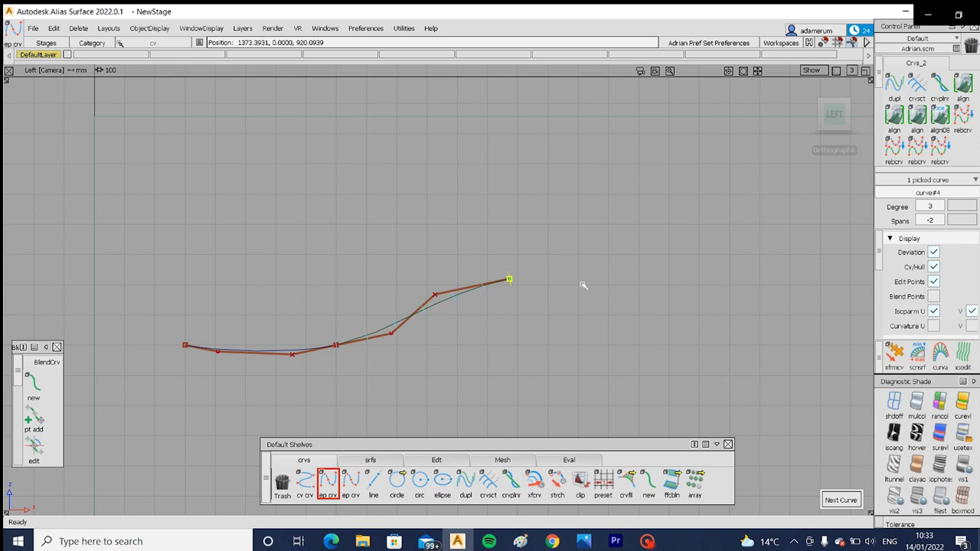
click(719, 280)
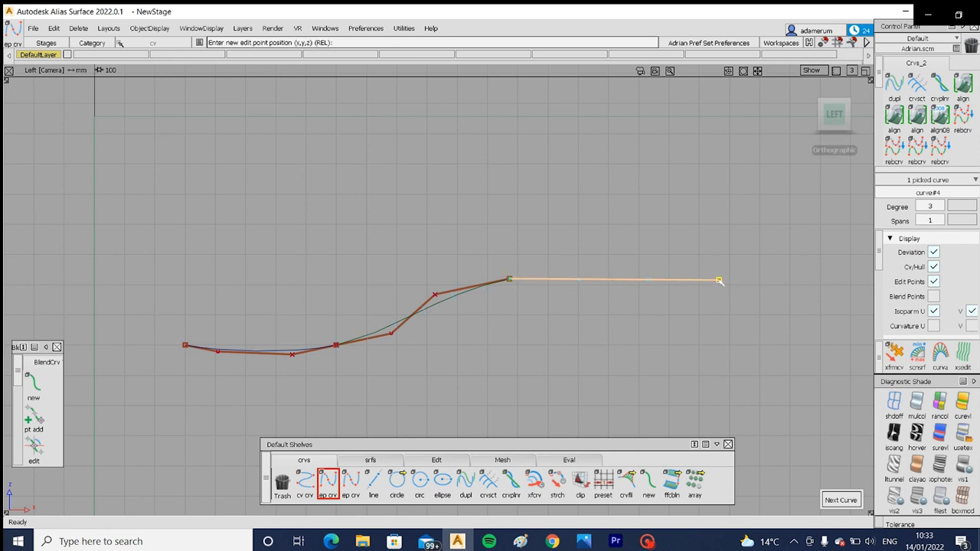
ctrl+shift+drag(650, 378, 650, 311)
Step: Align the third curve's start to the second curve's end with G2 continuity and slide its third control vertex away from the joint
click(370, 461)
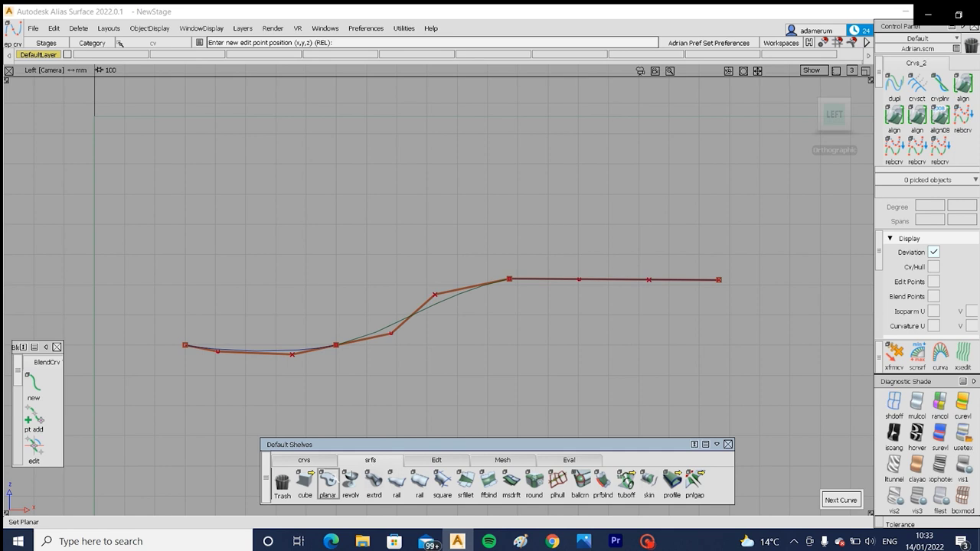
click(436, 460)
click(331, 477)
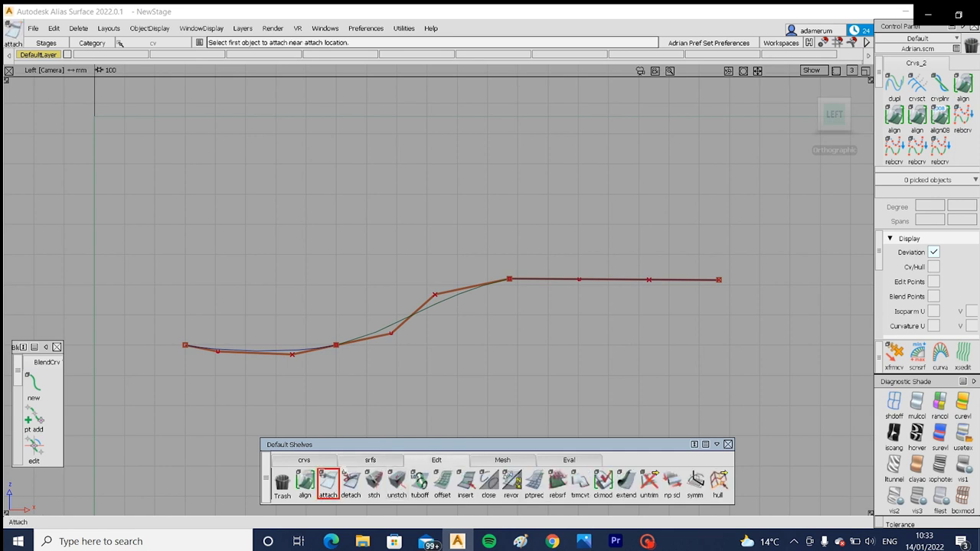
click(315, 477)
click(523, 280)
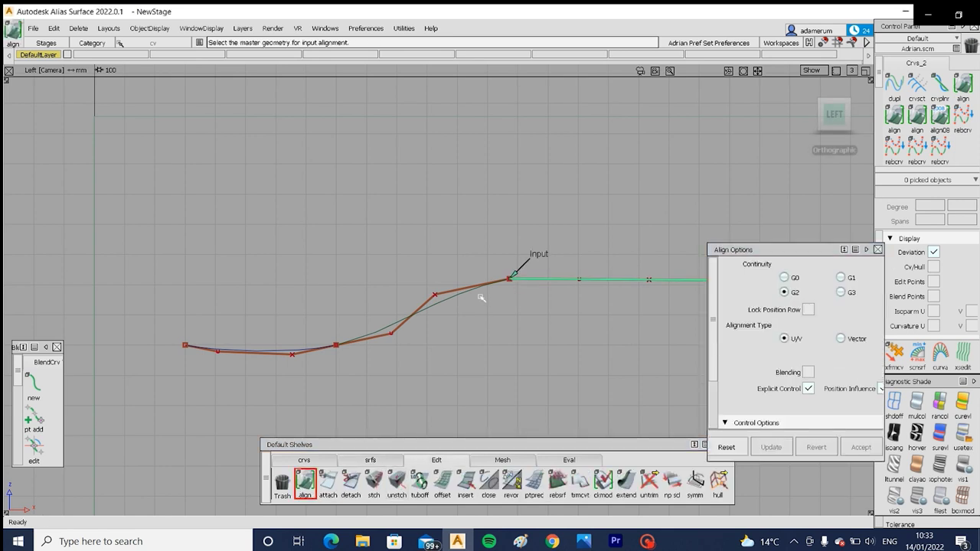
click(475, 294)
alt+shift+middle_drag(551, 302, 406, 329)
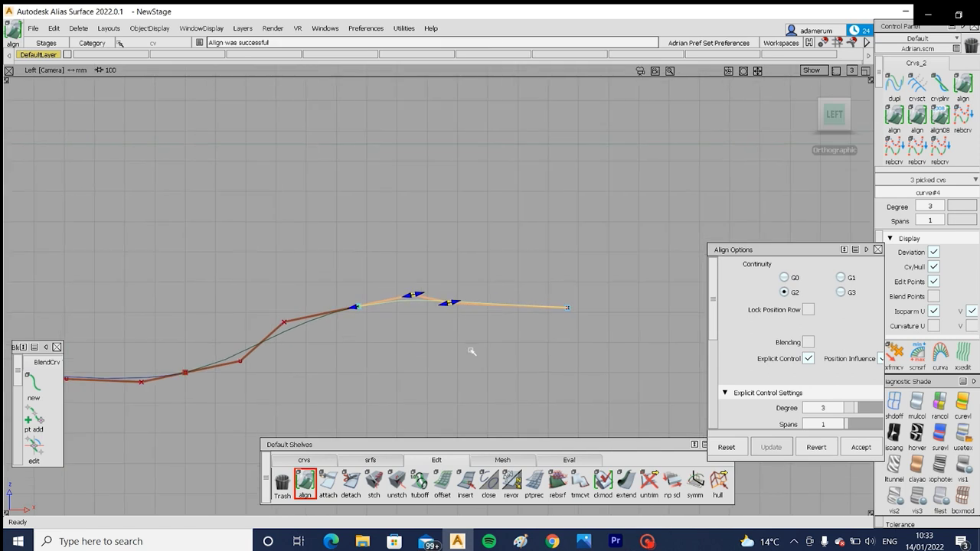
drag(452, 305, 477, 308)
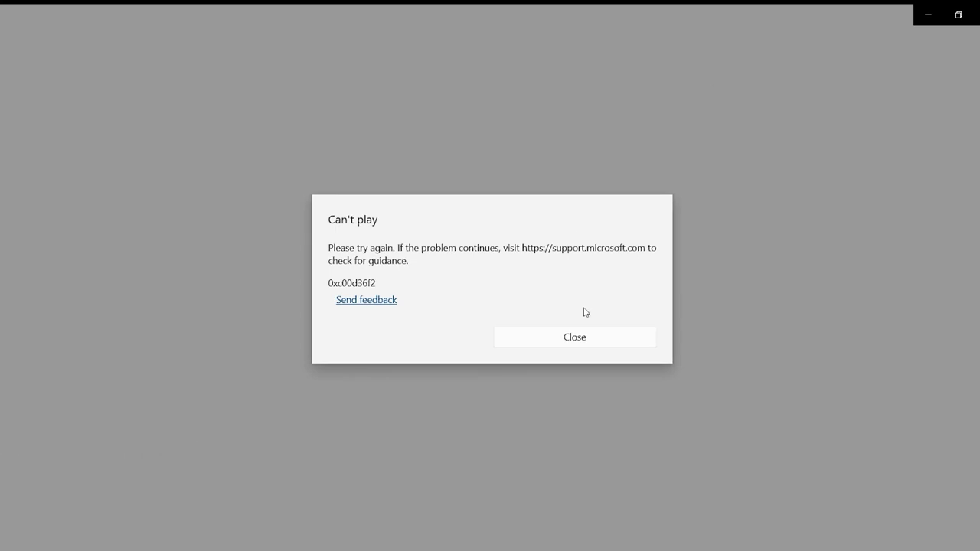
click(584, 332)
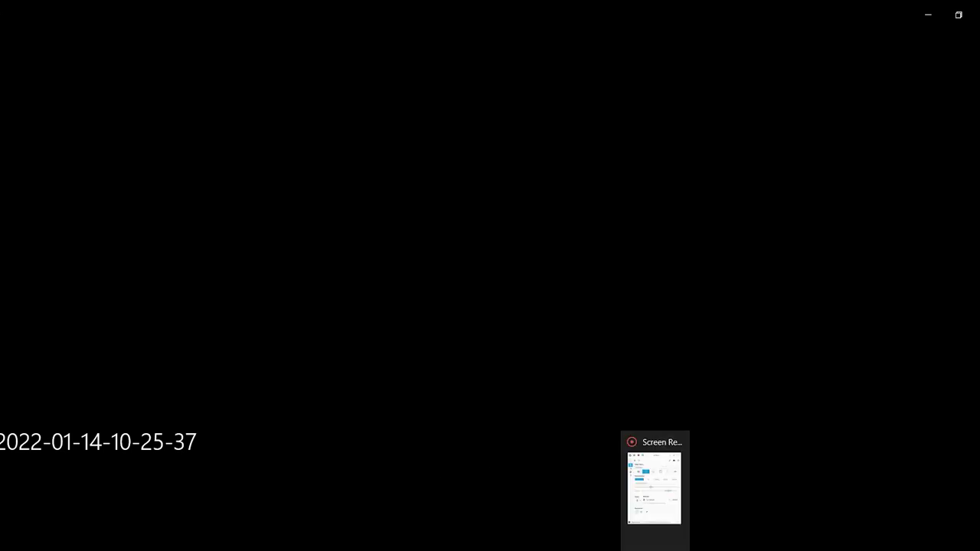
mouse_move(687, 550)
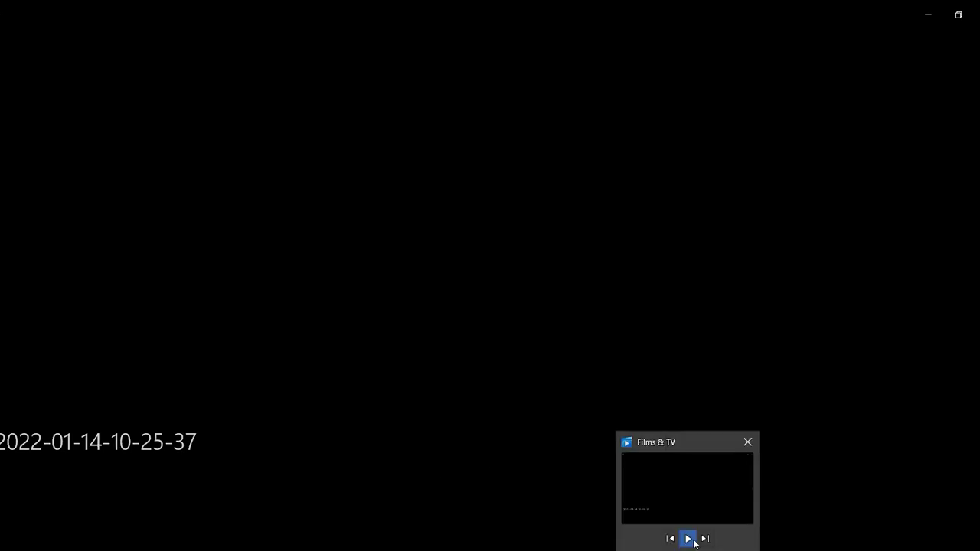
click(748, 444)
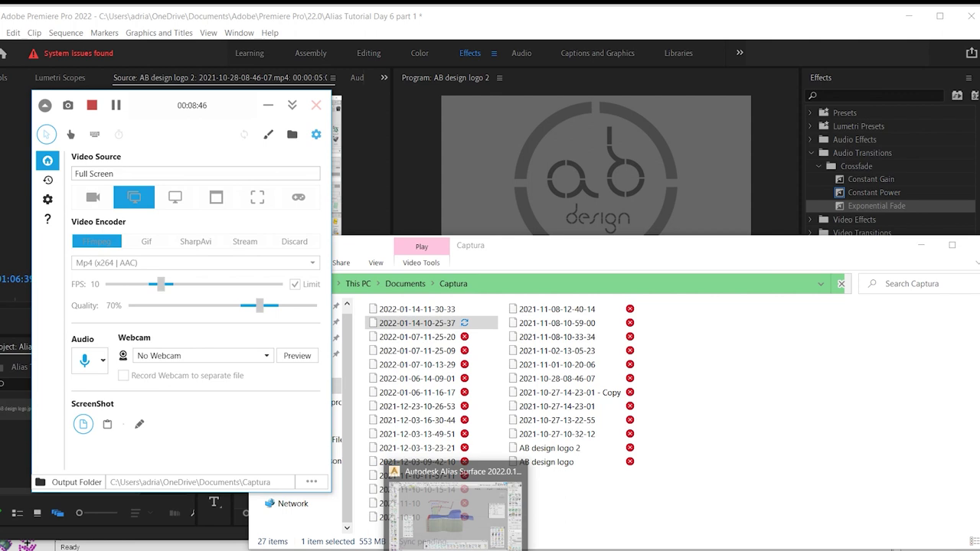
click(435, 312)
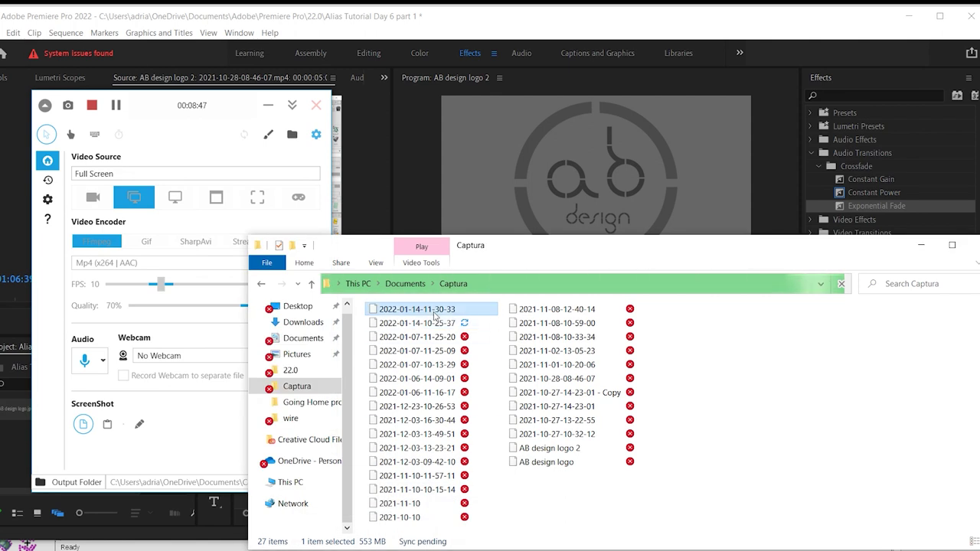
click(439, 336)
double_click(438, 326)
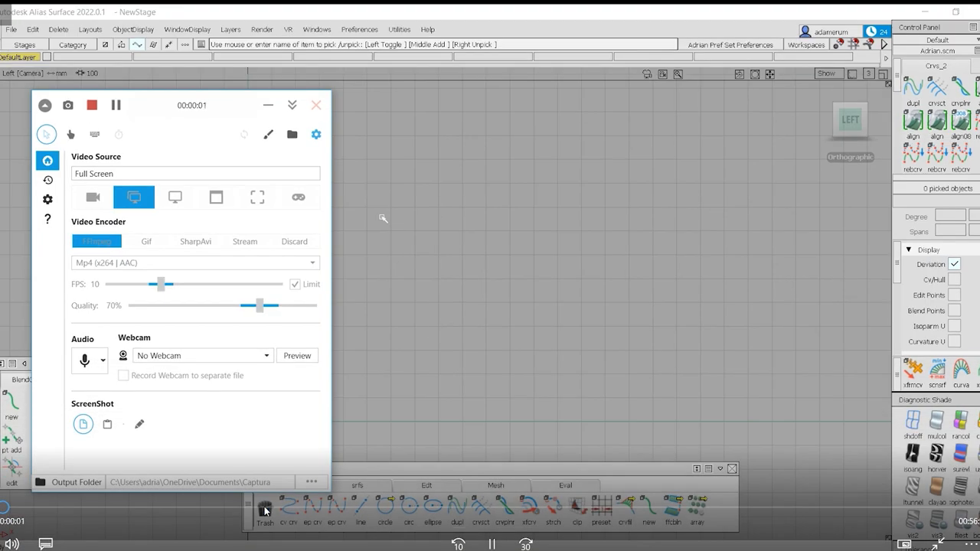
Step: Seek through the reopened recording to the passage where the third curve is aligned, before its curvature comb is added
click(265, 508)
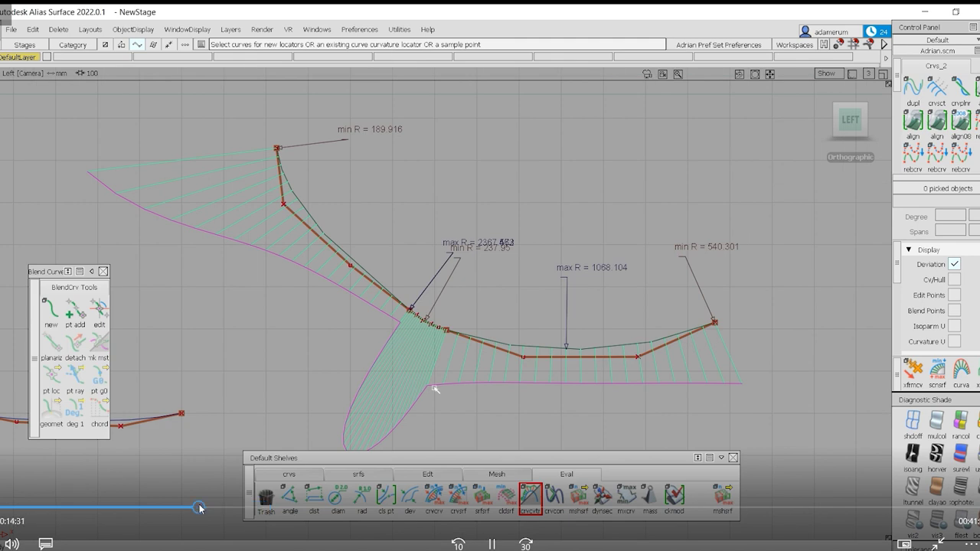
click(175, 508)
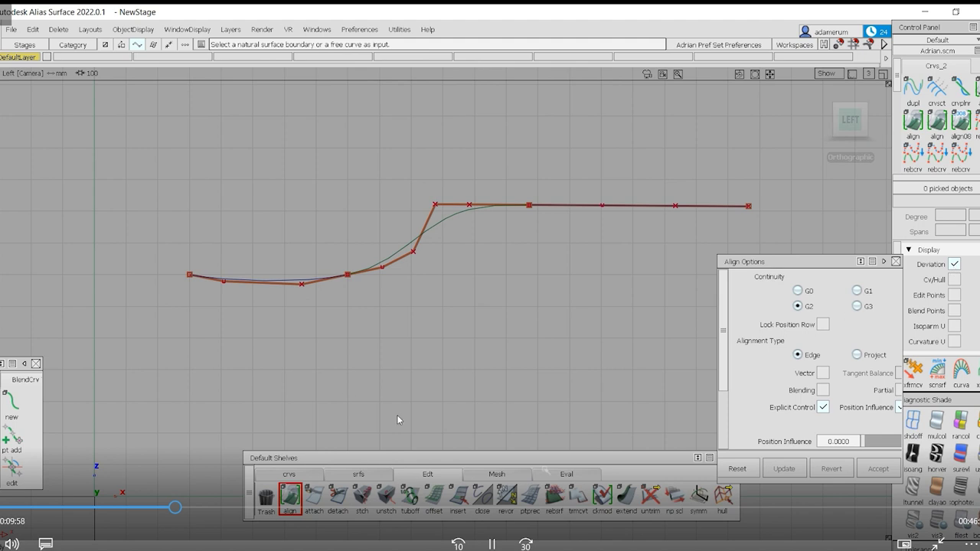
click(160, 508)
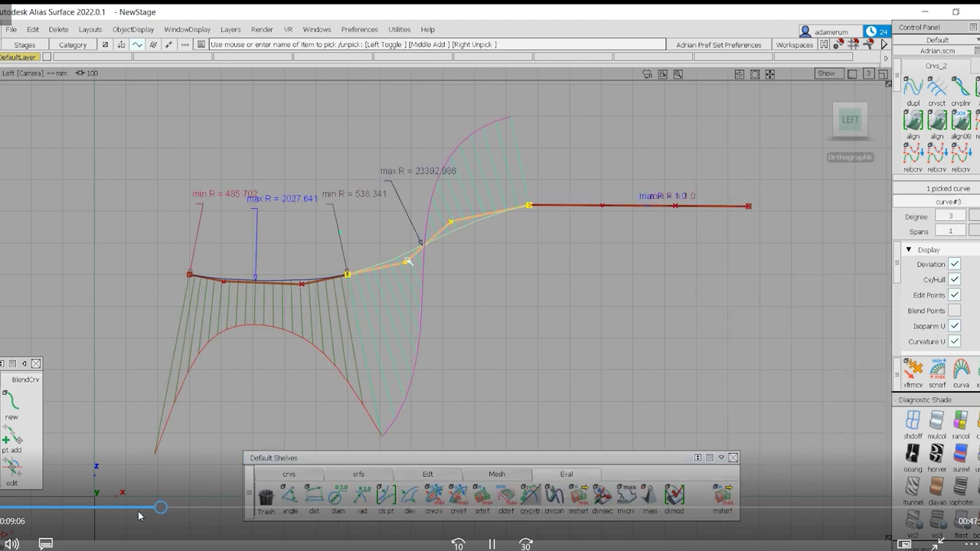
click(141, 513)
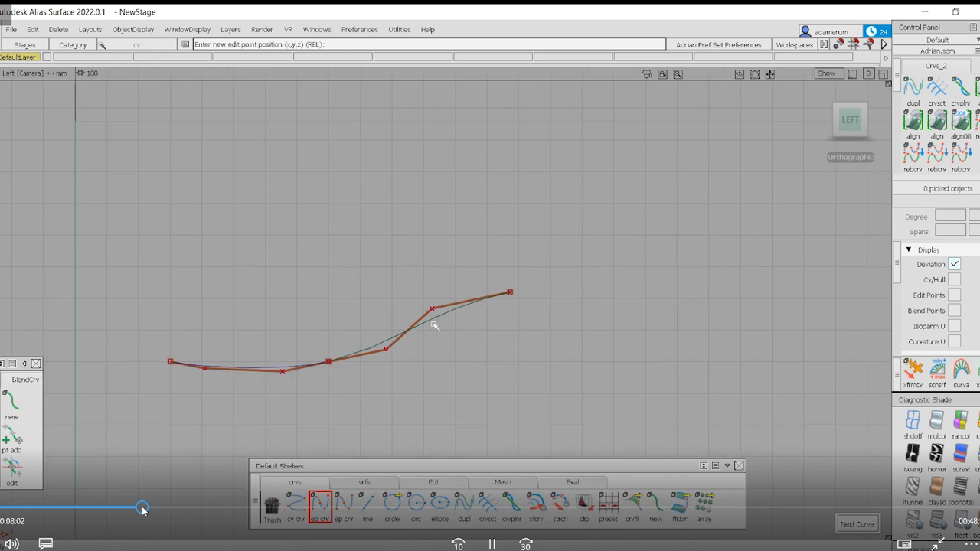
click(156, 511)
click(152, 511)
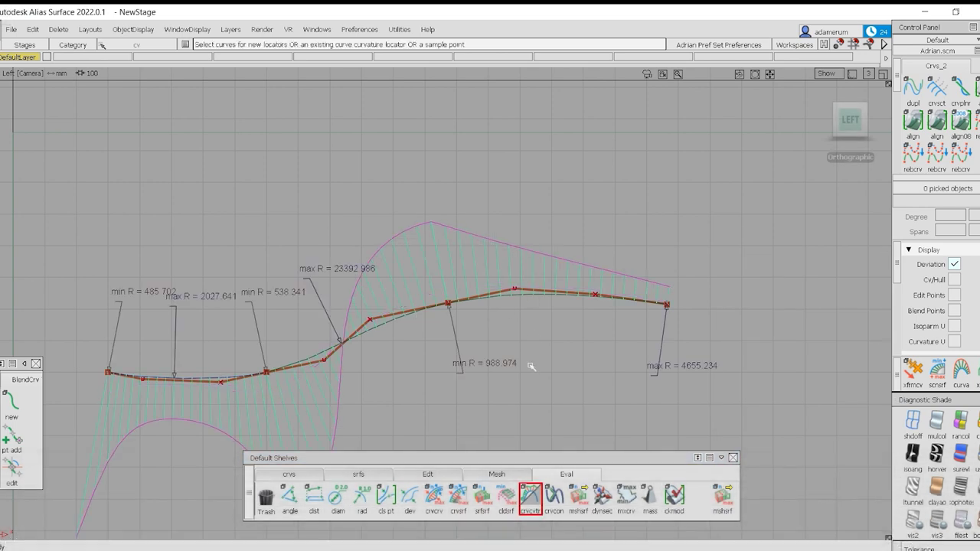
click(151, 509)
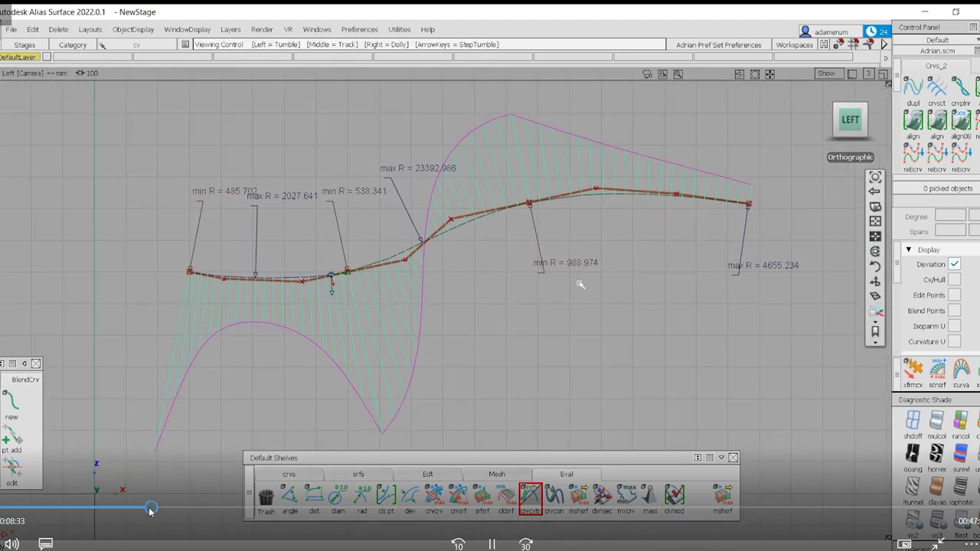
click(148, 513)
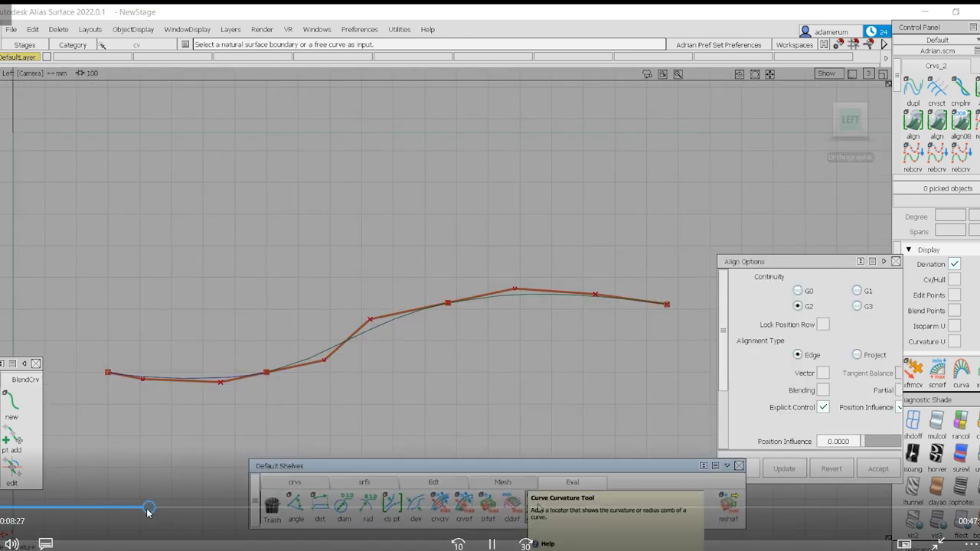
click(144, 513)
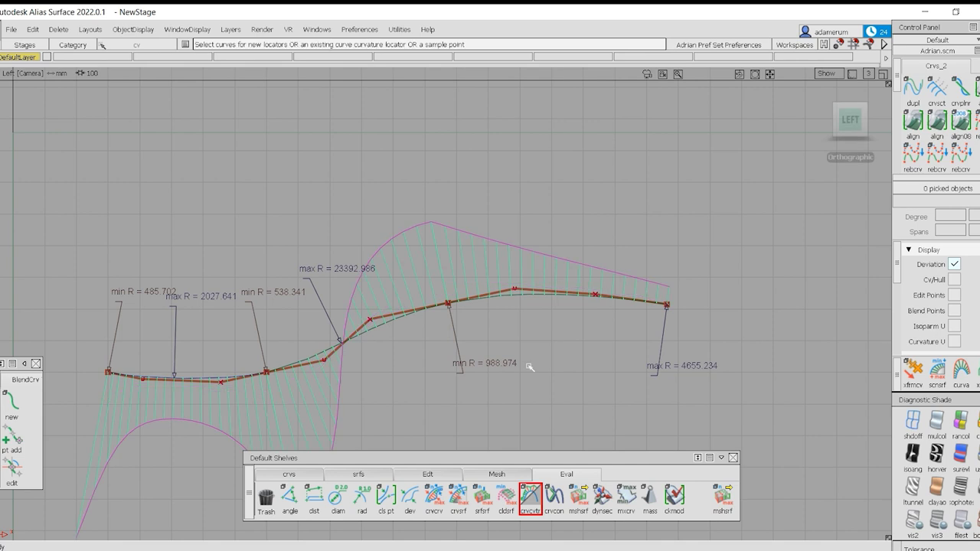
Step: Pick the third curve's second control vertex, next to its joint with the second curve, and clear the selection
alt+shift+middle_drag(524, 379, 580, 288)
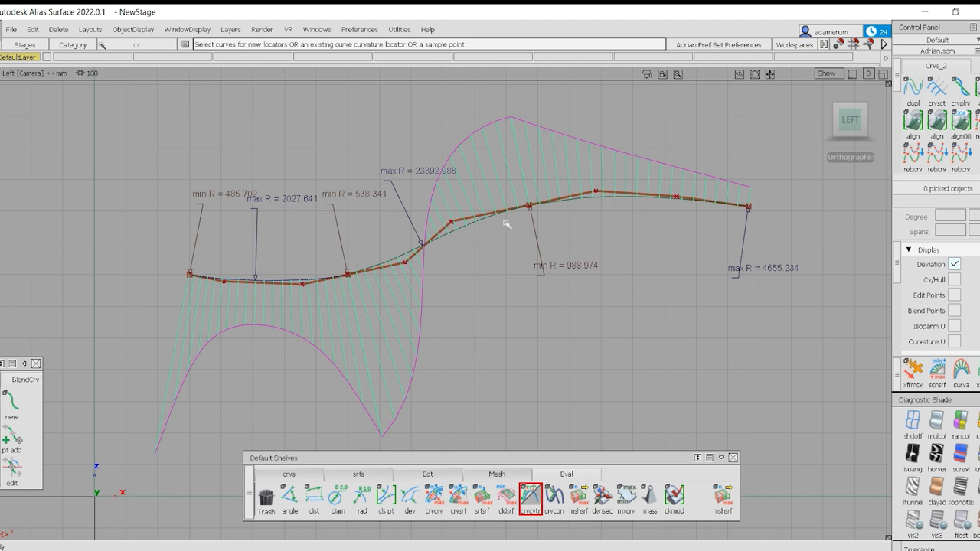
ctrl+shift+click(507, 224)
ctrl+shift+drag(506, 223, 507, 206)
click(637, 193)
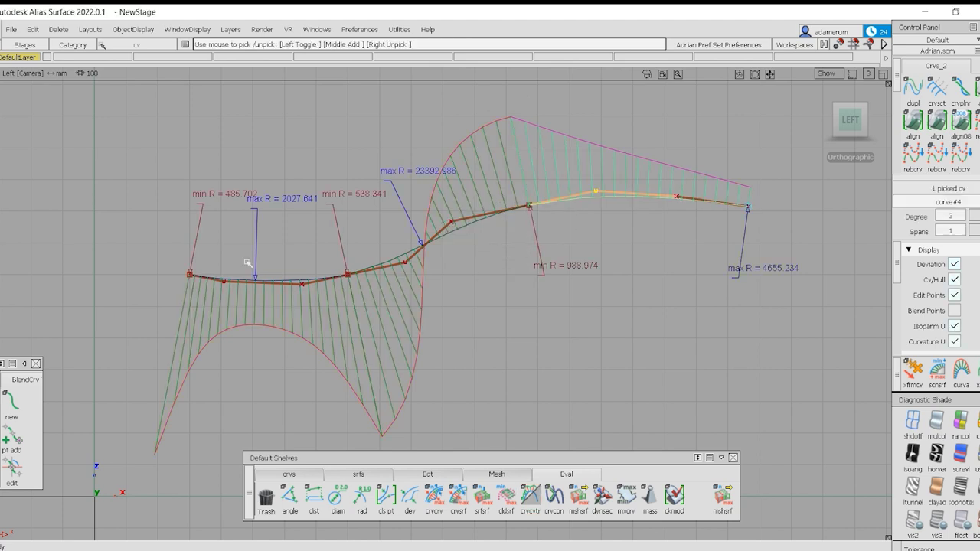
click(322, 295)
ctrl+shift+drag(458, 332, 457, 235)
Step: Reopen the third curve's G2 alignment with Query Edit and undo that alignment
ctrl+shift+drag(405, 207, 456, 238)
click(475, 272)
click(545, 205)
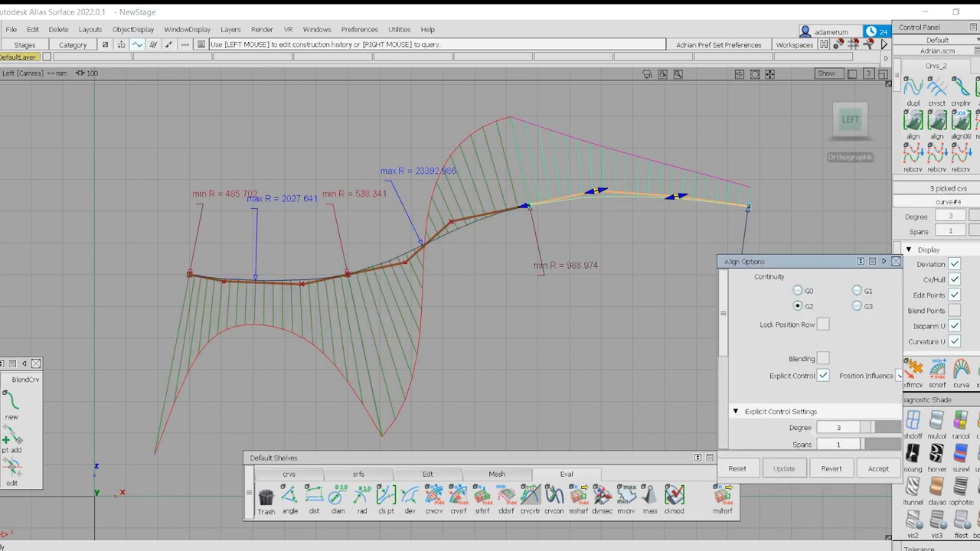
key(ctrl+z)
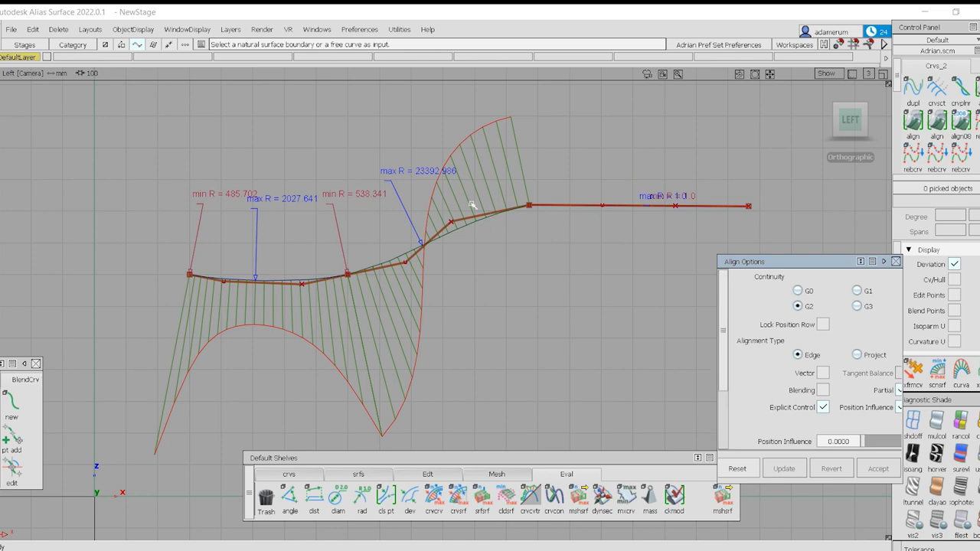
Step: Pick the second, middle curve and try changing its degree to 5
ctrl+shift+drag(499, 214, 488, 241)
click(425, 240)
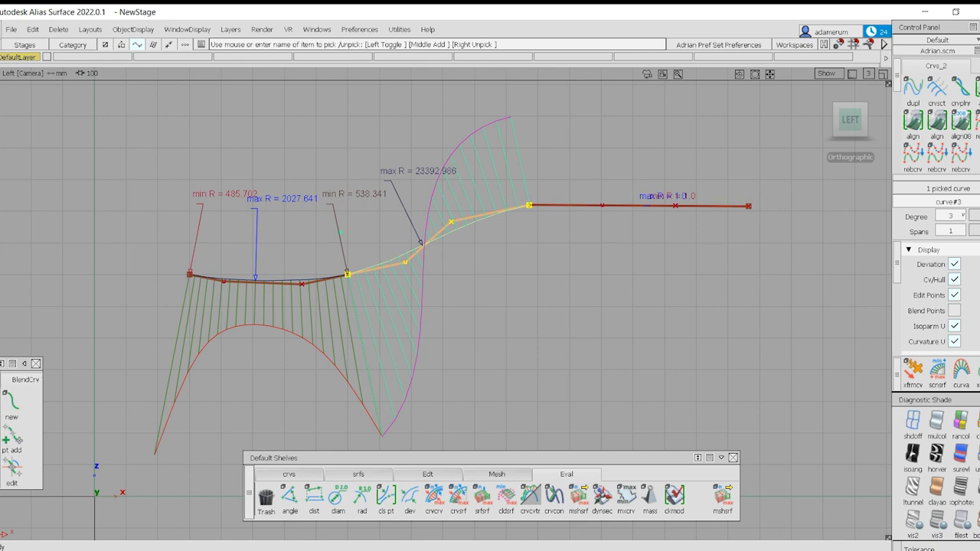
click(954, 216)
click(955, 325)
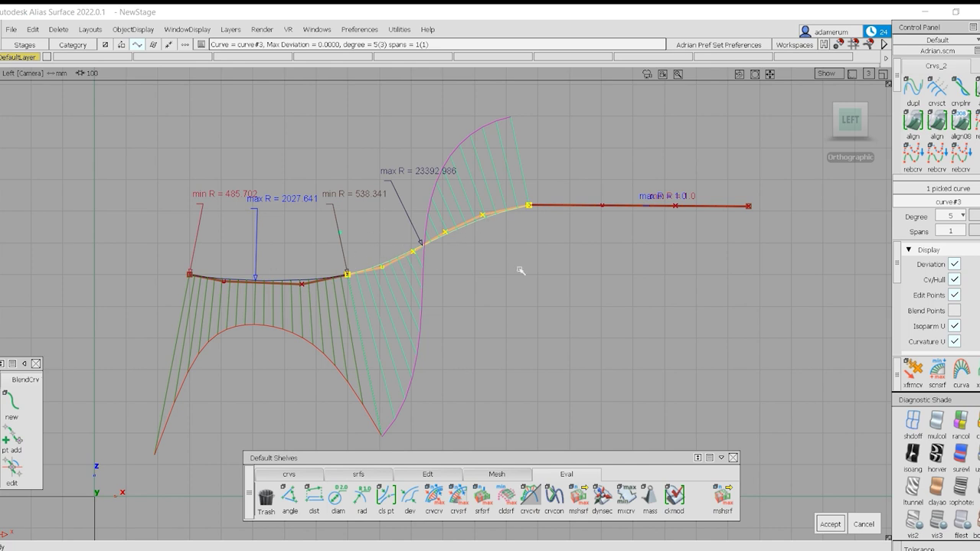
click(631, 248)
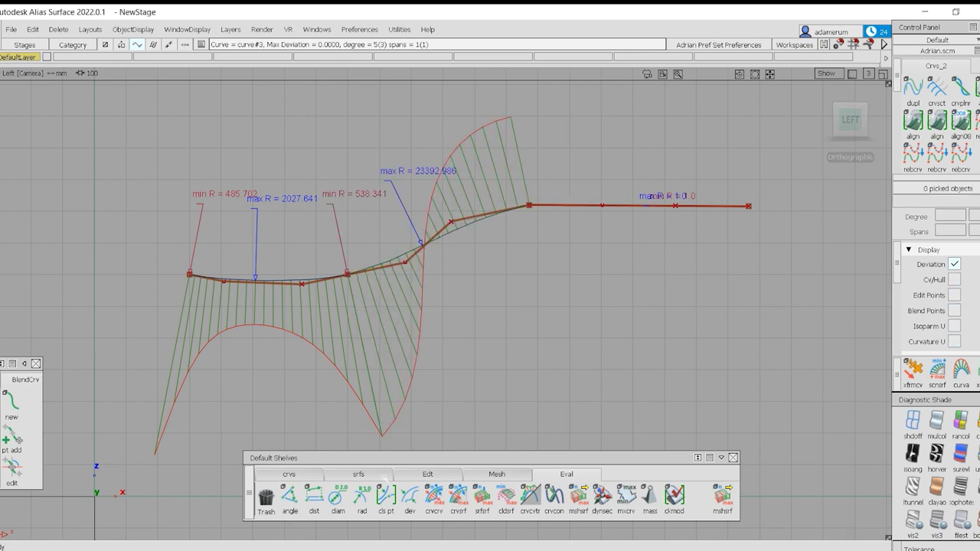
Step: Align the second curve's end to the start of the straight third curve with G2 continuity
click(428, 474)
double_click(291, 496)
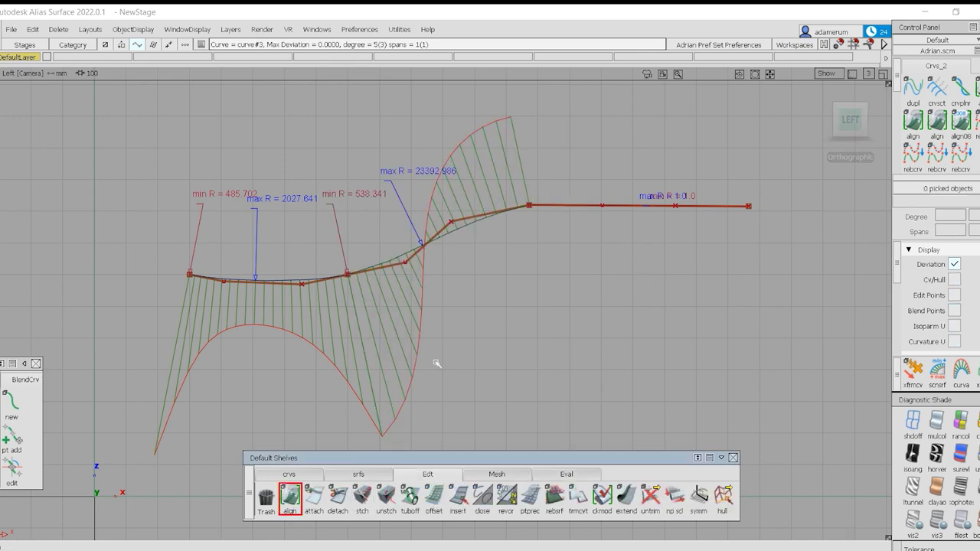
click(524, 204)
click(539, 205)
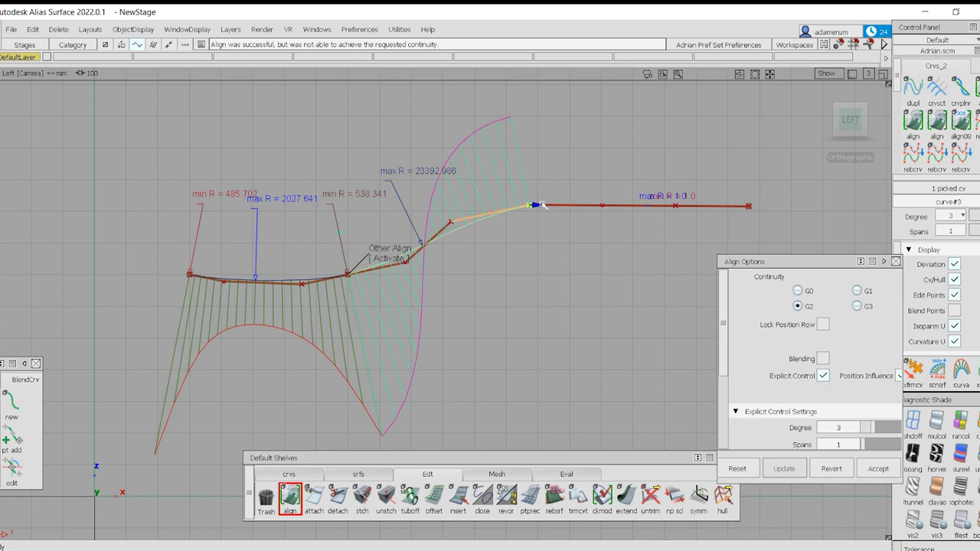
ctrl+shift+drag(525, 310, 526, 240)
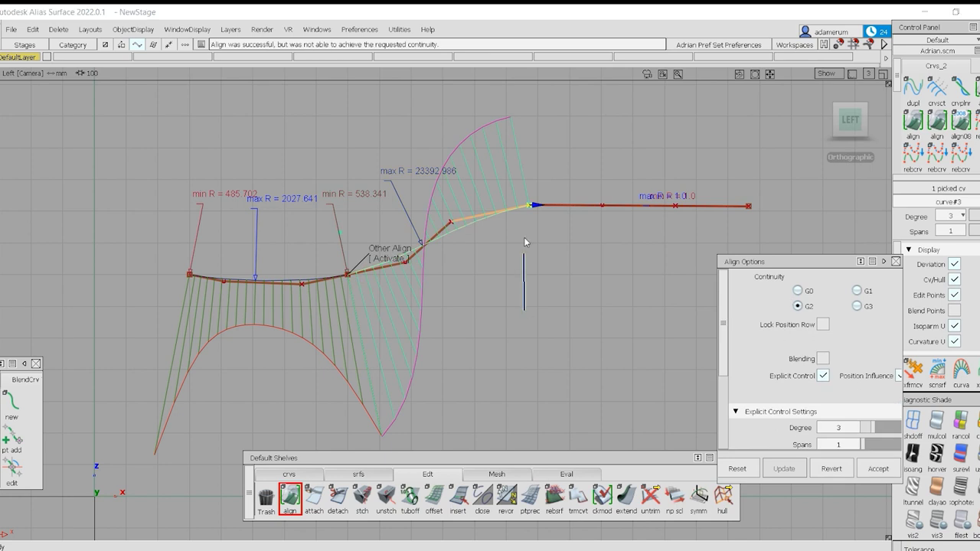
Step: Pick the second, middle curve, set its degree to 5, and clear the selection
ctrl+shift+drag(454, 224, 466, 253)
click(465, 230)
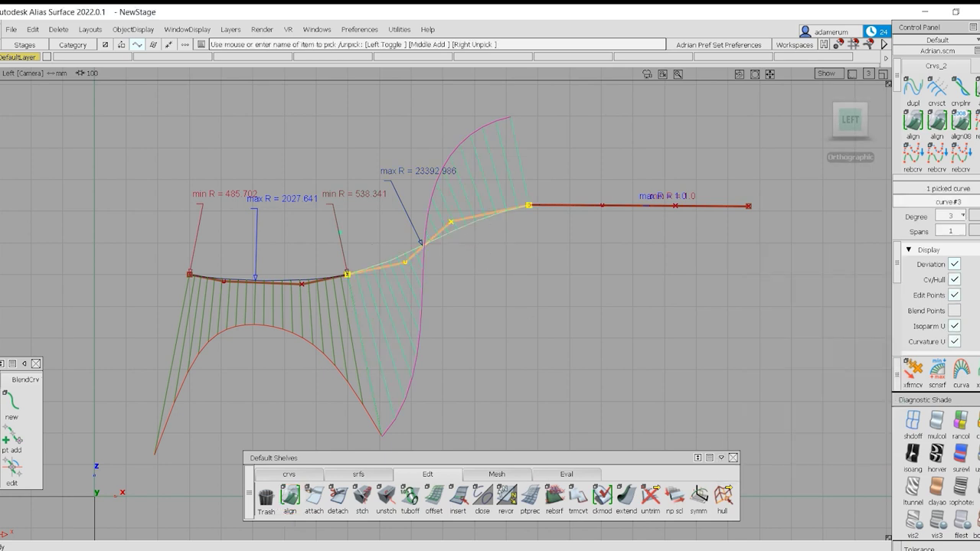
click(954, 216)
click(954, 311)
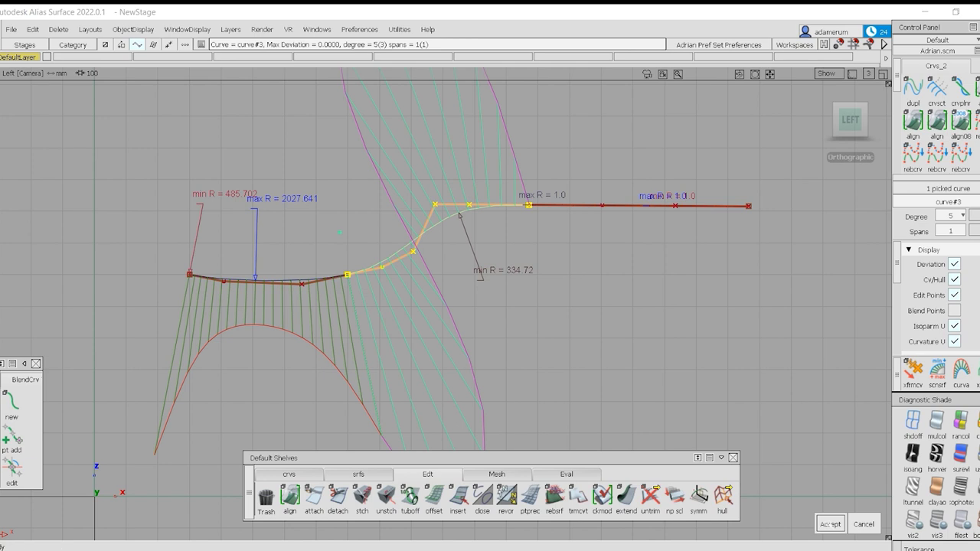
click(831, 525)
click(452, 257)
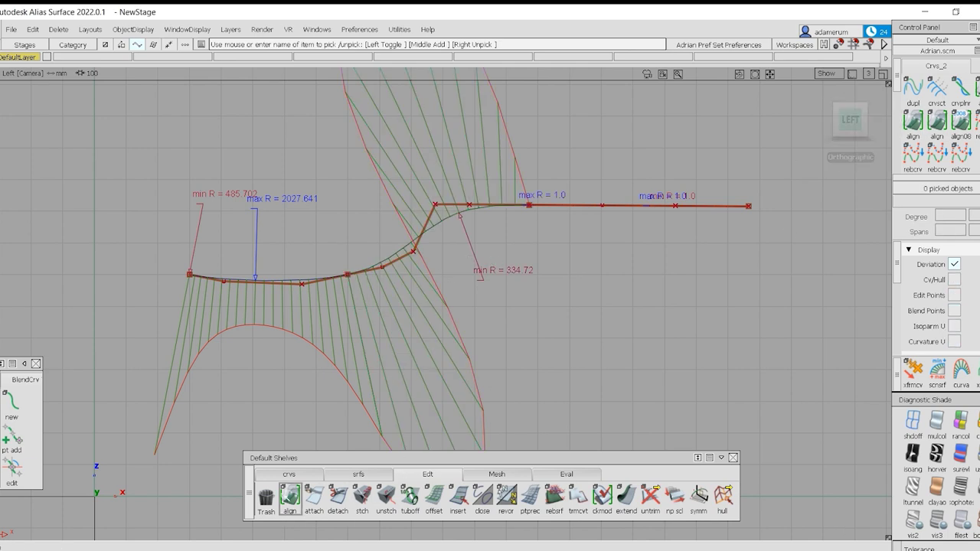
Step: Inspect the second curve's G2 alignment at its joints with the third and first curves using the Align tool
double_click(290, 498)
click(568, 209)
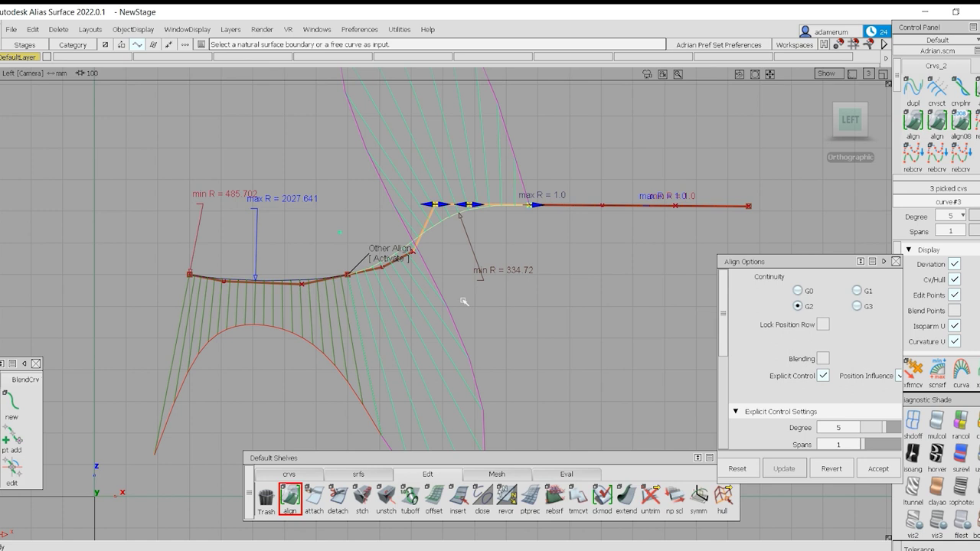
click(376, 261)
click(507, 238)
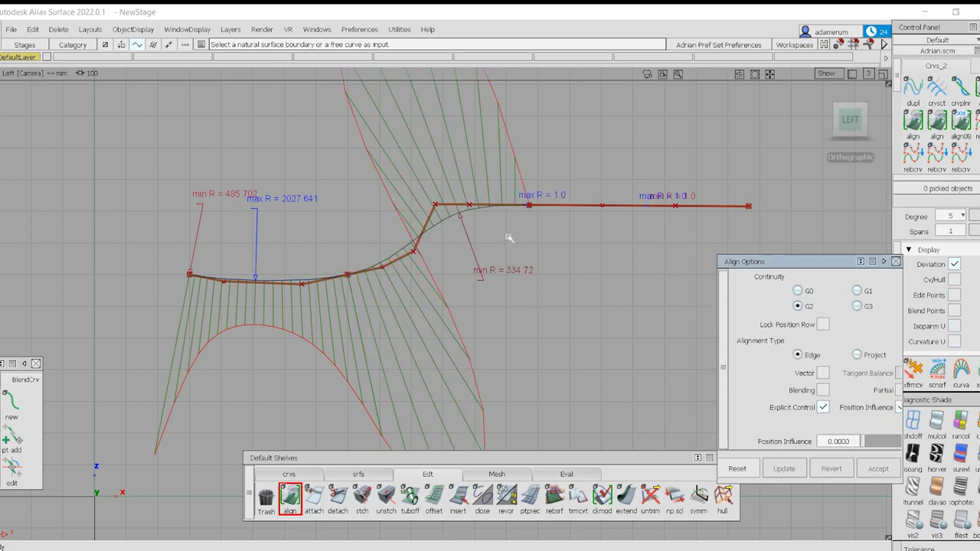
Step: Remove the existing curvature combs and radius locators from all curves
ctrl+shift+click(464, 267)
ctrl+shift+drag(464, 266, 414, 254)
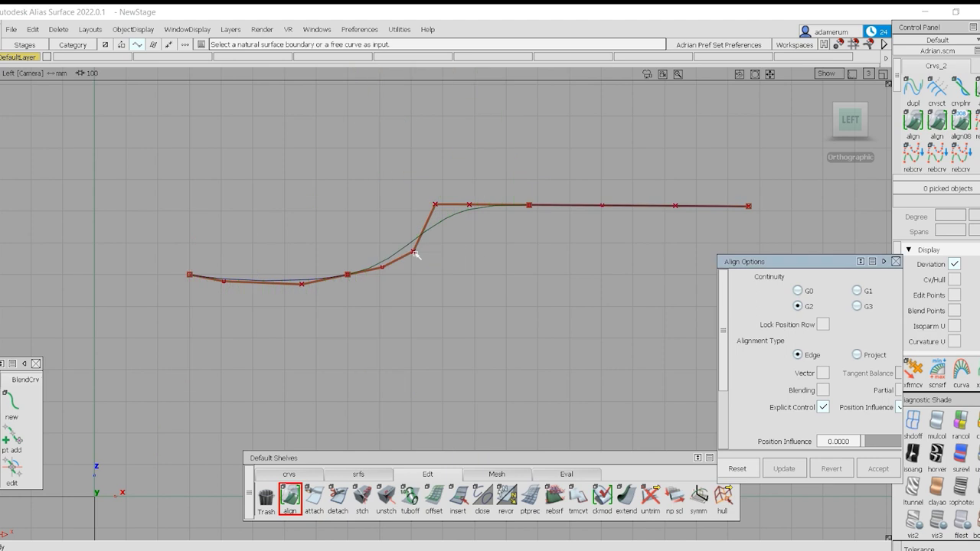
ctrl+shift+click(476, 281)
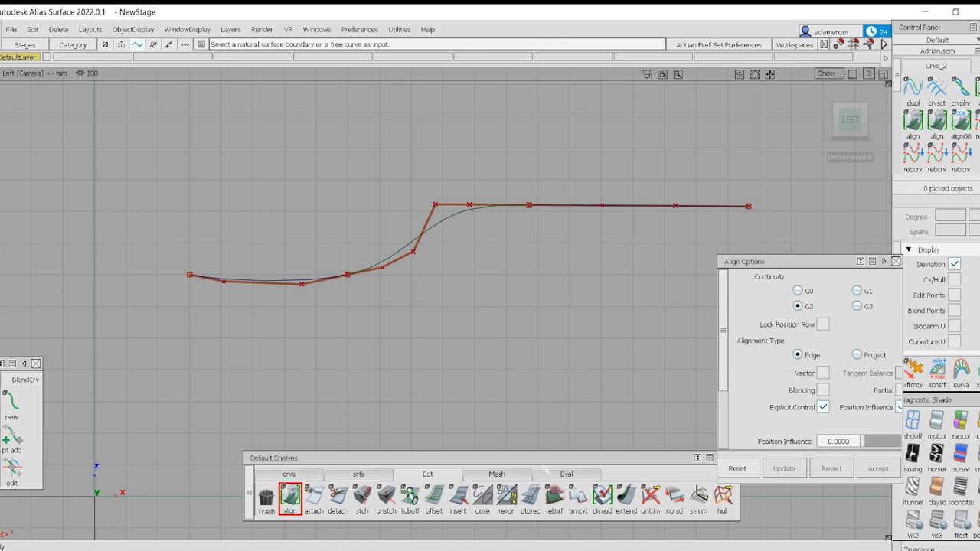
Step: Add curvature combs to the first, second and third curves and enlarge the comb scale
click(567, 474)
click(530, 498)
click(302, 277)
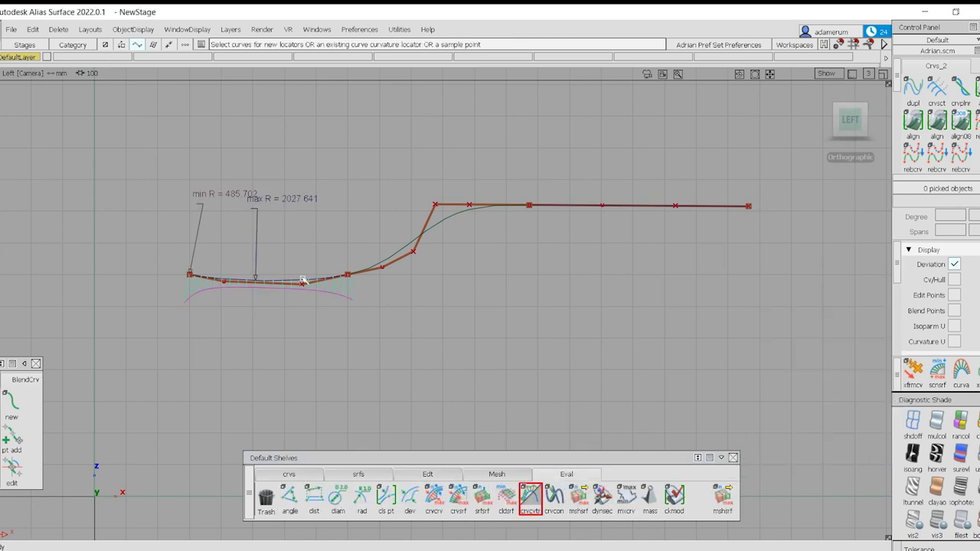
click(484, 207)
click(547, 207)
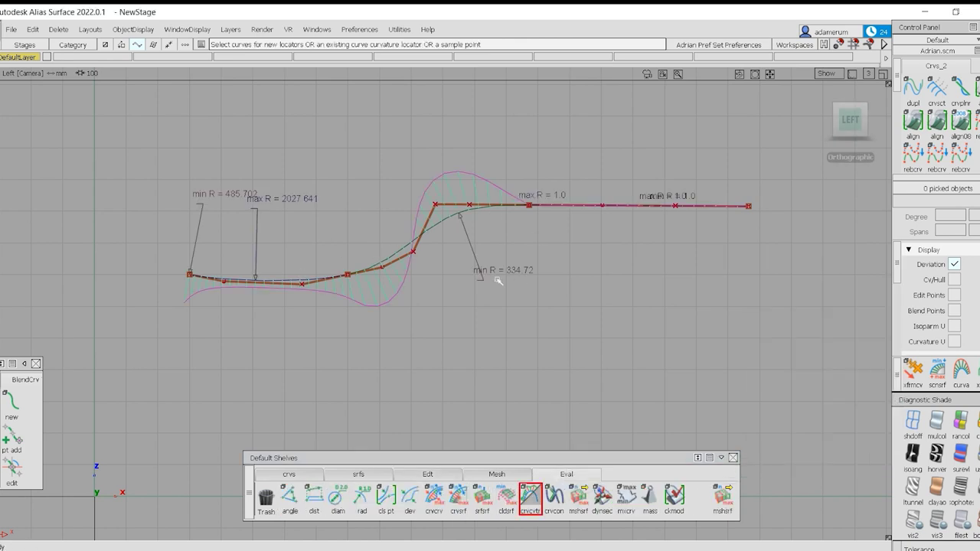
drag(499, 281, 408, 253)
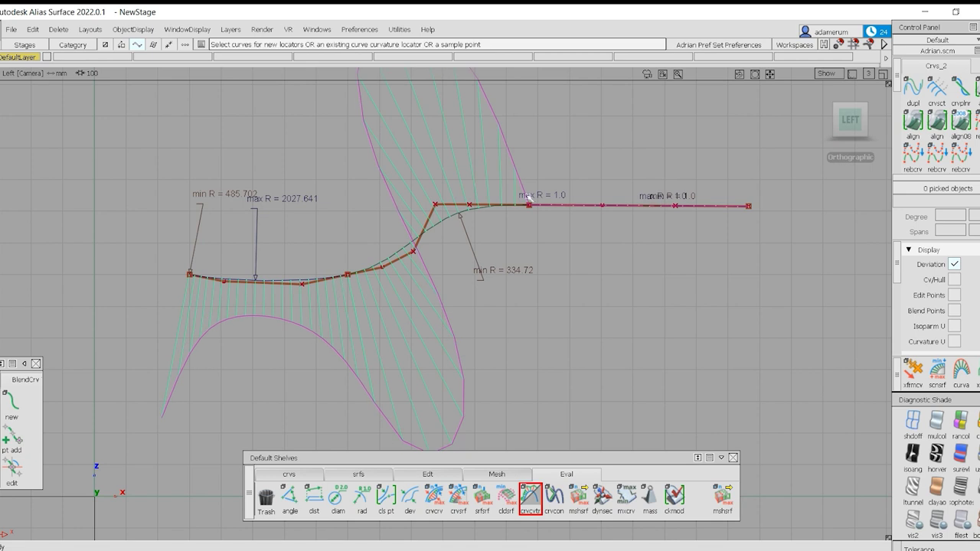
Step: Examine closely how the curvature comb ends at the joint between the second and third curves
alt+shift+right_drag(533, 205, 712, 303)
drag(712, 303, 543, 262)
alt+shift+right_drag(417, 311, 348, 413)
drag(479, 330, 533, 336)
alt+shift+right_drag(532, 335, 652, 284)
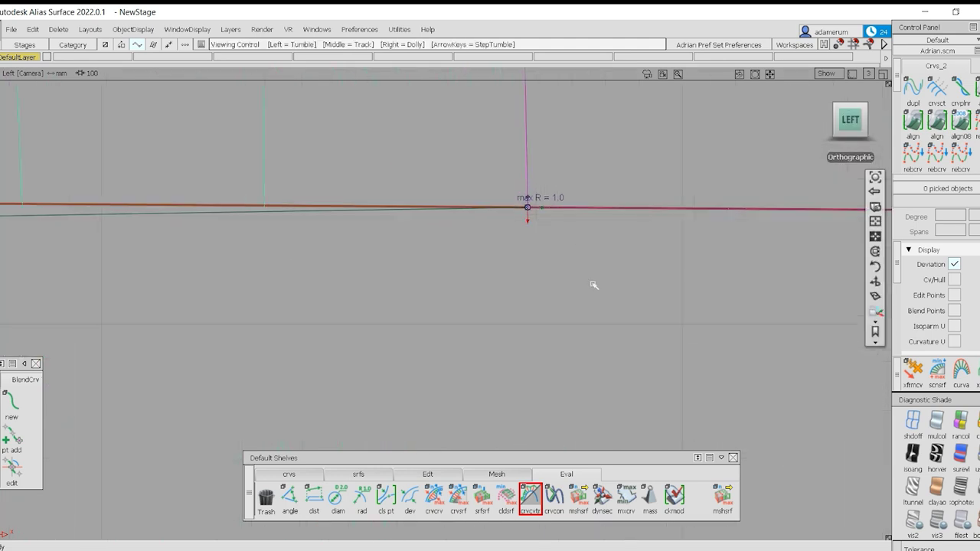
alt+shift+right_drag(531, 210, 571, 188)
Step: Pick the third curve's second control vertex, try moving it vertically, and undo that move
ctrl+shift+drag(532, 216, 660, 211)
alt+shift+right_drag(654, 172, 536, 321)
click(528, 203)
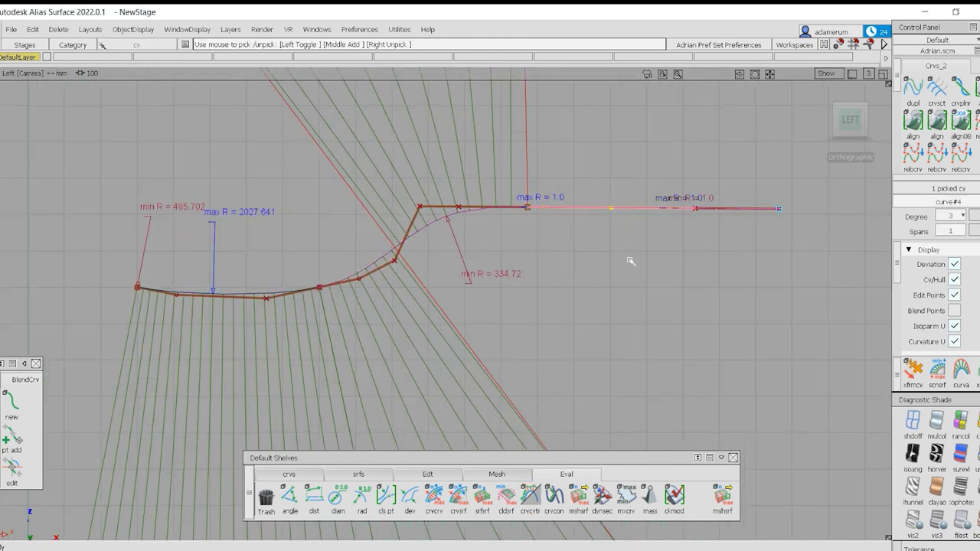
right_drag(630, 262, 631, 265)
key(ctrl+z)
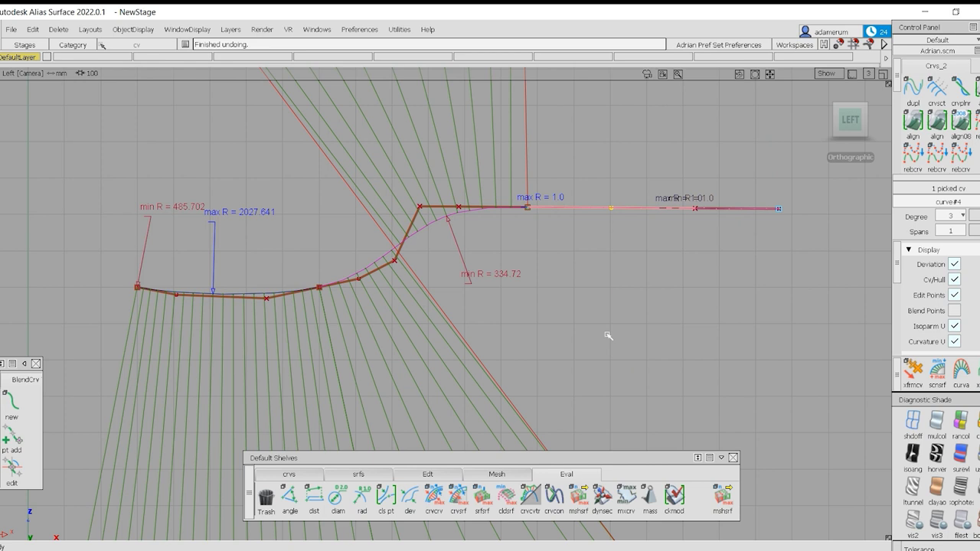
Step: Pick the third curve's second control vertex afresh and move it closer to the joint with the second curve
ctrl+shift+drag(608, 330, 603, 203)
ctrl+shift+click(604, 201)
ctrl+shift+drag(635, 200, 639, 202)
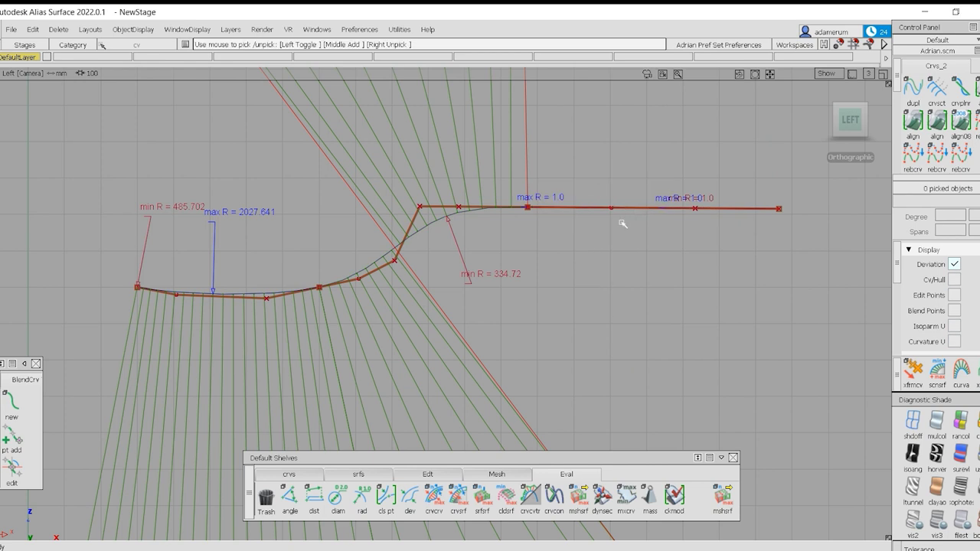
click(612, 209)
mouse_move(626, 271)
ctrl+shift+middle_down()
mouse_move(628, 252)
mouse_move(639, 265)
mouse_move(621, 266)
ctrl+shift+middle_up()
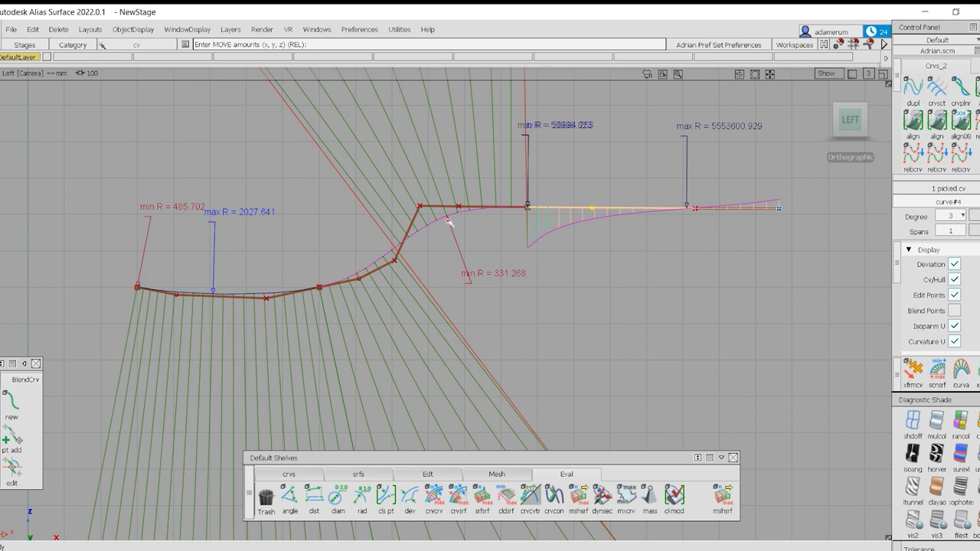
alt+shift+right_drag(518, 196, 501, 251)
alt+shift+middle_drag(501, 252, 586, 305)
Step: Undo the last control vertex move, then raise the vertex slightly so the third curve's comb rises toward the second curve's comb
key(ctrl+z)
right_drag(571, 313, 563, 288)
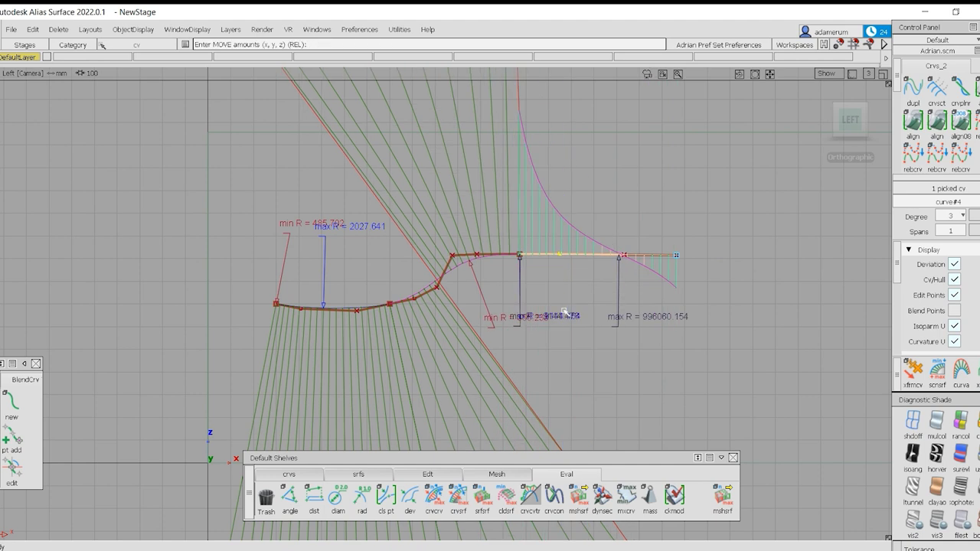
alt+shift+middle_drag(563, 287, 560, 330)
alt+shift+right_drag(560, 330, 569, 271)
alt+shift+middle_drag(619, 189, 600, 302)
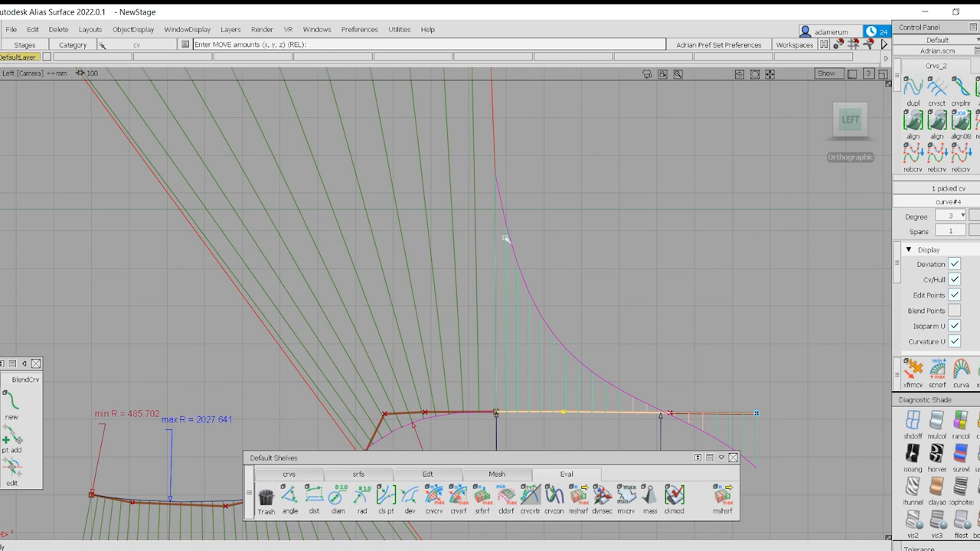
alt+shift+right_drag(535, 222, 546, 290)
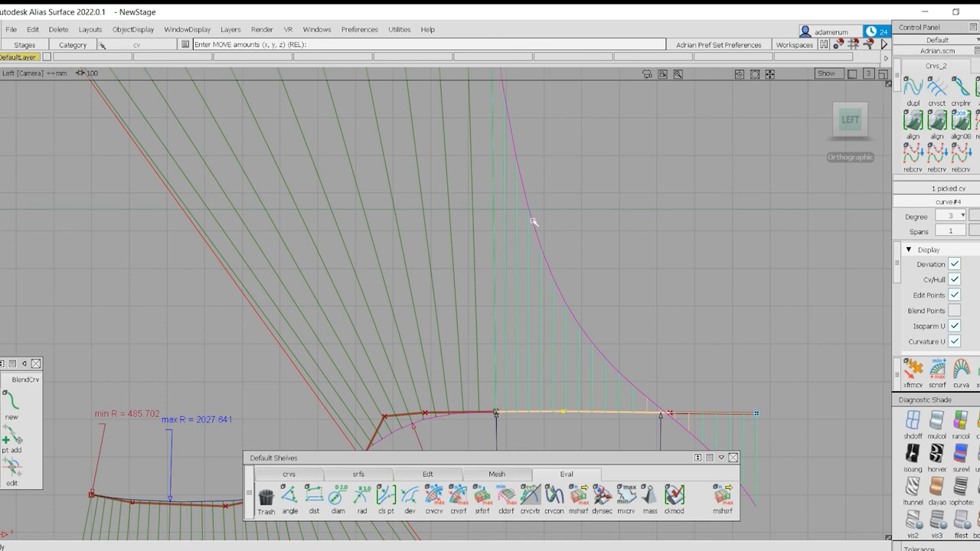
alt+shift+right_drag(535, 222, 527, 385)
alt+shift+right_drag(582, 258, 530, 338)
alt+shift+right_drag(508, 247, 441, 281)
scroll(481, 295, up, 4)
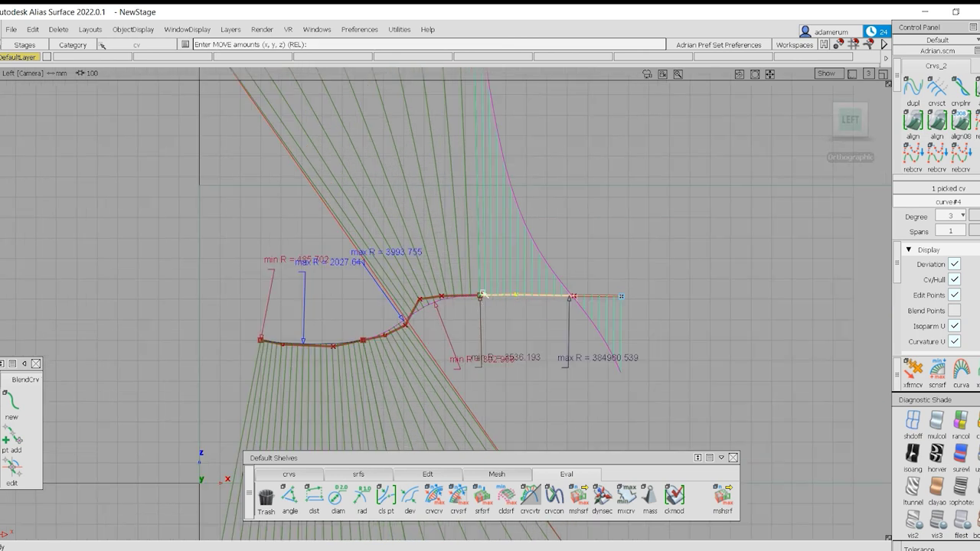
Step: Clear the control vertex selection and remove the curvature combs from all three curves
click(476, 297)
key(ctrl+l)
ctrl+shift+drag(415, 299, 391, 275)
Step: Pick the middle curve, set its degree to 7, accept the change, and clear the selection
drag(393, 277, 462, 355)
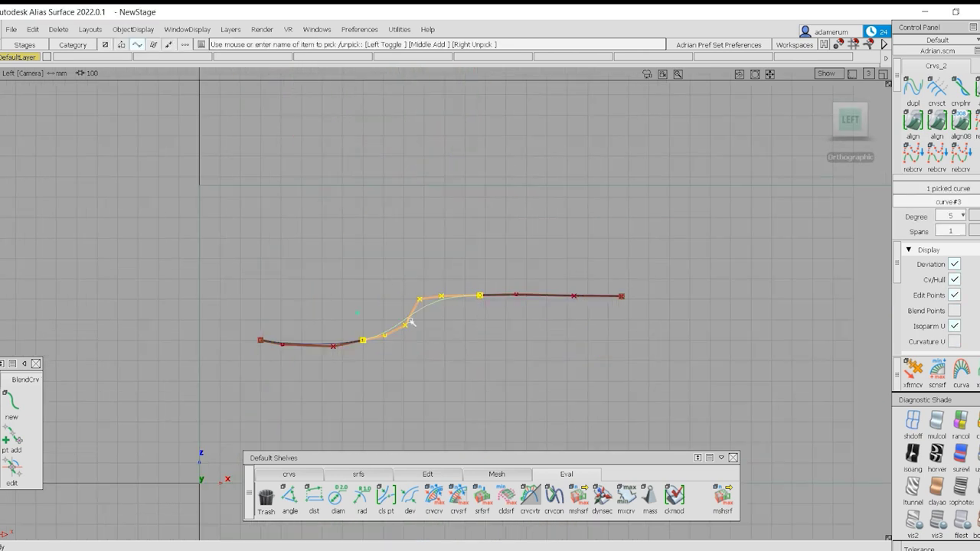
click(950, 216)
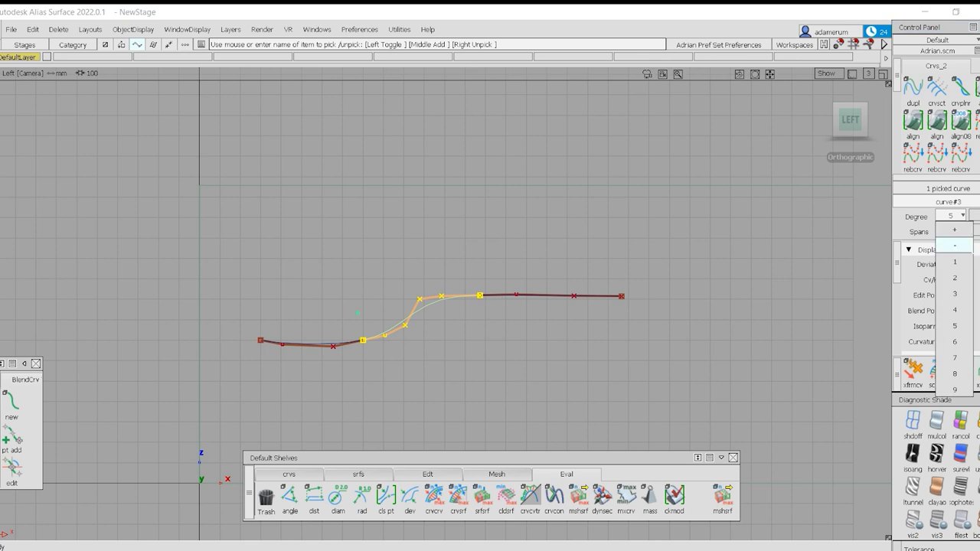
click(955, 341)
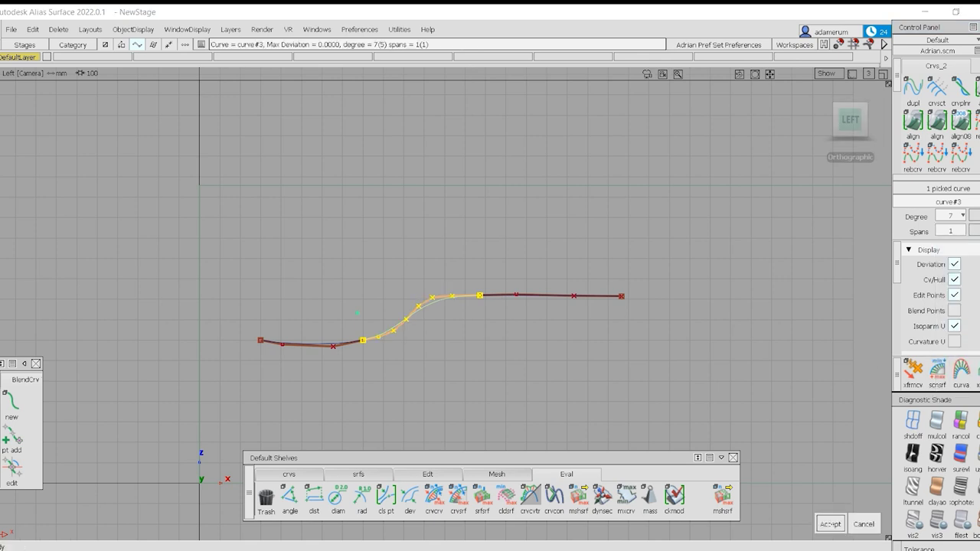
click(831, 525)
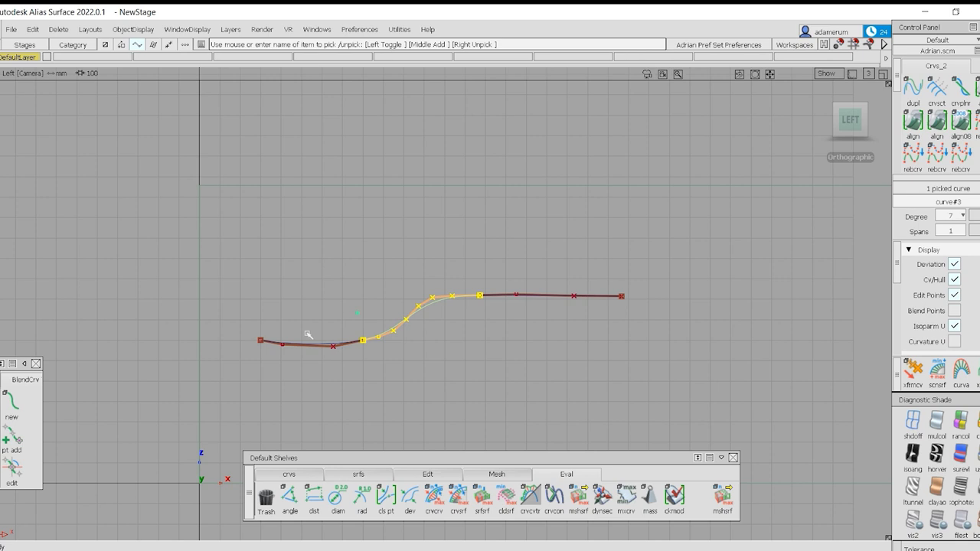
ctrl+shift+drag(463, 369, 465, 322)
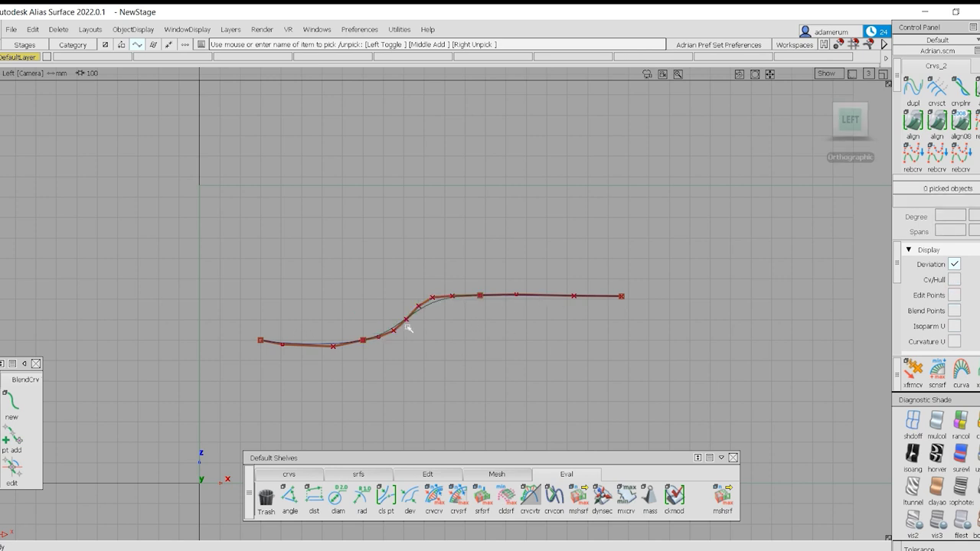
Step: Add curvature combs to the third curve, the degree 7 middle curve and the first curve
click(322, 474)
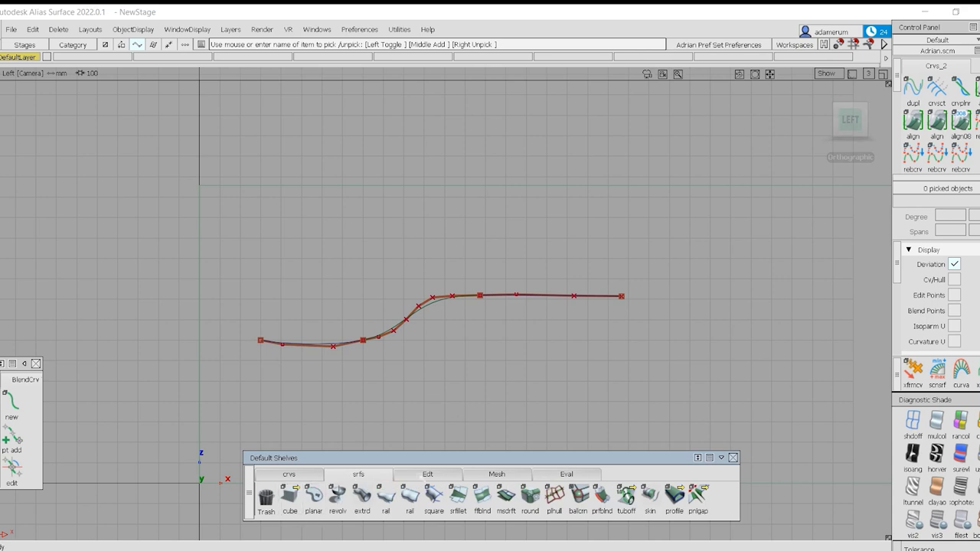
click(567, 474)
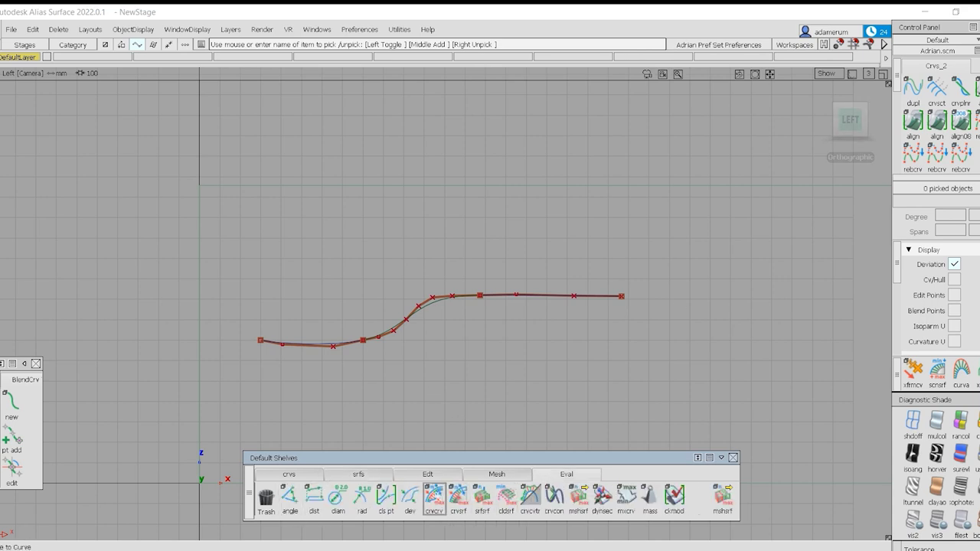
click(530, 496)
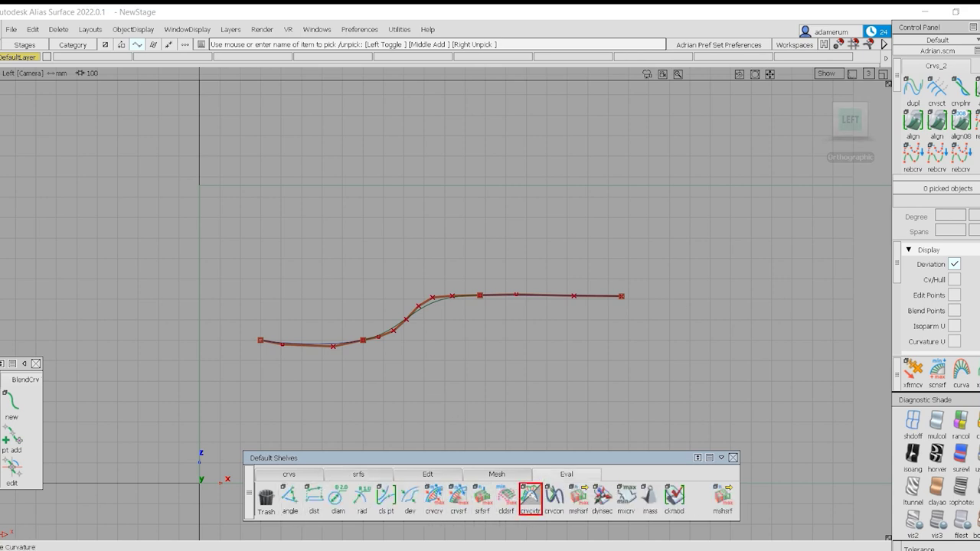
click(530, 296)
click(443, 303)
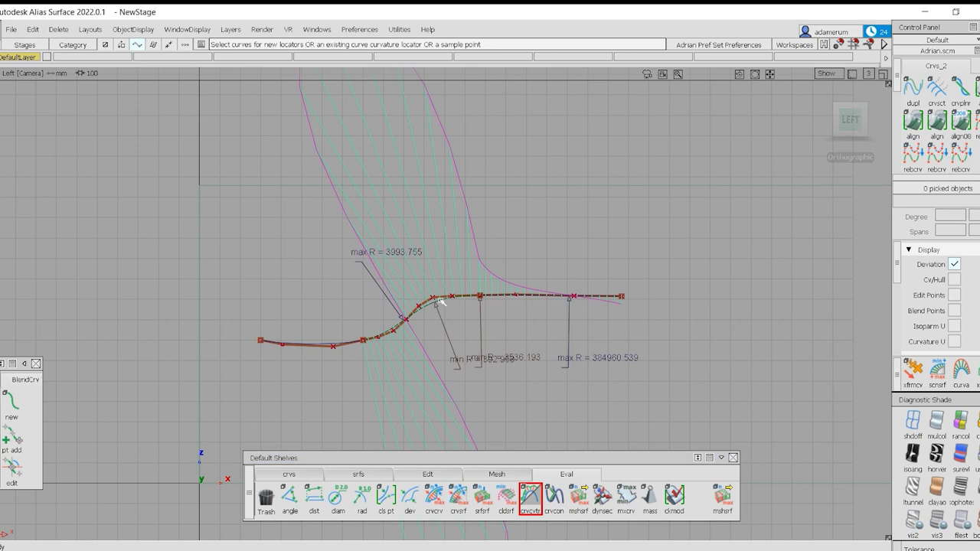
click(338, 346)
alt+shift+middle_drag(412, 285, 422, 222)
alt+shift+middle_drag(482, 195, 484, 219)
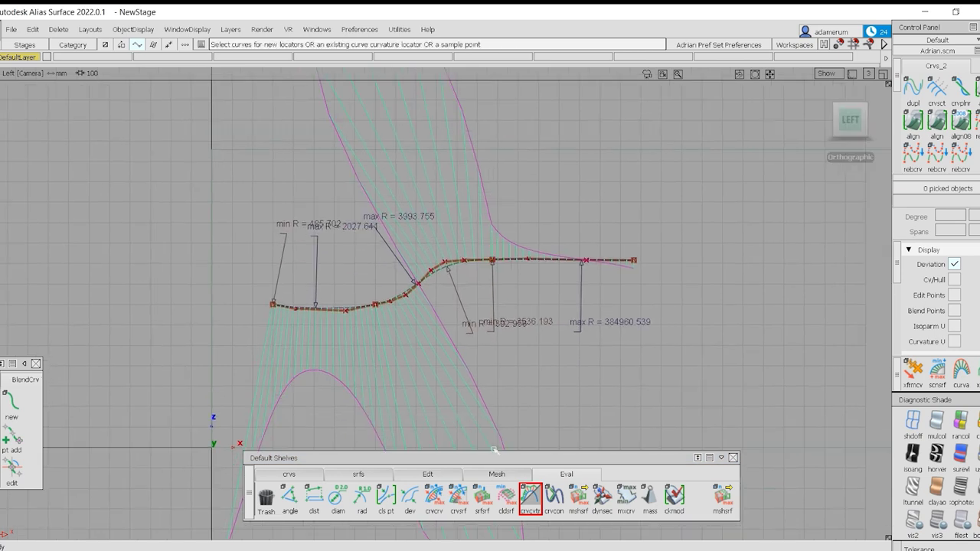
Step: Change the middle curve's alignment to G3 continuity at its joints with the third and first curves
click(368, 473)
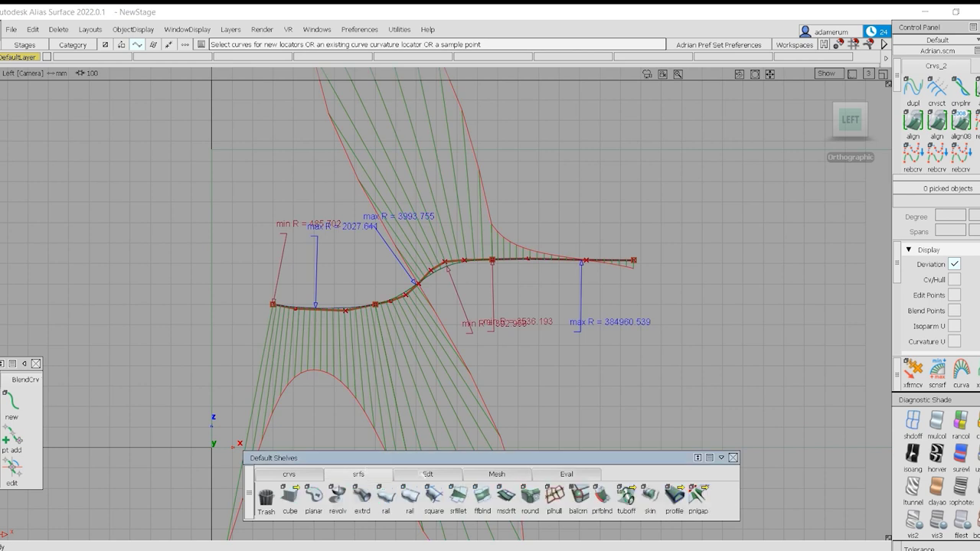
click(428, 474)
click(290, 496)
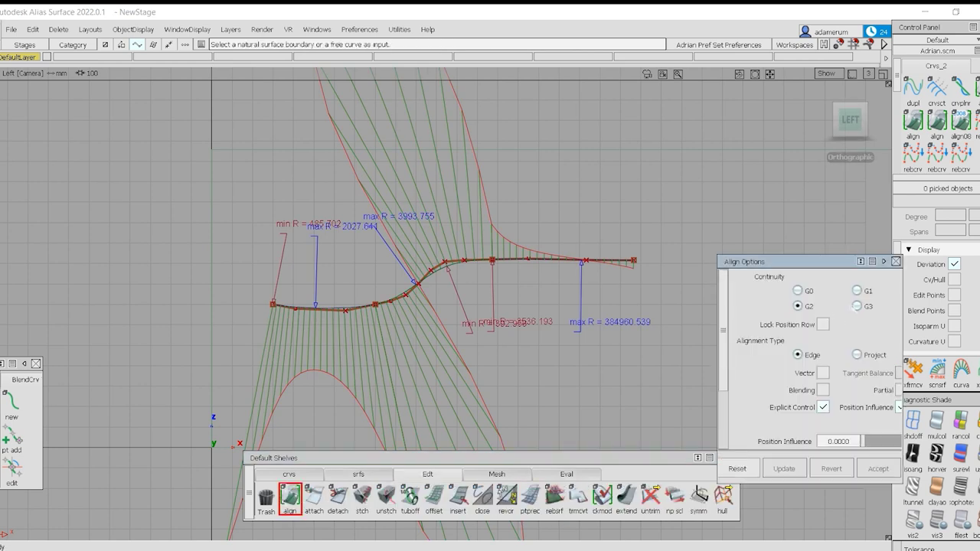
click(512, 260)
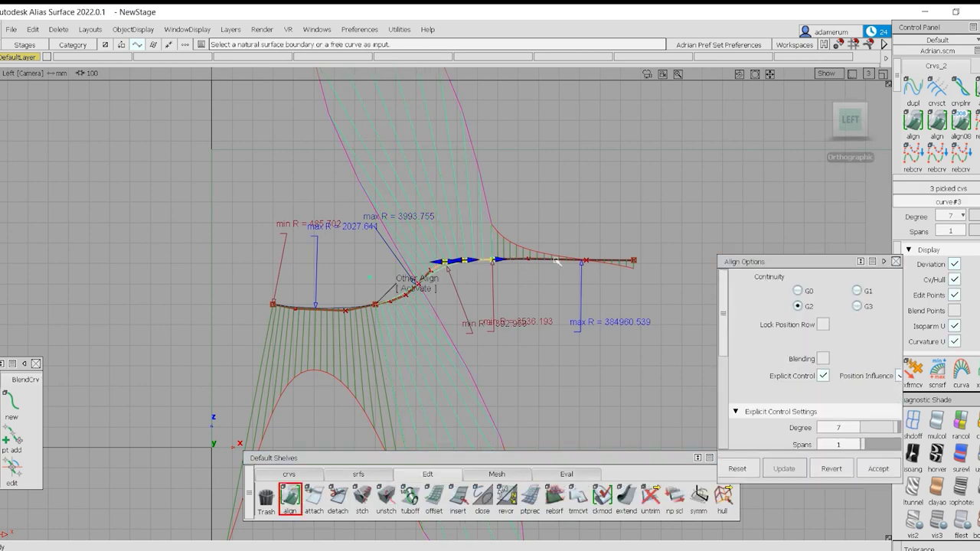
click(857, 307)
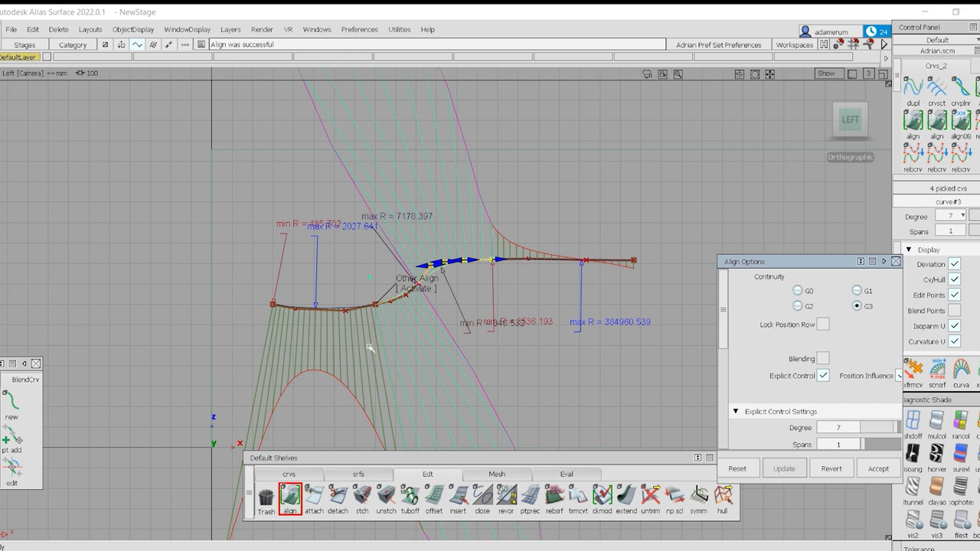
click(379, 302)
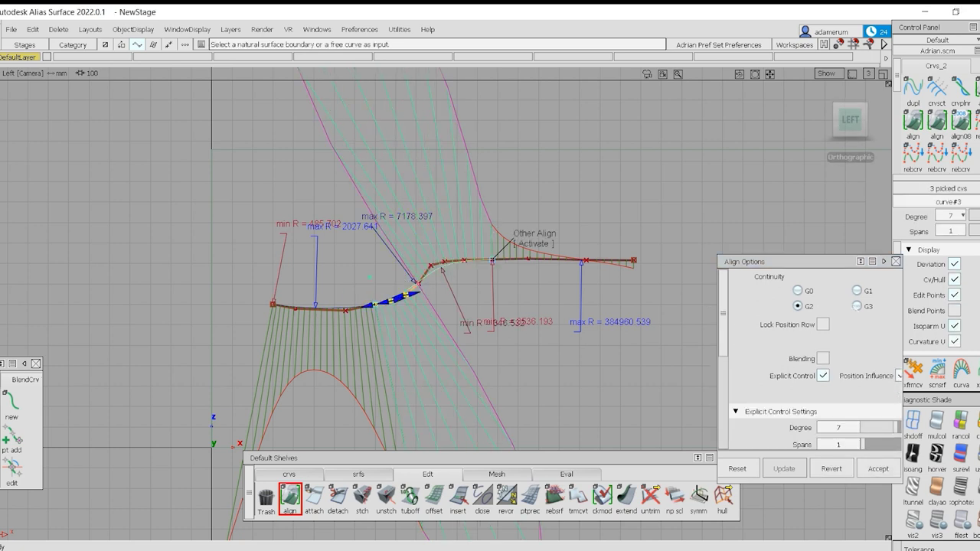
click(857, 306)
Step: Adjust the alignment handles on the middle curve, bringing its start G3 scalar to about 27.75
alt+shift+middle_drag(510, 339, 512, 276)
drag(480, 211, 429, 229)
alt+shift+middle_drag(443, 240, 435, 157)
drag(429, 140, 420, 141)
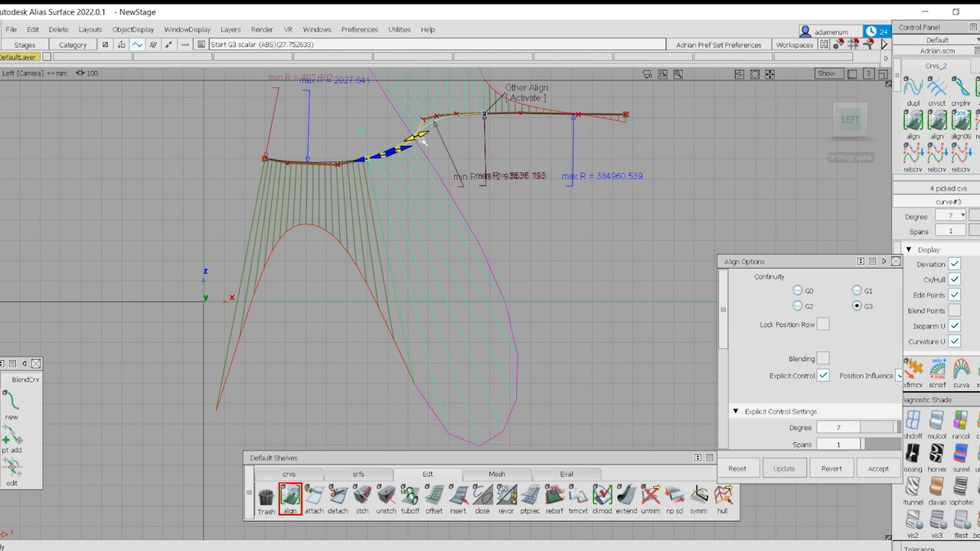
Step: Remove the curvature combs from the three curves and delete the degree 7 middle curve
alt+shift+middle_drag(445, 203, 475, 343)
alt+shift+right_drag(490, 299, 466, 372)
ctrl+shift+drag(466, 372, 459, 292)
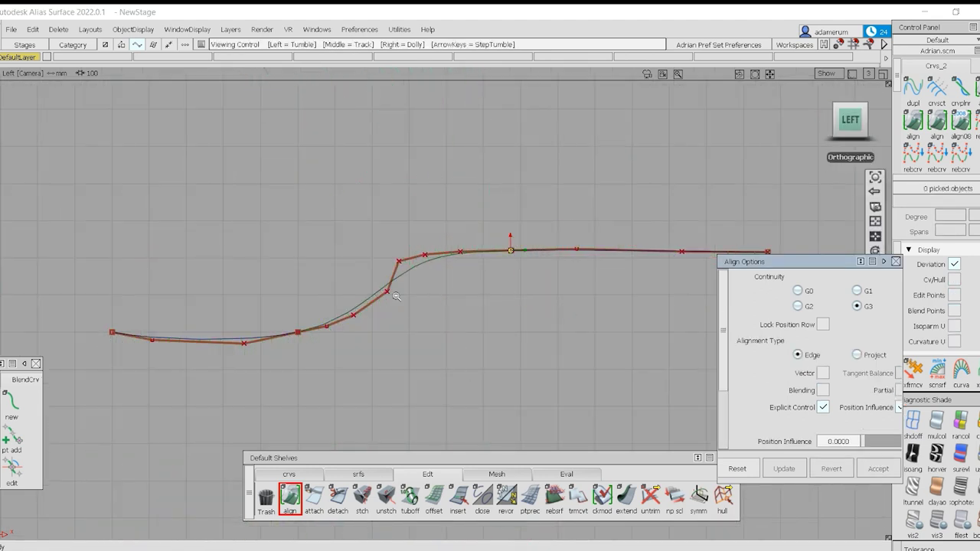
scroll(458, 291, down, 3)
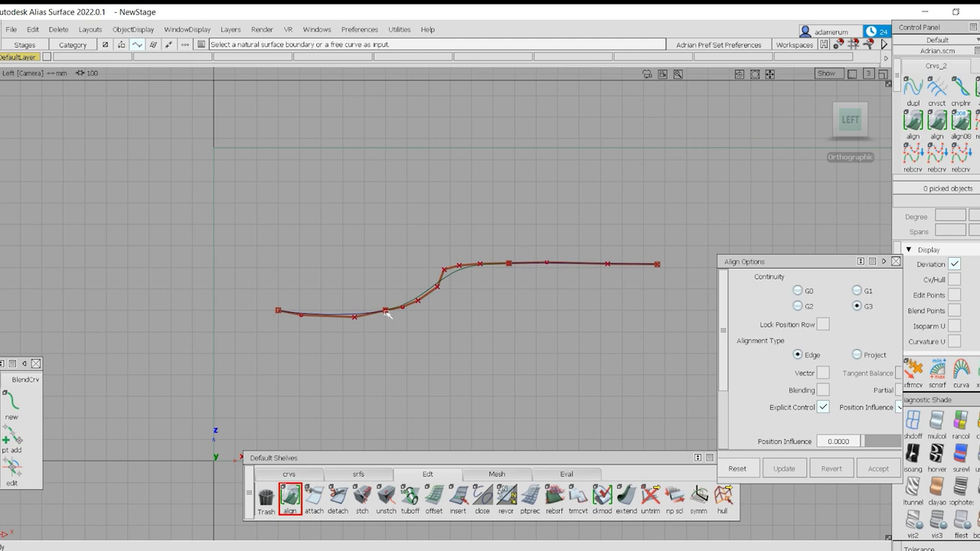
ctrl+shift+drag(396, 288, 380, 283)
drag(414, 274, 450, 311)
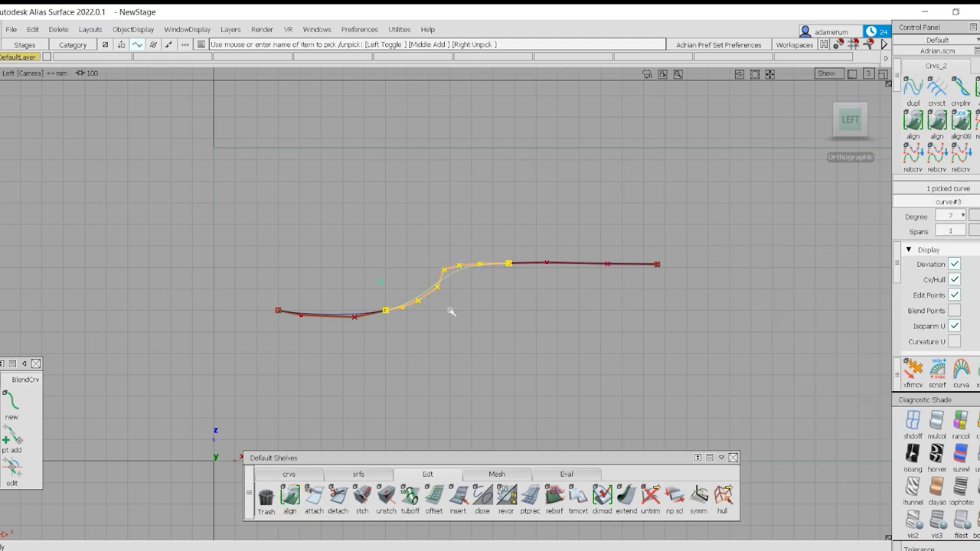
key(Delete)
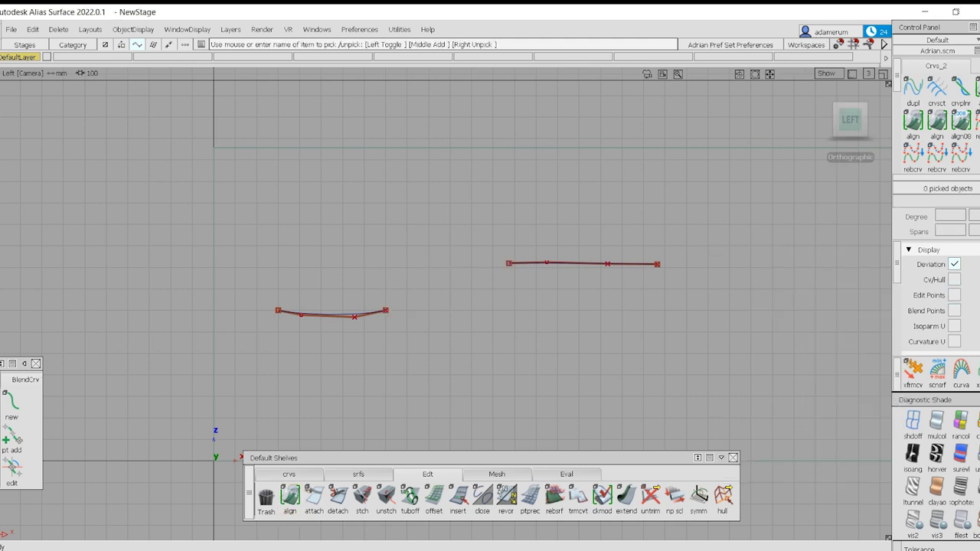
Step: Start a new blend curve, locate the blend curve toolbox among the palette's curve tools, and place it clear of the curves
click(12, 402)
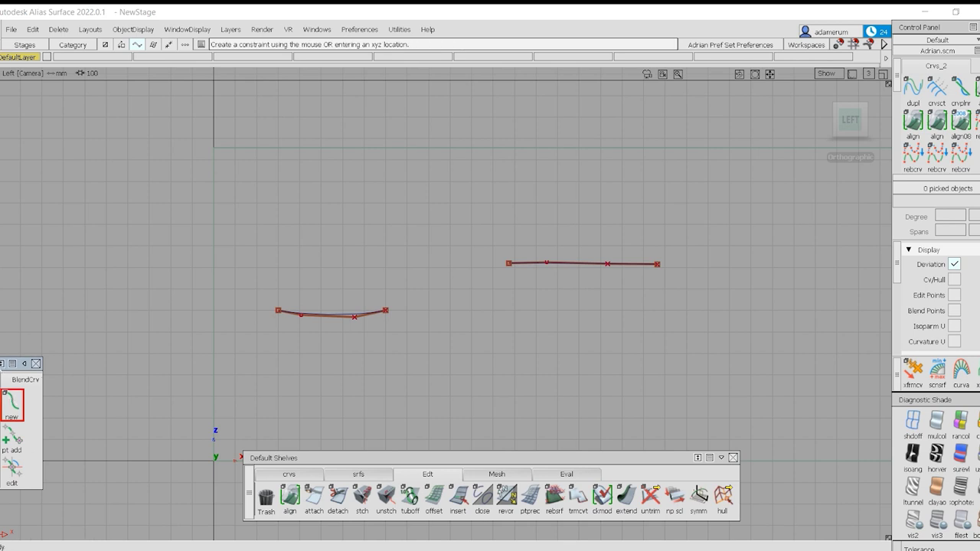
drag(3, 363, 45, 297)
click(316, 29)
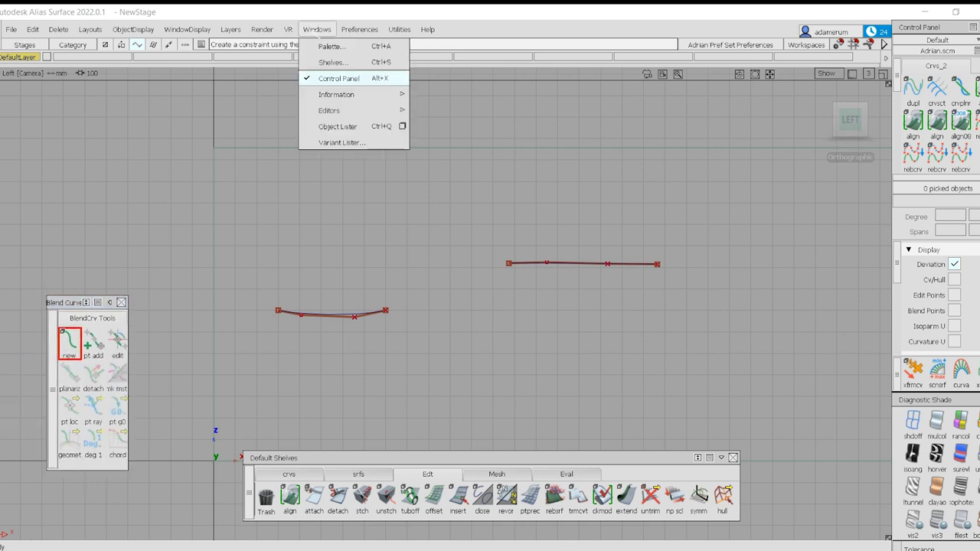
click(331, 46)
drag(69, 307, 97, 303)
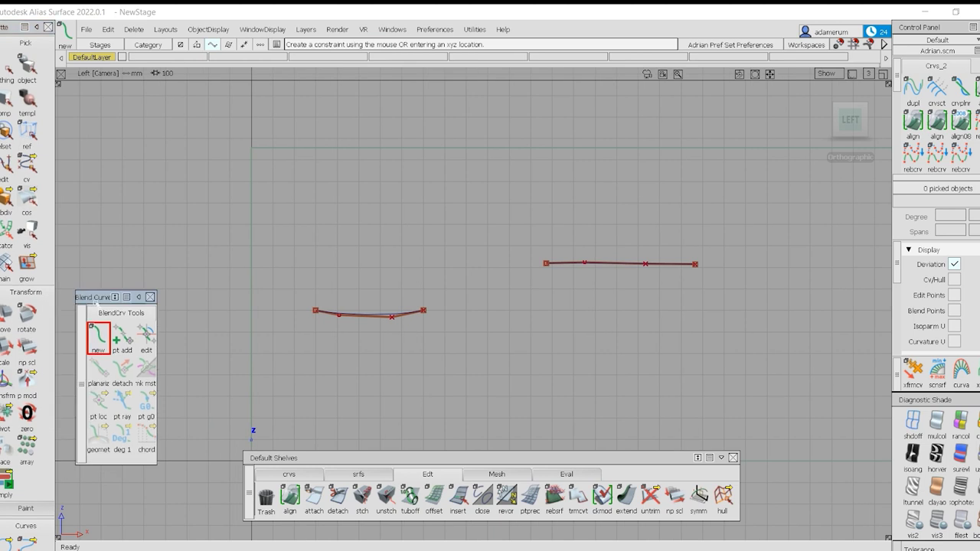
scroll(23, 344, down, 5)
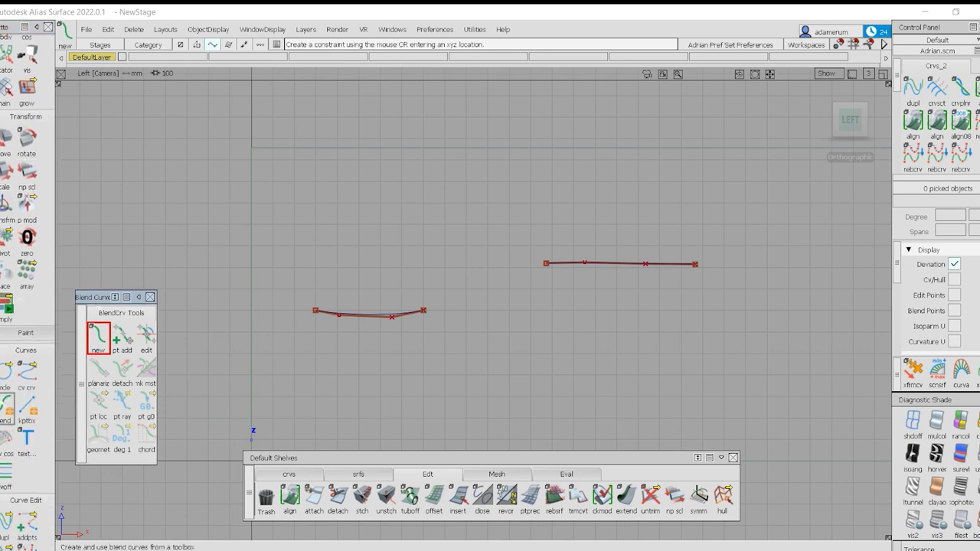
click(6, 409)
click(6, 410)
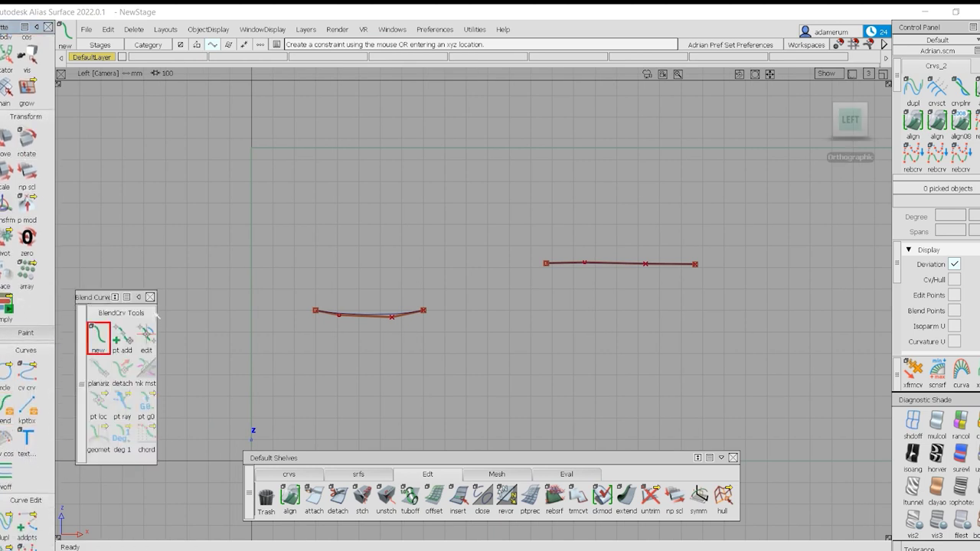
click(48, 27)
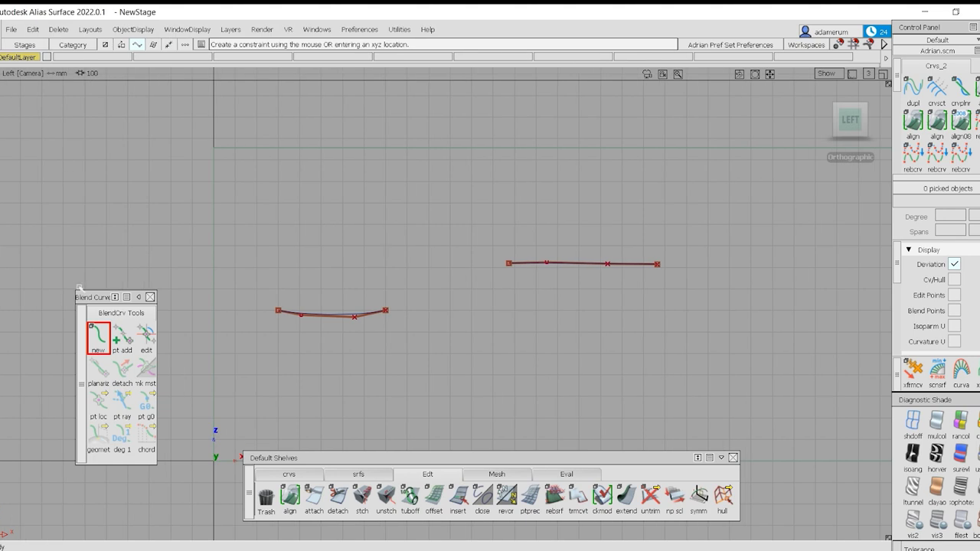
drag(80, 297, 34, 272)
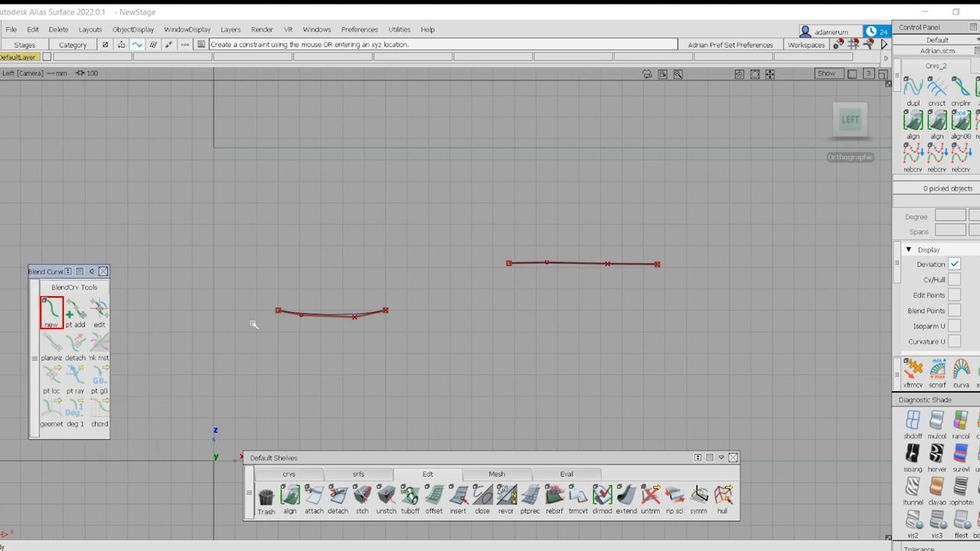
Step: Create a blend curve across the gap between the two remaining curves, display its CVs and hull, and clear the selection
click(356, 315)
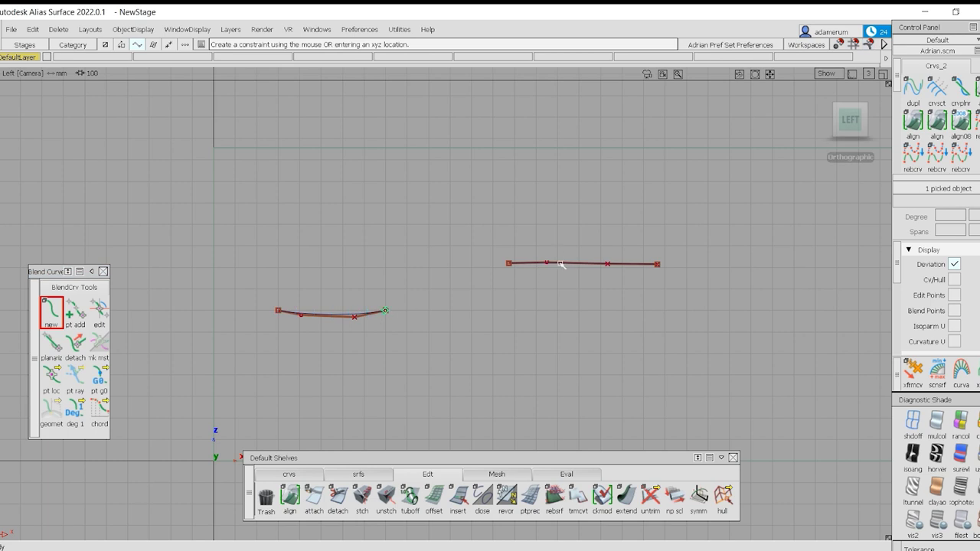
drag(561, 264, 494, 297)
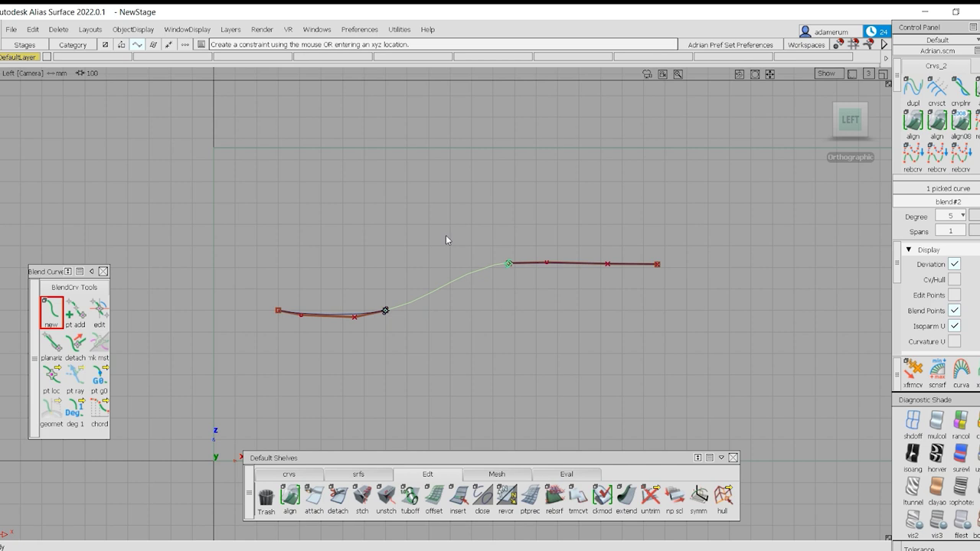
click(954, 280)
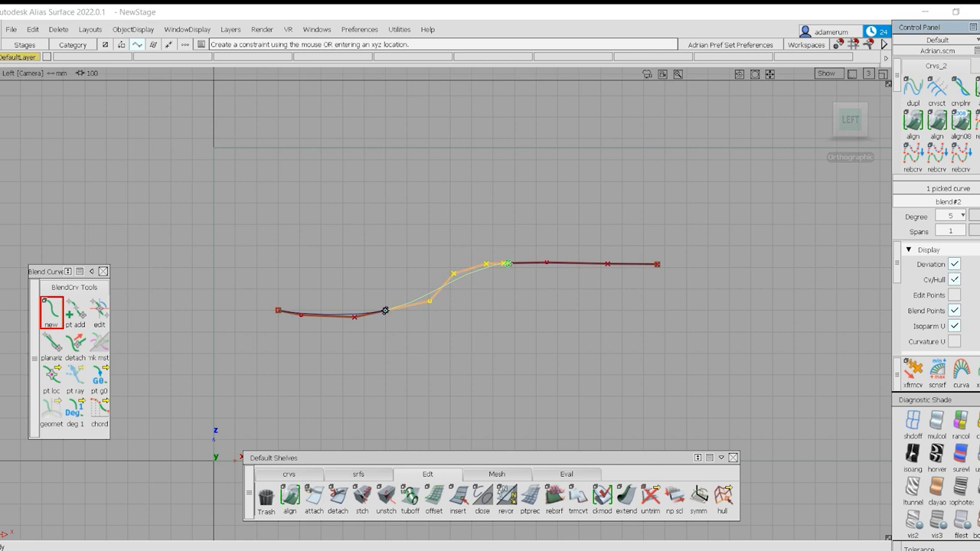
scroll(444, 306, up, 4)
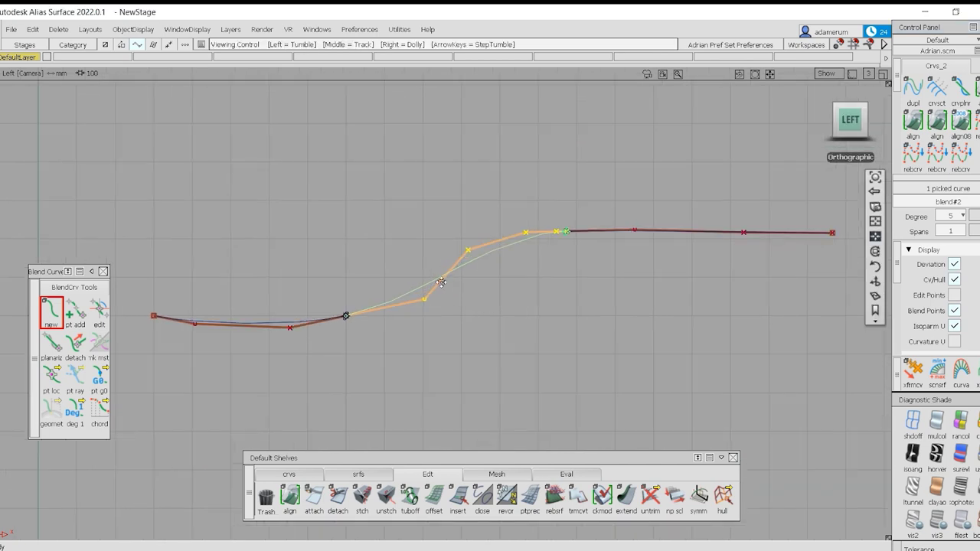
scroll(523, 263, up, 5)
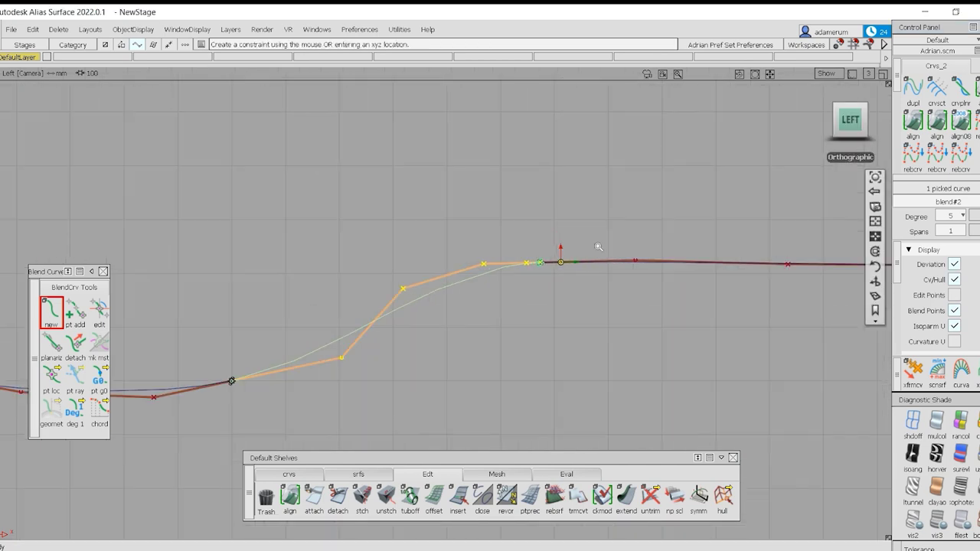
scroll(370, 267, down, 4)
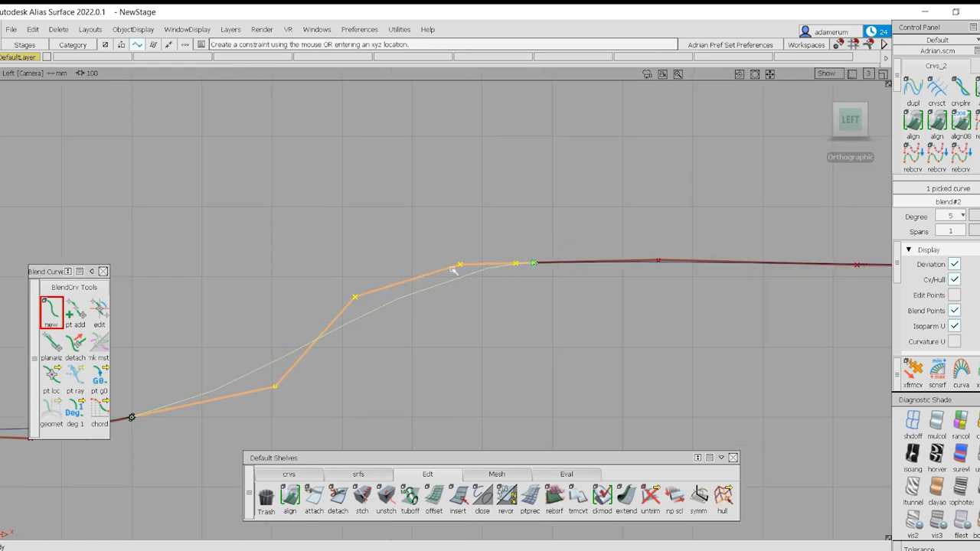
scroll(294, 326, down, 2)
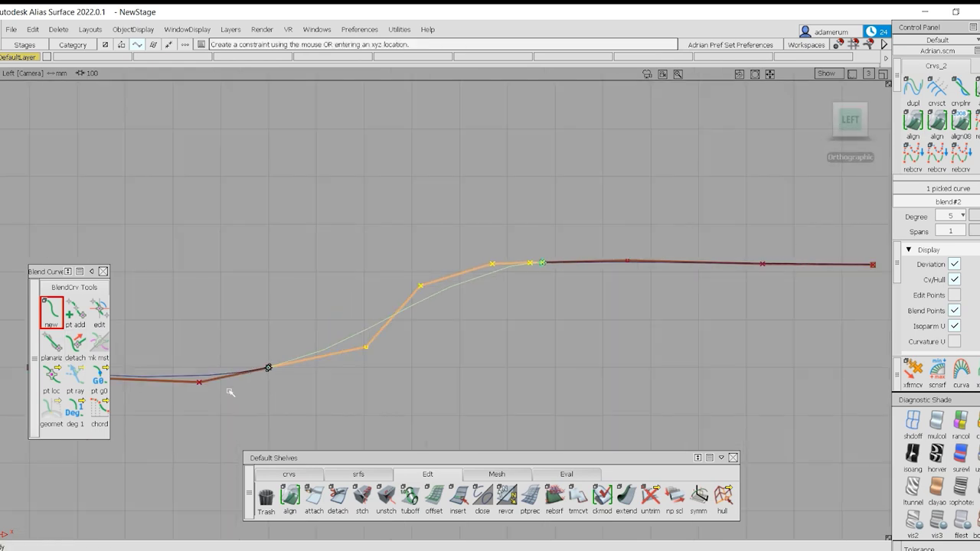
ctrl+shift+drag(225, 394, 229, 342)
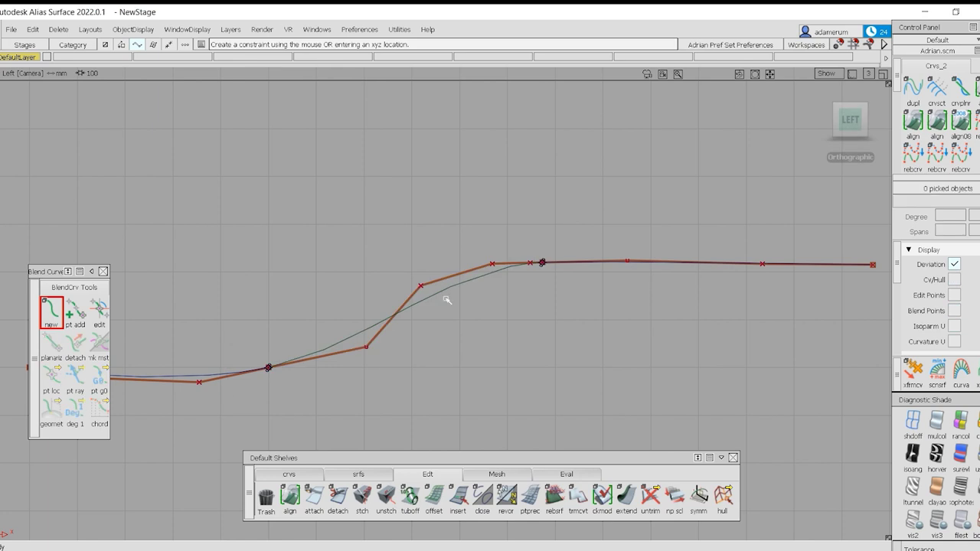
Step: Add curvature combs to the upper curve, the blend curve and the lower curve
click(566, 474)
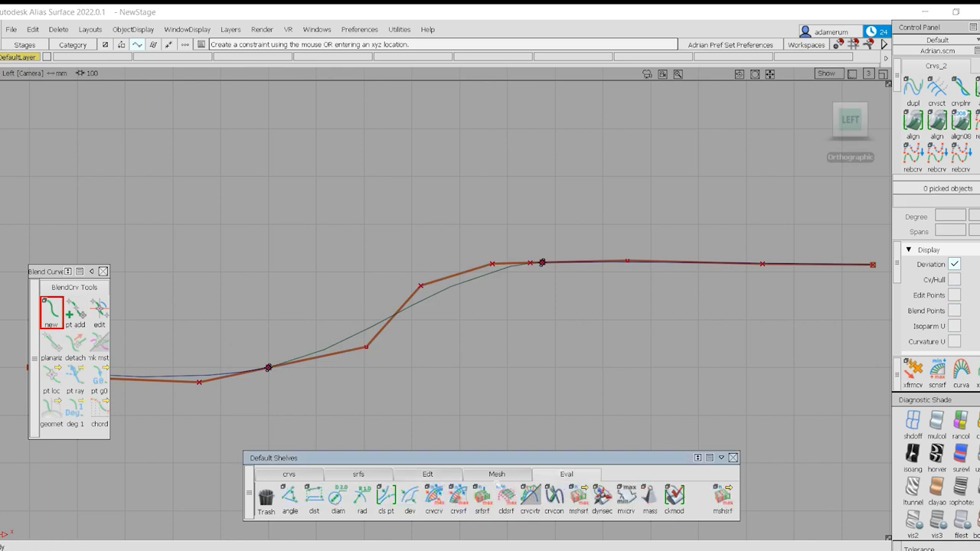
click(531, 498)
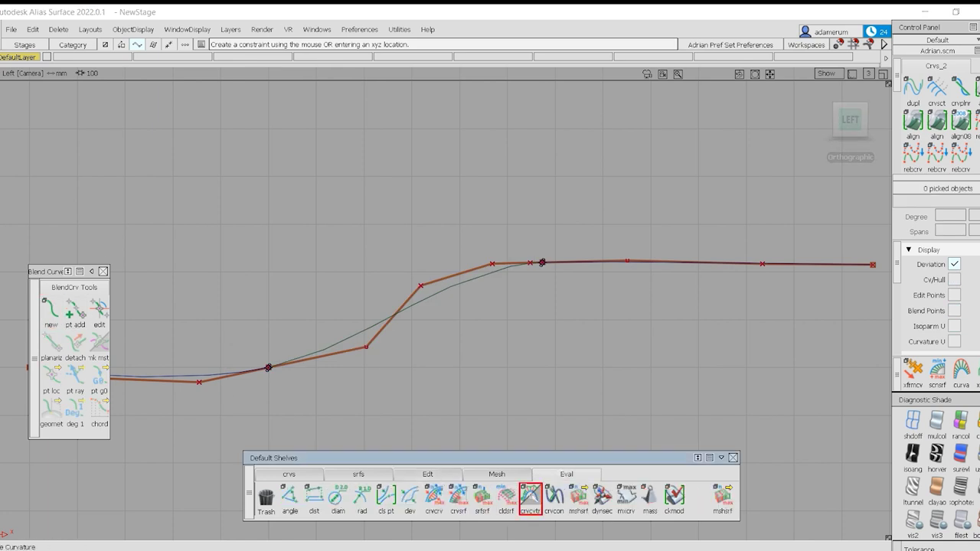
click(577, 265)
click(503, 272)
alt+shift+right_drag(508, 291, 550, 156)
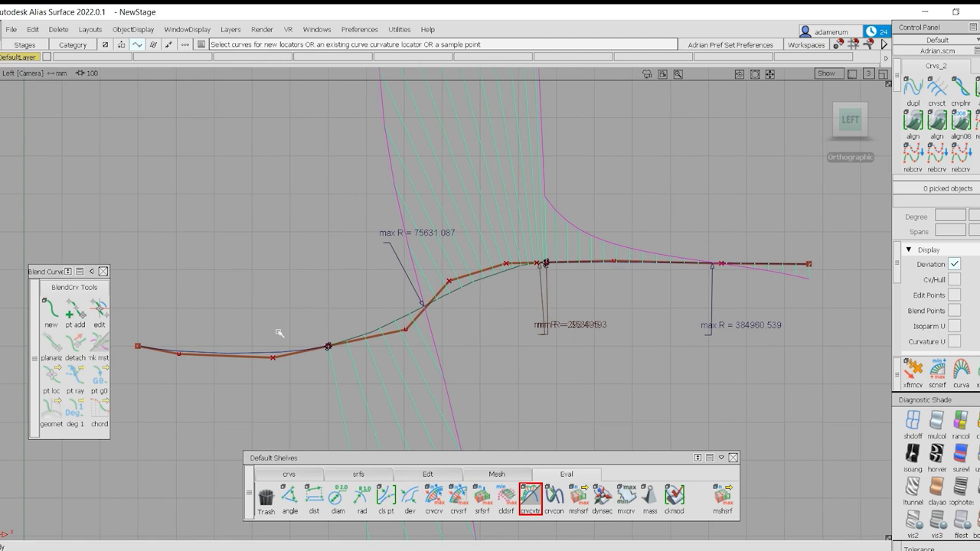
click(273, 356)
Step: Remove the curvature combs and delete the blend curve, keeping the two separate curves
alt+shift+middle_drag(350, 368, 329, 189)
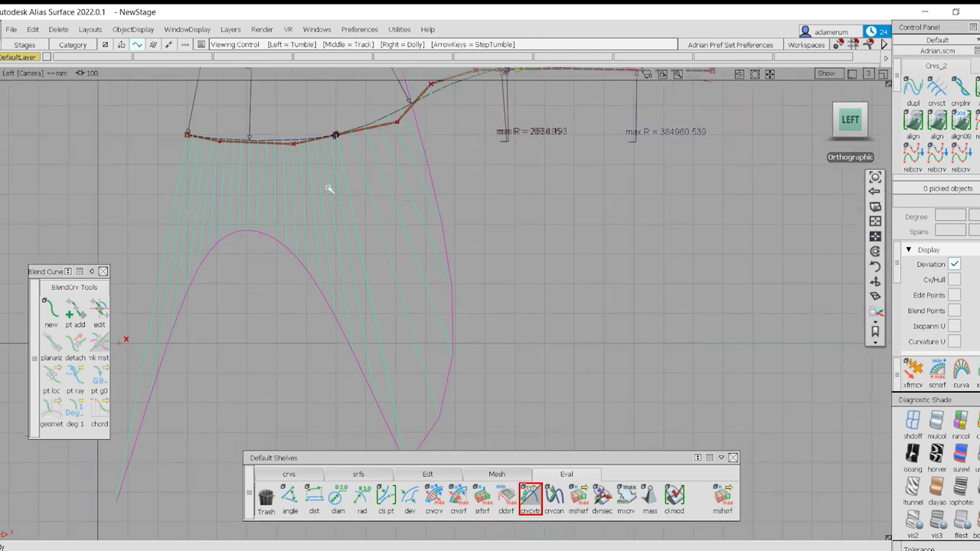
alt+shift+right_drag(329, 190, 368, 253)
alt+shift+middle_drag(424, 416, 398, 378)
alt+shift+right_drag(416, 317, 435, 151)
alt+shift+middle_drag(435, 151, 426, 265)
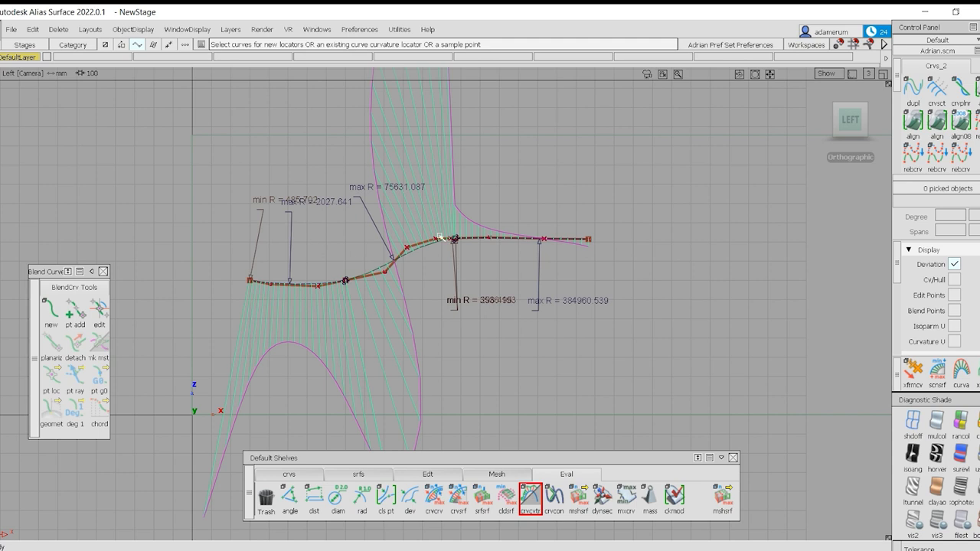
scroll(383, 336, up, 3)
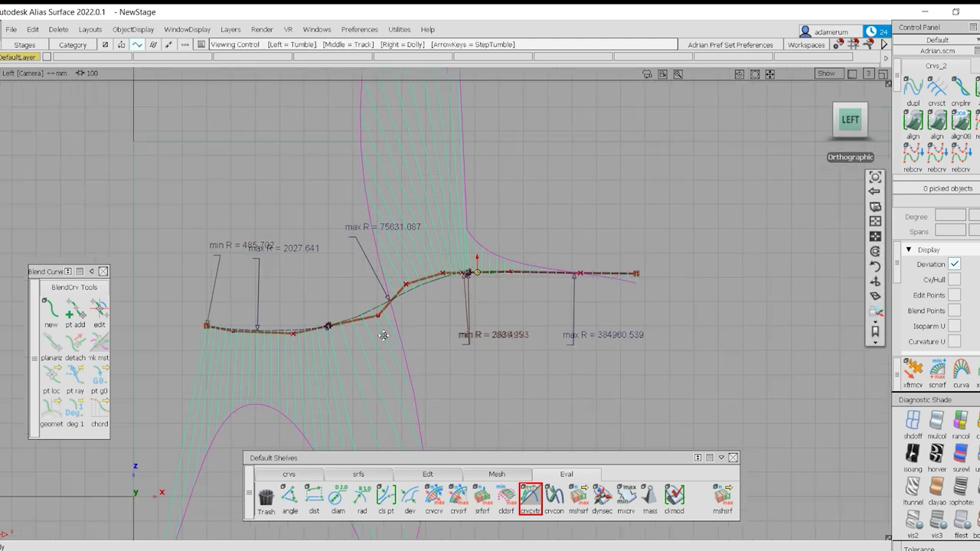
ctrl+shift+drag(363, 311, 363, 337)
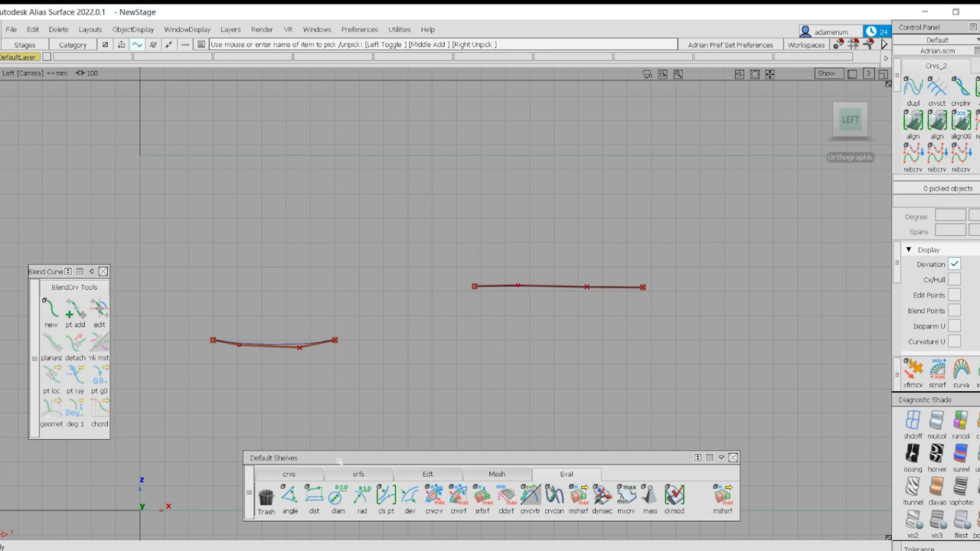
Step: Draw an edit point curve from the upper curve's inner end diagonally up and away from it
click(288, 474)
click(314, 498)
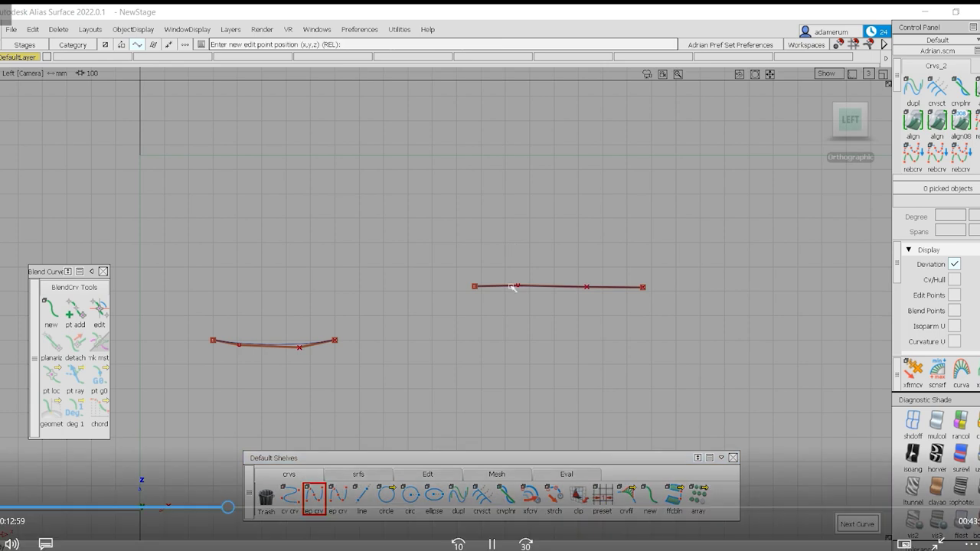
drag(512, 286, 458, 343)
click(389, 186)
Step: Pick the two middle CVs of the original upper curve, move them down to bow the curve, and clear the selection
drag(475, 252, 568, 324)
ctrl+shift+drag(512, 347, 593, 330)
mouse_move(593, 330)
ctrl+shift+right_down()
mouse_move(595, 309)
mouse_move(593, 327)
ctrl+shift+right_up()
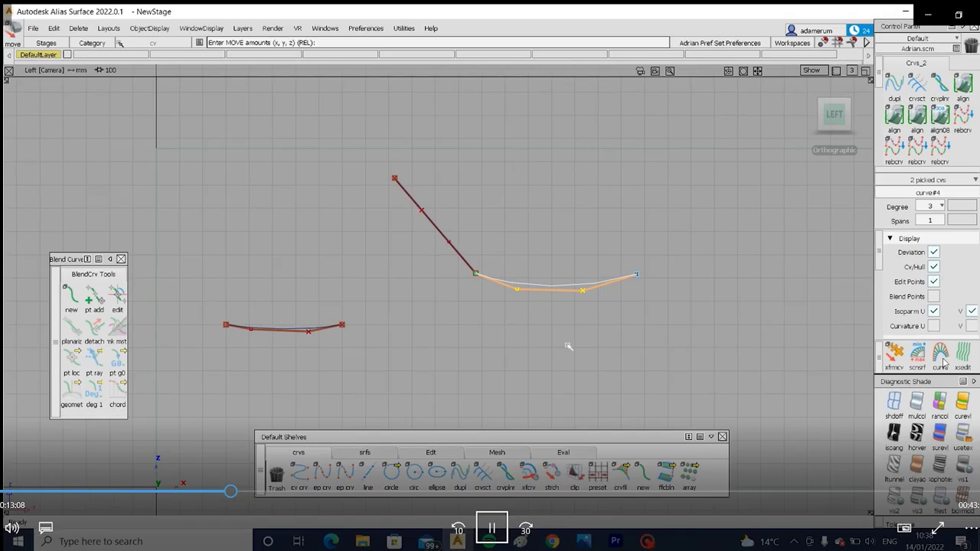
ctrl+shift+drag(568, 347, 567, 279)
ctrl+shift+drag(557, 314, 557, 260)
click(492, 528)
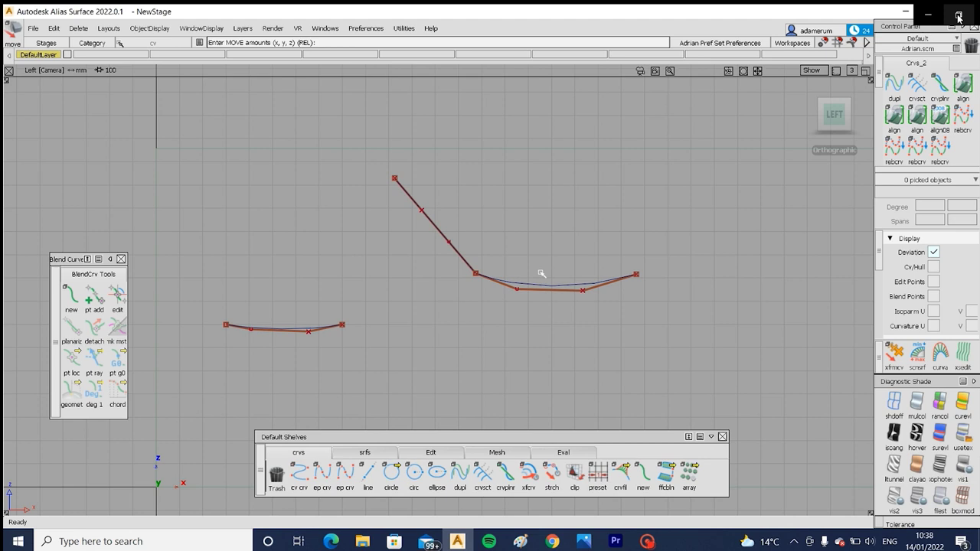
click(958, 14)
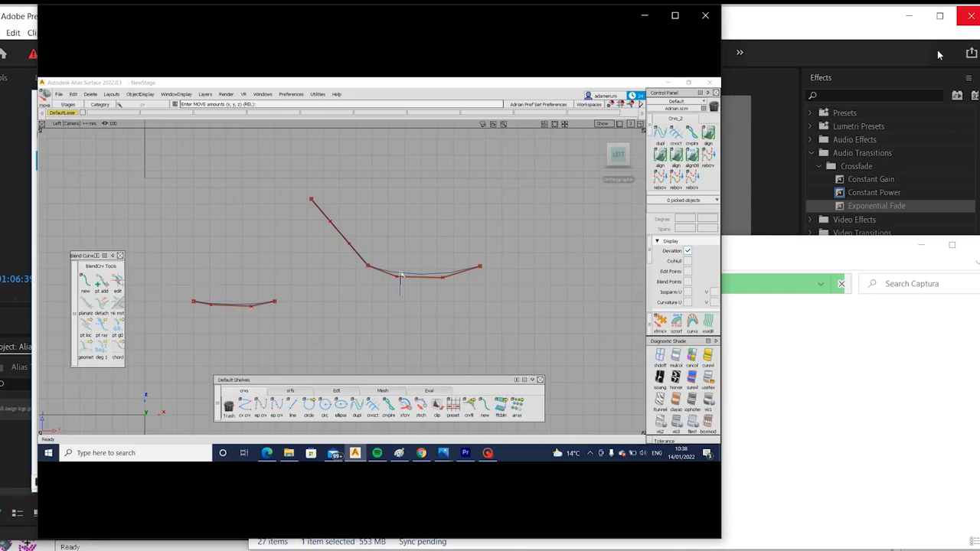
click(675, 15)
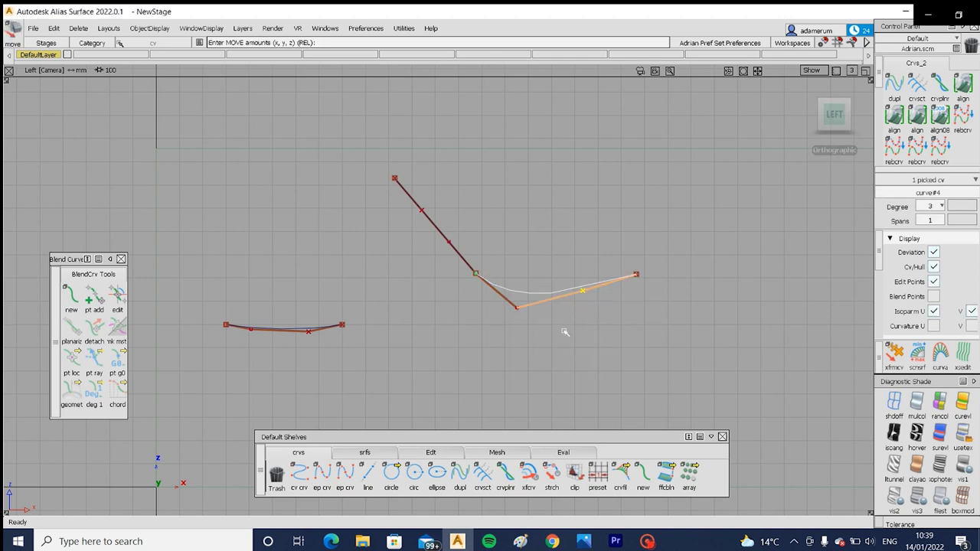
Step: Deepen the bow of the original upper curve, shift the diagonal curve's two middle CVs outward to bend it, and clear the selection
drag(565, 332, 584, 294)
drag(455, 256, 398, 182)
drag(391, 294, 422, 296)
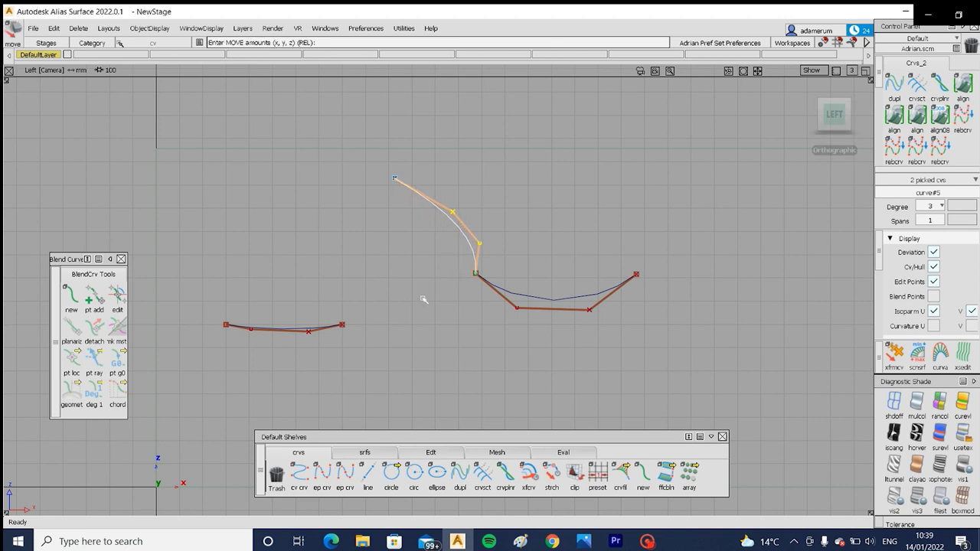
ctrl+shift+drag(416, 331, 417, 264)
ctrl+shift+middle_drag(415, 264, 414, 272)
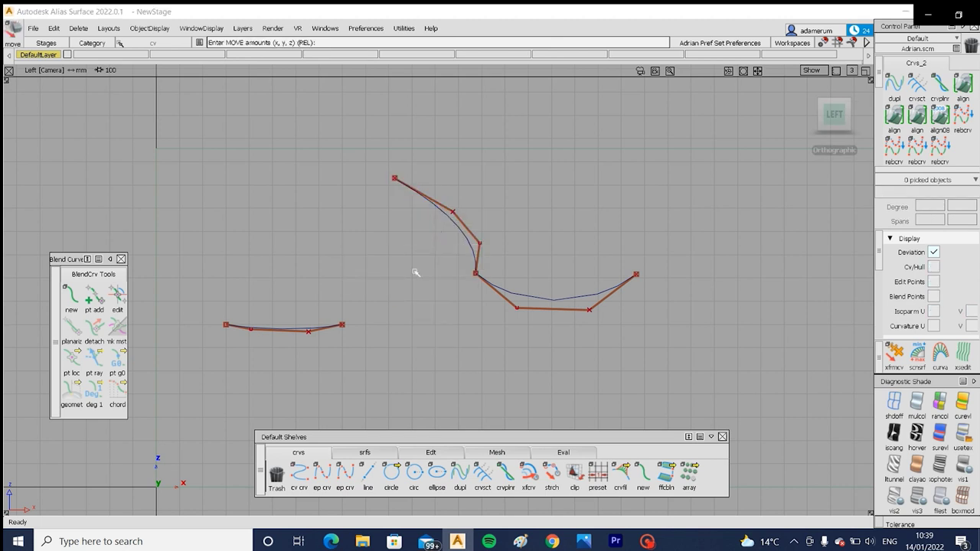
ctrl+shift+right_click(414, 271)
ctrl+shift+click(415, 271)
ctrl+shift+middle_click(414, 271)
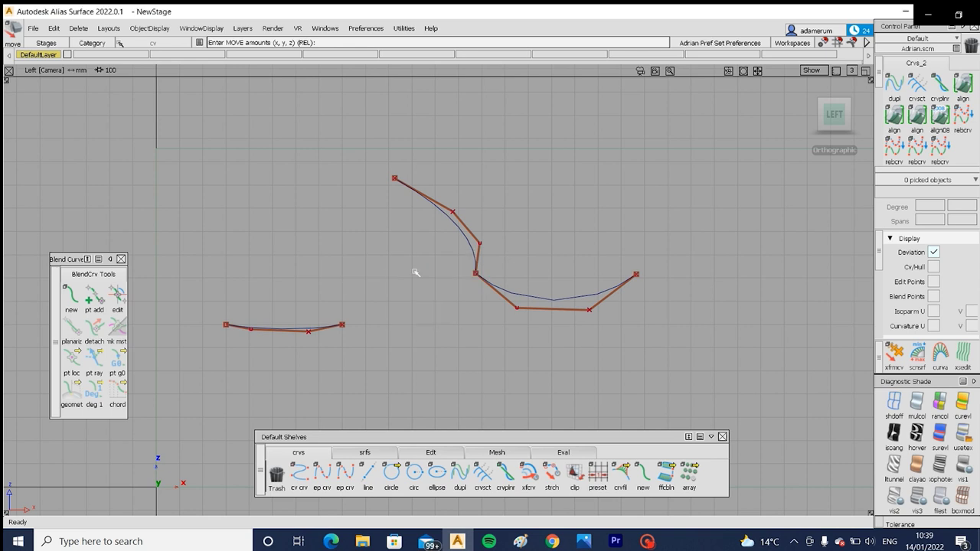
ctrl+shift+click(414, 271)
ctrl+shift+middle_click(415, 271)
ctrl+shift+click(415, 271)
ctrl+shift+middle_click(414, 271)
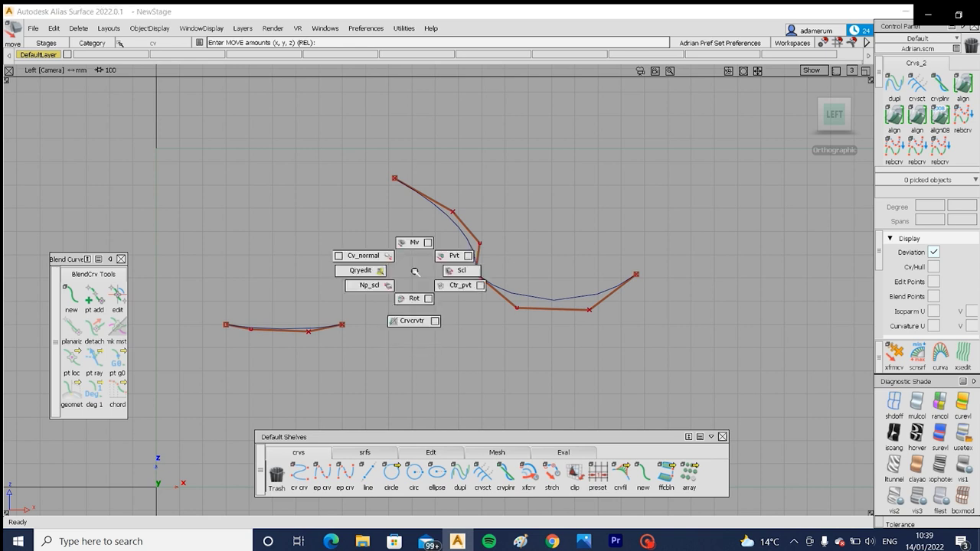
Step: Move the diagonal curve's CV nearest its upper end horizontally to the left, and clear the selection
ctrl+shift+drag(377, 259, 419, 259)
drag(447, 186, 464, 236)
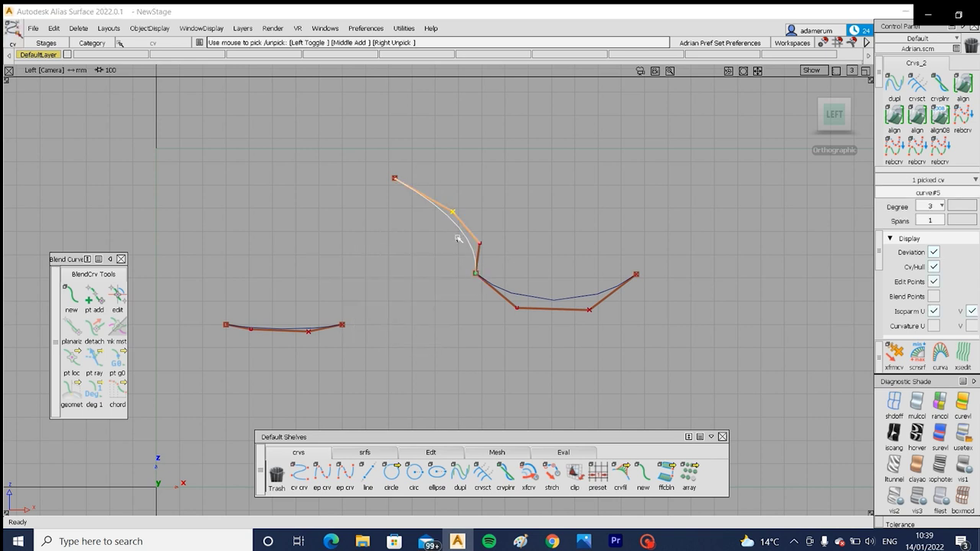
ctrl+shift+middle_drag(458, 239, 395, 238)
ctrl+shift+drag(395, 260, 394, 239)
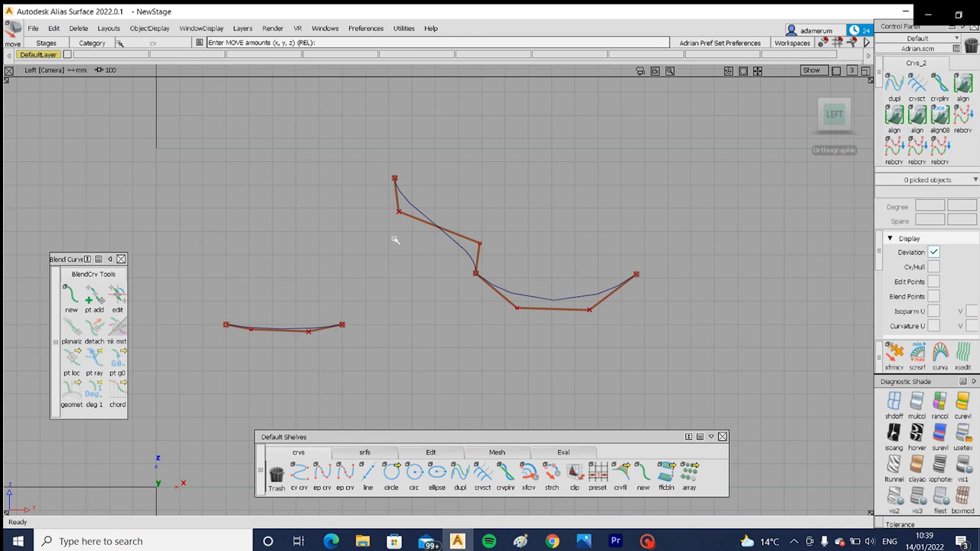
Step: Move the diagonal curve's CV nearest the shared joint horizontally to the left so the curve bows downward
ctrl+shift+drag(322, 246, 363, 247)
drag(455, 207, 501, 255)
ctrl+shift+middle_drag(503, 254, 506, 226)
middle_drag(504, 223, 468, 227)
Step: Raise the original upper curve's CV nearest the shared joint slightly, and clear the selection
ctrl+shift+drag(548, 335, 570, 314)
drag(521, 290, 527, 327)
ctrl+shift+middle_drag(569, 349, 569, 329)
right_drag(576, 341, 578, 327)
ctrl+shift+drag(564, 362, 558, 272)
Step: Build a Curve Fillet with construction type Chord and section type G2 Curvature between the two joined curves
alt+shift+right_drag(519, 274, 462, 255)
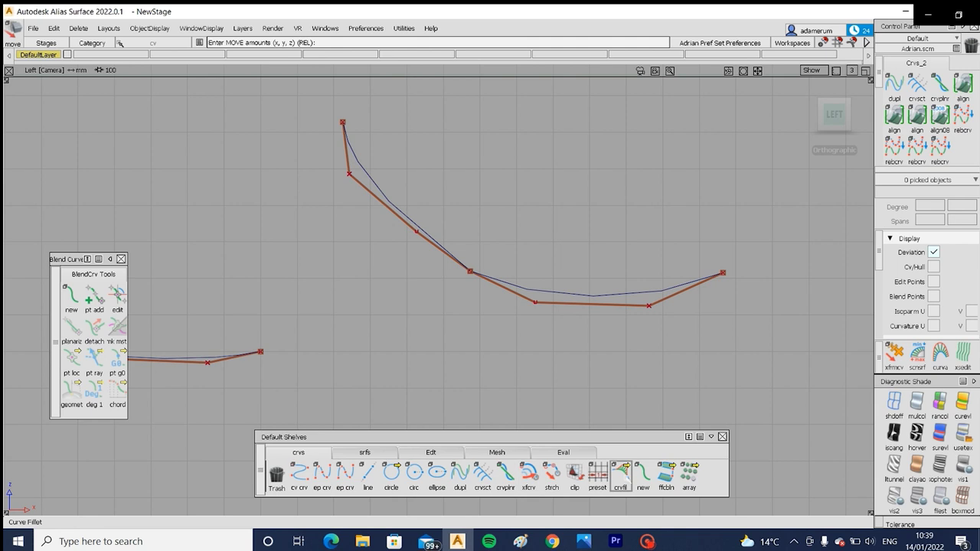
click(621, 474)
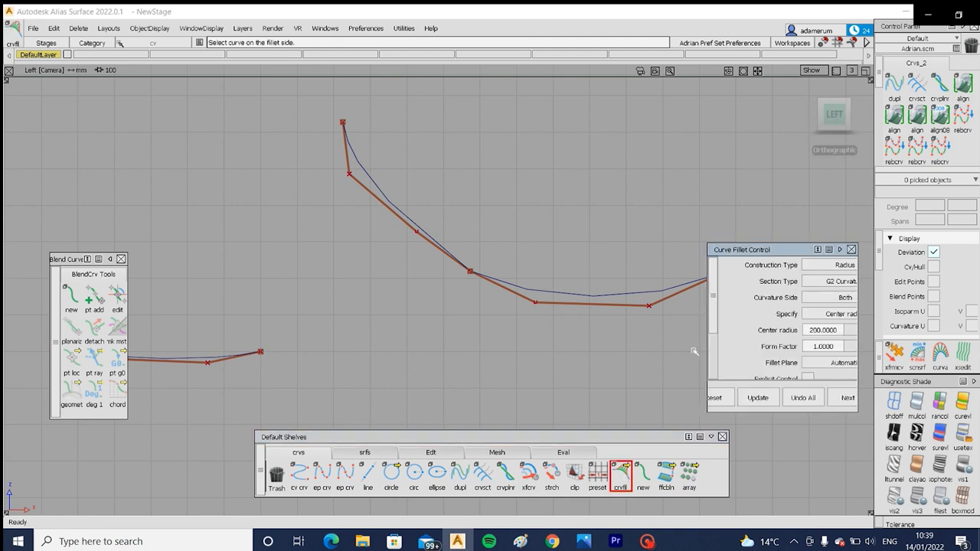
drag(706, 349, 665, 354)
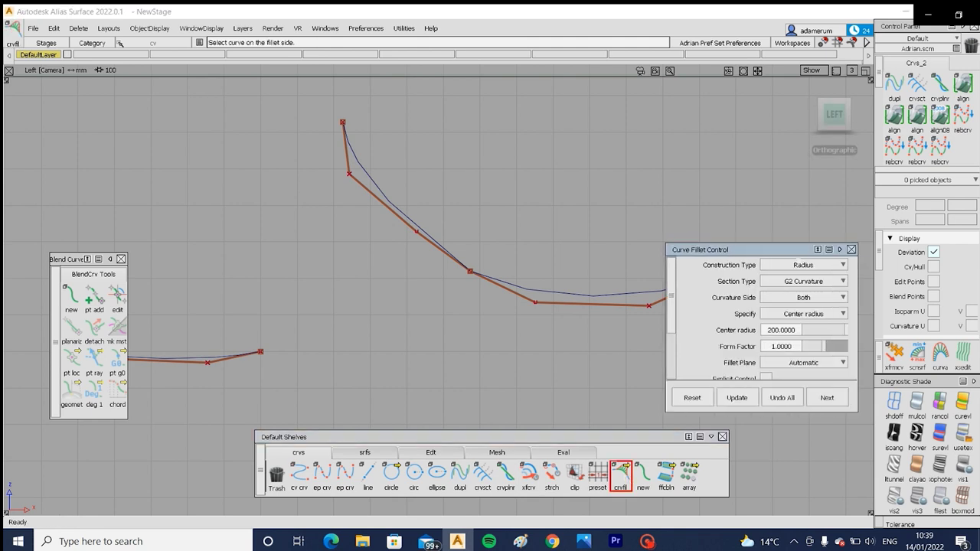
click(804, 265)
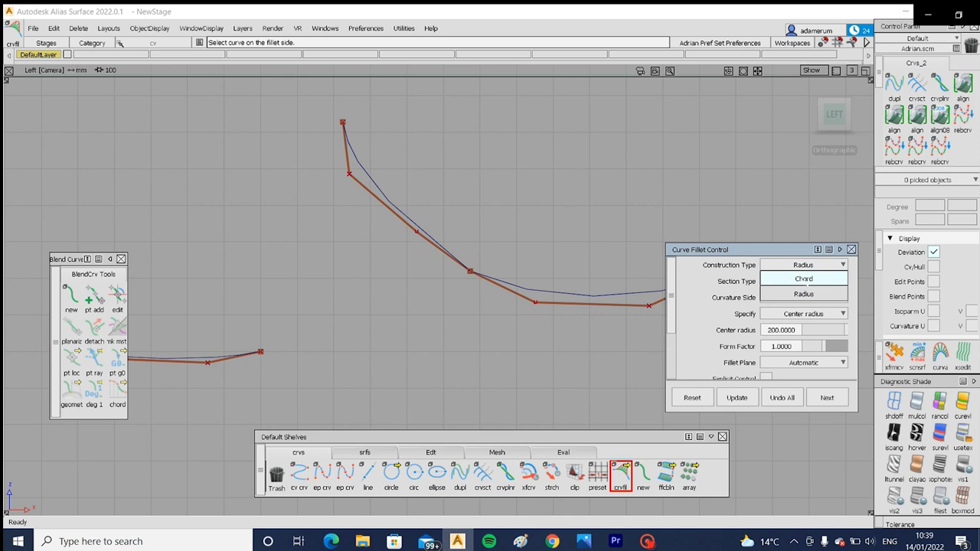
click(805, 279)
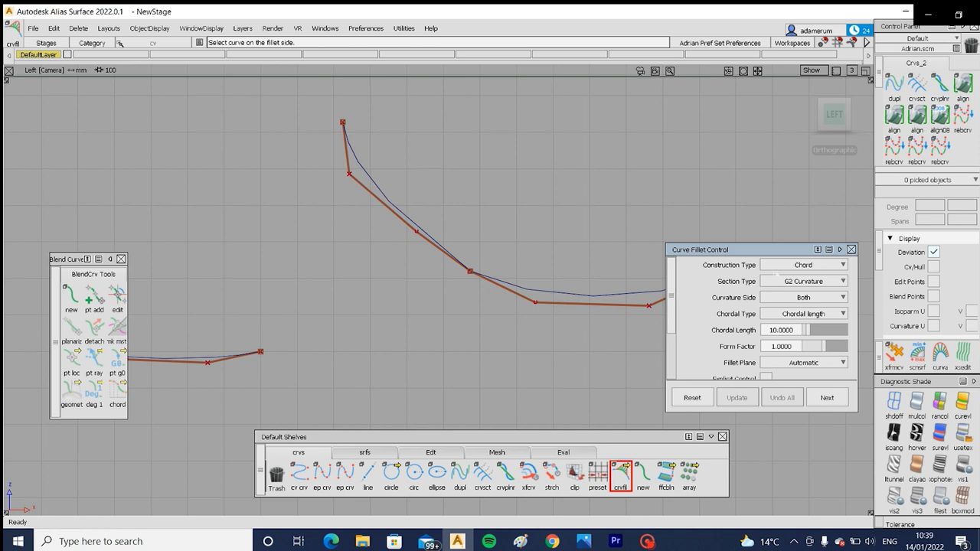
click(507, 284)
click(430, 239)
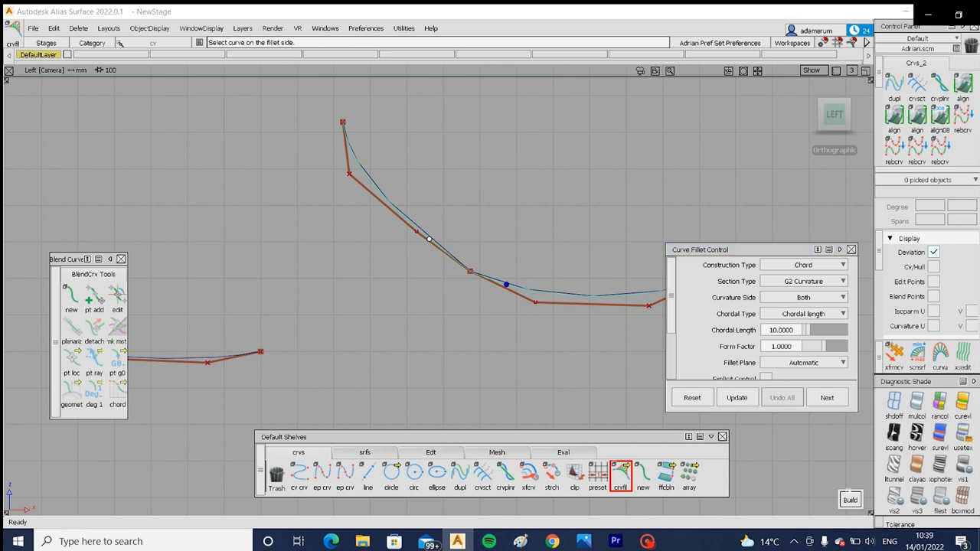
click(850, 500)
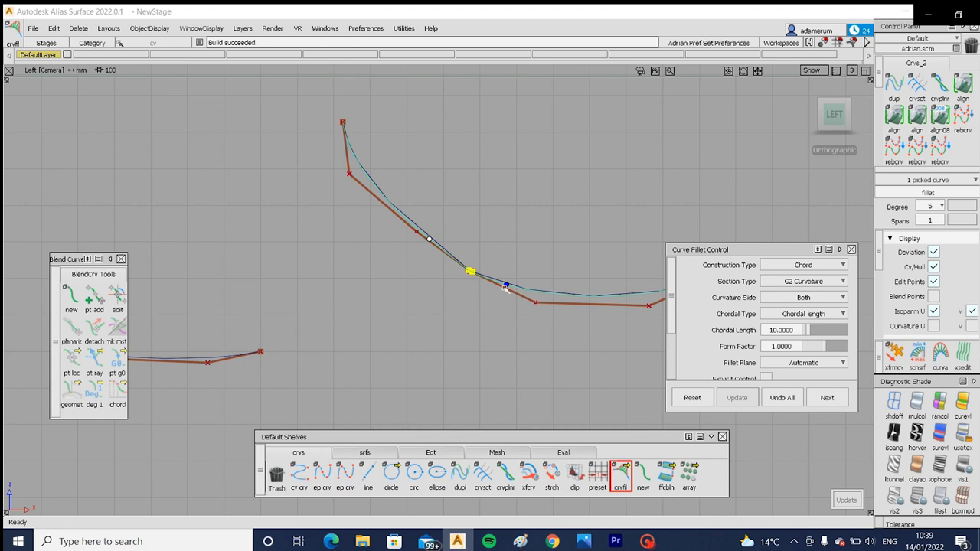
Step: Set the fillet's chordal length to 100 and update it
alt+shift+right_drag(566, 215, 587, 183)
drag(797, 332, 732, 331)
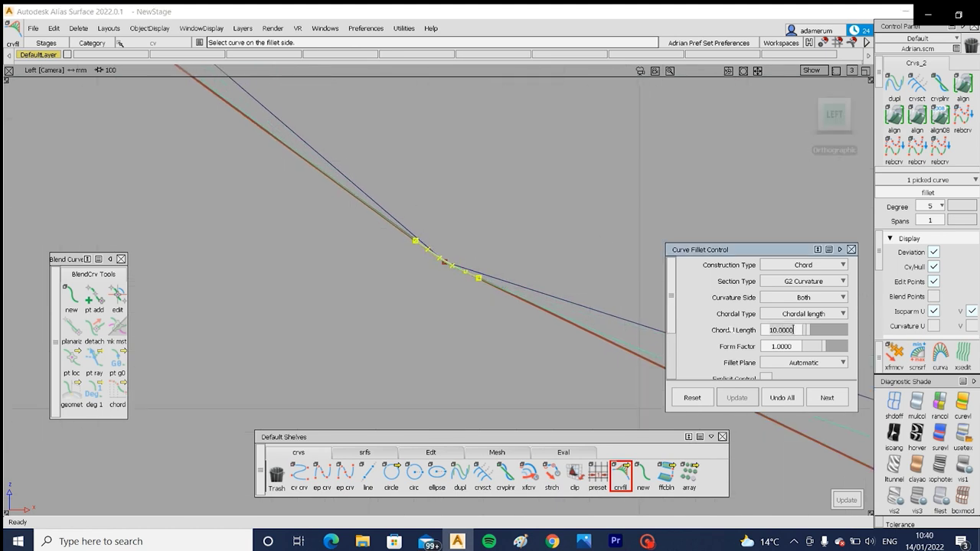
key(BackSpace)
key(BackSpace)
key(BackSpace)
key(BackSpace)
key(BackSpace)
key(BackSpace)
key(BackSpace)
text(100)
key(Return)
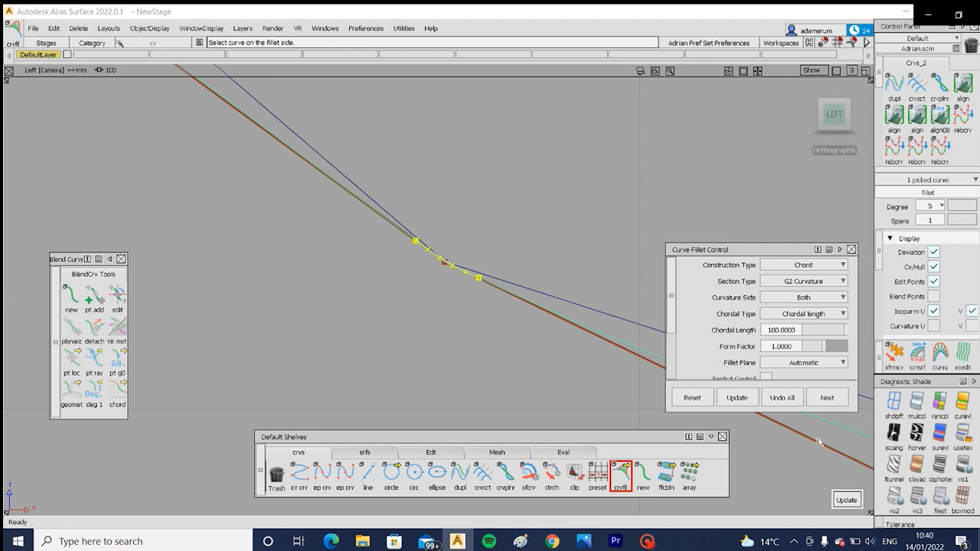
click(850, 501)
Step: Turn on Explicit Control for the fillet at degree 5 and update it
alt+shift+right_drag(514, 248, 570, 367)
alt+shift+middle_drag(571, 367, 442, 320)
alt+shift+right_drag(442, 319, 410, 364)
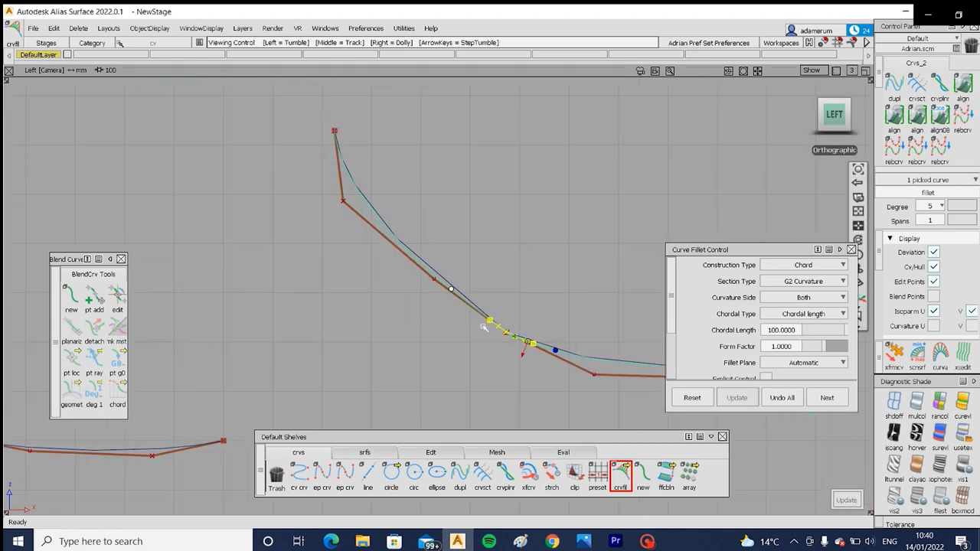
scroll(683, 328, down, 3)
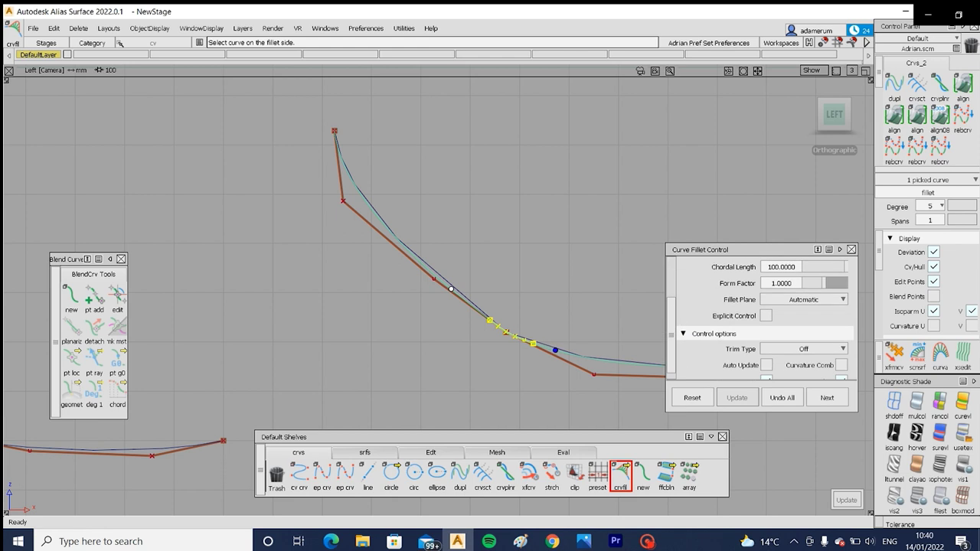
click(766, 316)
scroll(766, 307, down, 1)
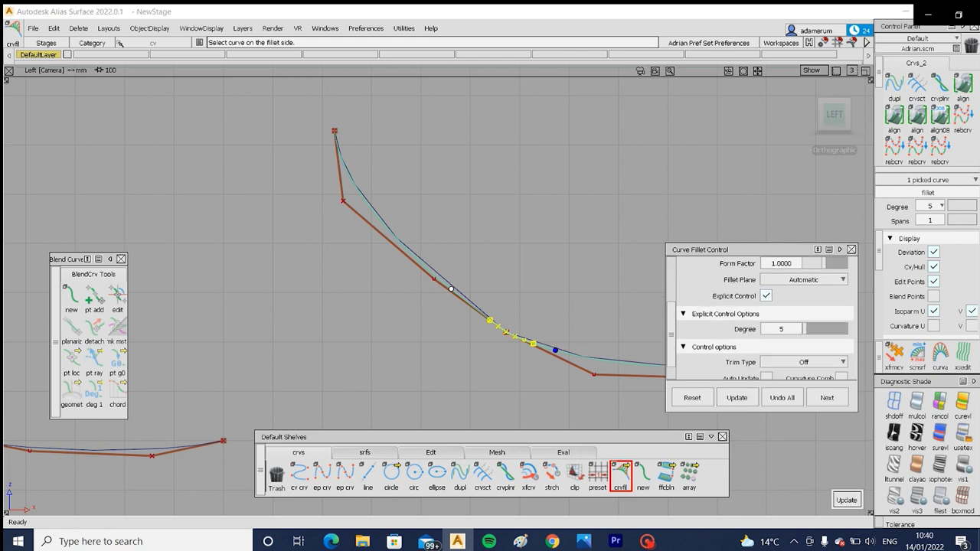
click(737, 398)
scroll(758, 337, down, 1)
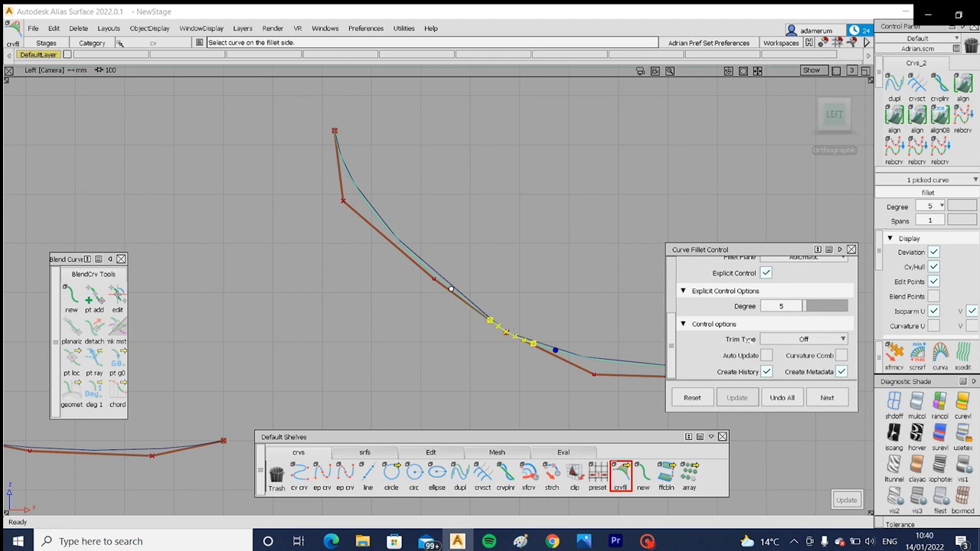
Step: Set the fillet's trim type to Automatic, rebuild it so both curves are trimmed, and clear the selection
click(804, 339)
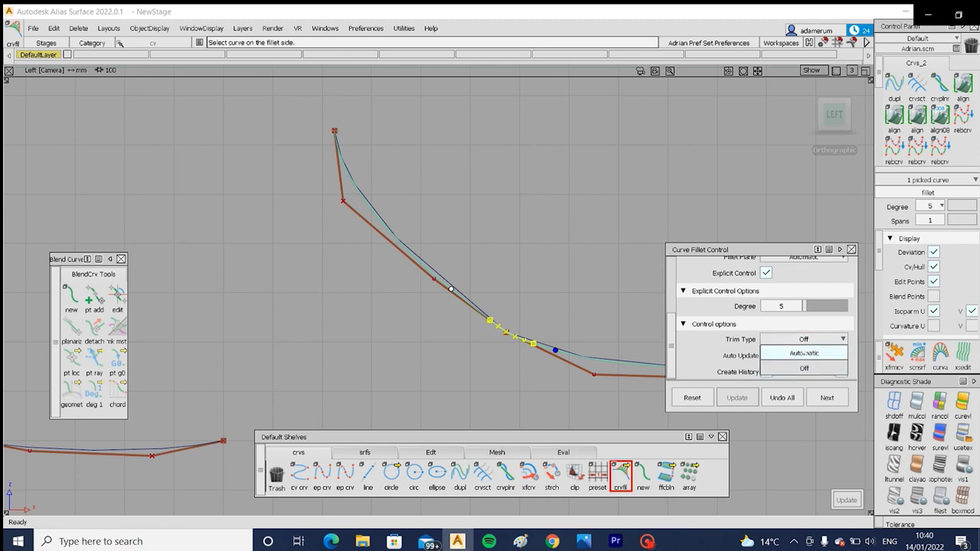
click(804, 353)
key(space)
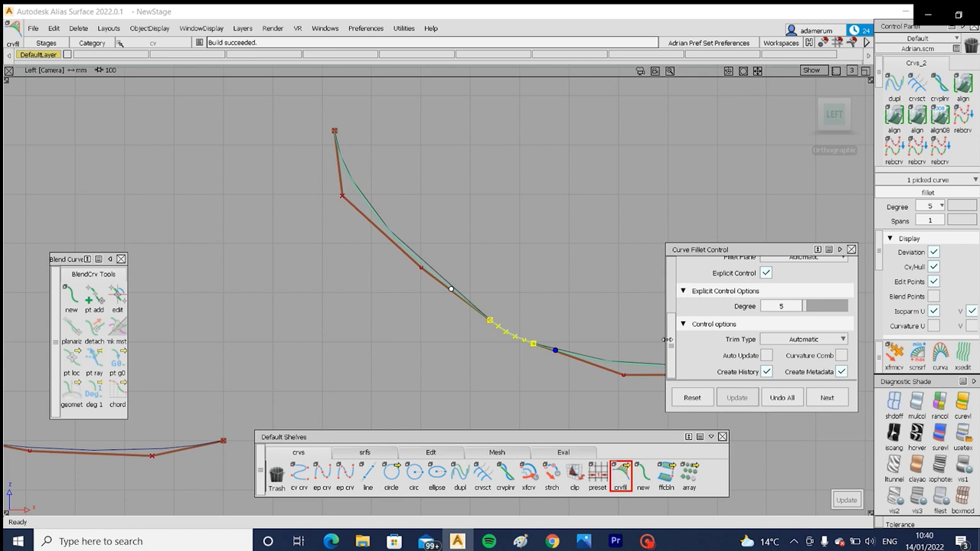
alt+shift+right_drag(587, 353, 539, 380)
alt+shift+middle_drag(539, 381, 472, 335)
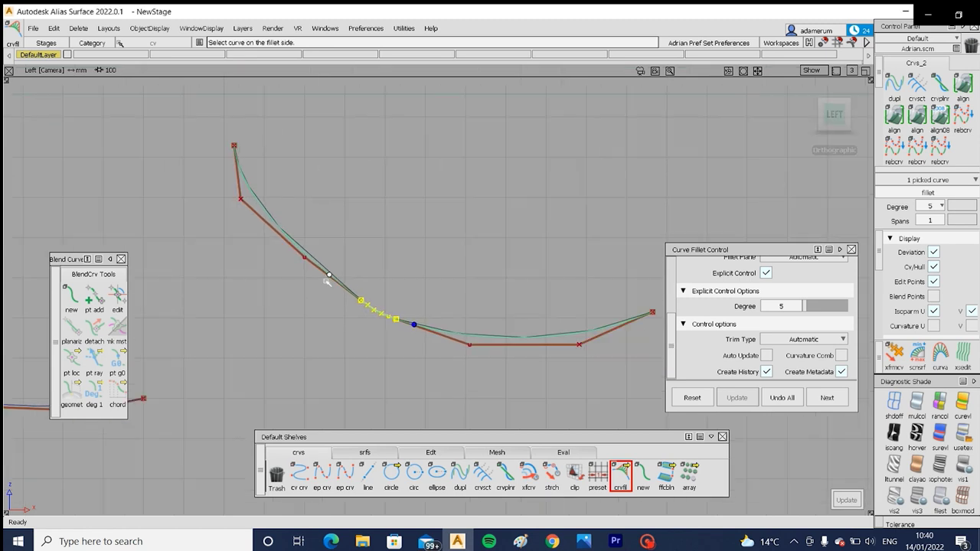
mouse_move(373, 313)
ctrl+shift+mouse_down()
mouse_move(360, 318)
mouse_move(380, 327)
mouse_move(382, 311)
ctrl+shift+mouse_up()
click(382, 326)
click(438, 340)
ctrl+shift+drag(440, 368, 447, 322)
Step: Add curvature combs to the lower right curve, the fillet and the upper left curve
alt+shift+middle_drag(364, 341, 417, 338)
click(533, 453)
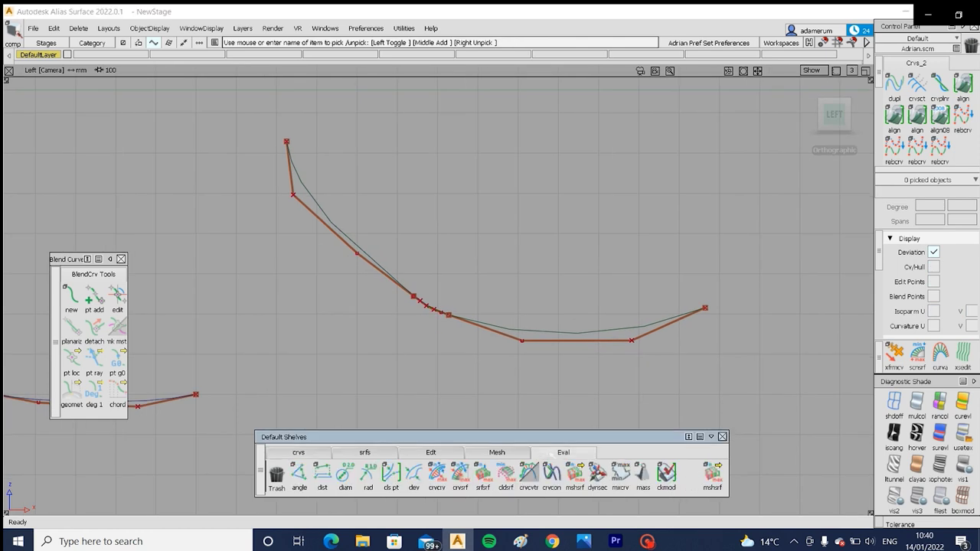
click(529, 475)
click(469, 323)
click(437, 312)
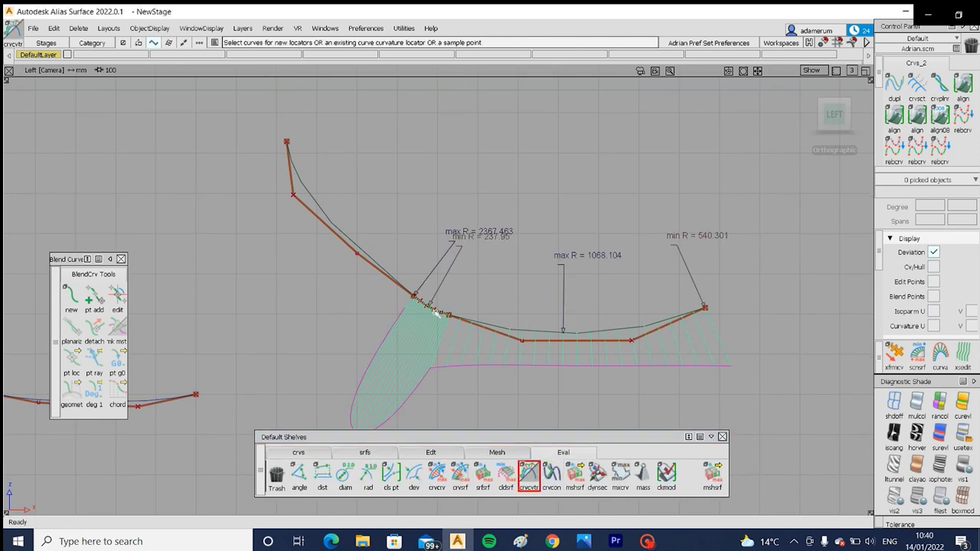
click(387, 280)
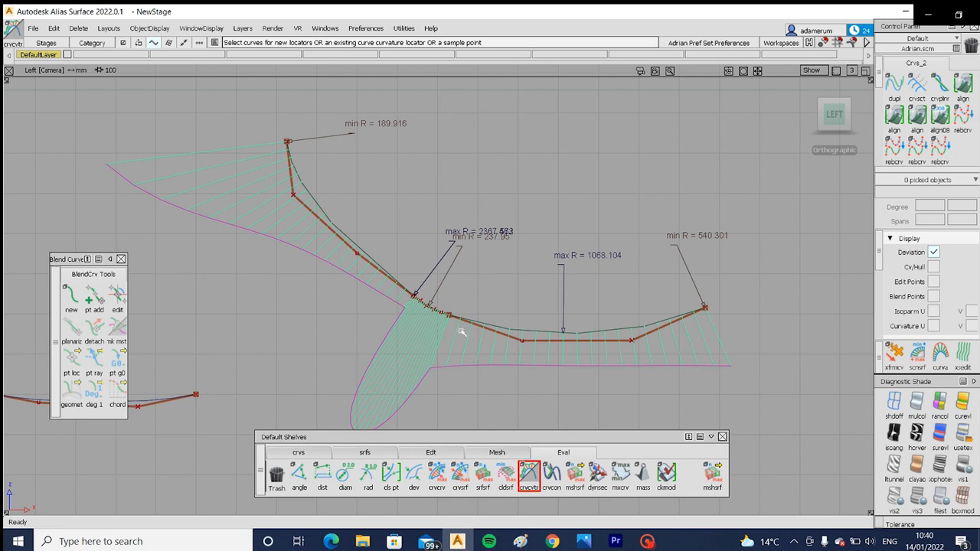
Step: Try shifting the lower right curve's CV nearest the fillet to the left, and undo the move
ctrl+shift+drag(471, 360, 541, 374)
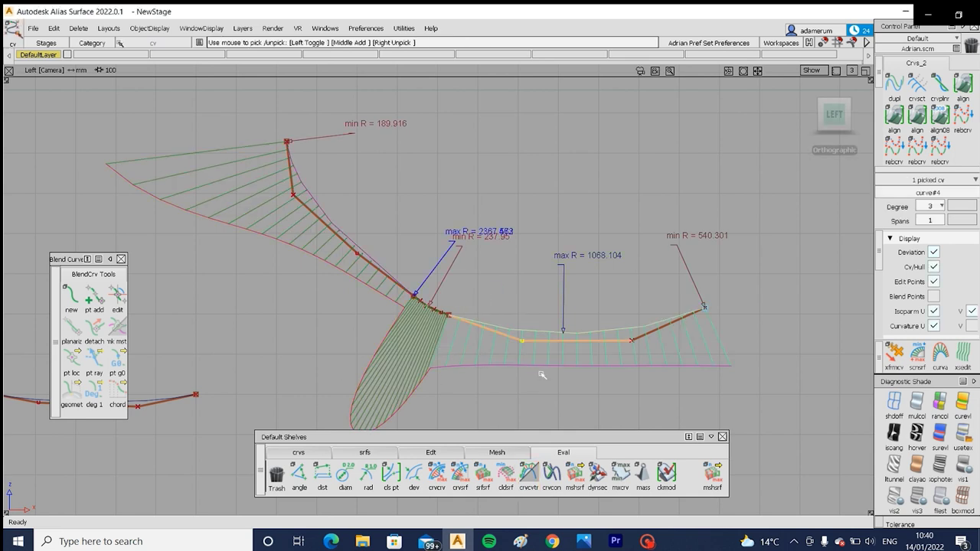
ctrl+shift+middle_drag(540, 374, 537, 396)
click(504, 315)
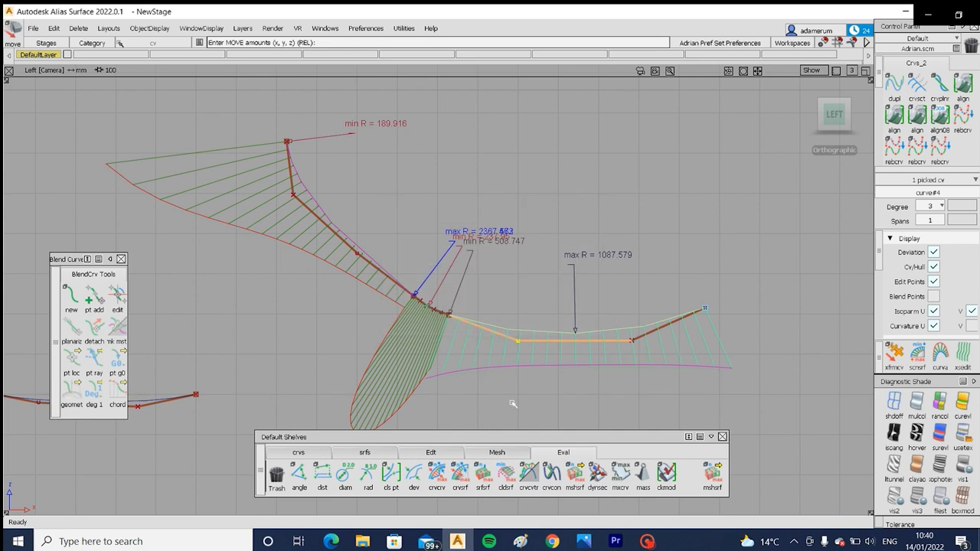
middle_drag(504, 365, 497, 366)
key(ctrl+z)
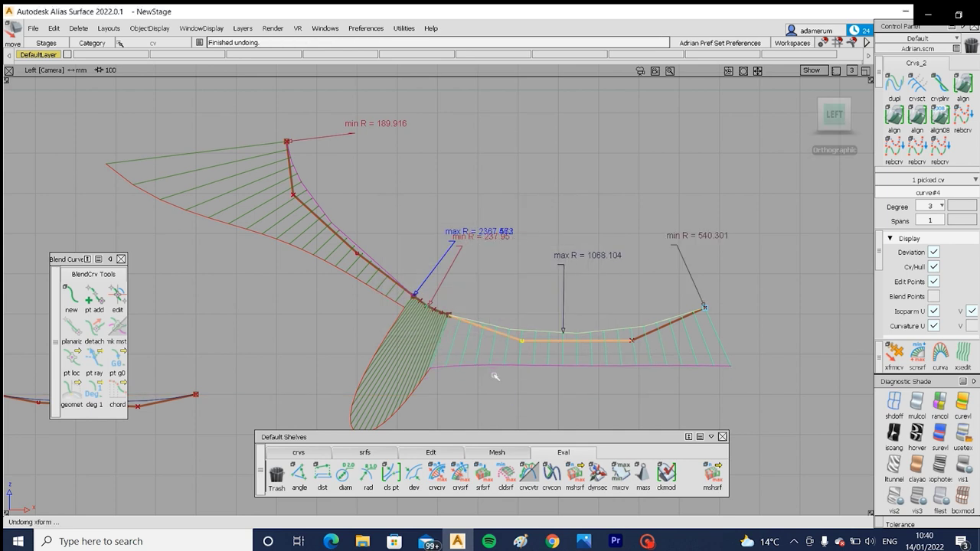
Step: Clear the CV selection and remove the curvature combs from the three curves
mouse_move(488, 392)
ctrl+shift+mouse_down()
mouse_move(498, 281)
mouse_move(471, 313)
ctrl+shift+mouse_up()
drag(404, 277, 434, 307)
ctrl+shift+drag(456, 369, 496, 323)
click(495, 325)
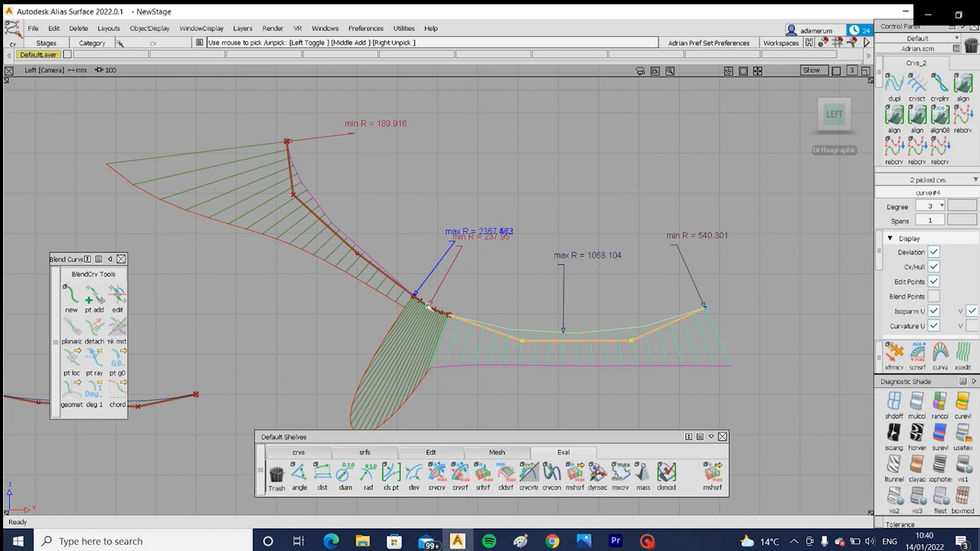
ctrl+shift+drag(463, 382, 468, 302)
mouse_move(443, 314)
alt+shift+right_down()
mouse_move(412, 360)
mouse_move(455, 310)
alt+shift+right_up()
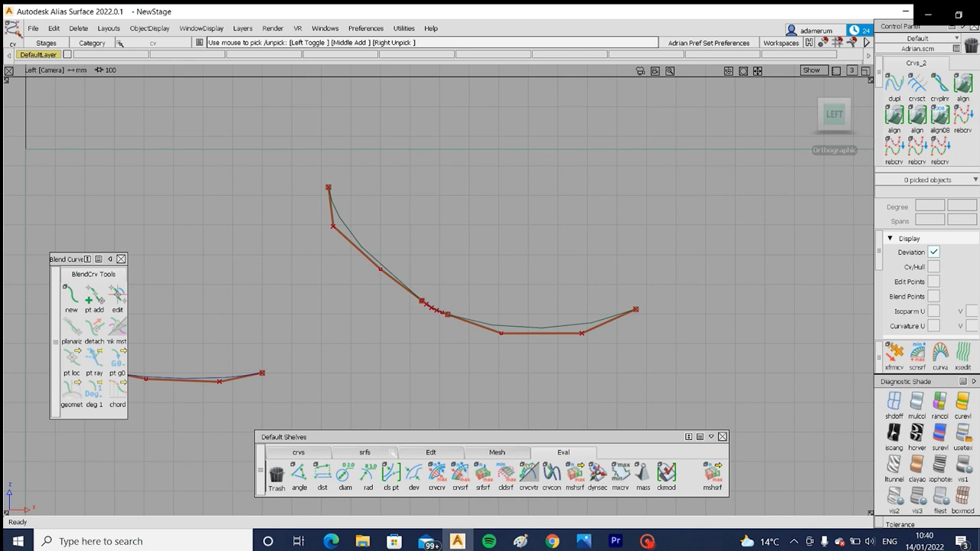
Step: Duplicate the two trimmed curves and the fillet, offset the copies slightly up and to the right, and clear the selection
click(410, 452)
click(298, 453)
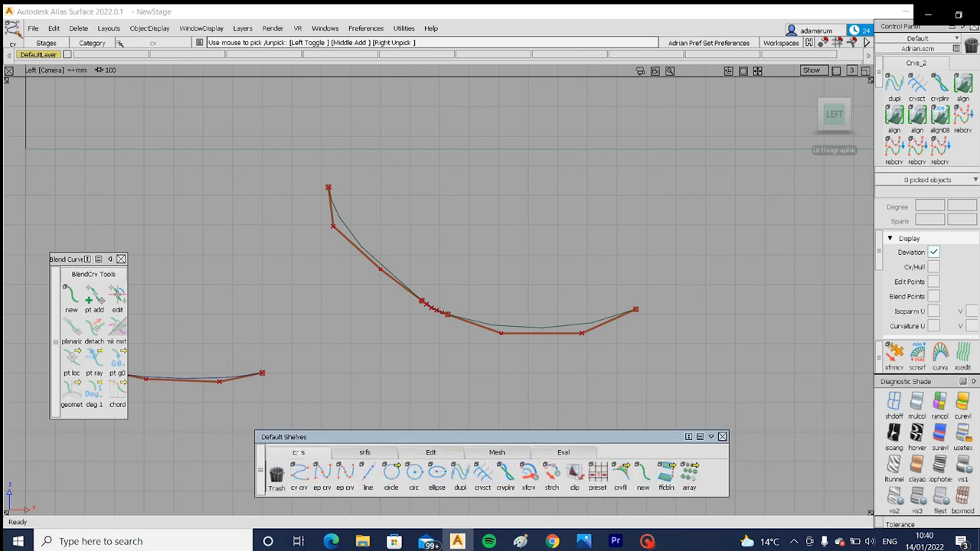
click(459, 474)
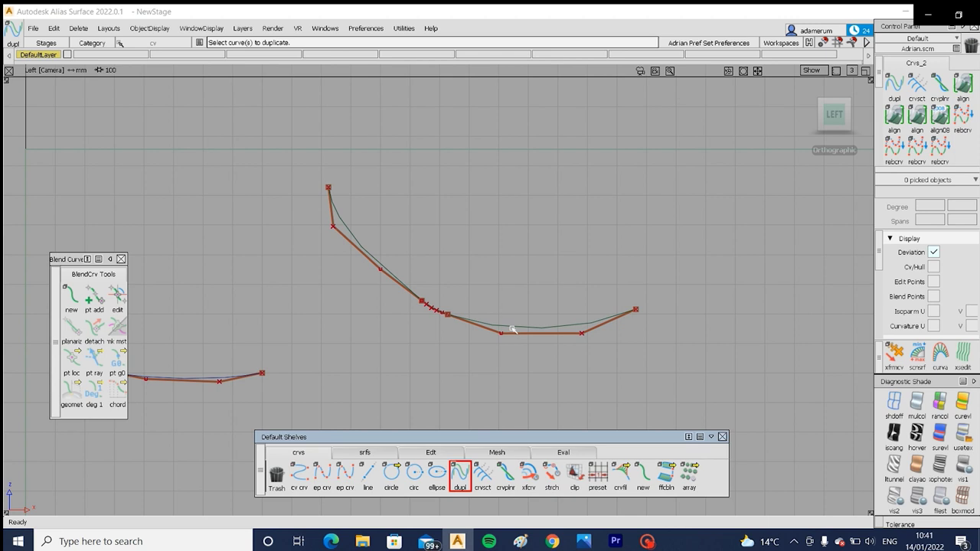
click(512, 329)
click(432, 312)
click(408, 289)
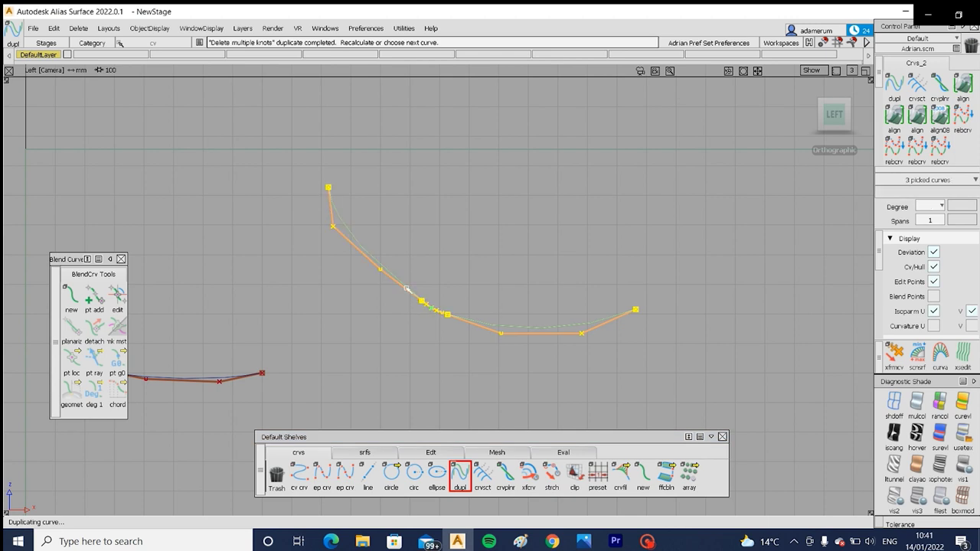
drag(405, 332, 414, 316)
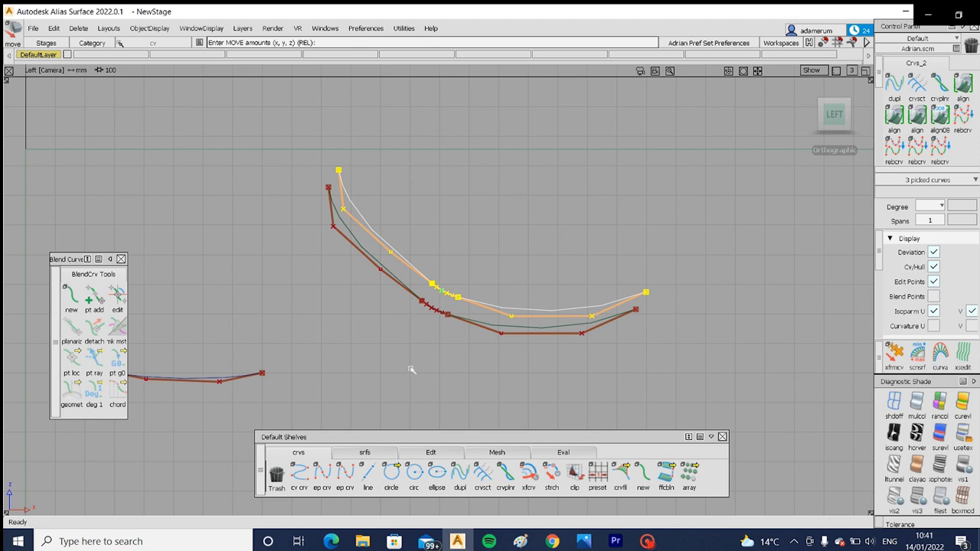
ctrl+shift+drag(411, 376, 417, 331)
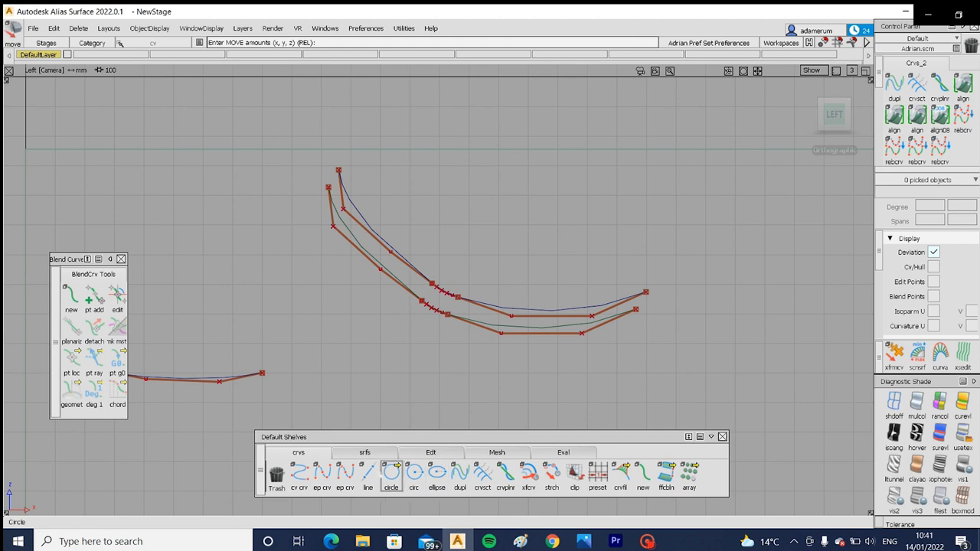
Step: Draw a short vertical edit point curve in the empty area above the filleted curves
click(321, 475)
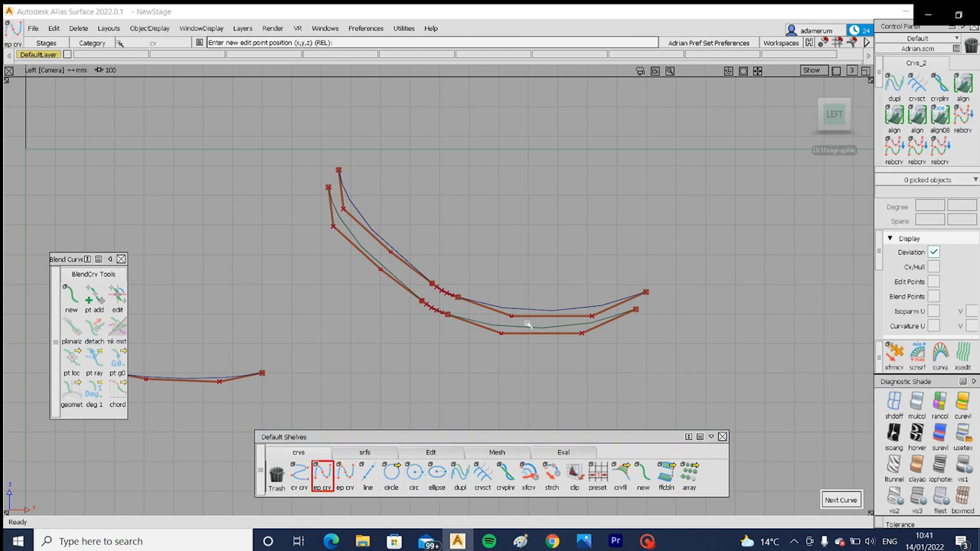
alt+shift+right_drag(484, 316, 443, 329)
alt+shift+middle_drag(444, 330, 425, 391)
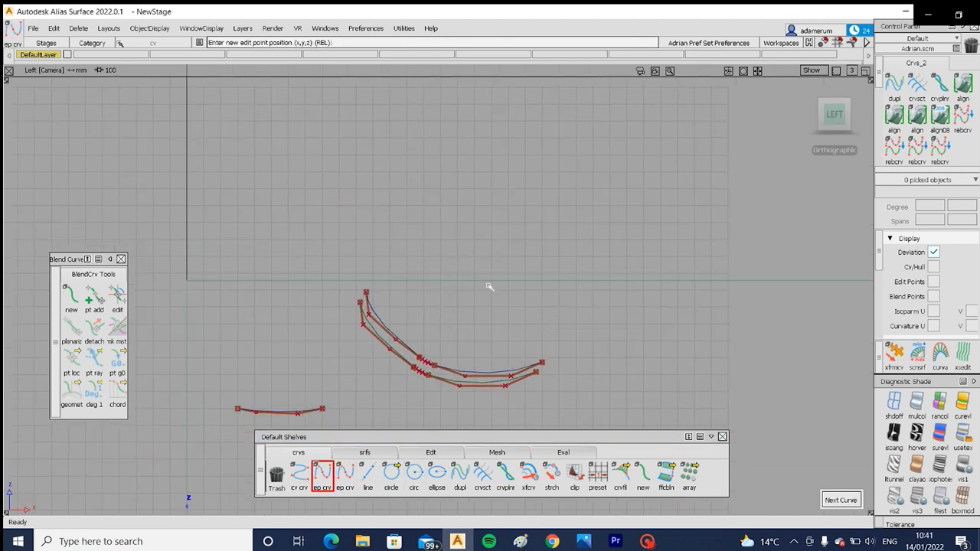
click(464, 228)
right_drag(460, 289, 463, 290)
key(space)
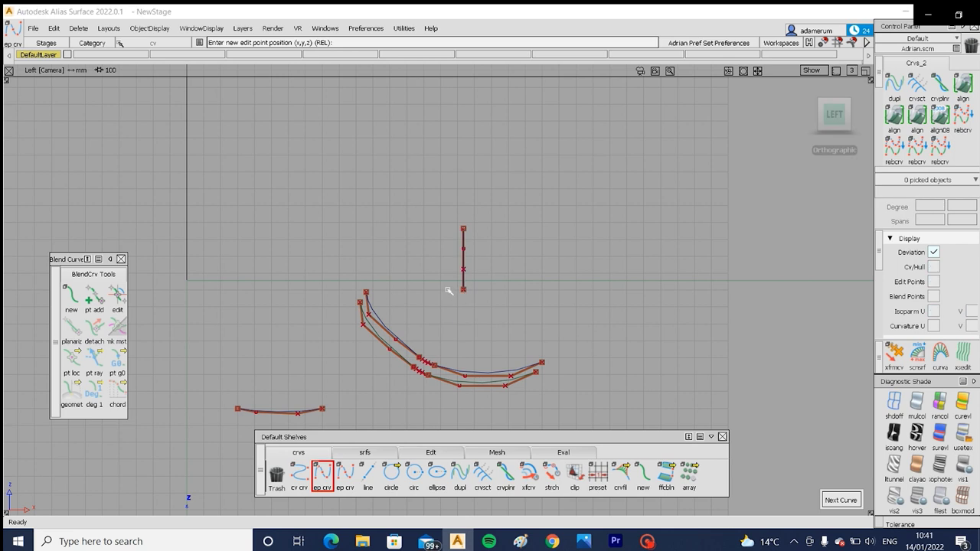
Step: Draw a horizontal edit point curve crossing the vertical line's lower end, and a second vertical one near its right end
click(455, 286)
middle_click(540, 286)
ctrl+shift+drag(518, 330, 519, 231)
click(527, 288)
right_click(527, 235)
Step: Draw a second horizontal edit point curve crossing both vertical curves near their upper ends, and clear the selection
click(460, 248)
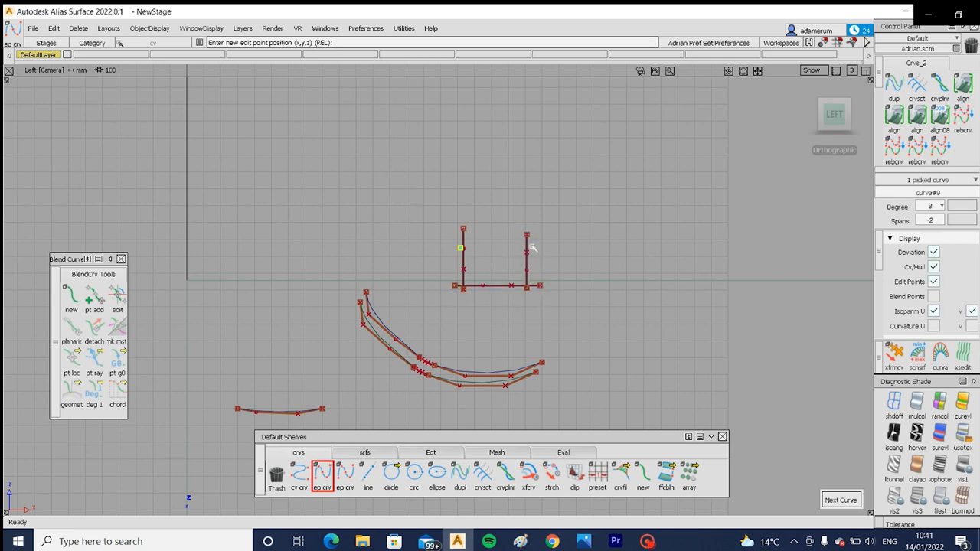
middle_click(532, 248)
ctrl+shift+drag(542, 300, 540, 253)
alt+shift+right_drag(564, 301, 549, 259)
alt+shift+middle_drag(549, 258, 363, 365)
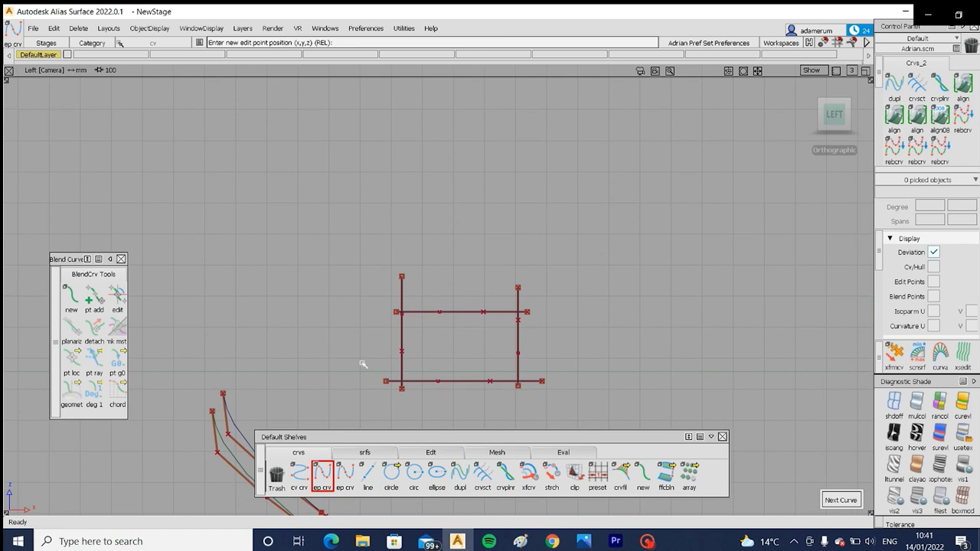
alt+shift+middle_drag(443, 334, 525, 306)
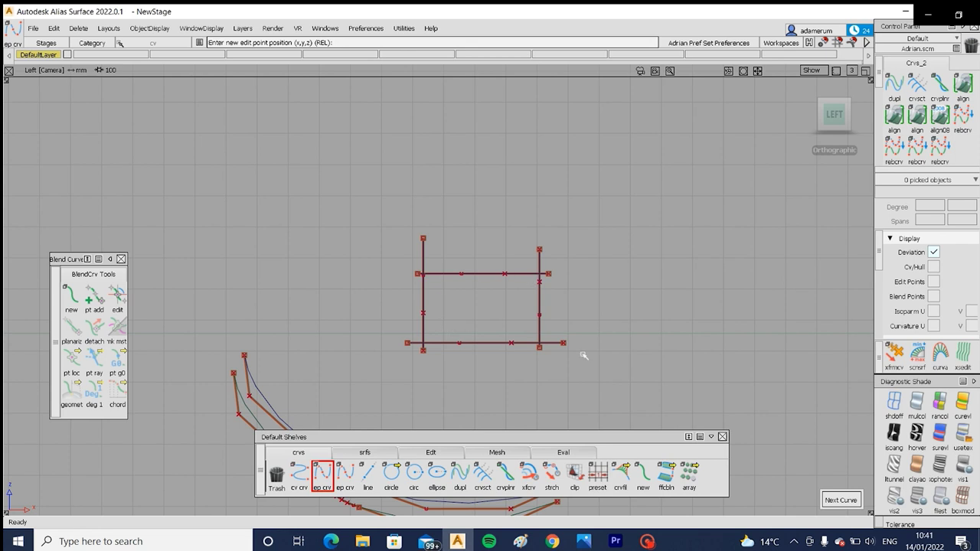
Step: Try to reposition the lower end CV of the right vertical curve, undo the move and clear the selection
ctrl+shift+drag(537, 347, 506, 347)
click(540, 348)
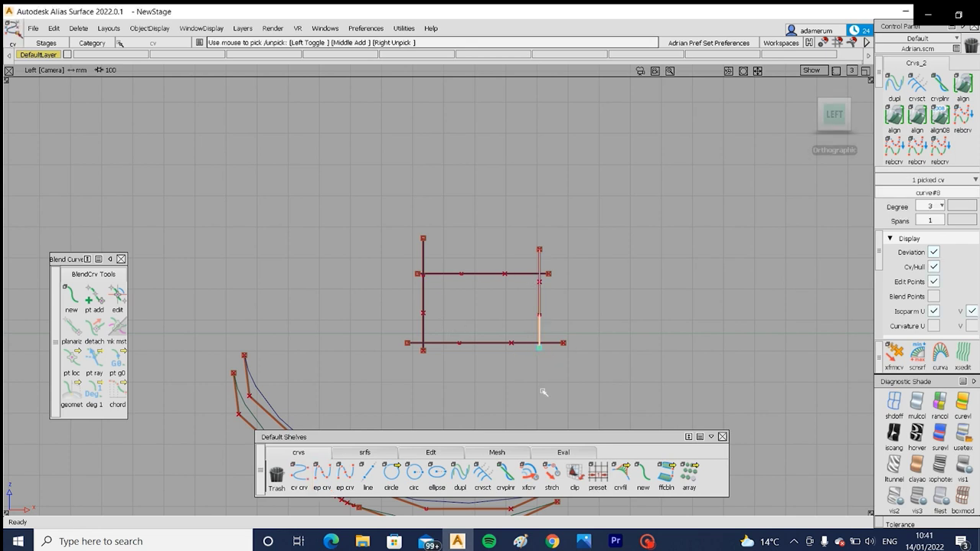
ctrl+shift+middle_drag(542, 392, 537, 348)
drag(537, 347, 536, 347)
key(ctrl+z)
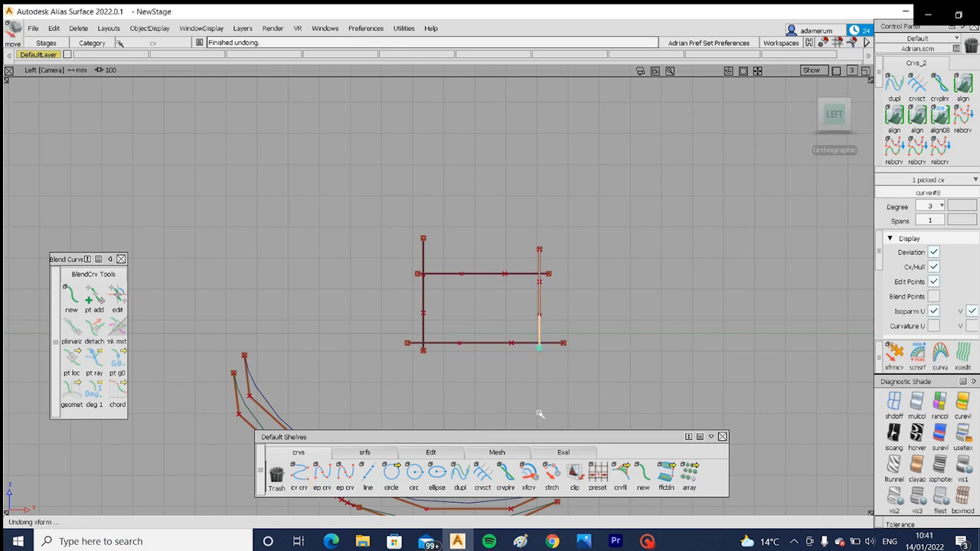
ctrl+shift+drag(529, 417, 534, 391)
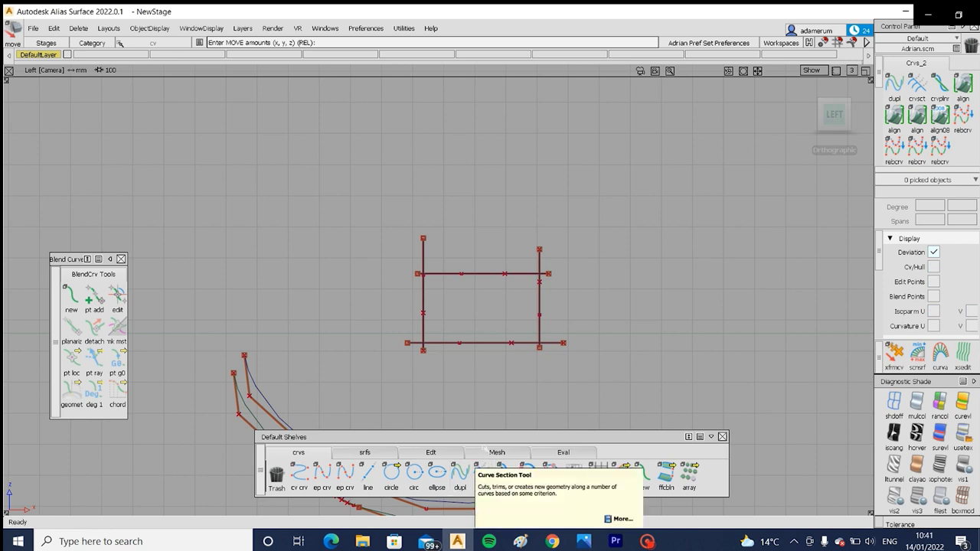
Step: Trim the lower horizontal curve with Curve Section, keeping only the part between the two vertical curves
click(483, 469)
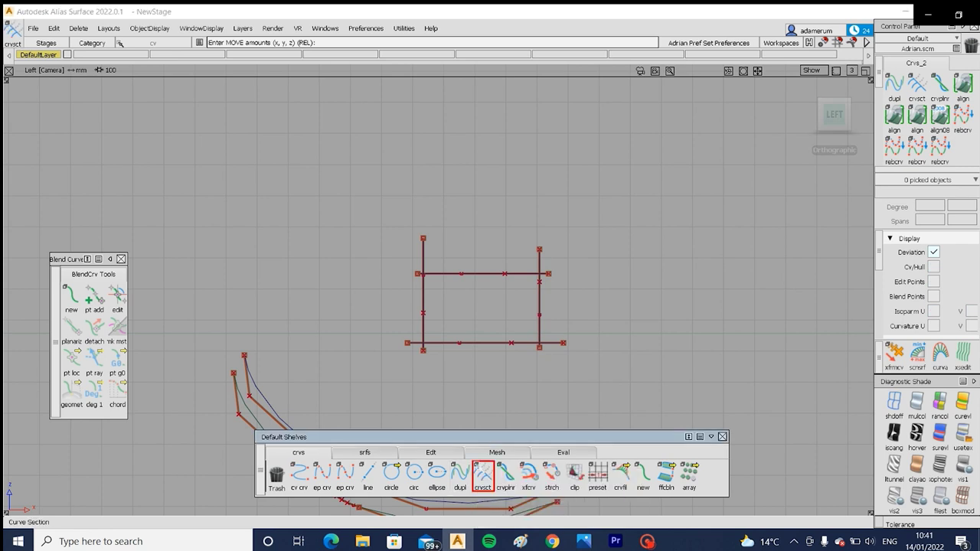
click(481, 343)
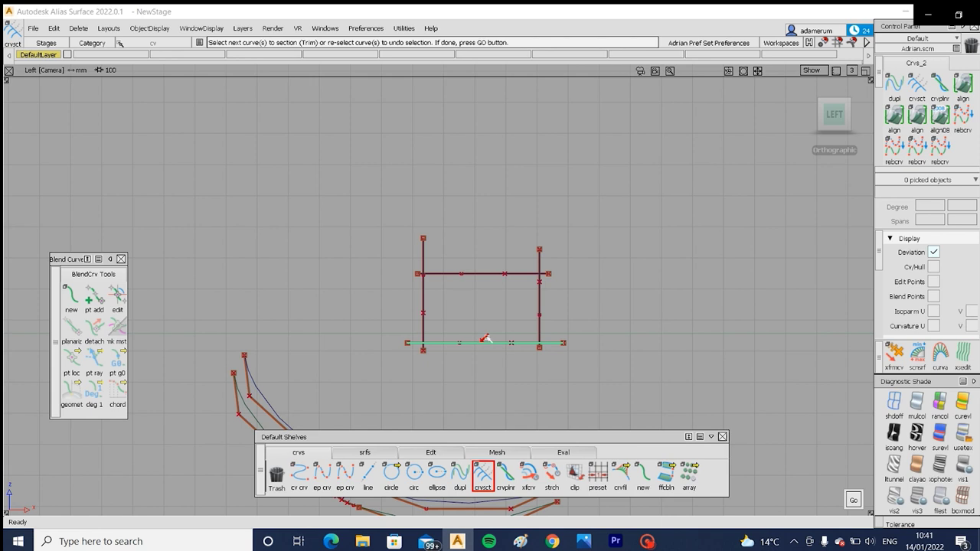
key(space)
click(541, 320)
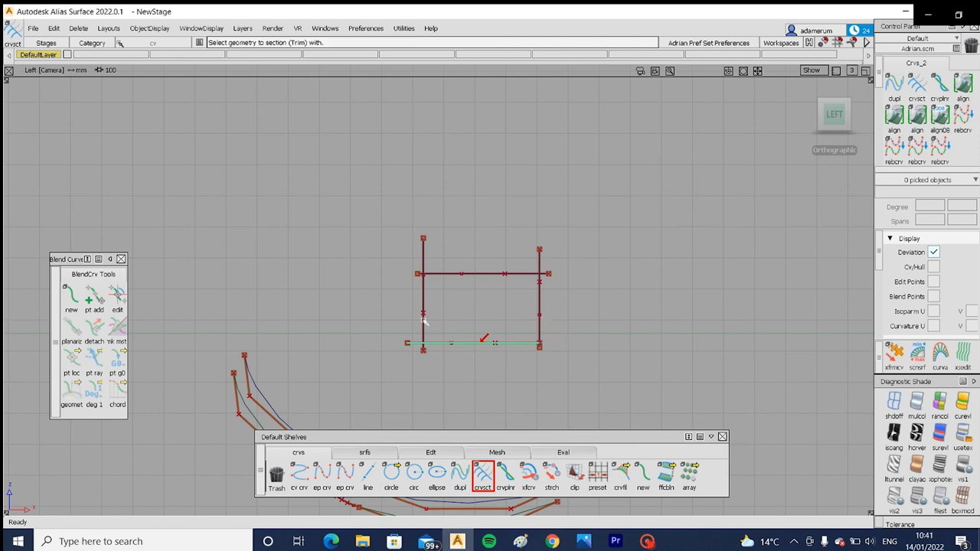
click(424, 321)
click(513, 391)
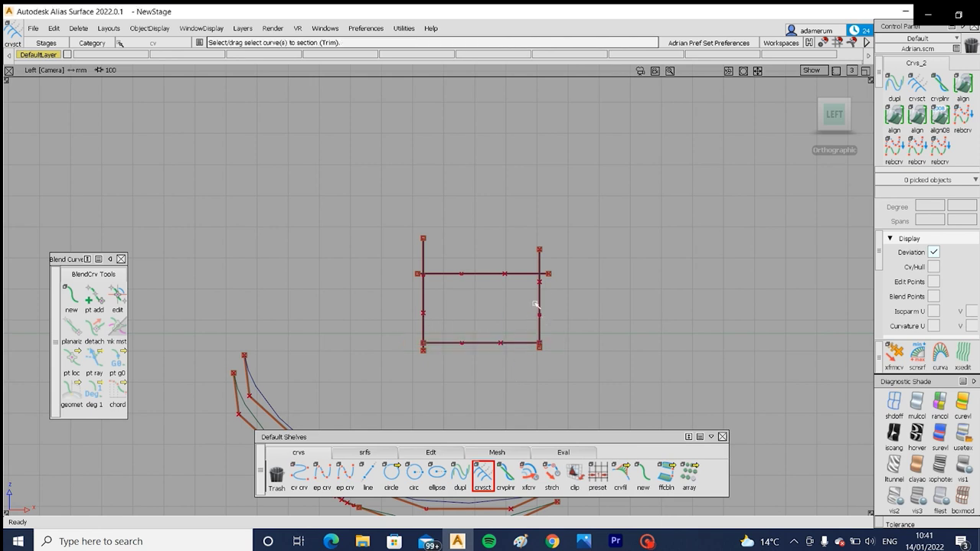
Step: Trim the upper horizontal curve against both vertical curves, keeping the middle part
click(505, 275)
key(space)
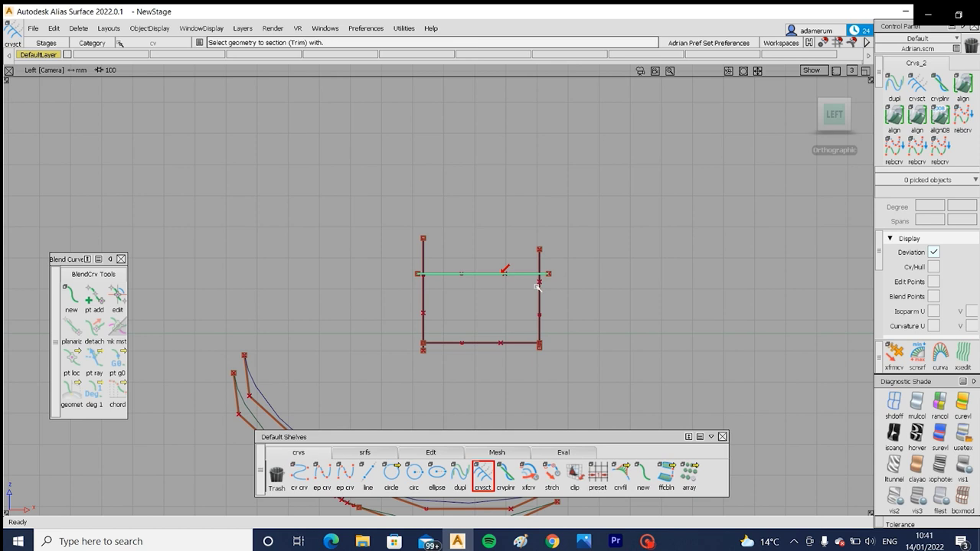
click(539, 287)
click(425, 288)
ctrl+shift+drag(436, 329, 441, 281)
Step: Trim the left and right vertical curves against the two horizontal curves, keeping the middle parts to complete a rectangle
click(425, 287)
key(space)
click(443, 276)
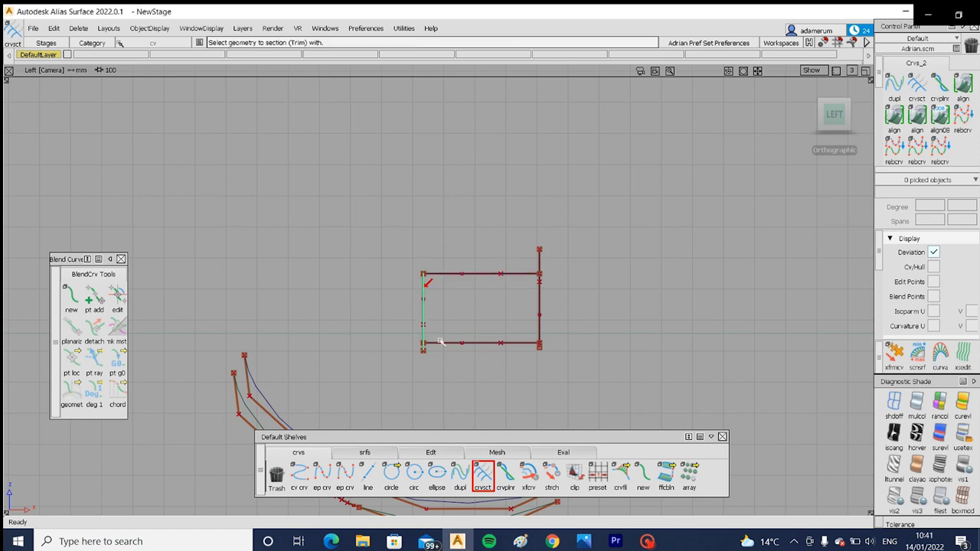
click(521, 342)
click(540, 283)
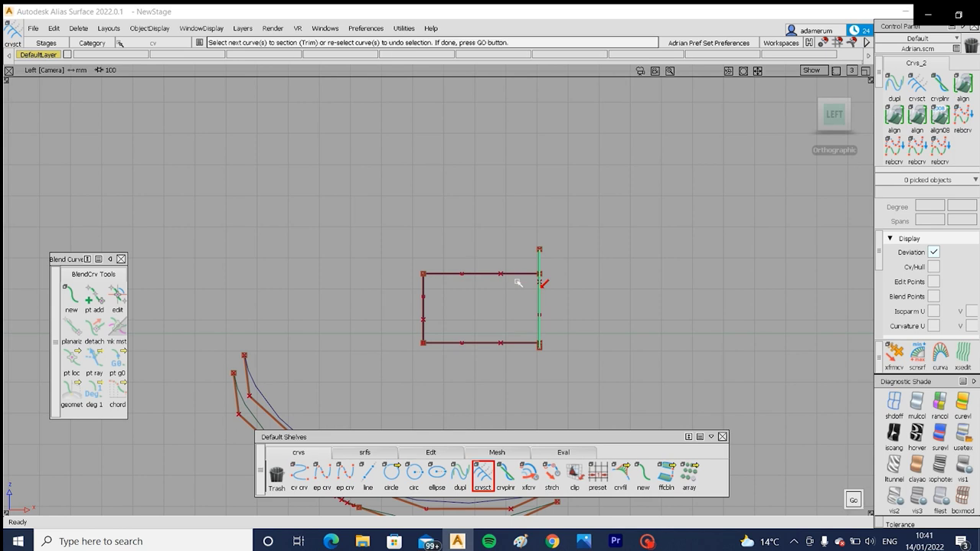
key(space)
click(514, 273)
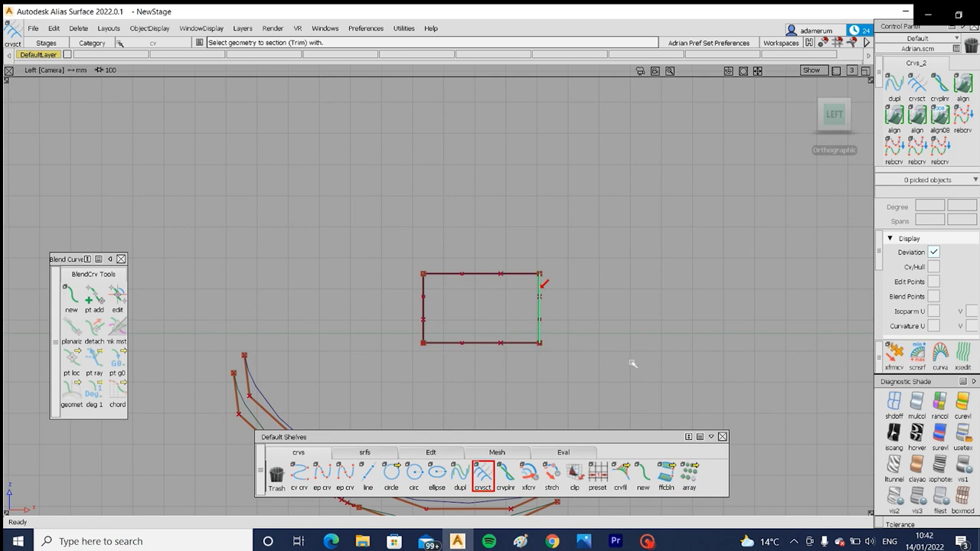
ctrl+shift+drag(589, 390, 592, 323)
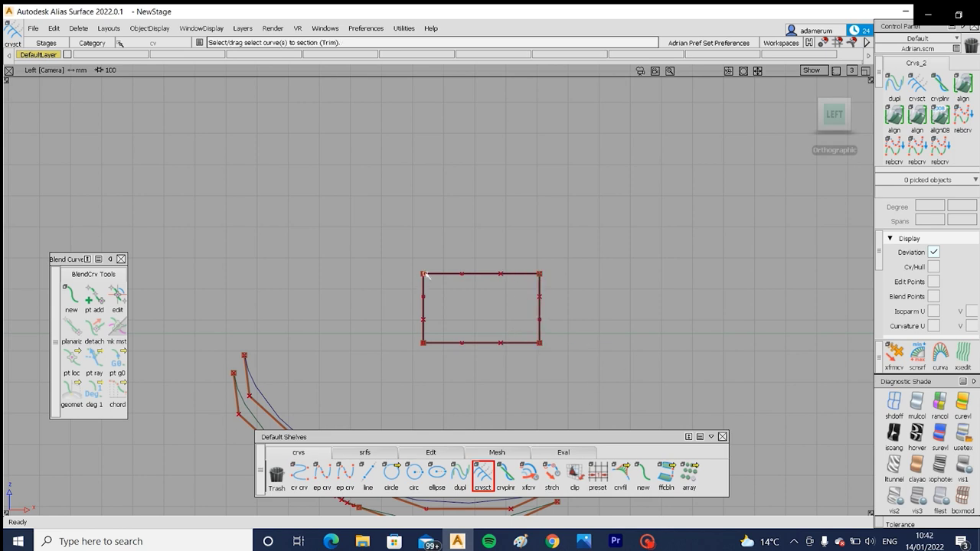
Step: Snap the right end CV of the separate shallow curve onto the upper end of the lower filleted curve
alt+shift+right_drag(519, 281, 485, 326)
alt+shift+middle_drag(438, 395, 593, 220)
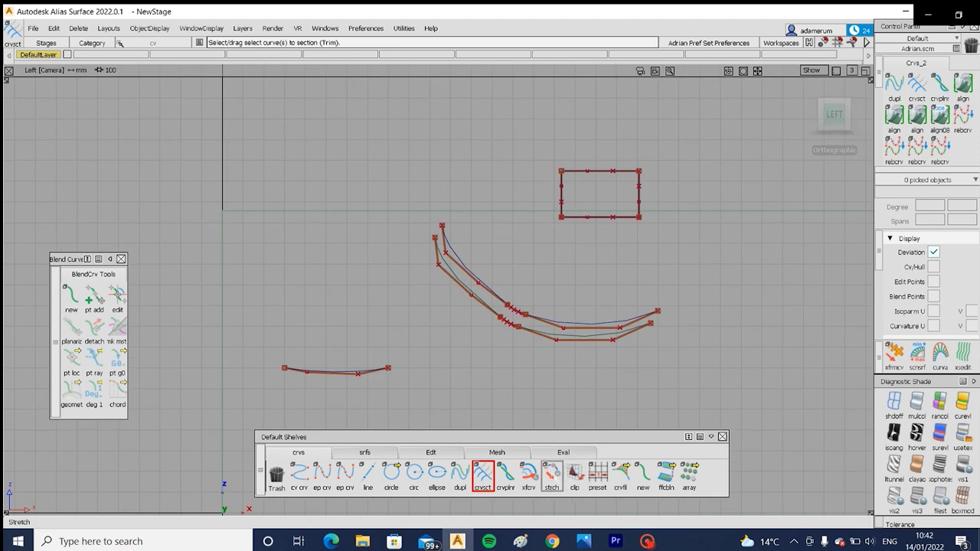
ctrl+shift+drag(427, 341, 540, 351)
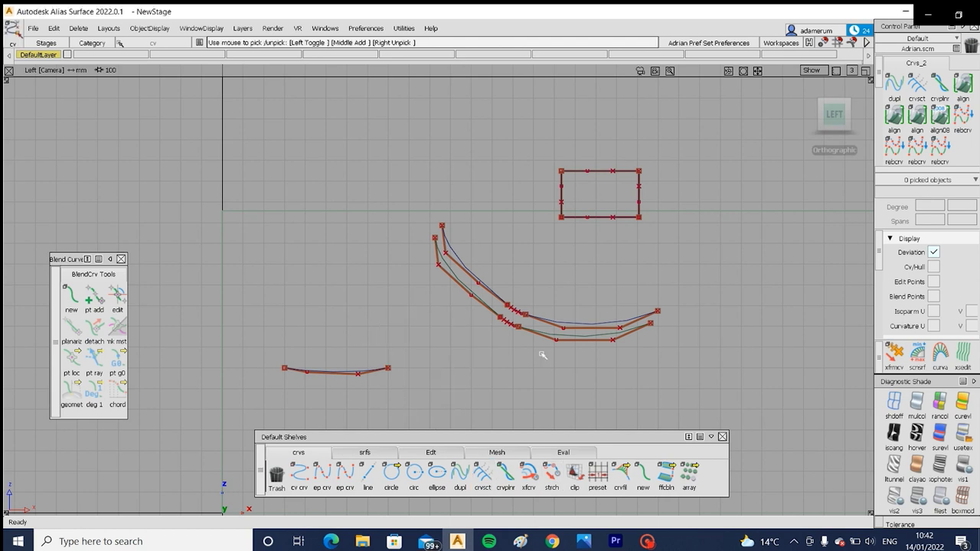
drag(357, 355, 390, 380)
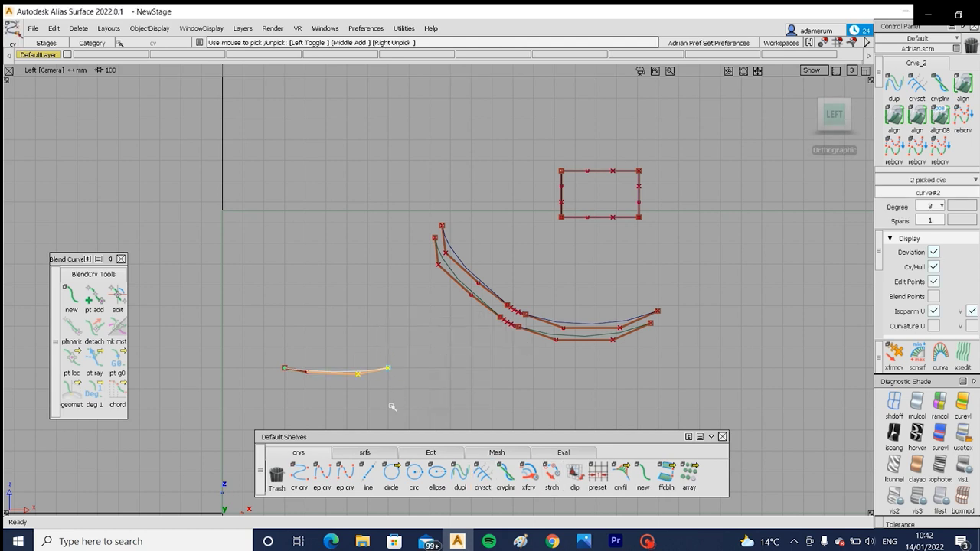
click(366, 371)
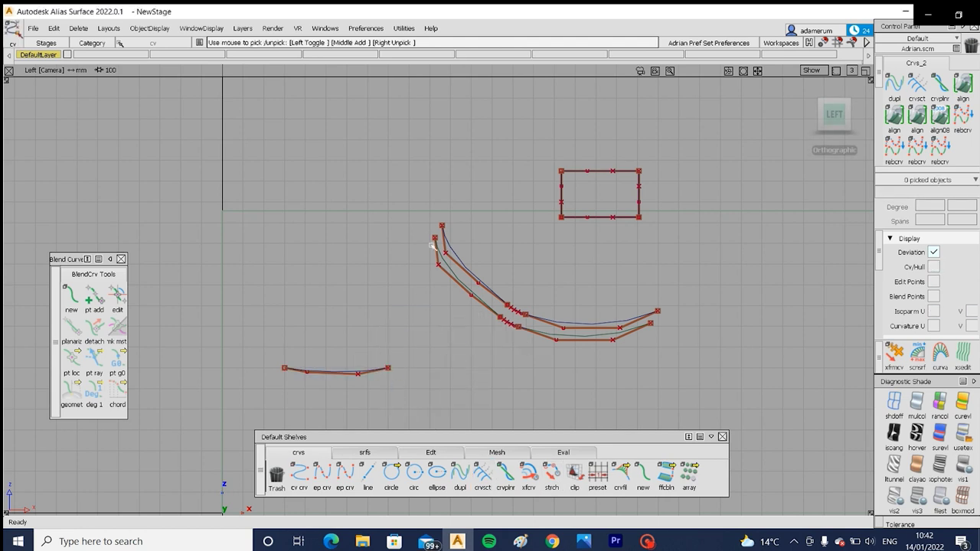
drag(369, 347, 404, 380)
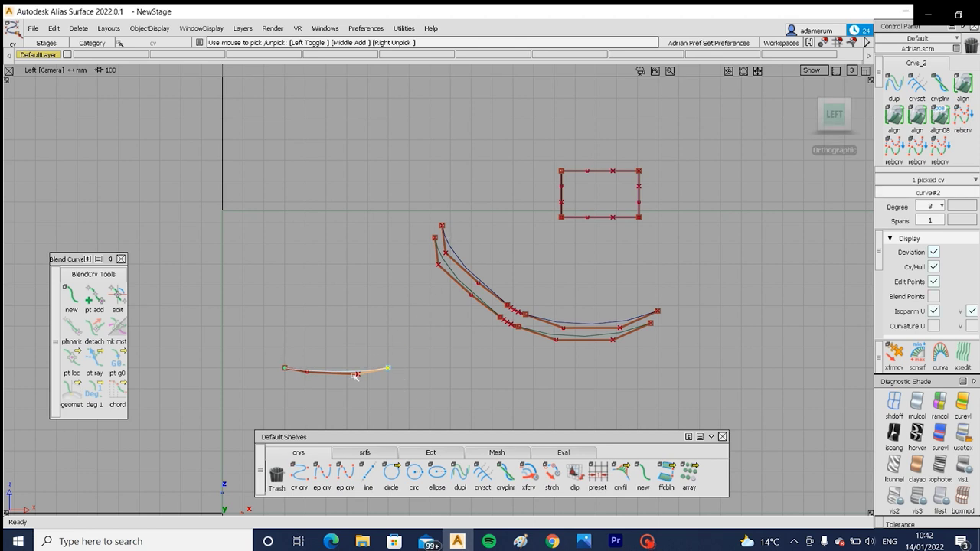
ctrl+shift+middle_drag(448, 301, 451, 259)
ctrl+alt+drag(446, 265, 435, 239)
Step: Try to reshape the shallow curve by moving the CV next to its snapped end, and undo both CV moves
ctrl+shift+drag(419, 396, 374, 387)
click(358, 374)
ctrl+shift+middle_drag(379, 402, 380, 377)
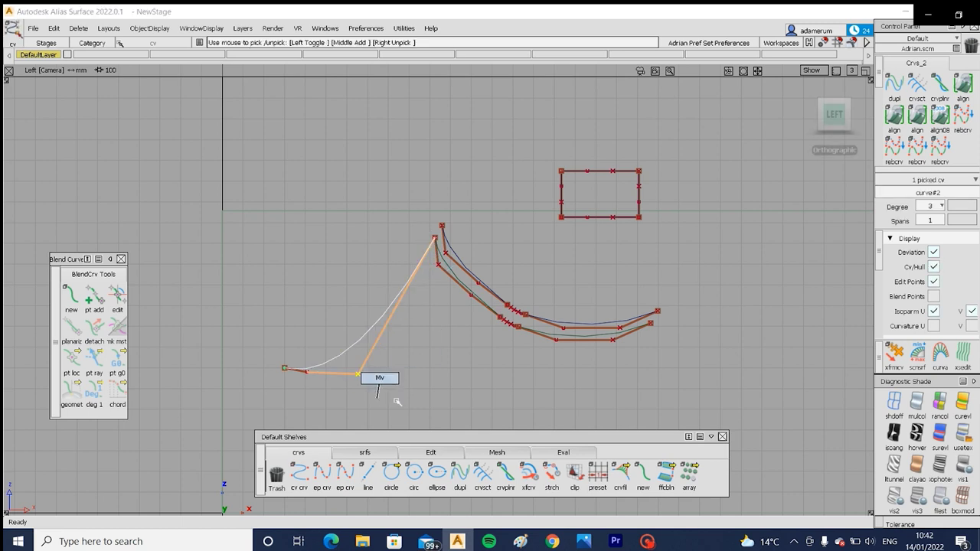
drag(411, 377, 458, 291)
key(ctrl+z)
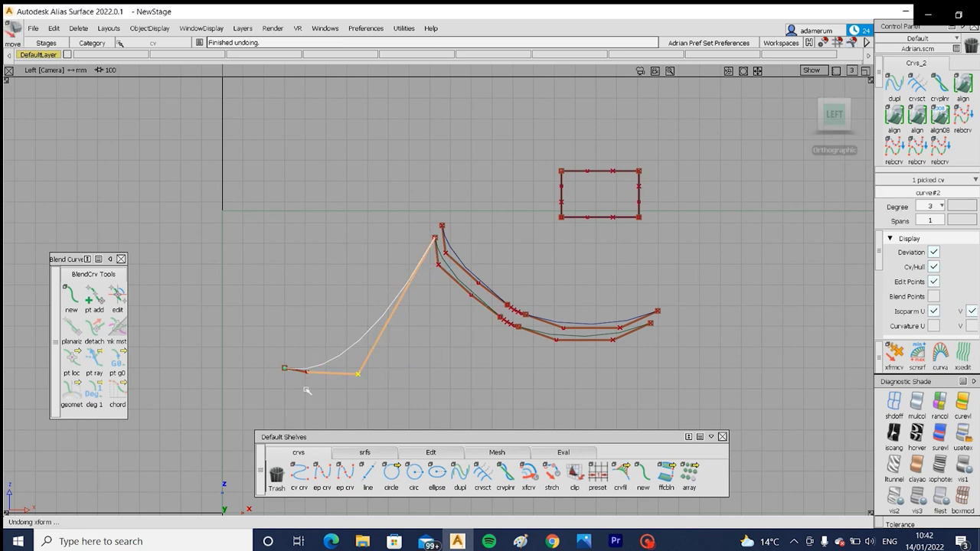
key(ctrl+z)
key(ctrl+shift+n)
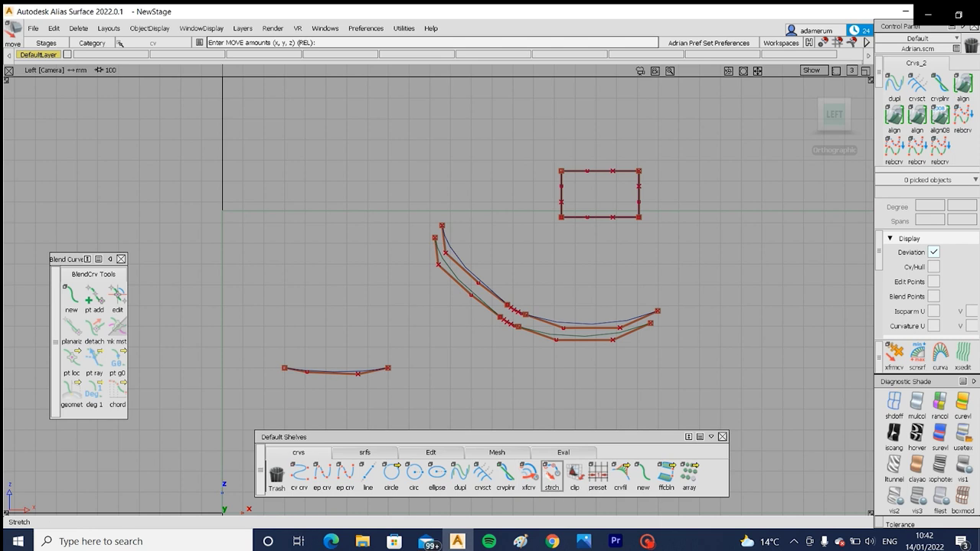
Step: Try the Stretch tool on the shallow curve, snapping its right end to the upper end of the lower filleted curve, and undo it
click(550, 468)
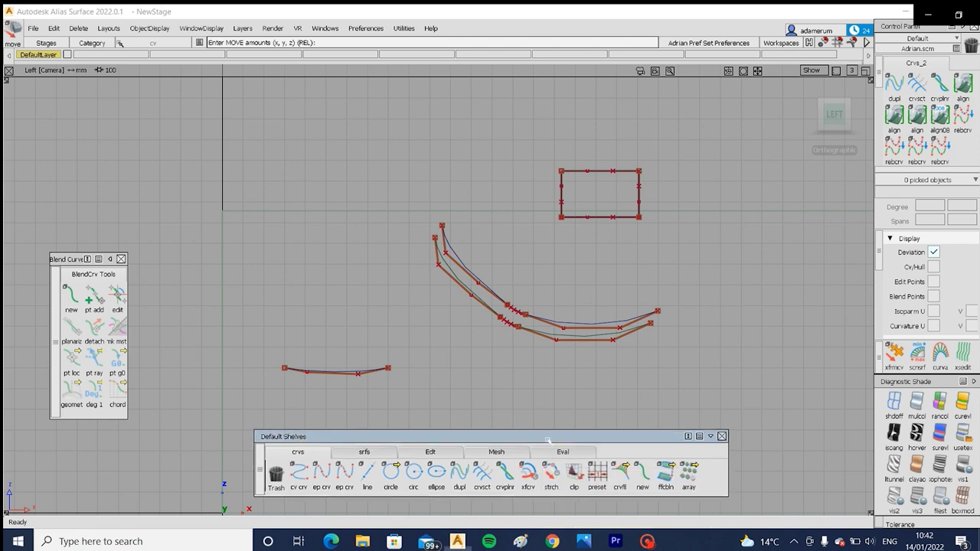
click(376, 372)
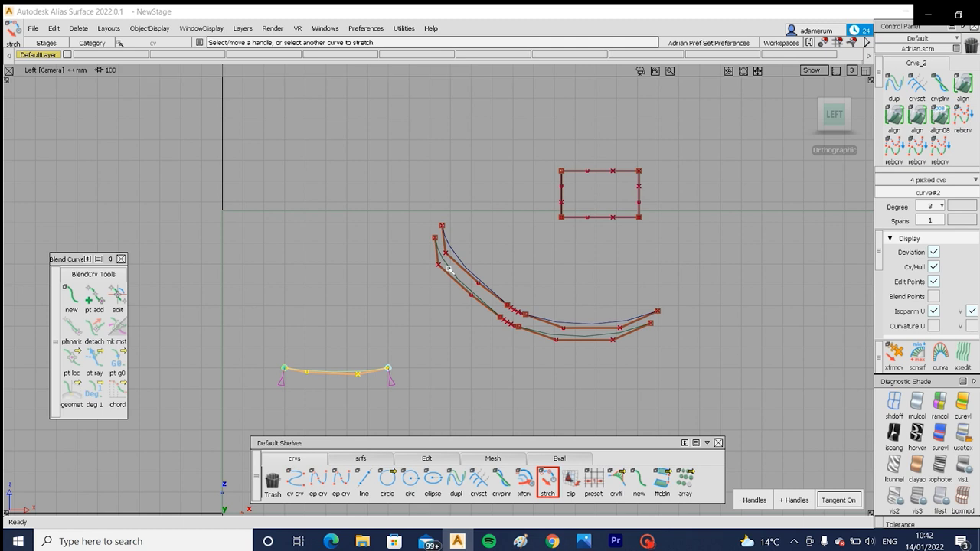
ctrl+alt+drag(449, 270, 428, 229)
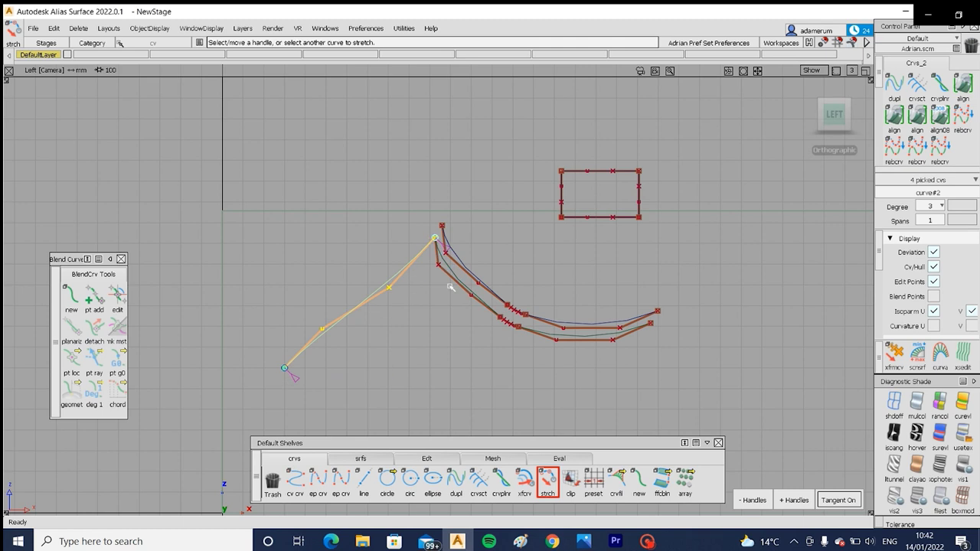
key(ctrl+z)
ctrl+alt+drag(450, 277, 427, 232)
key(ctrl+z)
Step: Pick the shallow curve as an object and try to delete its construction history
mouse_move(347, 392)
ctrl+shift+mouse_down()
mouse_move(332, 355)
mouse_move(357, 384)
ctrl+shift+mouse_up()
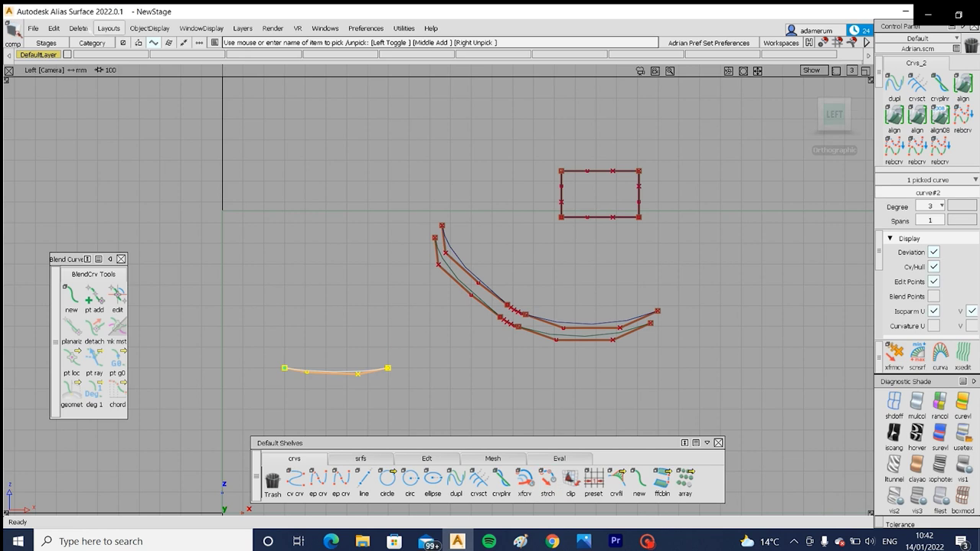
click(78, 29)
click(108, 49)
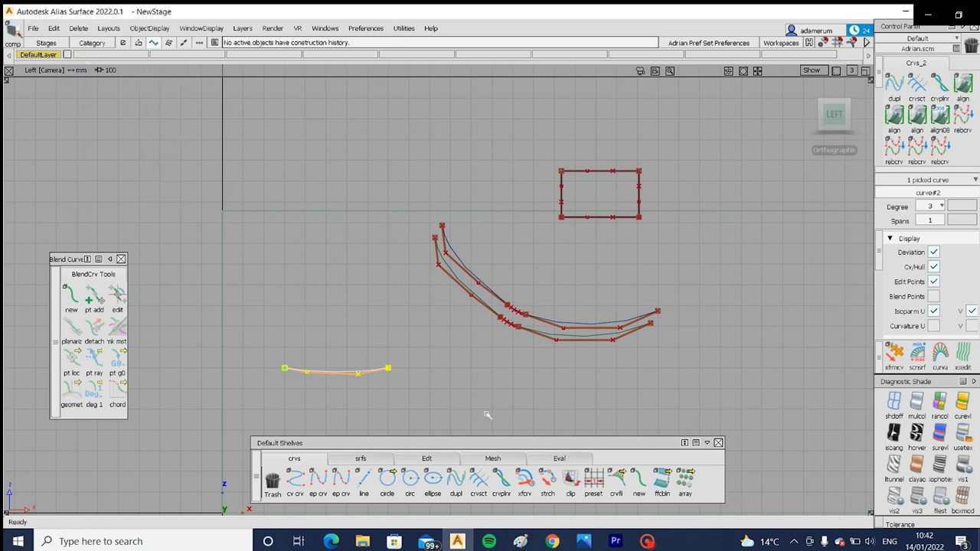
Step: Restart the Stretch tool on the shallow curve so that its end handles can be moved
click(547, 481)
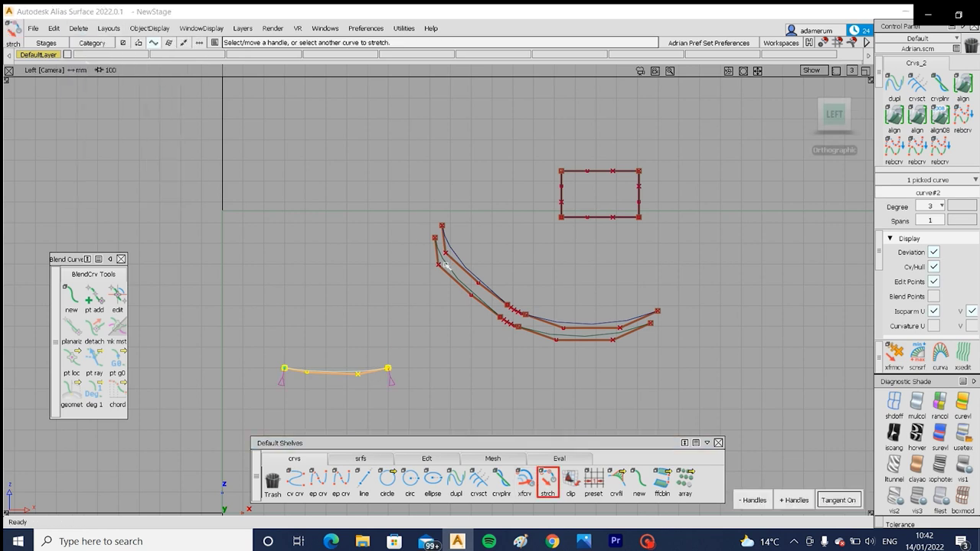
click(546, 481)
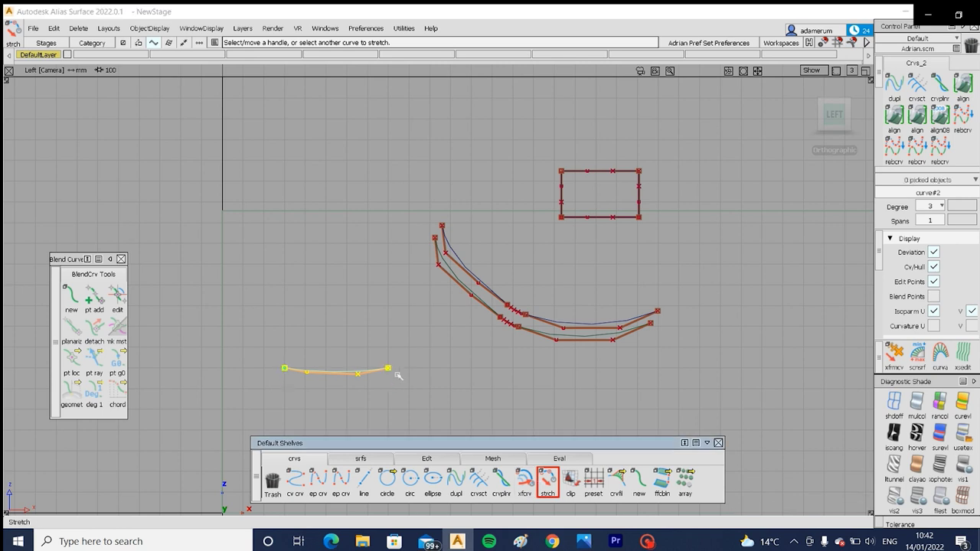
click(396, 374)
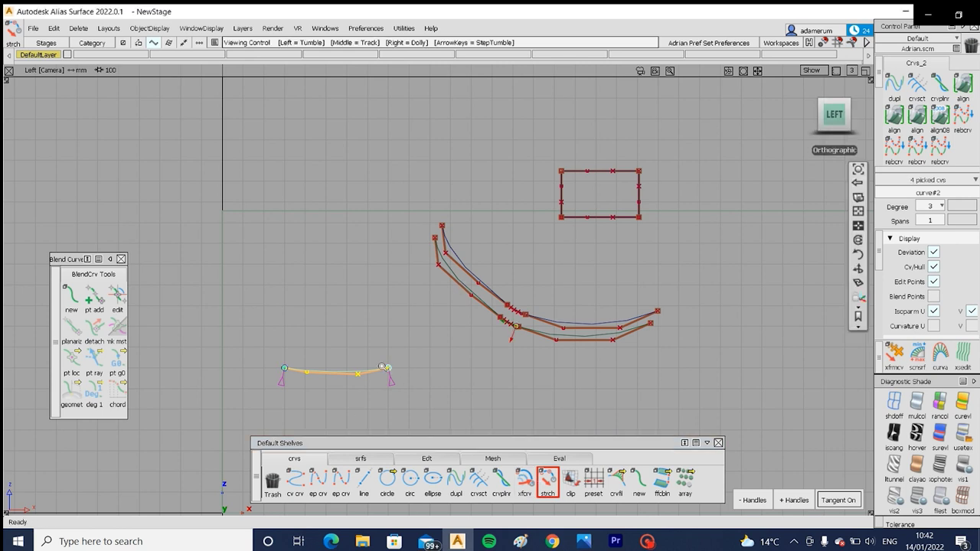
alt+shift+right_drag(360, 367, 368, 342)
alt+shift+middle_drag(368, 341, 633, 296)
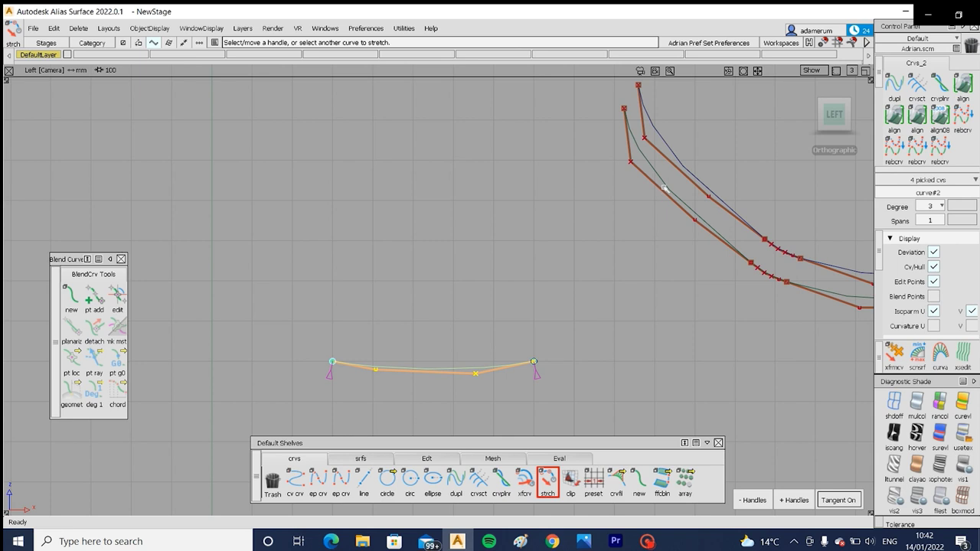
Step: Try stretching the shallow curve's right handle along the lower filleted curve between its upper end and the fillet junction, undoing each stretch
drag(665, 189, 591, 115)
key(ctrl+z)
click(535, 362)
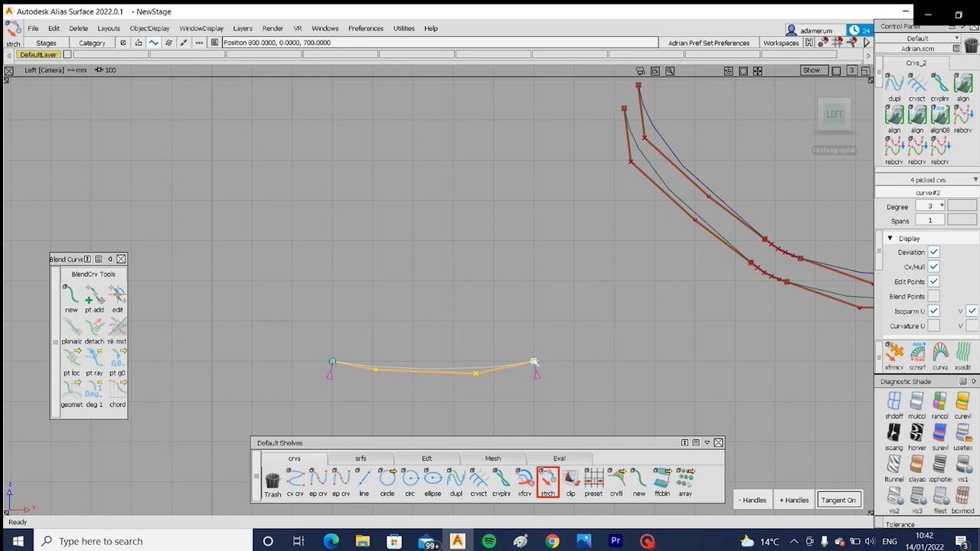
drag(686, 205, 802, 295)
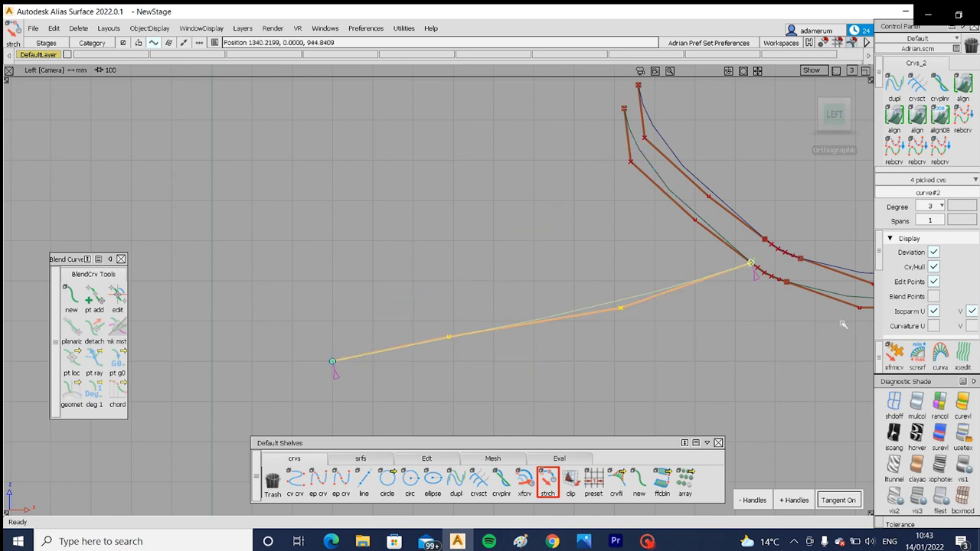
drag(843, 325, 608, 232)
key(ctrl+z)
key(ctrl+z)
Step: Stretch the shallow curve's right handle onto the upper end of the lower filleted curve
drag(651, 177, 602, 99)
alt+shift+right_drag(558, 164, 525, 276)
alt+shift+middle_drag(525, 276, 222, 300)
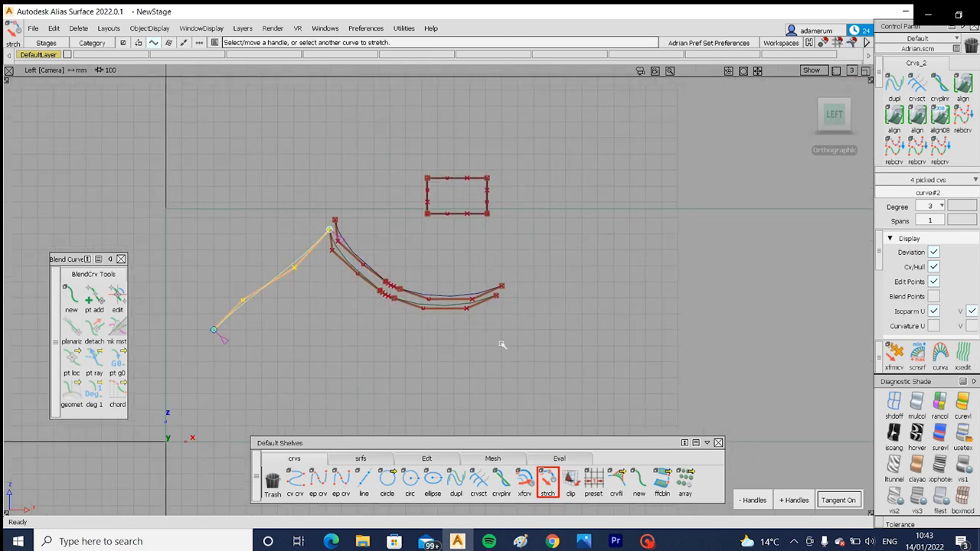
Step: Delete the shallow curve and the two filleted curves, keeping only the rectangle of four curves
click(502, 344)
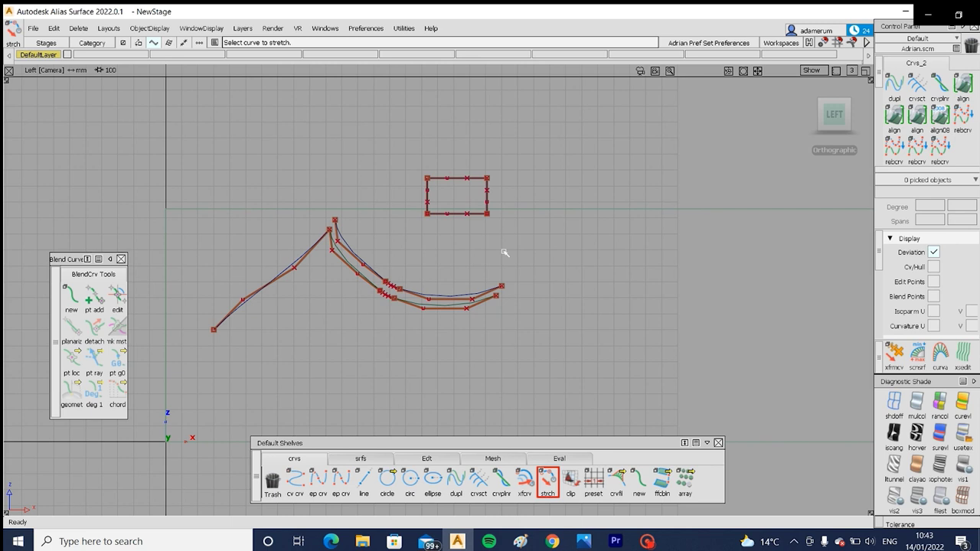
alt+shift+middle_drag(337, 268, 418, 264)
drag(338, 180, 501, 299)
key(Delete)
key(Delete)
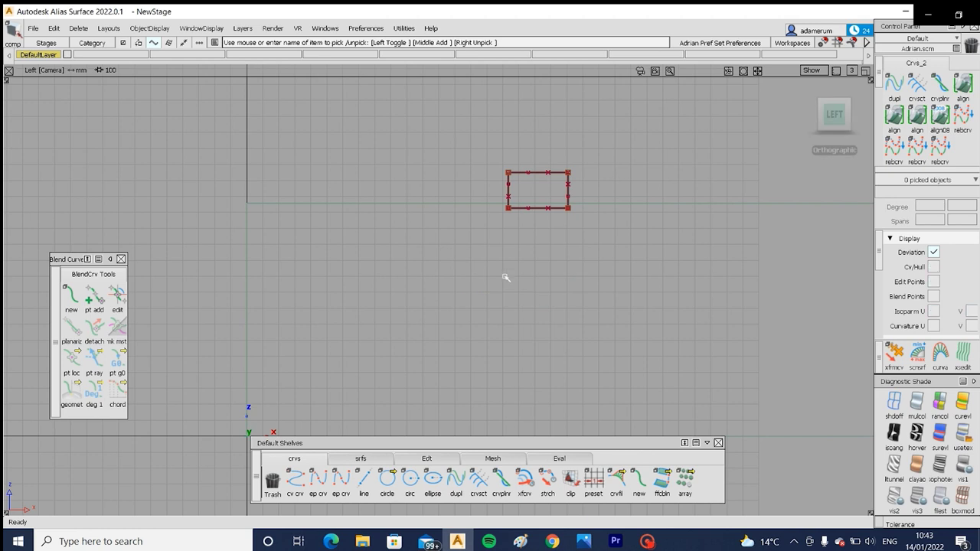
Step: Build a Square surface from the rectangle's four curves, picking the lower, right, upper and left edges in order
alt+shift+middle_drag(526, 167, 494, 199)
alt+shift+right_drag(536, 294, 527, 252)
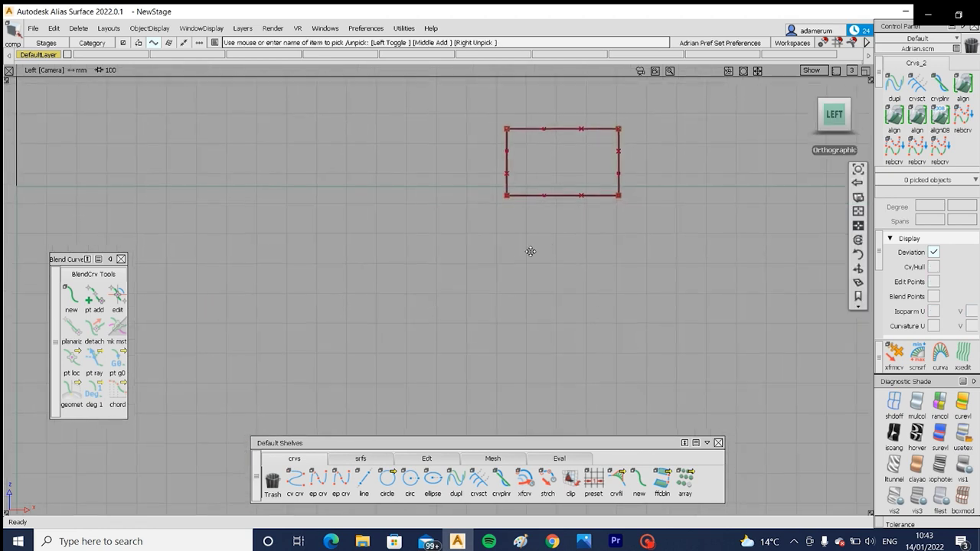
alt+shift+middle_drag(528, 252, 420, 372)
click(366, 458)
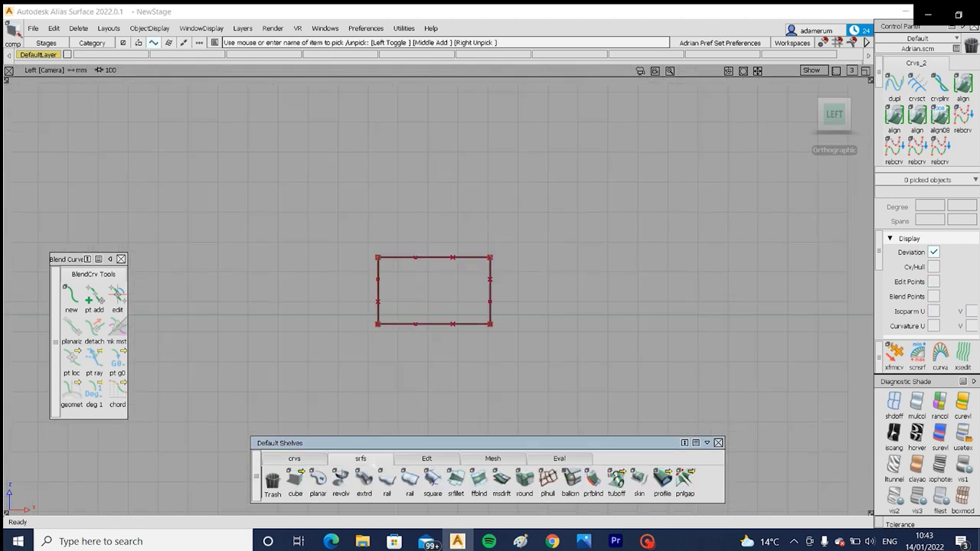
click(433, 481)
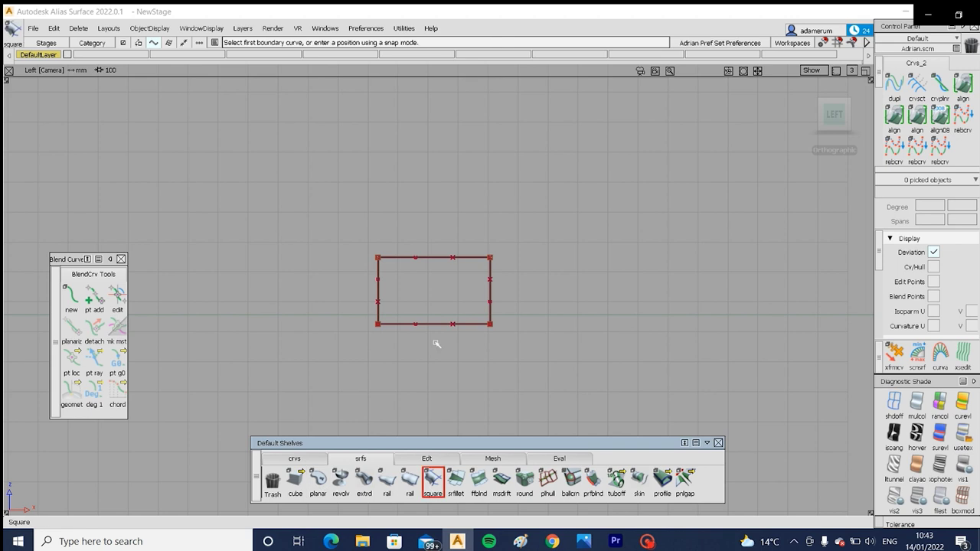
click(433, 325)
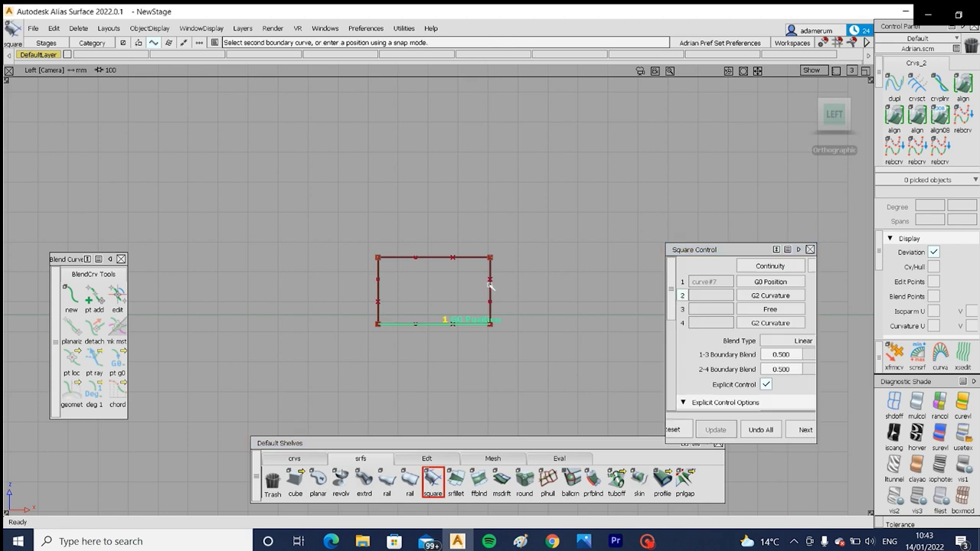
click(490, 285)
click(446, 258)
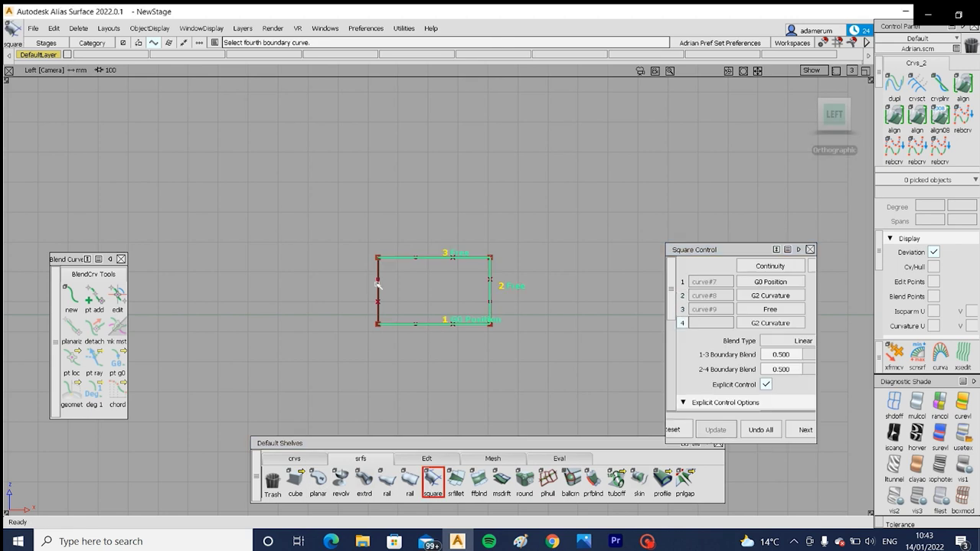
click(378, 286)
Step: Shade the new surface with the usetex diagnostic shade, and toggle the Diagnostic Shading window off and on again
click(964, 436)
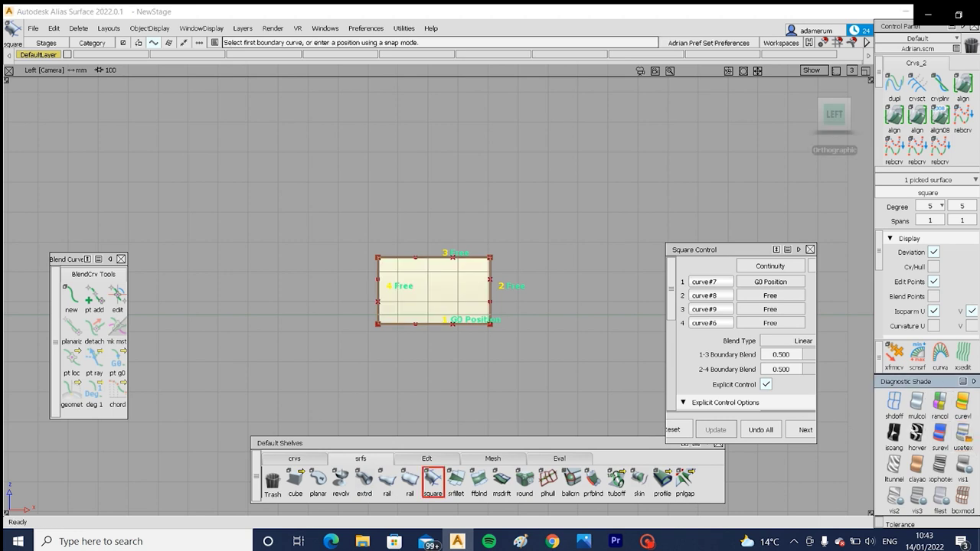
click(149, 29)
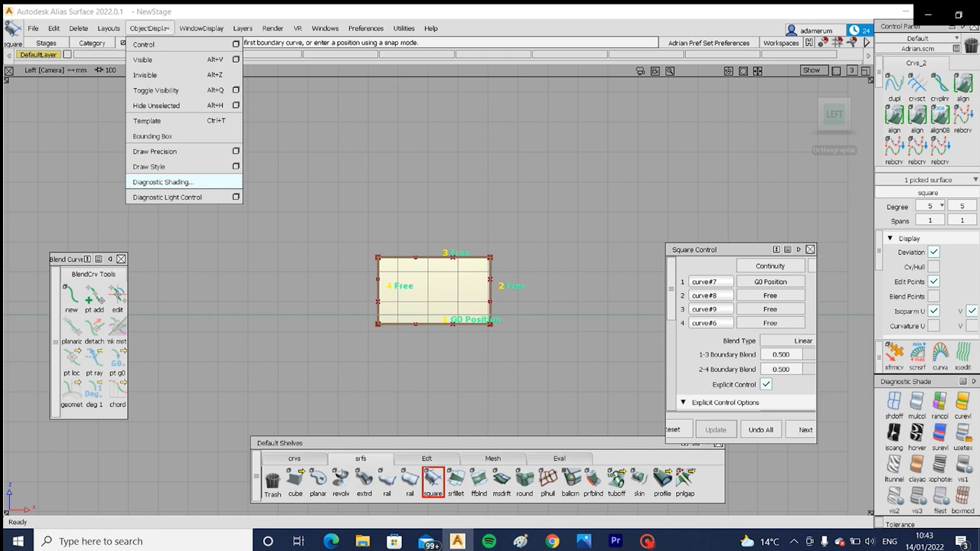
click(163, 181)
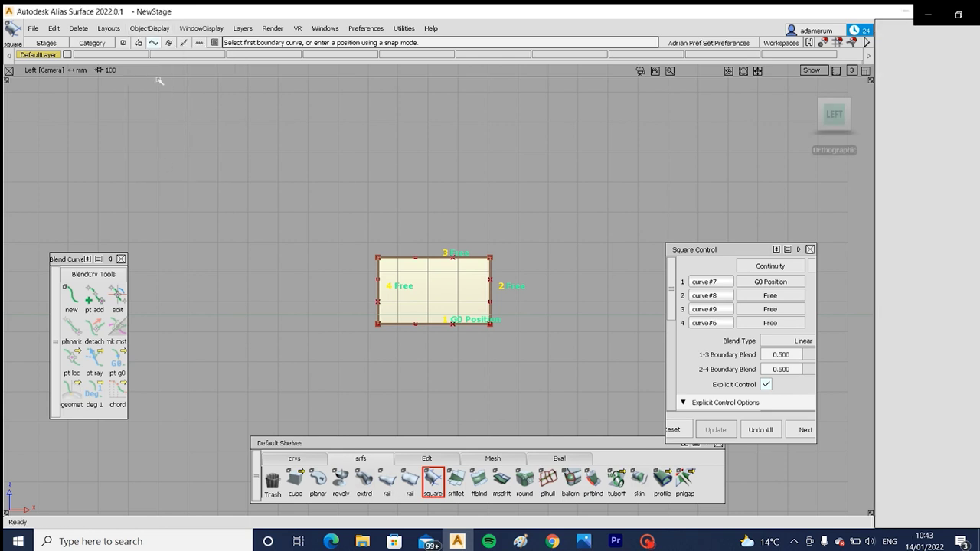
click(165, 29)
click(163, 182)
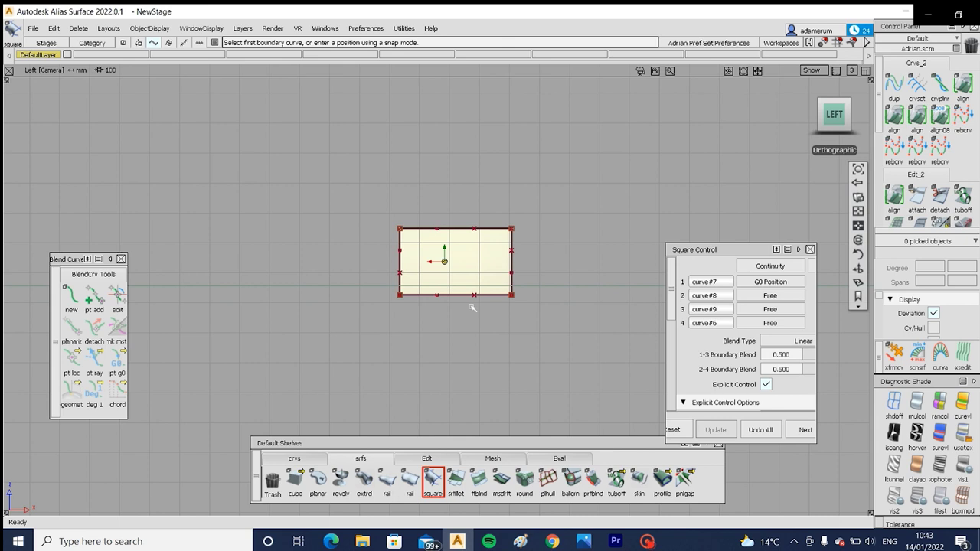
Step: Duplicate the square surface by copy and paste, move the copy horizontally just beyond the original's right edge, and clear the selection
alt+shift+right_drag(501, 265, 523, 268)
alt+shift+middle_drag(522, 268, 435, 274)
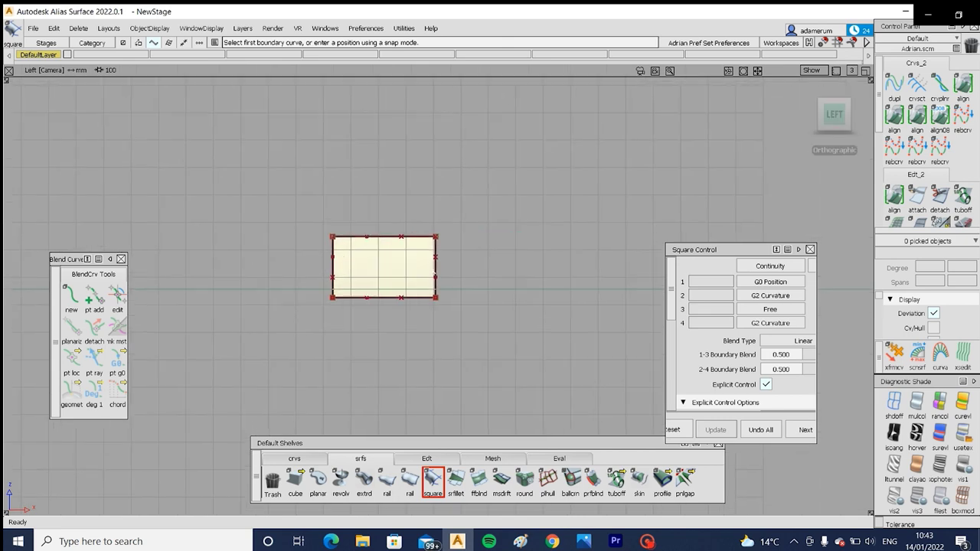
ctrl+shift+drag(457, 244, 423, 266)
key(ctrl+c)
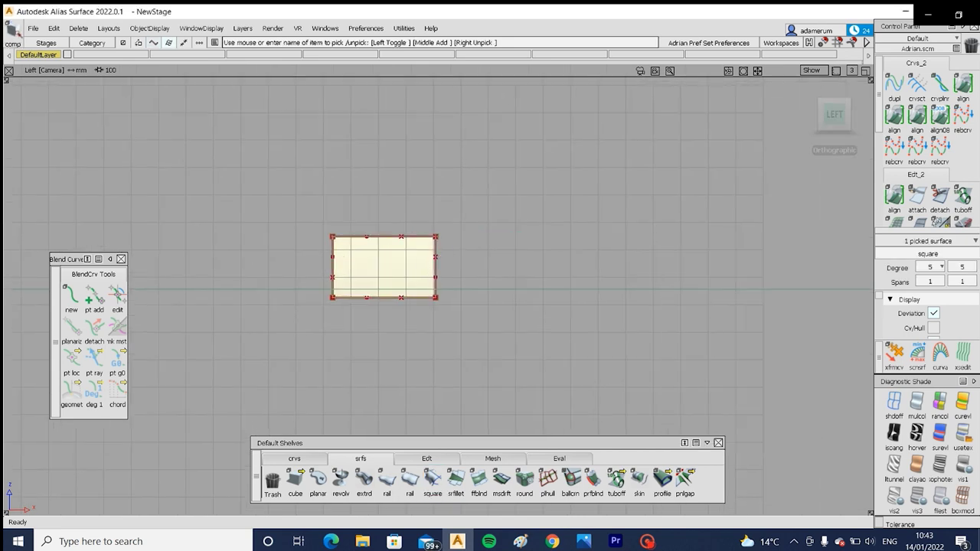
key(ctrl+v)
key(ctrl+c)
key(ctrl+v)
middle_drag(465, 271, 585, 266)
ctrl+shift+click(545, 321)
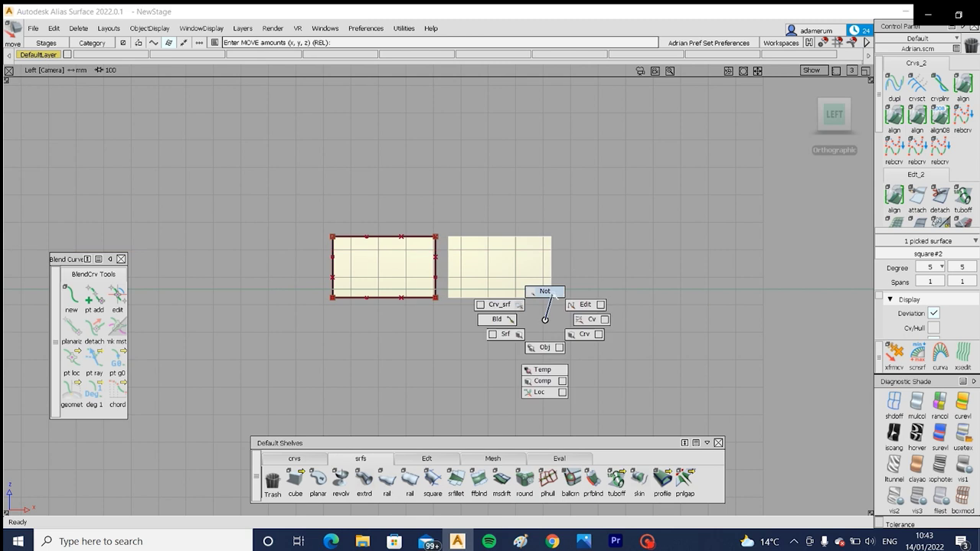
ctrl+shift+drag(552, 295, 555, 295)
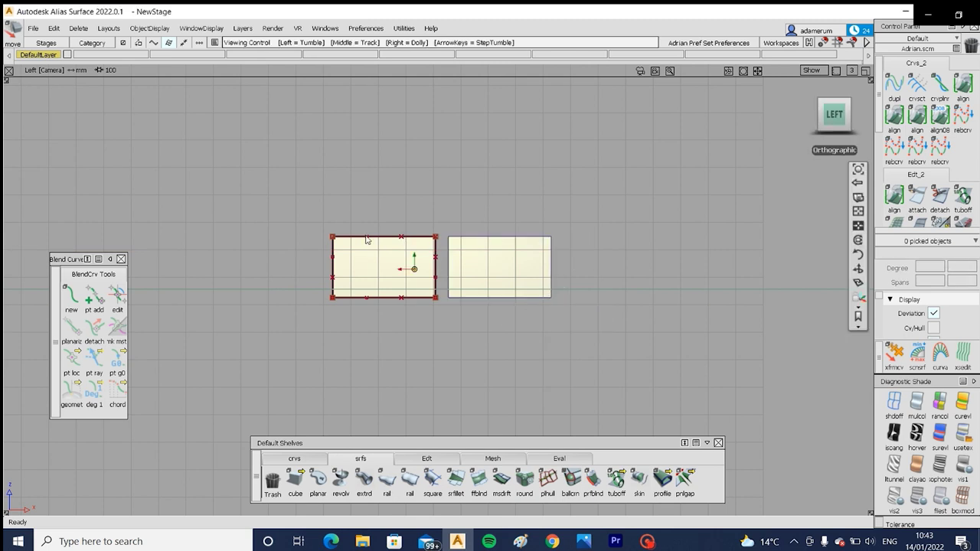
Step: Move the middle CVs of the original rectangle's upper and lower curves out of plane to bow the first surface
mouse_move(368, 241)
ctrl+shift+mouse_down()
mouse_move(363, 212)
mouse_move(417, 311)
ctrl+shift+mouse_up()
alt+shift+click(414, 267)
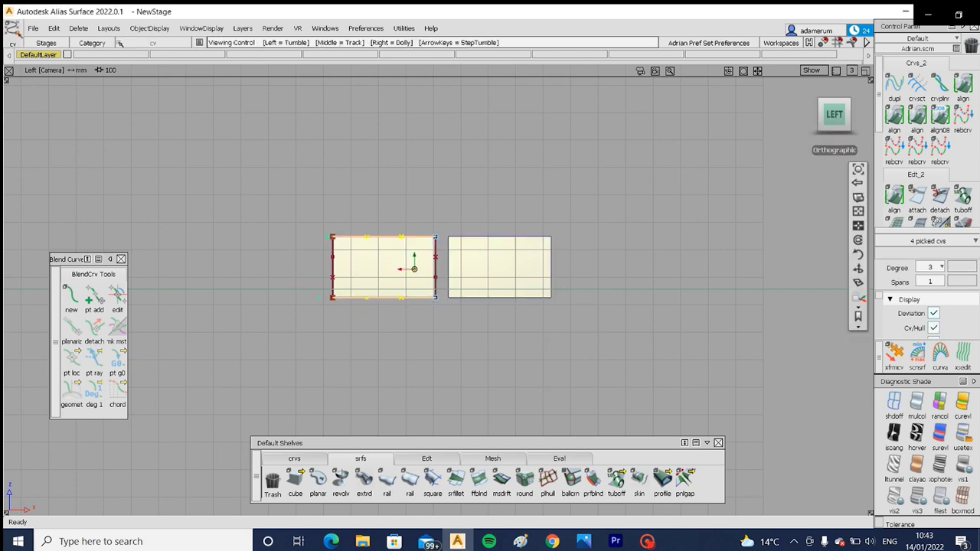
alt+shift+click(387, 262)
key(F8)
ctrl+shift+middle_drag(514, 348, 518, 343)
middle_drag(517, 344, 539, 352)
alt+shift+click(396, 277)
alt+shift+drag(435, 315, 376, 296)
Step: Pick the copied surface and display its CVs and hulls
ctrl+shift+drag(429, 335, 446, 284)
ctrl+shift+drag(596, 250, 478, 245)
click(562, 274)
key(F2)
Step: Hide the curved surface's right edge curve, restoring it once with Visible before hiding it again
click(483, 272)
key(Delete)
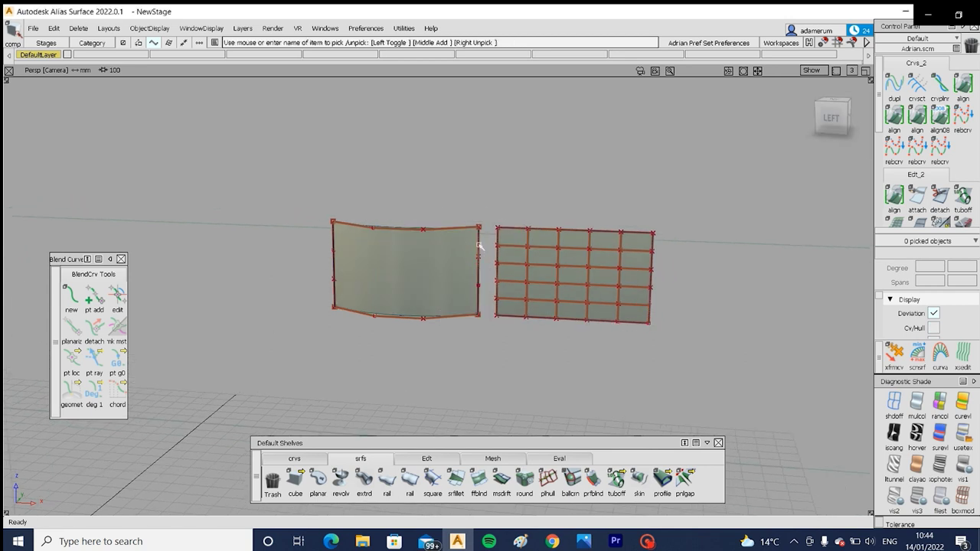
click(477, 255)
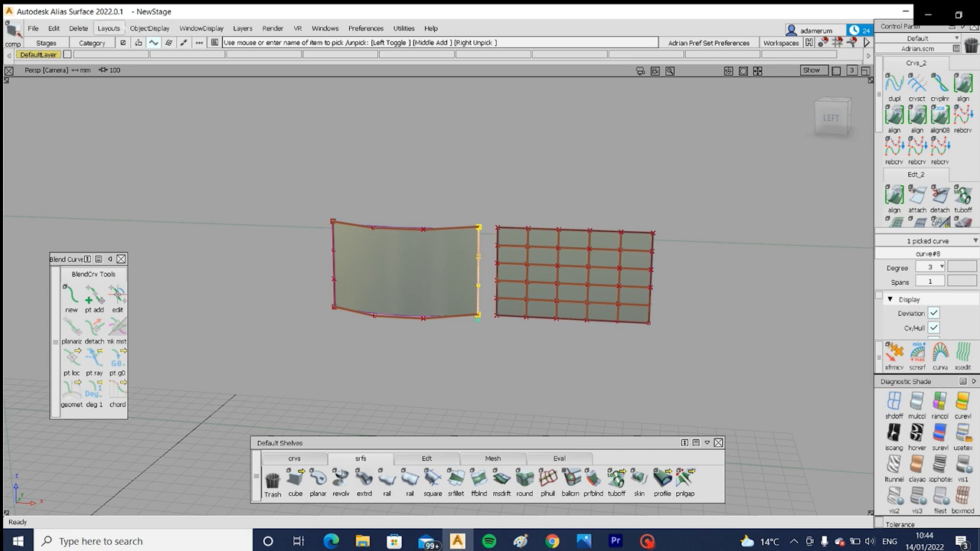
click(150, 29)
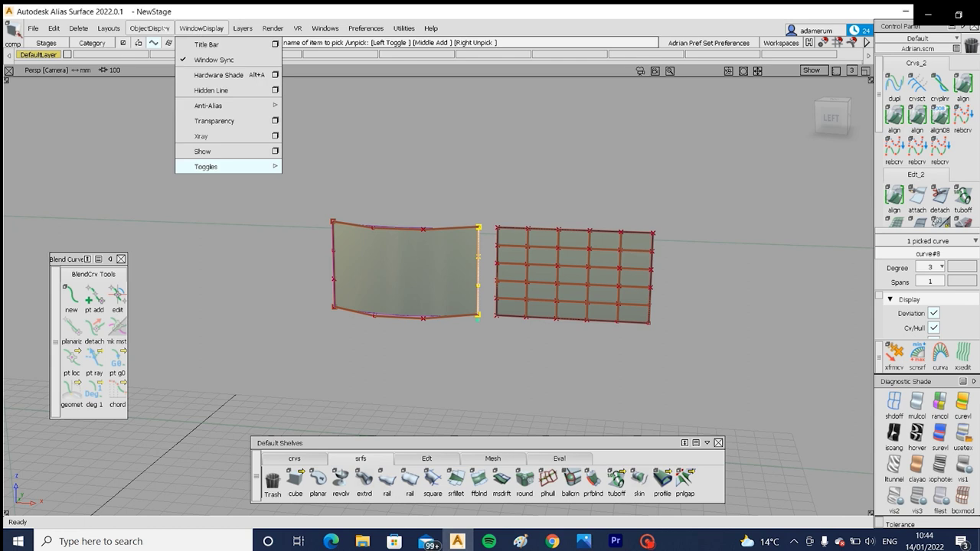
click(161, 75)
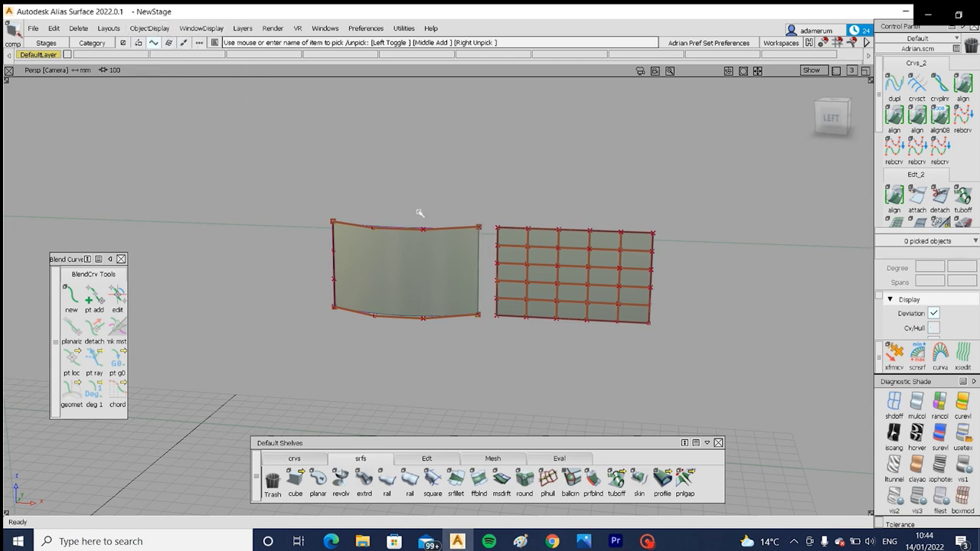
click(149, 28)
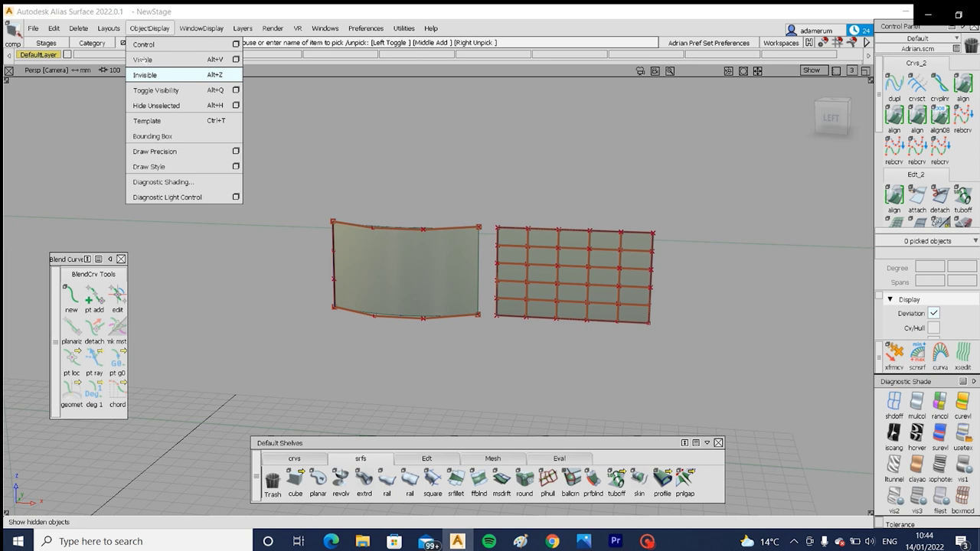
click(144, 59)
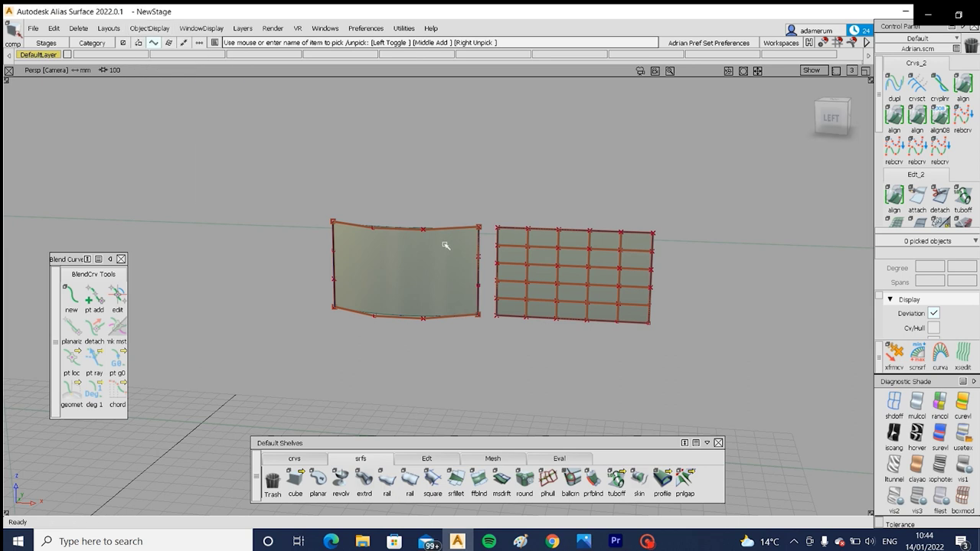
drag(480, 276, 488, 223)
key(Delete)
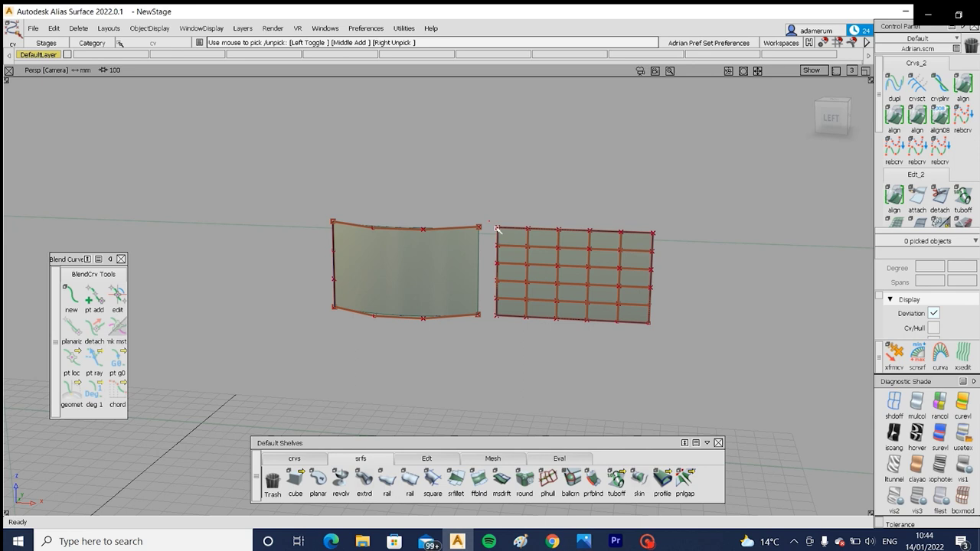
Step: Set the degree of the copied flat surface to 1 in both U and V
mouse_move(588, 249)
ctrl+shift+mouse_down()
mouse_move(603, 235)
mouse_move(586, 250)
ctrl+shift+mouse_up()
click(585, 249)
click(941, 266)
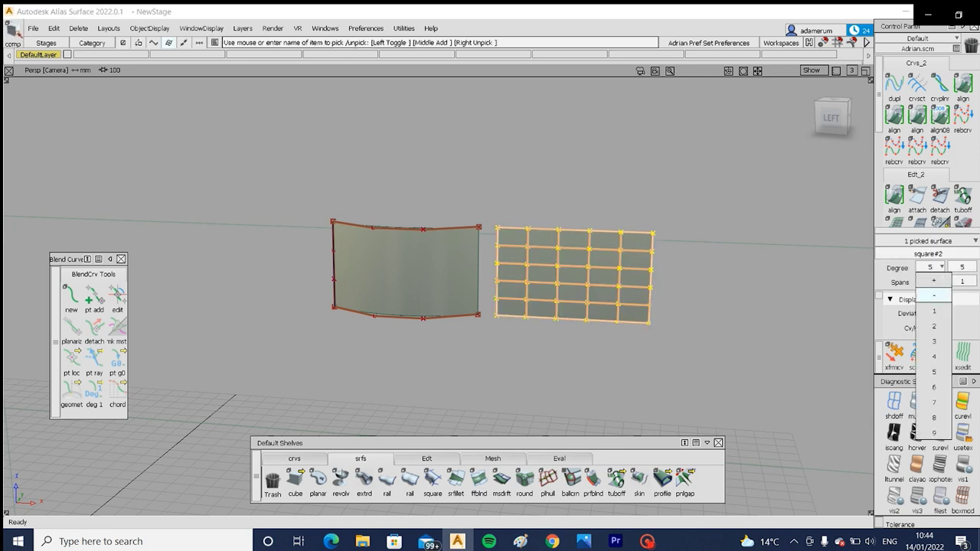
click(934, 311)
click(973, 266)
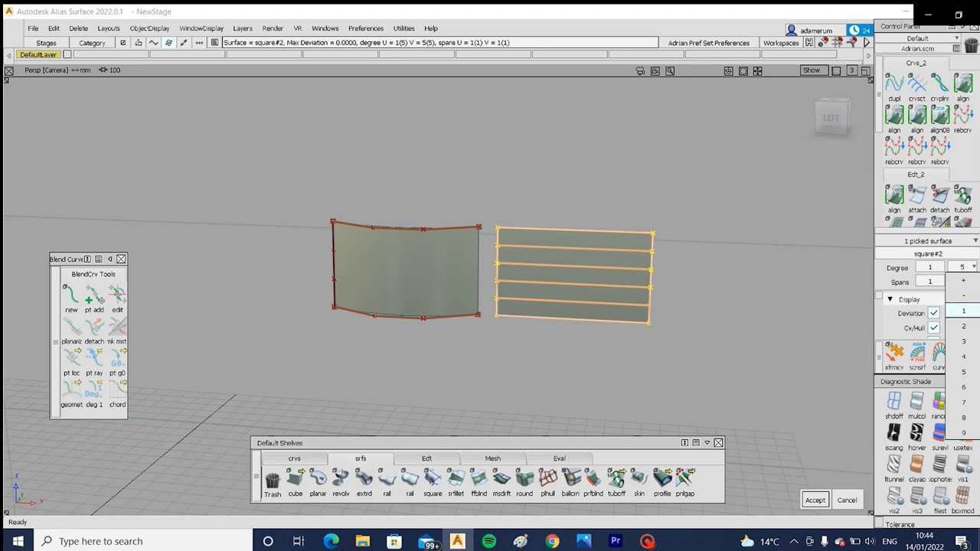
click(963, 311)
click(667, 271)
Step: Snap the flat surface's upper-left and lower-left CVs onto the matching right-hand corners of the curved surface
ctrl+shift+drag(435, 241, 452, 237)
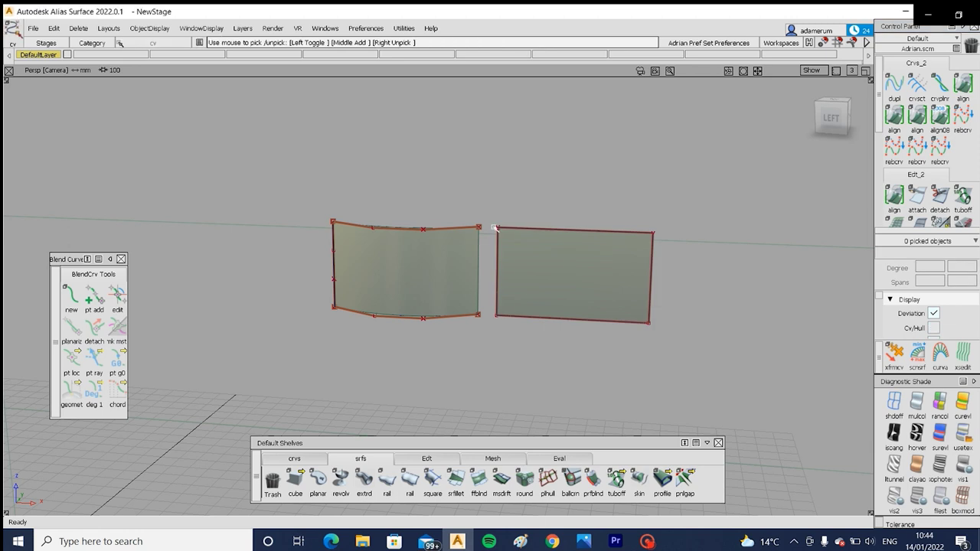
click(496, 228)
ctrl+shift+middle_drag(481, 296, 481, 274)
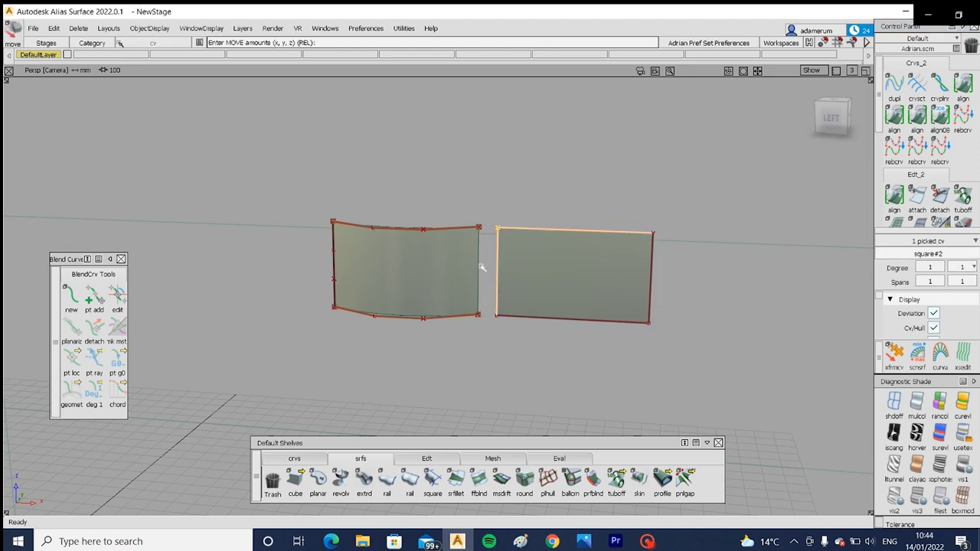
ctrl+alt+drag(481, 267, 478, 211)
key(ctrl+z)
drag(471, 268, 479, 226)
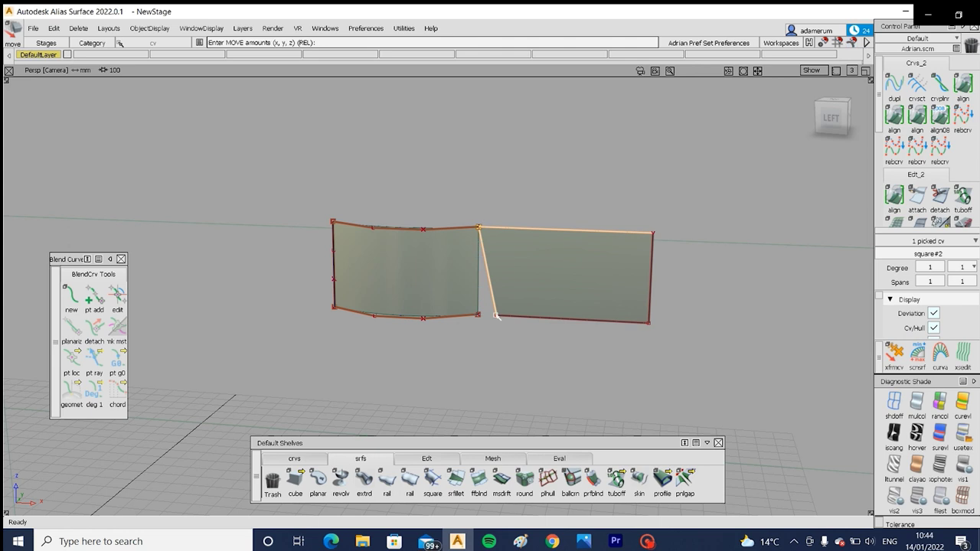
click(495, 316)
drag(477, 295, 477, 316)
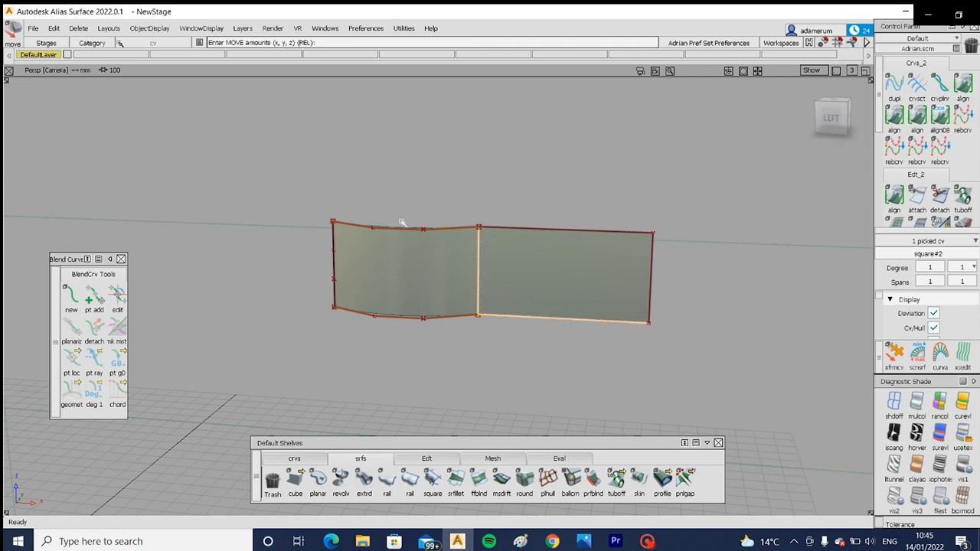
click(440, 325)
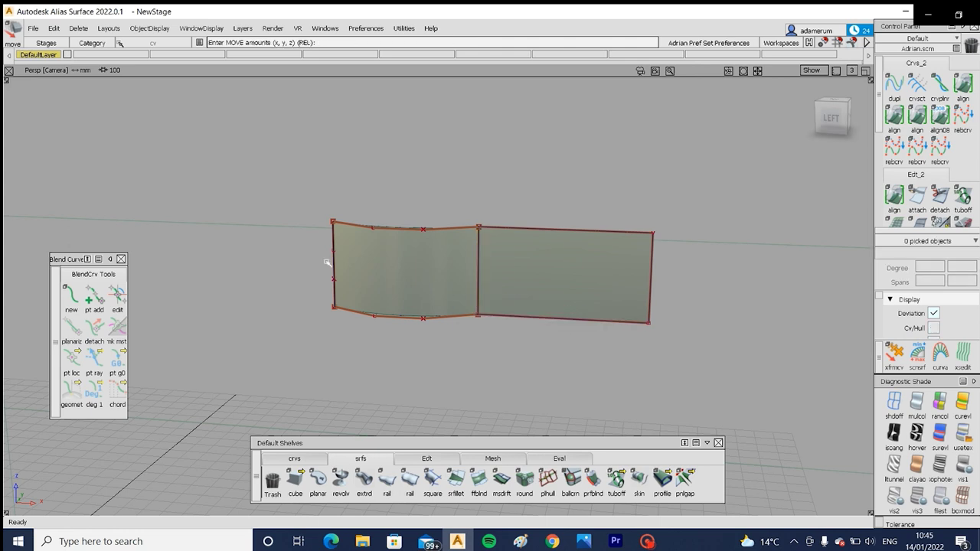
Step: Clear the selection and make the hidden edge curve between the two surfaces visible again
ctrl+shift+drag(326, 262, 371, 262)
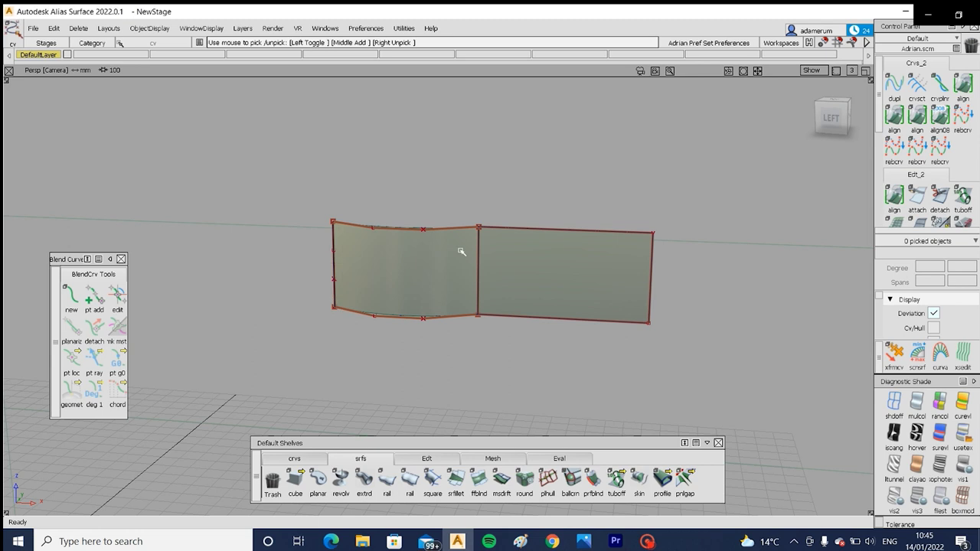
ctrl+shift+drag(462, 253, 435, 273)
ctrl+shift+drag(506, 267, 480, 280)
click(478, 281)
click(489, 307)
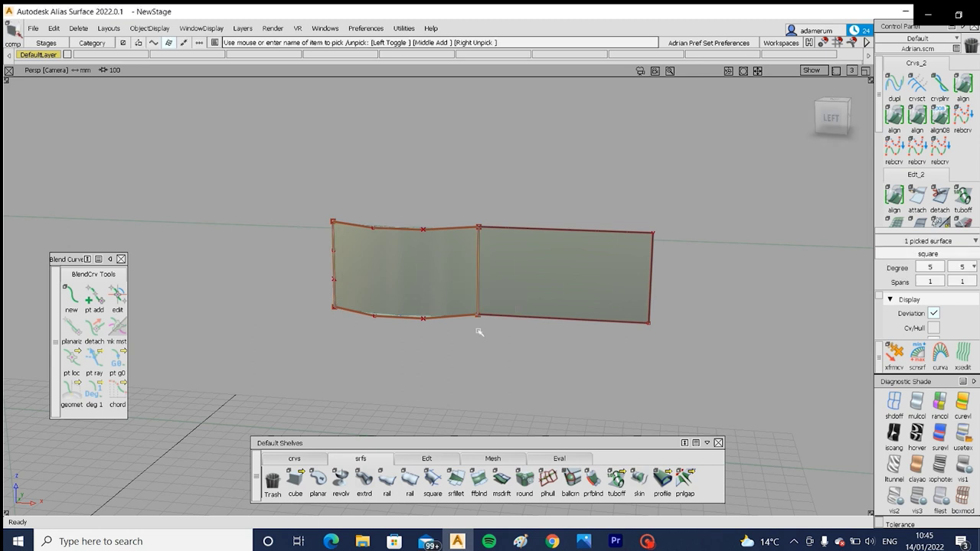
key(ctrl+shift+n)
click(150, 28)
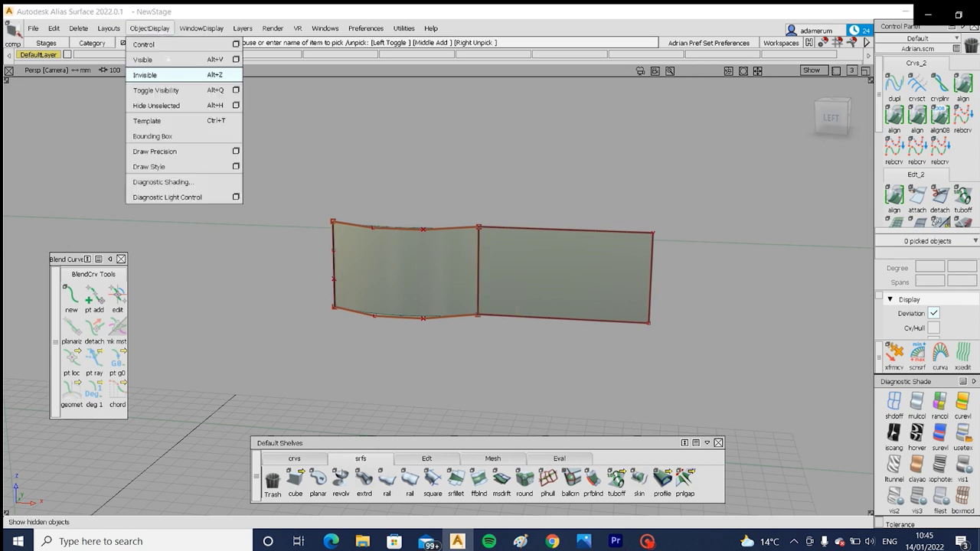
click(168, 59)
Step: Move the middle CVs of the curved surface's left and right edge curves outward to bow it in the vertical direction too
ctrl+shift+drag(371, 239, 444, 246)
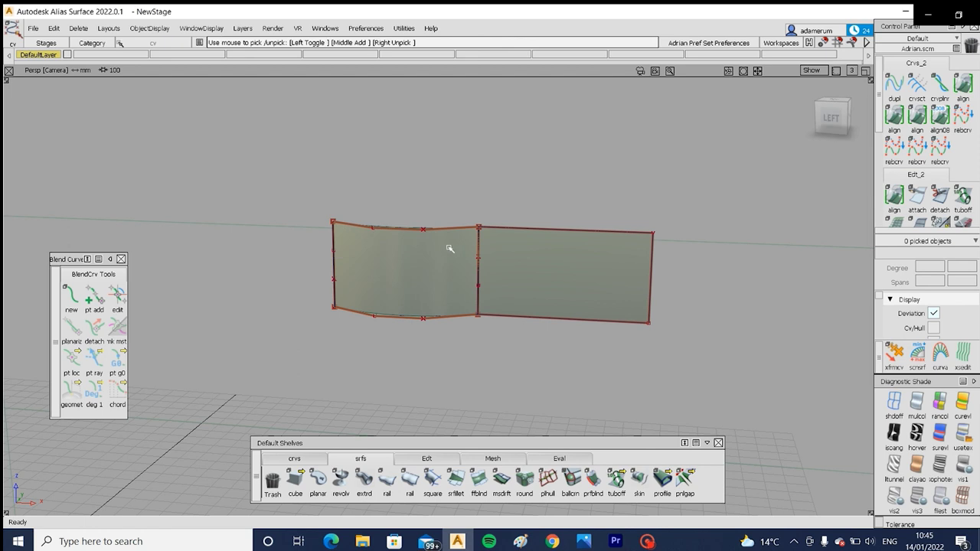
drag(503, 265, 504, 265)
drag(459, 265, 508, 296)
drag(298, 238, 345, 266)
mouse_move(320, 259)
mouse_down()
mouse_move(370, 298)
mouse_move(396, 350)
mouse_move(401, 335)
mouse_move(389, 350)
mouse_move(280, 327)
mouse_up()
scroll(494, 286, up, 4)
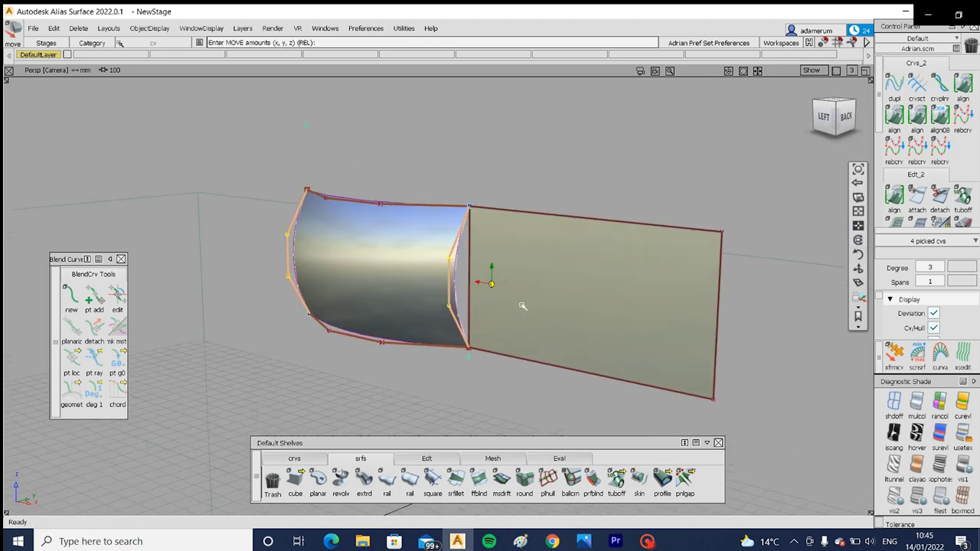
Step: Select only the flat surface and set its degree to 5 in both U and V
ctrl+shift+drag(526, 294, 530, 212)
click(504, 242)
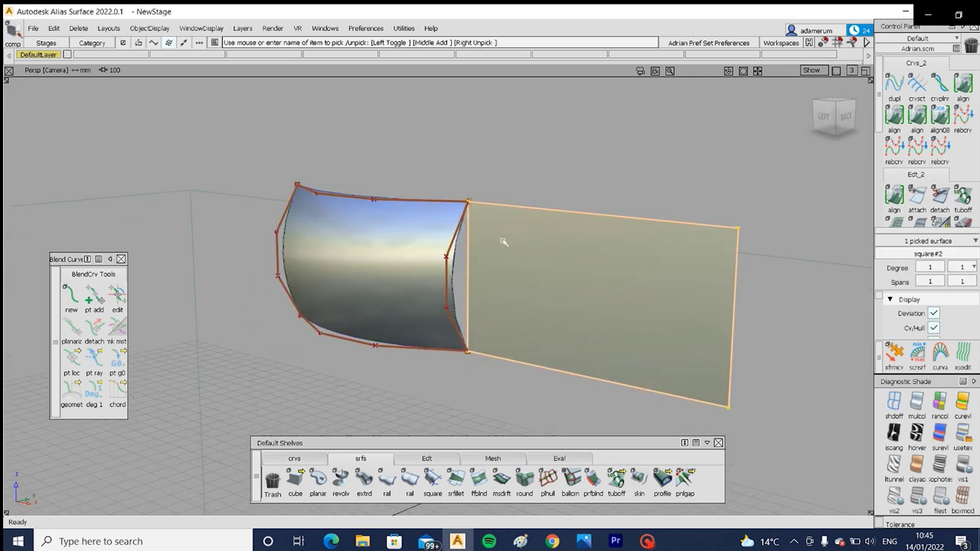
click(431, 257)
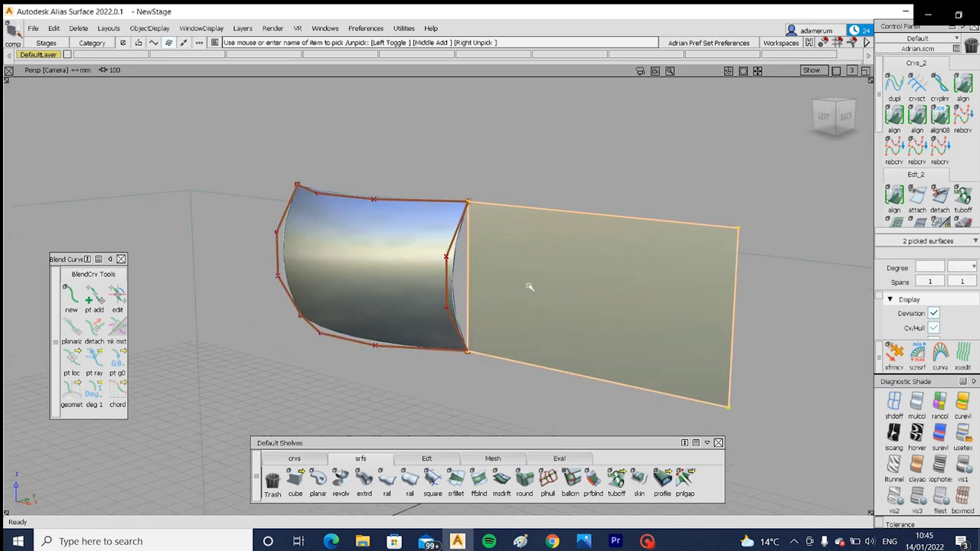
alt+shift+drag(529, 286, 522, 337)
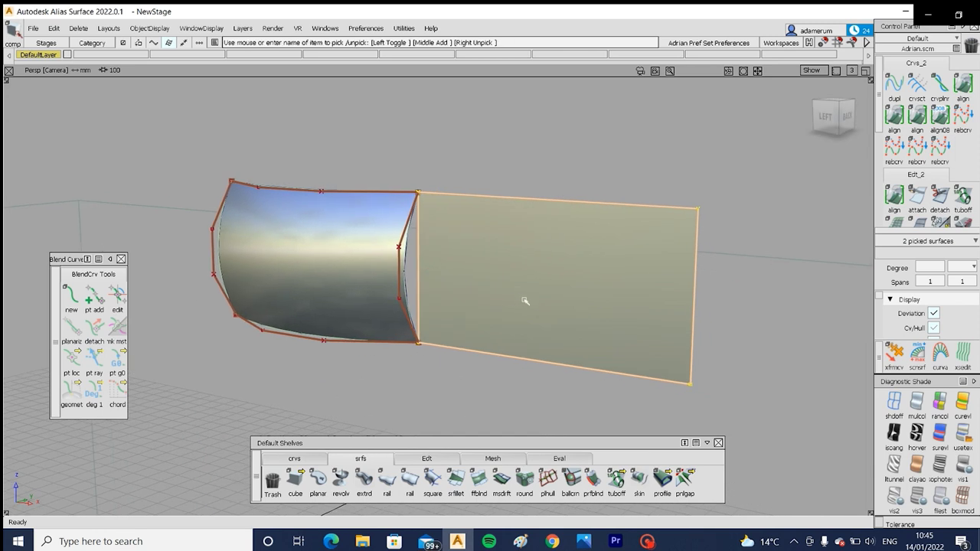
click(500, 307)
click(663, 300)
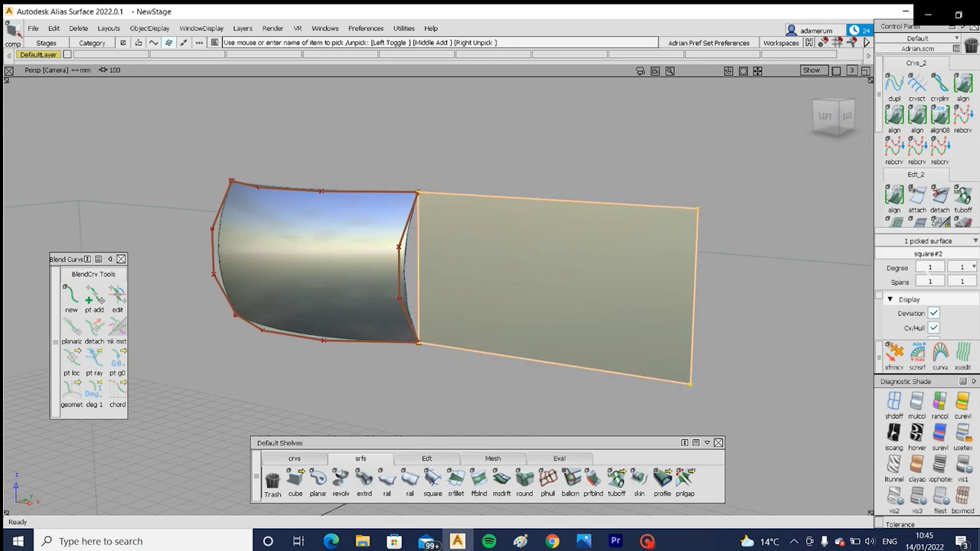
click(942, 268)
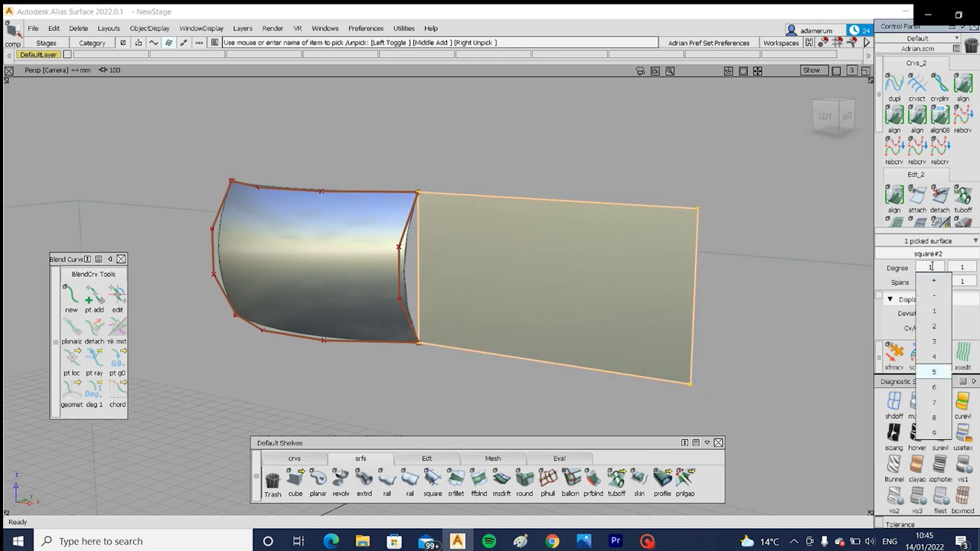
click(937, 372)
click(973, 267)
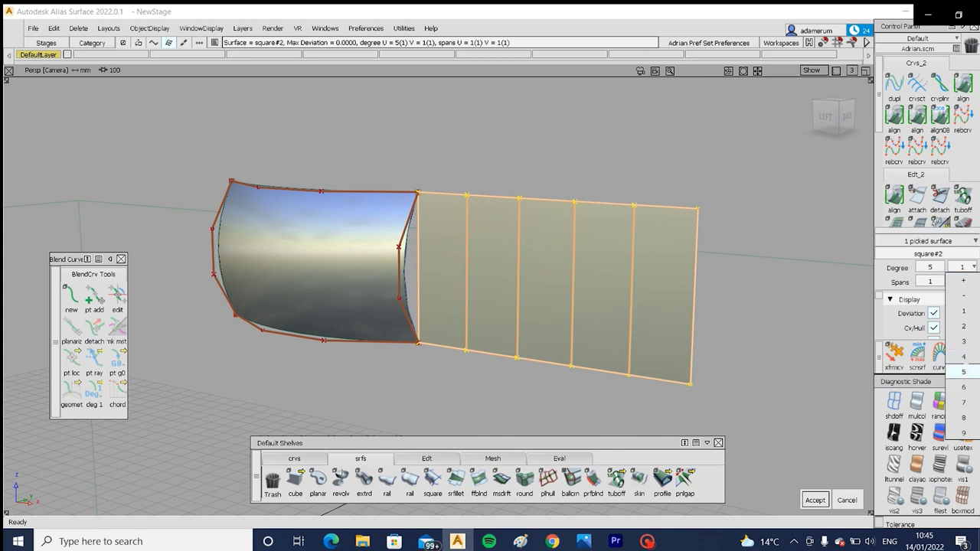
click(963, 372)
Step: Move the flat surface's four intermediate CVs along the shared side, one by one, to follow the curved surface's bowed edge
ctrl+shift+drag(467, 318, 452, 281)
ctrl+shift+drag(444, 242, 348, 240)
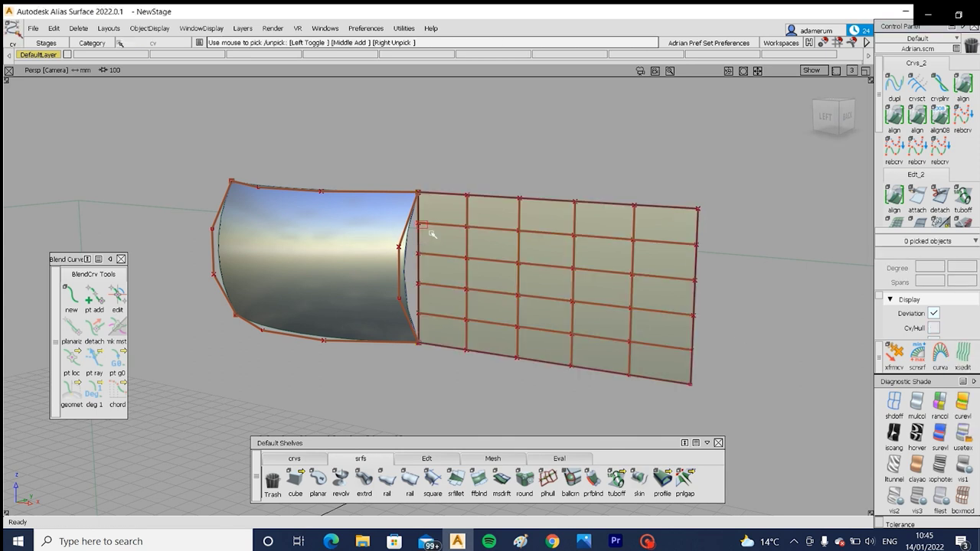
click(419, 223)
mouse_move(417, 250)
ctrl+shift+mouse_down()
mouse_move(420, 282)
mouse_move(414, 236)
ctrl+shift+mouse_up()
middle_drag(431, 247, 422, 248)
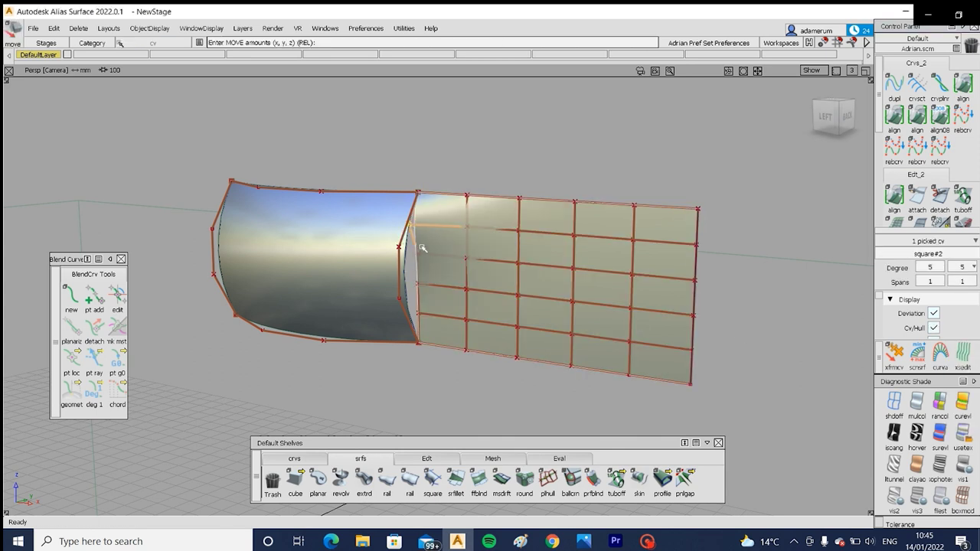
ctrl+alt+drag(404, 257, 407, 310)
click(417, 283)
click(416, 313)
alt+shift+right_drag(465, 329, 435, 261)
alt+shift+drag(435, 261, 416, 258)
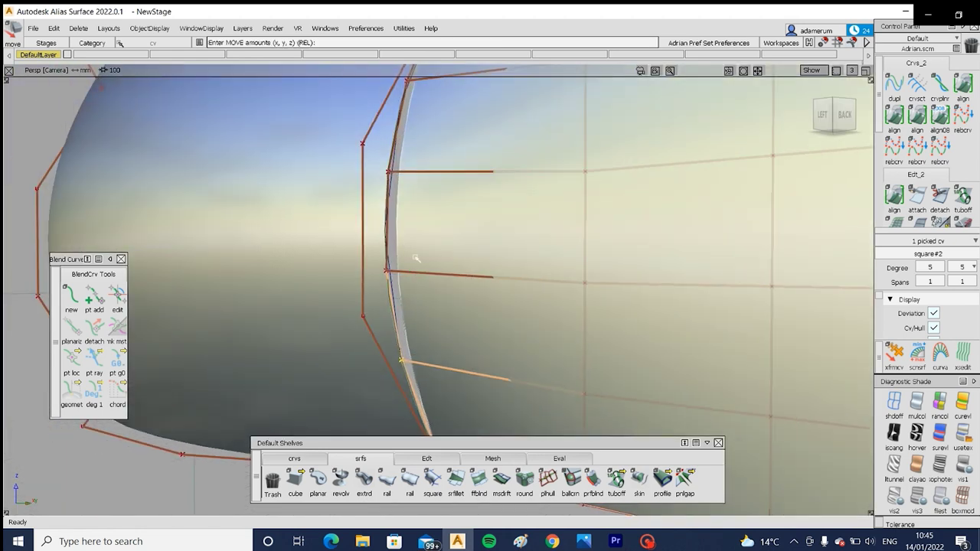
Step: Select the curved surface, display its CVs and hulls, and compare them with the neighbouring surface's CVs along the shared edge
alt+shift+right_drag(416, 258, 420, 334)
ctrl+shift+drag(394, 304, 390, 306)
click(391, 307)
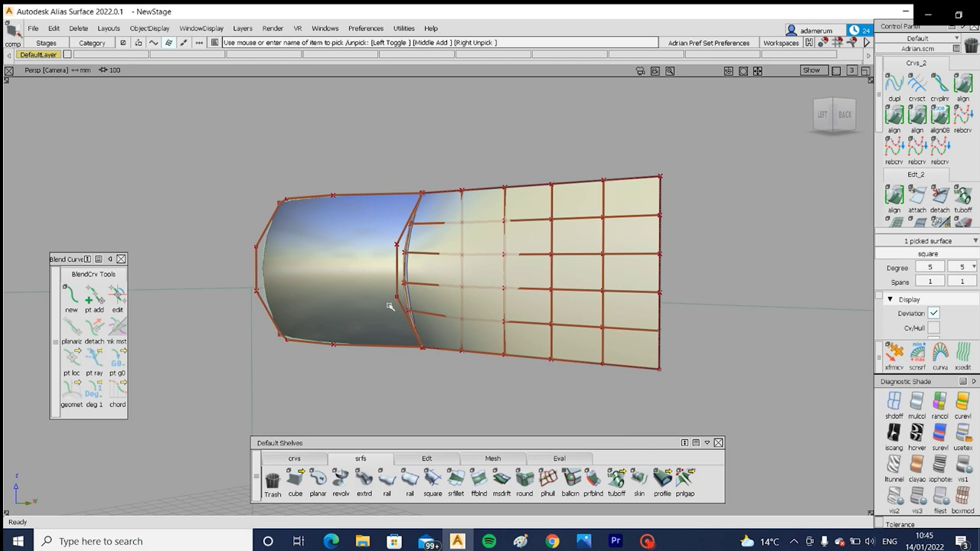
alt+shift+right_drag(394, 305, 447, 285)
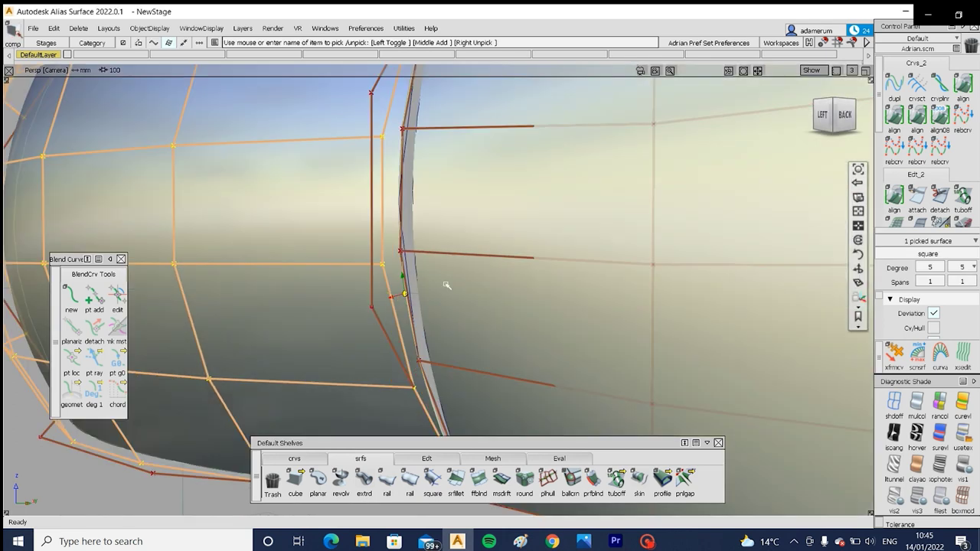
scroll(446, 285, down, 5)
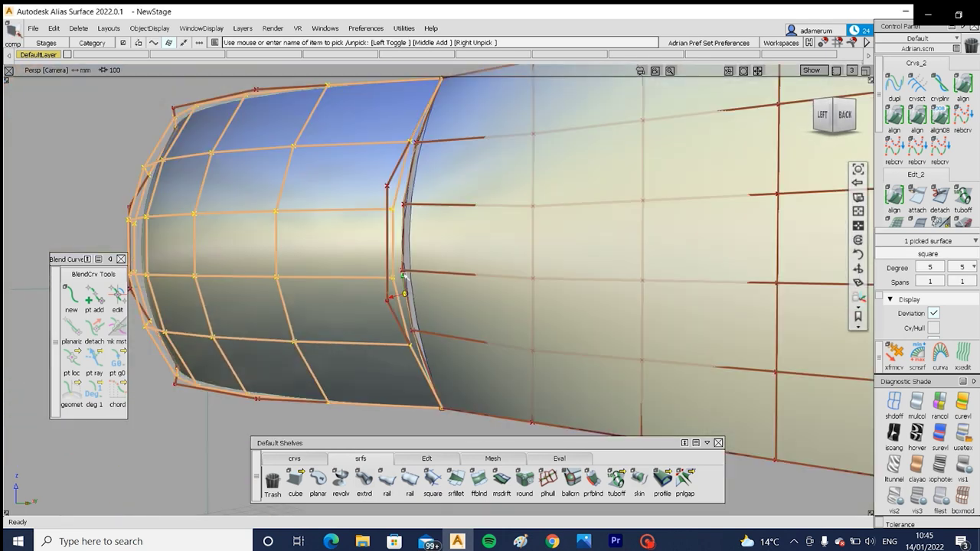
click(402, 271)
mouse_move(421, 296)
ctrl+shift+mouse_down()
mouse_move(408, 274)
mouse_move(376, 278)
mouse_move(418, 279)
ctrl+shift+mouse_up()
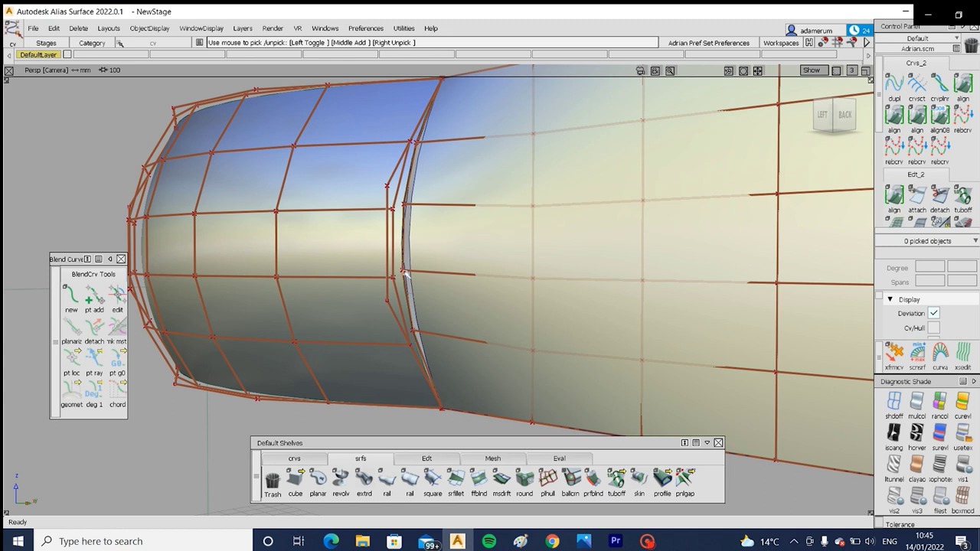
click(403, 271)
ctrl+shift+middle_drag(411, 300, 407, 284)
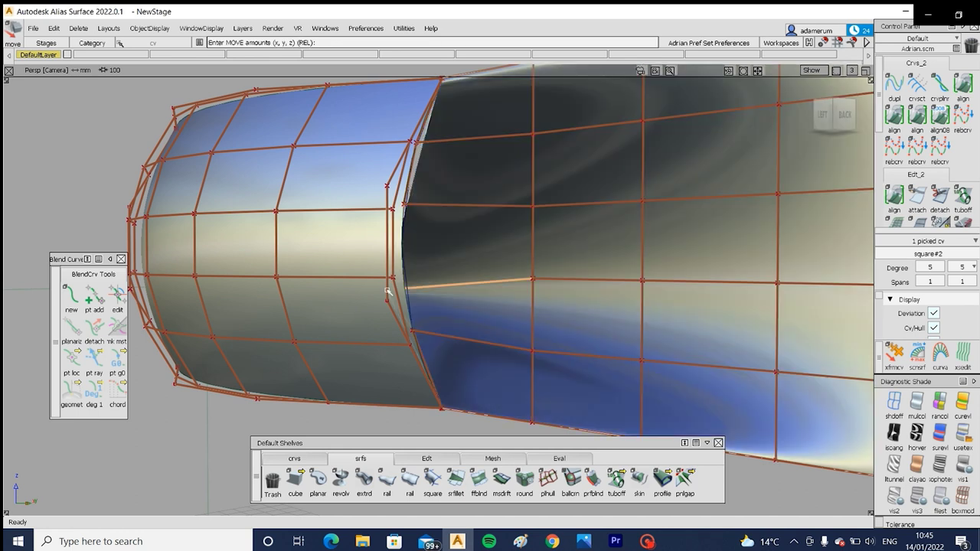
key(ctrl+z)
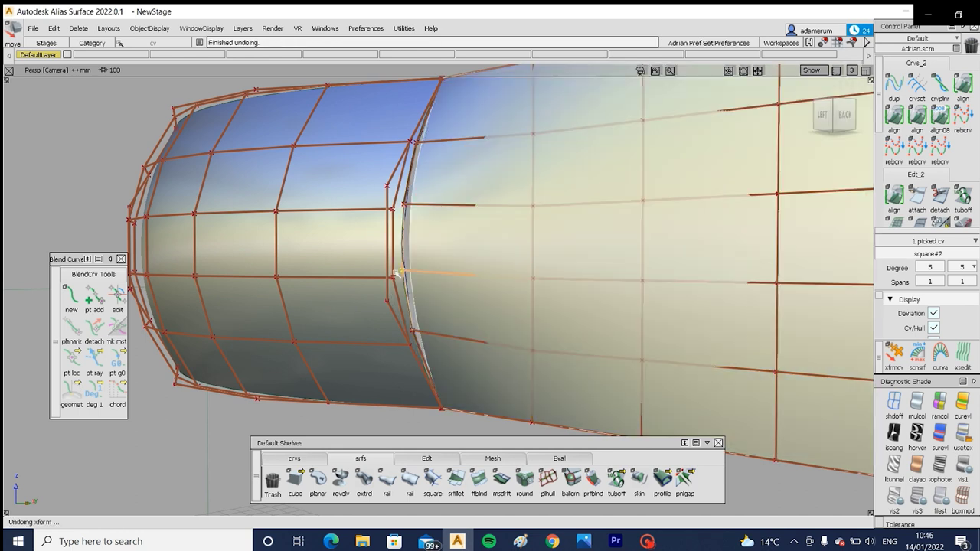
middle_drag(396, 274, 354, 278)
alt+shift+drag(355, 278, 462, 299)
key(ctrl+z)
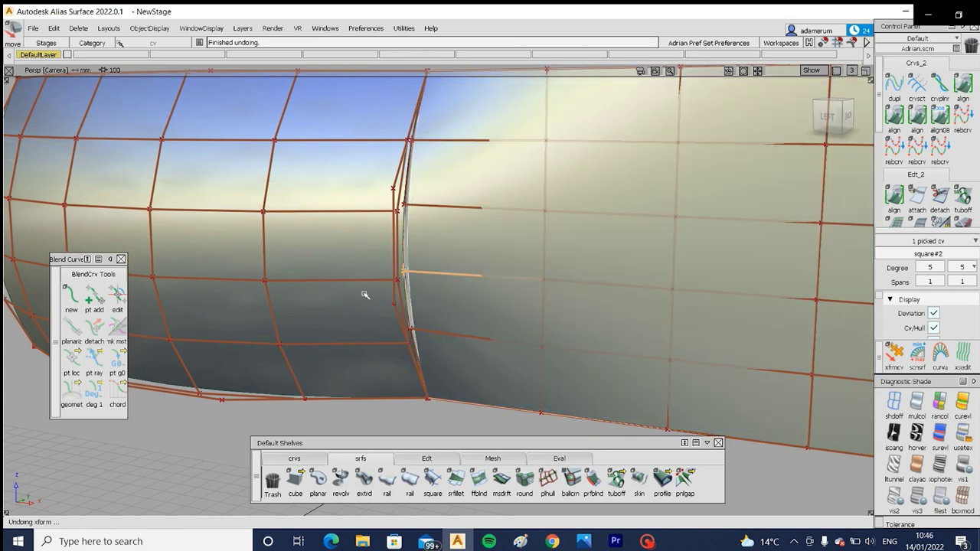
Step: Try to snap the lower-middle edge CV of the flatter surface onto the matching edge CV of the curved surface
alt+shift+drag(365, 291, 598, 296)
ctrl+shift+click(371, 337)
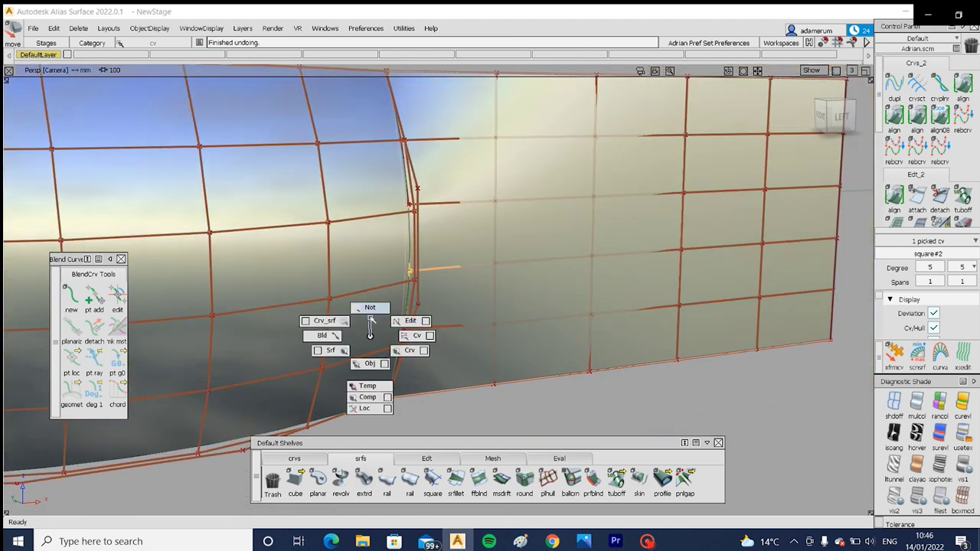
ctrl+shift+drag(371, 315, 371, 309)
ctrl+shift+drag(353, 293, 420, 278)
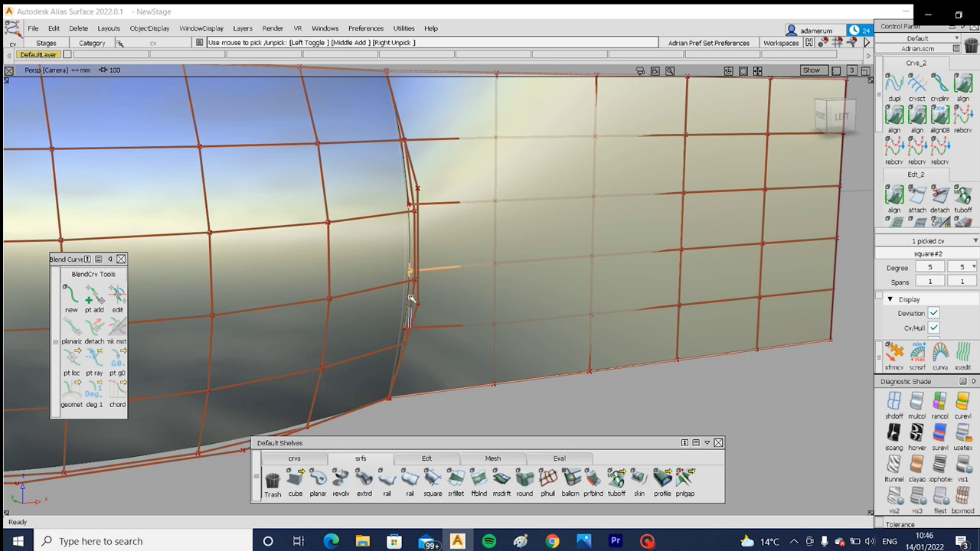
ctrl+shift+middle_drag(411, 298, 414, 286)
drag(413, 288, 413, 290)
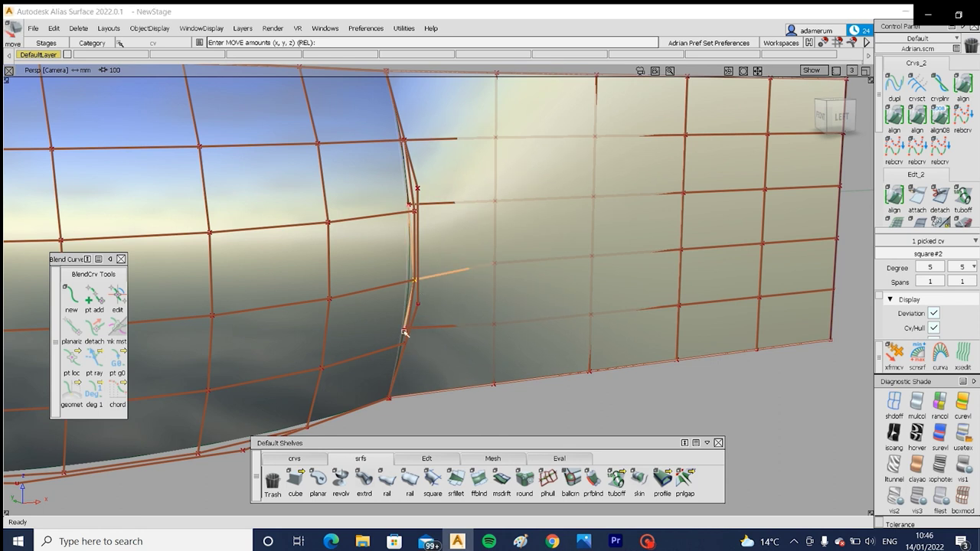
Step: Snap the flatter surface's lowest inner edge CV onto the corresponding CV of the curved surface
mouse_move(404, 331)
ctrl+shift+mouse_down()
mouse_move(406, 306)
mouse_move(410, 330)
ctrl+shift+mouse_up()
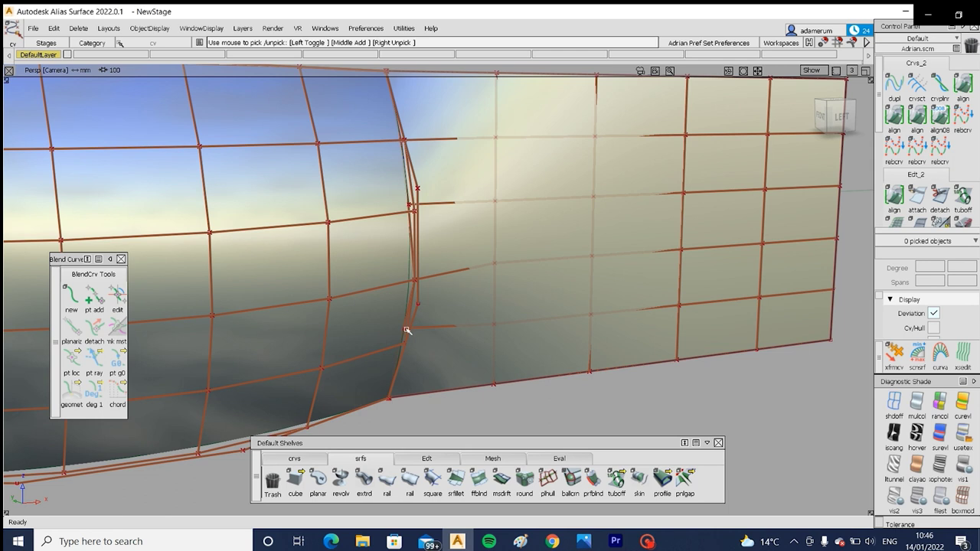
click(406, 331)
ctrl+shift+middle_drag(394, 385, 395, 353)
drag(396, 345, 396, 356)
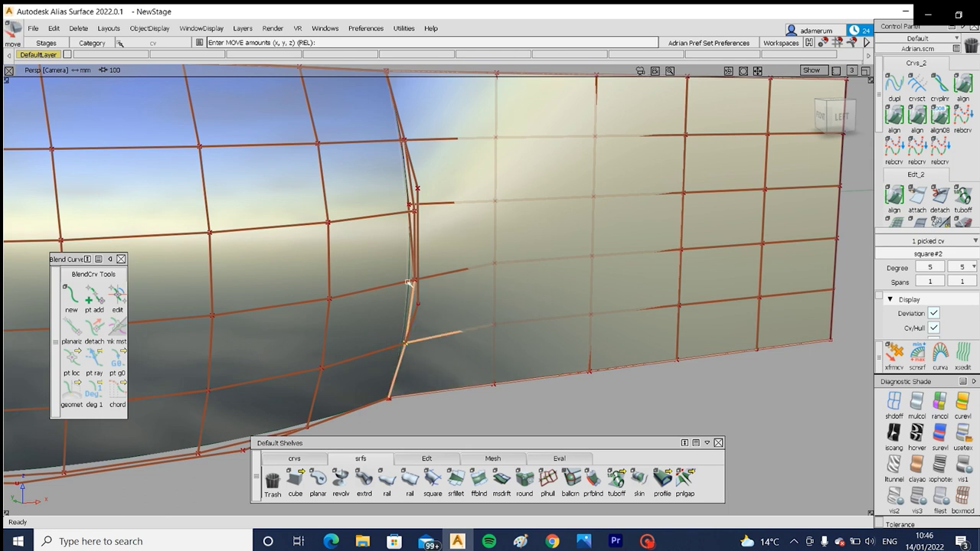
Step: Snap the flatter surface's upper-middle edge CV onto the corresponding CV of the curved surface
alt+shift+middle_drag(409, 283, 412, 367)
ctrl+shift+drag(421, 386, 416, 321)
click(413, 326)
alt+shift+middle_drag(426, 360, 429, 332)
ctrl+shift+drag(425, 343, 427, 325)
ctrl+shift+middle_drag(426, 343, 426, 322)
ctrl+click(423, 308)
Step: Snap the flatter surface's uppermost inner edge CV onto the corresponding CV of the curved surface
ctrl+shift+drag(407, 317, 393, 244)
alt+shift+right_drag(403, 217, 306, 243)
alt+shift+drag(306, 242, 237, 254)
ctrl+shift+drag(370, 256, 371, 294)
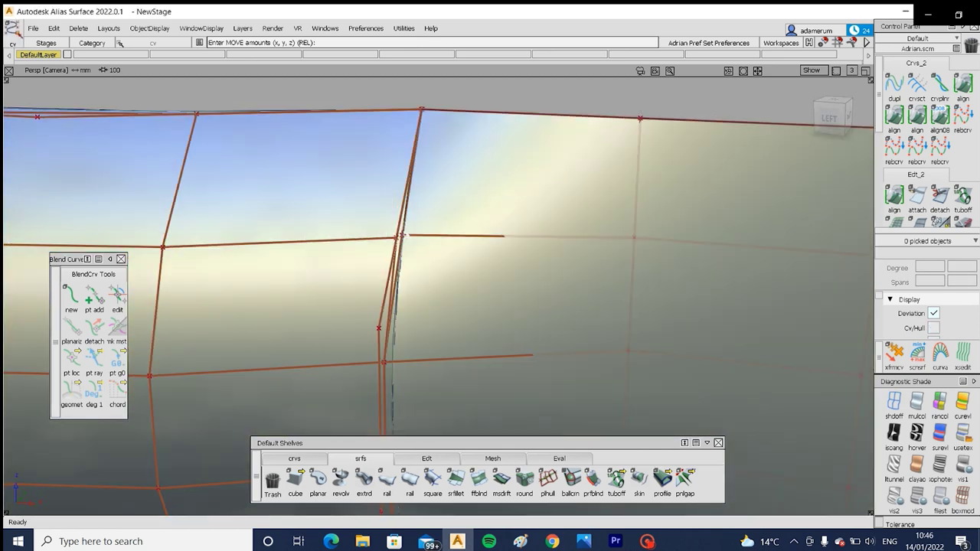
click(402, 236)
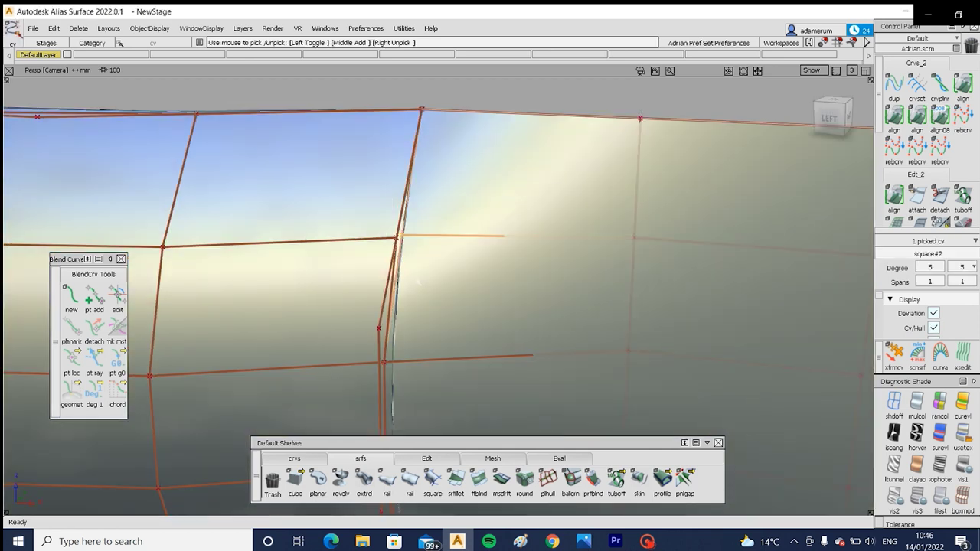
ctrl+shift+middle_drag(415, 281, 415, 257)
ctrl+click(398, 240)
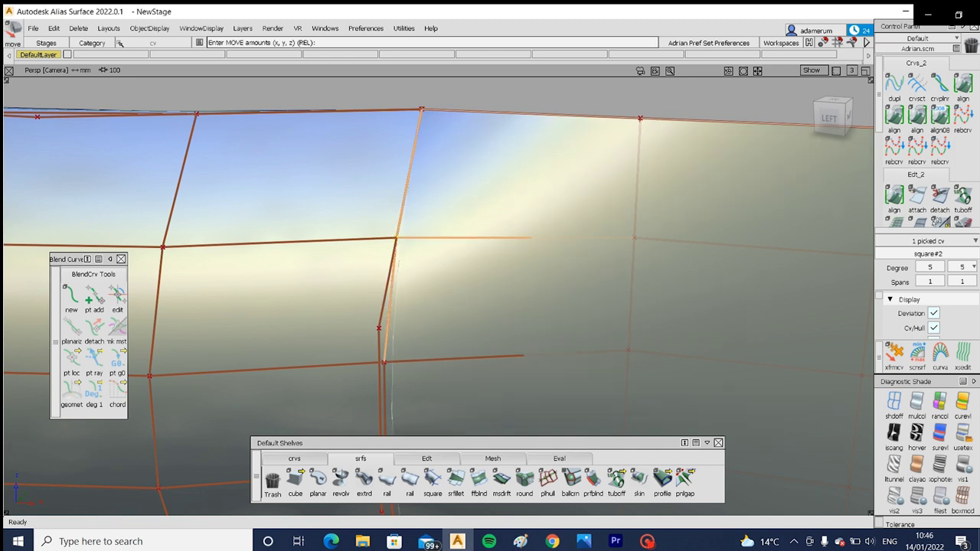
Step: Undo all the manual CV moves along the shared surface edge
alt+shift+right_drag(490, 267, 459, 270)
alt+shift+drag(459, 270, 478, 262)
alt+shift+right_drag(478, 261, 503, 297)
key(ctrl+z)
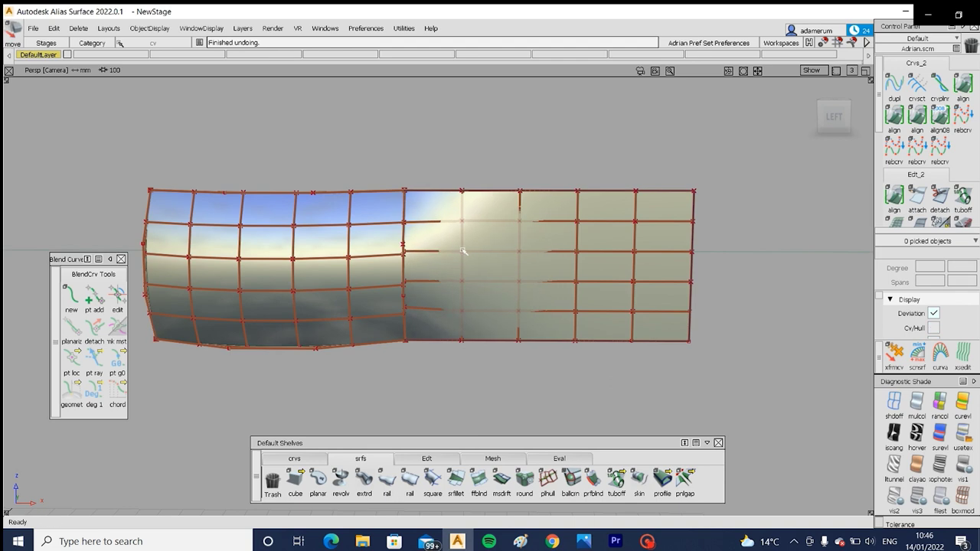
Step: Align the flatter surface's adjoining edge to the curved surface's edge with G0 continuity and Edge alignment type
alt+shift+drag(438, 265, 462, 287)
alt+shift+right_drag(461, 287, 394, 323)
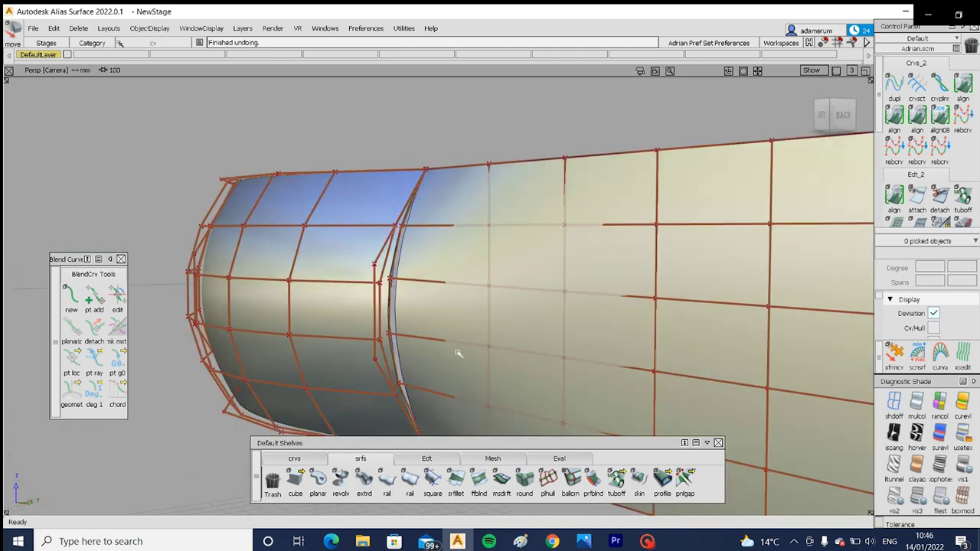
alt+shift+drag(458, 354, 401, 265)
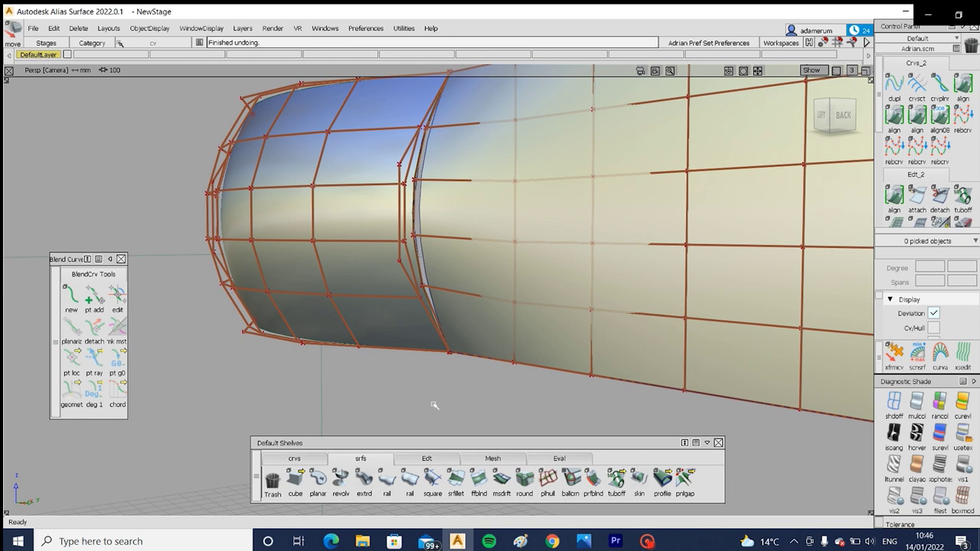
double_click(895, 115)
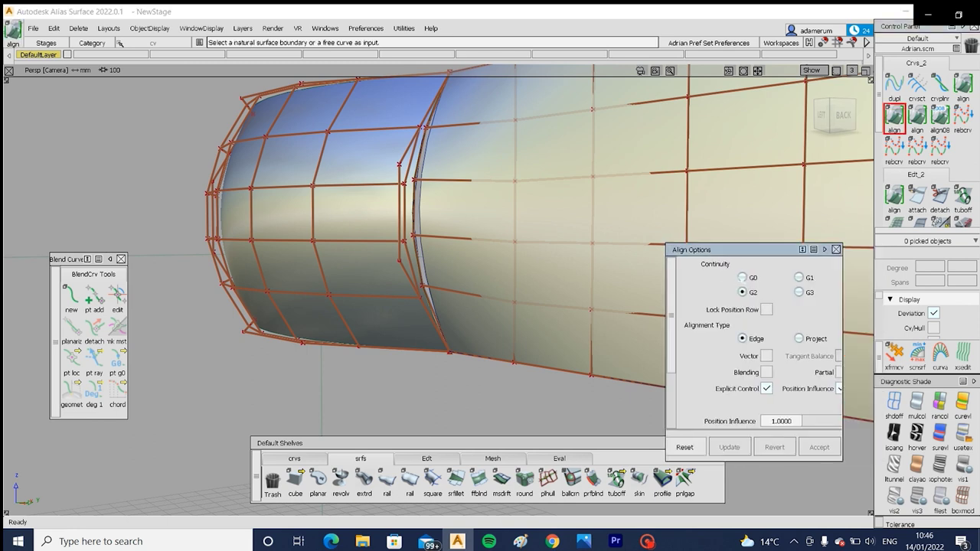
click(419, 207)
click(414, 212)
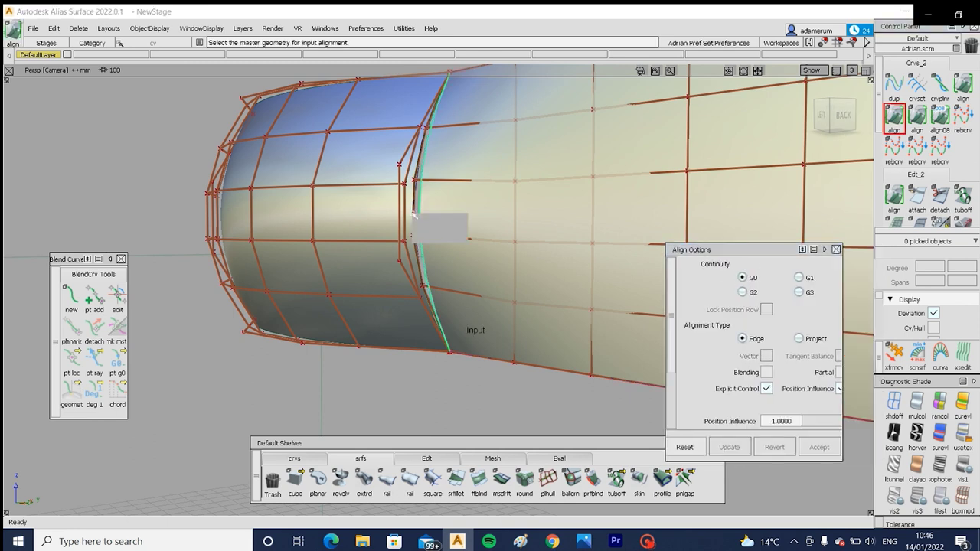
click(415, 220)
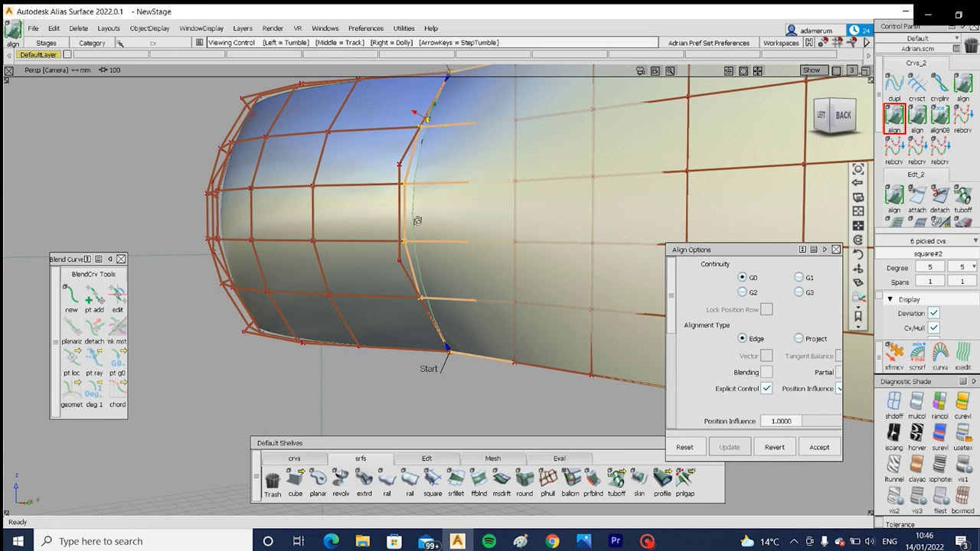
mouse_move(417, 221)
alt+shift+mouse_down()
mouse_move(390, 239)
mouse_move(435, 222)
alt+shift+mouse_up()
alt+shift+right_drag(484, 221, 429, 200)
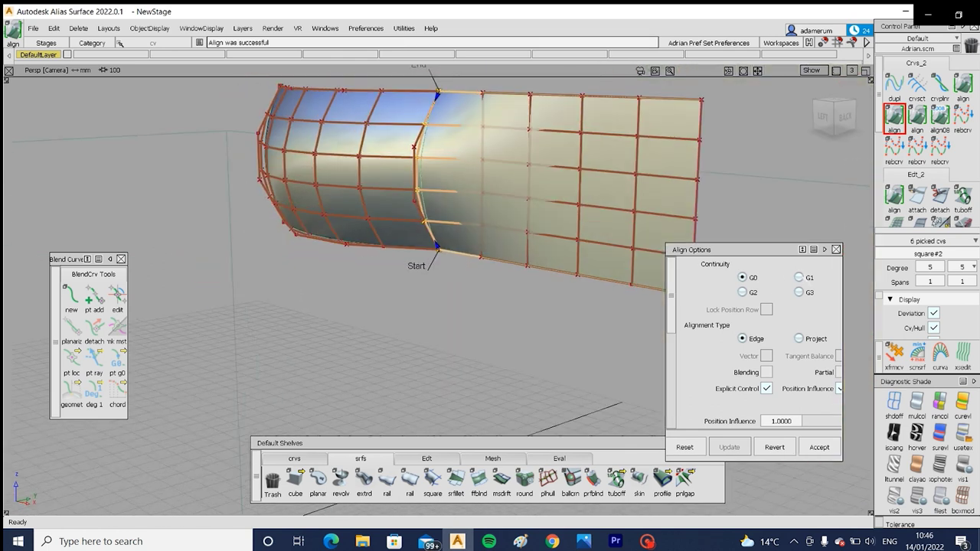
Step: Raise the surface alignment's continuity through G1 to G2 and inspect the shading across the join
click(799, 278)
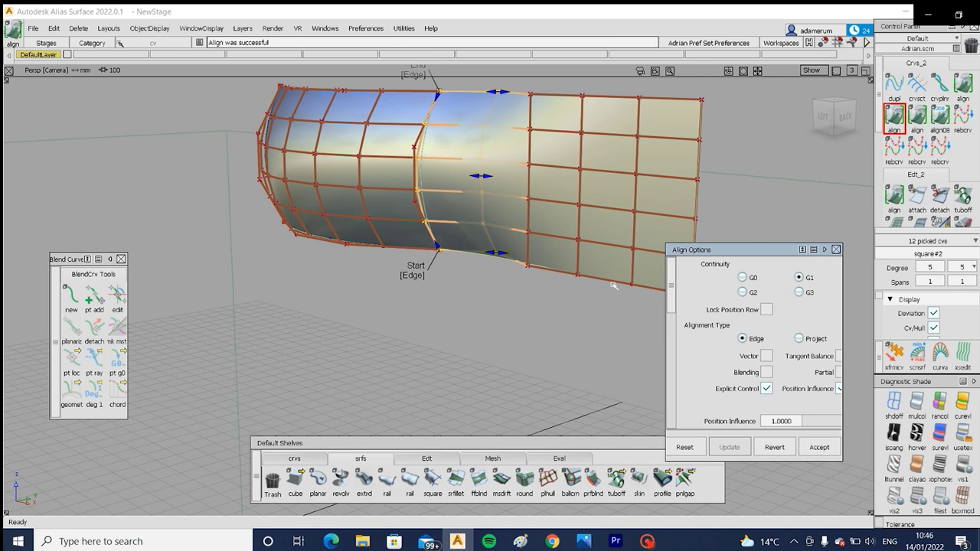
click(647, 542)
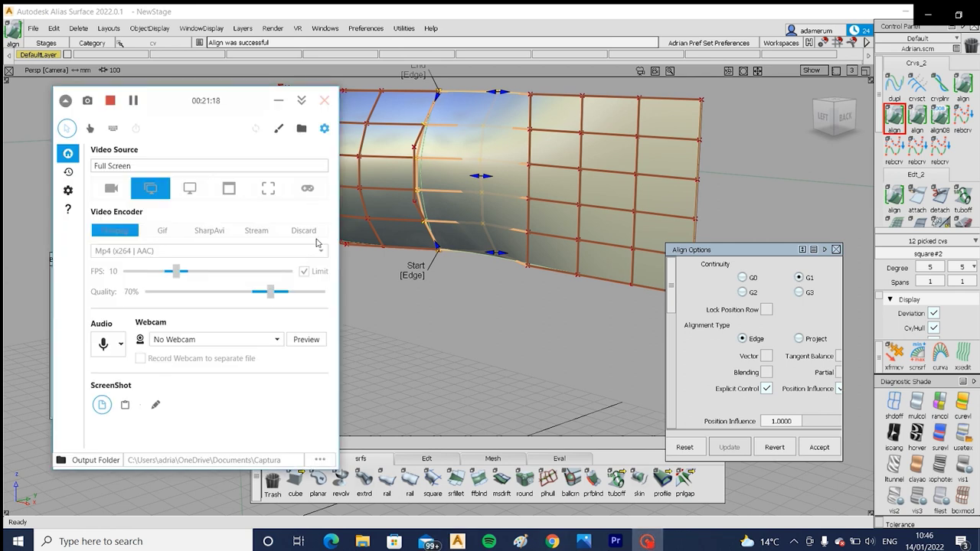
click(504, 220)
click(743, 292)
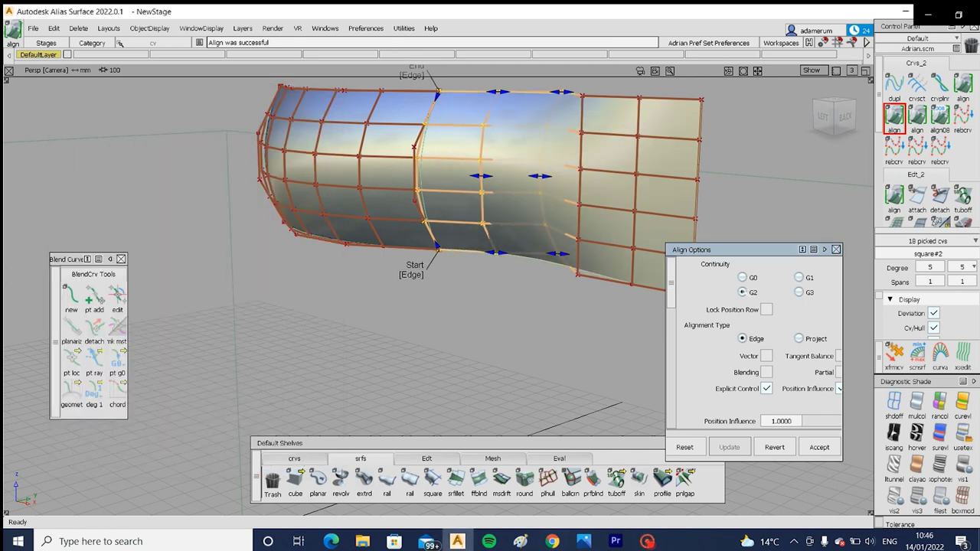
alt+shift+drag(414, 275, 499, 214)
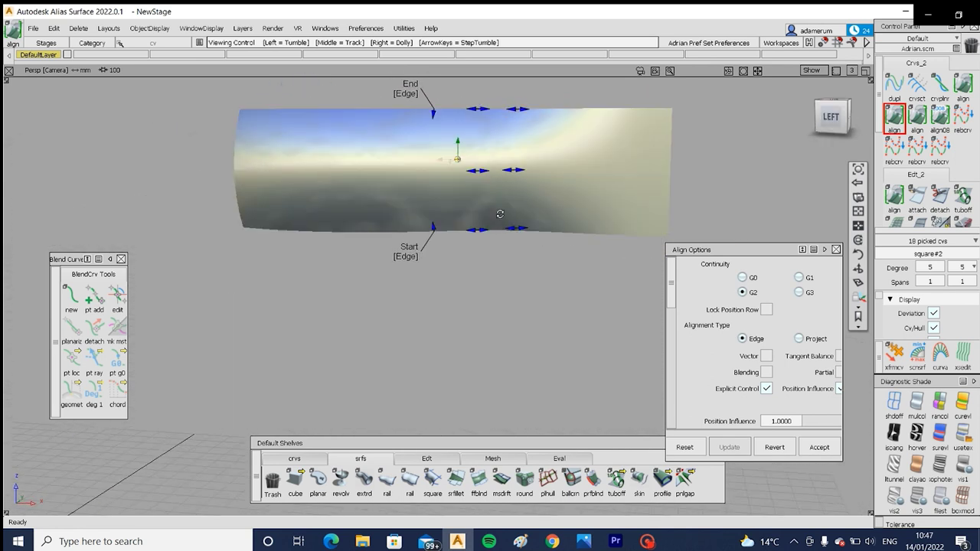
alt+shift+right_drag(500, 214, 513, 202)
key(ctrl+m)
alt+shift+drag(525, 222, 474, 318)
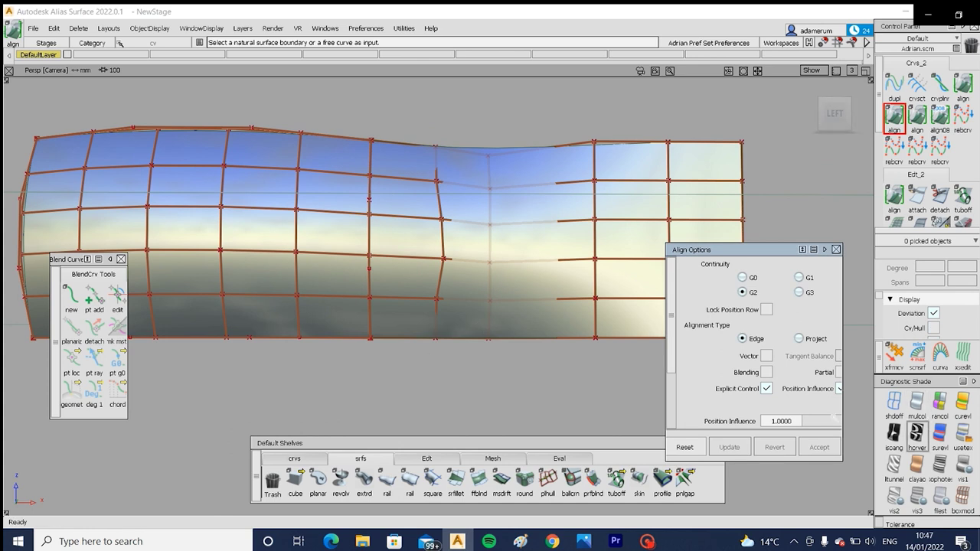
scroll(729, 458, down, 1)
click(647, 541)
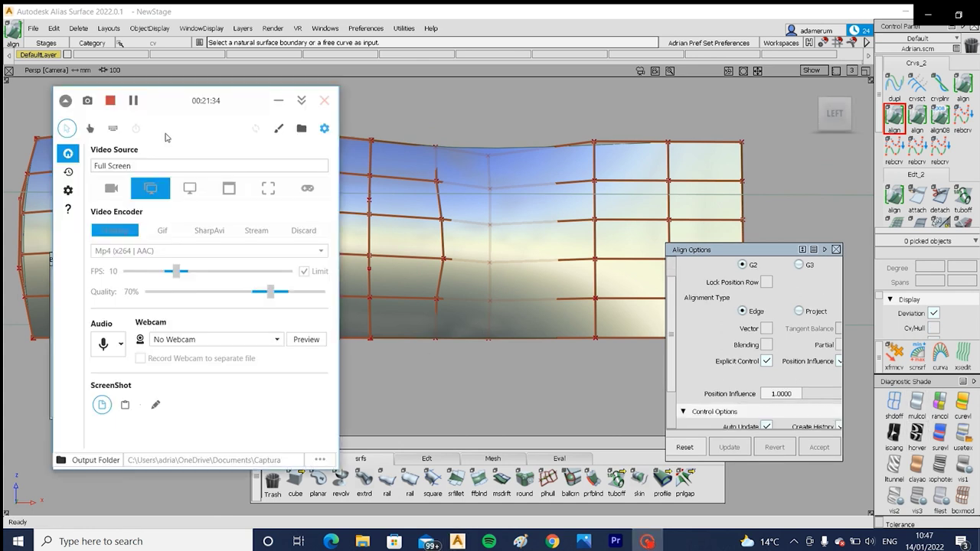
click(132, 101)
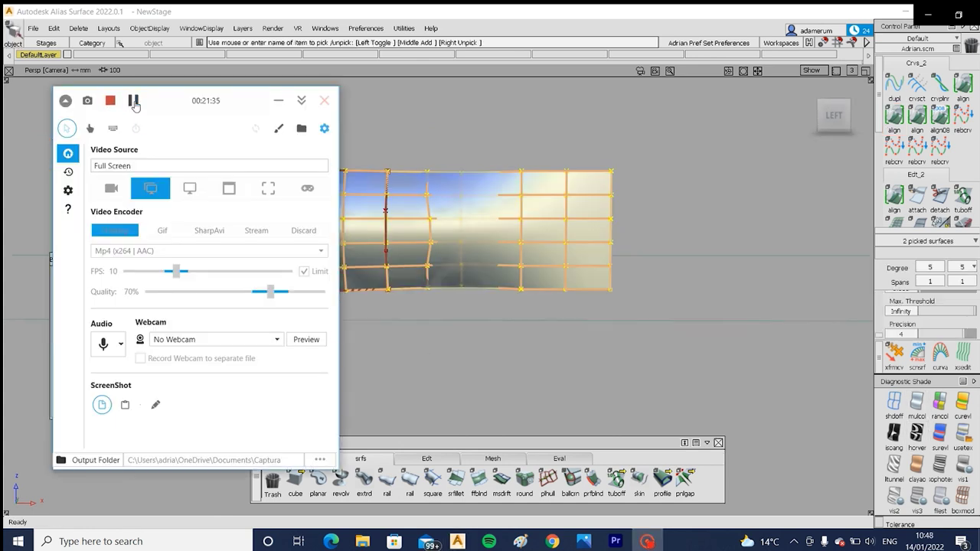
click(454, 115)
Step: Hide the CVs and hulls of the two surfaces and select both surfaces again
alt+shift+drag(526, 230, 525, 223)
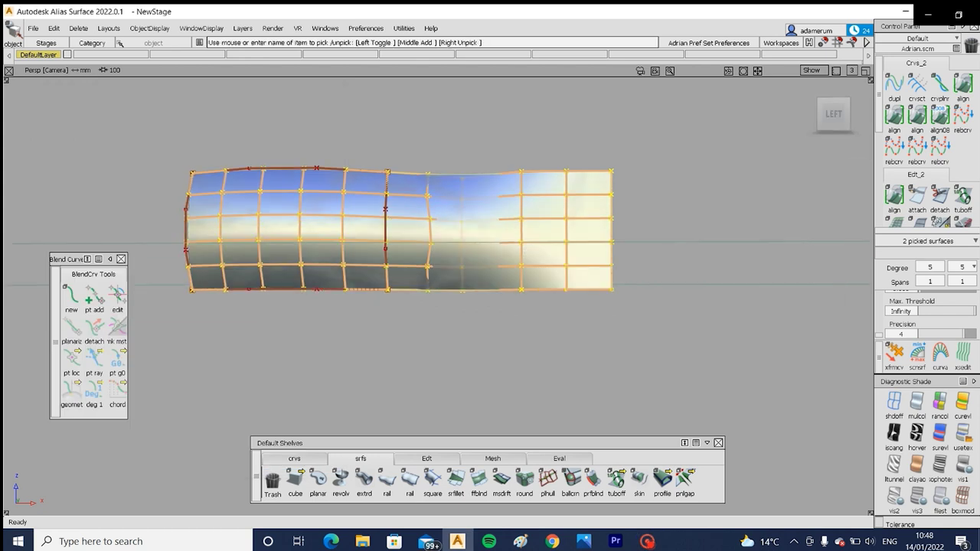
ctrl+shift+drag(488, 267, 482, 211)
mouse_move(477, 197)
ctrl+shift+mouse_down()
mouse_move(477, 225)
mouse_move(464, 213)
ctrl+shift+mouse_up()
click(460, 297)
click(464, 212)
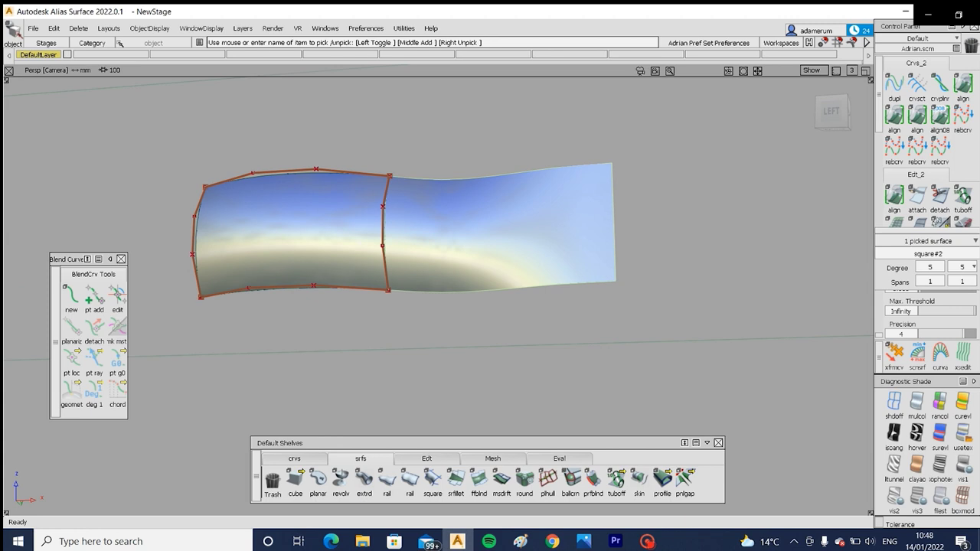
click(375, 247)
alt+shift+drag(376, 247, 365, 210)
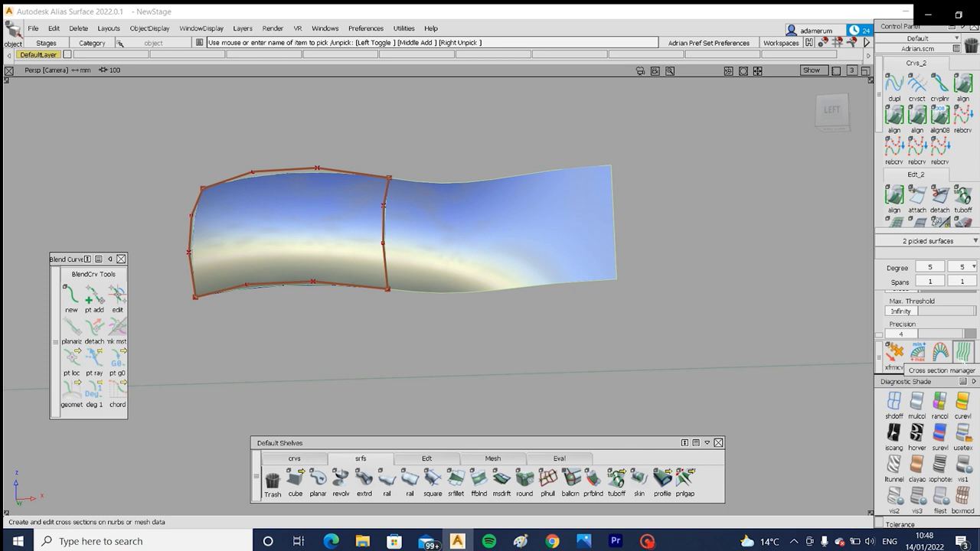
Step: Display cross sections on both surfaces in Z only, at 100 mm spacing, using the Cross Section Editor
click(962, 353)
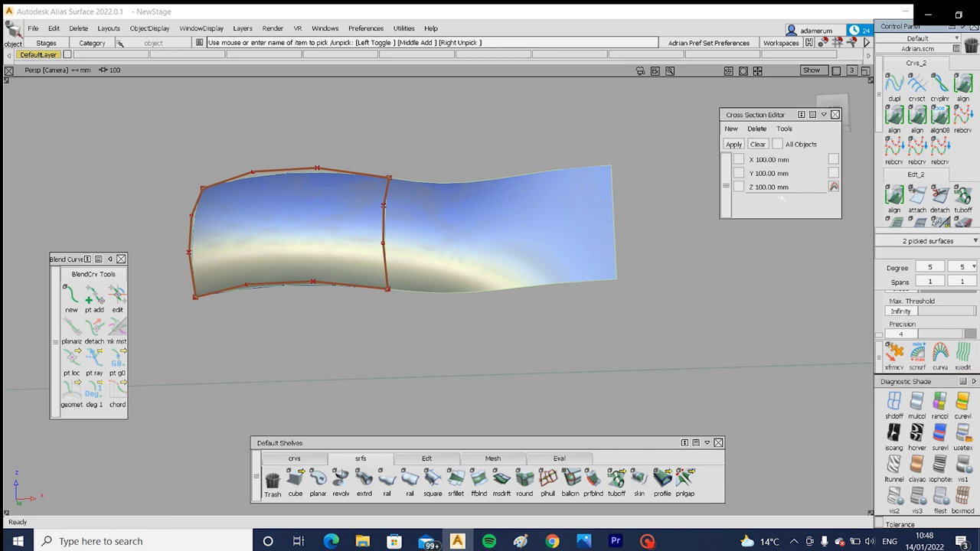
click(740, 174)
click(740, 160)
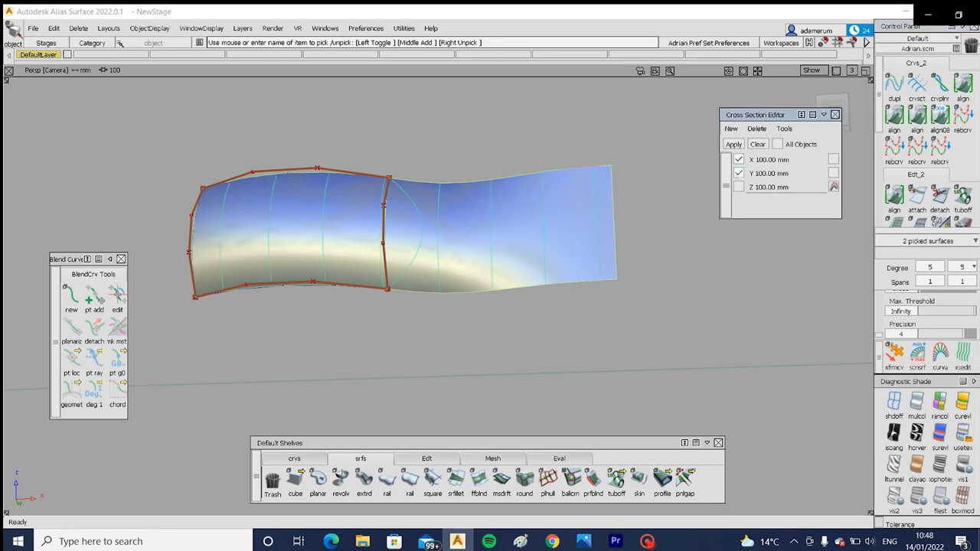
click(739, 188)
click(739, 160)
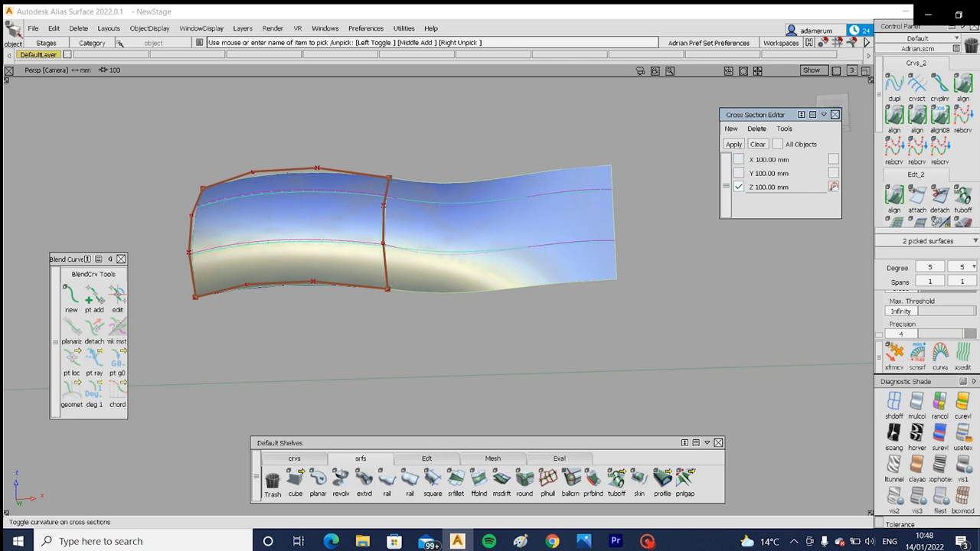
Step: Examine the curvature combs of the Z cross sections across the join between the two surfaces
alt+shift+drag(531, 278, 539, 242)
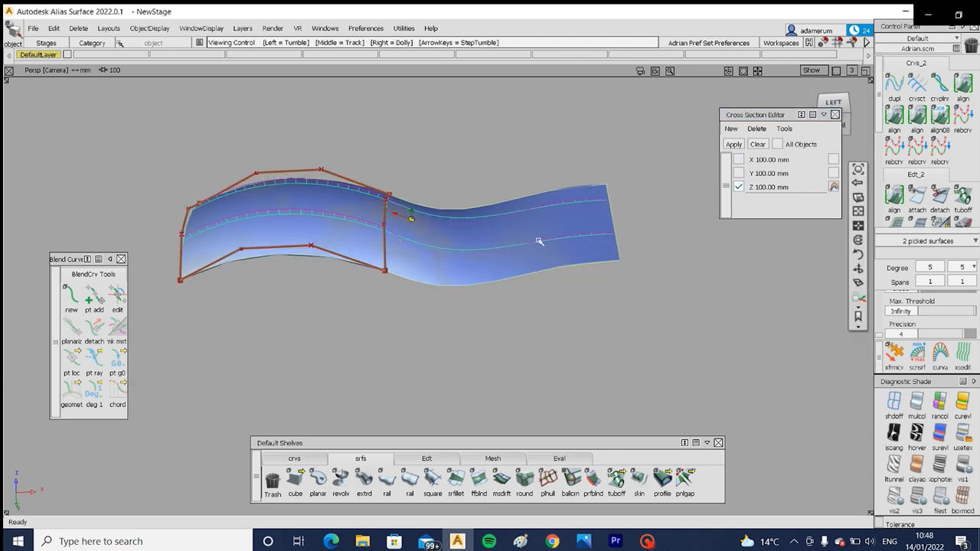
alt+shift+right_drag(539, 241, 545, 199)
alt+shift+drag(545, 199, 502, 160)
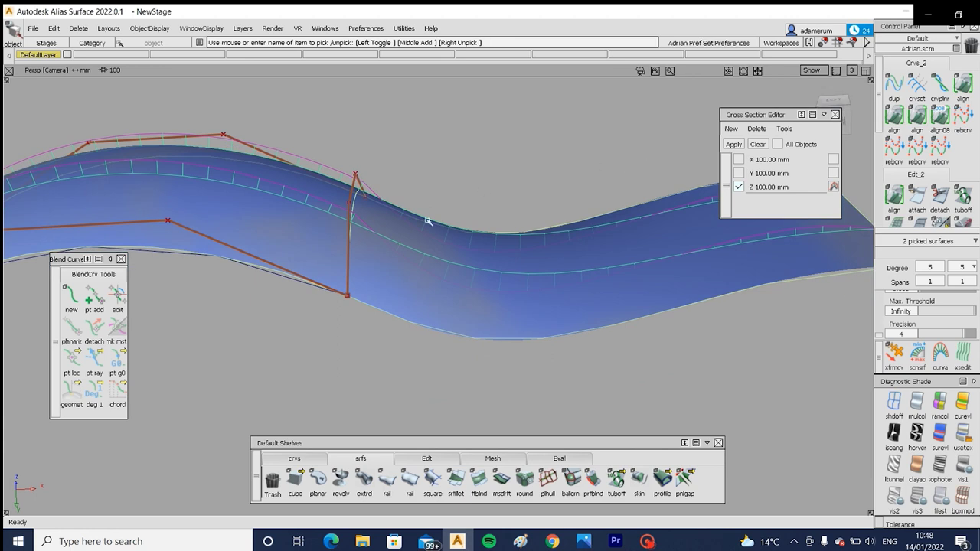
alt+shift+drag(428, 221, 341, 203)
scroll(370, 207, up, 5)
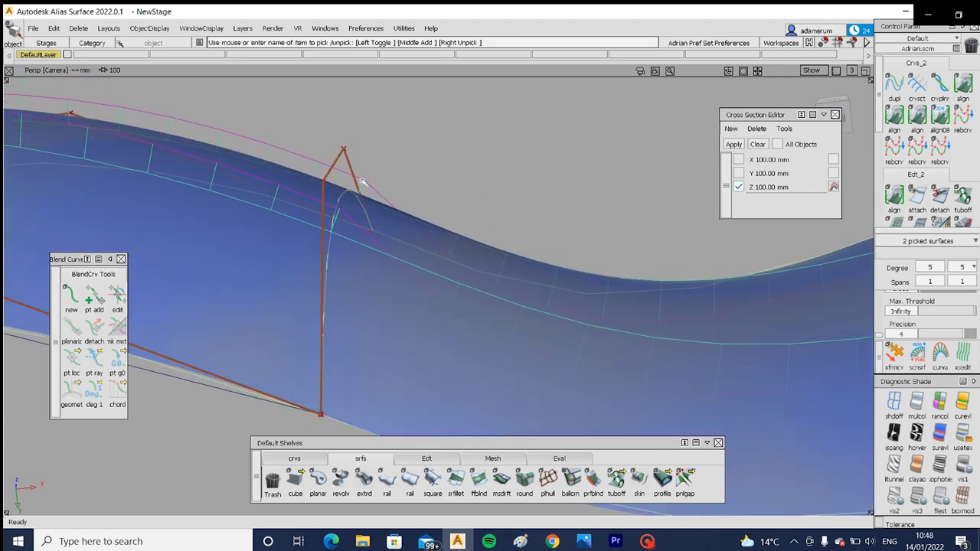
Step: Reopen the alignment of the second surface for editing and raise its continuity to G3
ctrl+shift+drag(413, 344, 419, 282)
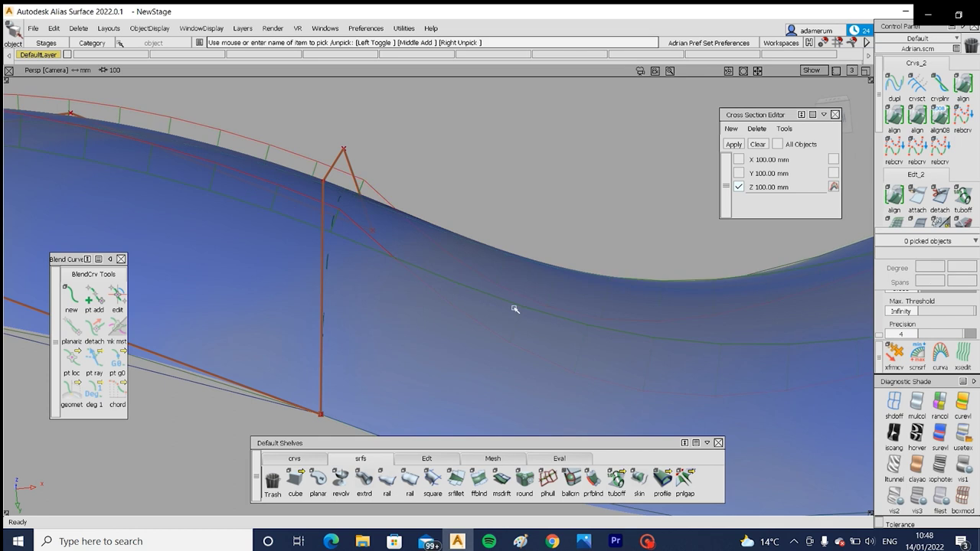
ctrl+shift+right_click(514, 308)
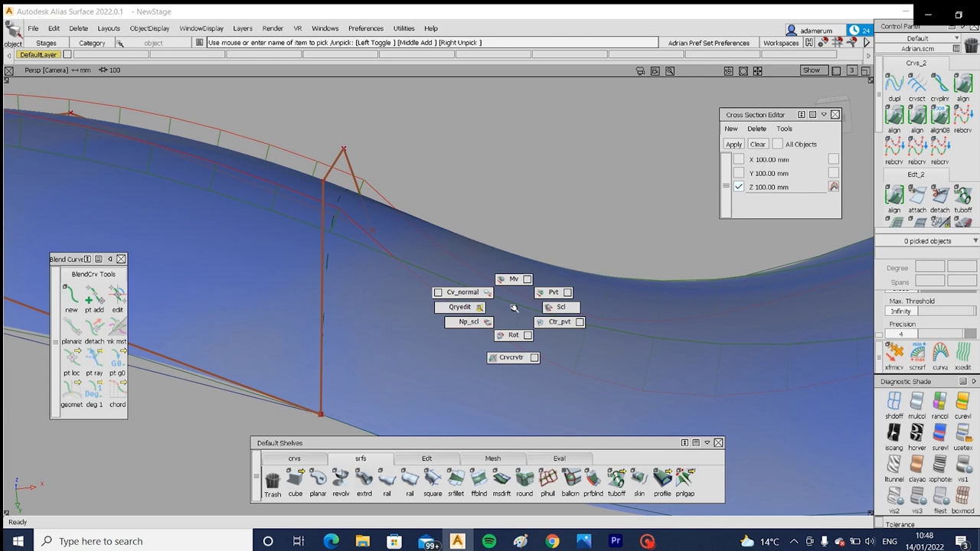
click(477, 308)
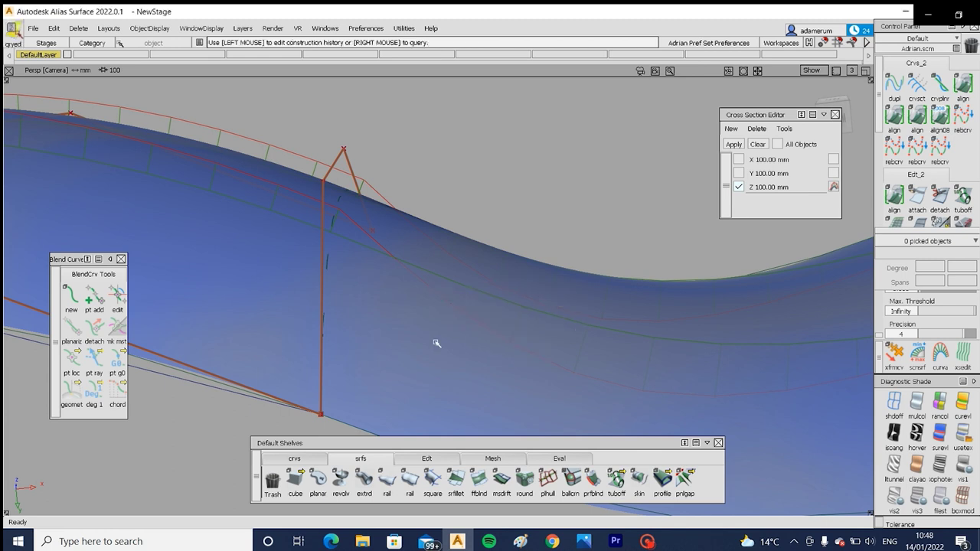
click(436, 343)
alt+shift+right_drag(470, 330, 471, 357)
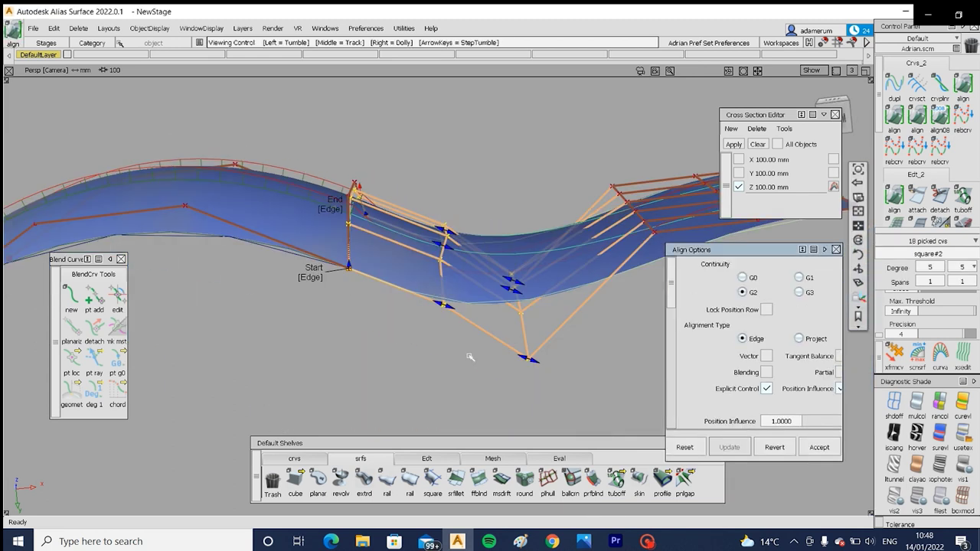
alt+shift+middle_drag(471, 356, 325, 376)
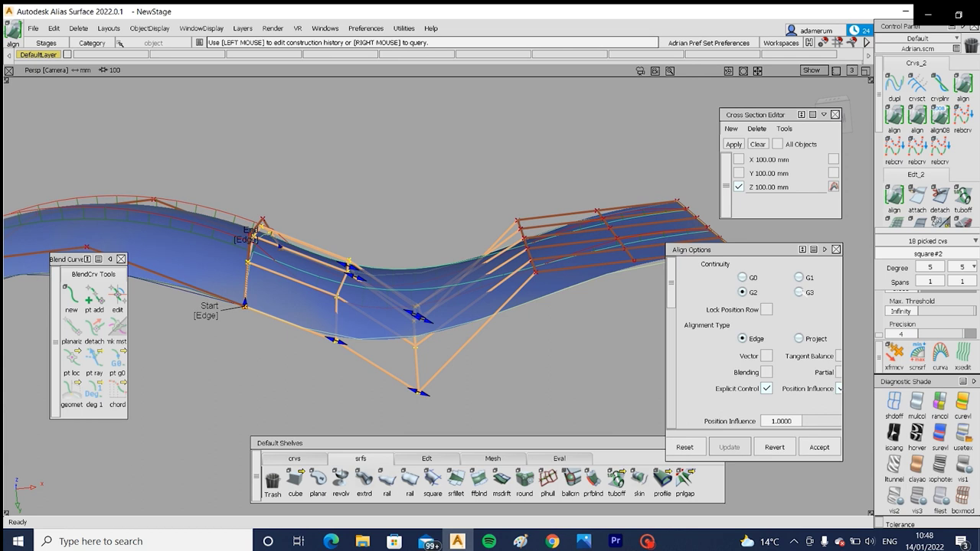
click(799, 293)
alt+shift+drag(413, 299, 379, 231)
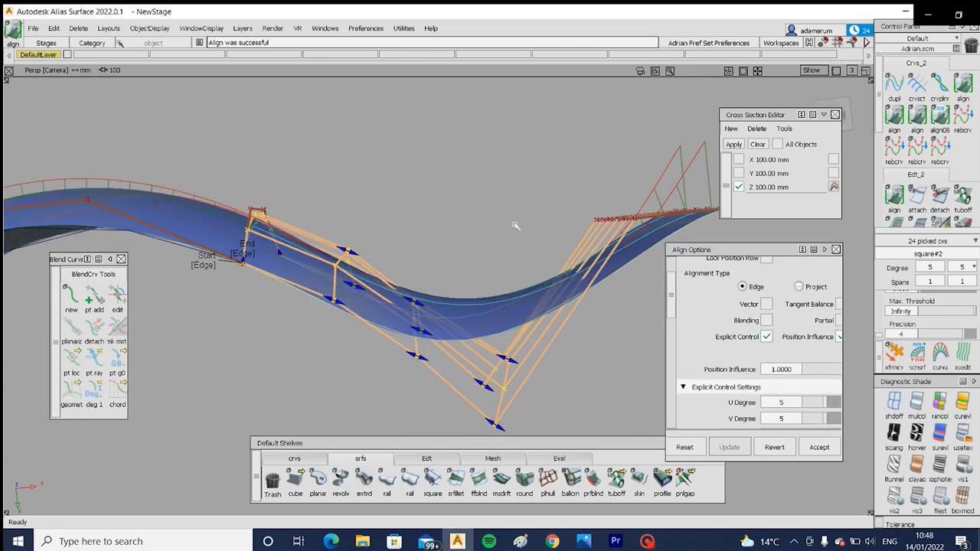
Step: Set the explicit U degree of the aligned surface to 7 and inspect the result
scroll(694, 309, down, 1)
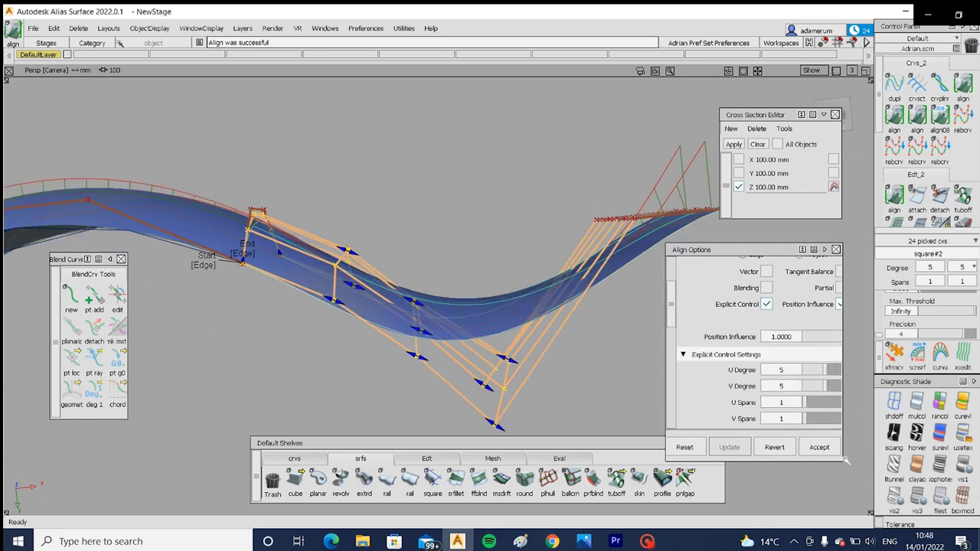
drag(839, 460, 858, 494)
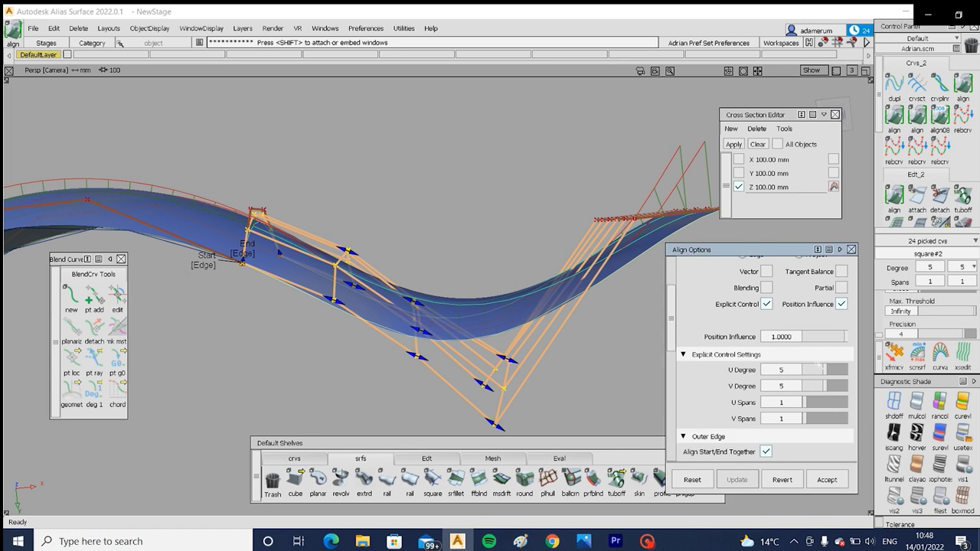
key(Return)
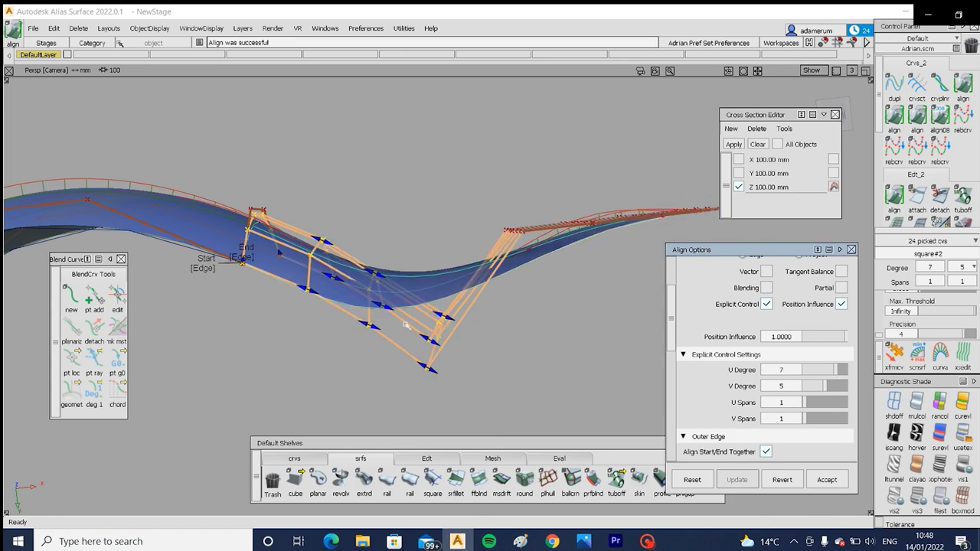
mouse_move(432, 275)
alt+shift+mouse_down()
mouse_move(465, 278)
mouse_move(377, 317)
mouse_move(470, 376)
mouse_move(478, 329)
mouse_move(445, 226)
mouse_move(438, 334)
mouse_move(432, 263)
mouse_move(394, 430)
mouse_move(416, 274)
alt+shift+mouse_up()
alt+shift+drag(400, 311, 153, 242)
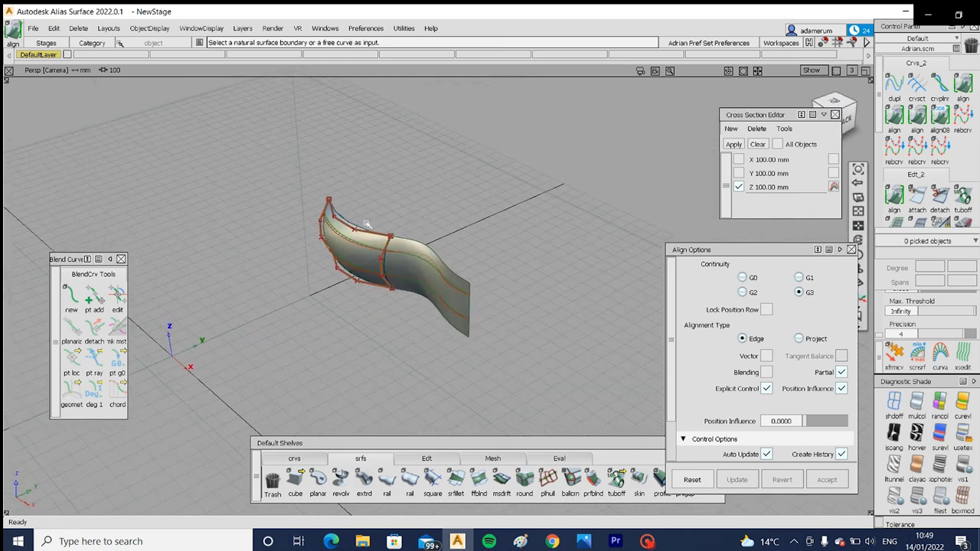
Step: Select both surfaces and move them together along Y, clear of the original boundary curves
ctrl+shift+click(378, 206)
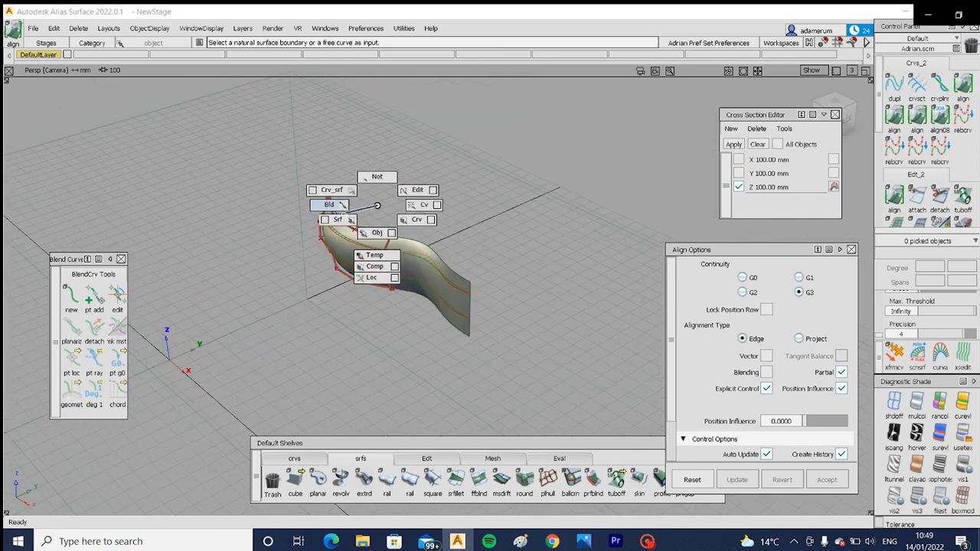
ctrl+shift+drag(347, 213, 342, 220)
drag(423, 331, 421, 332)
alt+shift+drag(457, 300, 326, 281)
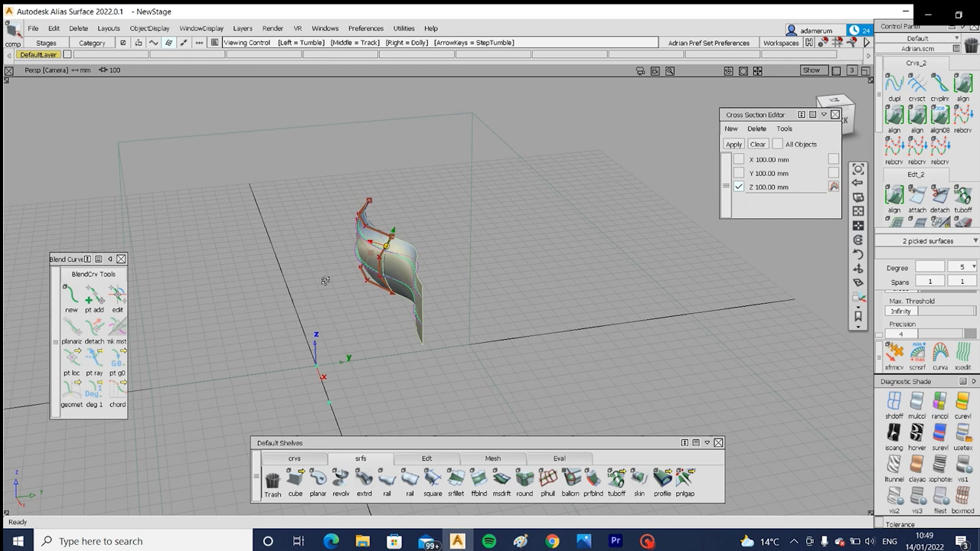
ctrl+shift+middle_drag(383, 299, 413, 296)
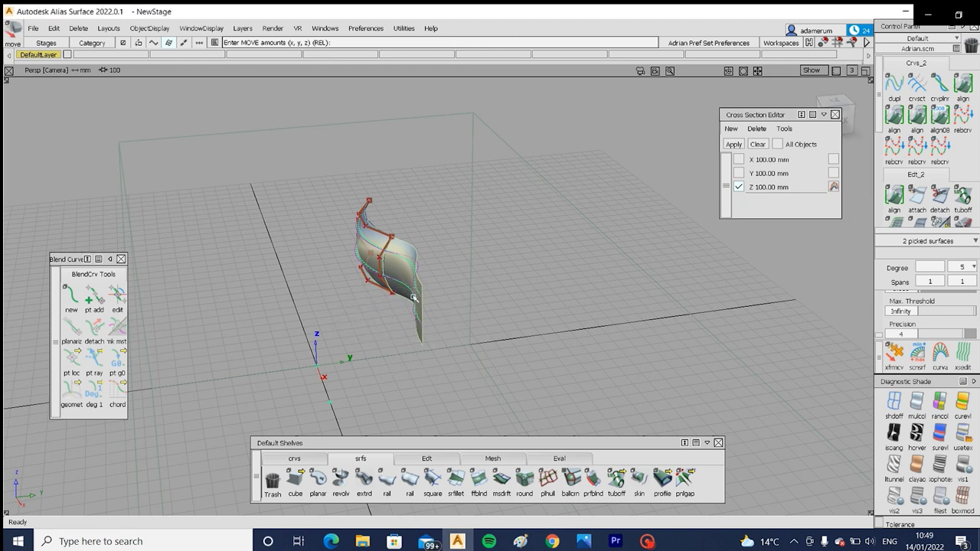
drag(544, 296, 477, 300)
click(429, 319)
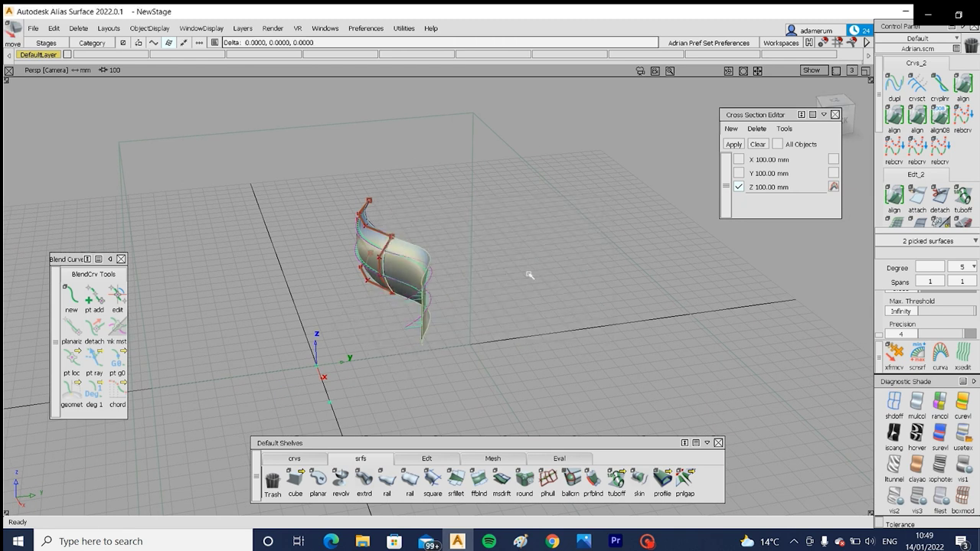
middle_drag(530, 276, 374, 280)
alt+shift+drag(376, 282, 344, 265)
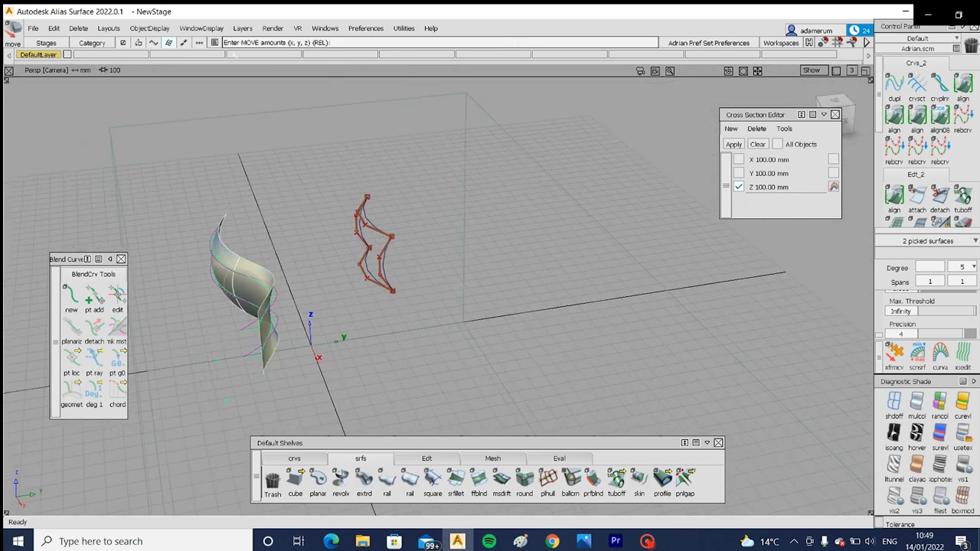
Step: Create a new layer L1, assign the two surfaces to it and turn on its symmetry
click(242, 27)
click(244, 45)
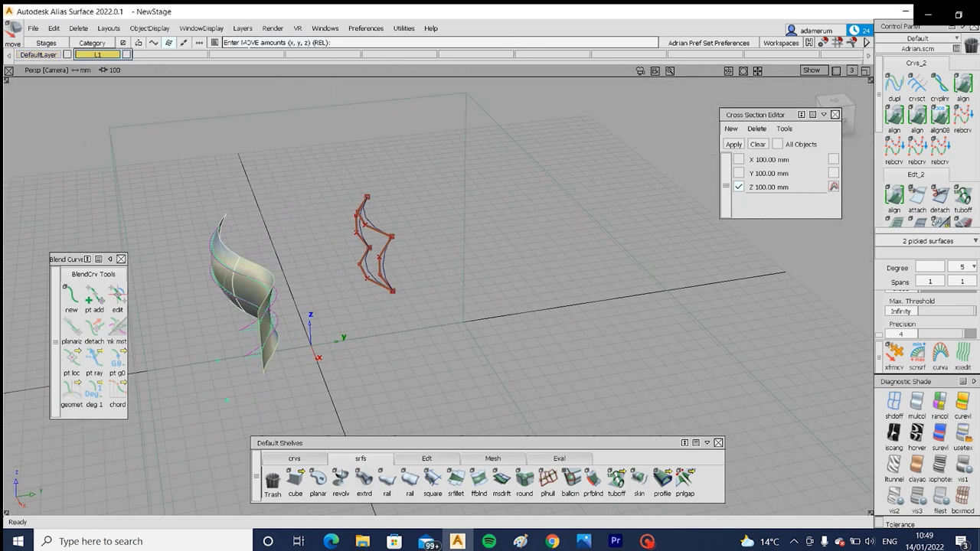
right_drag(104, 55, 96, 113)
alt+shift+drag(429, 291, 350, 247)
Step: Select the four leftover boundary curves between the mirrored surfaces and delete them
ctrl+shift+drag(344, 214, 381, 255)
click(377, 216)
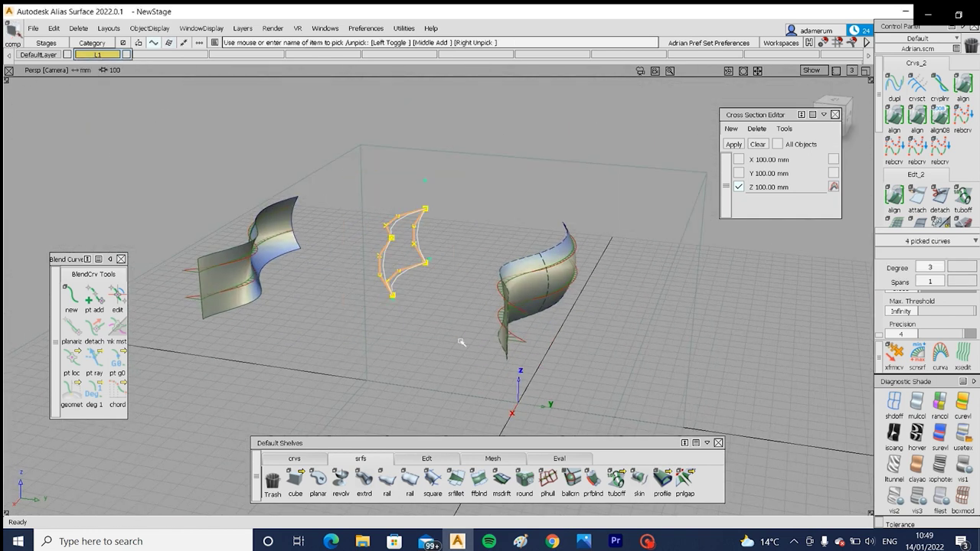
key(Delete)
alt+shift+drag(376, 339, 586, 331)
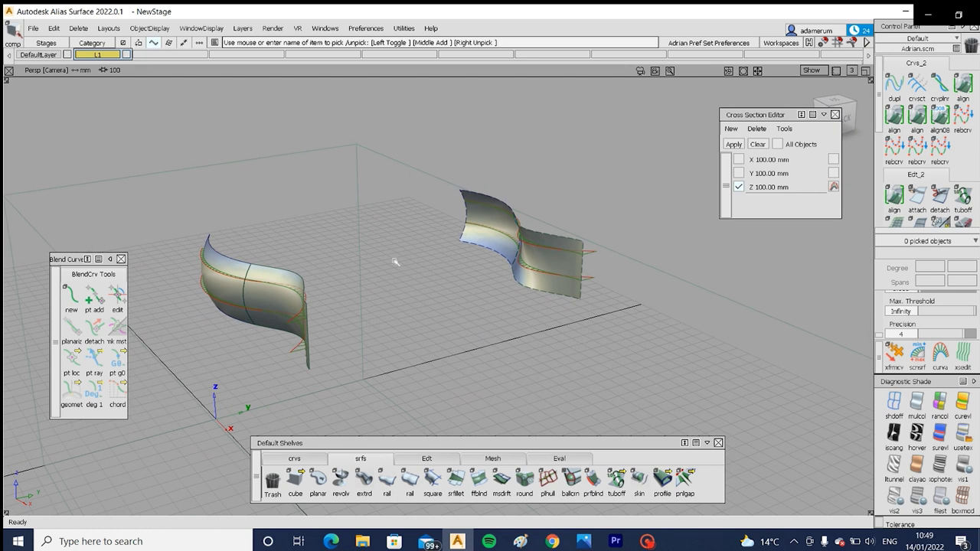
Step: Select both surfaces again and move them closer to the symmetry plane
ctrl+shift+drag(367, 280, 310, 306)
click(236, 287)
click(280, 297)
alt+shift+drag(431, 343, 259, 354)
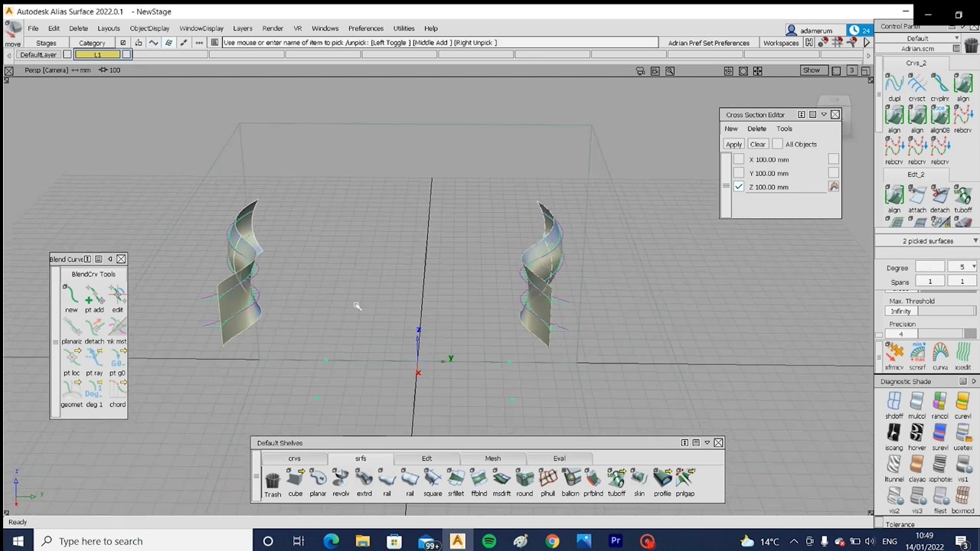
alt+shift+drag(356, 305, 230, 327)
Step: Build a Skin surface between the upper edge of the first side surface and its mirrored edge
click(639, 482)
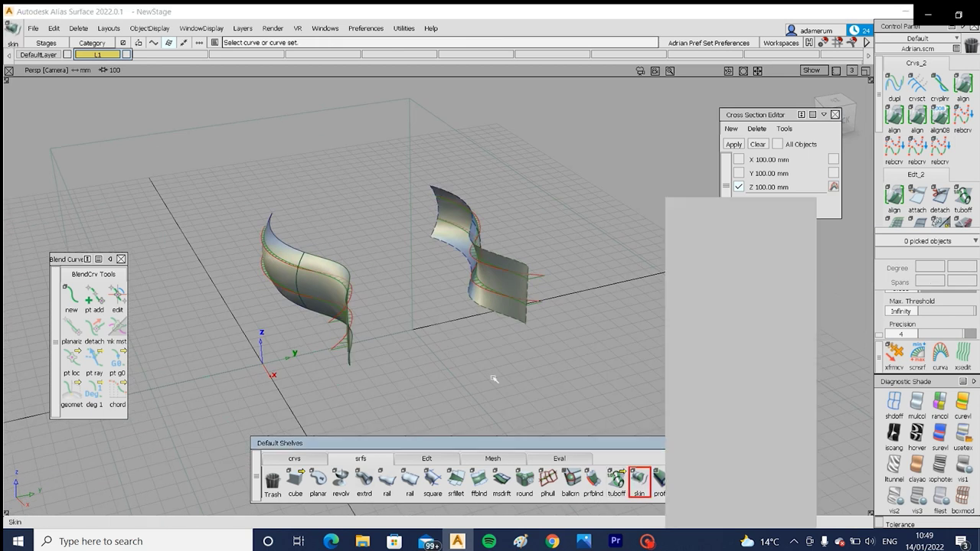
click(465, 203)
alt+shift+drag(391, 230, 469, 200)
ctrl+shift+click(466, 224)
alt+shift+right_drag(343, 238, 357, 215)
ctrl+shift+middle_drag(360, 217, 312, 217)
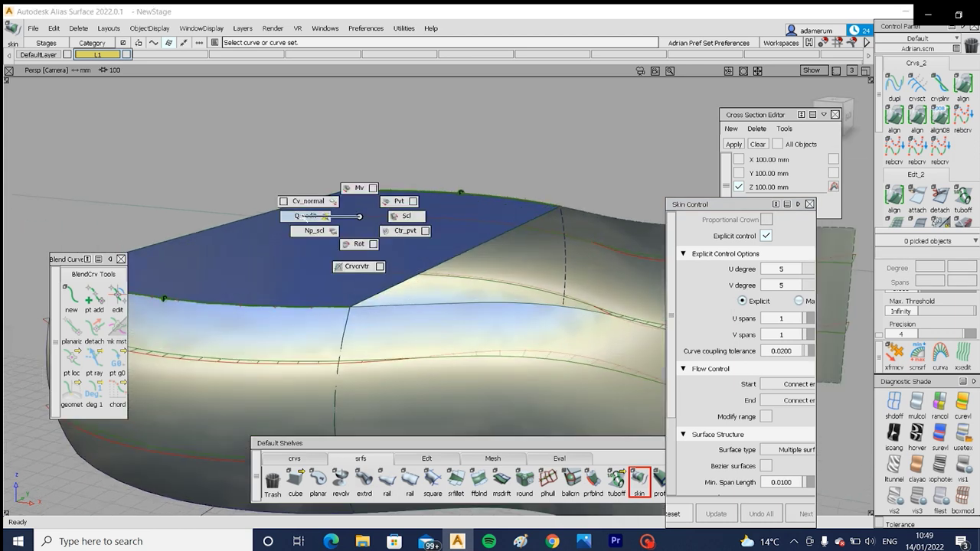
ctrl+shift+drag(325, 217, 307, 216)
click(340, 212)
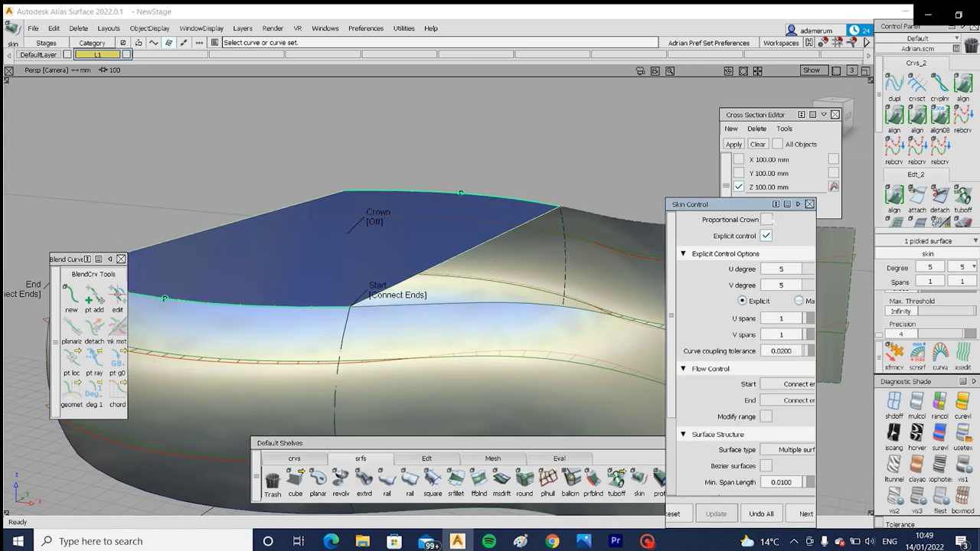
Step: Turn on Proportional Crown for the first skin with a crown value of 0.1000 and finish the surface
click(767, 220)
drag(813, 471, 858, 471)
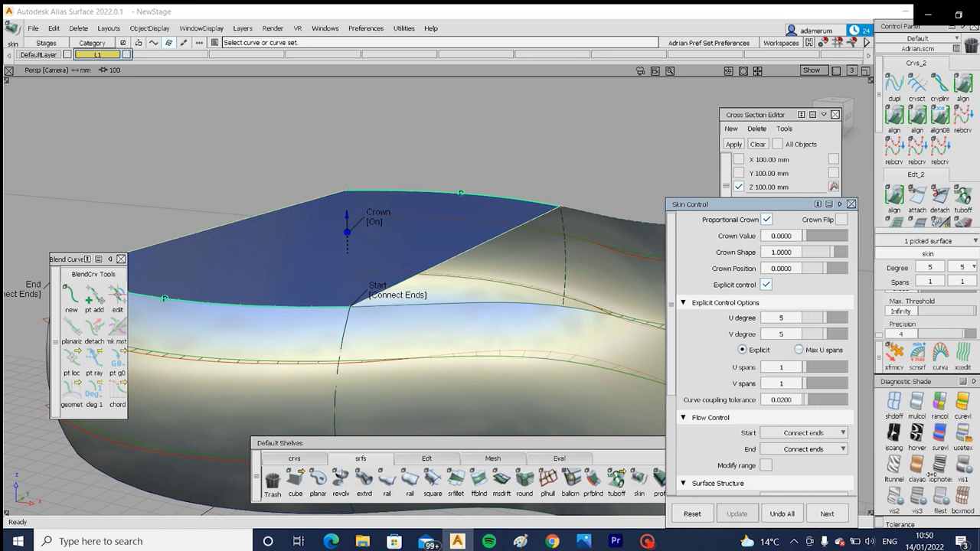
drag(824, 238, 887, 246)
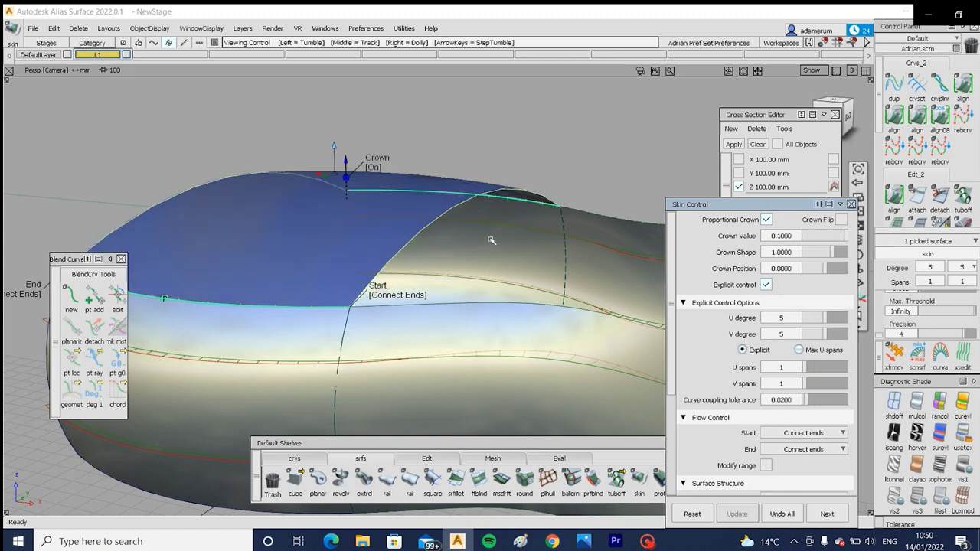
alt+shift+click(246, 247)
alt+shift+right_drag(238, 311, 165, 316)
alt+shift+drag(165, 315, 344, 295)
alt+shift+right_drag(345, 295, 407, 280)
alt+shift+drag(407, 280, 445, 320)
click(827, 514)
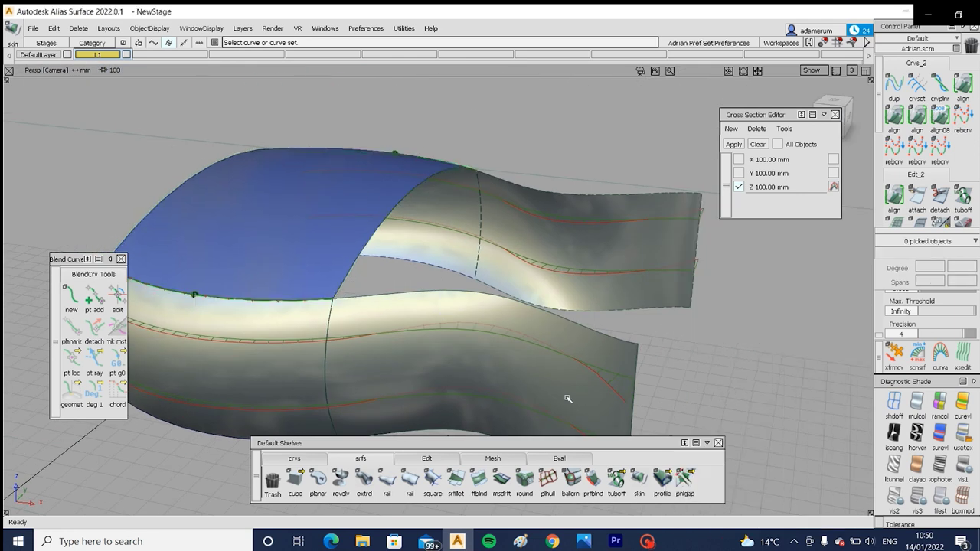
Step: Skin the upper edge of the aligned surface to its mirrored edge, with Proportional Crown on at 0.1000
alt+shift+middle_drag(569, 399, 556, 398)
click(640, 479)
click(470, 305)
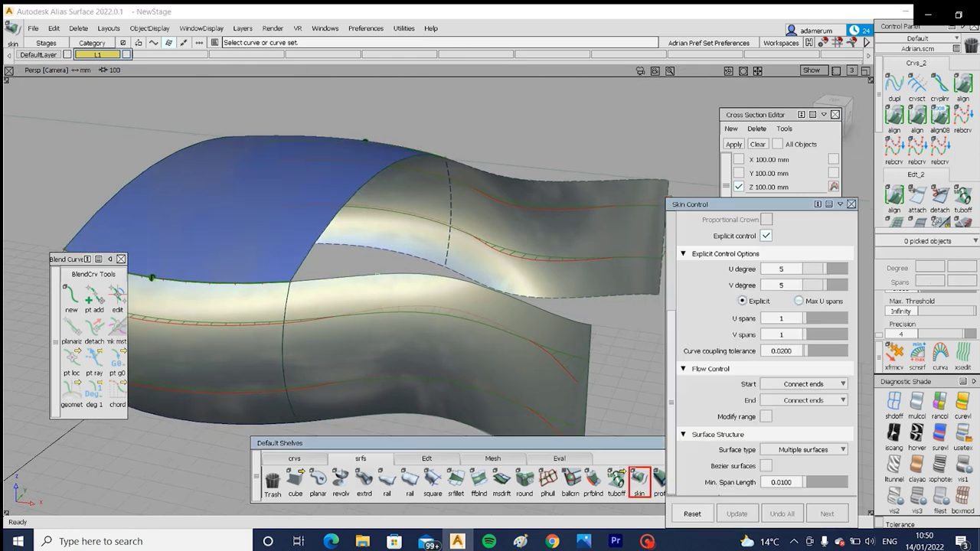
click(567, 184)
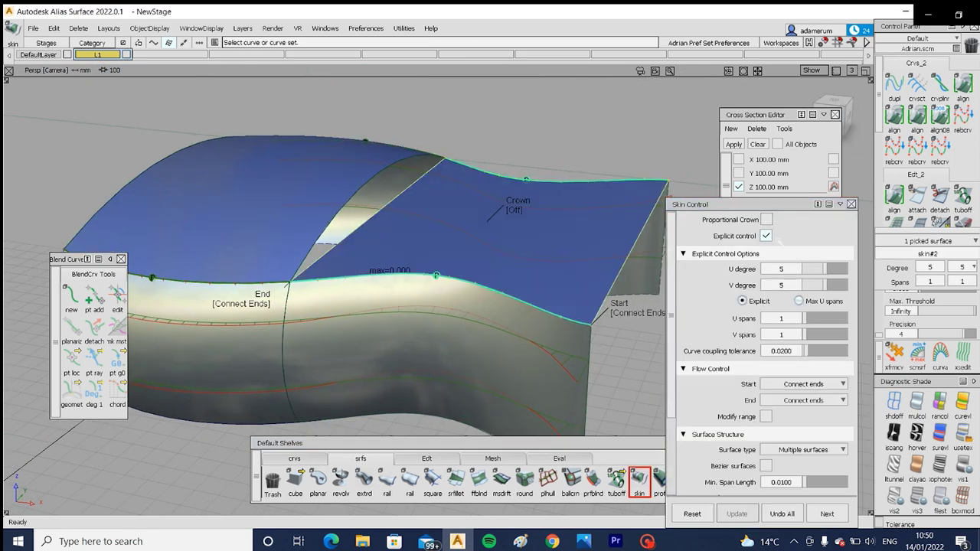
click(766, 221)
drag(823, 237, 846, 236)
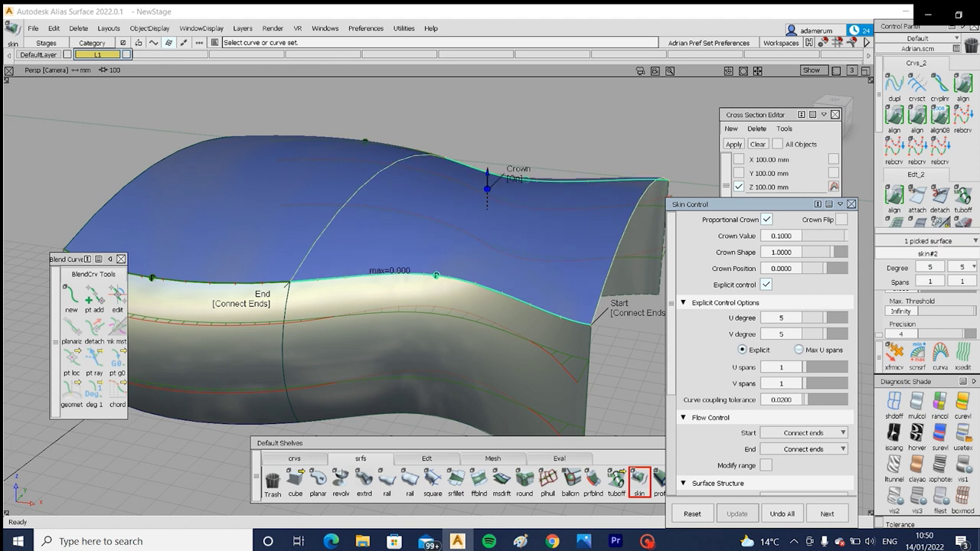
Step: Display the CVs and hulls of the second skin and raise its U degree to 7
alt+shift+drag(425, 233, 341, 271)
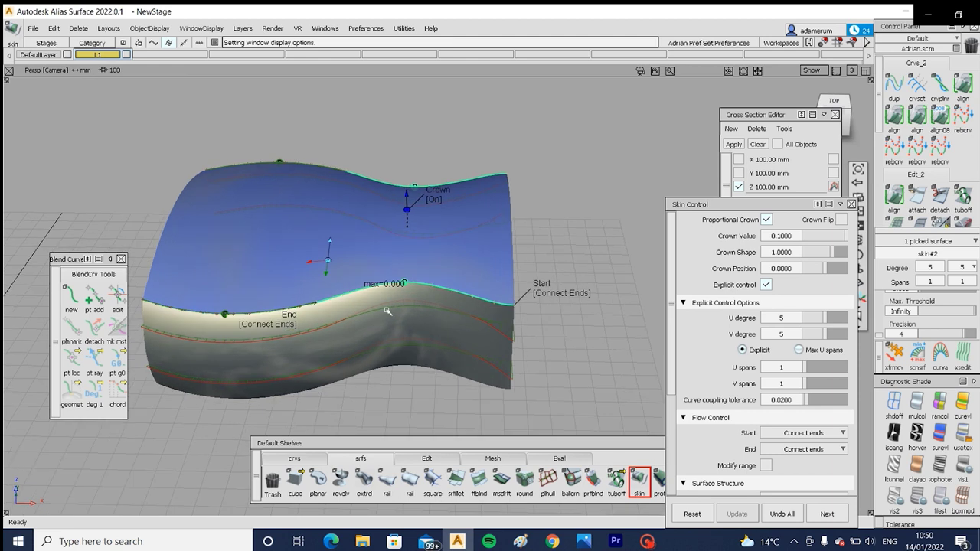
alt+shift+drag(388, 311, 455, 372)
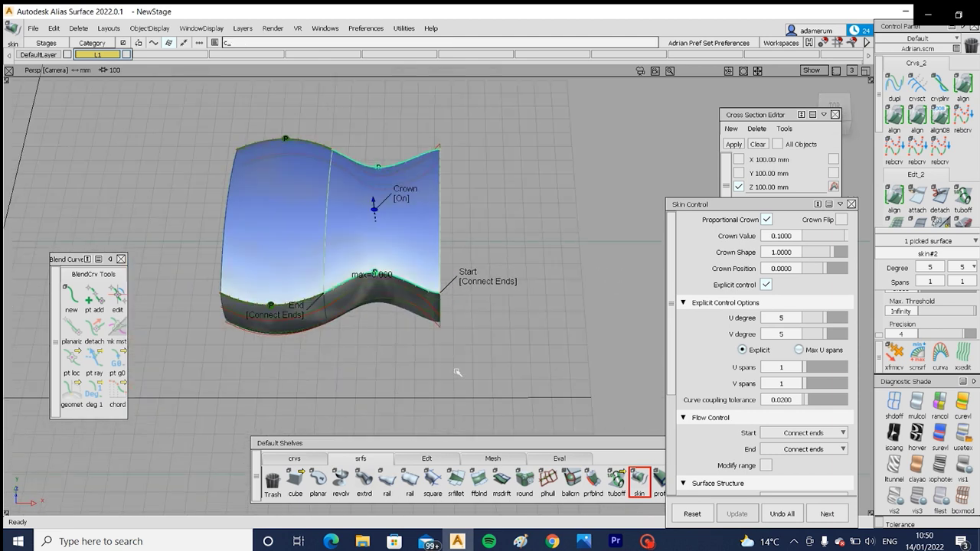
alt+shift+right_drag(281, 235, 374, 277)
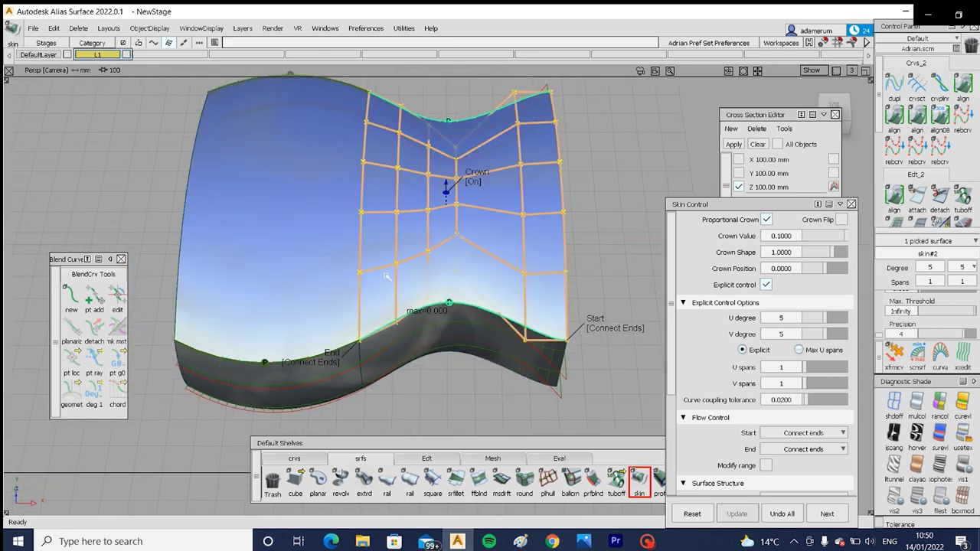
alt+shift+middle_drag(529, 309, 484, 304)
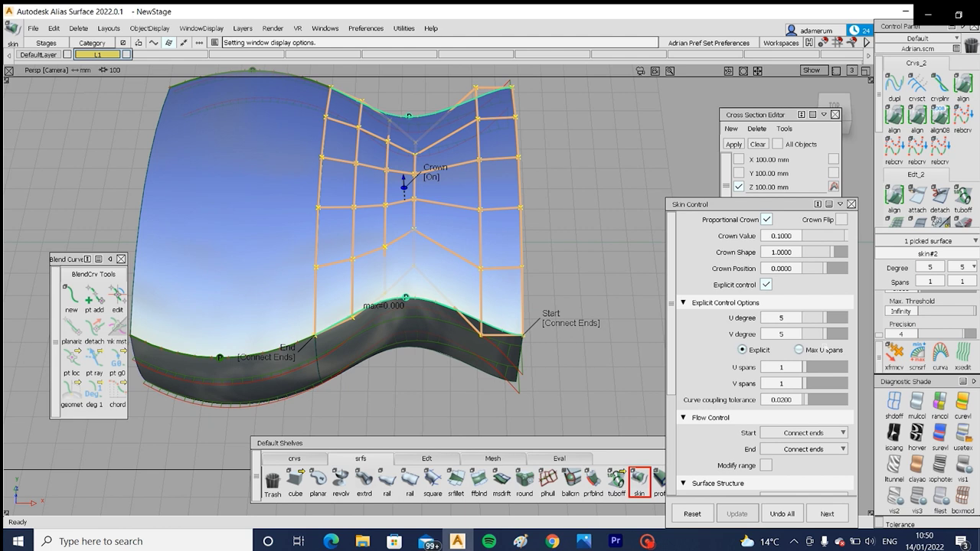
drag(829, 317, 844, 317)
Step: Compare the CV layout of the second skin with the adjoining side surface, then hide the CVs and deselect everything
alt+shift+drag(413, 316, 305, 363)
click(304, 363)
ctrl+shift+drag(357, 322, 724, 292)
ctrl+shift+drag(400, 313, 370, 274)
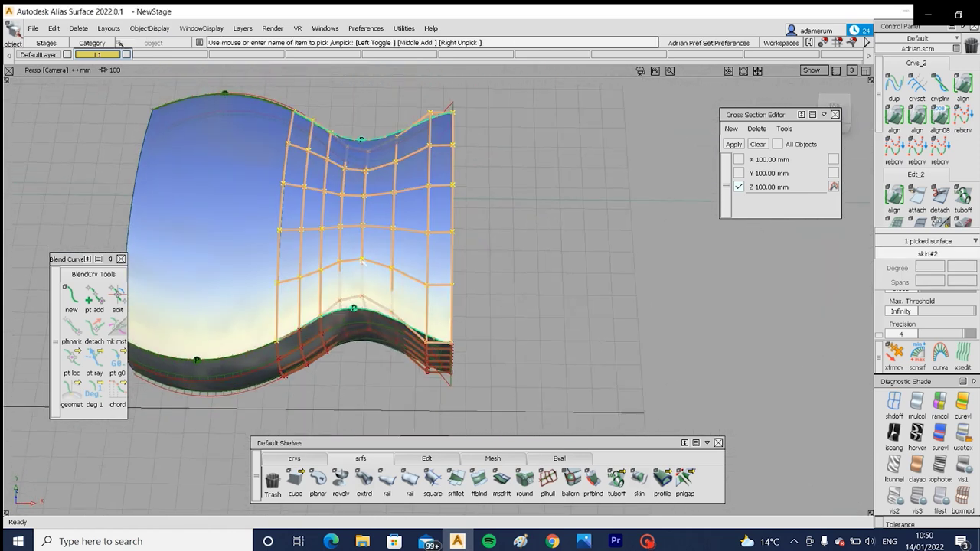
click(363, 322)
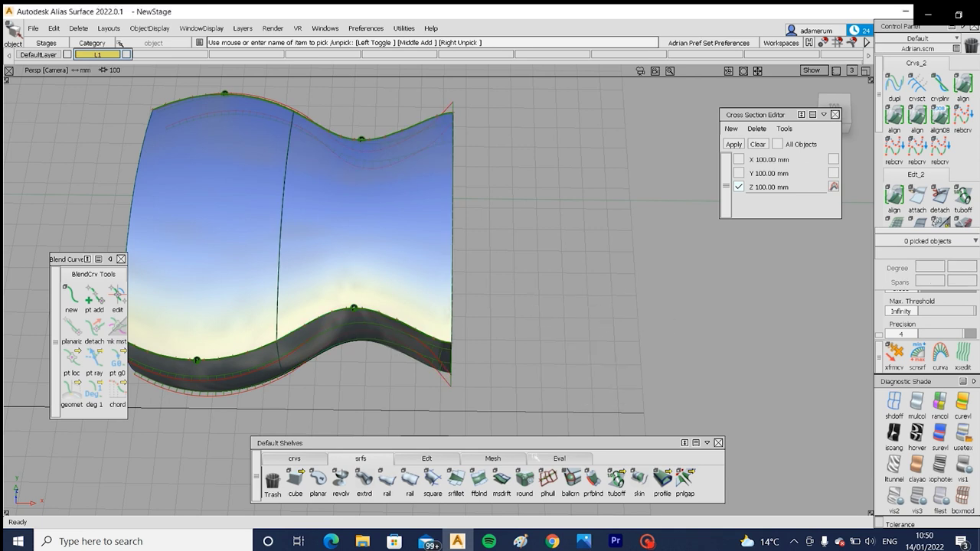
click(536, 457)
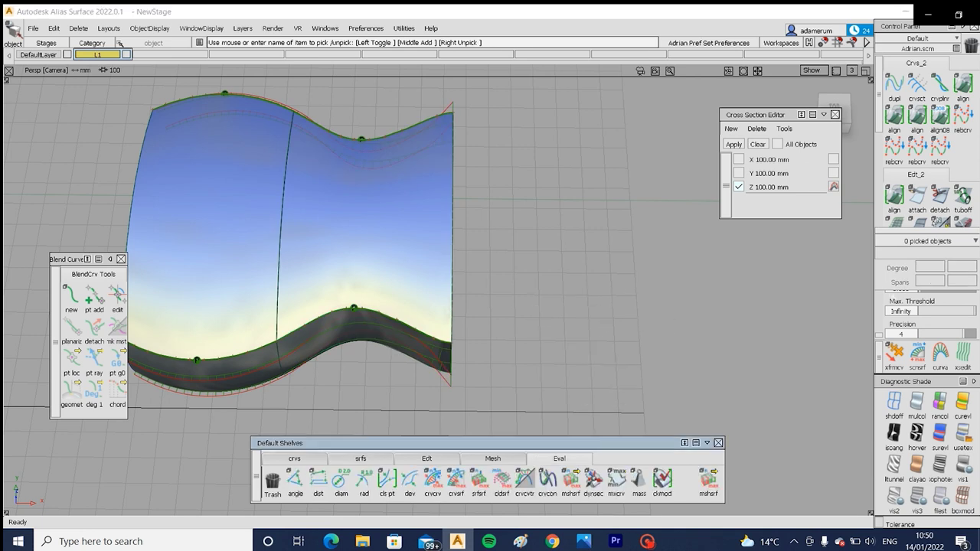
scroll(911, 153, down, 5)
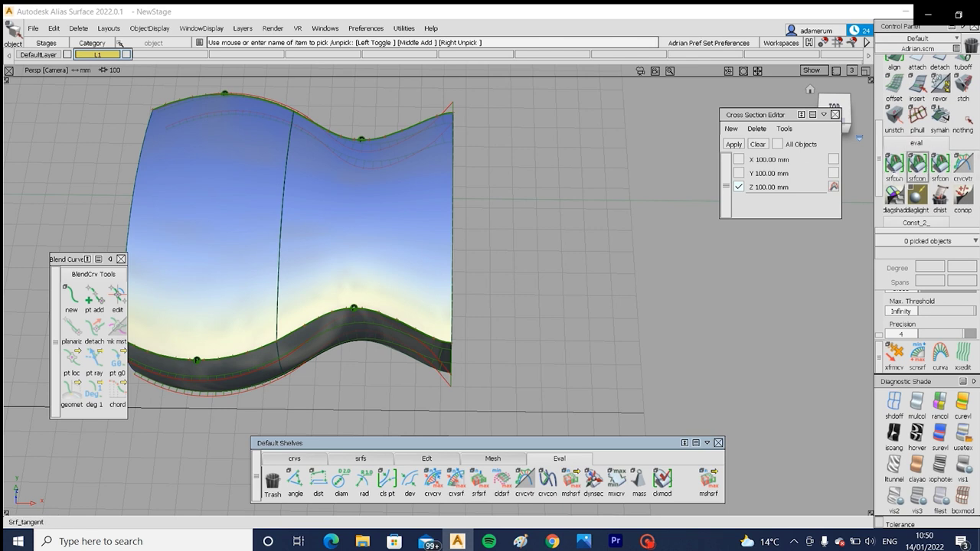
click(337, 459)
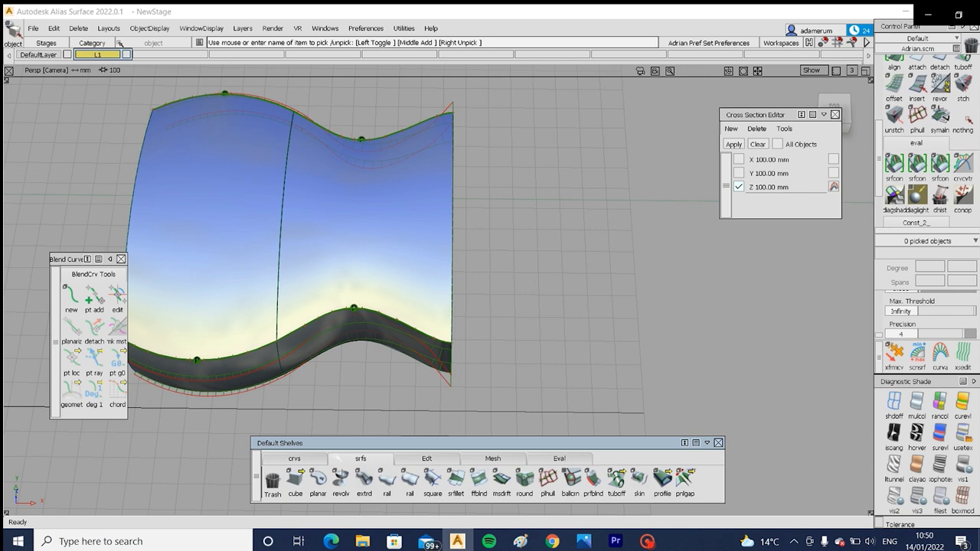
click(309, 457)
click(559, 459)
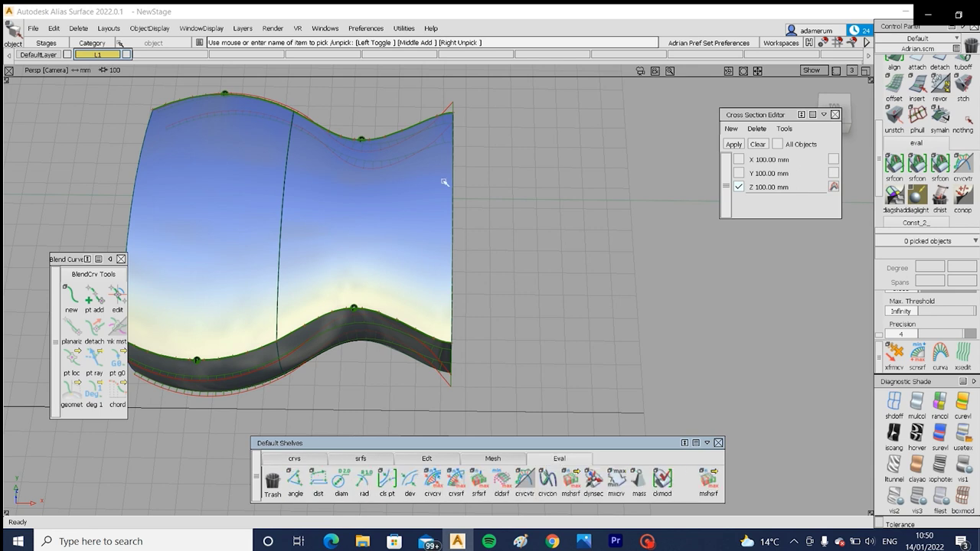
Step: Display the tool Palette and move the Blend Curve toolbox clear of it
click(325, 29)
click(334, 44)
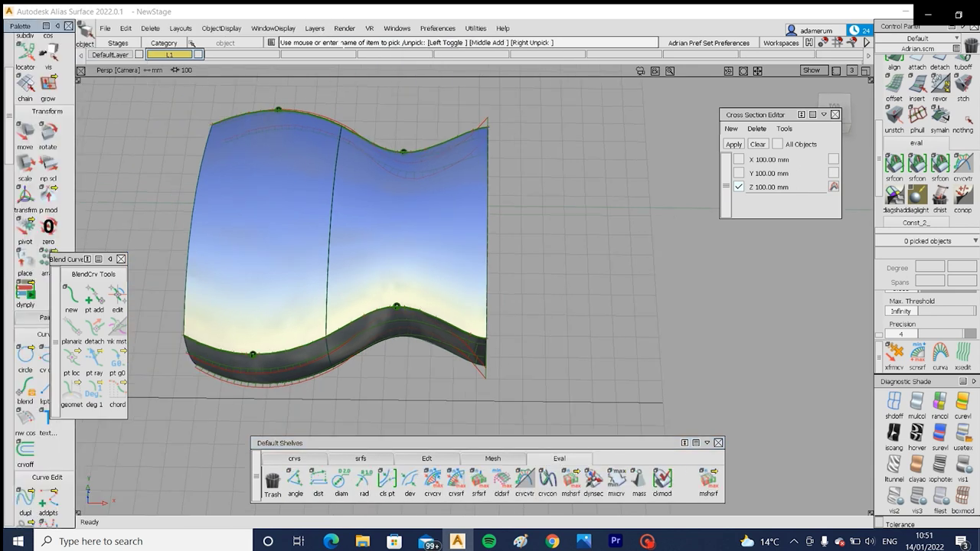
drag(69, 259, 204, 260)
Step: Check G2 curvature continuity along the shared edge of the two crowned skins with the Surface Continuity tool
scroll(25, 62, down, 10)
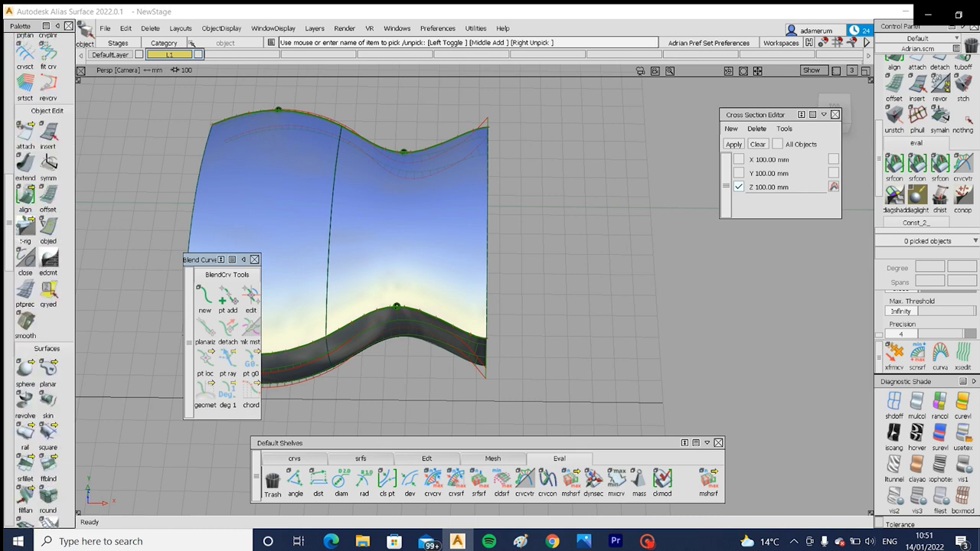
scroll(39, 275, down, 8)
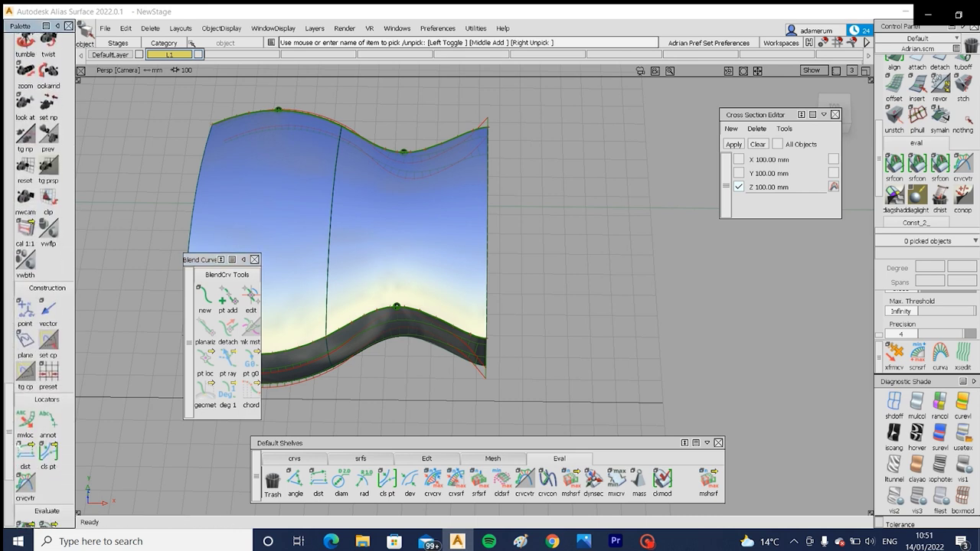
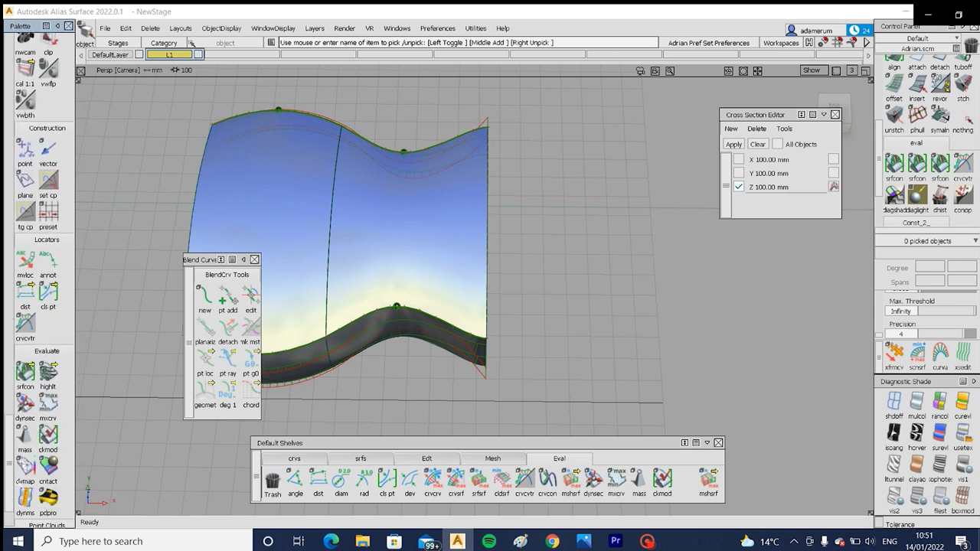
scroll(26, 306, down, 1)
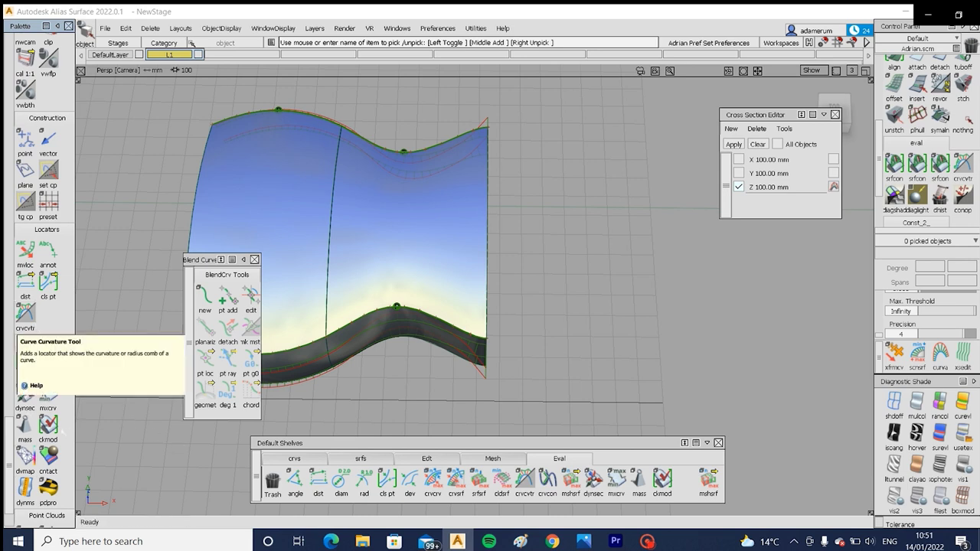
scroll(27, 314, down, 3)
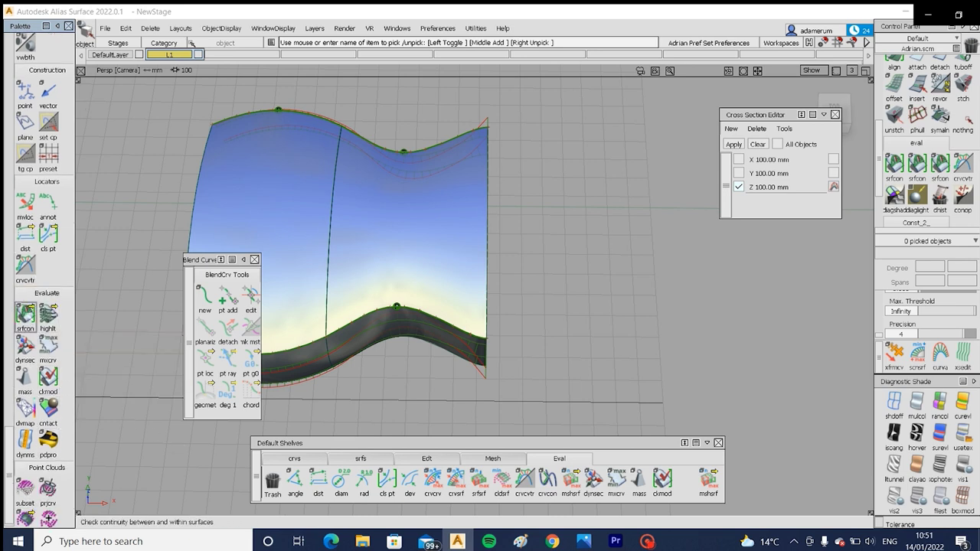
double_click(27, 314)
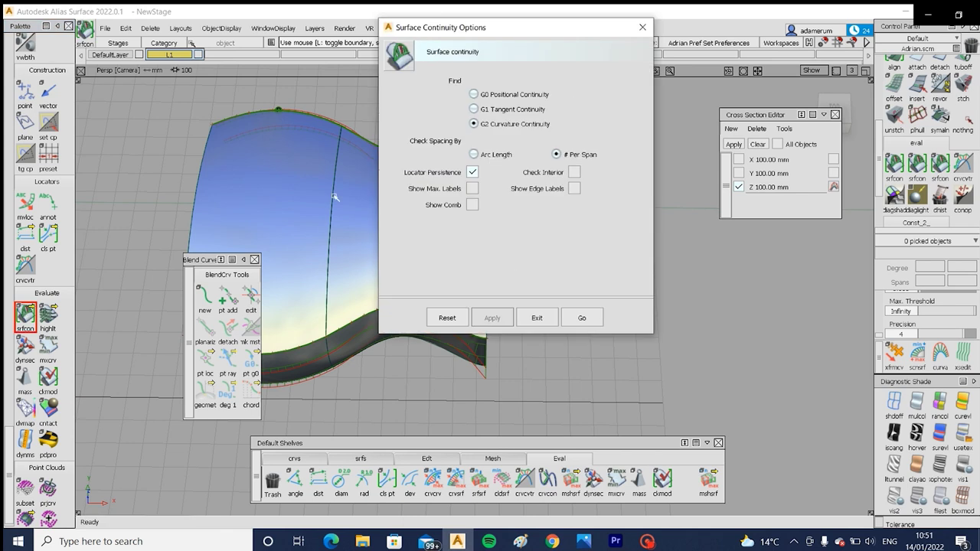
click(588, 319)
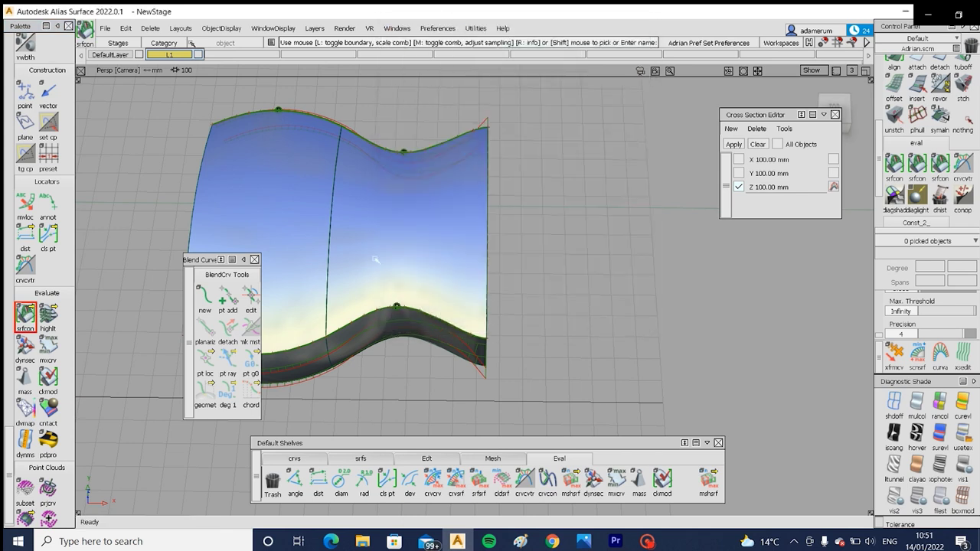
click(330, 253)
mouse_move(330, 253)
alt+shift+mouse_down()
mouse_move(380, 258)
mouse_move(479, 242)
mouse_move(474, 268)
alt+shift+mouse_up()
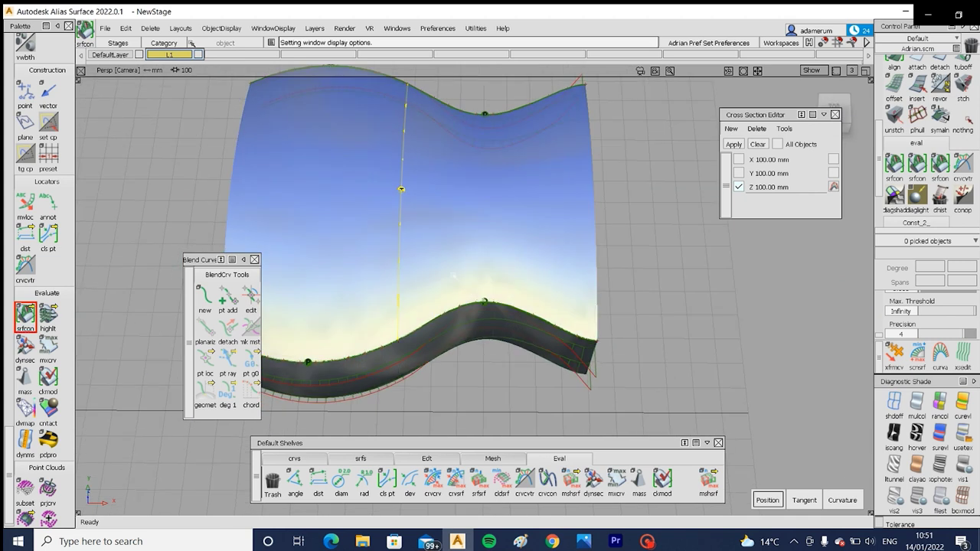
alt+shift+right_drag(370, 259, 492, 386)
mouse_move(490, 383)
ctrl+shift+mouse_down()
mouse_move(485, 317)
mouse_move(485, 345)
mouse_move(511, 310)
mouse_move(438, 229)
mouse_move(421, 245)
mouse_move(436, 240)
mouse_move(429, 210)
mouse_move(420, 280)
mouse_move(372, 372)
mouse_move(368, 427)
ctrl+shift+mouse_up()
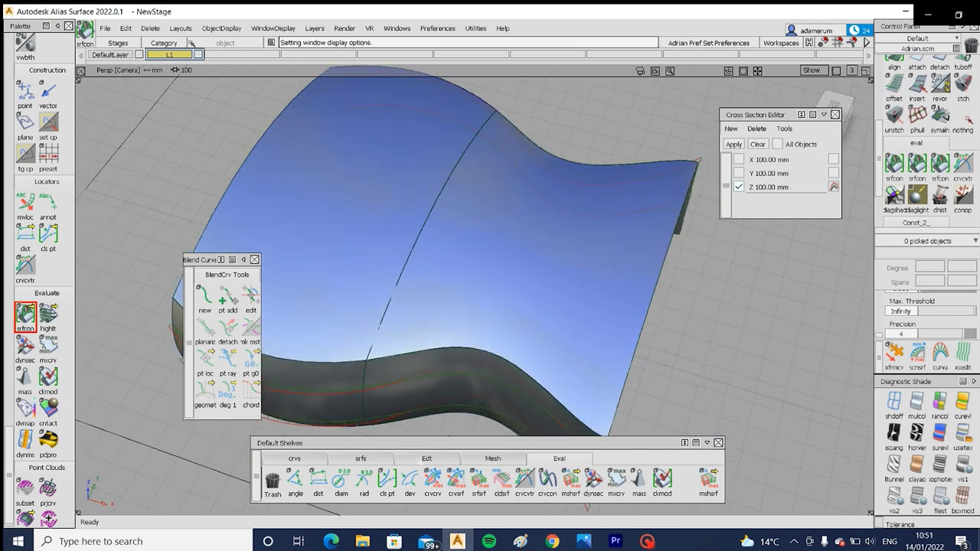
Step: Align the second skin's shared edge to the first skin at G3, using Edge alignment and Explicit Control
click(427, 458)
double_click(295, 481)
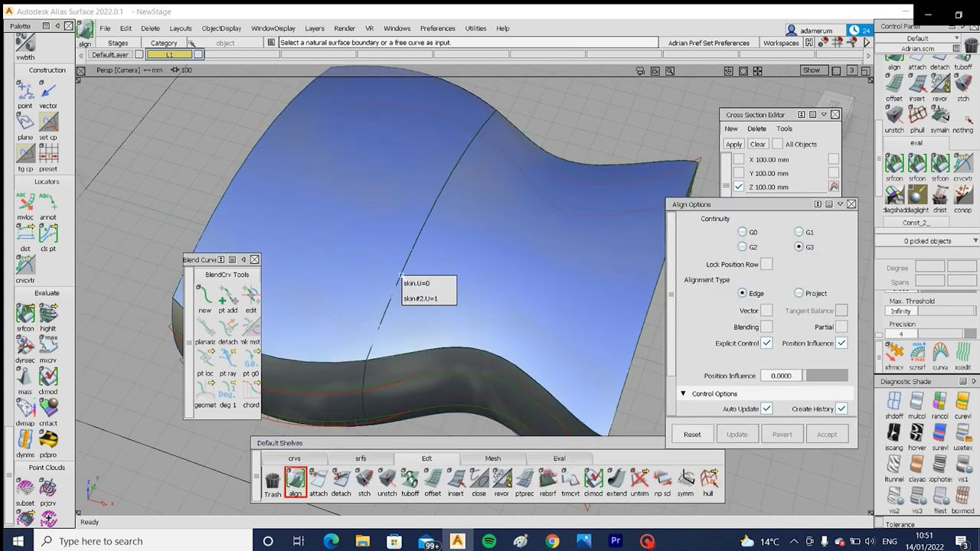
click(448, 298)
click(430, 319)
click(403, 274)
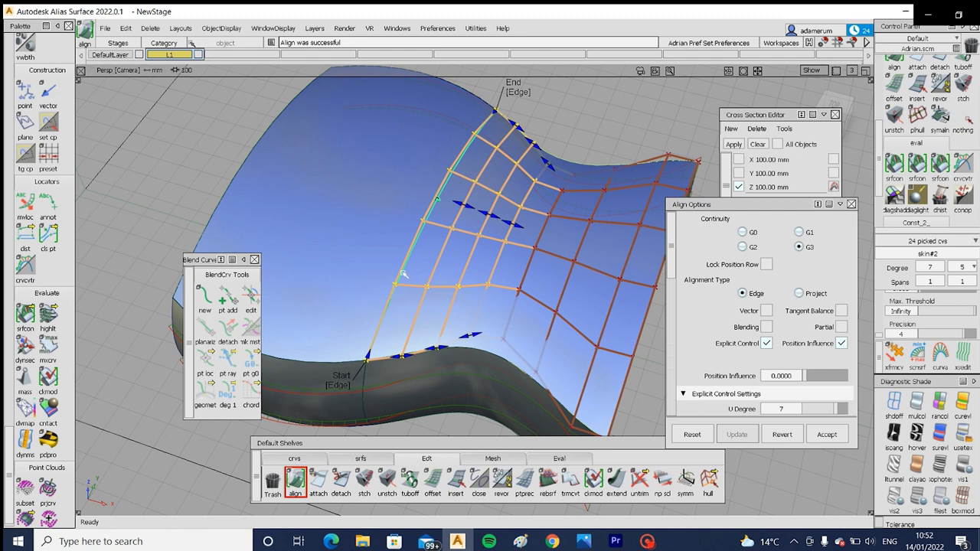
alt+shift+drag(405, 303, 547, 235)
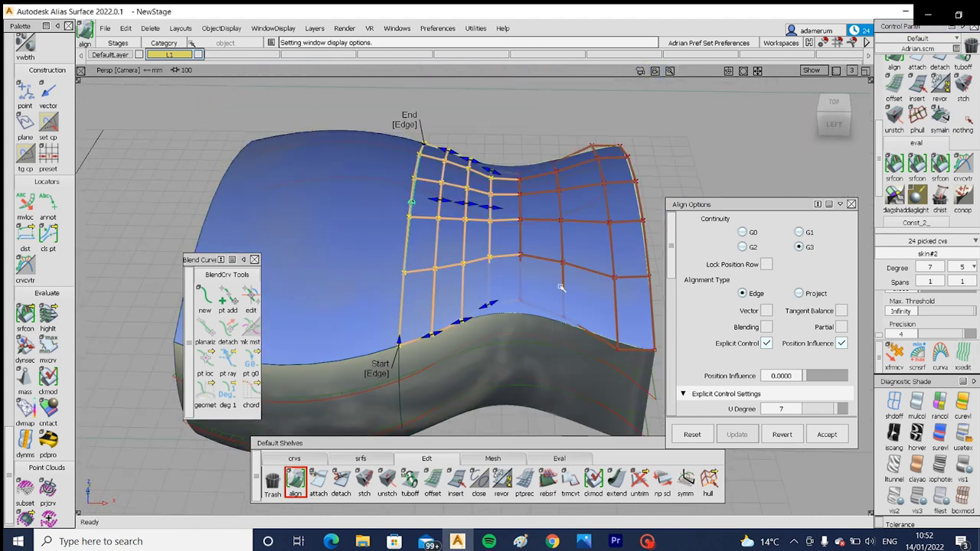
Step: Pick all surfaces and add Y cross sections at 100 mm spacing alongside the Z sections
ctrl+shift+drag(461, 263, 508, 286)
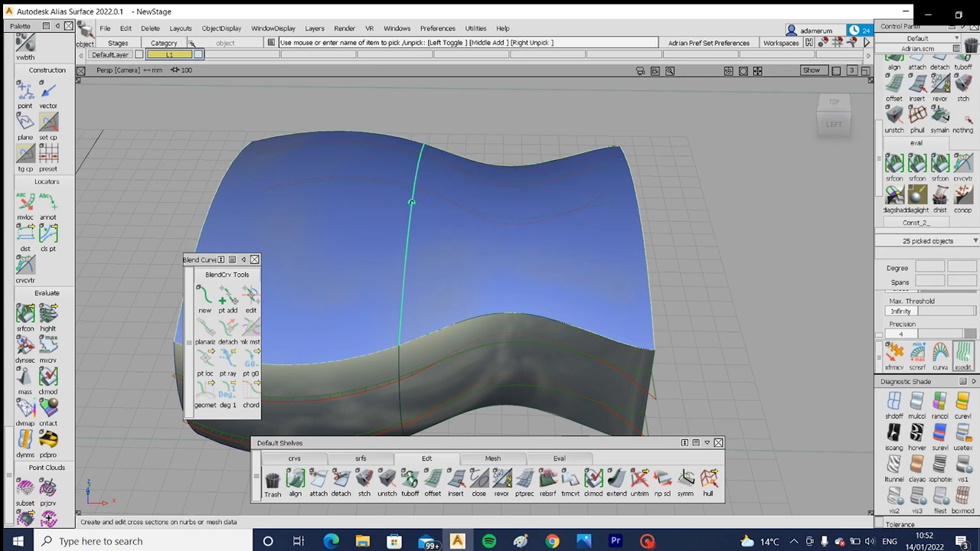
click(963, 353)
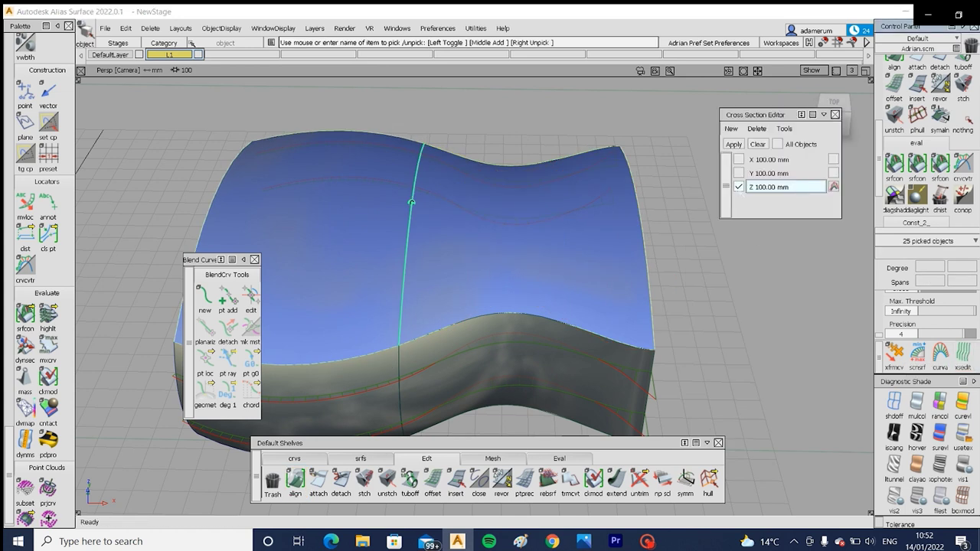
click(740, 173)
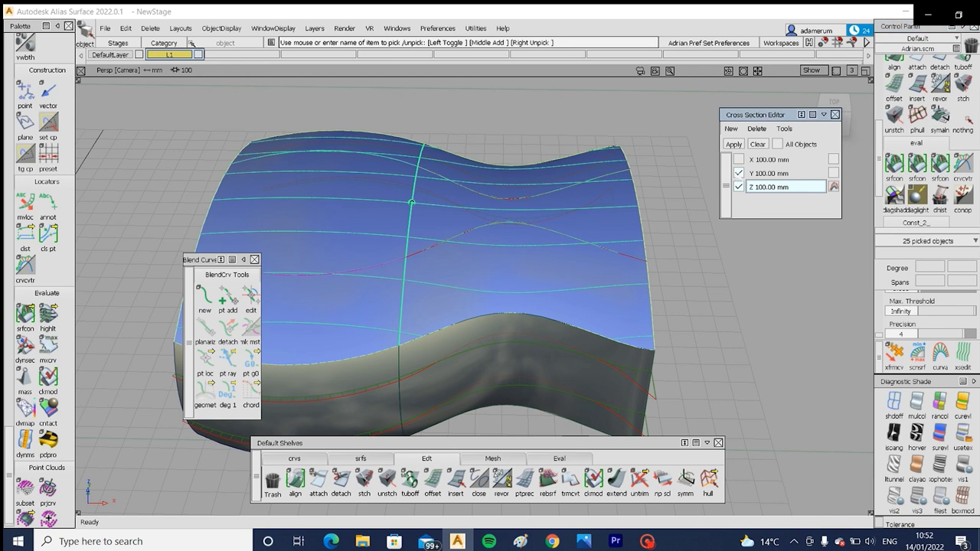
Step: Examine how the Y cross sections and their curvature combs flow across the seam between the two skins
alt+shift+drag(623, 262, 515, 242)
alt+shift+right_drag(515, 242, 521, 214)
alt+shift+drag(538, 283, 498, 302)
alt+shift+right_drag(497, 302, 473, 368)
mouse_move(473, 368)
alt+shift+mouse_down()
mouse_move(462, 396)
mouse_move(357, 415)
mouse_move(356, 346)
alt+shift+mouse_up()
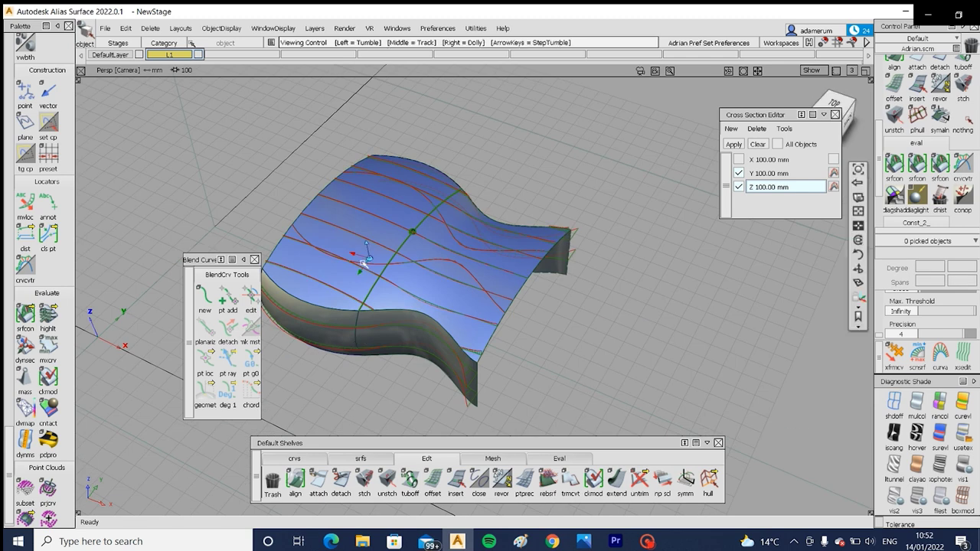
alt+shift+drag(360, 340, 471, 299)
alt+shift+right_drag(471, 299, 353, 282)
alt+shift+middle_drag(352, 282, 491, 305)
alt+shift+drag(565, 297, 519, 307)
alt+shift+middle_drag(518, 307, 454, 322)
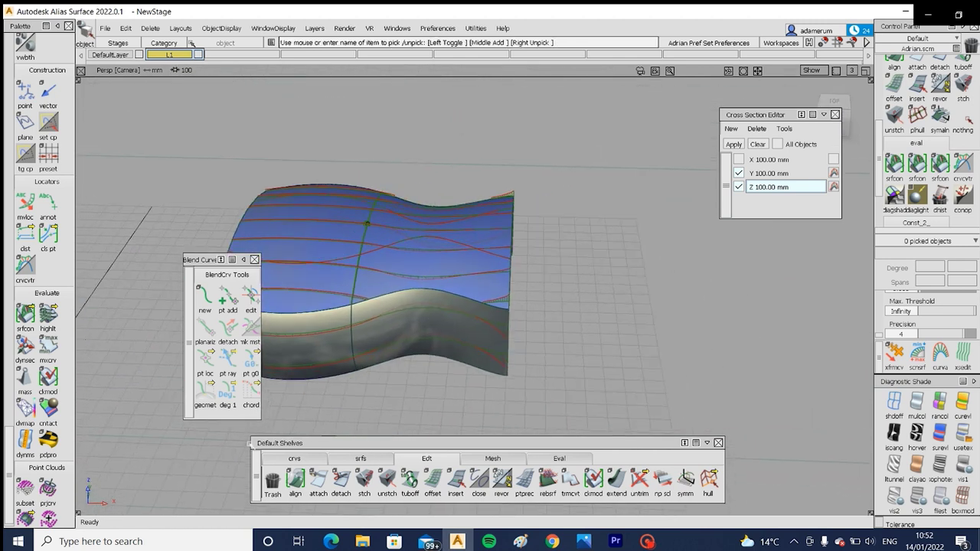
click(294, 458)
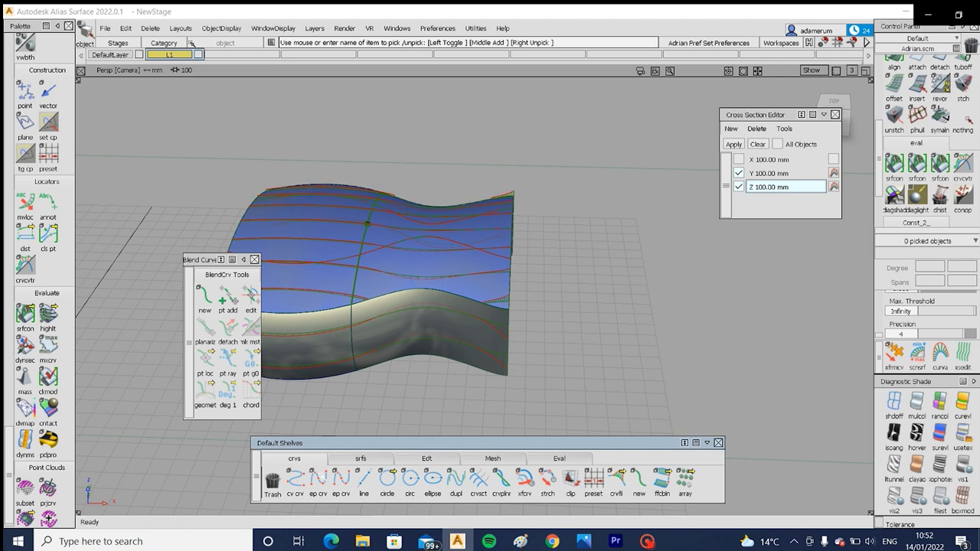
click(319, 481)
ctrl+shift+drag(489, 248, 299, 221)
click(473, 270)
click(449, 314)
text(c_)
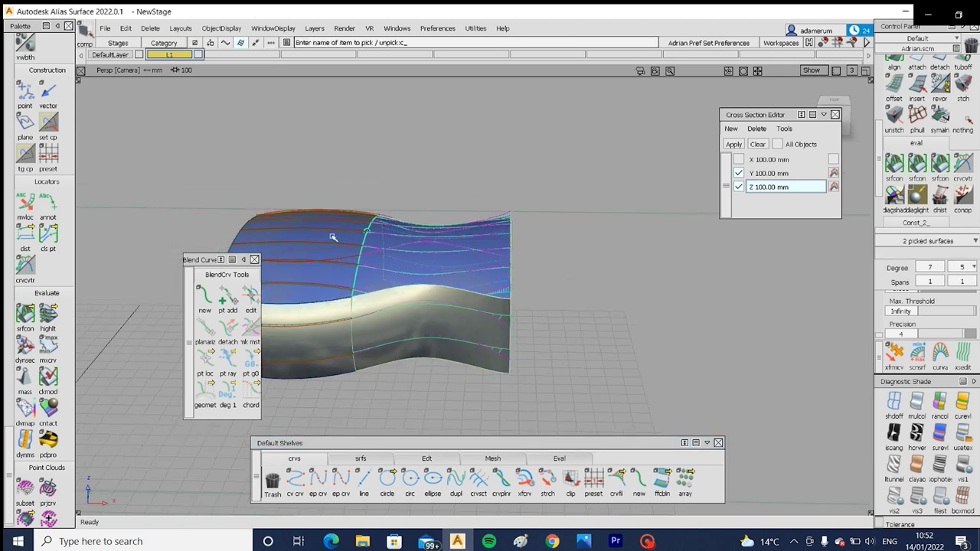
ctrl+shift+drag(430, 391, 430, 349)
Step: Draw a straight edit point curve outward from the corner at the second skin's open end, snapping its start to the surface edge
click(318, 481)
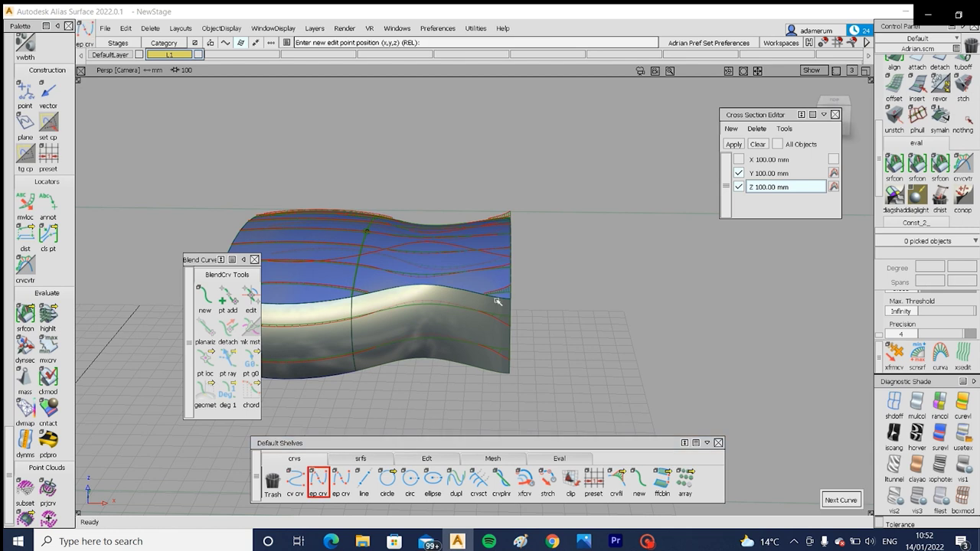
ctrl+alt+drag(498, 300, 513, 299)
click(696, 302)
ctrl+shift+drag(602, 360, 603, 337)
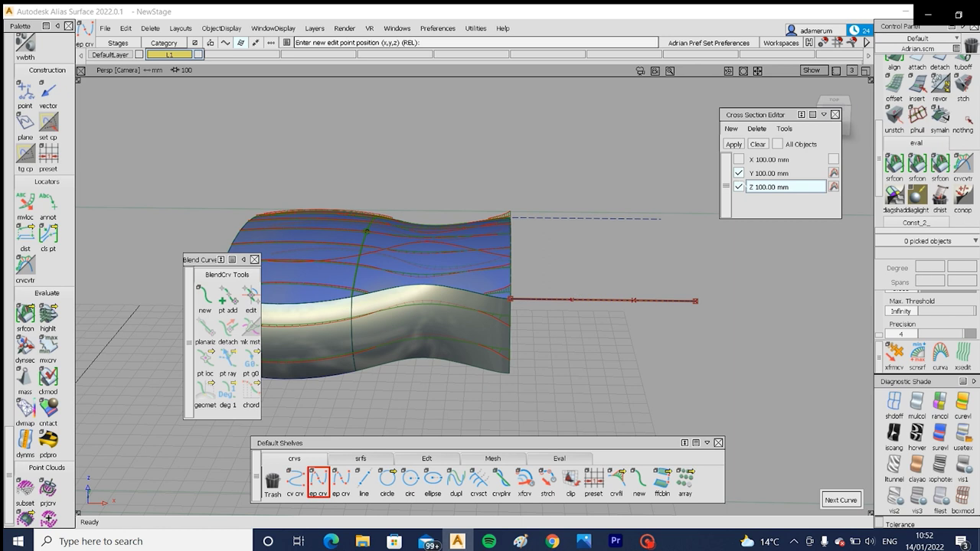
Step: Try degree 5 on the new curve and revert it to degree 3
ctrl+shift+click(548, 269)
ctrl+shift+drag(547, 270, 602, 318)
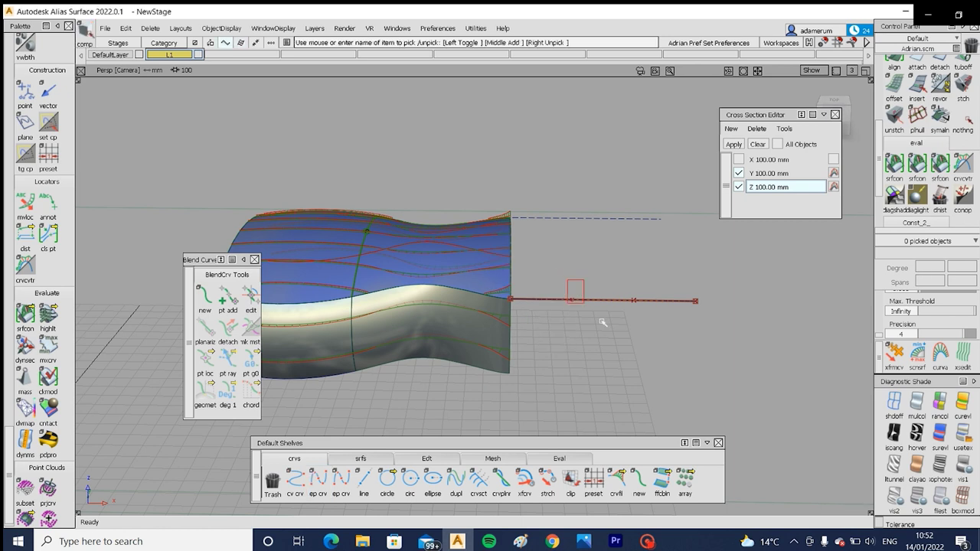
click(612, 301)
click(933, 267)
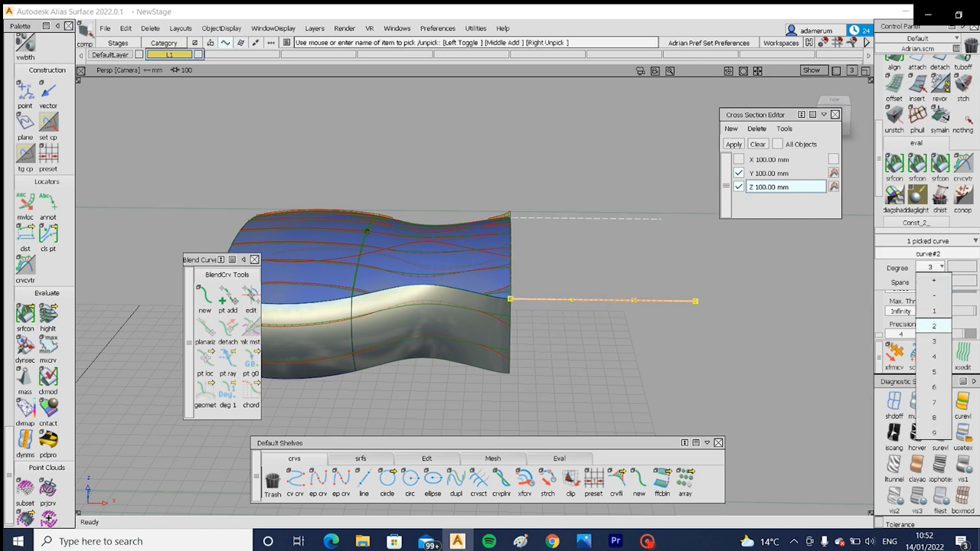
click(942, 371)
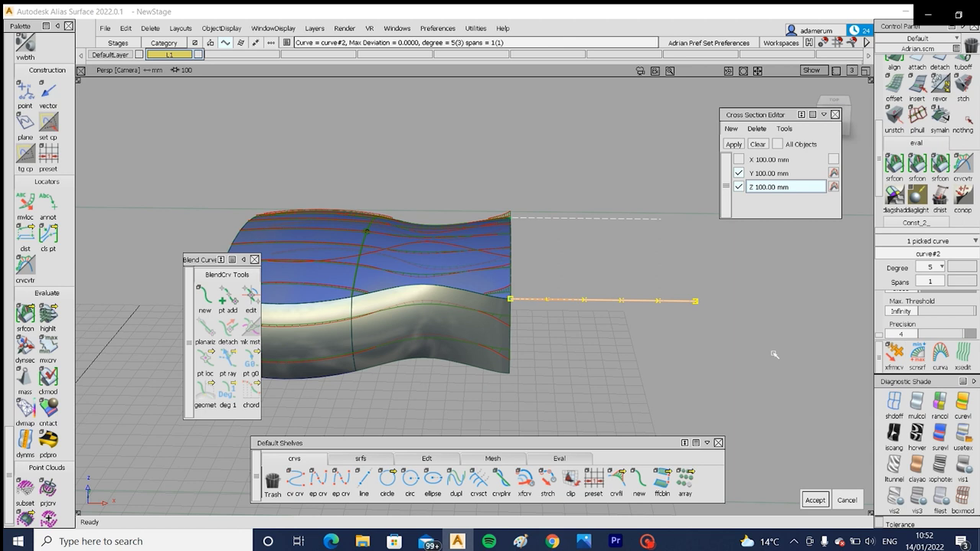
click(943, 269)
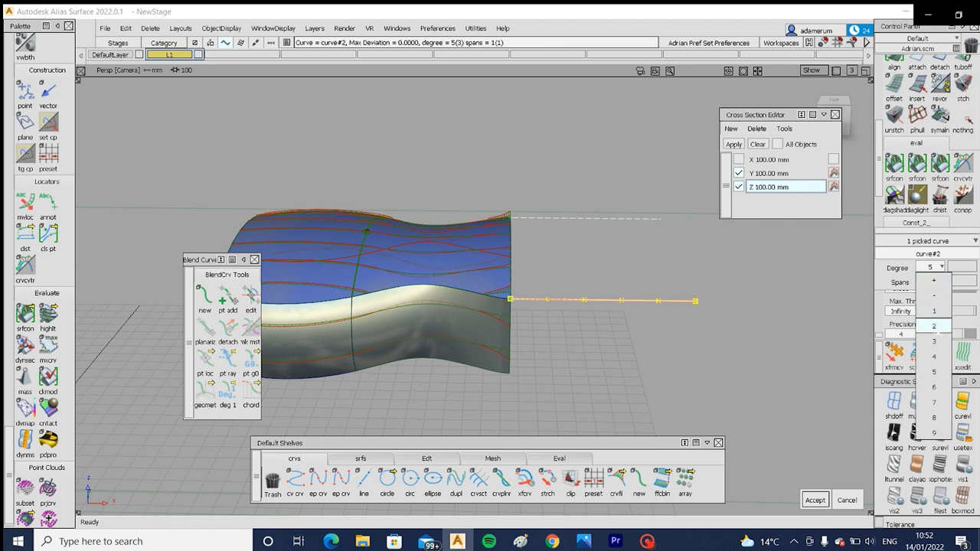
click(936, 329)
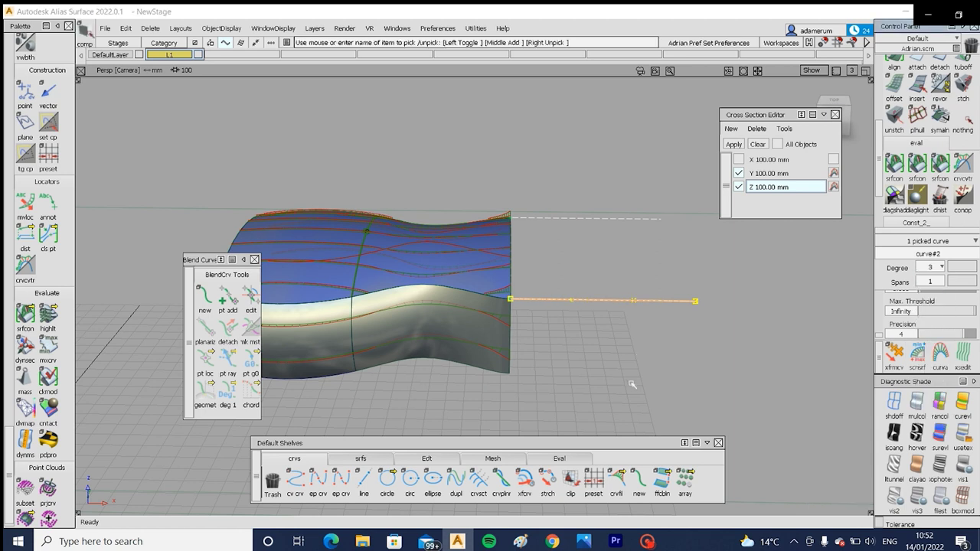
Step: Move the new curve's two middle CVs outward to bend the straight line into a shallow arc
ctrl+shift+drag(631, 385, 632, 354)
mouse_move(561, 296)
ctrl+shift+mouse_down()
mouse_move(551, 294)
mouse_move(574, 293)
ctrl+shift+mouse_up()
drag(568, 289, 681, 335)
ctrl+shift+middle_drag(621, 367, 619, 345)
alt+shift+drag(619, 347, 584, 302)
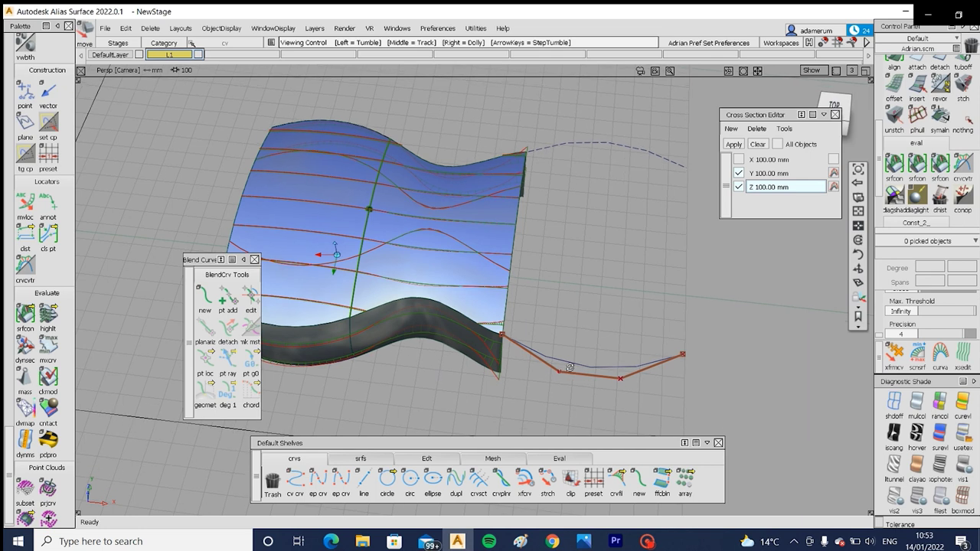
alt+shift+drag(569, 368, 575, 344)
Step: Skin between the bent curve and its mirrored copy with Proportional Crown at 0.1000, U degree 7 and V degree 5
click(361, 458)
click(639, 480)
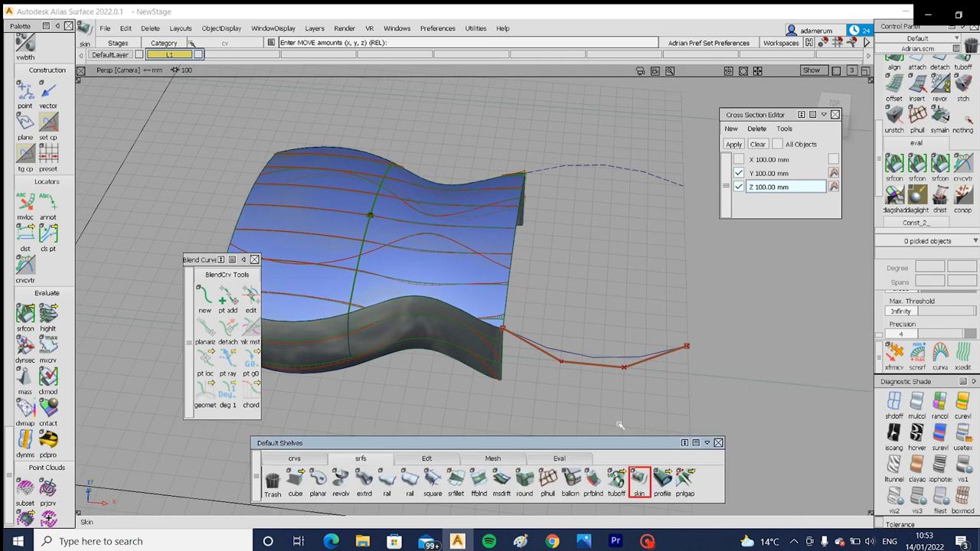
click(599, 167)
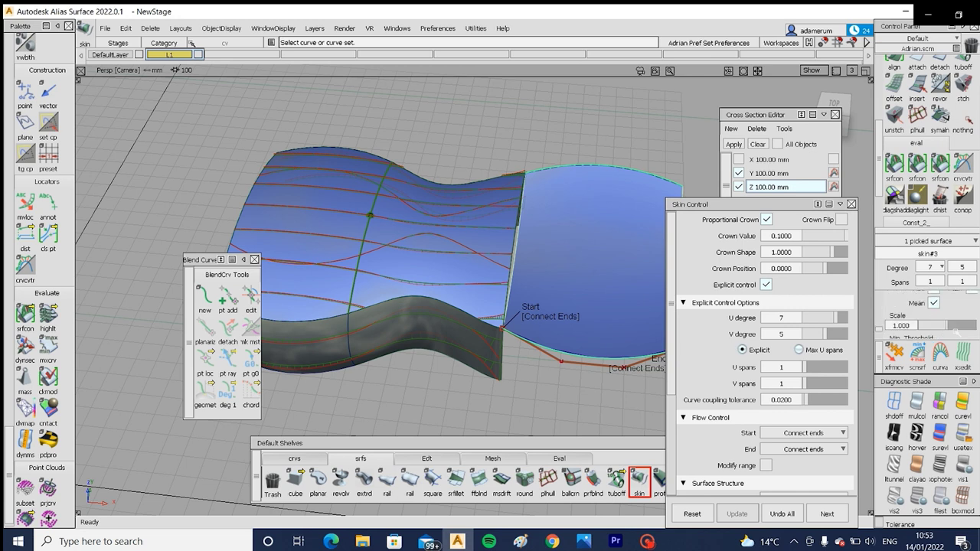
click(923, 315)
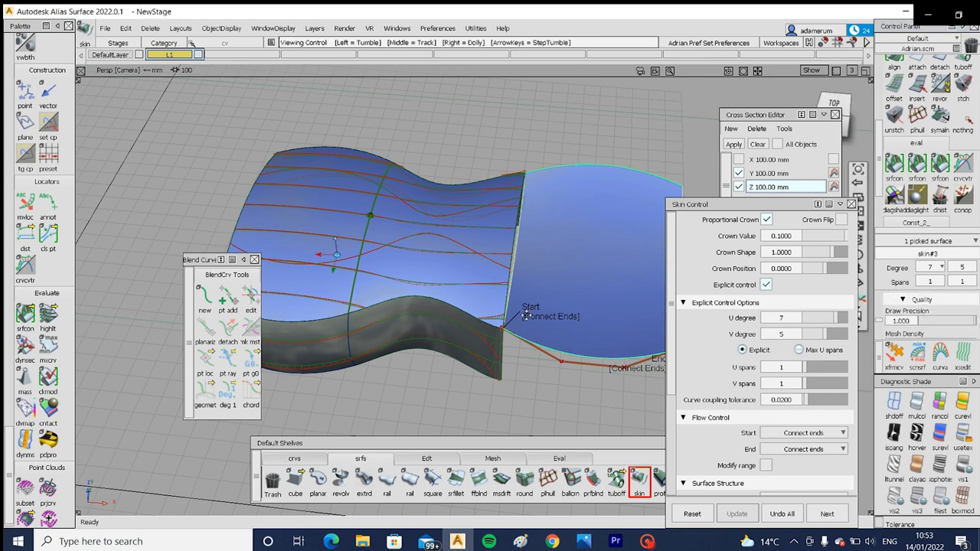
Step: Try a draw precision of 0.000 with the bent boundary curve picked and restore it to 1.000
alt+shift+middle_drag(329, 253, 303, 225)
alt+shift+right_drag(587, 355, 503, 296)
alt+shift+middle_drag(503, 296, 360, 245)
ctrl+shift+drag(422, 330, 419, 294)
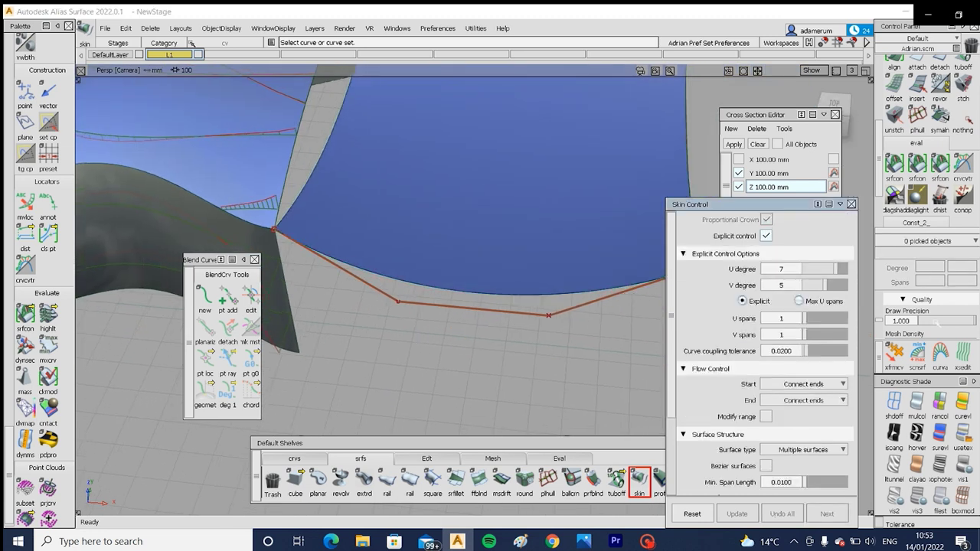
drag(936, 323, 913, 321)
ctrl+shift+drag(441, 288, 397, 260)
click(438, 305)
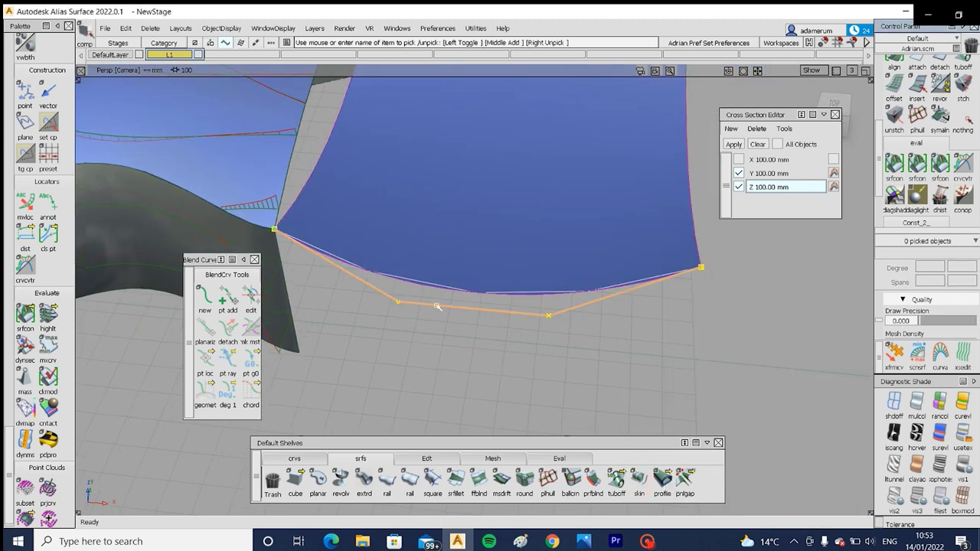
alt+shift+right_drag(352, 237, 402, 288)
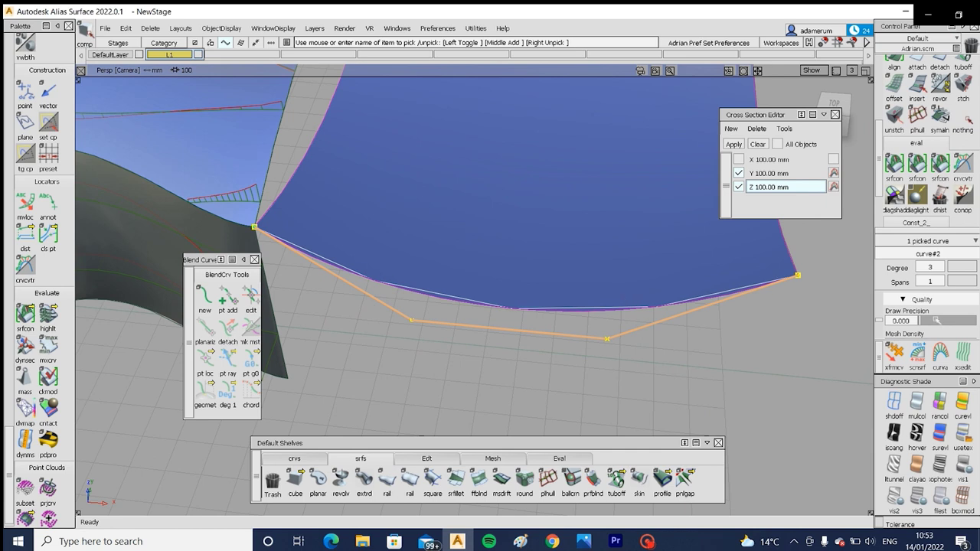
drag(936, 321, 957, 321)
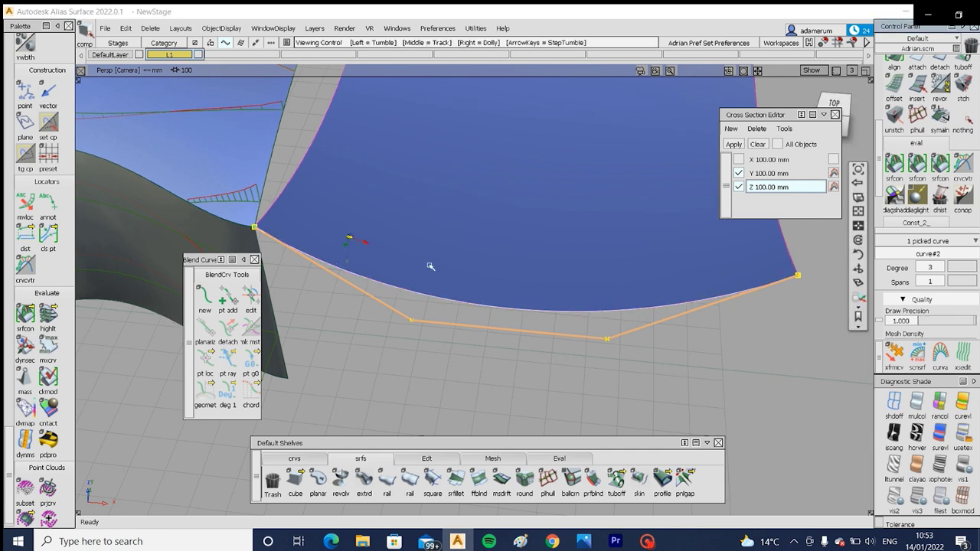
alt+shift+right_drag(431, 268, 404, 267)
alt+shift+drag(432, 267, 435, 285)
ctrl+shift+drag(440, 321, 488, 255)
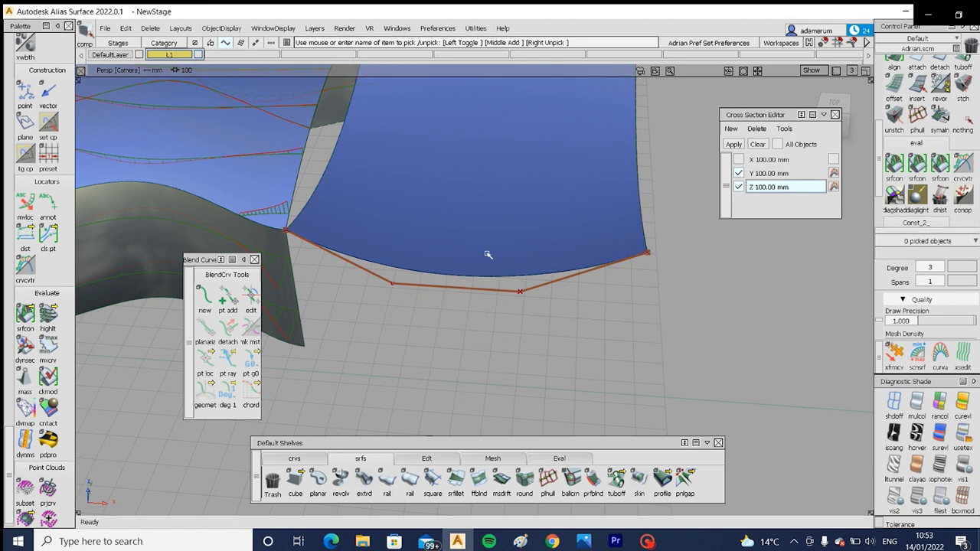
Step: Reopen the crowned end skin for editing and turn on Crown Flip
alt+shift+drag(547, 284, 461, 236)
ctrl+shift+right_click(641, 240)
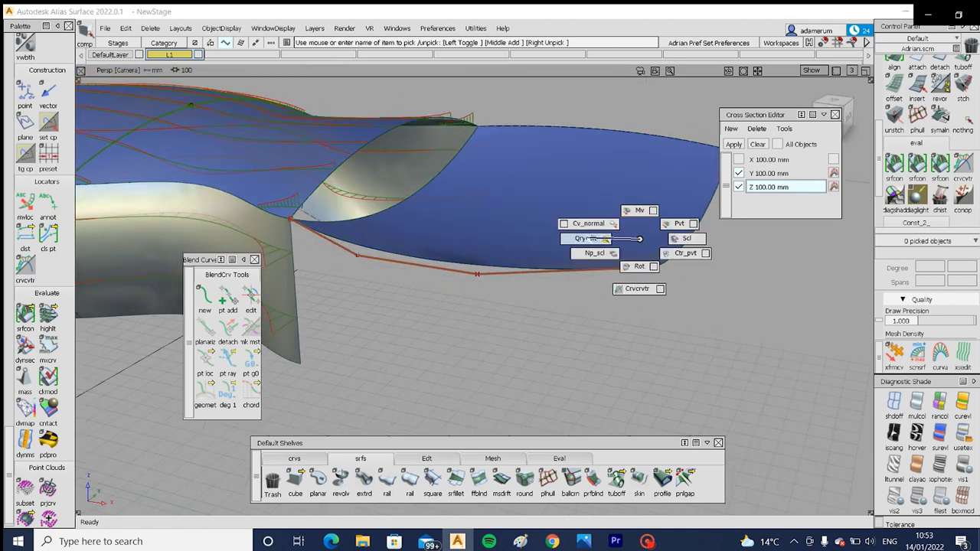
ctrl+shift+drag(590, 238, 588, 240)
click(587, 240)
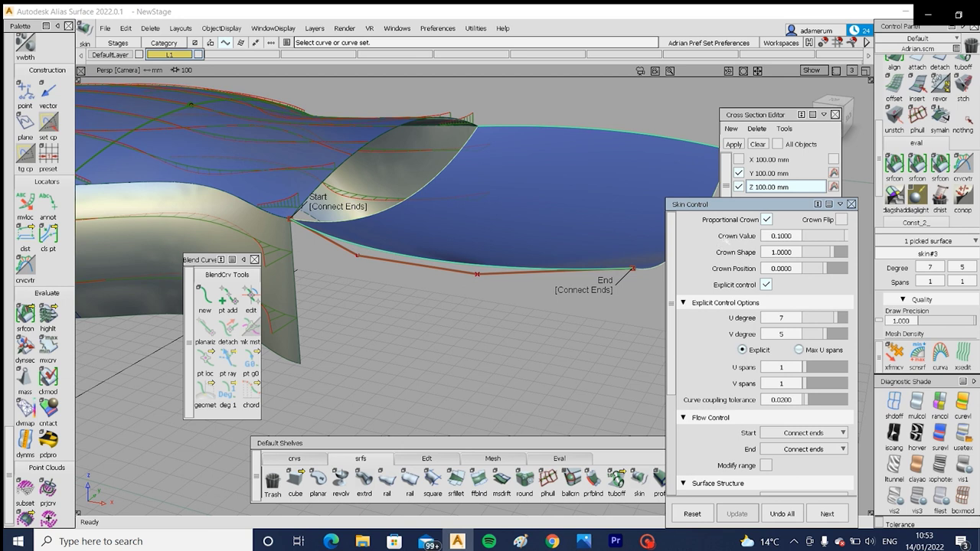
click(842, 219)
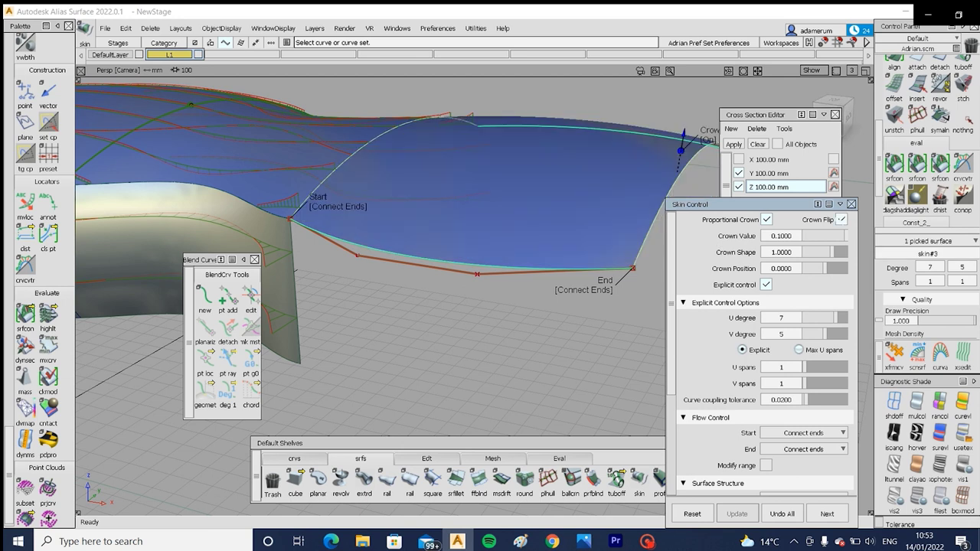
alt+shift+drag(429, 184, 420, 236)
alt+shift+middle_drag(419, 236, 533, 345)
ctrl+shift+drag(532, 344, 532, 303)
click(532, 302)
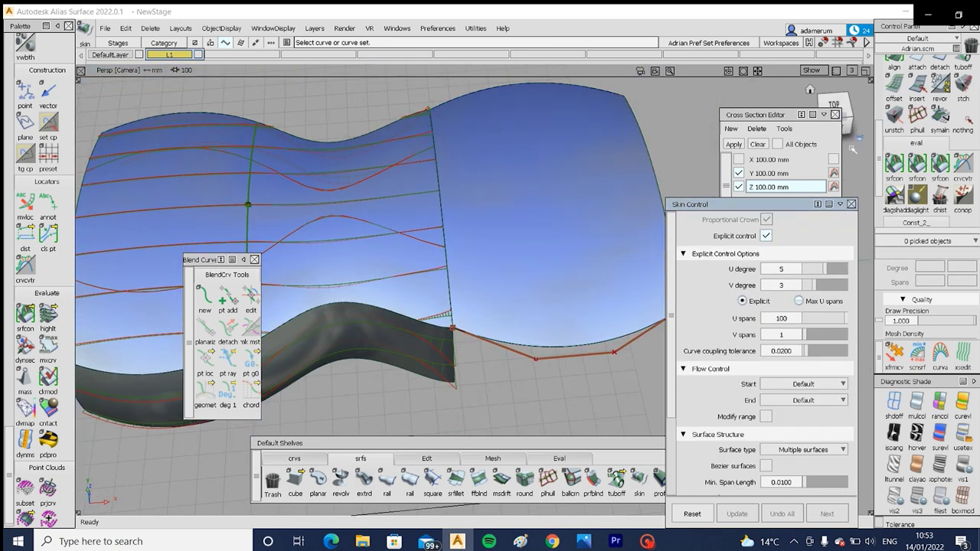
Step: Align the middle skin's edge to the adjoining edge of the crowned end skin with G3 continuity and Edge alignment
click(421, 462)
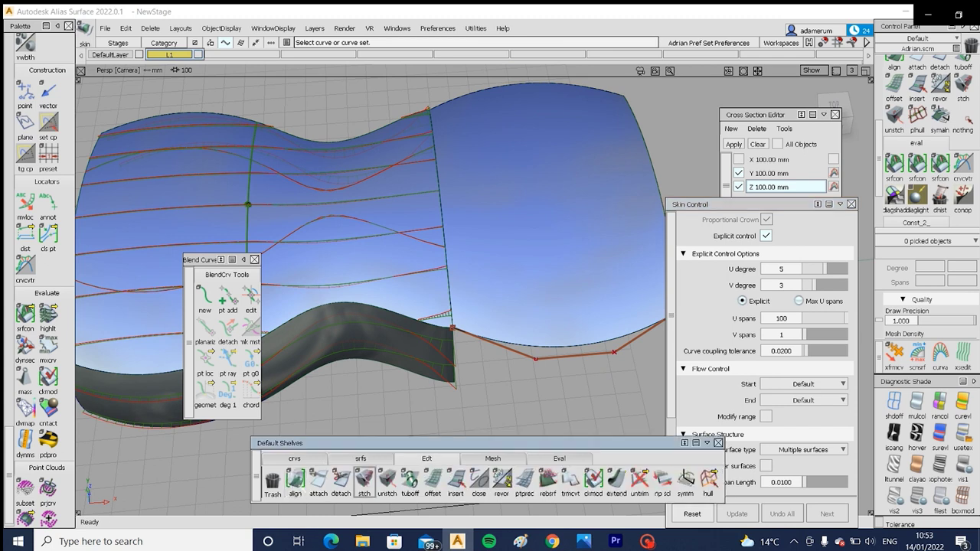
click(295, 480)
click(448, 269)
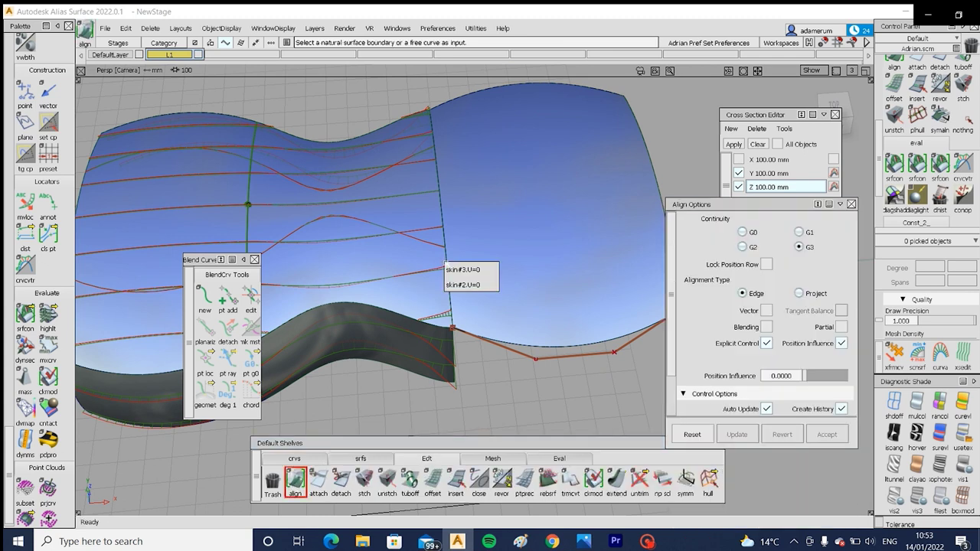
click(491, 283)
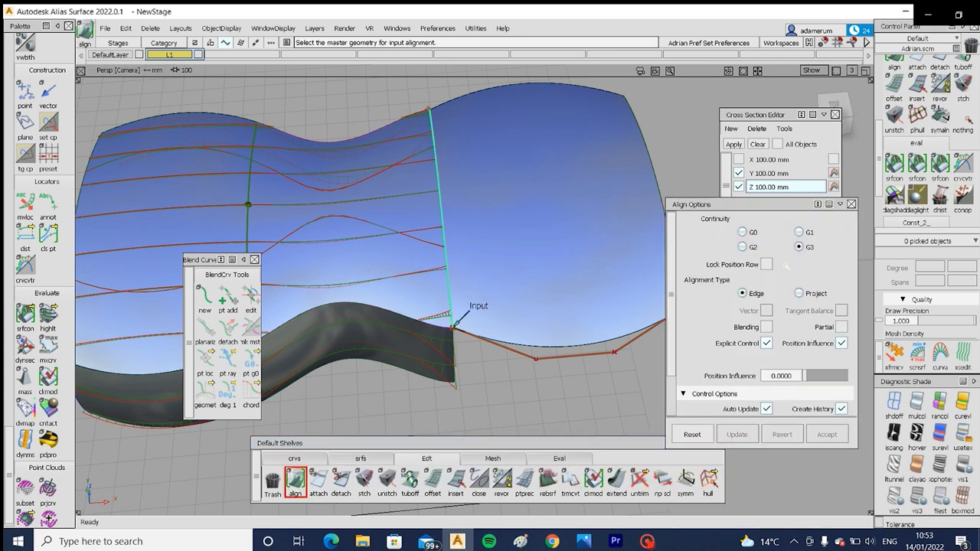
click(450, 293)
Step: Adjust the new alignment's curvature scalar to about 11.8 along the shared edge and finish the alignment
alt+shift+drag(446, 325, 382, 382)
alt+shift+right_drag(377, 313, 383, 310)
alt+shift+drag(384, 311, 406, 252)
alt+shift+middle_drag(406, 253, 497, 313)
drag(458, 246, 474, 247)
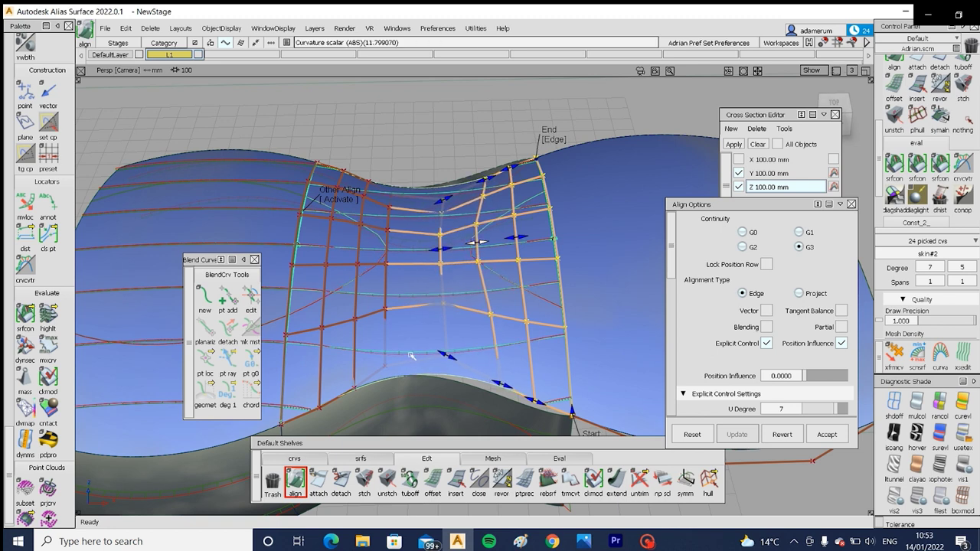
ctrl+shift+drag(409, 355, 412, 338)
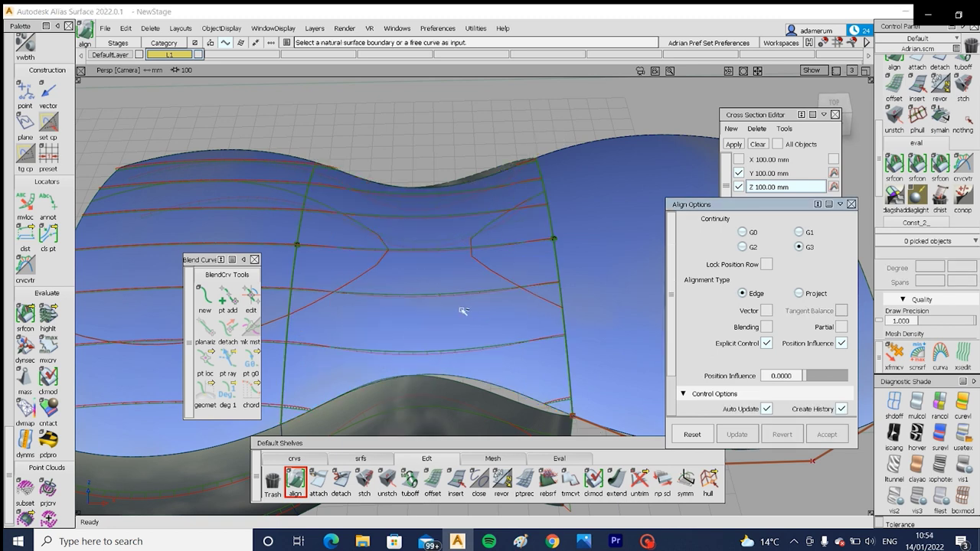
Step: Reopen the middle skin's existing alignment for editing, adjust its influence handle and clear the selection
ctrl+shift+drag(461, 308, 380, 310)
click(381, 314)
drag(389, 248, 570, 230)
mouse_move(530, 298)
alt+shift+mouse_down()
mouse_move(528, 284)
mouse_move(556, 296)
mouse_move(437, 271)
mouse_move(445, 243)
alt+shift+mouse_up()
ctrl+shift+drag(542, 375, 538, 335)
Step: Hide the CVs and hulls in the view and pick the middle skin and its neighbouring surfaces
ctrl+shift+drag(649, 275, 579, 321)
click(594, 318)
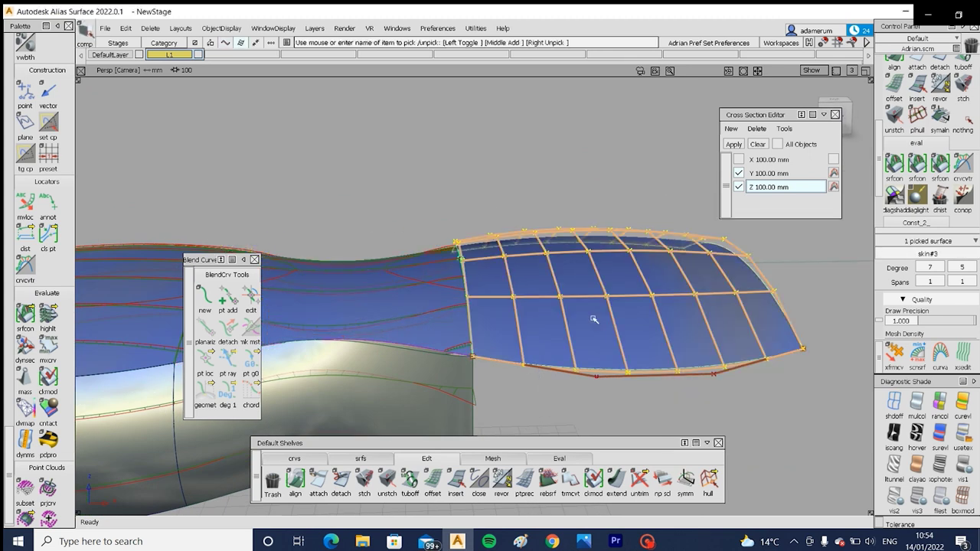
mouse_move(433, 260)
alt+shift+mouse_down()
mouse_move(413, 316)
mouse_move(405, 433)
mouse_move(412, 348)
alt+shift+mouse_up()
key(alt+t)
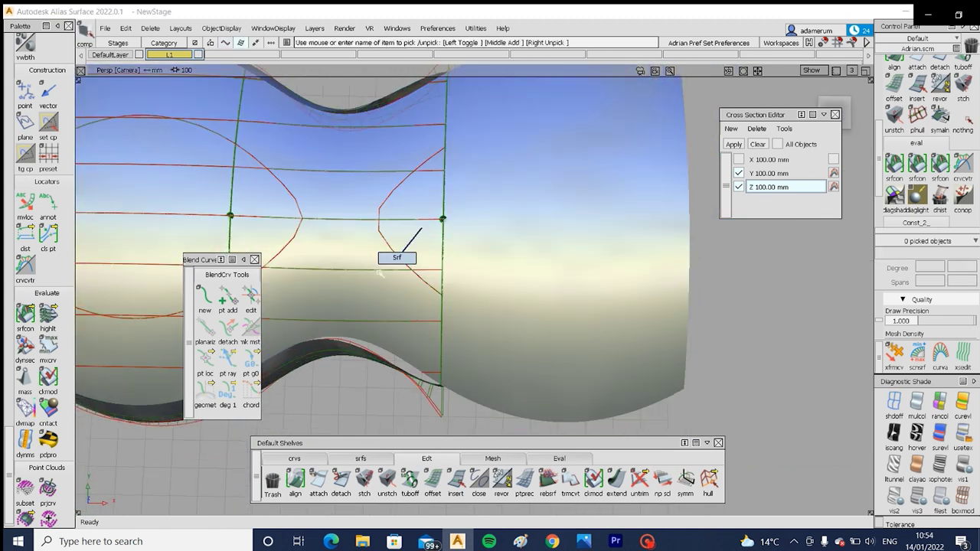
click(379, 276)
alt+shift+drag(378, 276, 586, 291)
click(473, 281)
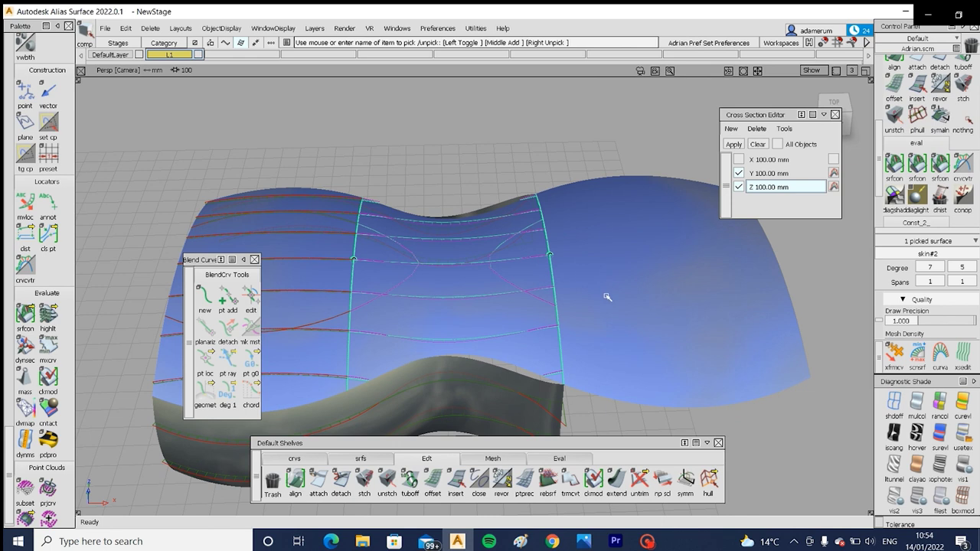
alt+shift+drag(566, 347, 571, 365)
click(639, 286)
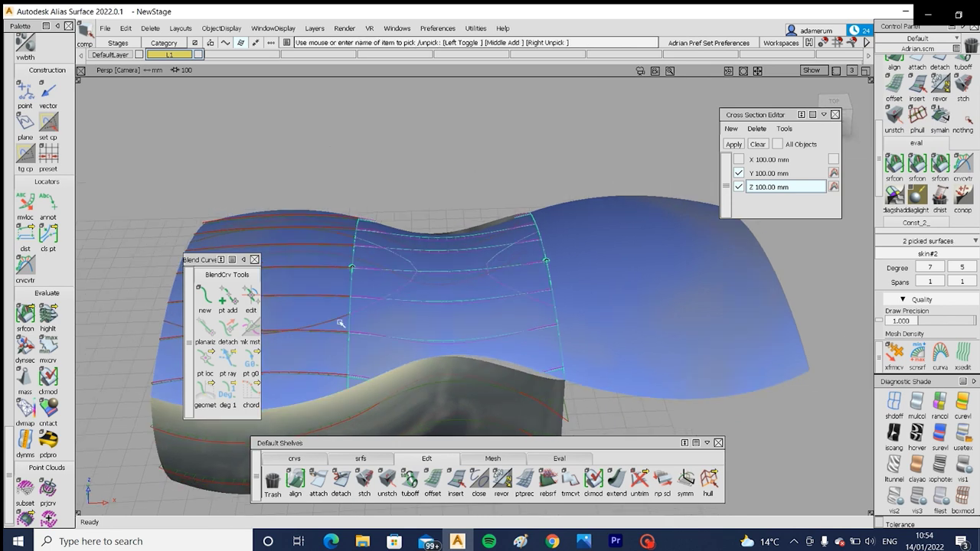
click(287, 353)
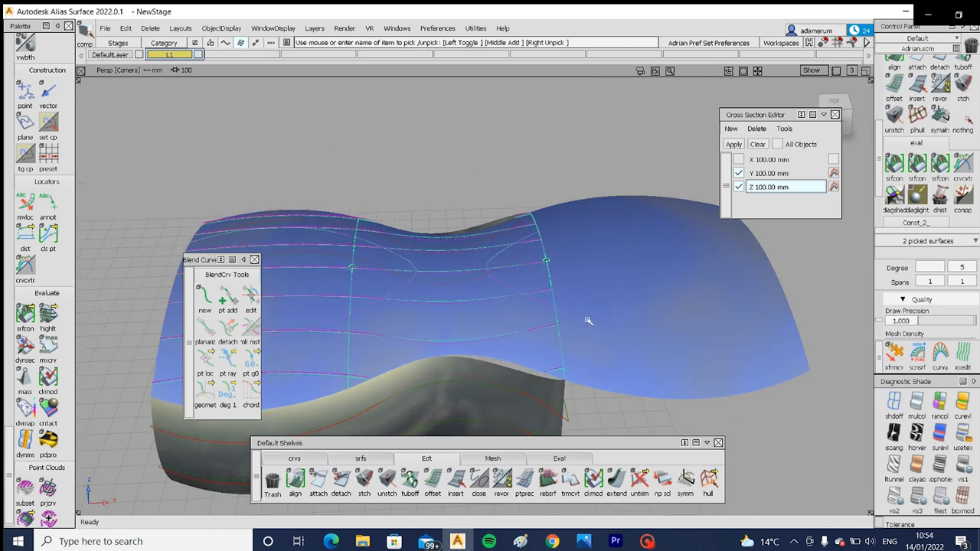
Step: Undock the Diagnostic Shade shelf and bring the Display options for the picked surfaces into view
scroll(942, 326, down, 4)
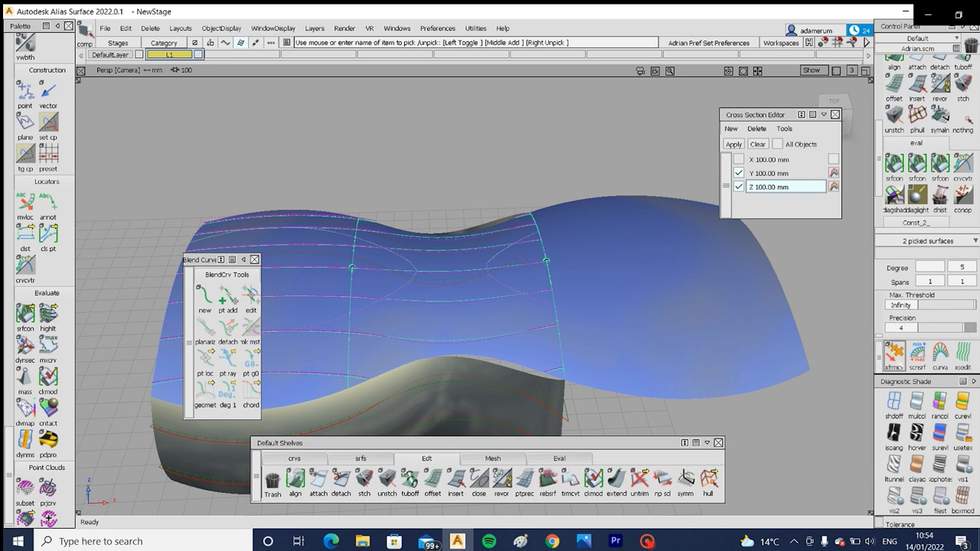
scroll(895, 299, up, 1)
drag(906, 382, 778, 355)
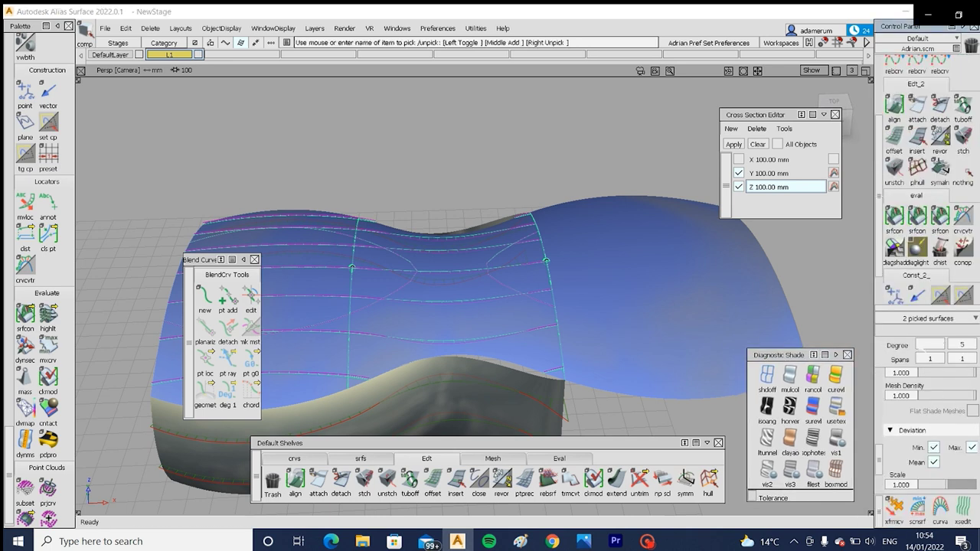
scroll(929, 353, up, 5)
scroll(918, 290, up, 5)
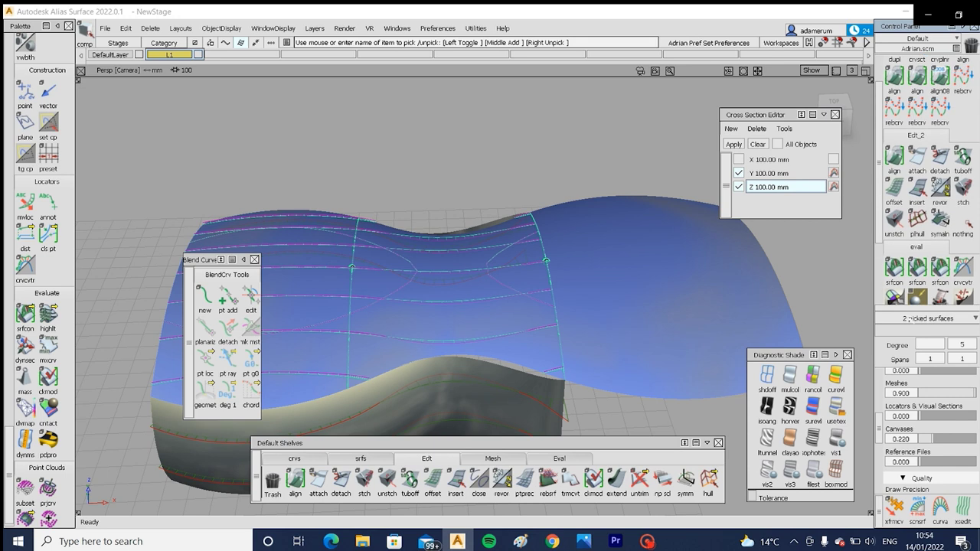
scroll(917, 289, down, 4)
scroll(921, 391, up, 3)
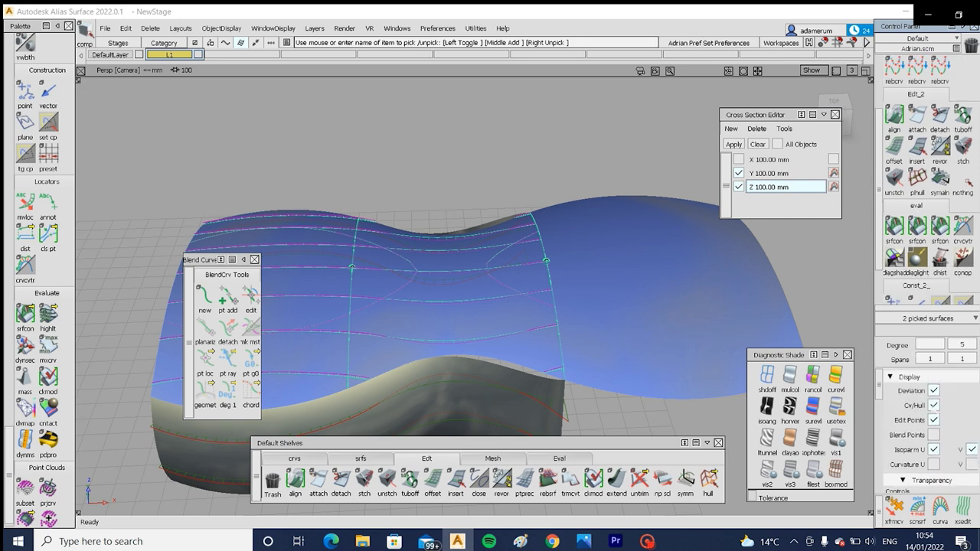
Step: Clear the selection, show the CVs and hulls, and pick four surfaces including the end skin and middle skin
ctrl+shift+drag(533, 298, 532, 294)
alt+shift+middle_drag(522, 314, 503, 256)
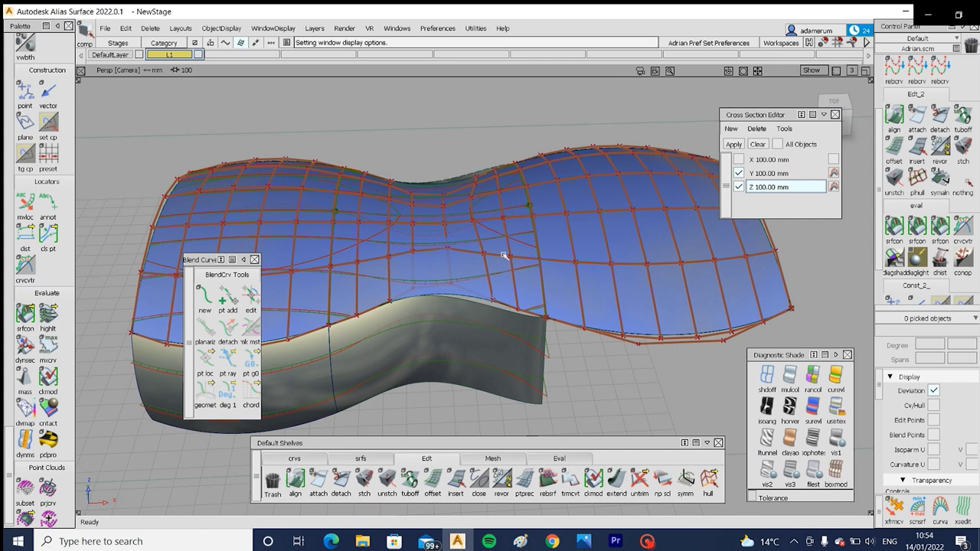
ctrl+shift+drag(527, 234, 558, 208)
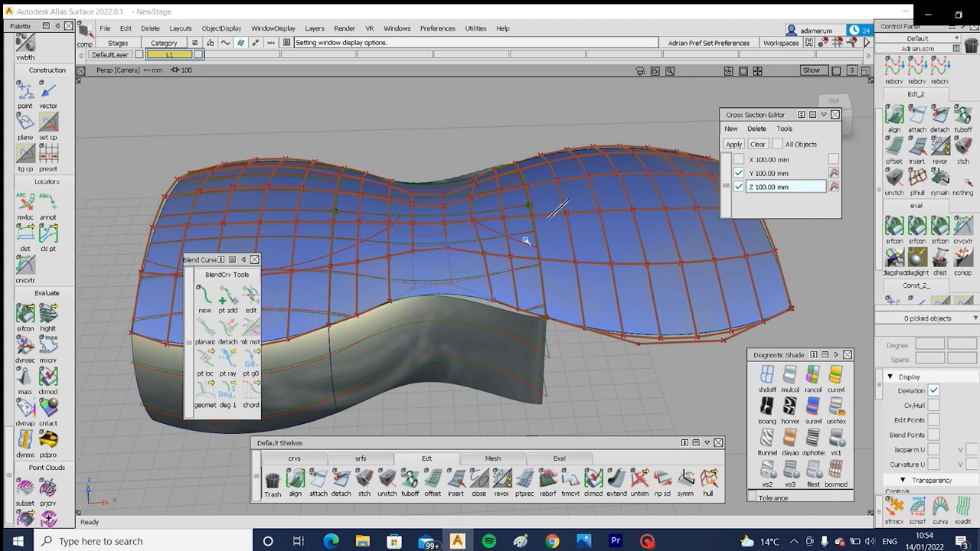
click(568, 231)
click(509, 243)
click(246, 214)
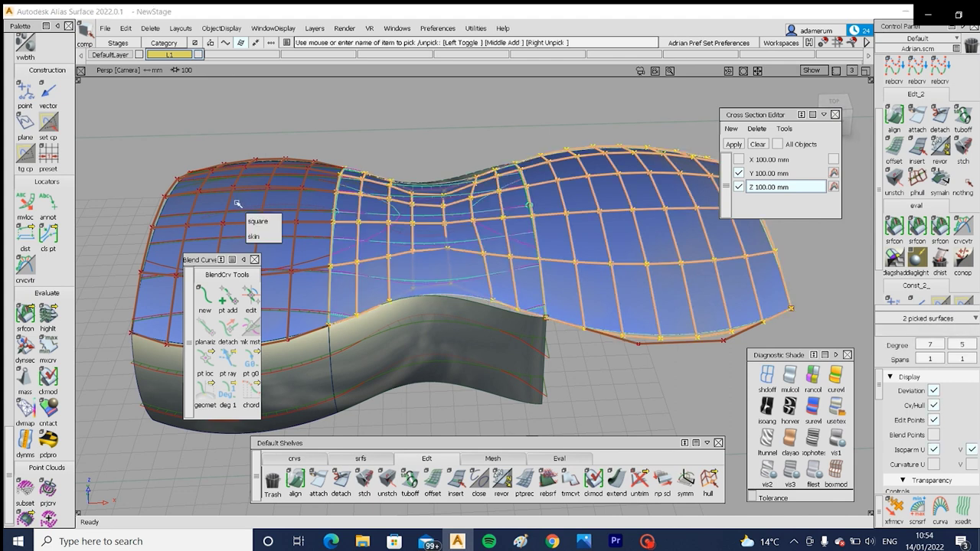
click(230, 181)
click(168, 221)
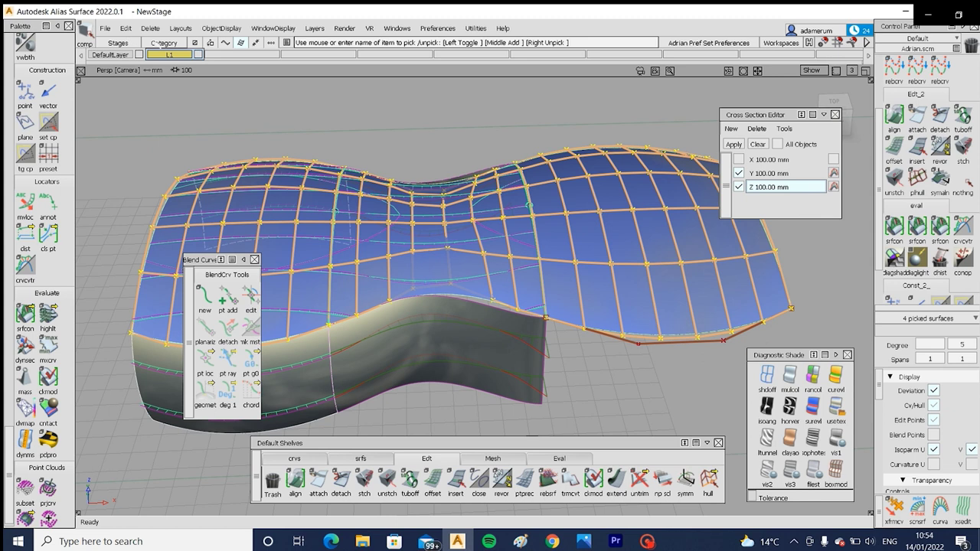
Step: Turn off the display of CVs and hulls for the window
click(205, 29)
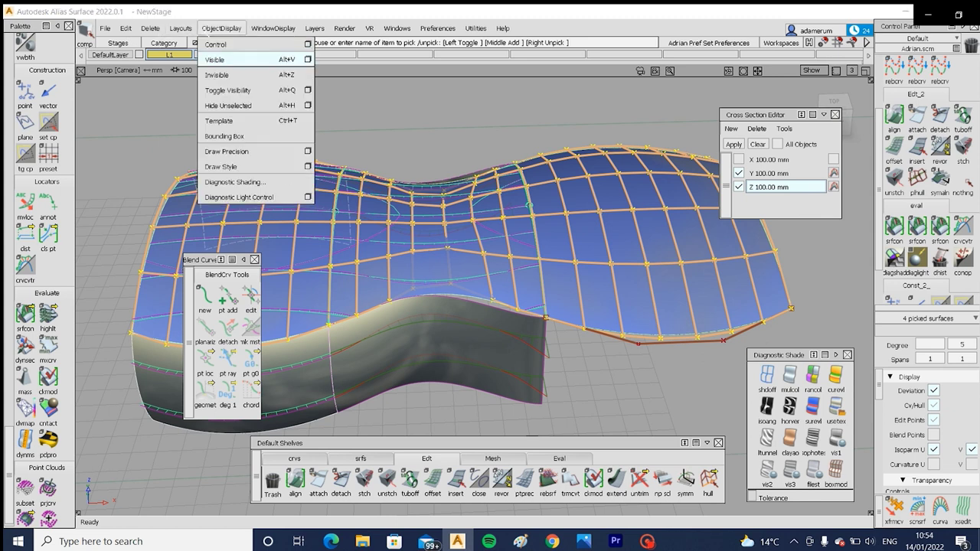
click(283, 32)
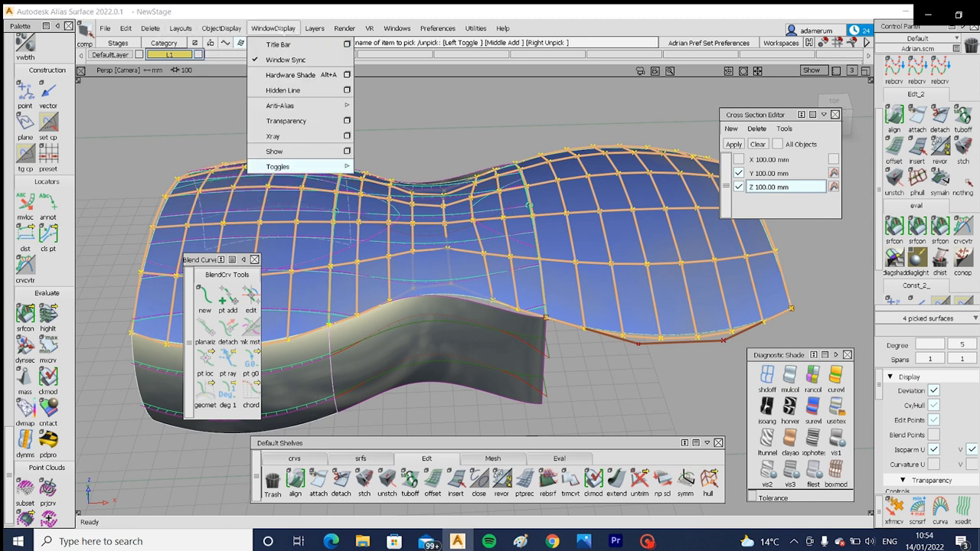
mouse_move(267, 167)
click(371, 166)
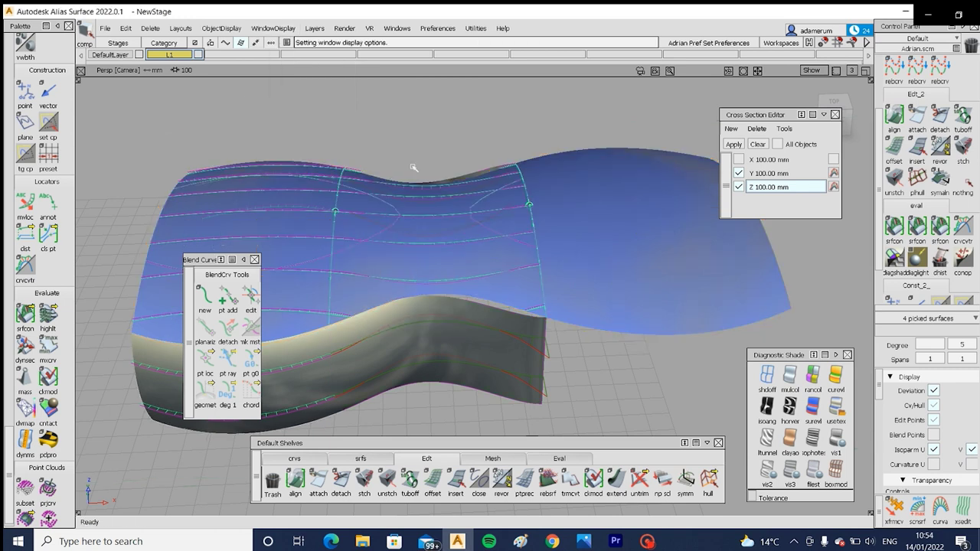
Step: Examine the aligned surfaces and their cross sections from several sides without CVs and hulls
alt+shift+drag(497, 203, 650, 204)
alt+shift+right_drag(651, 203, 562, 334)
alt+shift+drag(562, 335, 348, 290)
alt+shift+right_drag(348, 290, 494, 329)
alt+shift+drag(494, 329, 416, 237)
alt+shift+right_drag(415, 236, 294, 291)
alt+shift+drag(294, 290, 534, 270)
key(F11)
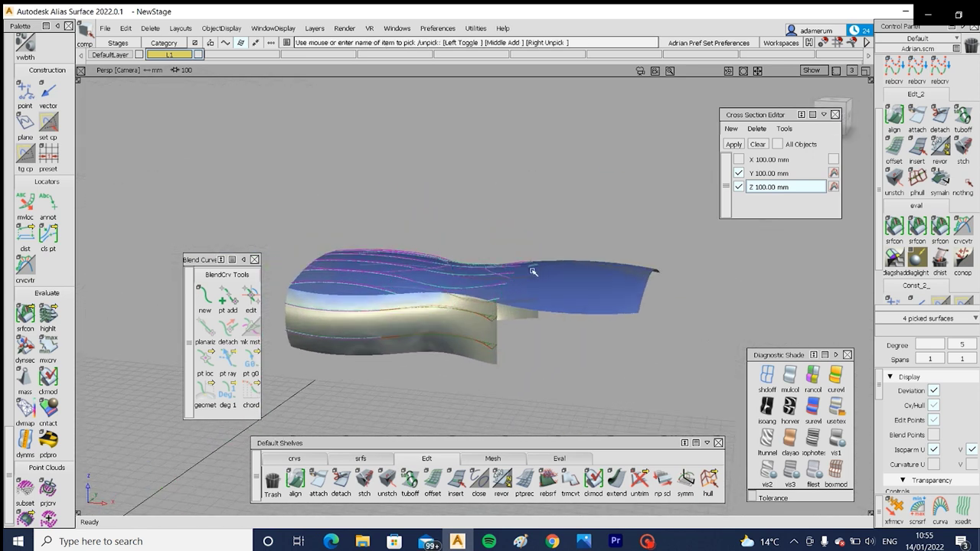
Step: Show the CVs and hulls, select the whole model and apply the 100 mm Y and Z cross sections to it
key(F12)
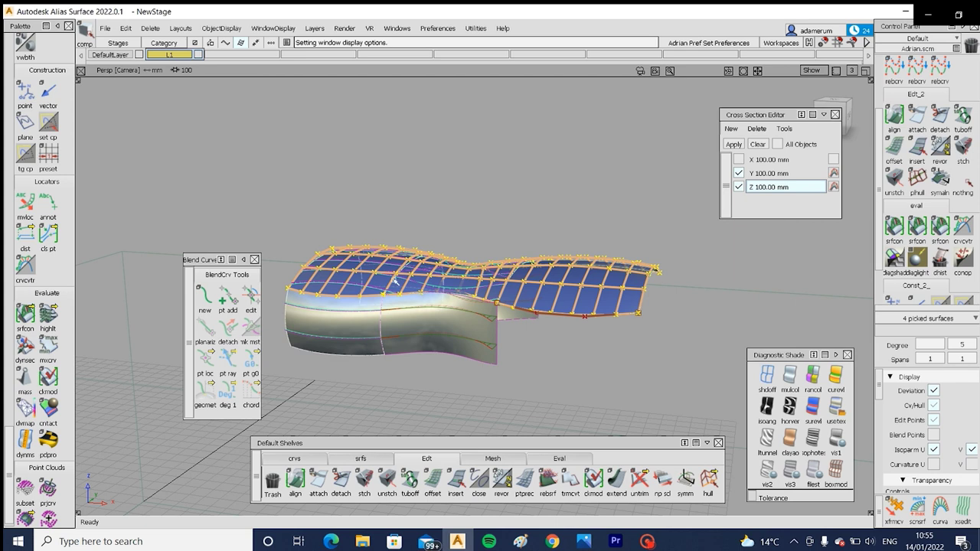
ctrl+shift+drag(394, 281, 390, 207)
drag(390, 206, 641, 395)
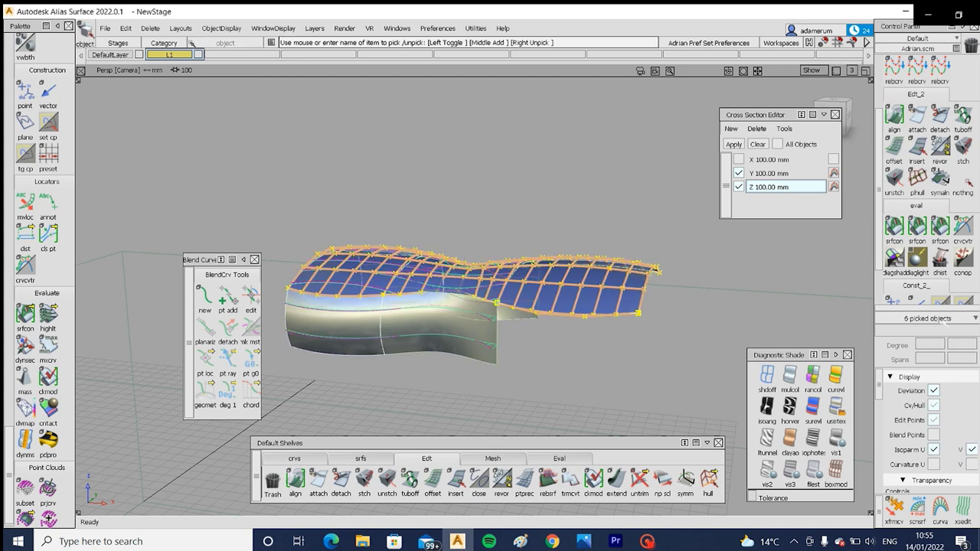
scroll(967, 434, down, 5)
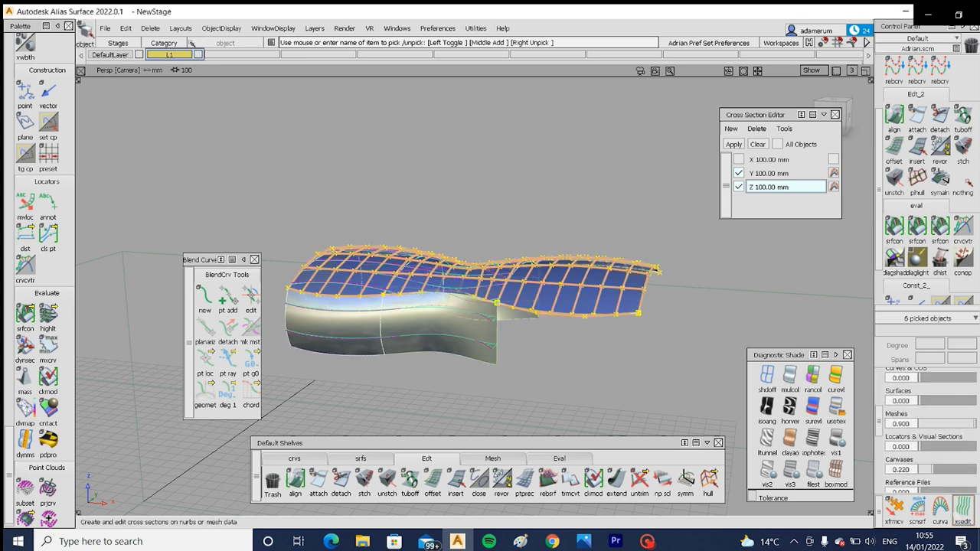
click(964, 509)
click(964, 507)
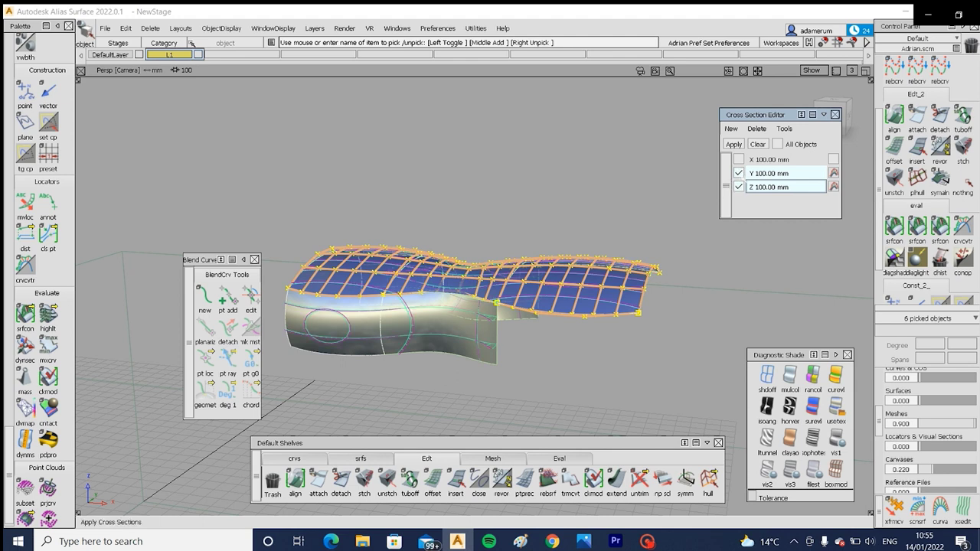
Step: Turn off the curvature combs and remove the 100 mm Y and Z cross sections from the whole model
click(834, 187)
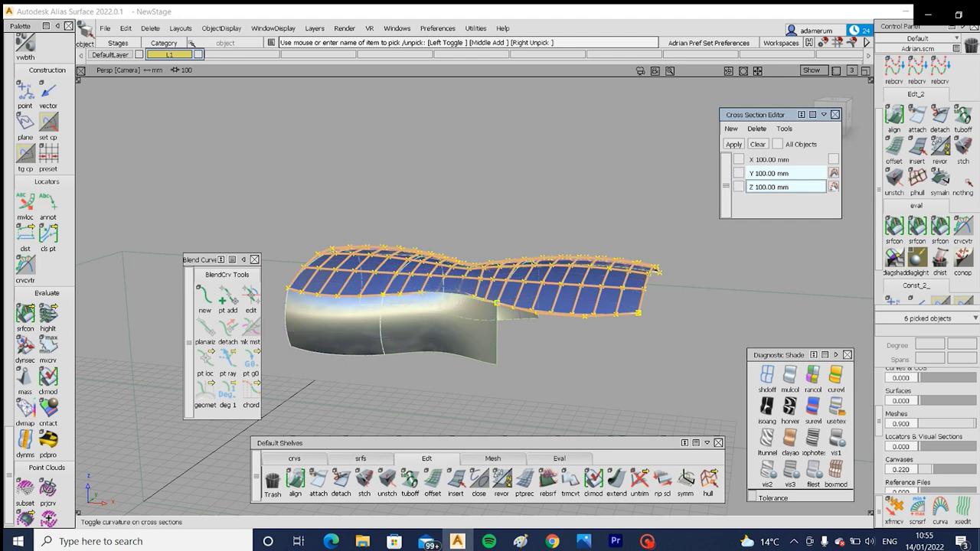
click(485, 271)
alt+shift+drag(407, 277, 390, 329)
click(432, 330)
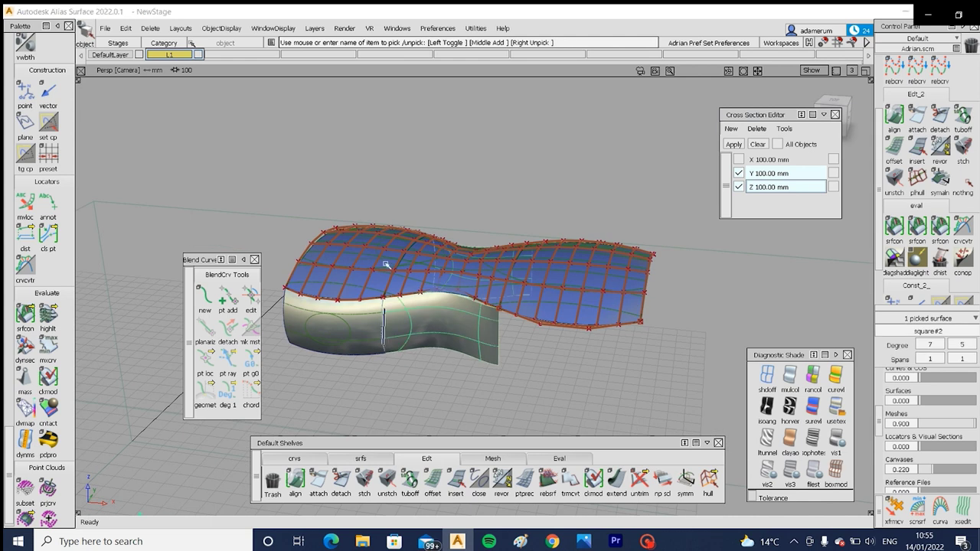
ctrl+shift+drag(365, 197, 353, 300)
drag(324, 212, 611, 304)
click(734, 145)
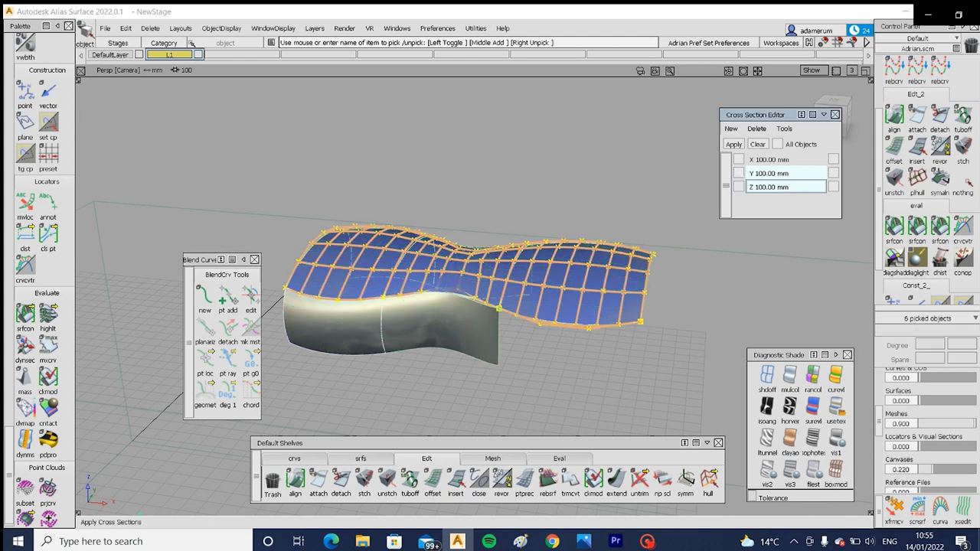
Step: Select the whole model, turn off the display of its CVs and hulls, and clear the selection
ctrl+shift+drag(518, 283, 519, 389)
alt+shift+drag(451, 324, 343, 238)
drag(341, 232, 701, 386)
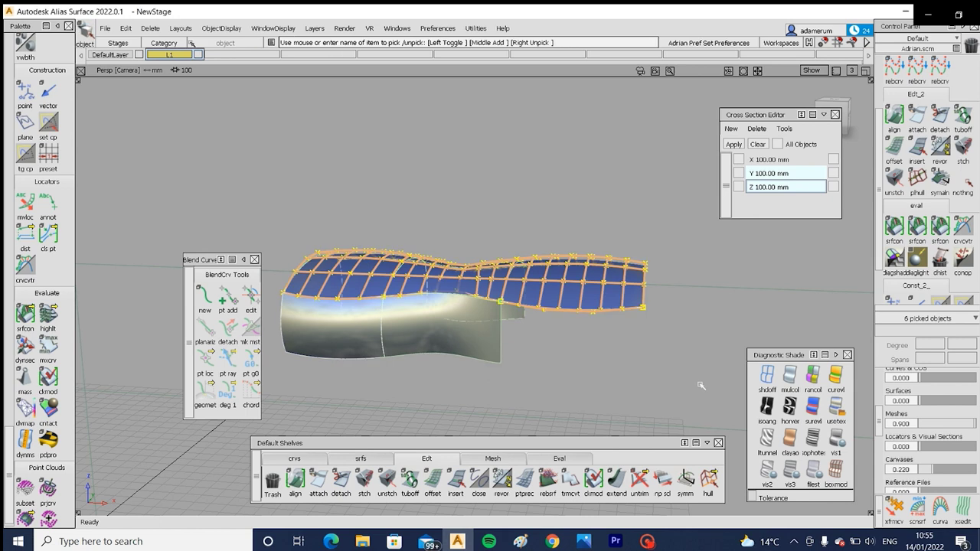
key(ctrl+h)
ctrl+shift+drag(416, 369, 410, 288)
alt+shift+drag(409, 268, 460, 348)
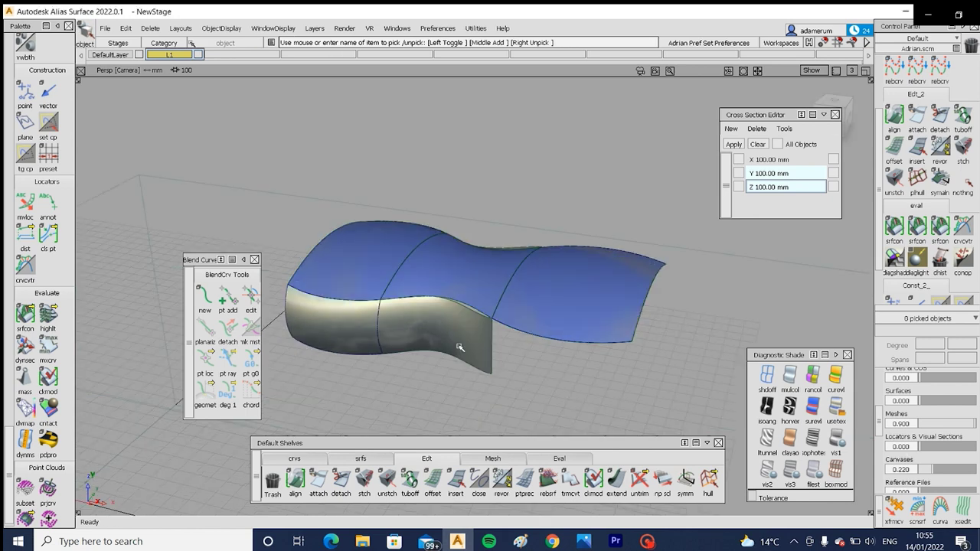
Step: Delete the side surface hanging below the middle skin
alt+shift+drag(459, 348, 472, 372)
alt+shift+middle_drag(473, 373, 458, 340)
ctrl+shift+drag(479, 288, 440, 308)
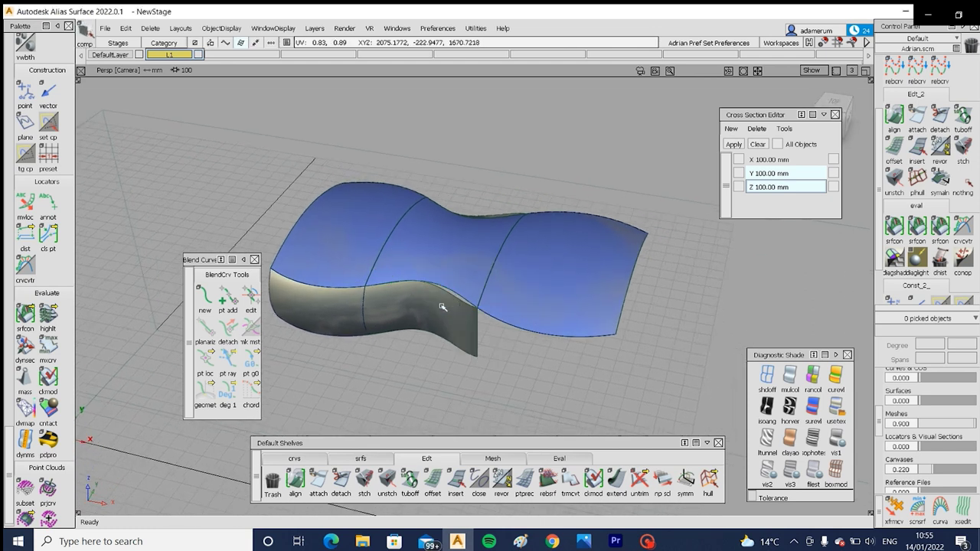
click(442, 306)
key(Delete)
Step: Draw a straight vertical edit-point curve upward from the end skin's outer corner in the Left view
alt+shift+drag(556, 293, 540, 330)
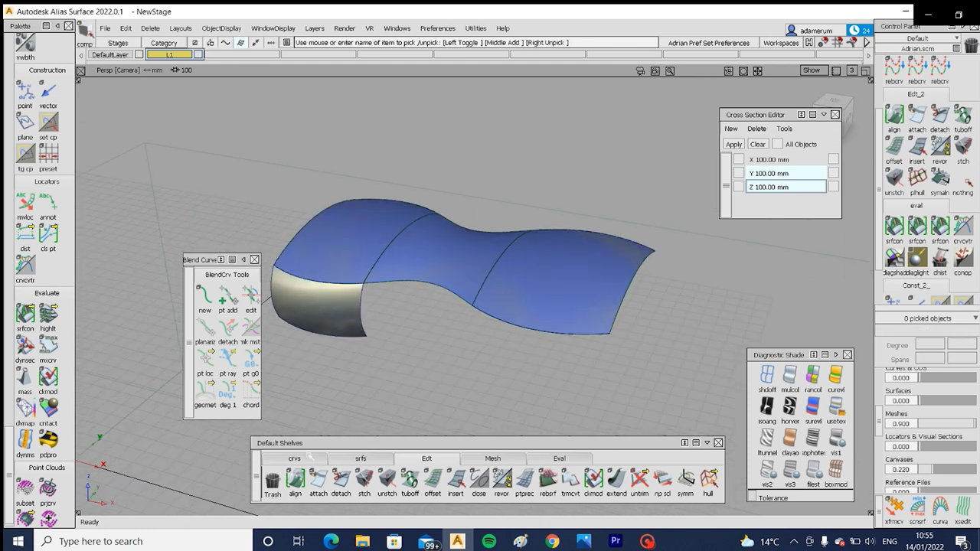
click(294, 458)
click(318, 479)
click(603, 335)
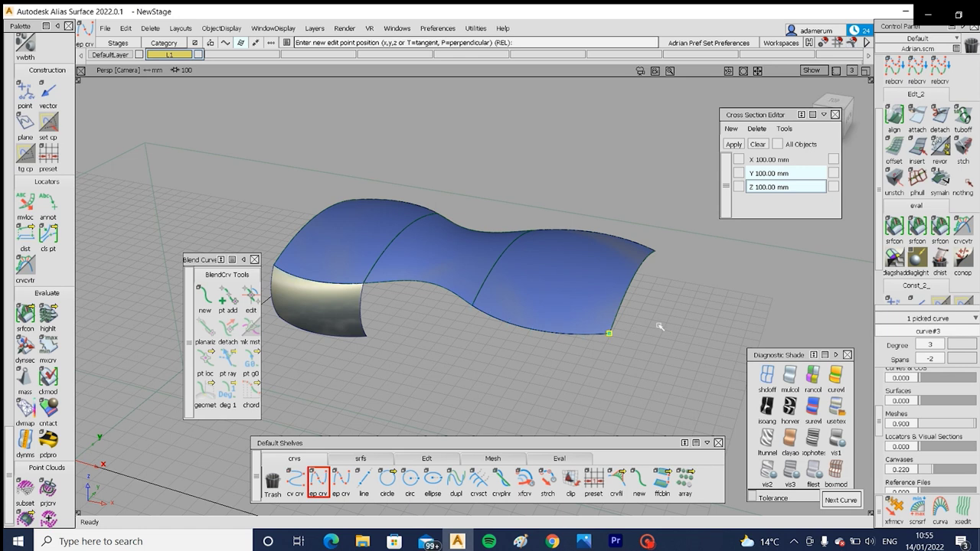
alt+shift+middle_drag(657, 328, 437, 333)
drag(758, 116, 775, 183)
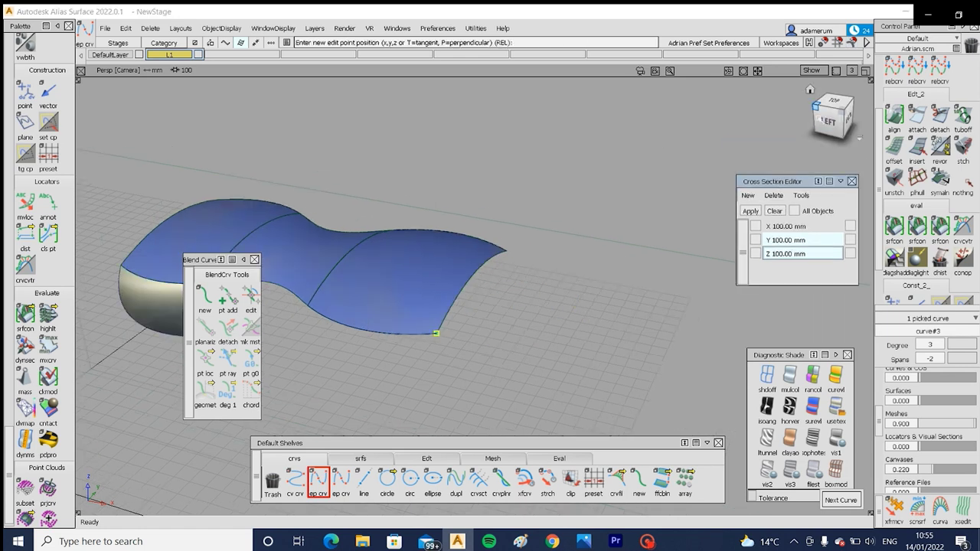
click(828, 119)
click(468, 114)
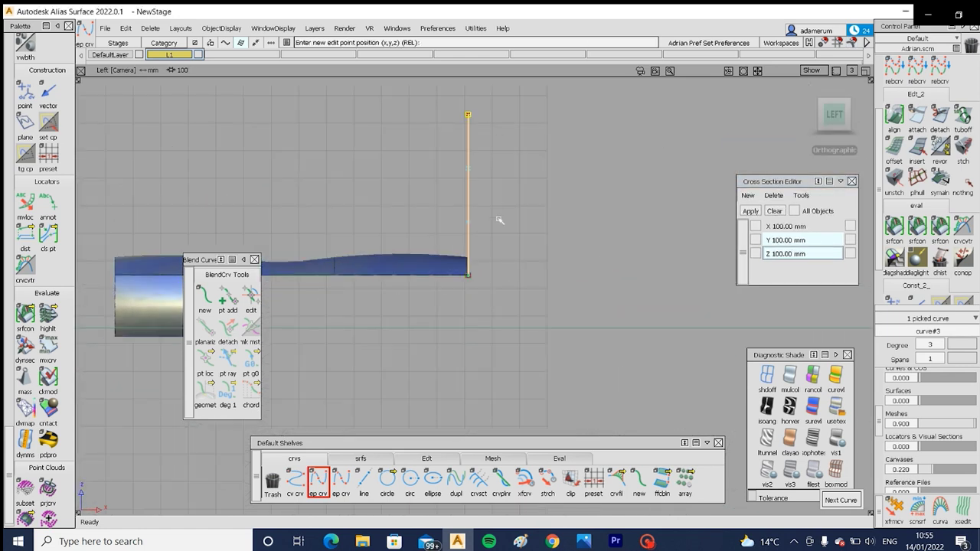
Step: Try a Monorail surface with the end skin's free edge as generation curve and the vertical curve as rail
click(361, 458)
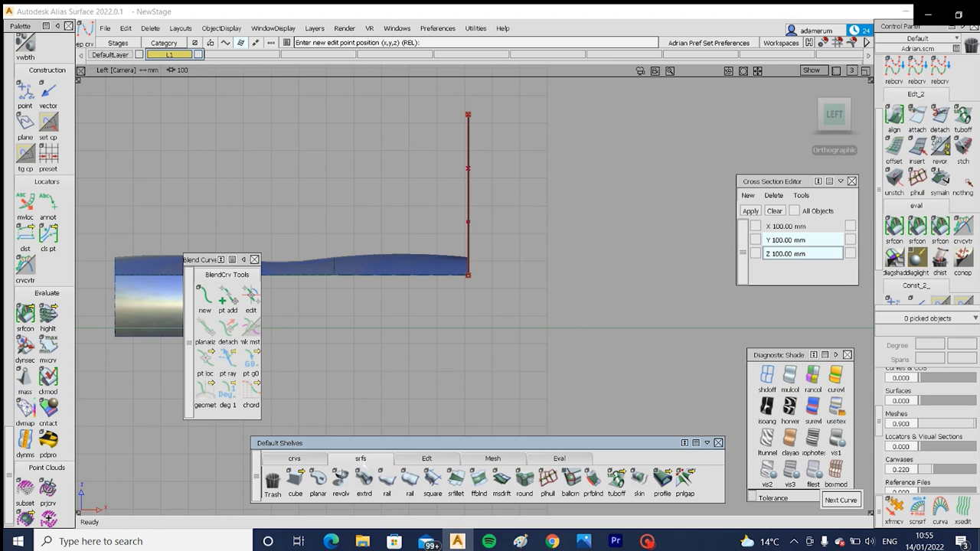
click(386, 481)
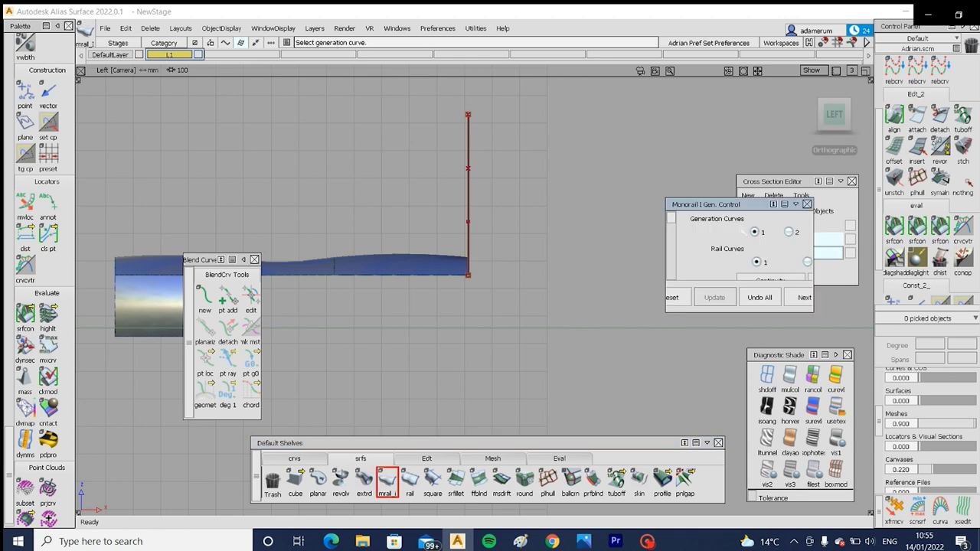
alt+shift+drag(507, 248, 563, 270)
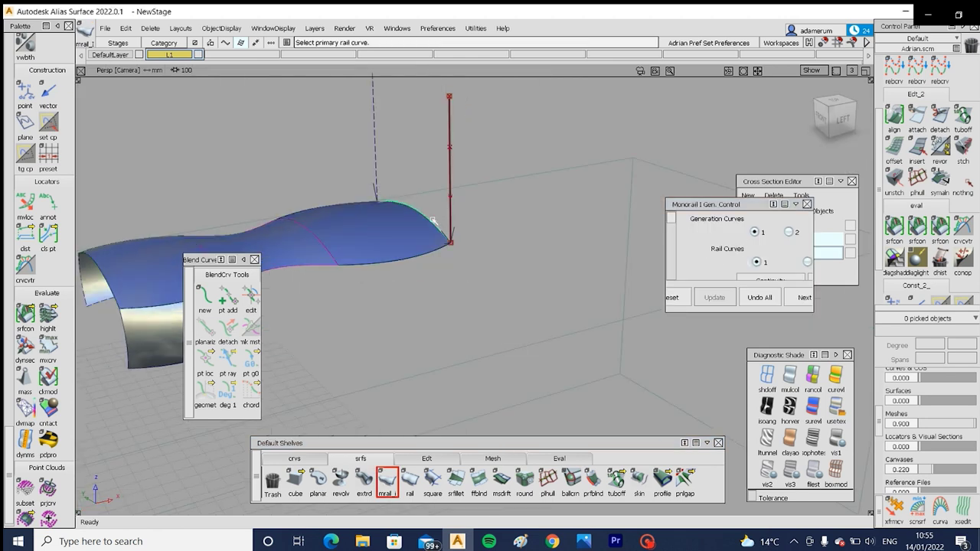
click(450, 200)
alt+shift+drag(450, 200, 391, 413)
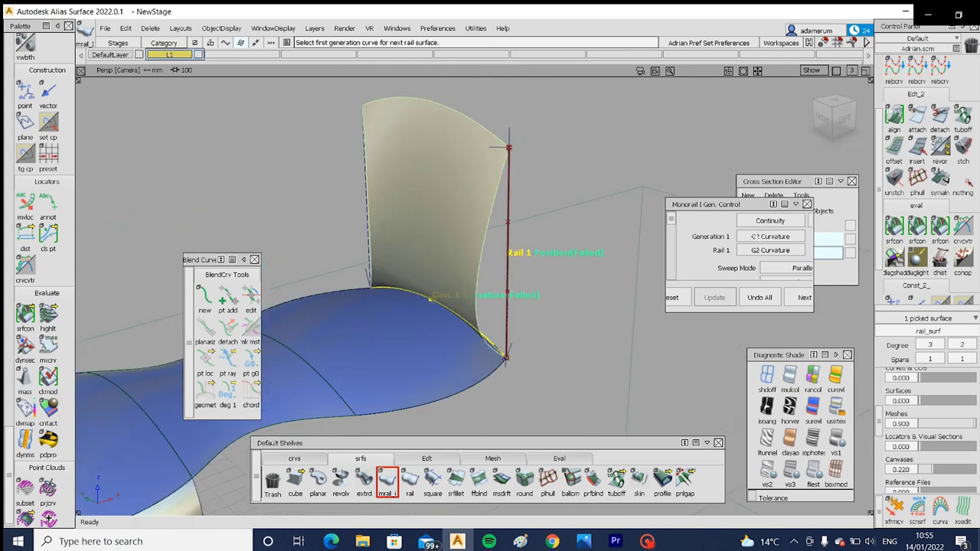
Step: Set the Monorail surface's Generation 1 and Rail 1 continuity to G0 Position, and delete the surface
click(766, 251)
click(769, 251)
click(768, 251)
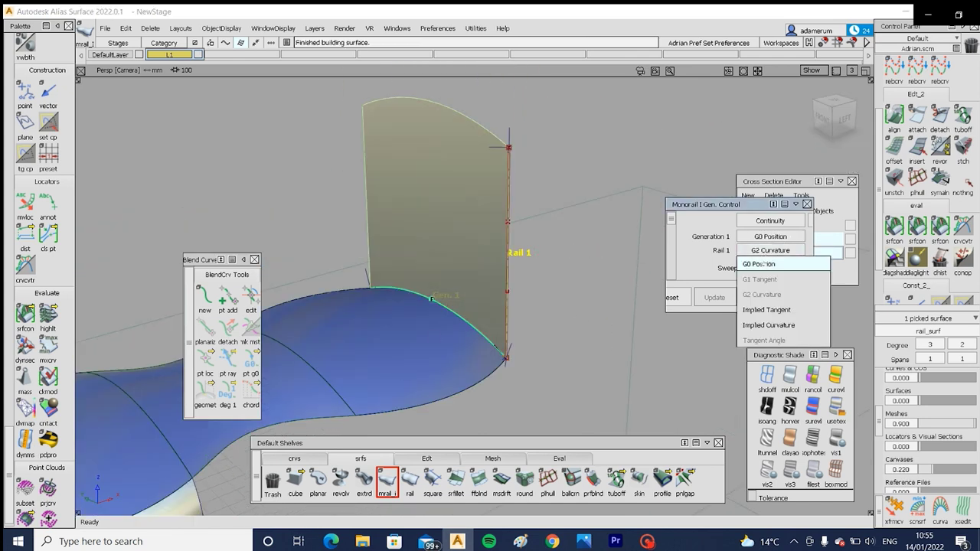
click(768, 264)
alt+shift+drag(448, 306, 459, 284)
alt+shift+drag(657, 316, 527, 278)
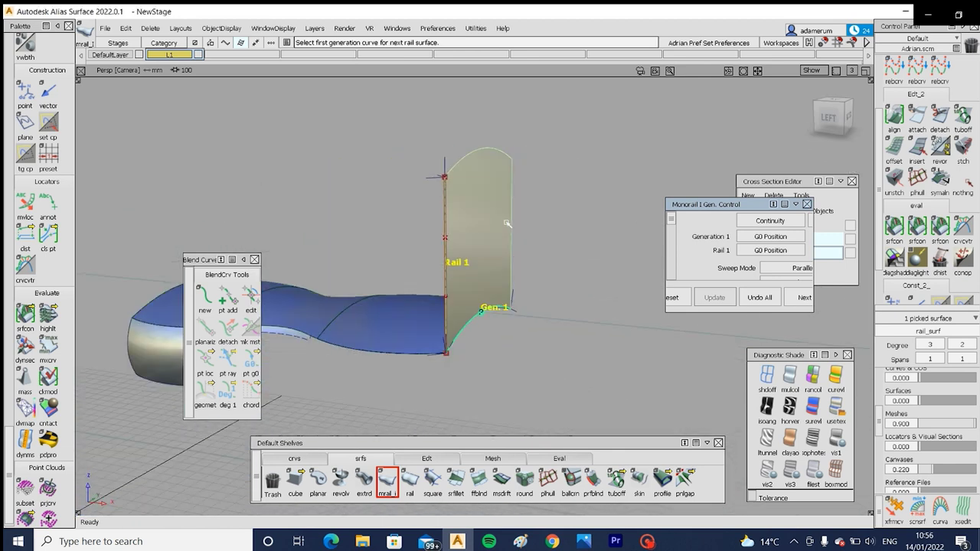
ctrl+shift+drag(507, 223, 468, 266)
key(Delete)
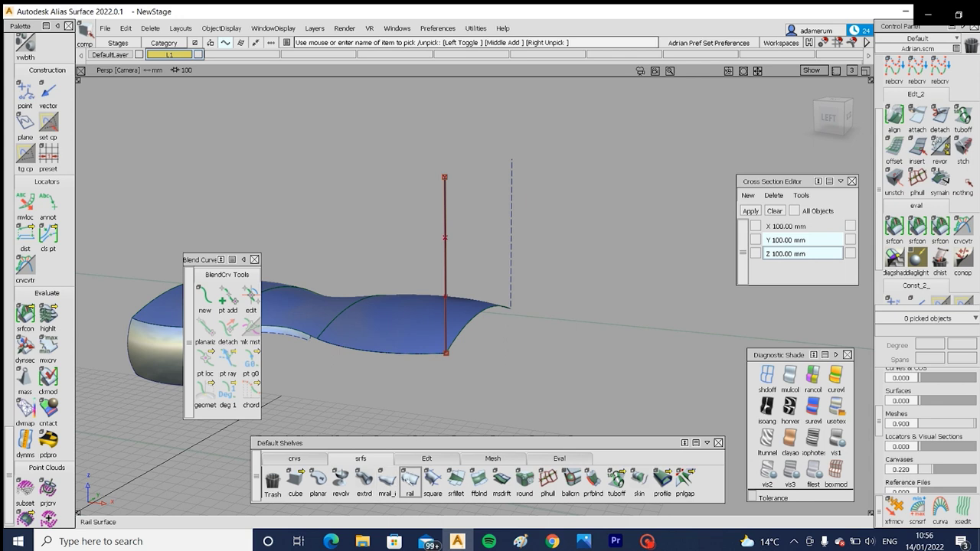
Step: Build a Birail surface from the end skin's free edge along the vertical curve and its mirrored copy
click(410, 479)
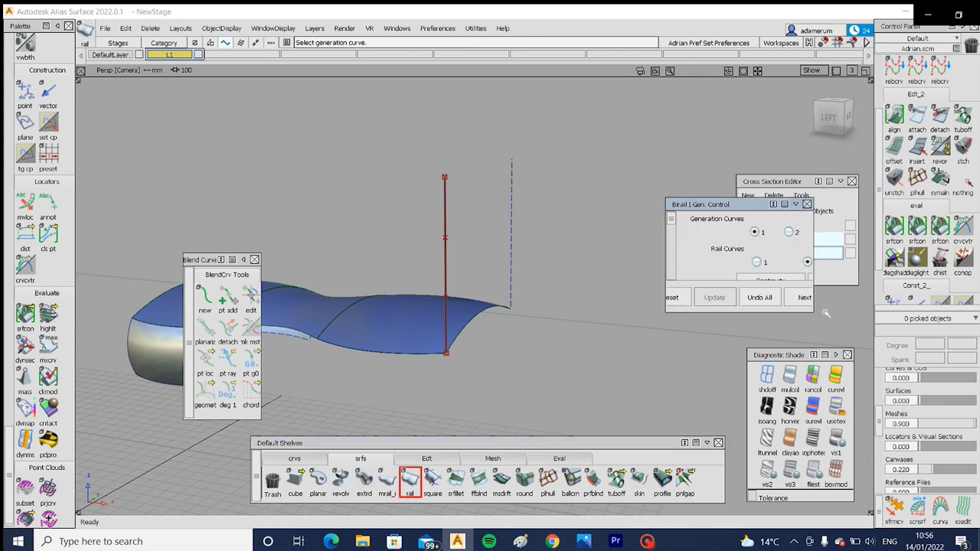
drag(813, 313, 855, 371)
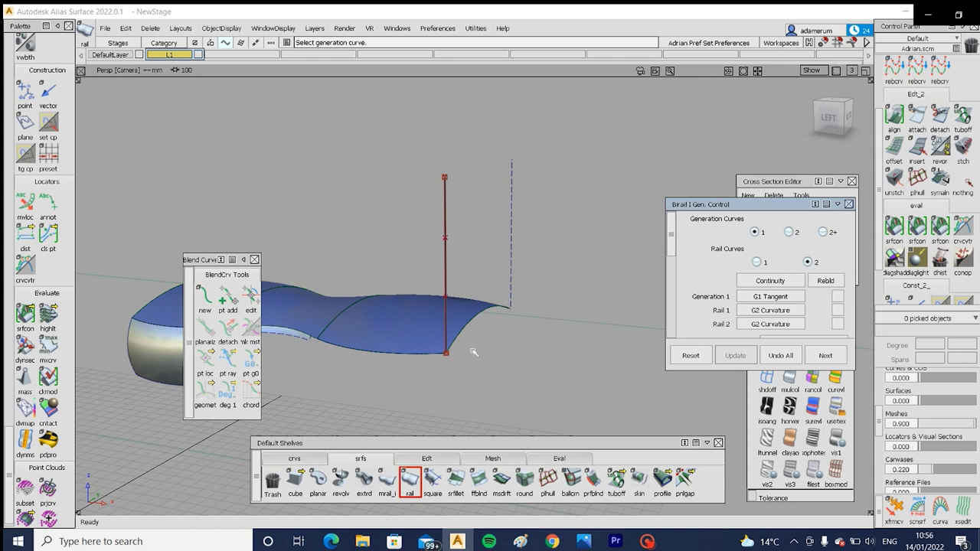
click(469, 314)
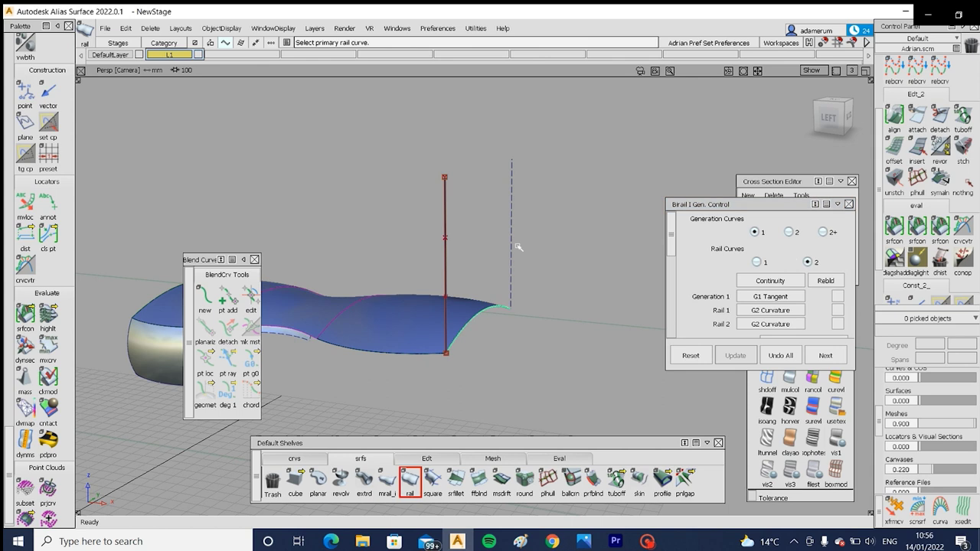
click(445, 254)
click(511, 231)
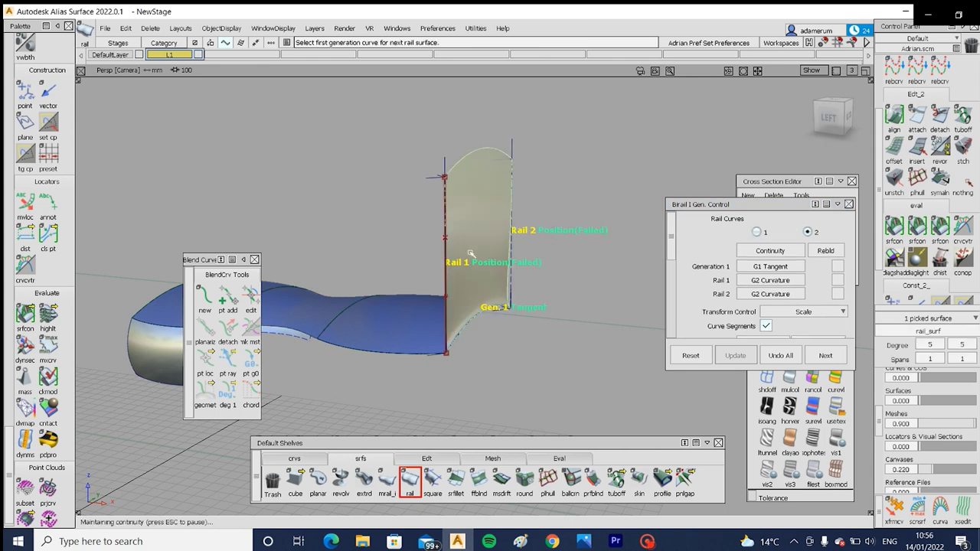
Step: Set the Birail surface's Generation 1, Rail 1 and Rail 2 continuity to G0 Position and finish the surface
alt+shift+drag(471, 254, 610, 319)
click(758, 268)
click(757, 281)
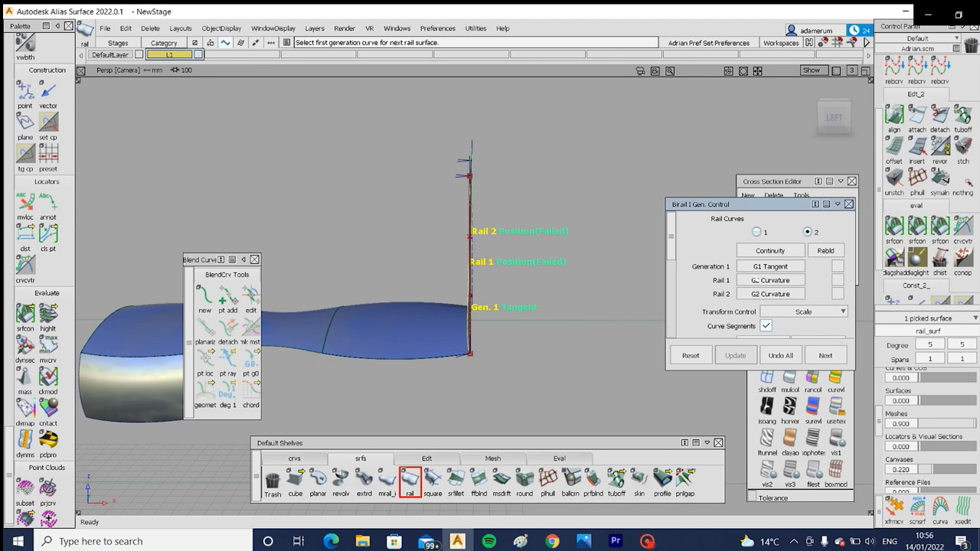
click(757, 281)
click(756, 294)
click(757, 295)
click(757, 308)
alt+shift+right_drag(434, 284, 300, 286)
alt+shift+drag(300, 287, 310, 294)
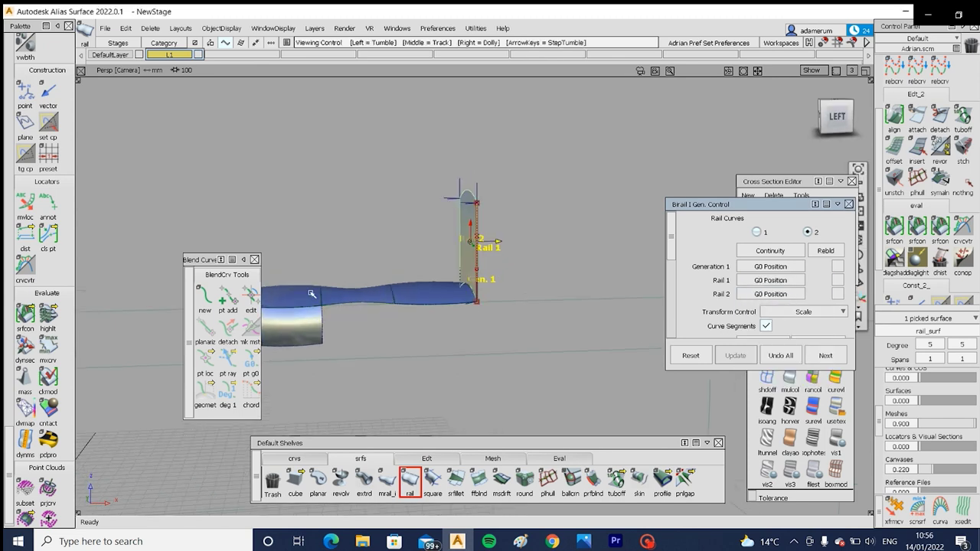
alt+shift+middle_drag(311, 294, 355, 297)
alt+shift+drag(492, 332, 542, 354)
ctrl+shift+drag(536, 352, 510, 340)
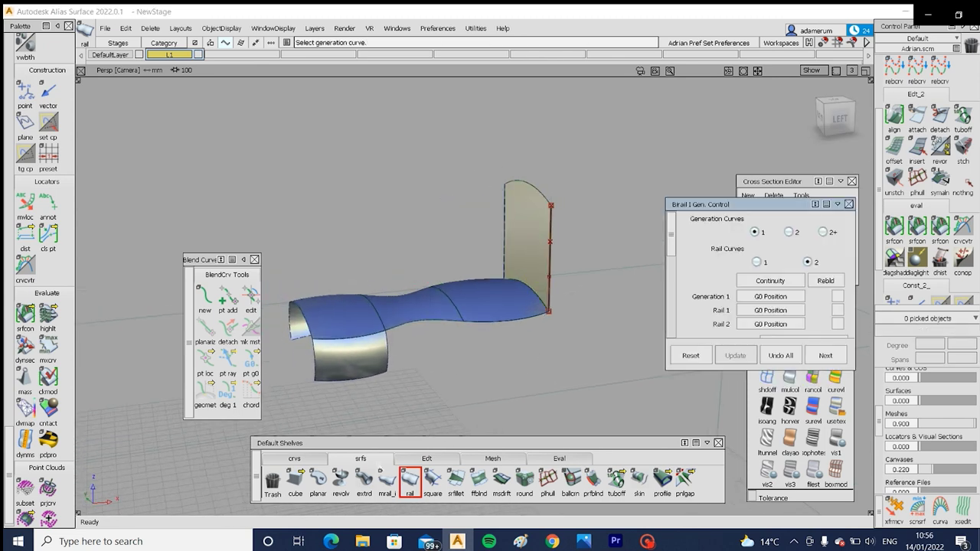
Step: Draw two straight edit-point curves outward in the Top view, one from each end of the middle skin's side edge
click(294, 458)
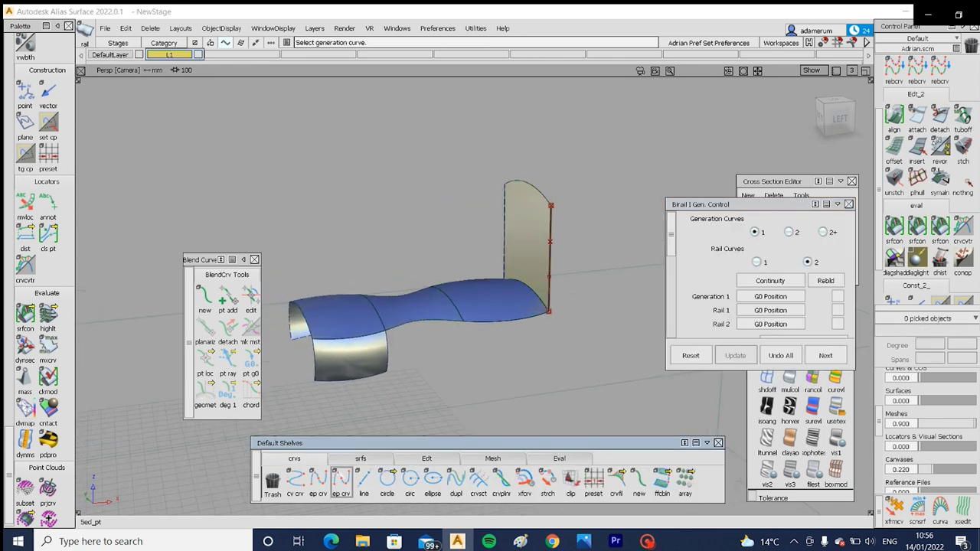
ctrl+alt+click(461, 318)
alt+shift+drag(436, 313, 674, 464)
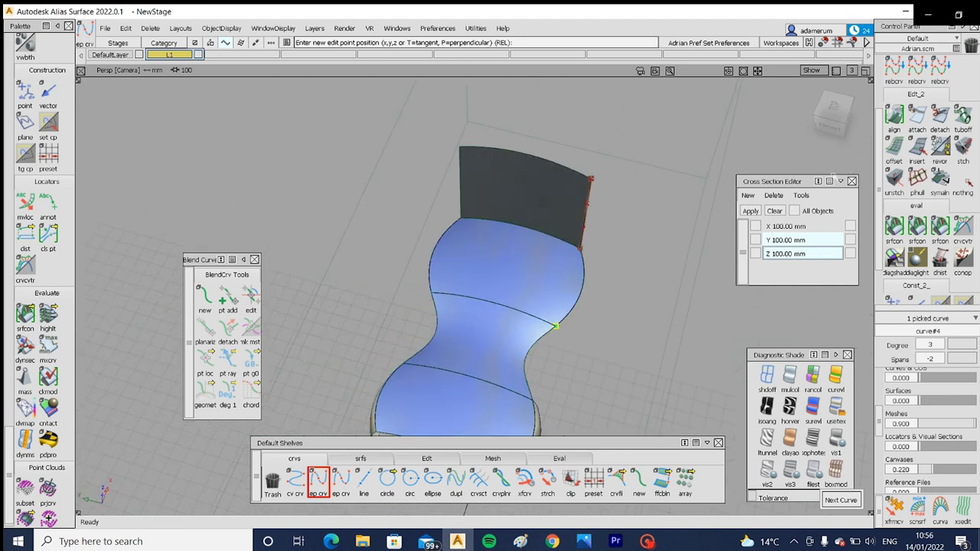
click(835, 108)
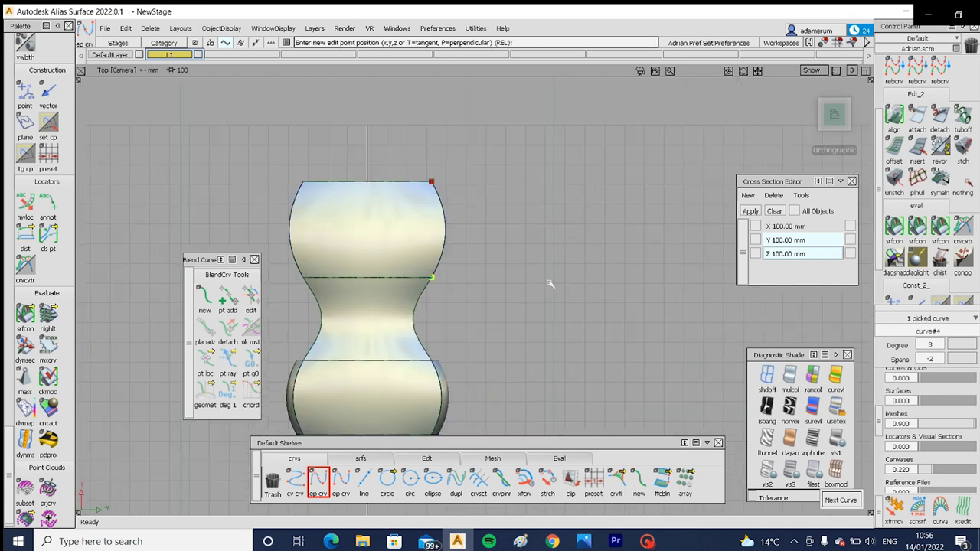
click(549, 277)
ctrl+shift+drag(443, 390, 442, 346)
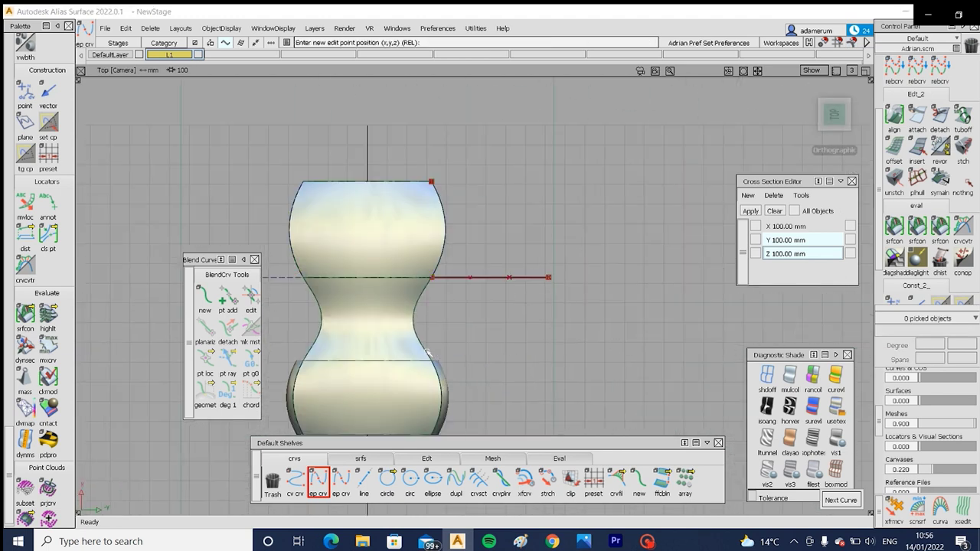
ctrl+alt+click(433, 361)
click(553, 361)
alt+shift+drag(548, 383, 518, 246)
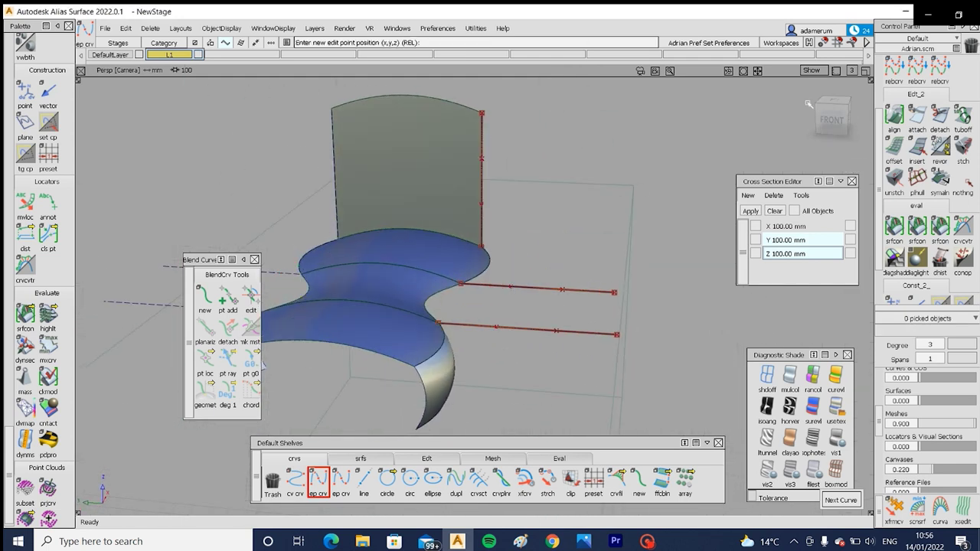
Step: Align both side curves with G2 continuity to the seam edges at the two ends of the middle skin
double_click(895, 115)
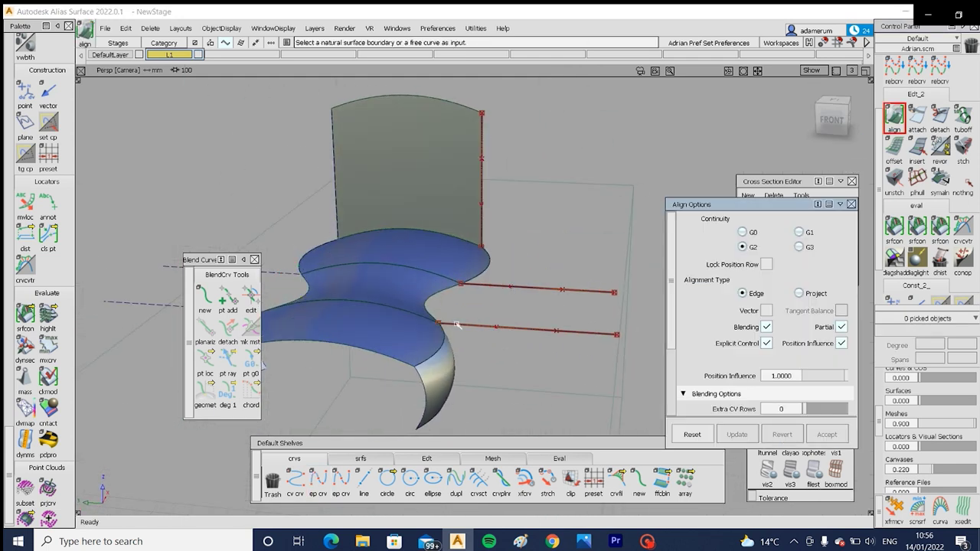
click(481, 286)
click(429, 273)
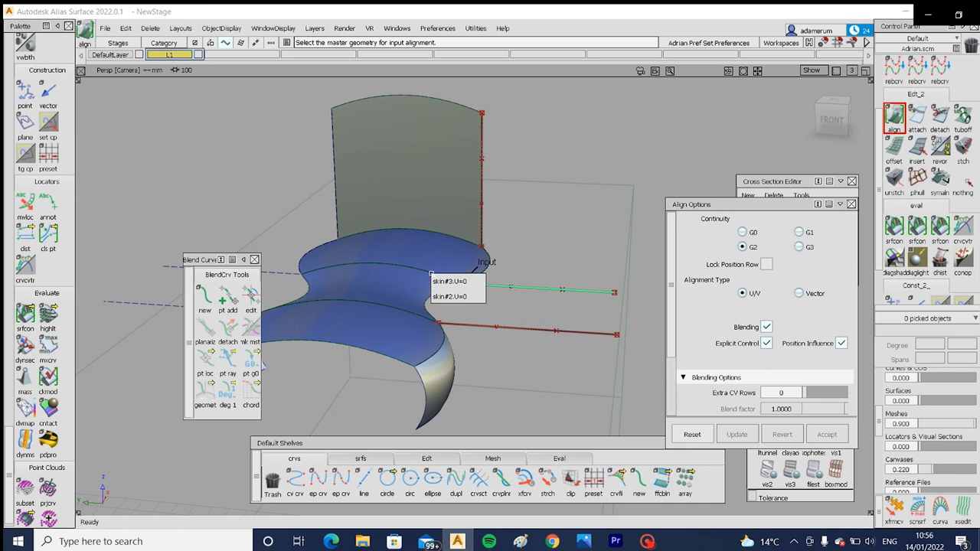
click(479, 280)
click(463, 324)
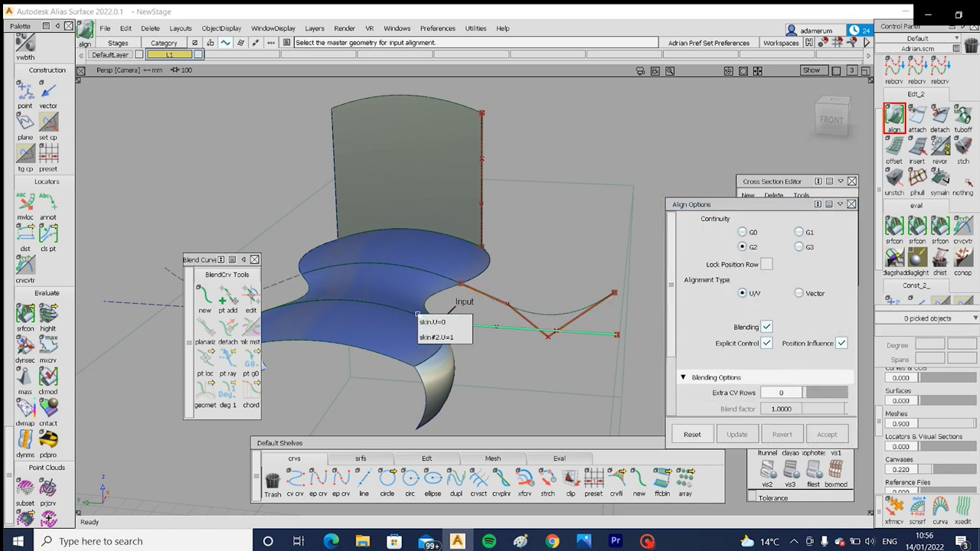
click(437, 322)
Step: Build a Birail surface from the middle skin's side edge along the two aligned side curves
click(360, 458)
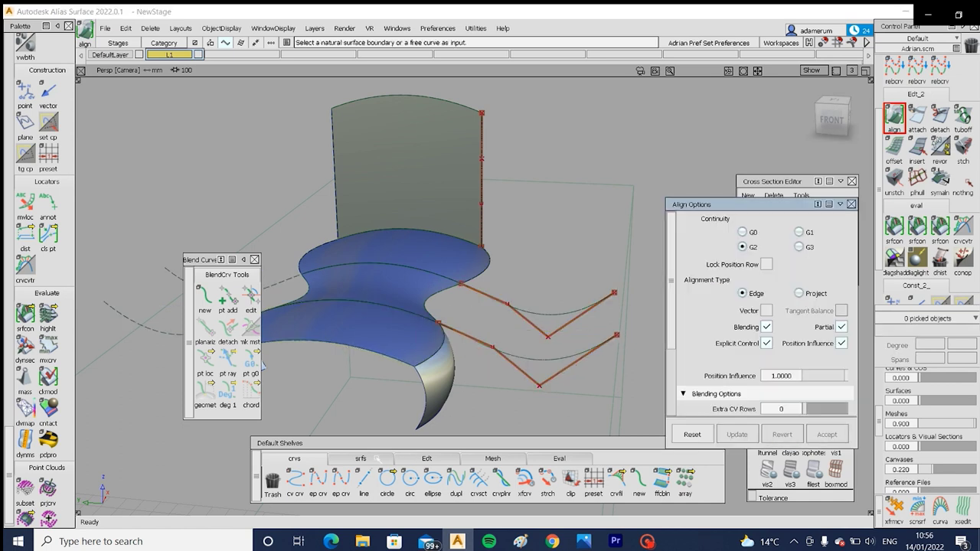
click(410, 479)
click(438, 297)
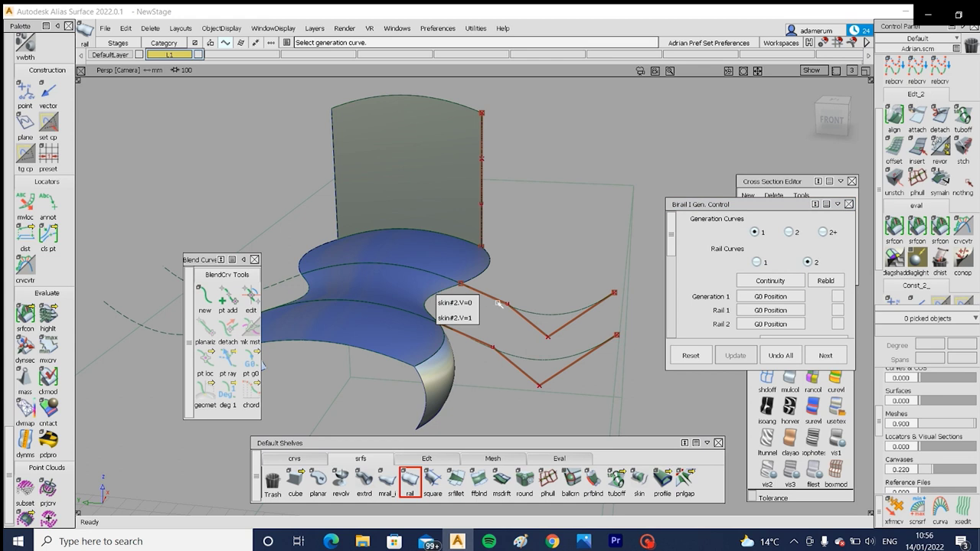
click(456, 303)
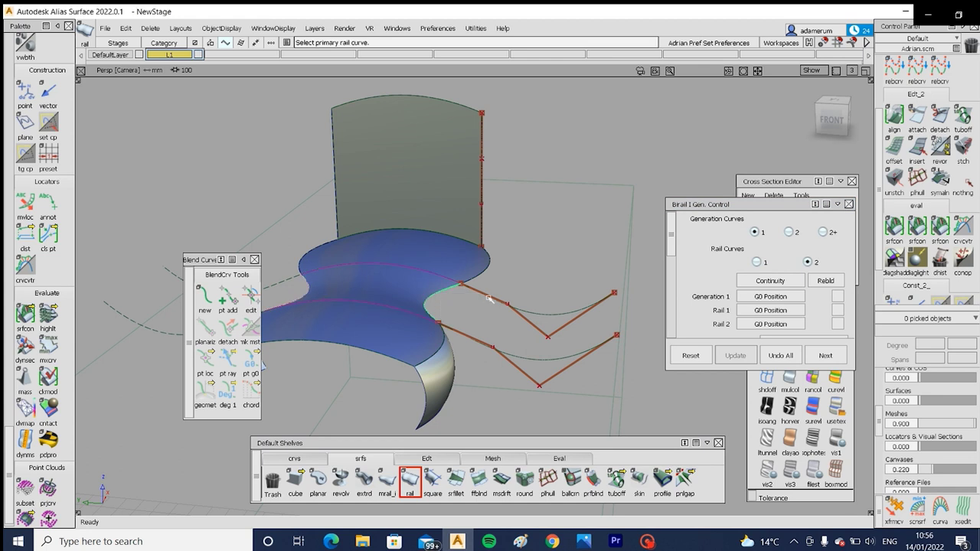
click(489, 299)
click(494, 347)
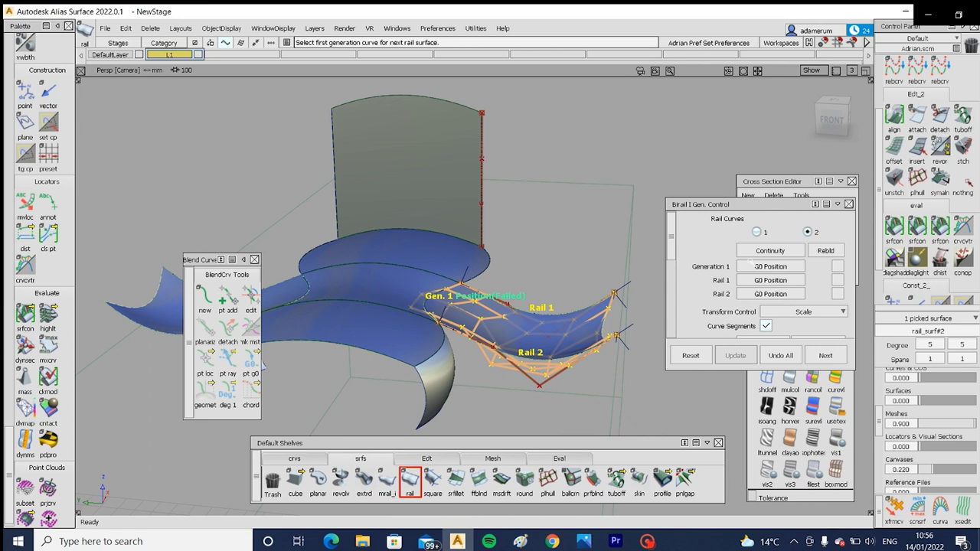
Step: Set the new rail surface's Generation 1 continuity to G2 Curvature and its Gen. Degree (V) to 7
key(alt+shift)
alt+shift+right_drag(411, 325, 418, 303)
alt+shift+drag(418, 303, 431, 286)
alt+shift+middle_drag(431, 287, 243, 171)
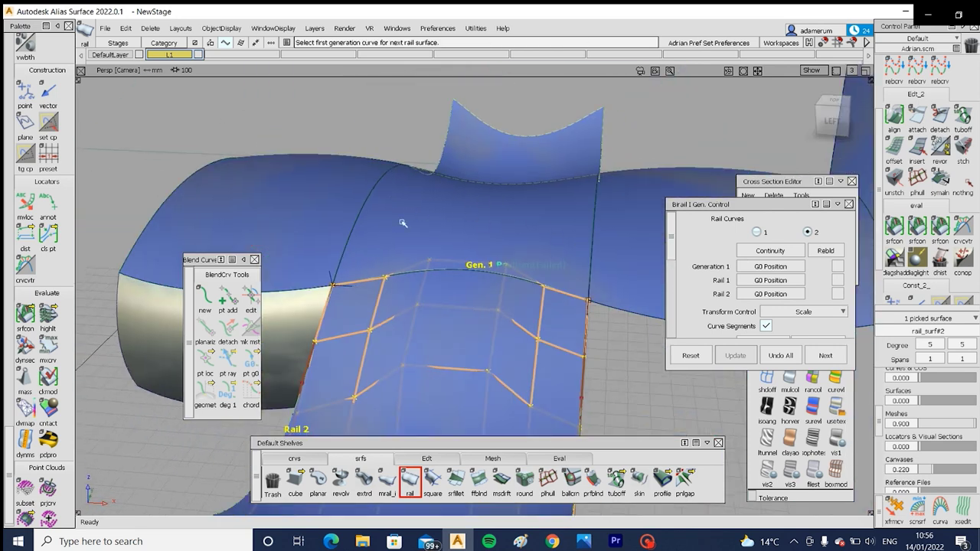
alt+shift+drag(549, 330, 495, 266)
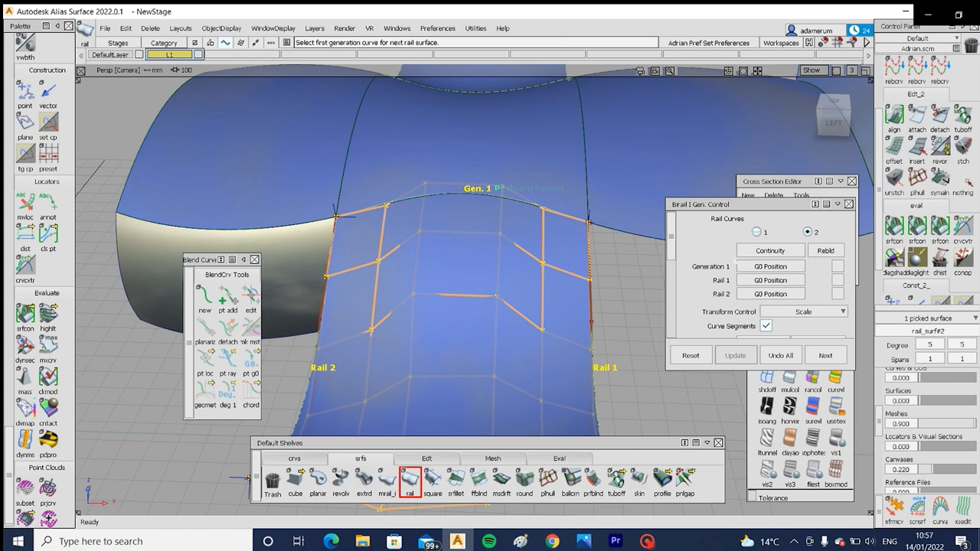
click(776, 268)
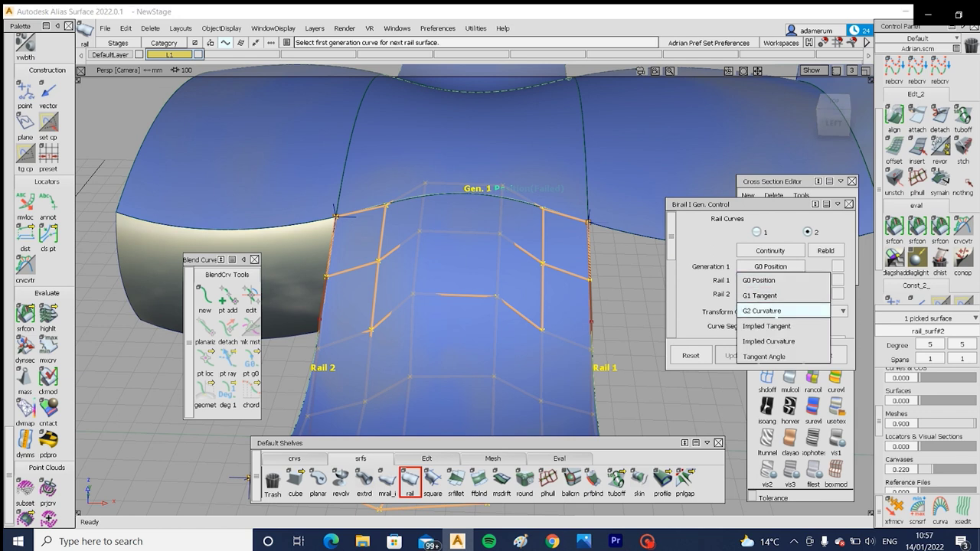
click(782, 310)
scroll(781, 306, down, 3)
scroll(758, 276, down, 2)
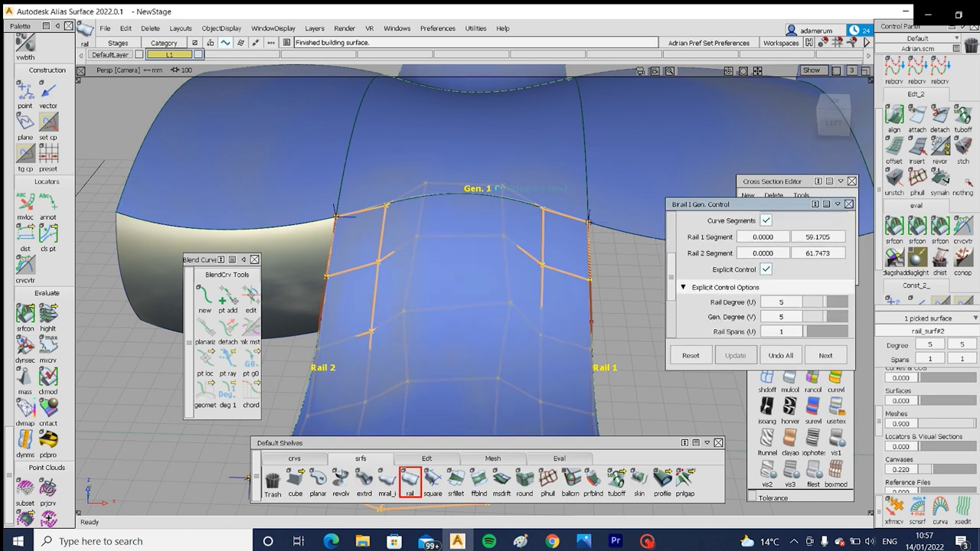
drag(830, 303, 836, 316)
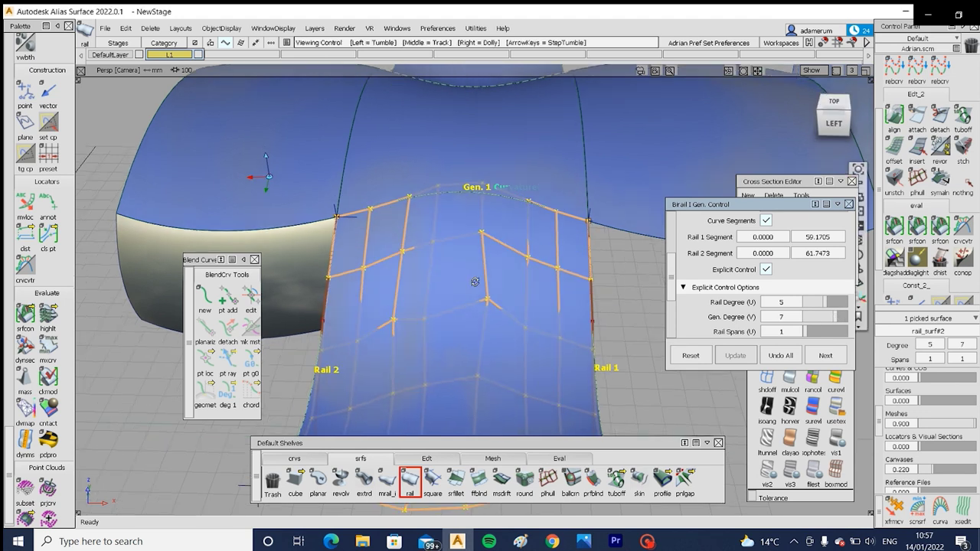
Step: Show the middle skin's CVs and examine how their rows line up with the new rail surface's across the join
alt+shift+drag(475, 281, 450, 270)
ctrl+shift+drag(529, 183, 432, 174)
click(517, 128)
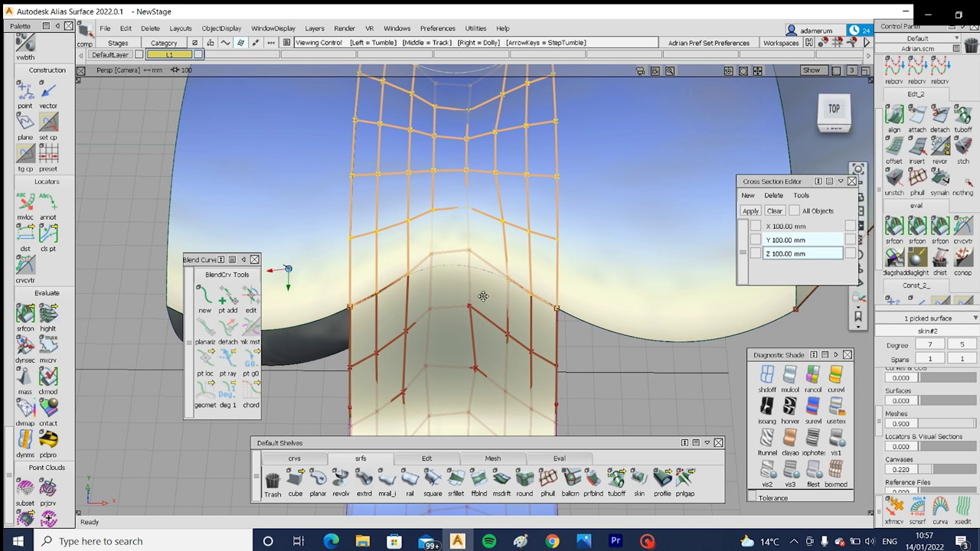
alt+shift+drag(494, 132, 505, 280)
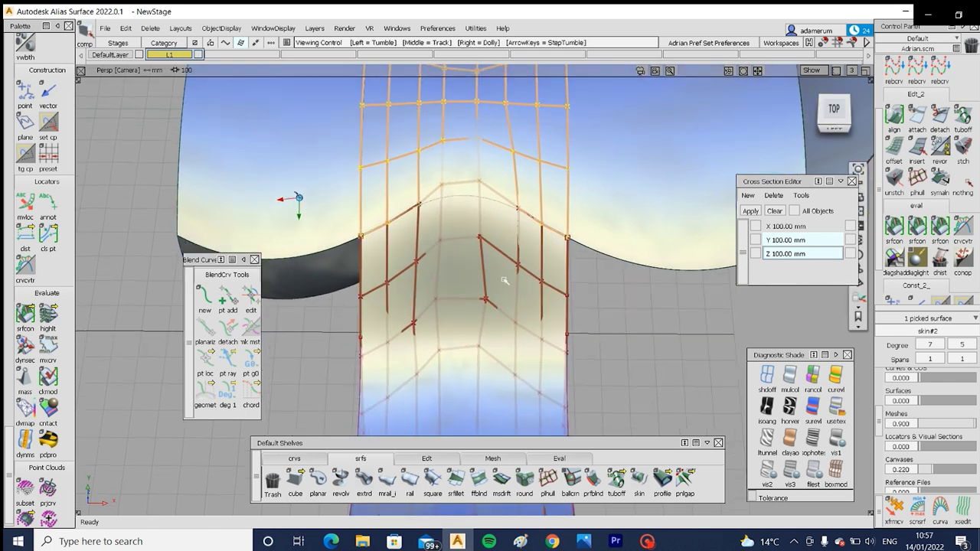
alt+shift+drag(519, 226, 512, 328)
key(alt+m)
click(516, 293)
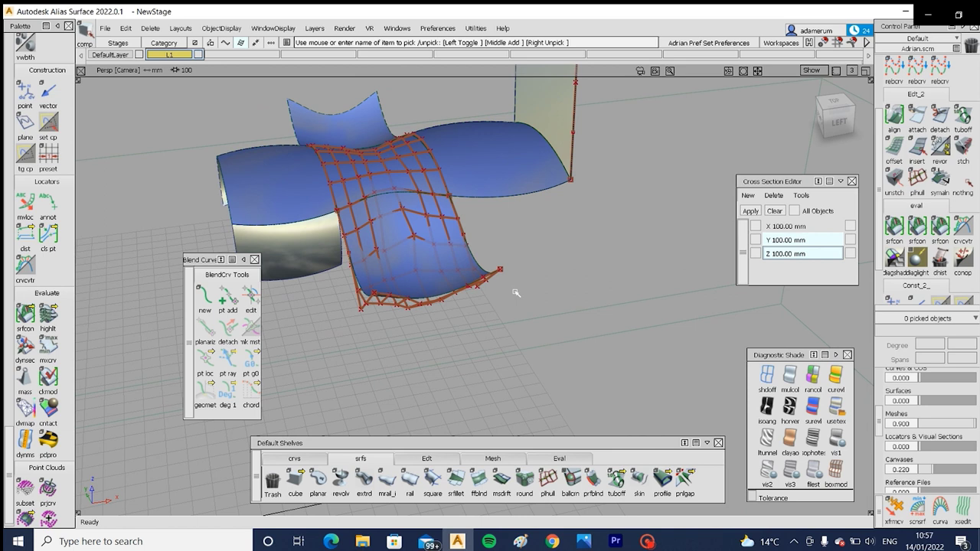
Step: Delete the vertical rail surface standing on the end skin's free edge
mouse_move(520, 219)
alt+shift+mouse_down()
mouse_move(525, 184)
mouse_move(518, 304)
mouse_move(576, 158)
alt+shift+mouse_up()
ctrl+shift+drag(576, 158, 512, 211)
click(448, 176)
alt+shift+right_drag(448, 176, 493, 191)
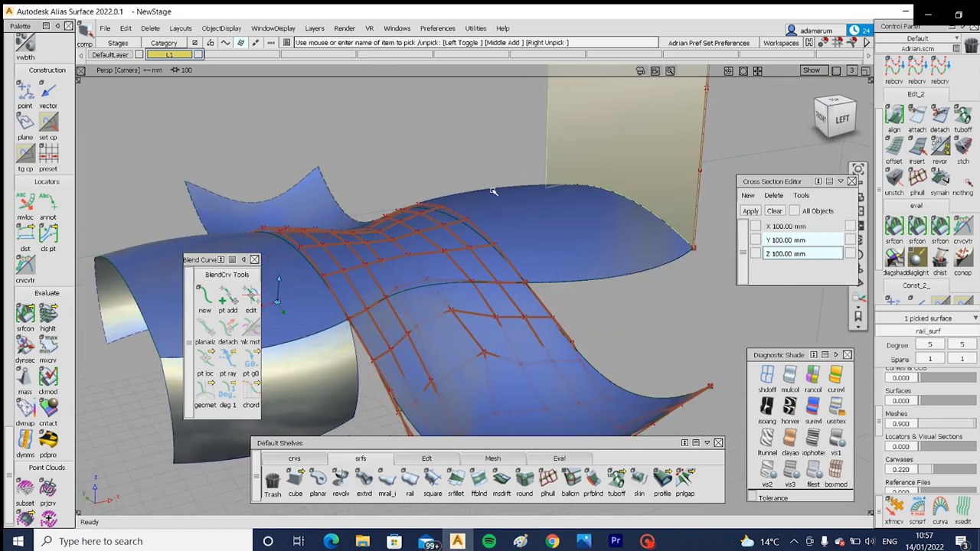
alt+shift+middle_drag(494, 192, 409, 307)
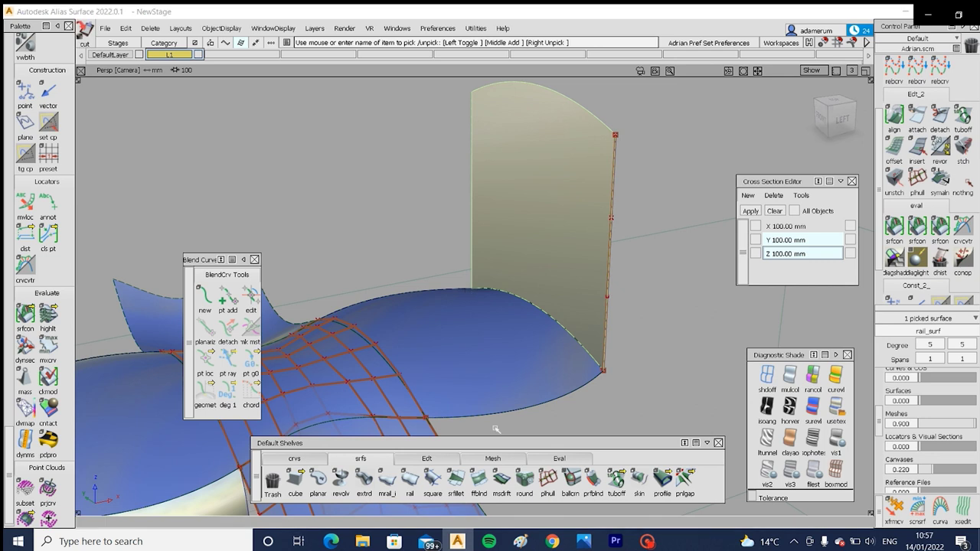
key(Delete)
Step: Create a multi-surface draft from the end skin's free edge with a draft angle of 0 along the Z vector
click(502, 481)
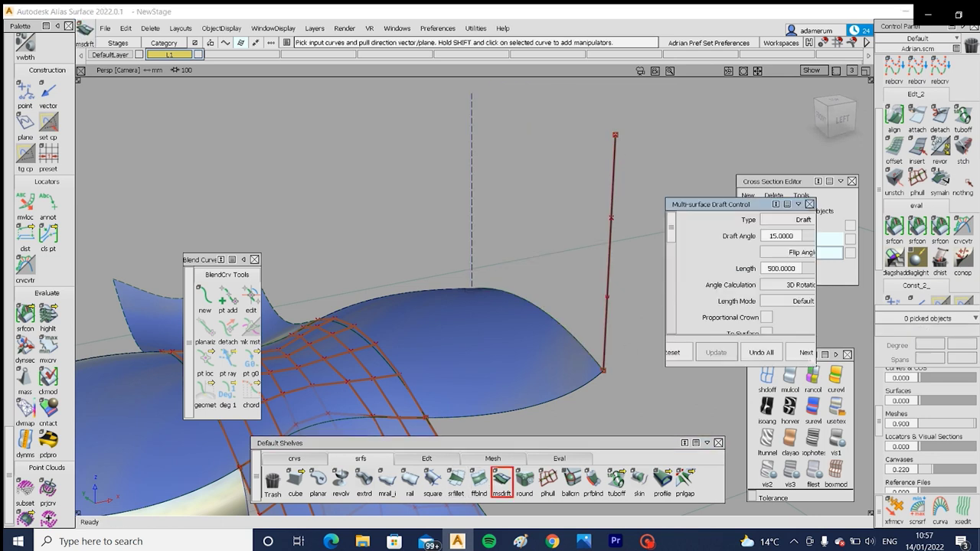
drag(814, 365, 856, 422)
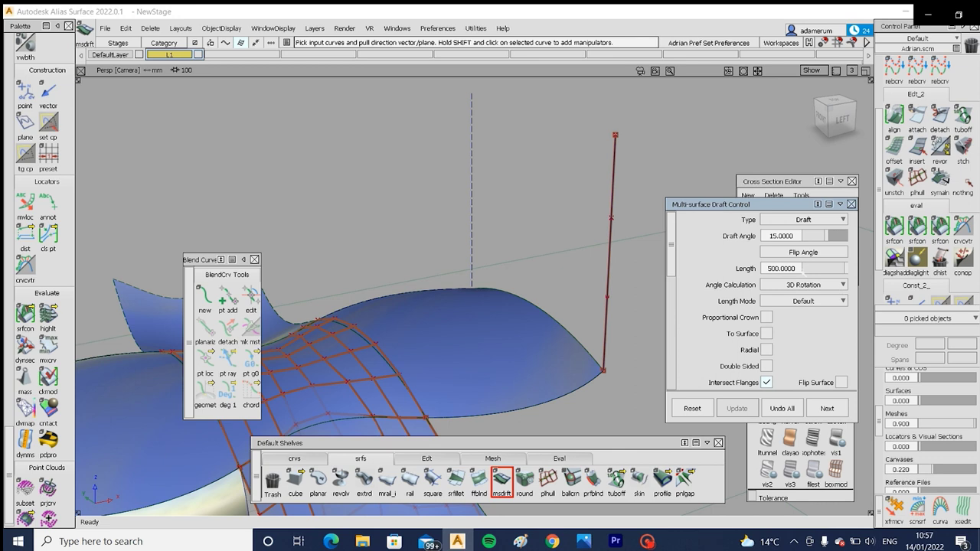
double_click(793, 236)
text(0)
key(Return)
scroll(761, 301, down, 5)
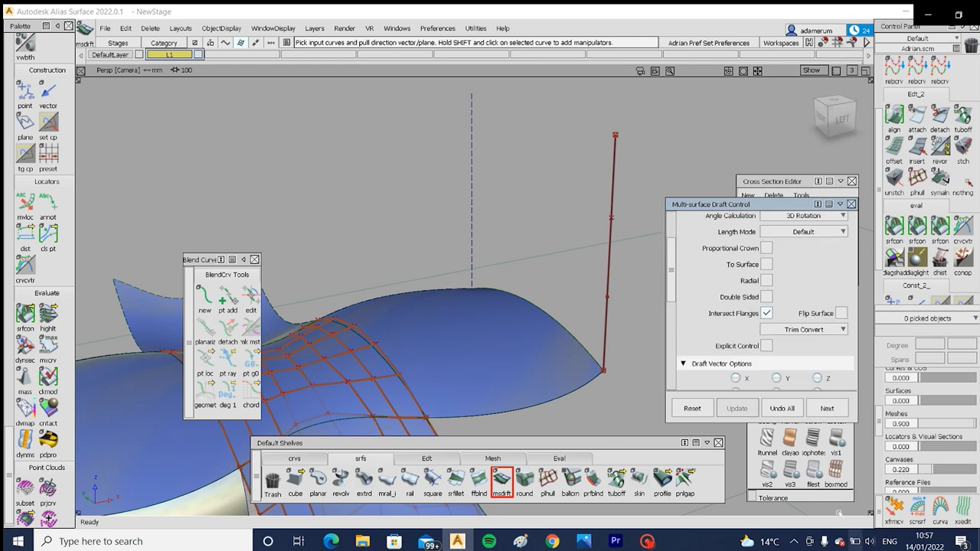
click(818, 318)
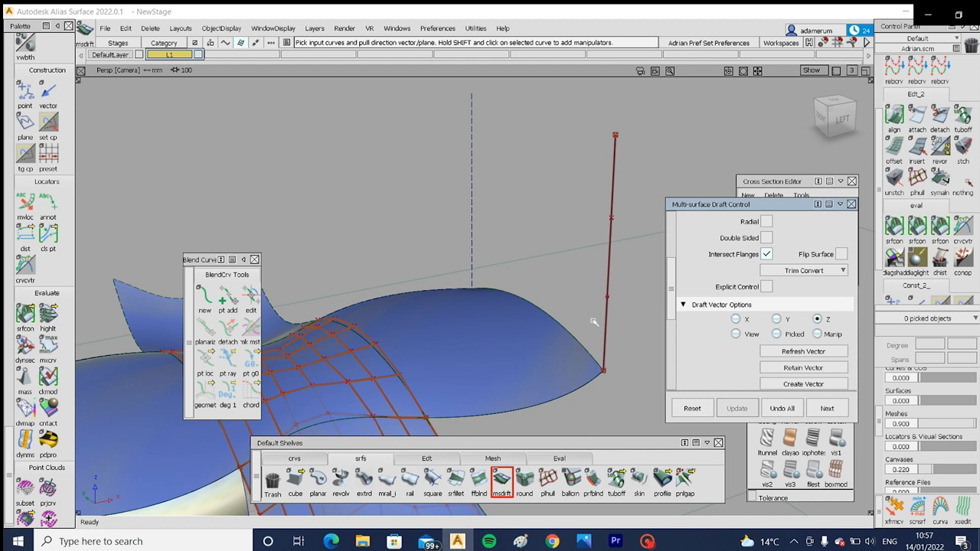
click(579, 333)
alt+shift+drag(545, 333, 424, 272)
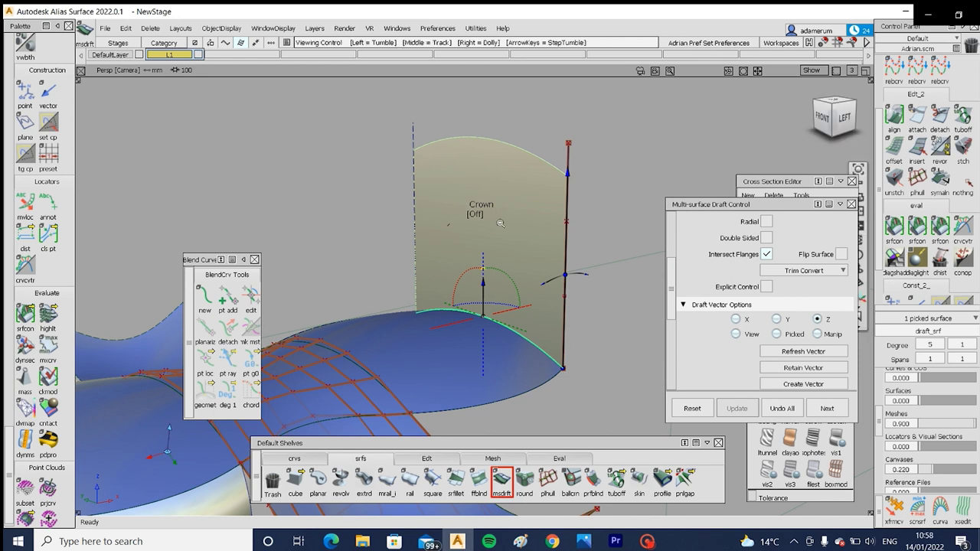
alt+shift+right_drag(498, 222, 429, 260)
Step: Try the X and Y draft vectors on the end skin's draft surface, returning to Z
click(736, 319)
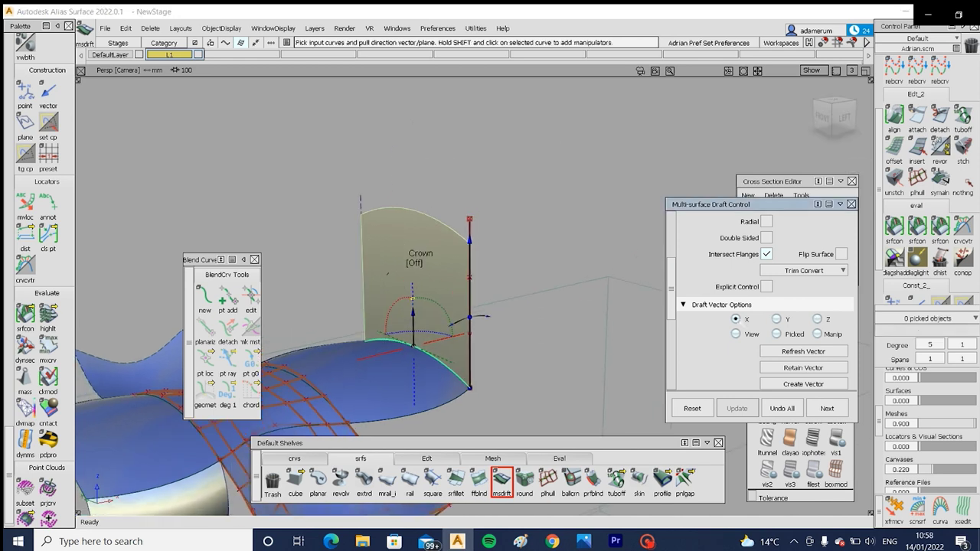
click(777, 319)
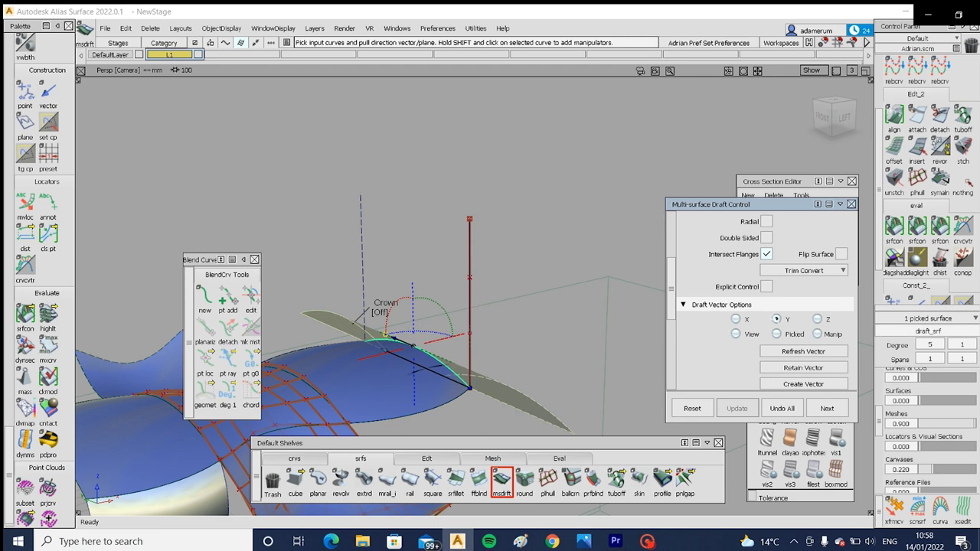
click(736, 319)
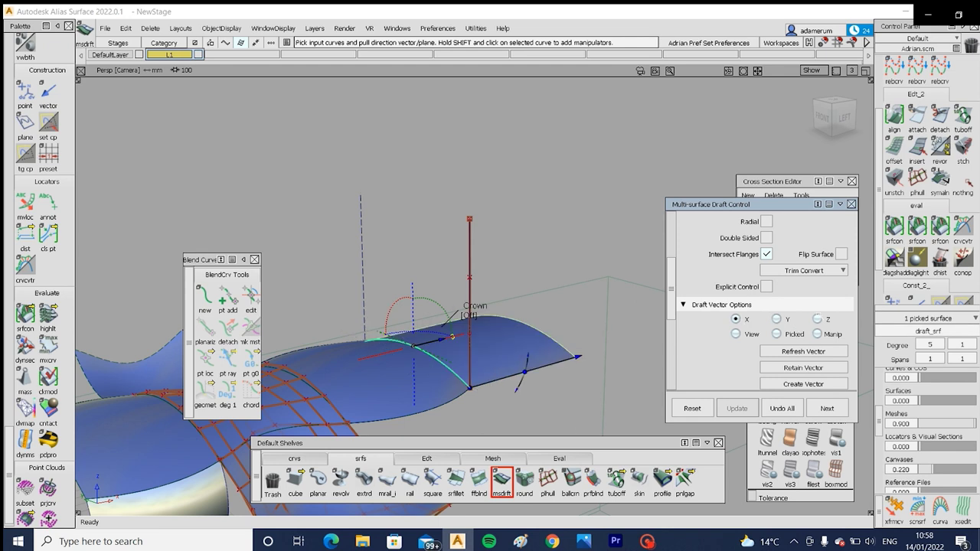
click(817, 319)
scroll(756, 317, down, 6)
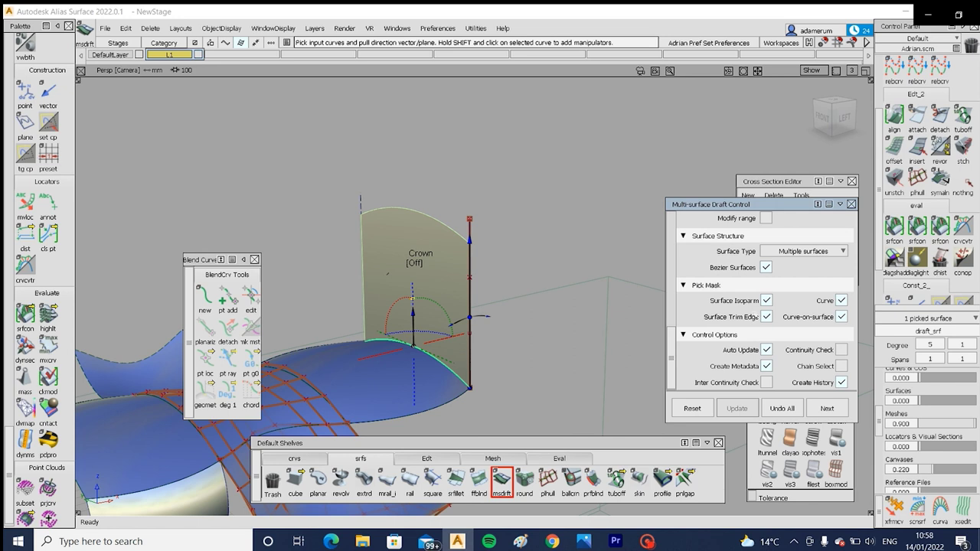
scroll(758, 306, up, 6)
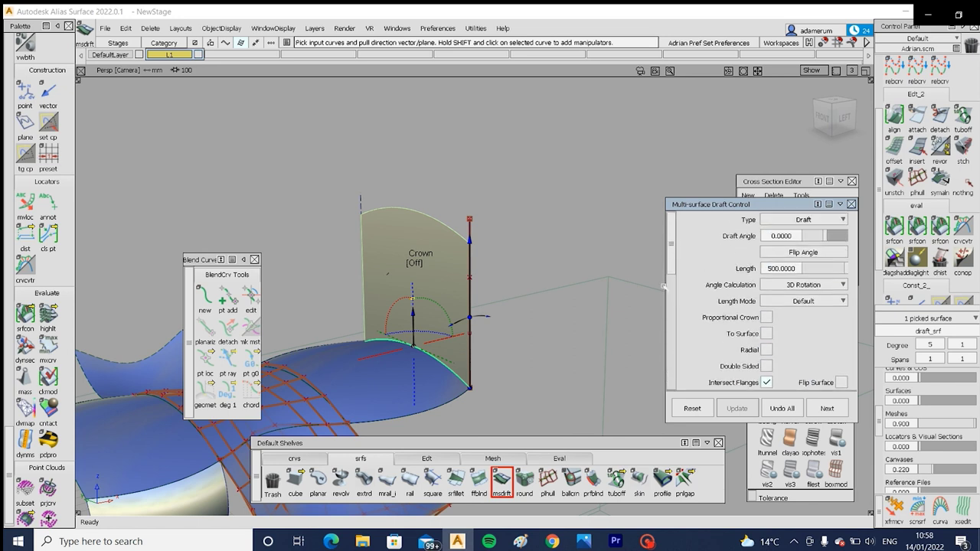
Step: Change the draft surface's type to Normal and set its angle to 90
click(803, 220)
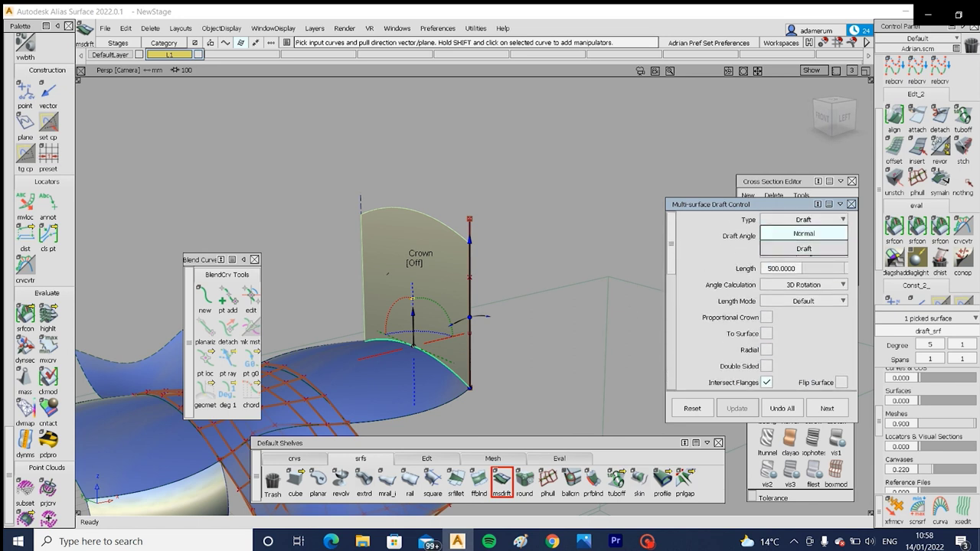
click(776, 235)
alt+shift+right_drag(433, 351, 470, 365)
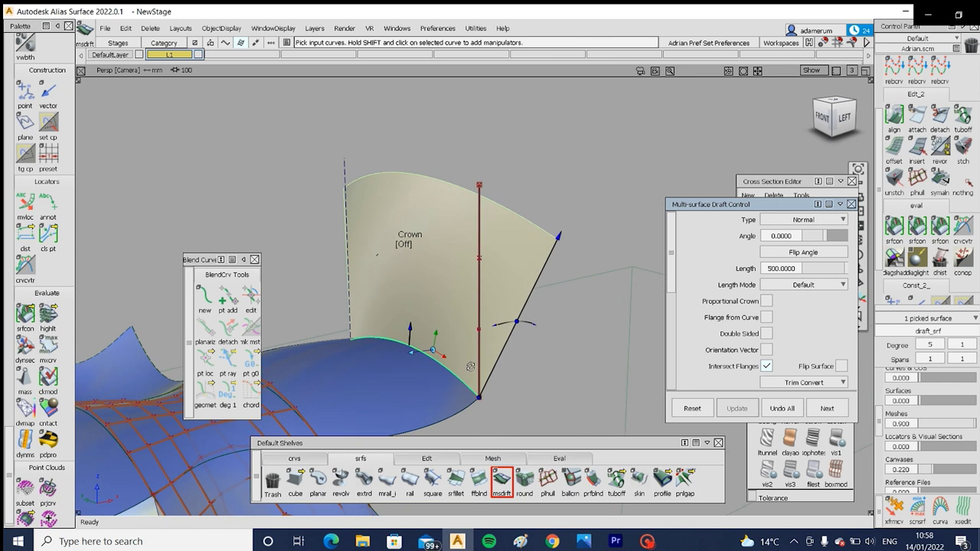
alt+shift+drag(470, 365, 584, 282)
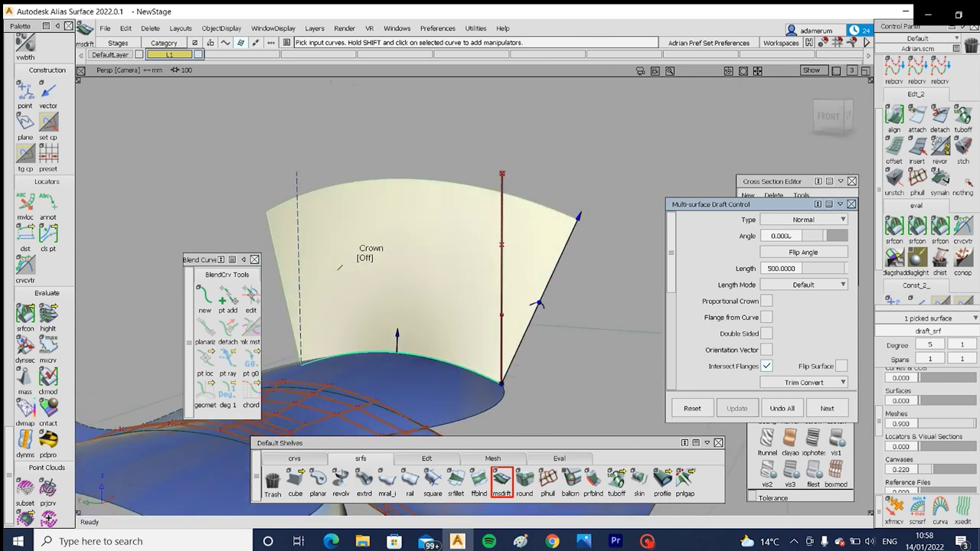
double_click(792, 236)
click(773, 236)
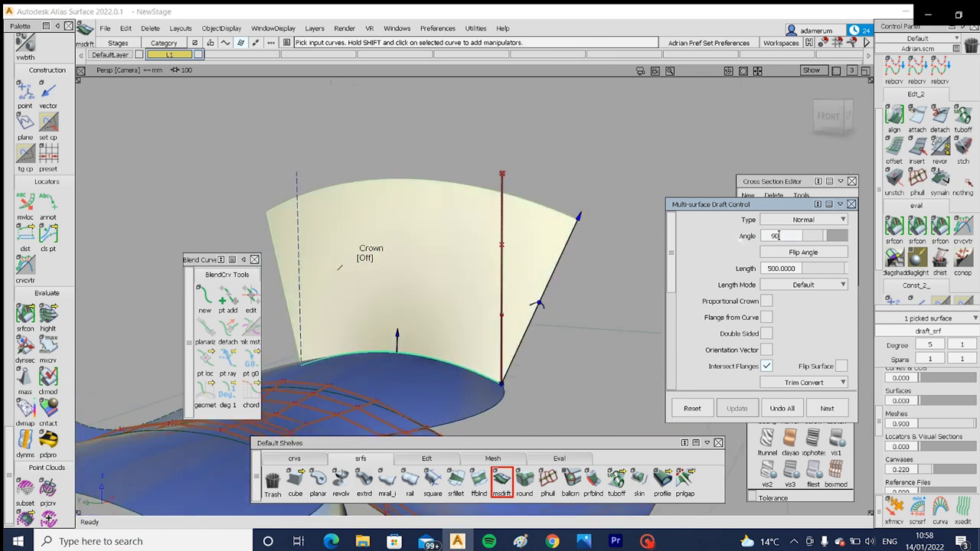
text(90)
key(Return)
alt+shift+drag(433, 330, 345, 338)
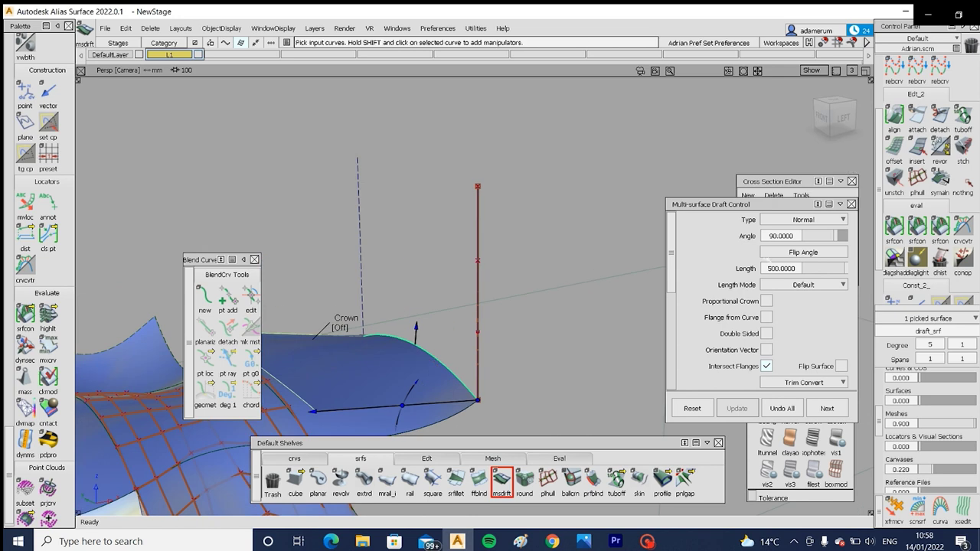
Step: Set the Normal draft surface's angle to -90 and finish the surface
click(770, 236)
text(-)
key(Return)
alt+shift+drag(504, 305, 439, 323)
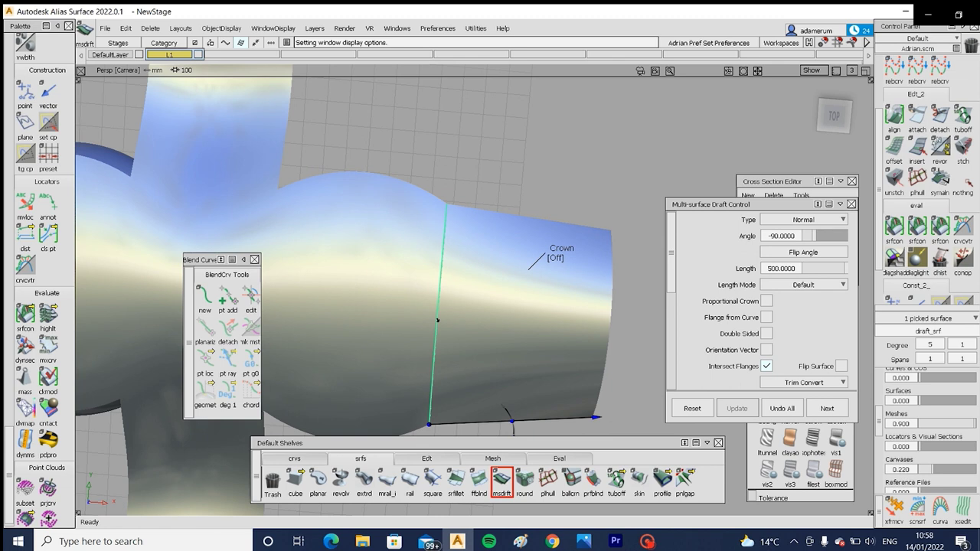
ctrl+shift+drag(499, 368, 482, 353)
key(alt+m)
Step: Check the surface continuity up to curvature along the seam between the end skin and the draft surface
click(917, 228)
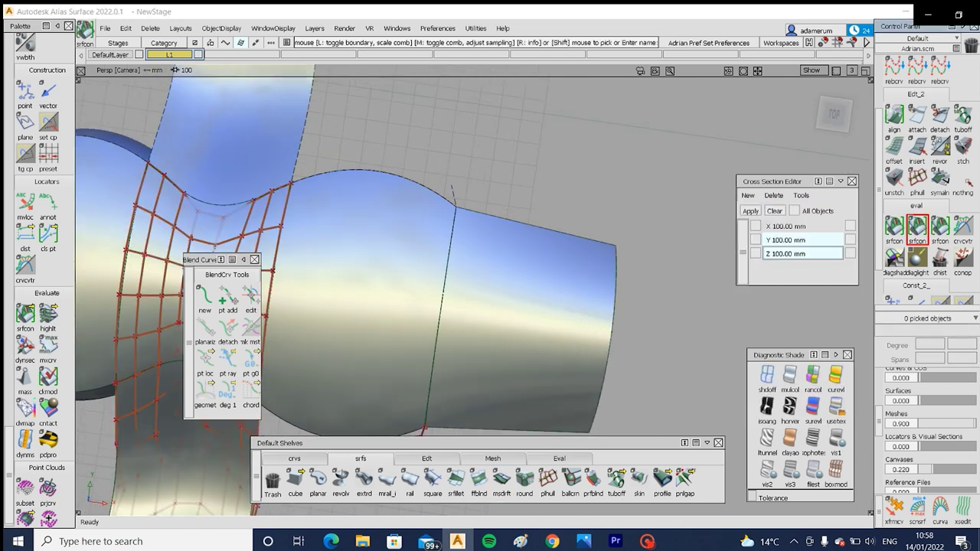
click(439, 316)
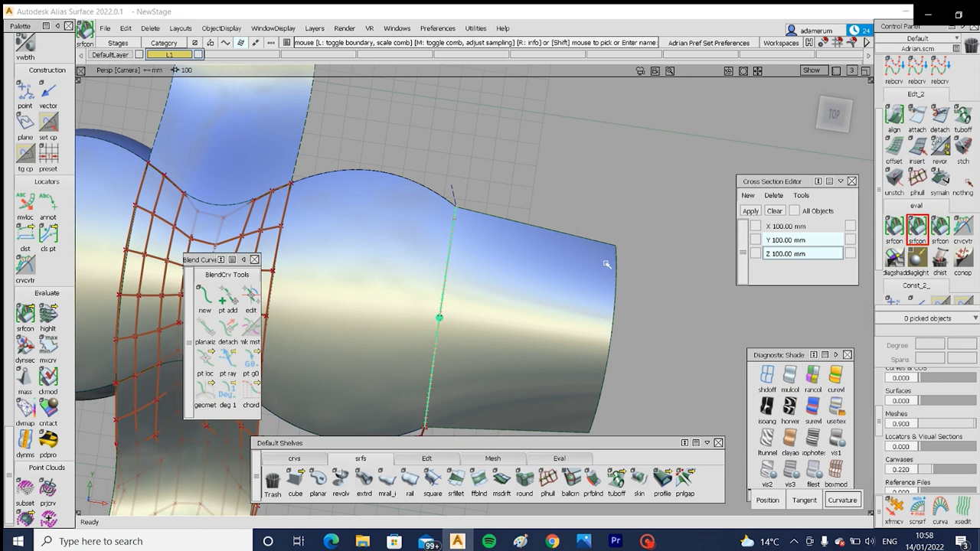
click(918, 228)
click(441, 301)
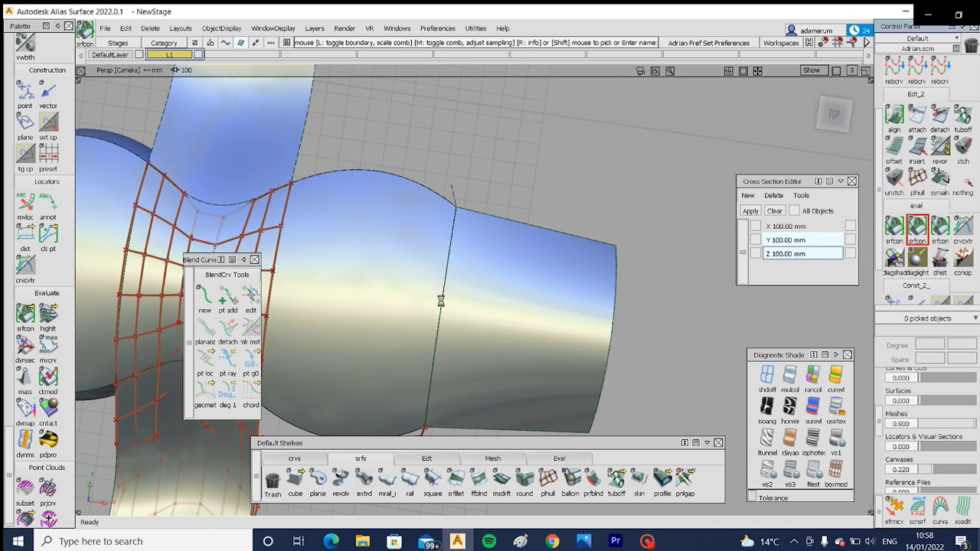
alt+shift+drag(441, 372, 308, 211)
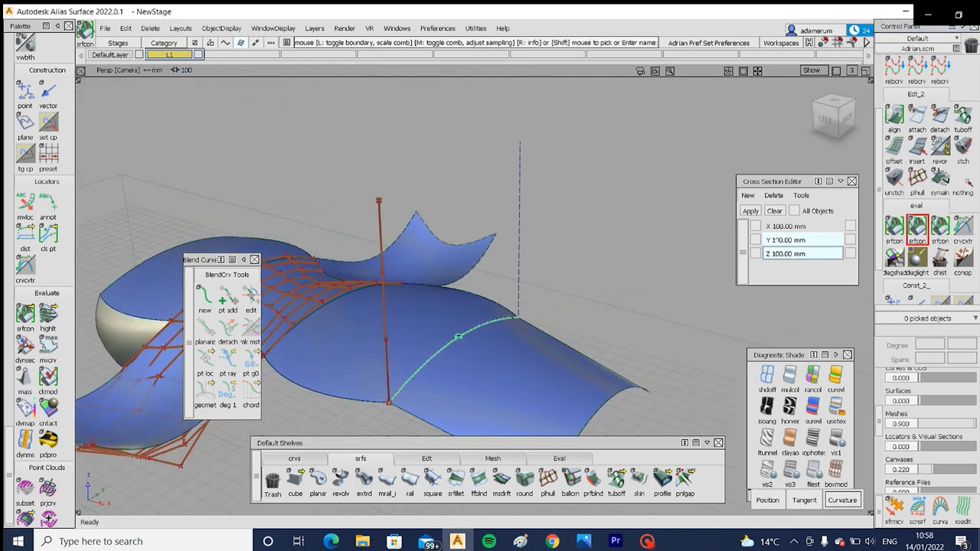
click(944, 228)
click(434, 354)
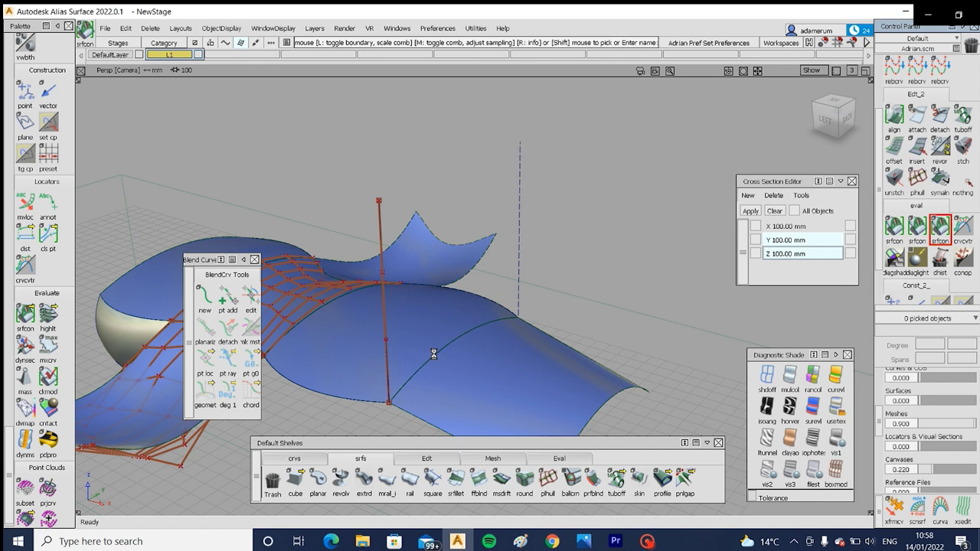
Step: Examine the seam between the end skin and the draft surface from several angles, including the shaded highlights of the whole model
alt+shift+drag(428, 410, 570, 379)
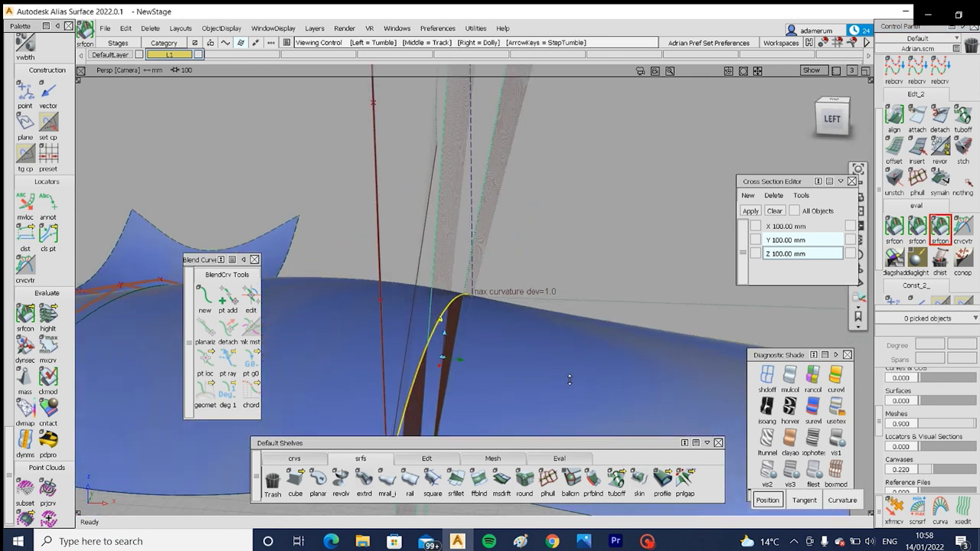
alt+shift+right_drag(570, 380, 625, 339)
ctrl+shift+drag(625, 340, 554, 394)
click(555, 390)
alt+shift+right_drag(558, 366, 529, 368)
alt+shift+drag(528, 367, 616, 353)
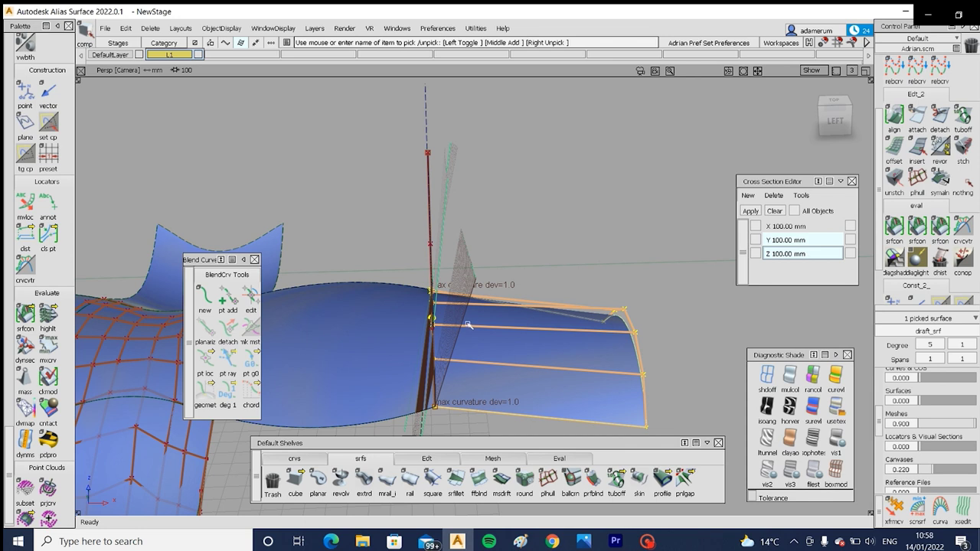
alt+shift+drag(636, 339, 511, 391)
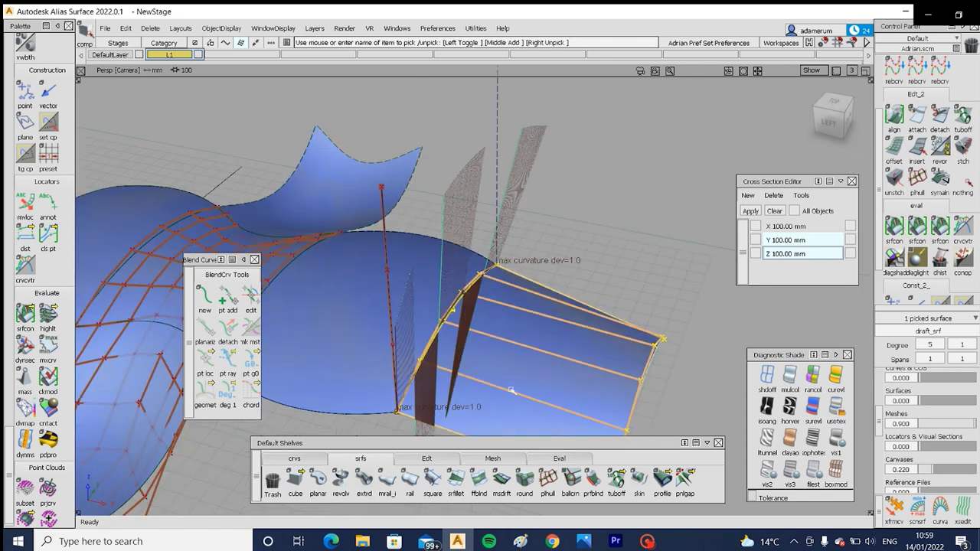
click(619, 426)
alt+shift+drag(484, 329, 460, 323)
alt+shift+right_drag(461, 323, 438, 412)
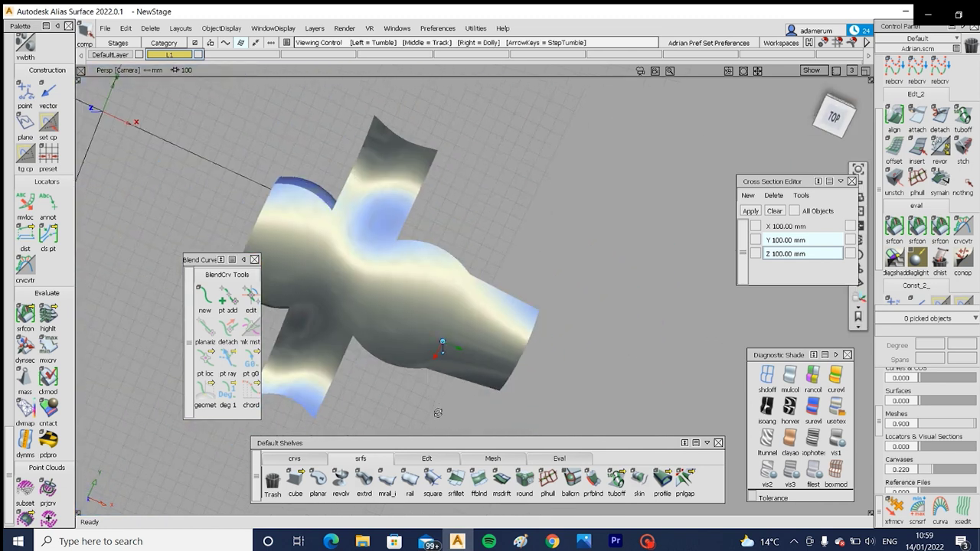
alt+shift+drag(477, 310, 602, 282)
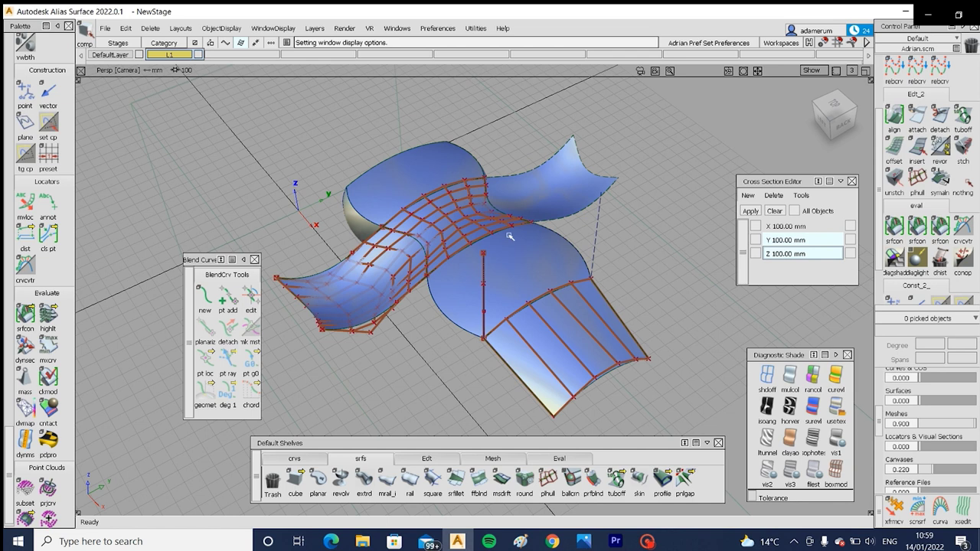
Step: Select the middle skin bridging the two crowned skins and turn it into a template
alt+shift+drag(525, 315, 506, 308)
alt+shift+right_drag(505, 308, 526, 301)
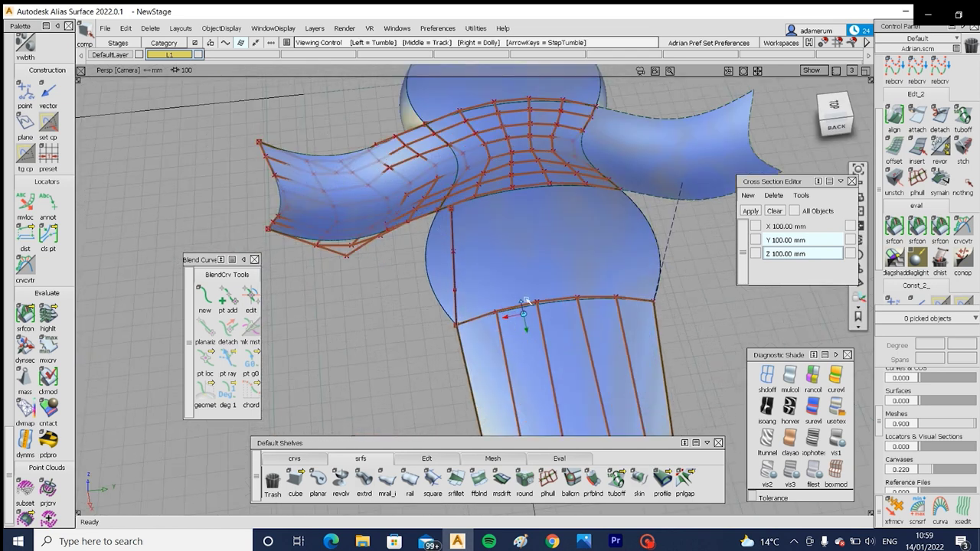
alt+shift+drag(526, 301, 458, 280)
alt+shift+right_drag(458, 280, 433, 283)
click(567, 214)
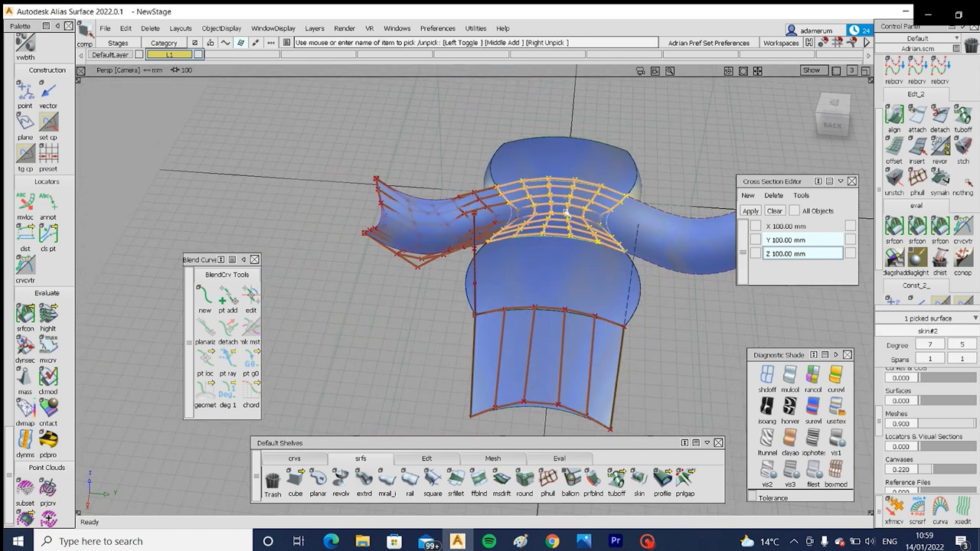
ctrl+shift+drag(559, 194, 534, 209)
ctrl+shift+click(560, 196)
ctrl+shift+click(560, 196)
click(534, 209)
click(221, 27)
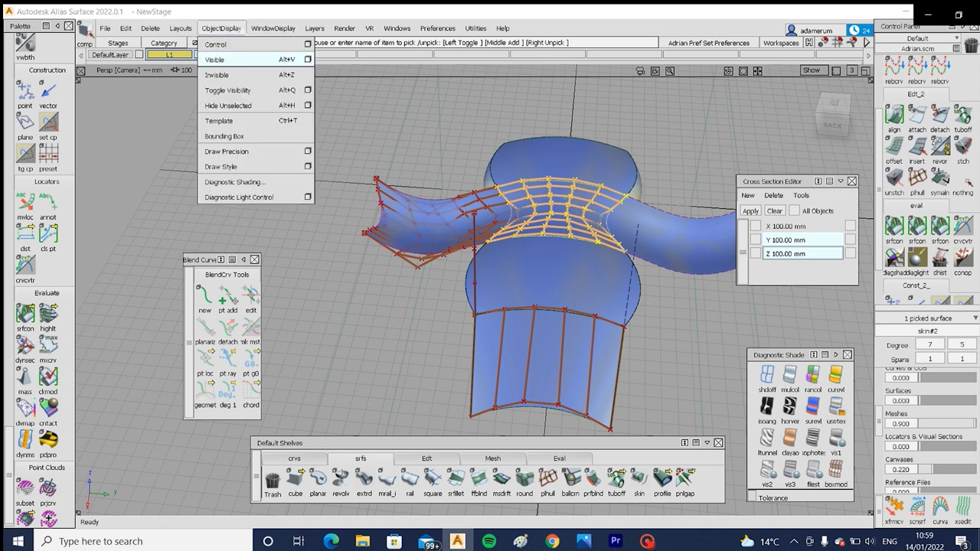
click(219, 120)
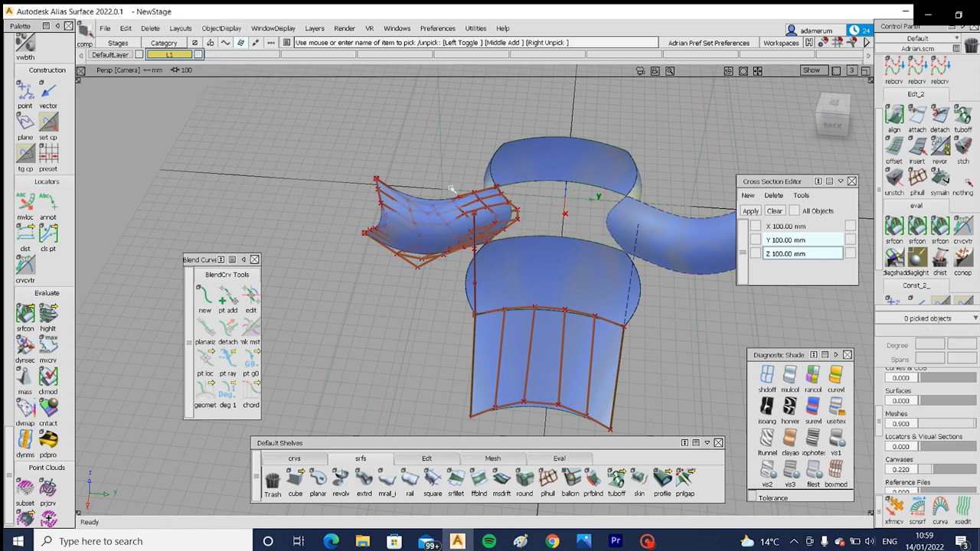
Step: Pick the templated middle skin and turn it back into a regular surface
ctrl+shift+drag(545, 281, 542, 314)
ctrl+shift+right_drag(545, 313, 544, 311)
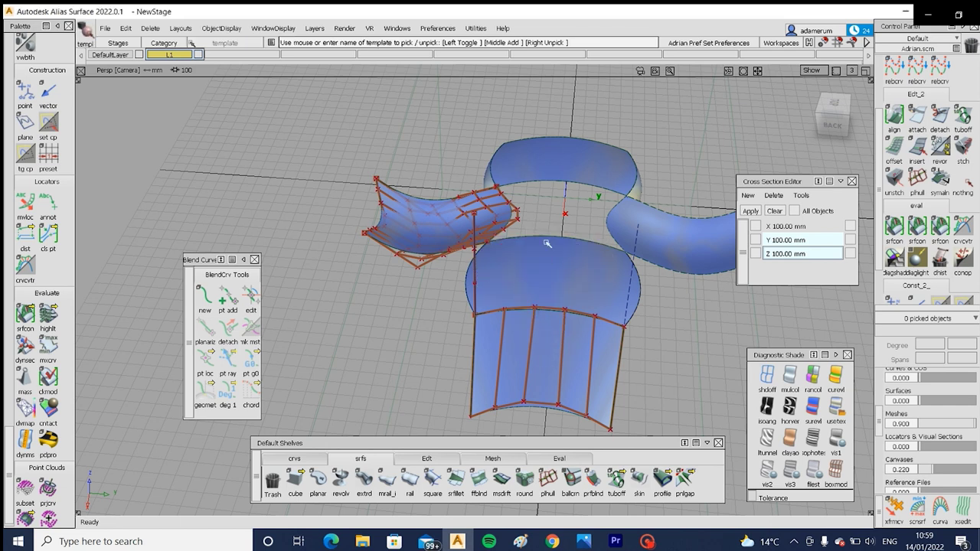
click(544, 186)
alt+shift+click(523, 313)
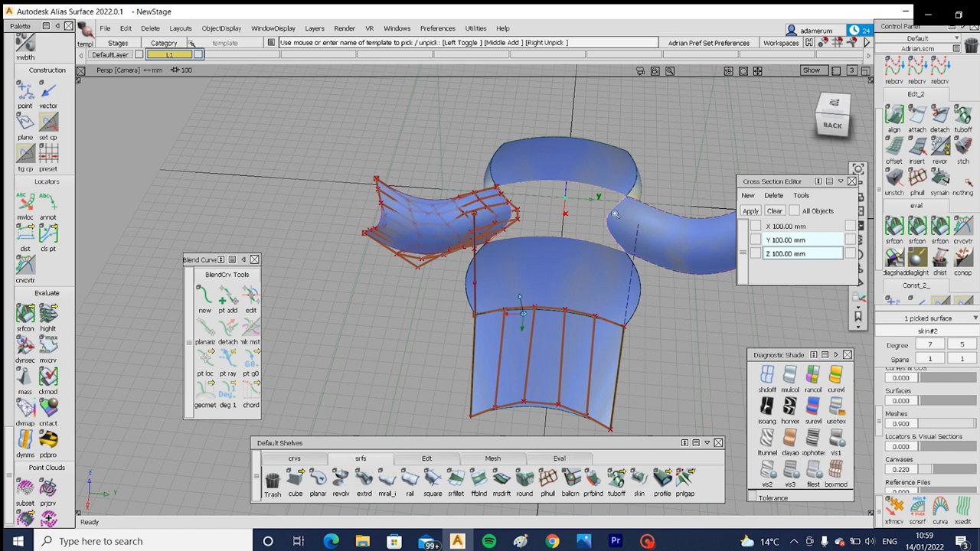
alt+shift+drag(523, 314, 563, 264)
alt+shift+right_drag(563, 264, 692, 246)
alt+shift+drag(692, 245, 671, 237)
alt+shift+middle_drag(672, 236, 650, 324)
click(213, 29)
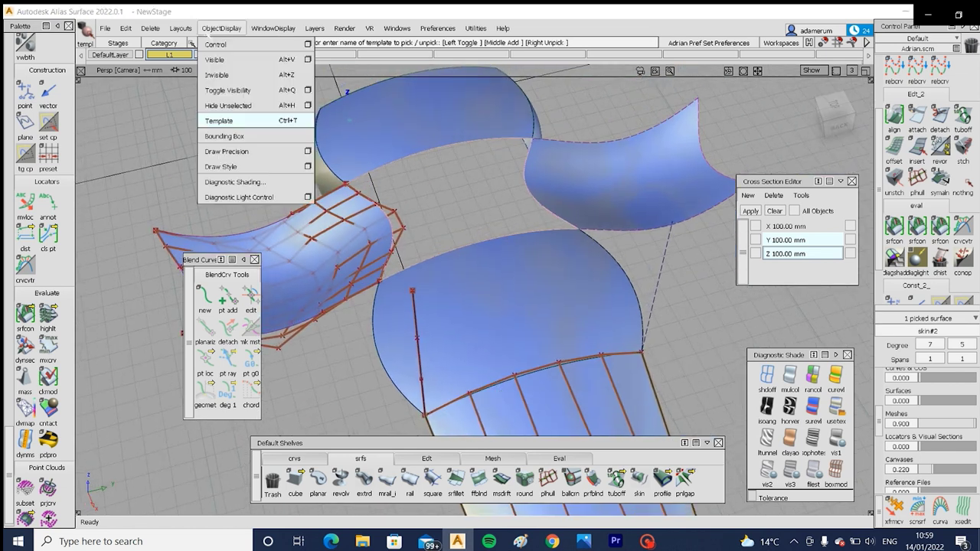
click(218, 121)
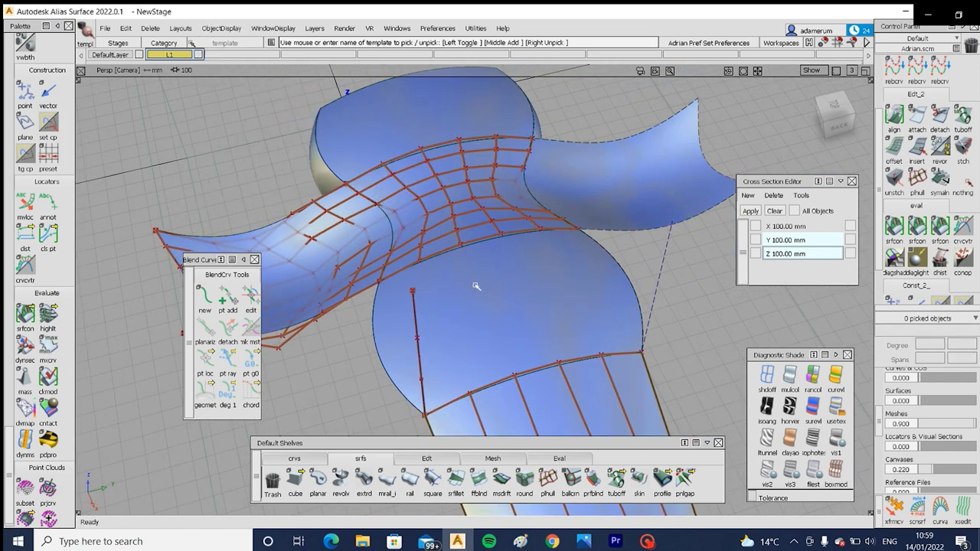
Step: Pick the middle skin and remove it from view to open the gap between the two crowned skins
ctrl+shift+drag(468, 229, 469, 255)
click(460, 213)
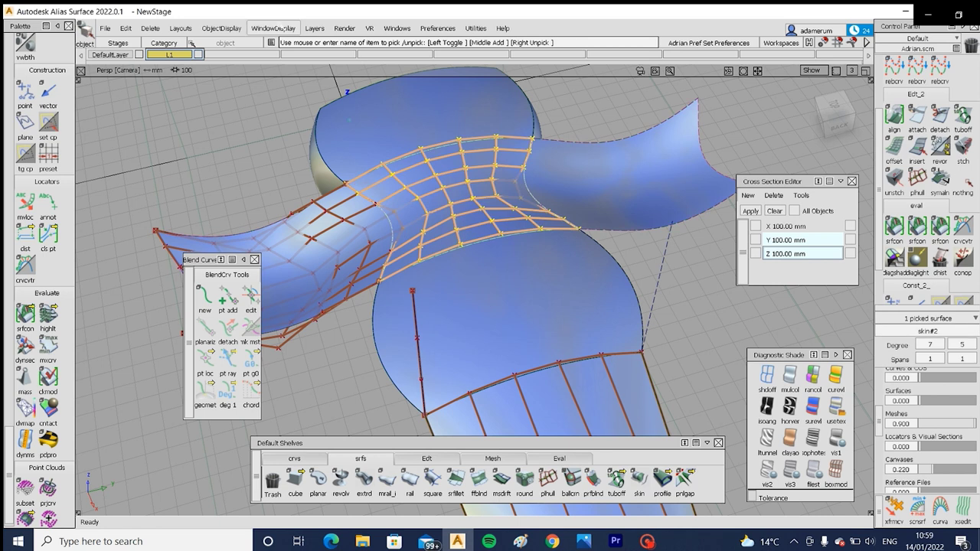
click(207, 29)
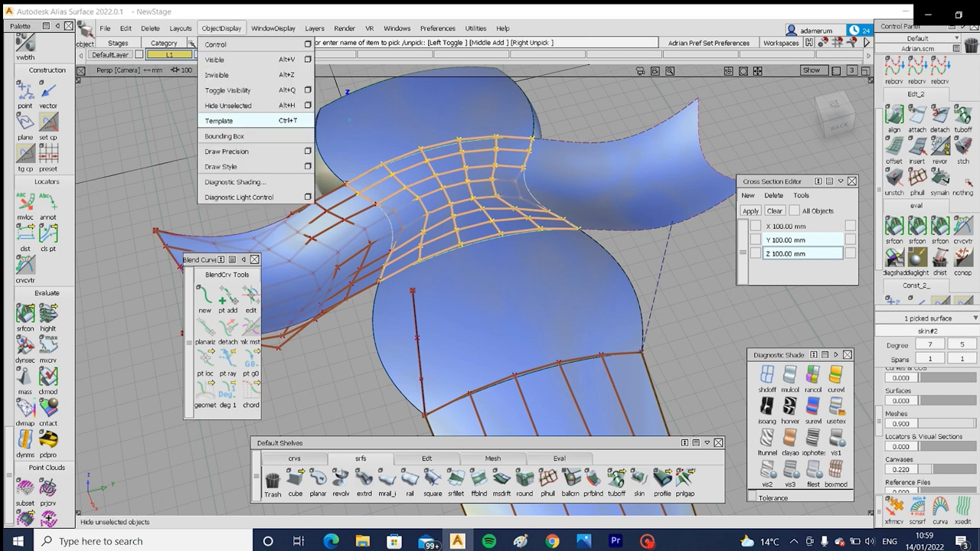
click(218, 182)
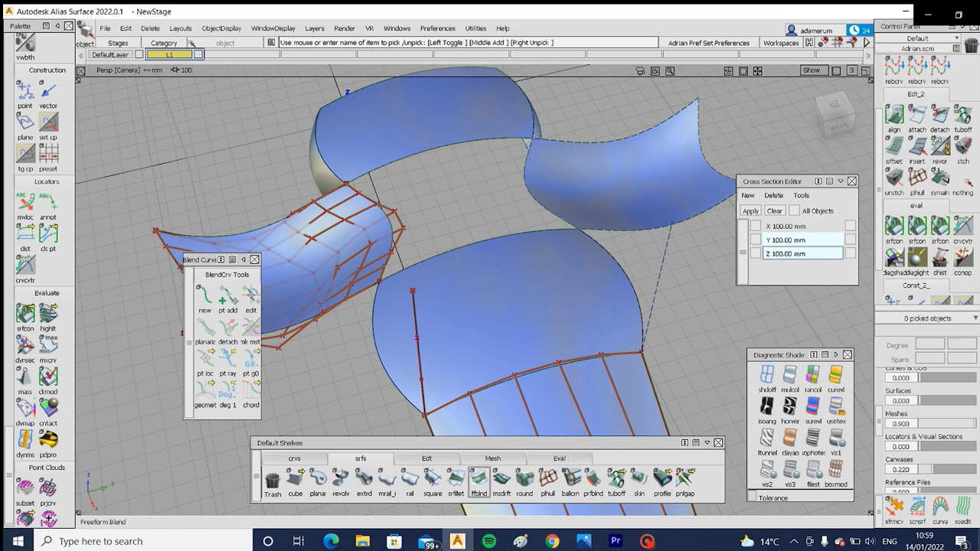
Step: Create a Freeform Blend across the gap between the facing edges of the two crowned skins
click(479, 481)
click(438, 258)
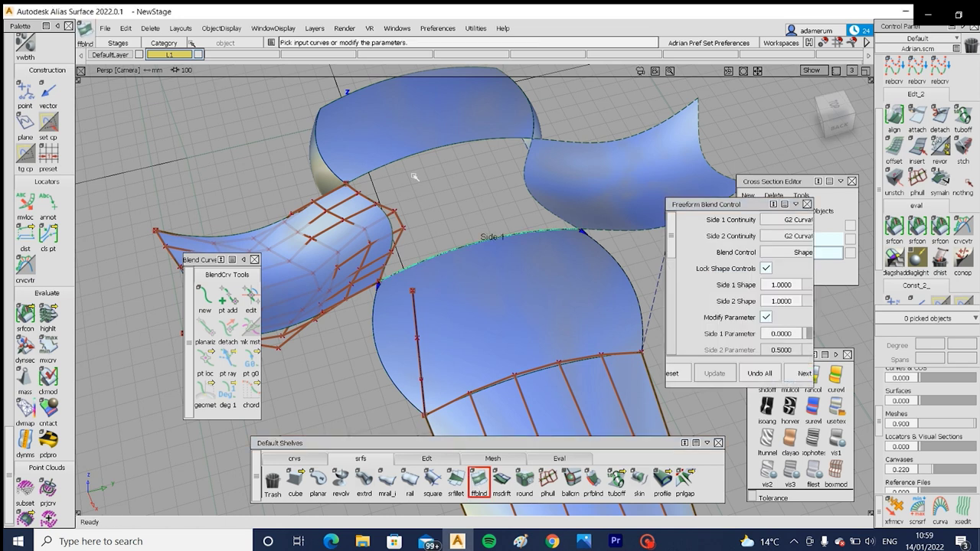
click(408, 157)
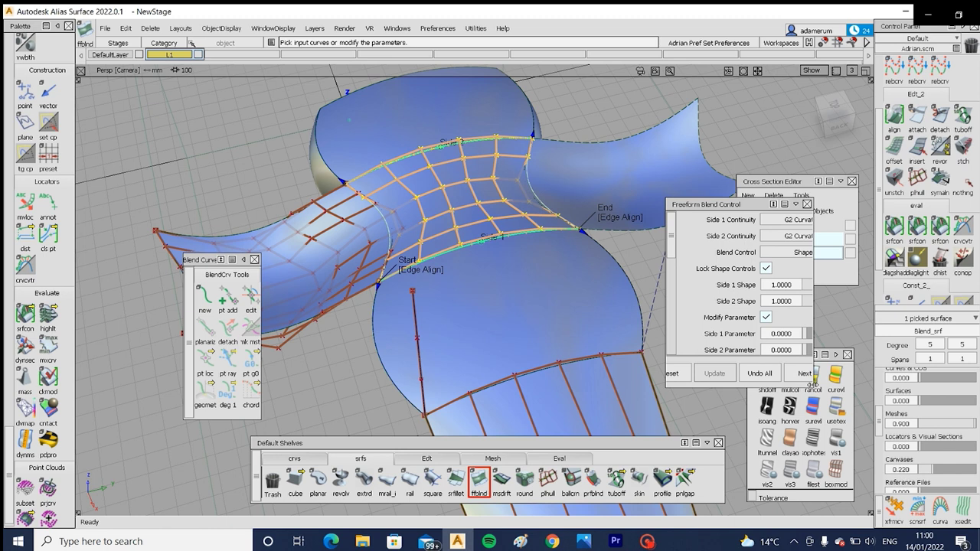
Step: Set the freeform blend's Side 1 and Side 2 continuity to G3 Curvature
drag(814, 383, 858, 440)
click(797, 236)
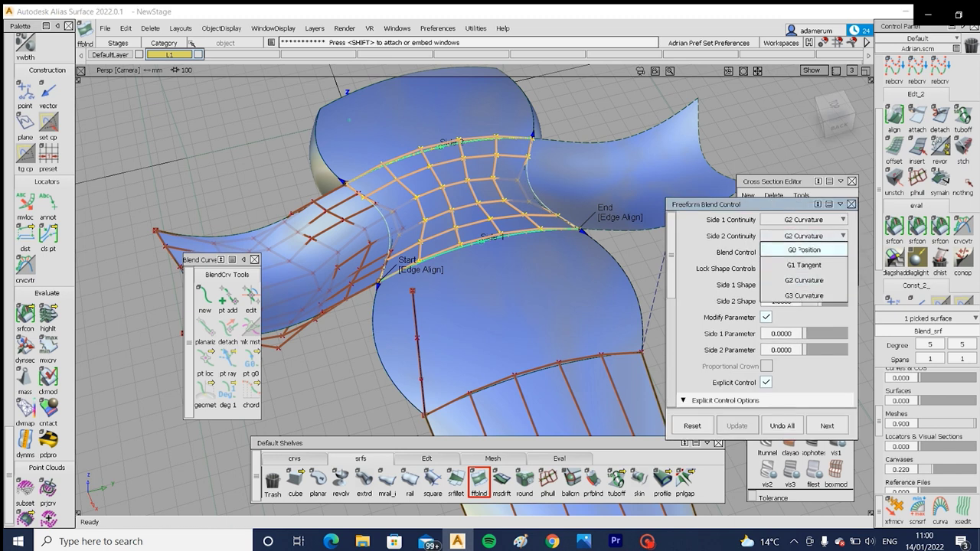
click(806, 295)
click(808, 220)
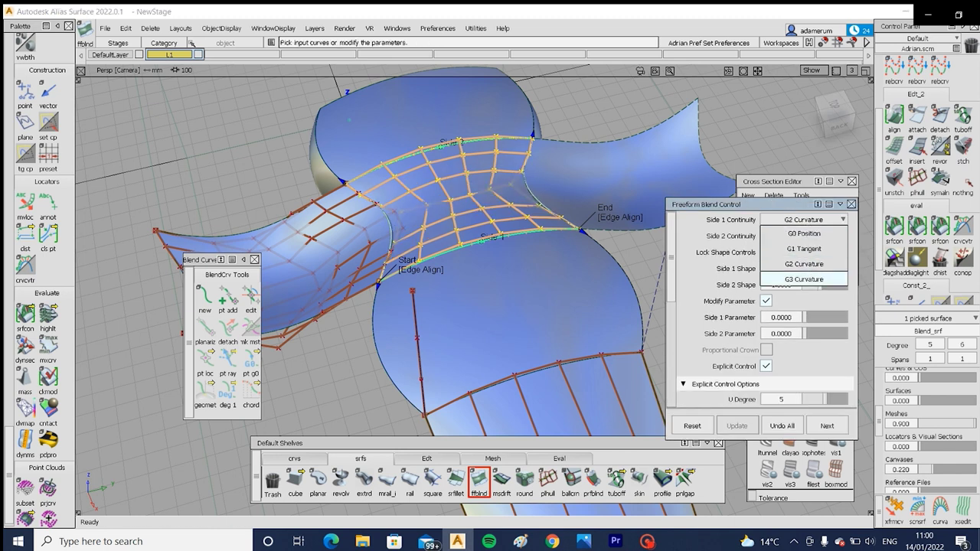
click(804, 278)
Step: Examine the highlight flow and control points across the freeform blend and its neighbouring skins
scroll(486, 304, up, 3)
alt+shift+drag(486, 304, 476, 309)
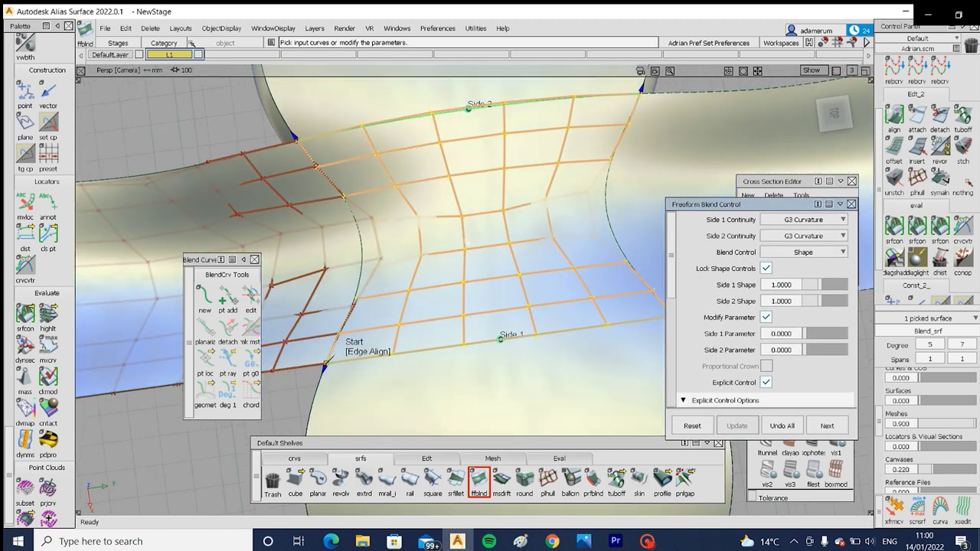
alt+shift+drag(421, 242, 515, 248)
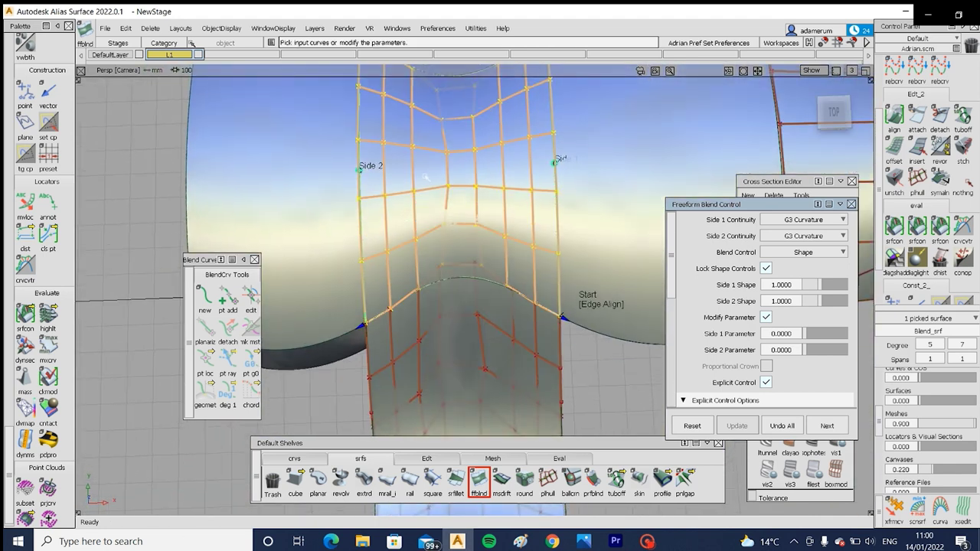
alt+shift+drag(508, 233, 498, 280)
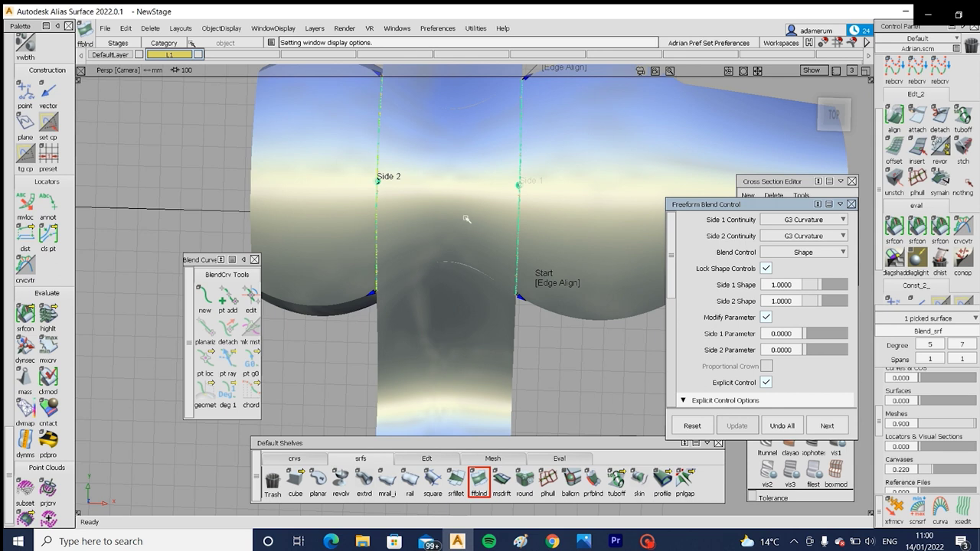
alt+shift+drag(520, 348, 534, 317)
click(535, 318)
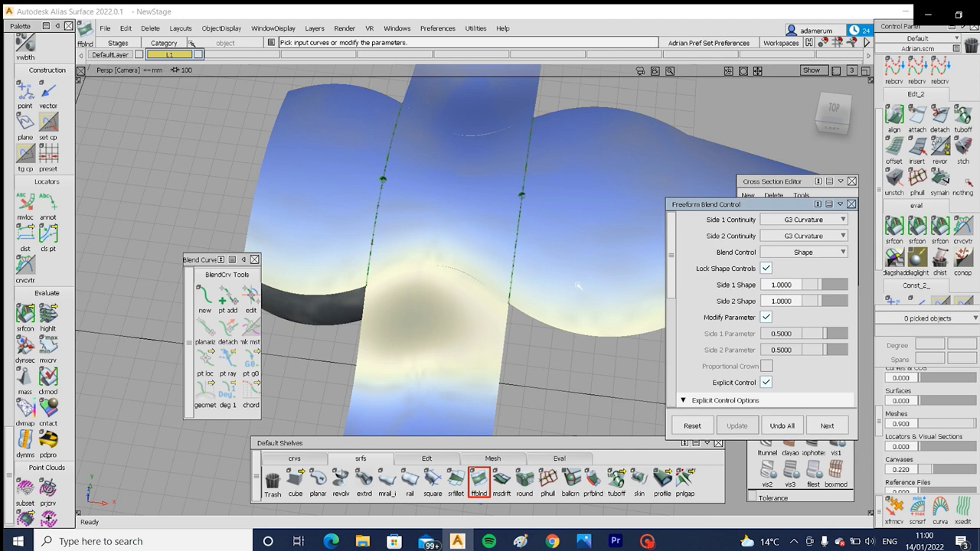
alt+shift+drag(505, 238, 340, 307)
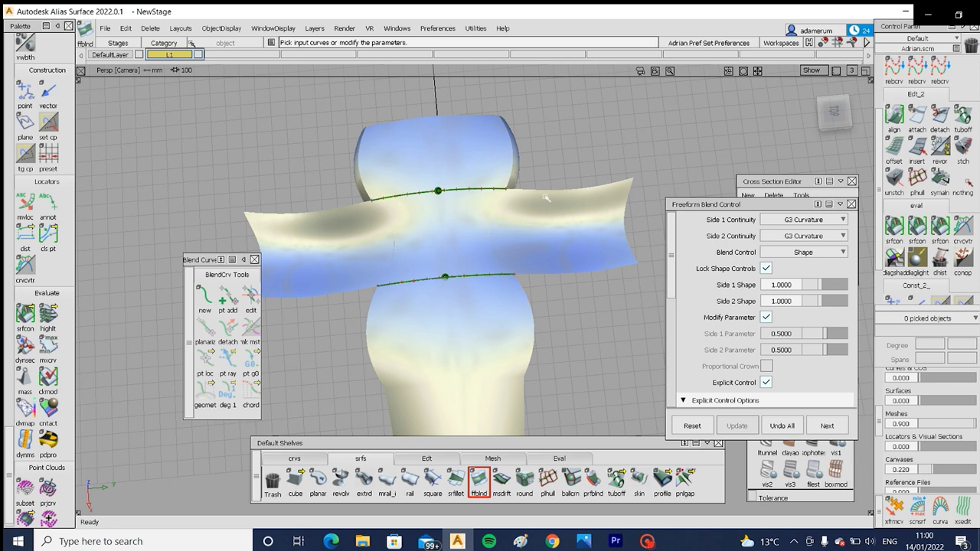
ctrl+shift+right_drag(373, 274, 373, 225)
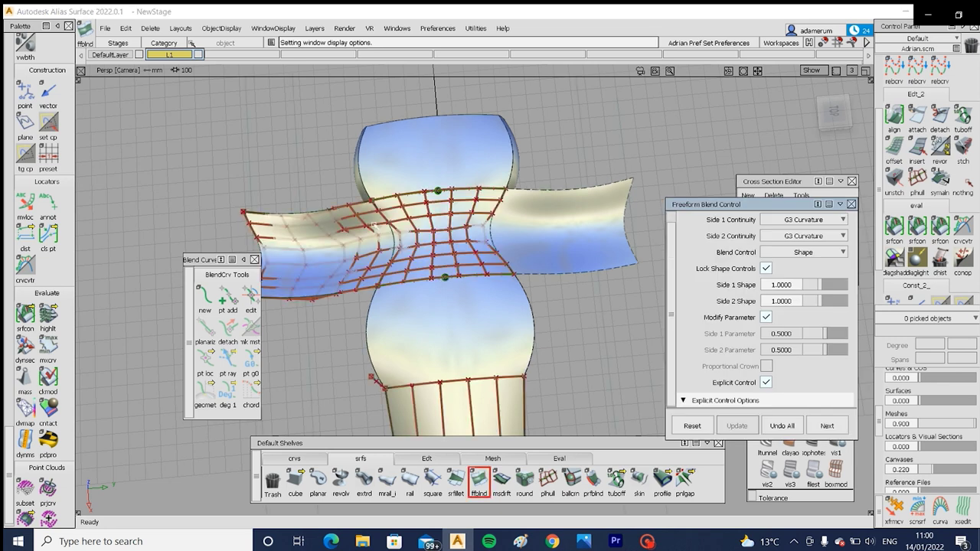
alt+shift+drag(356, 265, 561, 272)
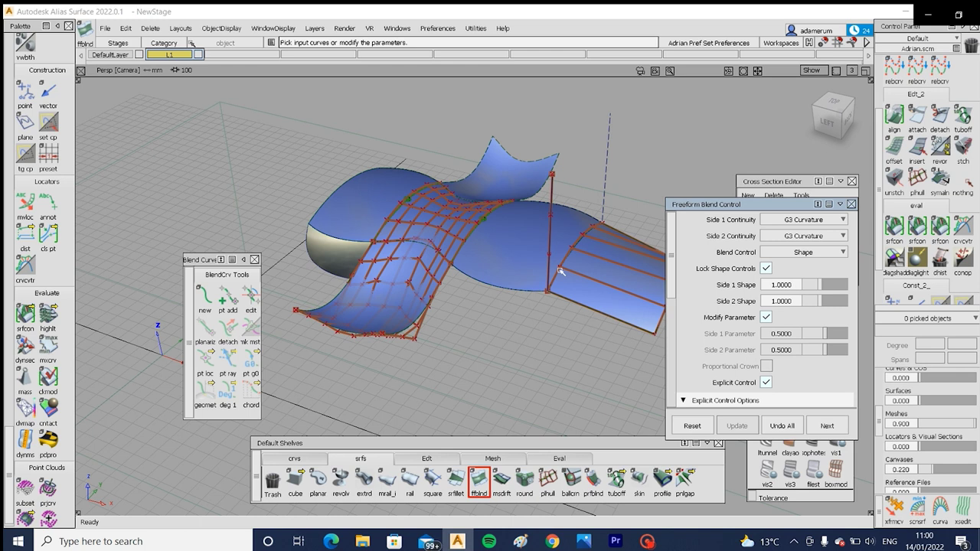
Step: Delete the symmetric side skin adjoining the freeform blend
alt+shift+drag(392, 316, 445, 300)
click(445, 293)
key(Delete)
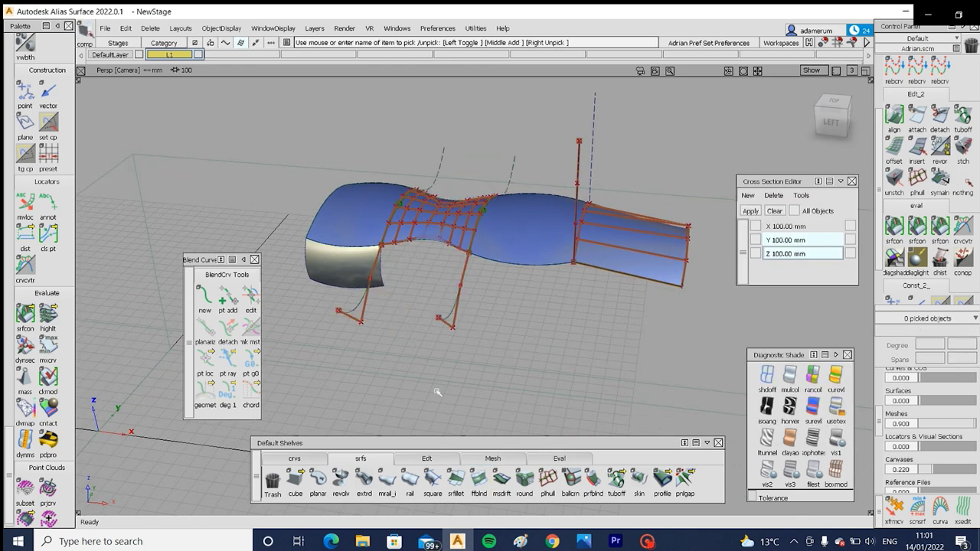
Step: Build a multi-surface draft of type Draft along Z from the freeform blend's open side edge
click(502, 479)
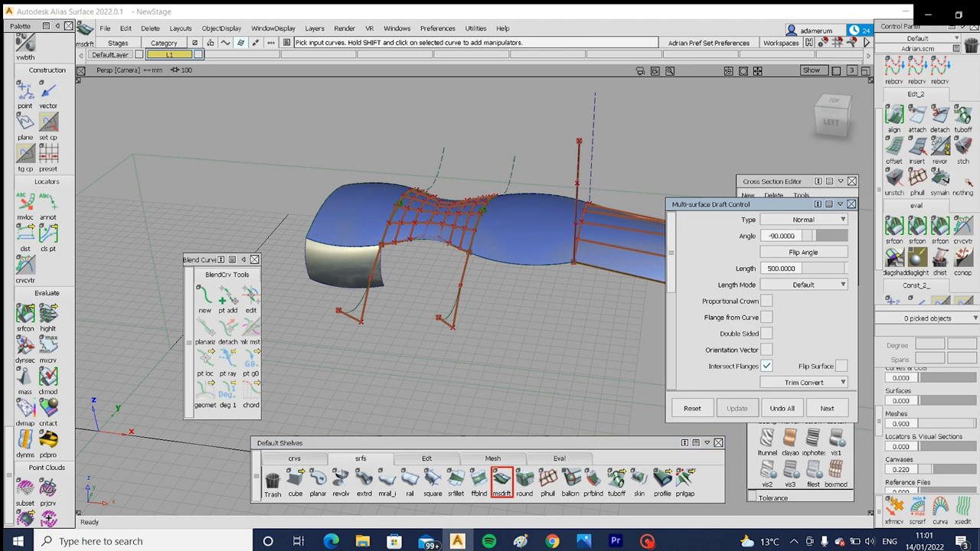
click(800, 222)
click(761, 246)
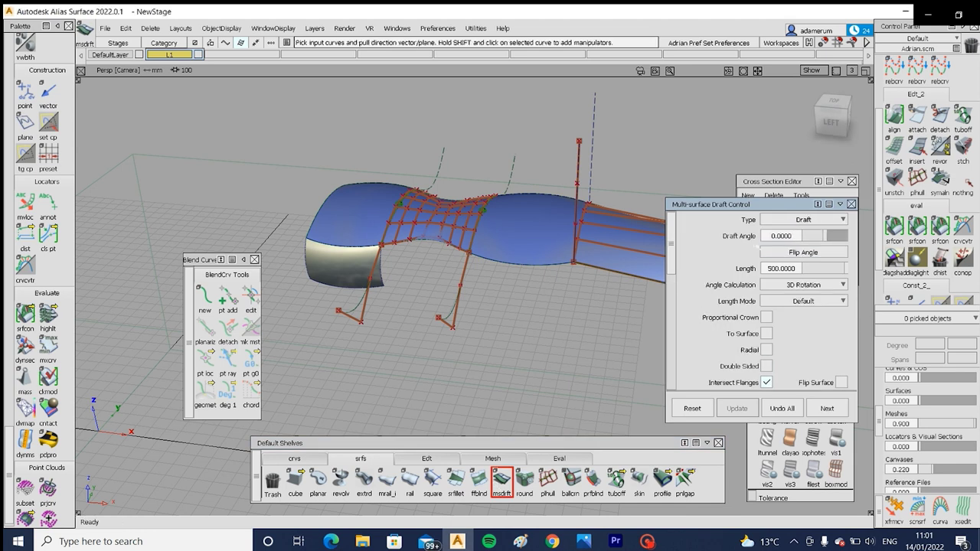
scroll(761, 249, down, 3)
click(435, 241)
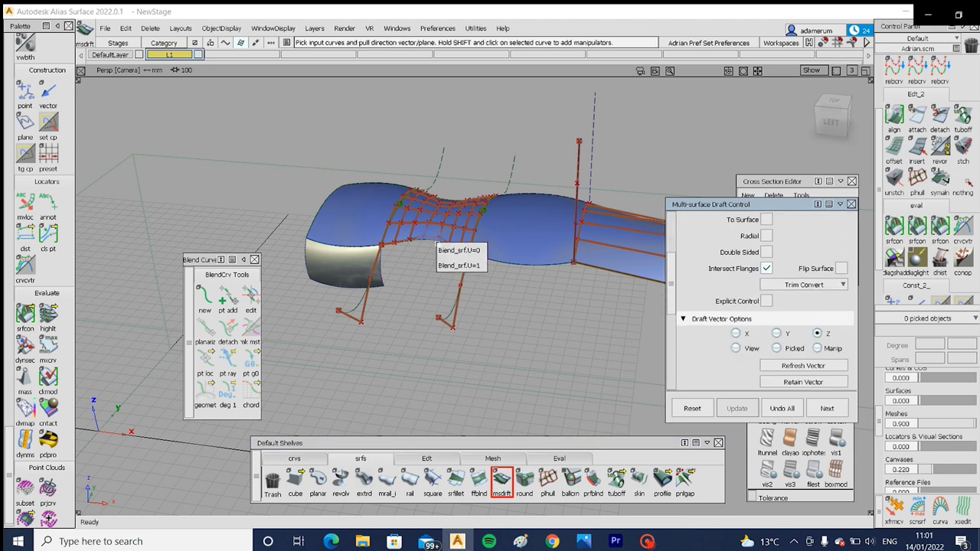
click(456, 251)
Step: Extend the draft along the side edges of the two adjoining crowned skins and flip the draft surfaces
click(501, 262)
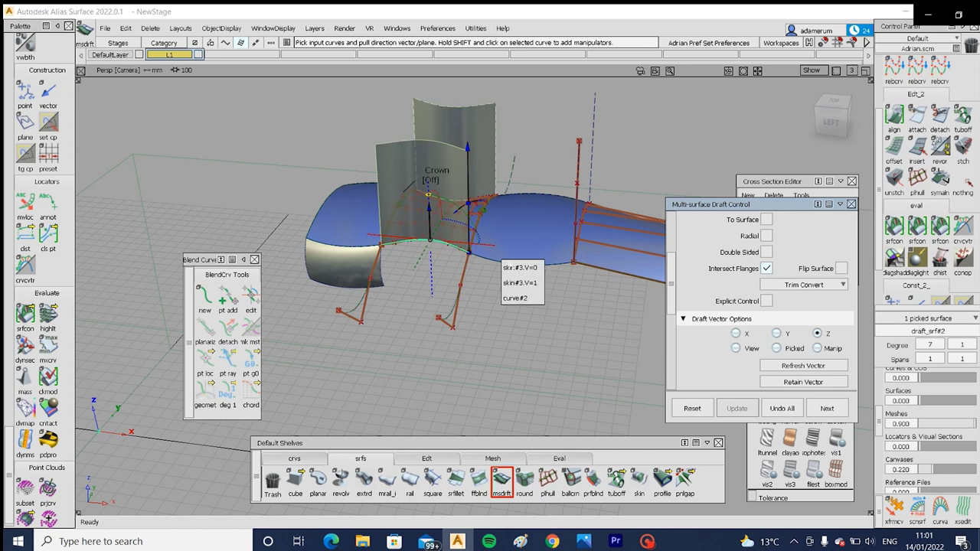
click(519, 268)
click(358, 243)
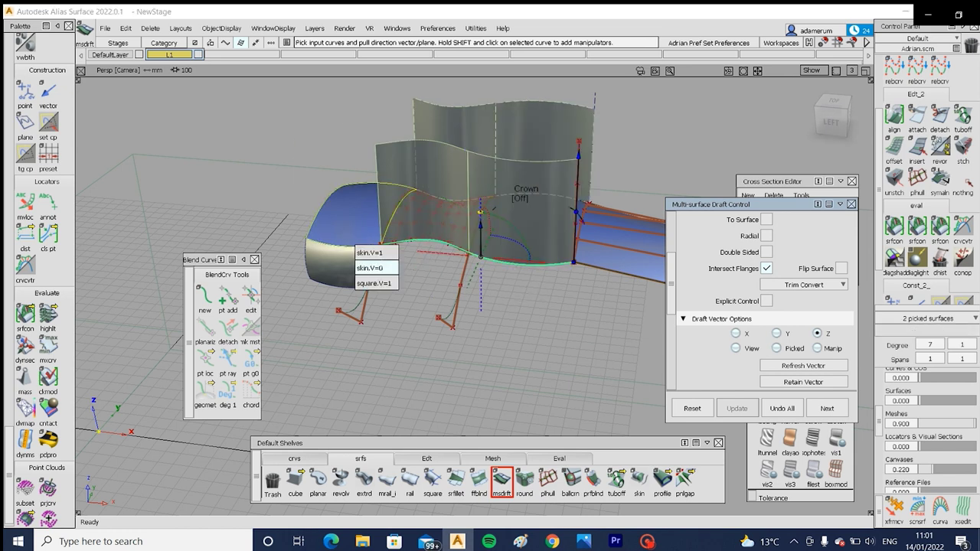
click(379, 267)
click(843, 269)
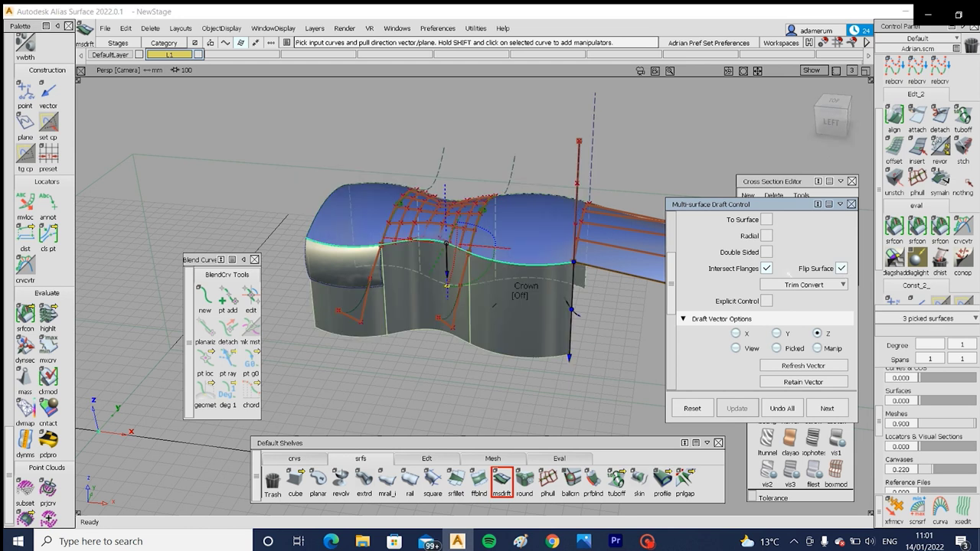
ctrl+shift+drag(445, 314, 447, 284)
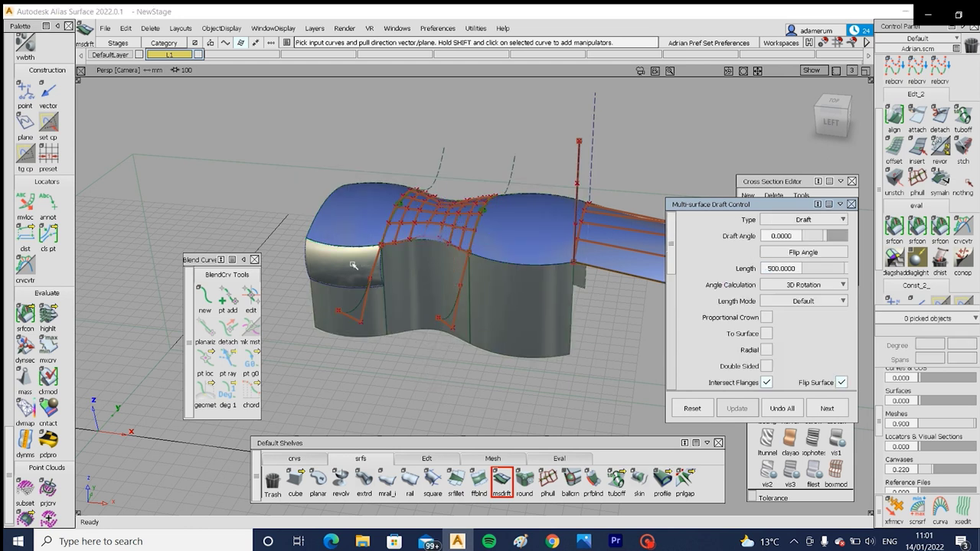
Step: Delete the remaining square side skin below the end crowned skin, in front of the new draft wall
ctrl+shift+drag(353, 265, 325, 279)
click(325, 279)
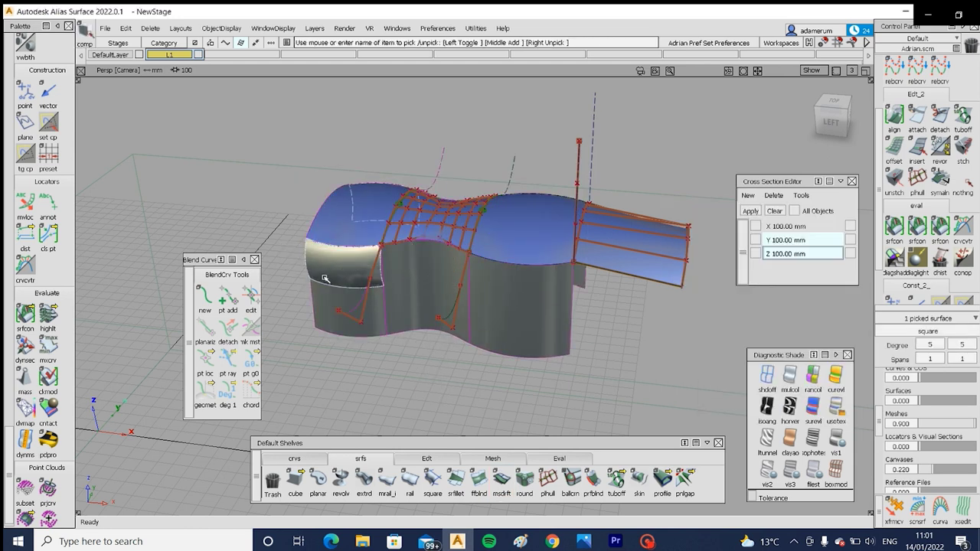
key(Delete)
Step: Delete the construction history of all the crowned skins, the freeform blend and the draft surfaces
ctrl+shift+drag(391, 305, 354, 318)
drag(300, 179, 636, 313)
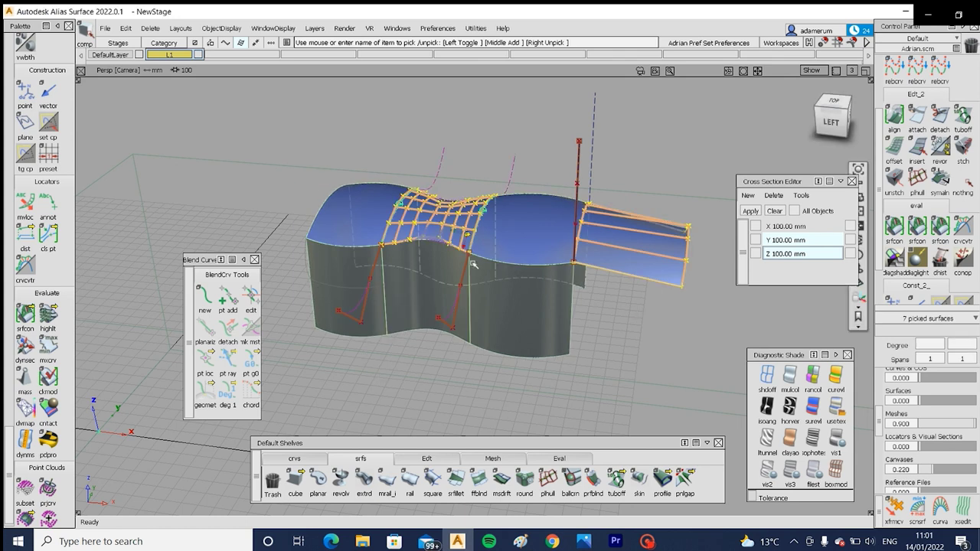
alt+shift+right_drag(474, 260, 537, 262)
click(150, 28)
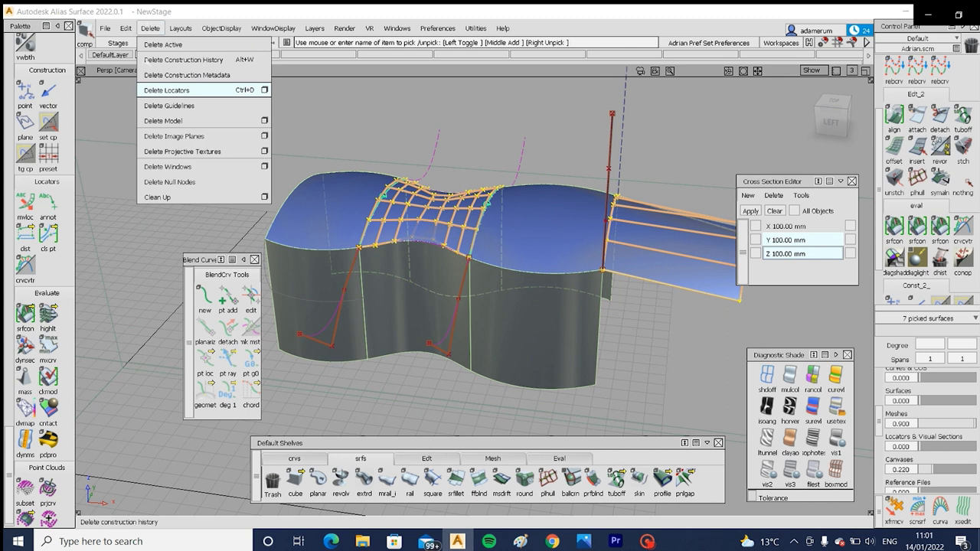
click(196, 87)
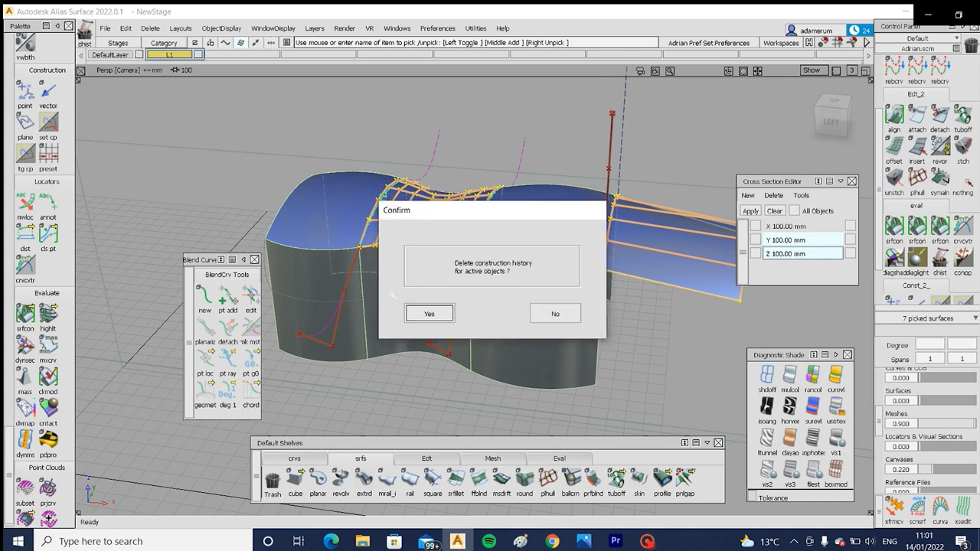
click(429, 313)
Step: Delete the leftover free curves used to build the side skins
ctrl+shift+drag(432, 238, 464, 259)
drag(308, 133, 733, 327)
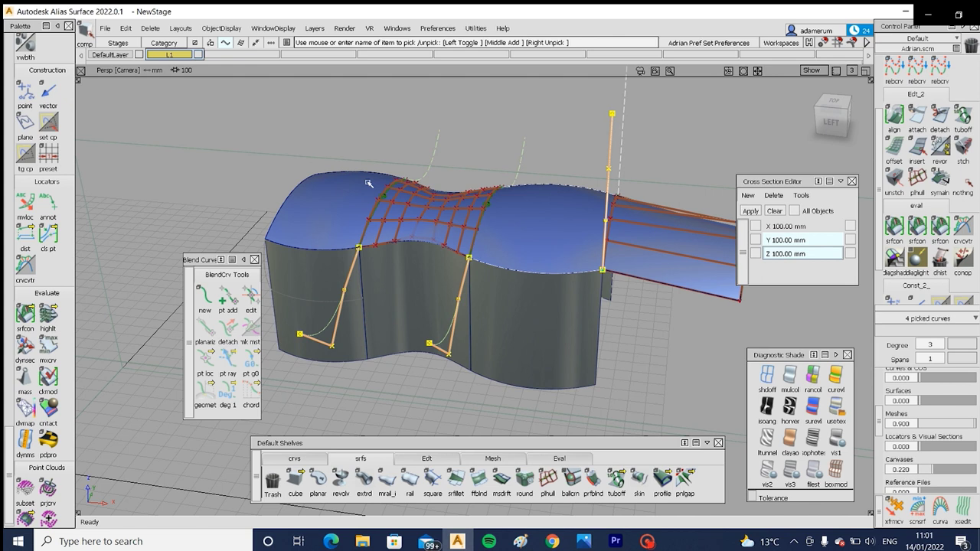
key(Delete)
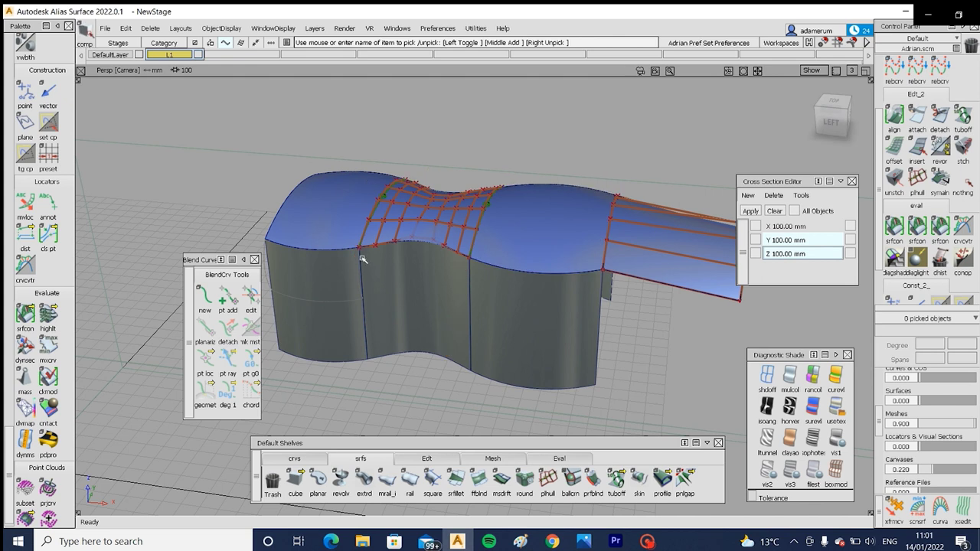
Step: Turn off the Cv/Hull and Edit Points display for the whole model and clear the selection
alt+shift+drag(363, 259, 760, 330)
scroll(919, 422, up, 5)
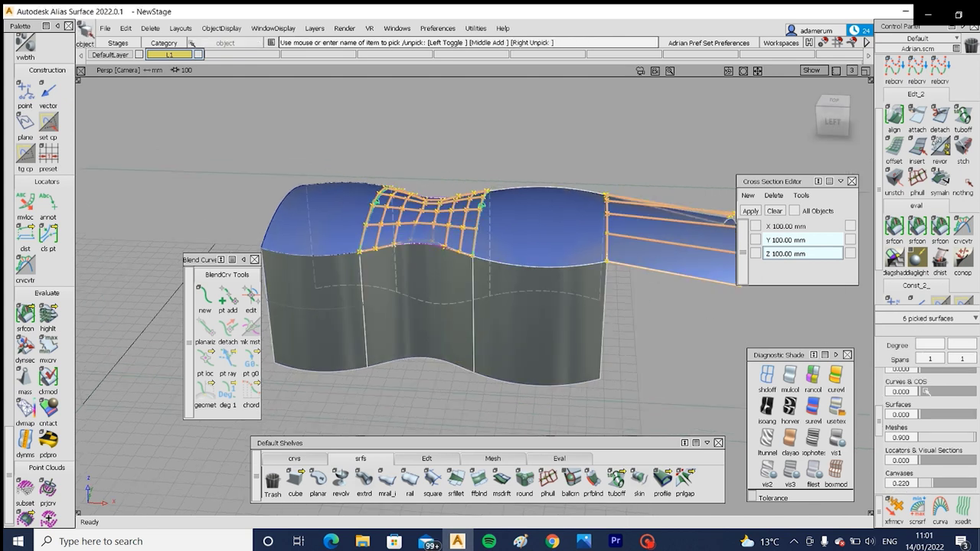
click(933, 406)
click(934, 406)
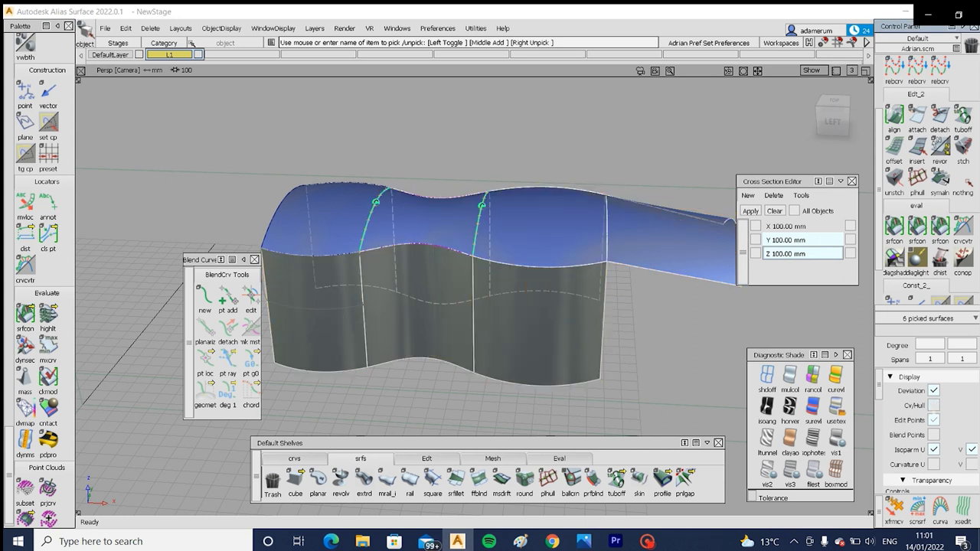
ctrl+shift+drag(422, 292, 422, 271)
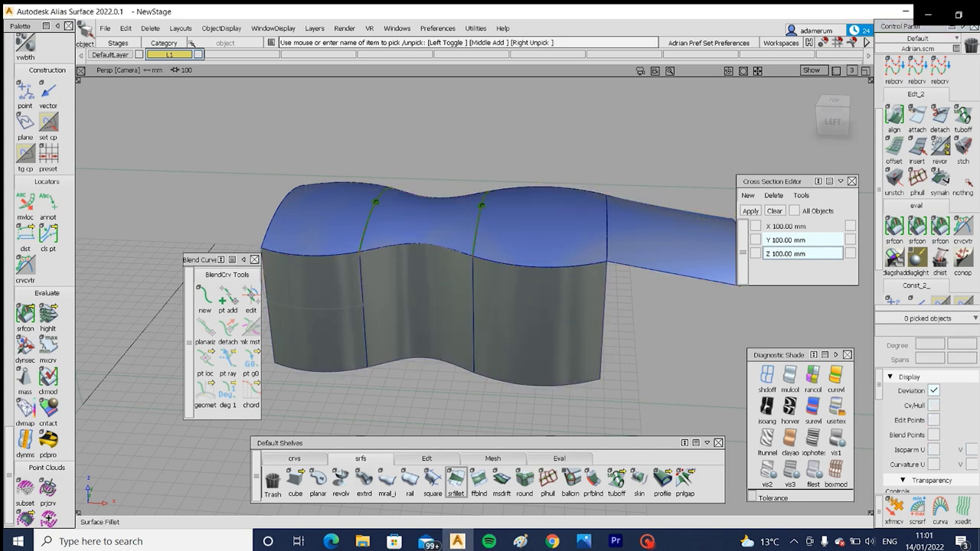
Step: Set up a Chord-type Surface Fillet with G2 Curvature sections, chordal length 100 and form factor 1
click(455, 481)
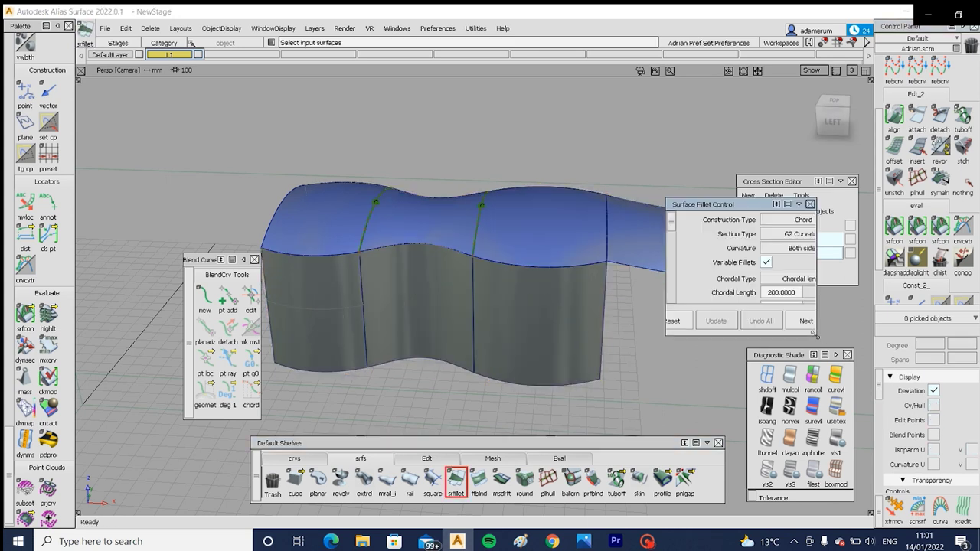
drag(815, 335, 855, 367)
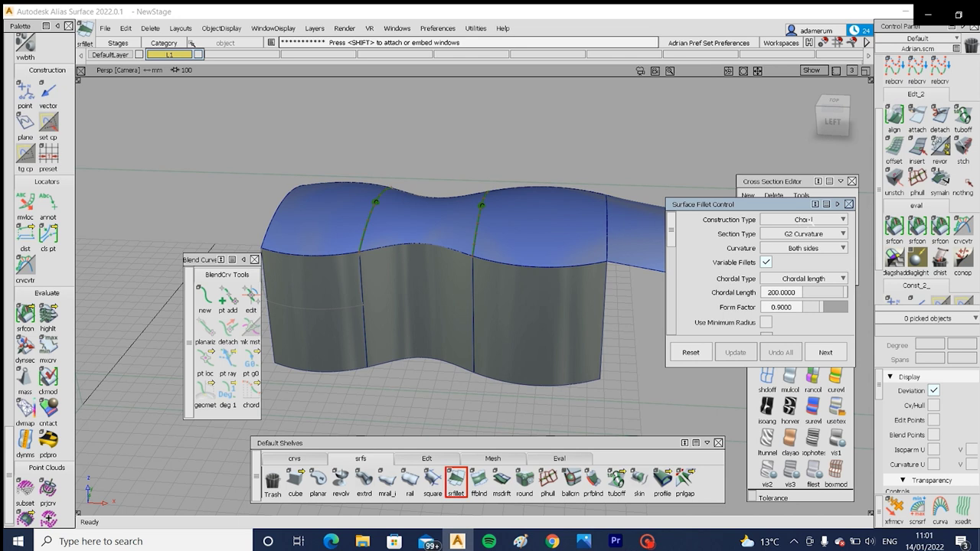
click(794, 292)
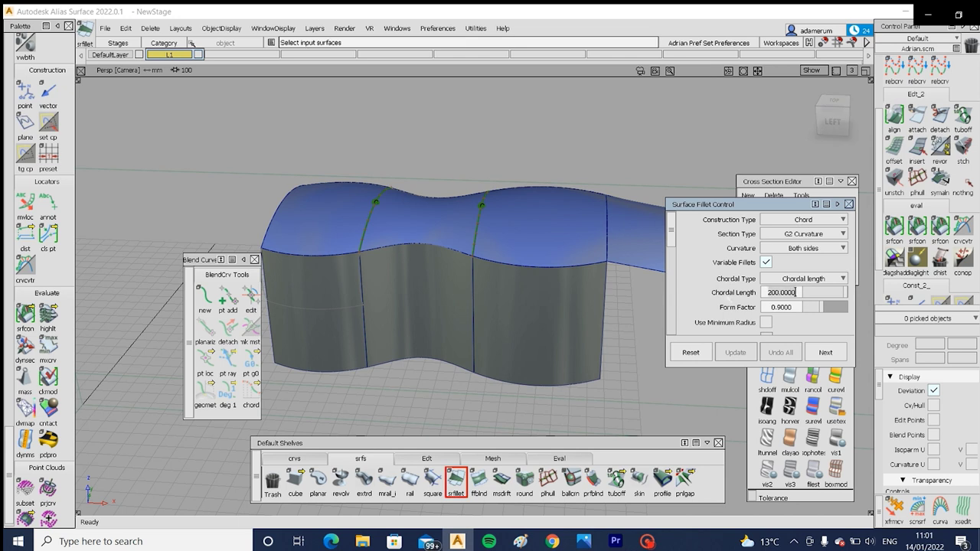
text(100)
key(Return)
Step: Assign the three adjoining draft walls as the first surface set of the fillet
click(394, 285)
click(454, 299)
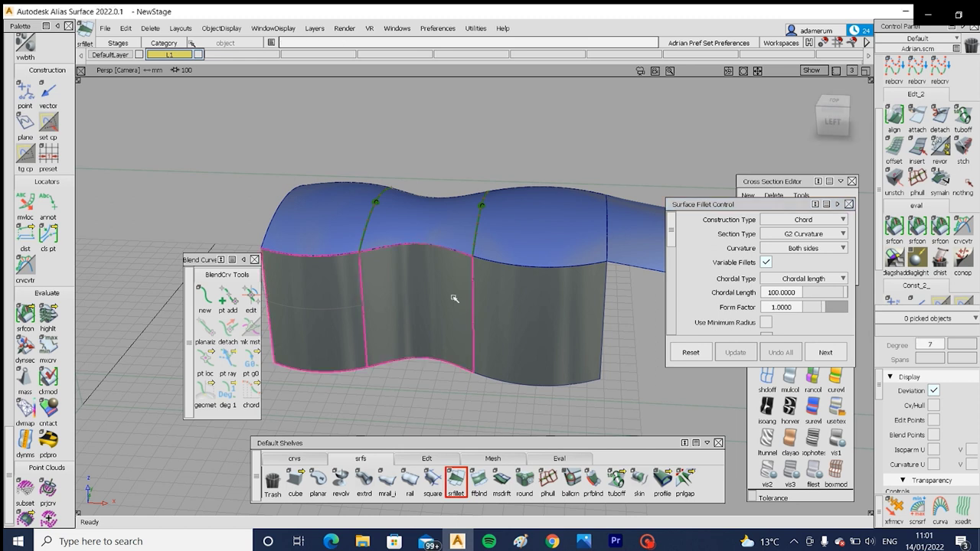
click(511, 307)
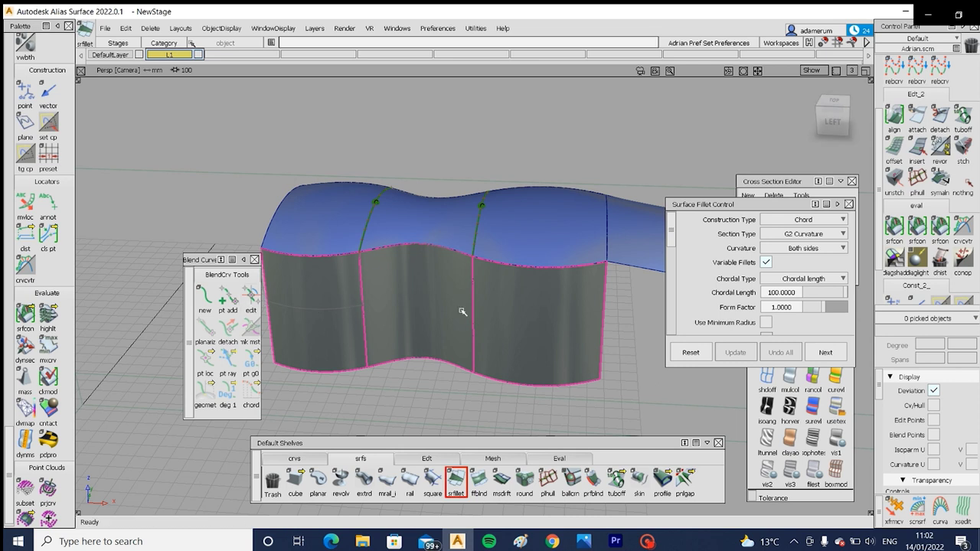
ctrl+shift+drag(446, 321, 443, 297)
click(357, 314)
click(521, 310)
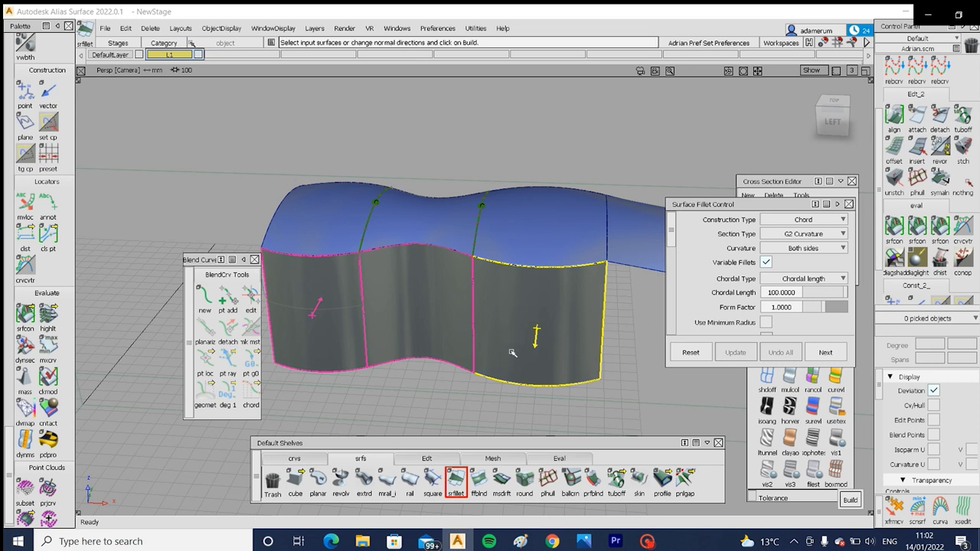
key(Escape)
click(341, 306)
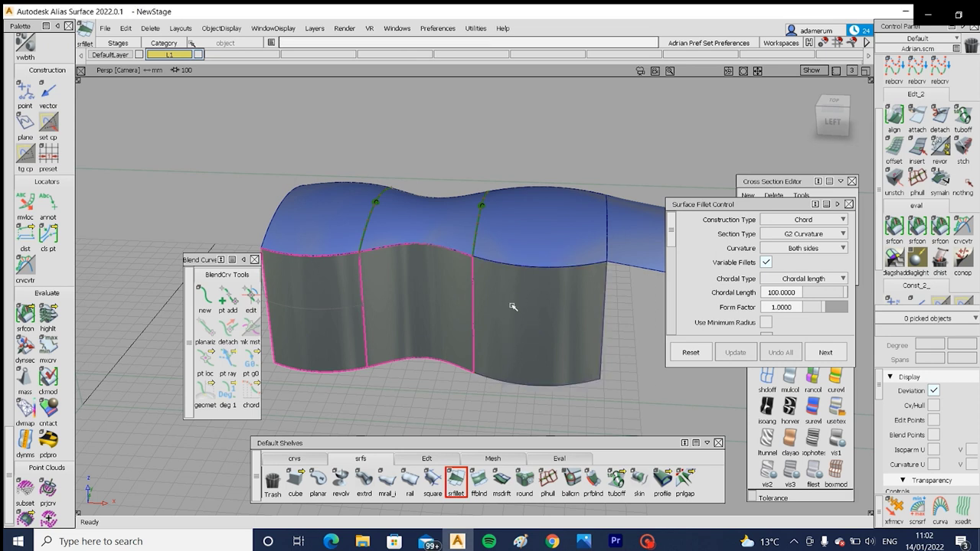
Step: Assign the crowned skins and freeform blend as the second surface set and build the fillet
click(528, 225)
mouse_move(447, 232)
alt+shift+mouse_down()
mouse_move(446, 255)
mouse_move(420, 253)
alt+shift+mouse_up()
drag(206, 259, 128, 268)
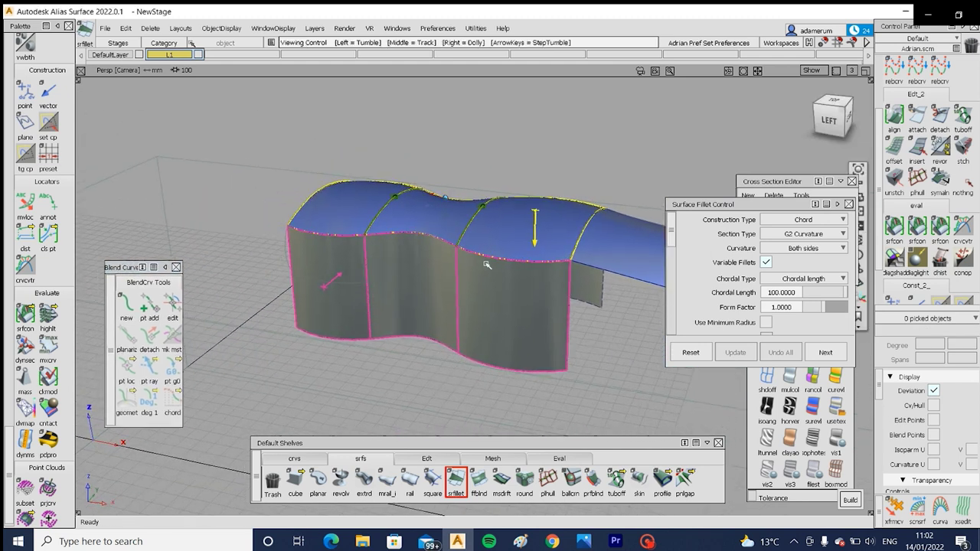
alt+shift+middle_drag(537, 250, 506, 246)
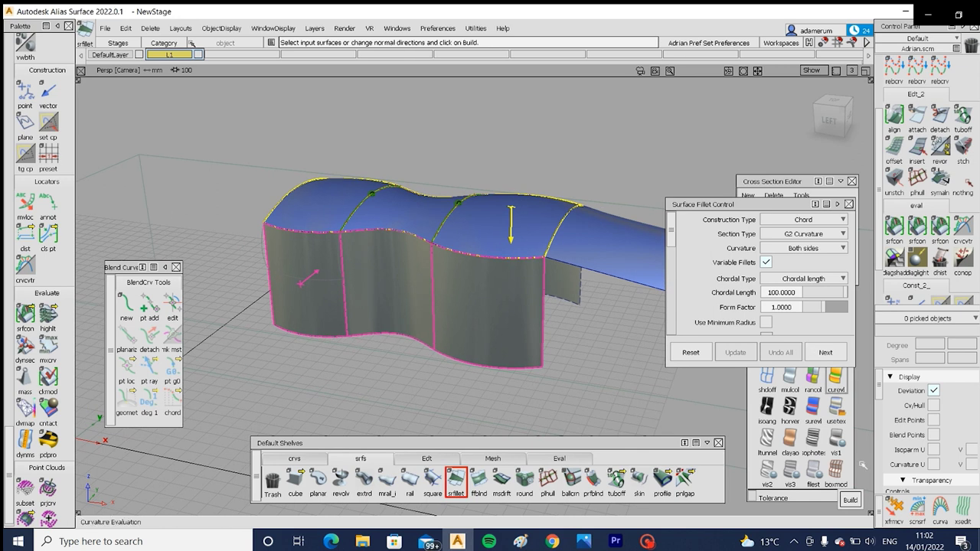
click(850, 500)
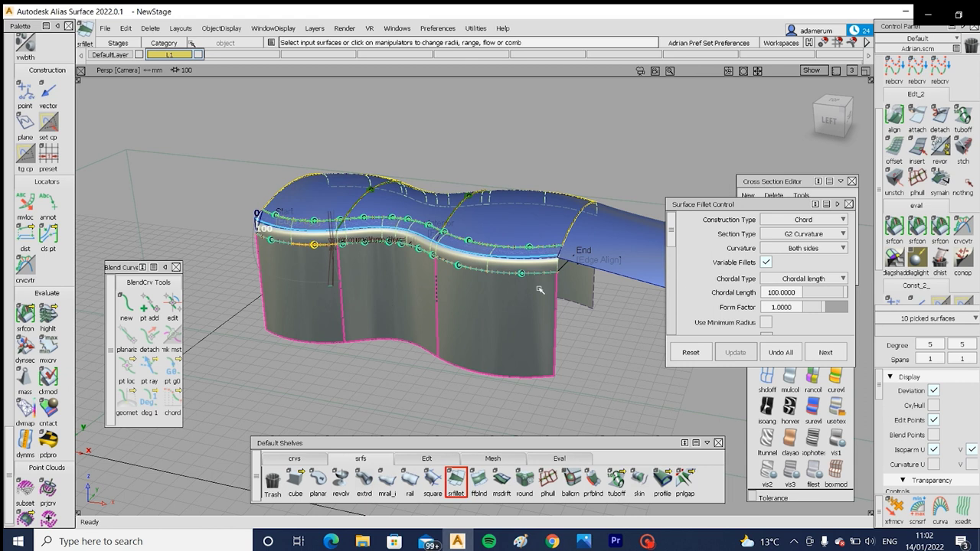
Step: In the top view, draw a straight edit-point curve lengthwise through the model's centre, extending past both ends
alt+shift+drag(509, 222, 521, 269)
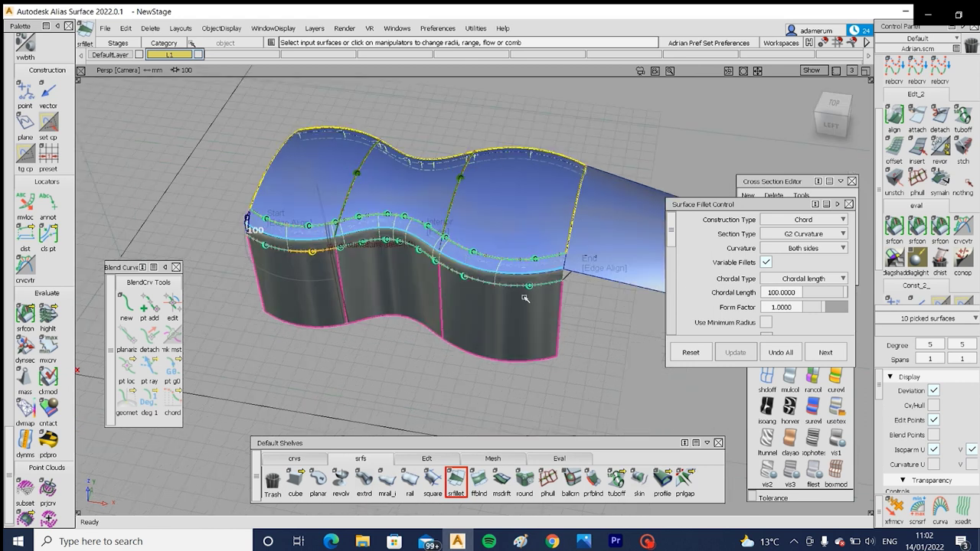
key(space)
alt+shift+drag(507, 212, 517, 257)
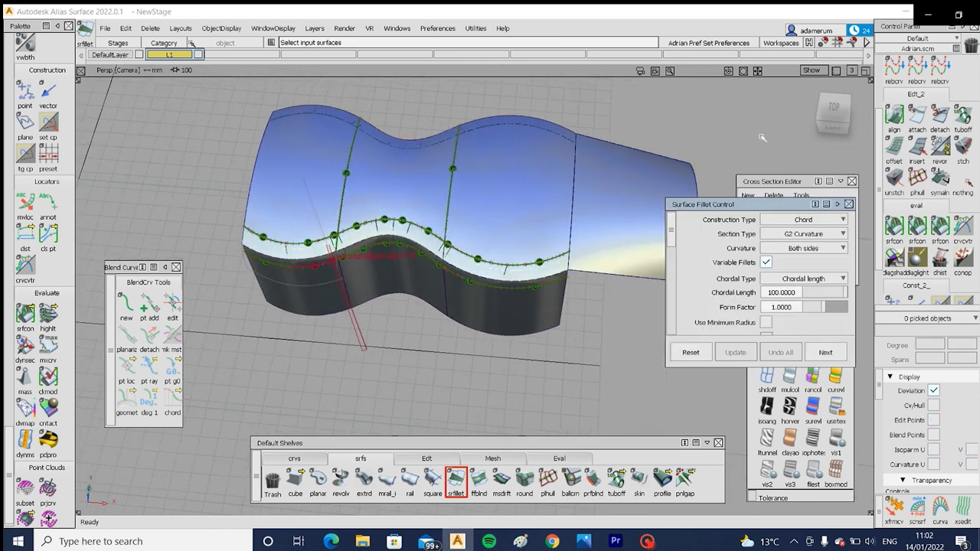
click(834, 107)
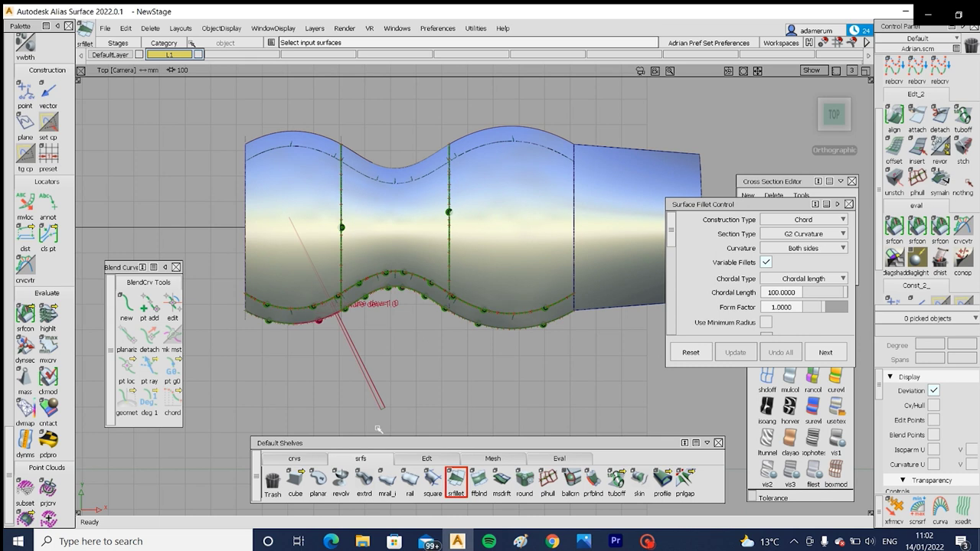
click(320, 460)
click(318, 480)
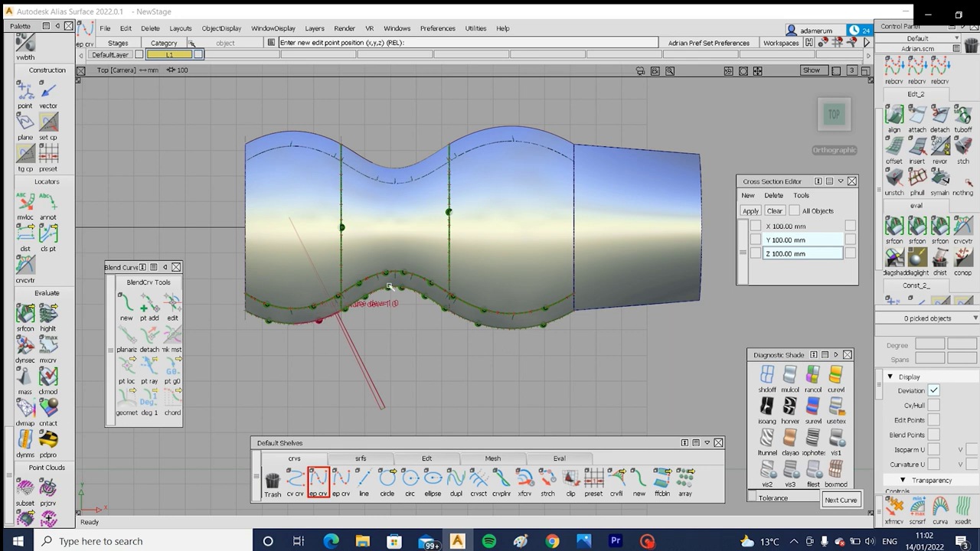
click(205, 226)
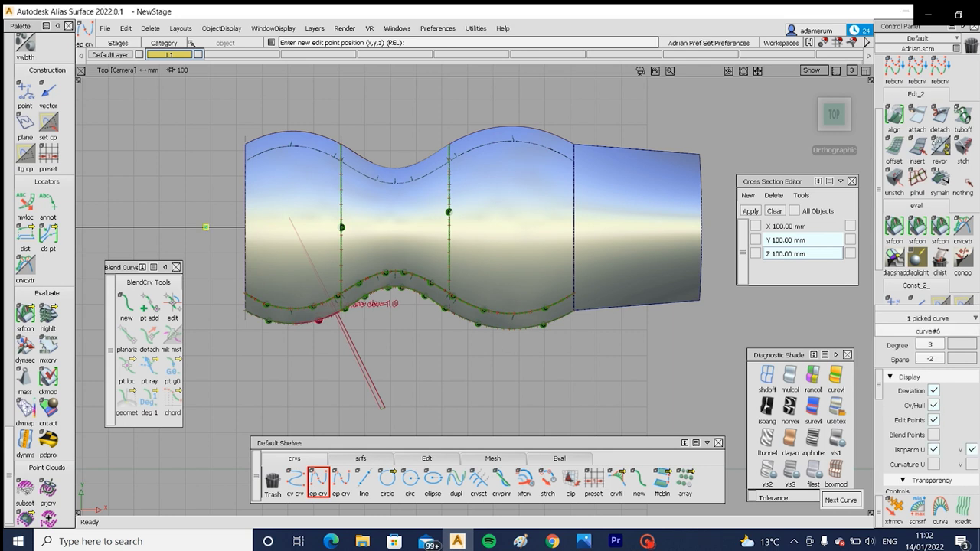
click(715, 226)
key(space)
Step: Snap all four CVs of the new lengthwise curve onto the grid's X axis as a straight centre line
alt+shift+middle_drag(328, 246, 520, 261)
alt+shift+right_drag(367, 285, 222, 285)
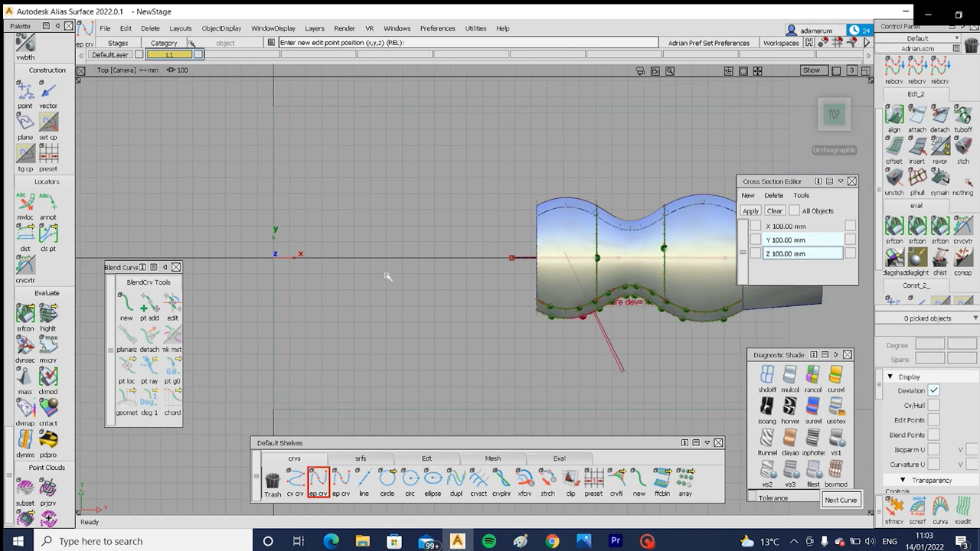
alt+shift+middle_drag(576, 271, 367, 268)
alt+shift+right_drag(368, 268, 448, 224)
ctrl+shift+click(364, 220)
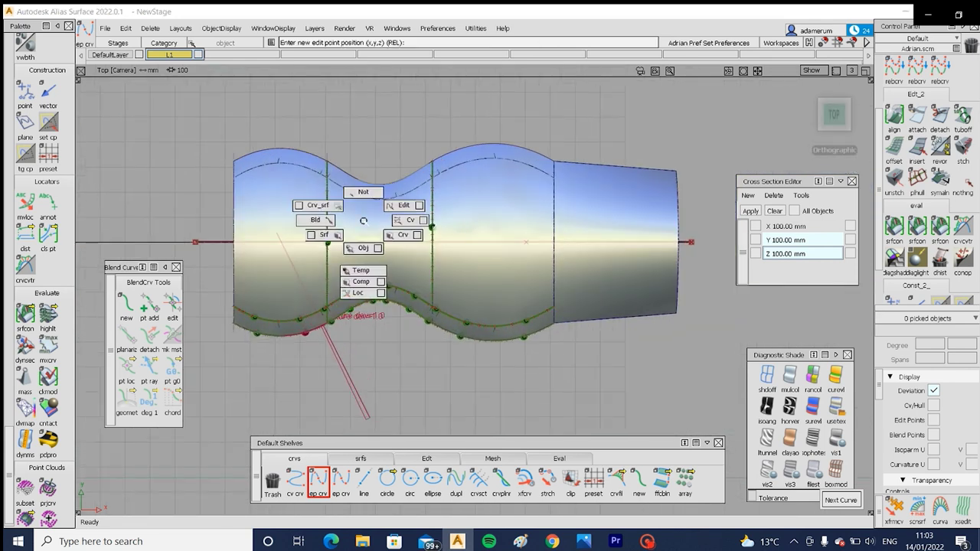
key(space)
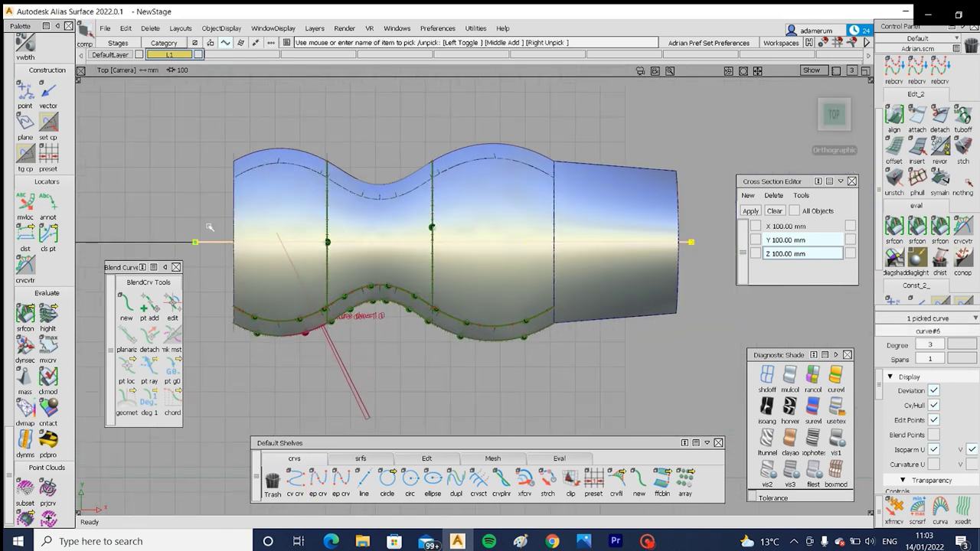
alt+shift+right_drag(213, 226, 181, 253)
alt+shift+middle_drag(197, 266, 259, 269)
drag(260, 172, 330, 264)
ctrl+shift+right_drag(323, 273, 299, 302)
drag(299, 301, 727, 176)
ctrl+shift+drag(240, 197, 241, 198)
ctrl+shift+drag(238, 173, 238, 170)
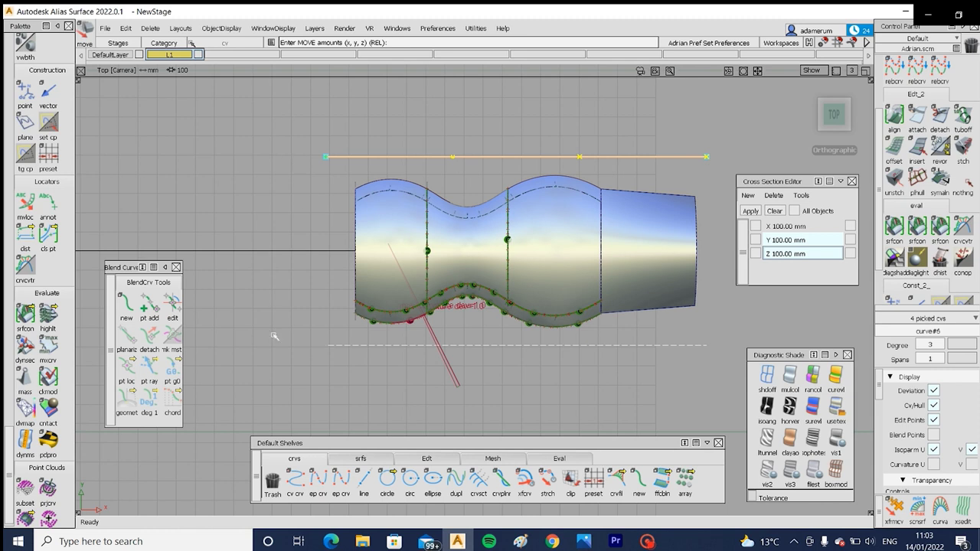
alt+right_click(298, 252)
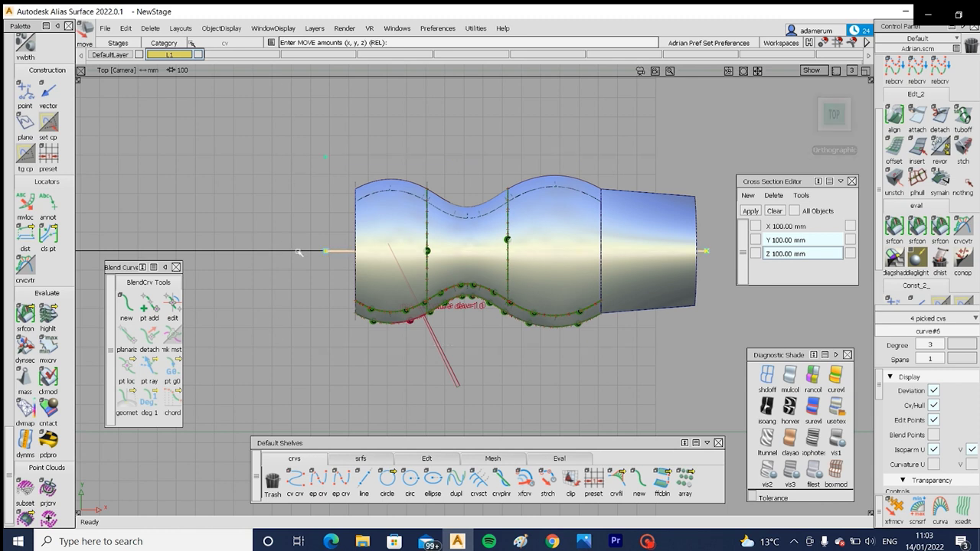
Step: Try to project the centre-line curve along Z onto the two crowned skins and the freeform blend
alt+shift+right_drag(630, 326, 586, 328)
ctrl+shift+drag(420, 260, 403, 277)
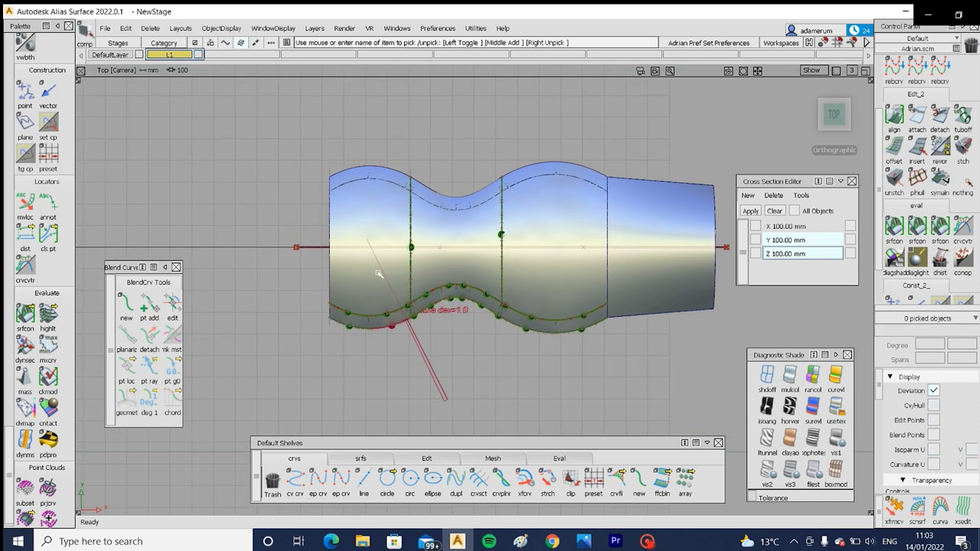
click(380, 273)
click(447, 263)
click(558, 271)
ctrl+shift+middle_drag(447, 262, 406, 263)
drag(381, 243, 403, 267)
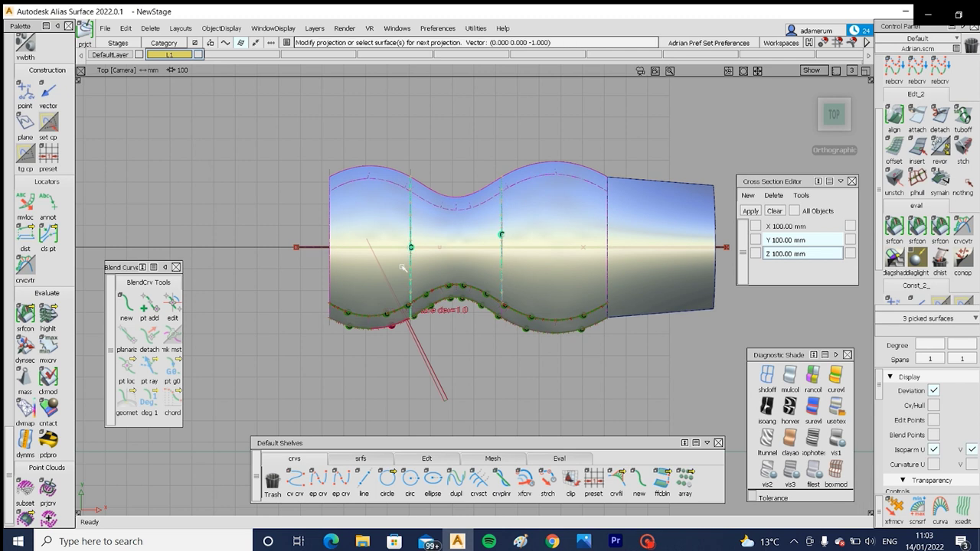
click(313, 222)
ctrl+shift+drag(423, 258, 490, 298)
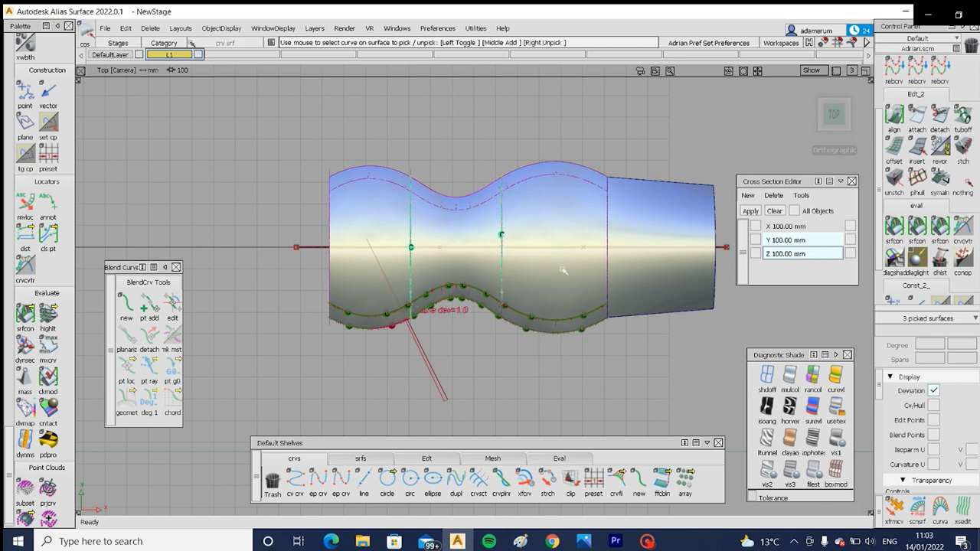
click(461, 234)
ctrl+shift+drag(461, 231, 418, 248)
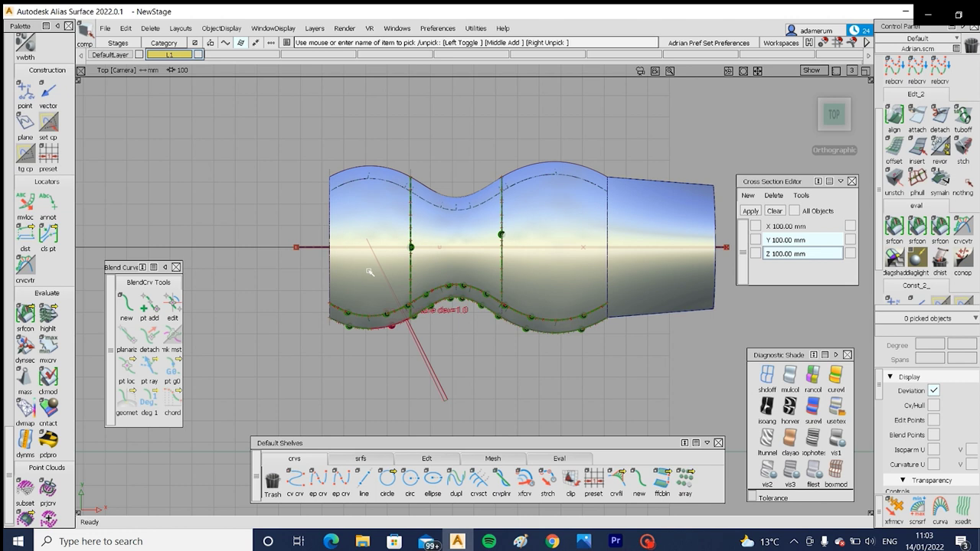
Step: Project the centre-line curve along Z onto the two crowned skins and the freeform blend
click(370, 272)
click(439, 271)
click(541, 268)
ctrl+shift+middle_drag(477, 264, 477, 263)
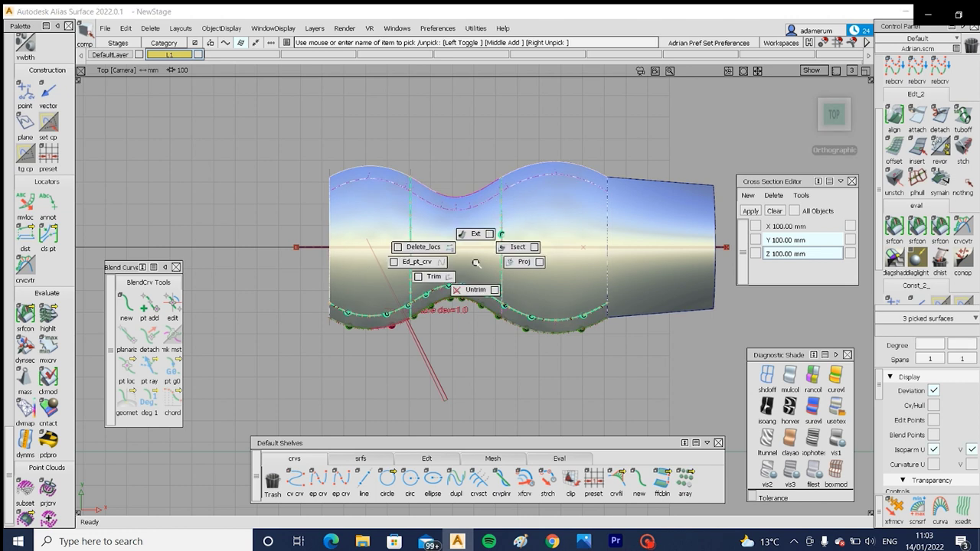
ctrl+shift+drag(476, 262, 529, 262)
ctrl+shift+drag(529, 264, 529, 264)
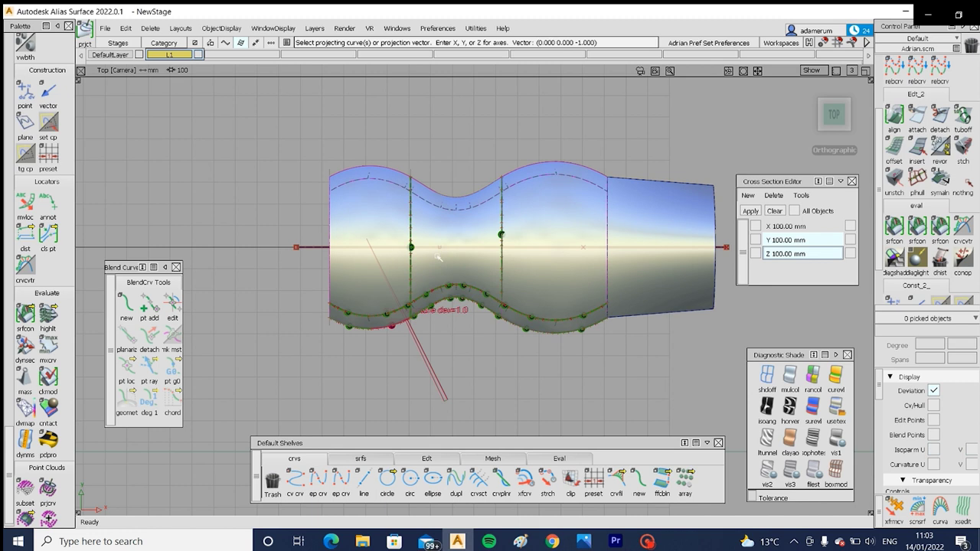
click(318, 267)
click(847, 501)
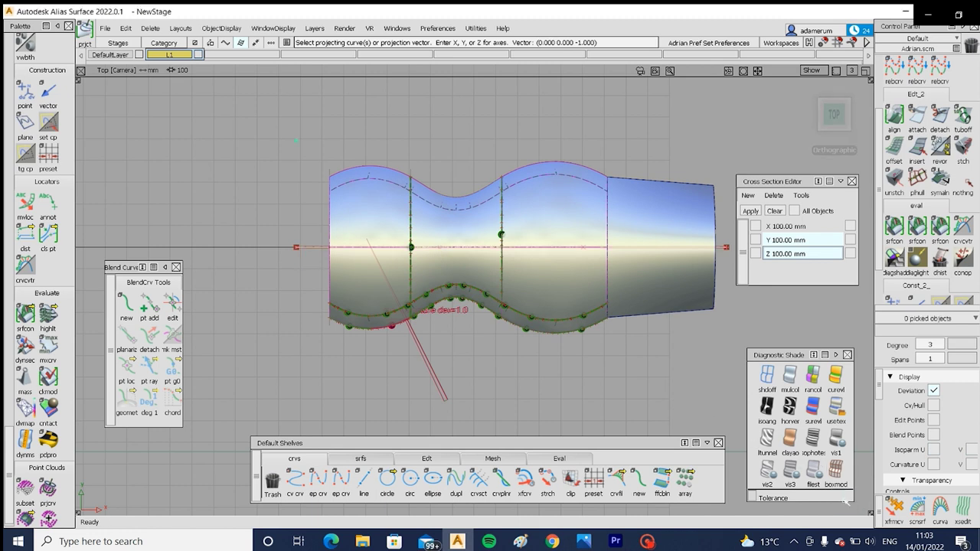
Step: Trim the first crowned skin along the projected centre line, keeping the half on the locator side
ctrl+shift+drag(461, 324, 462, 293)
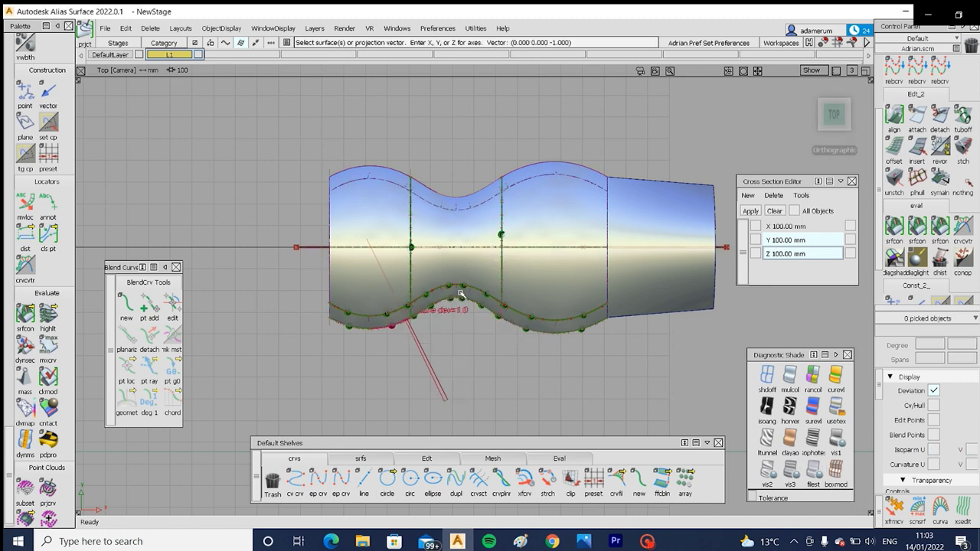
ctrl+shift+drag(453, 236, 414, 253)
click(394, 264)
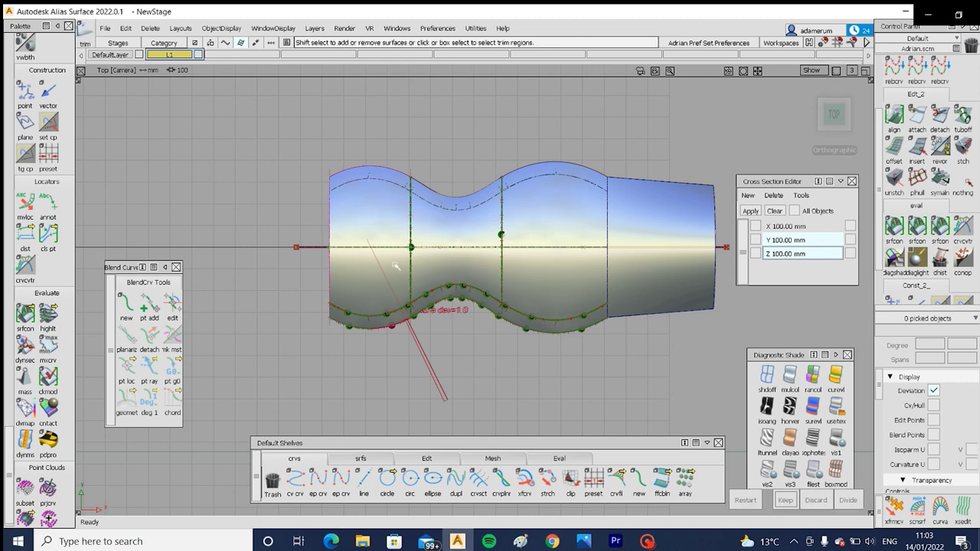
click(395, 264)
click(785, 500)
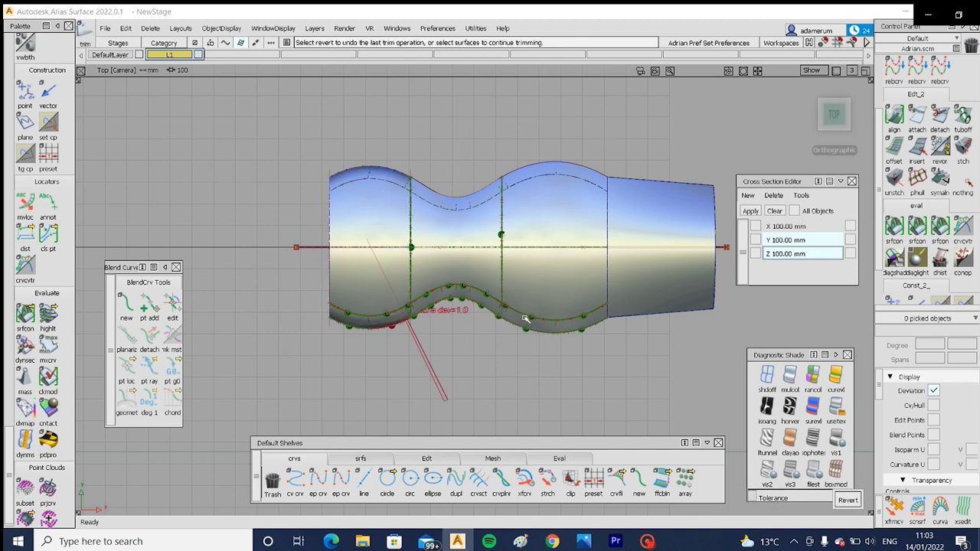
Step: Trim the freeform blend and second crowned skin along the projected centre line, keeping the same half as the first skin
ctrl+shift+drag(524, 317, 498, 331)
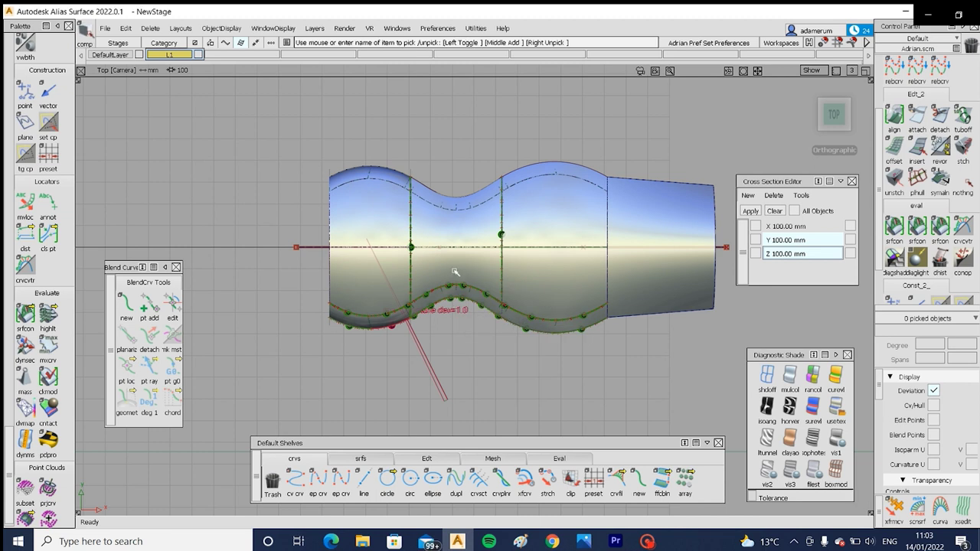
click(546, 283)
ctrl+shift+middle_drag(545, 281, 501, 297)
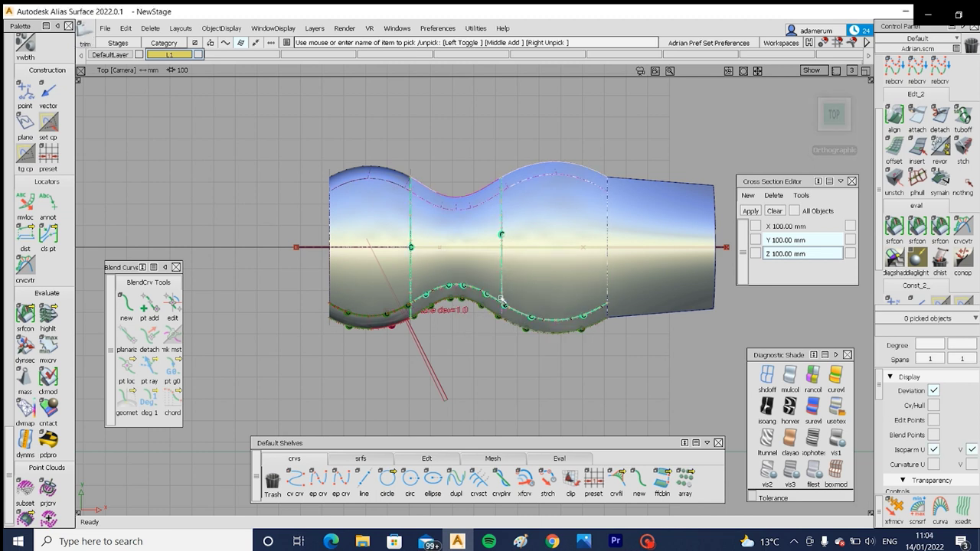
drag(444, 256, 557, 283)
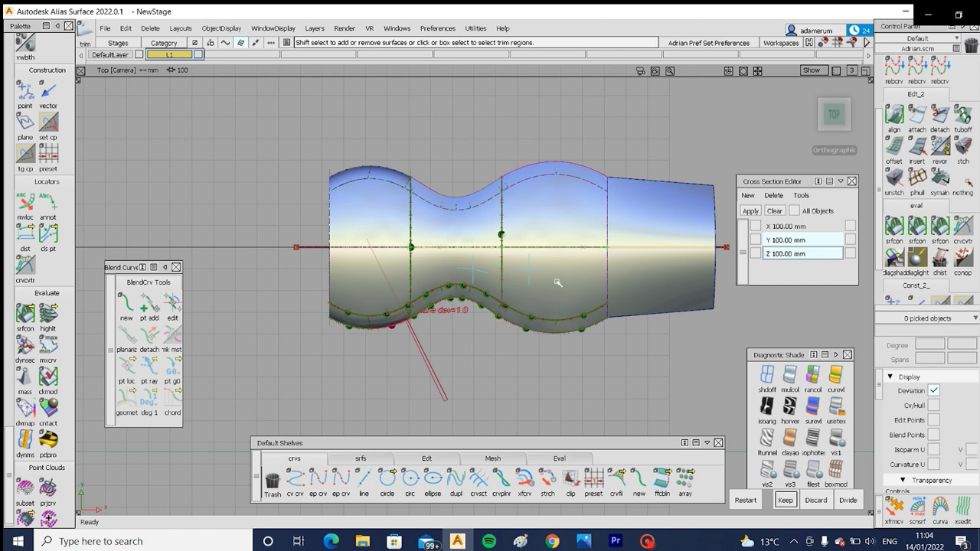
click(785, 499)
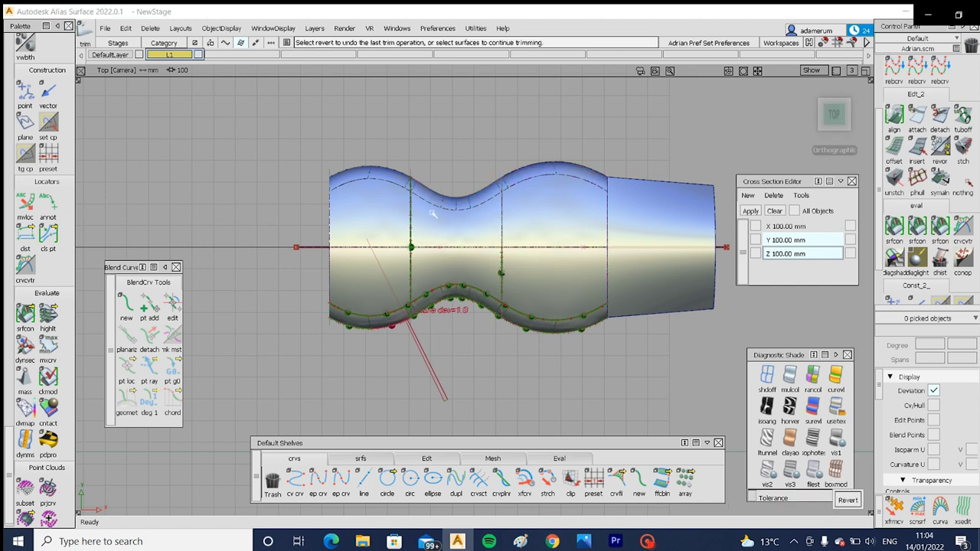
Step: Inspect the trimmed skins and fillet in perspective and return to the top view
alt+shift+drag(432, 214, 529, 291)
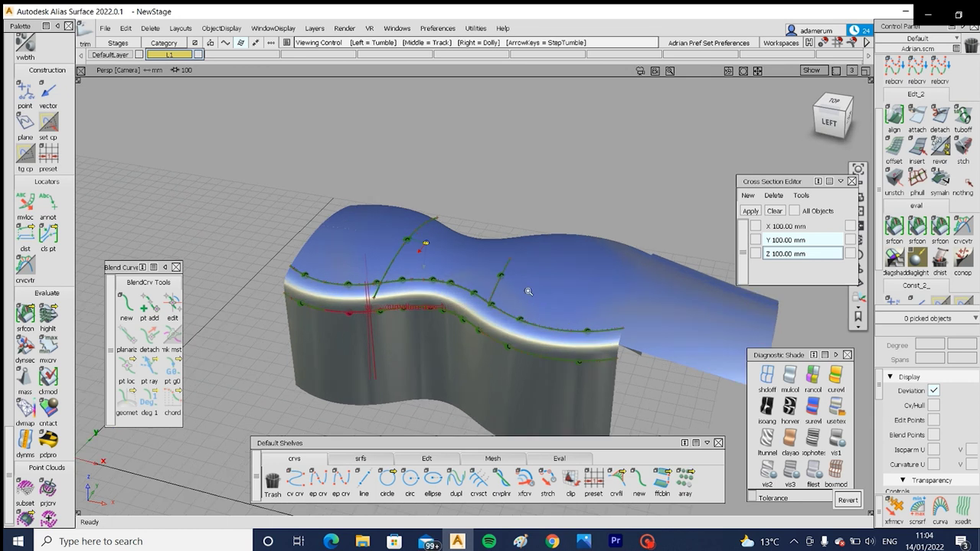
alt+shift+right_drag(528, 291, 542, 292)
key(alt+m)
mouse_move(595, 290)
alt+shift+mouse_down()
mouse_move(602, 433)
mouse_move(608, 213)
mouse_move(646, 379)
mouse_move(408, 241)
mouse_move(431, 274)
mouse_move(477, 212)
mouse_move(436, 252)
mouse_move(407, 325)
mouse_move(532, 344)
mouse_move(534, 314)
mouse_move(519, 376)
mouse_move(429, 360)
mouse_move(378, 293)
mouse_move(330, 310)
alt+shift+mouse_up()
click(833, 108)
key(alt+m)
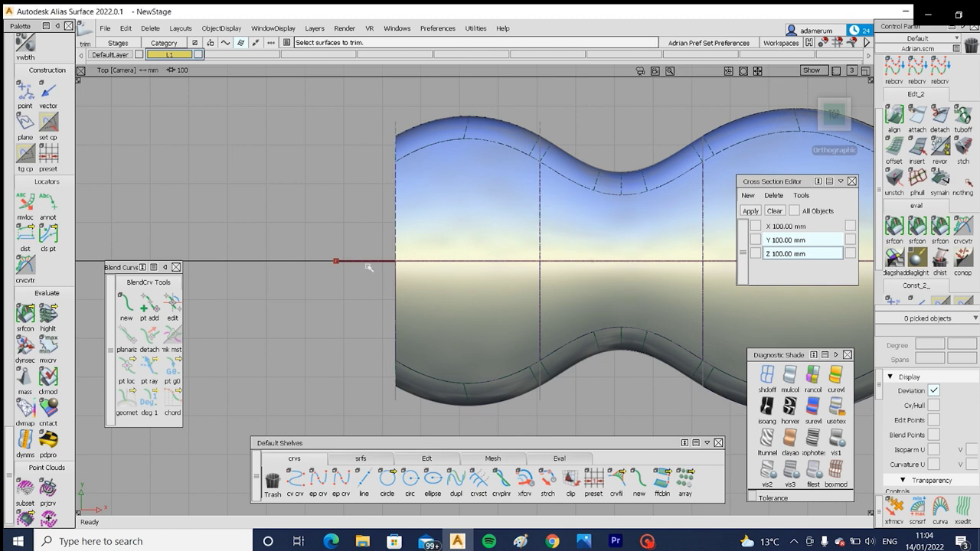
Step: Check up close along the model how the centre-line curve lines up with the grid's X axis and the trimmed edges
alt+shift+right_drag(455, 340, 567, 320)
alt+shift+middle_drag(568, 319, 659, 356)
alt+shift+right_drag(490, 352, 252, 327)
alt+shift+middle_drag(252, 326, 434, 355)
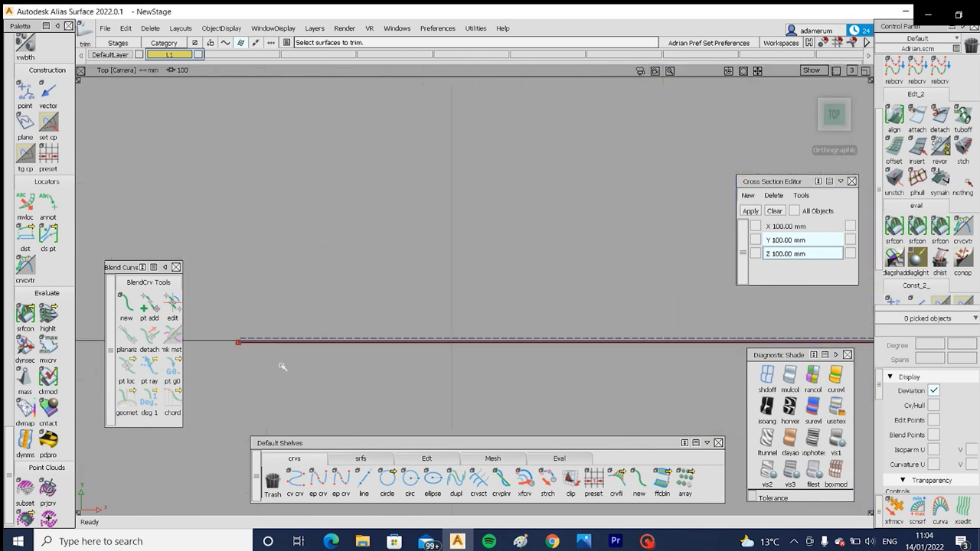
alt+shift+middle_drag(258, 329, 485, 383)
alt+shift+middle_drag(802, 342, 398, 333)
mouse_move(398, 332)
alt+shift+right_down()
mouse_move(442, 317)
mouse_move(513, 314)
alt+shift+right_up()
alt+shift+middle_drag(508, 333, 383, 315)
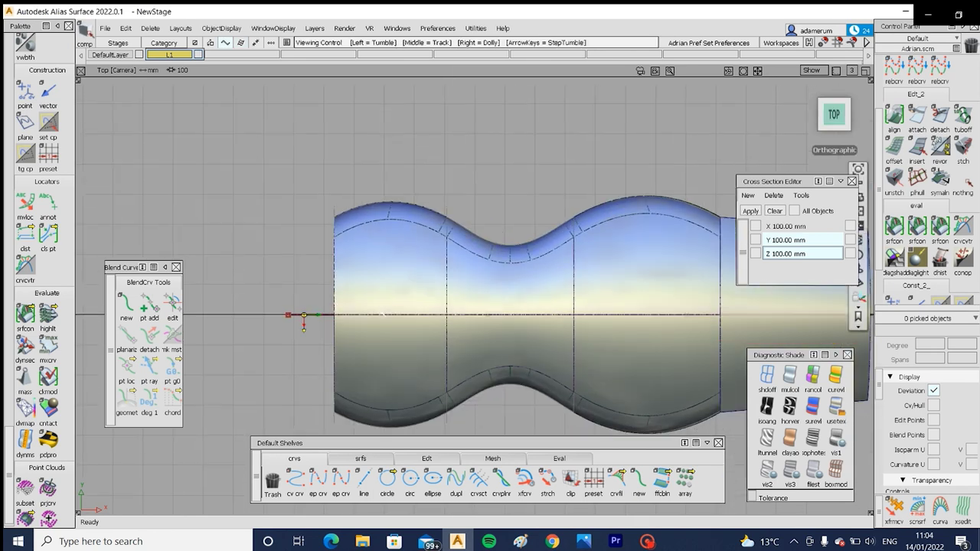
Step: Pick all four CVs of the centre-line curve, including both ends beyond the model
ctrl+shift+click(345, 303)
ctrl+shift+drag(344, 303, 393, 303)
drag(251, 286, 789, 334)
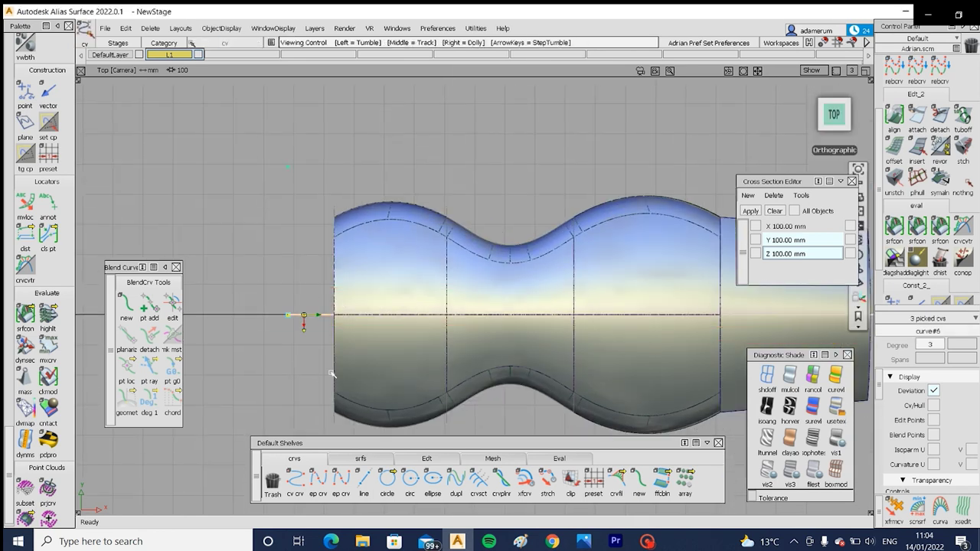
alt+shift+middle_drag(426, 363, 540, 345)
alt+shift+middle_drag(738, 369, 341, 340)
alt+shift+right_drag(341, 340, 436, 314)
ctrl+shift+drag(436, 312, 436, 285)
alt+shift+middle_drag(215, 277, 381, 277)
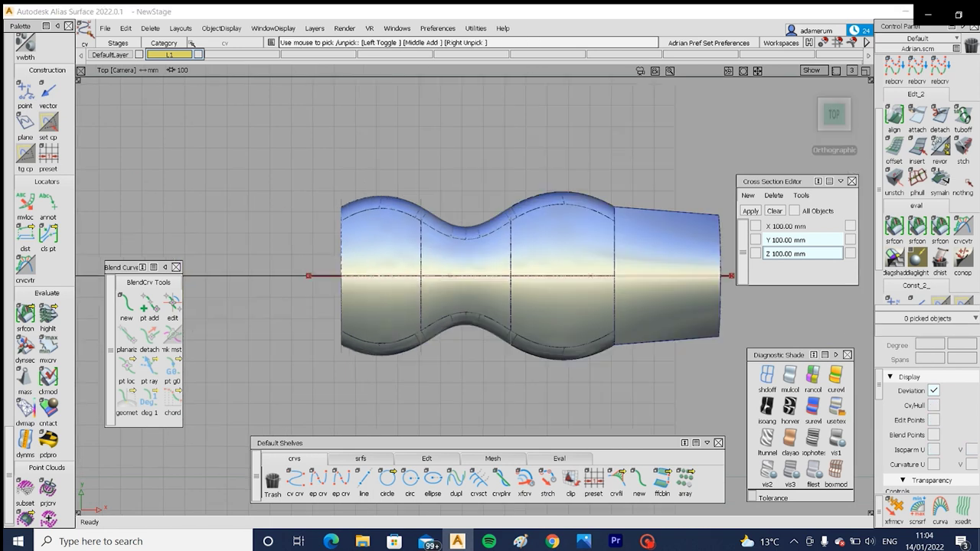
ctrl+shift+drag(373, 270, 405, 271)
drag(262, 250, 784, 288)
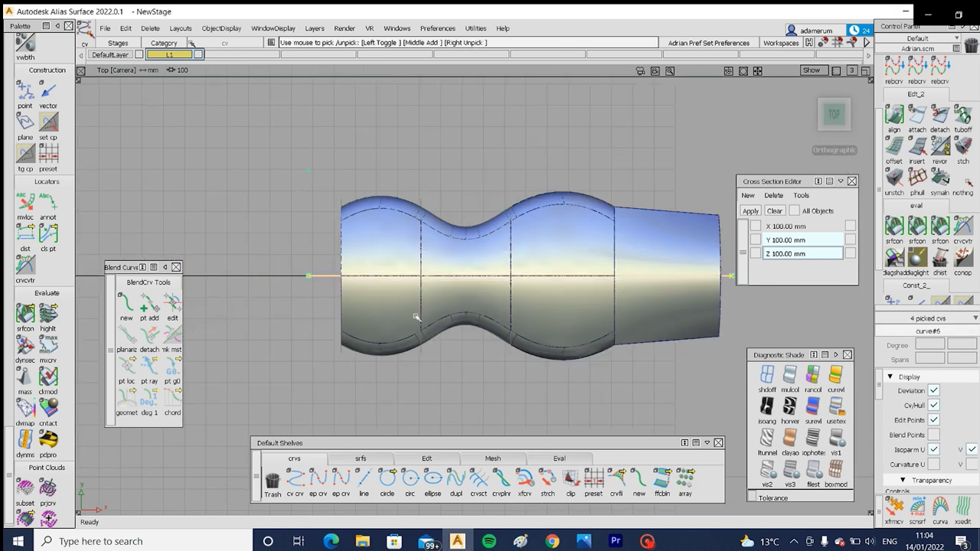
Step: Move the four picked CVs of the straight centreline curve so they snap exactly onto the X axis
ctrl+shift+middle_drag(415, 315, 416, 297)
alt+shift+right_drag(346, 357, 327, 200)
alt+shift+middle_drag(209, 251, 796, 270)
ctrl+shift+middle_drag(387, 322, 386, 296)
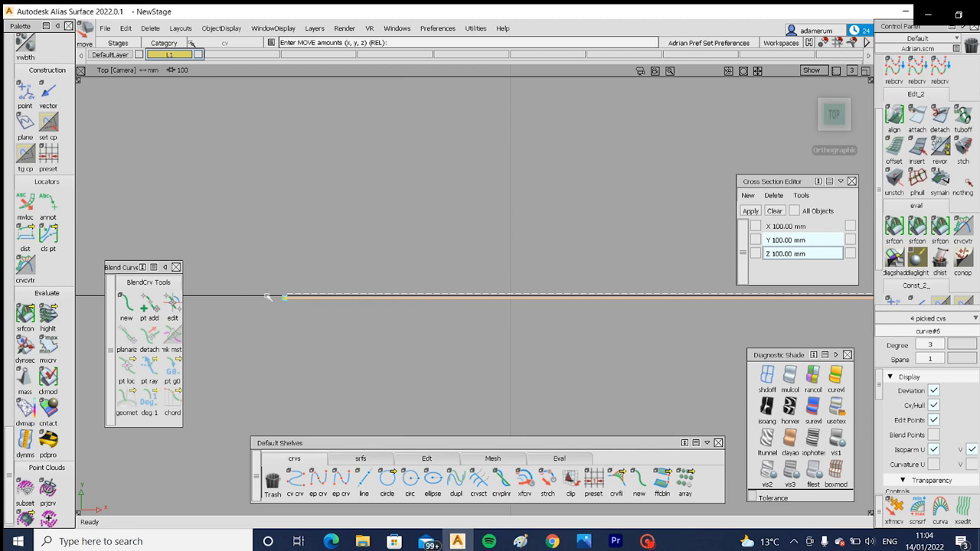
alt+right_click(268, 296)
alt+shift+right_drag(276, 316, 214, 280)
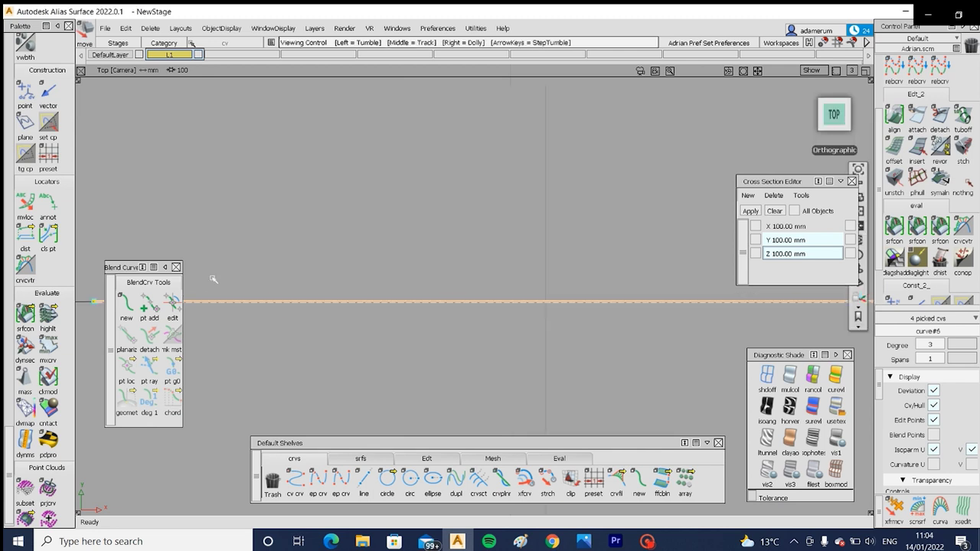
alt+shift+middle_drag(214, 279, 516, 276)
alt+right_click(359, 300)
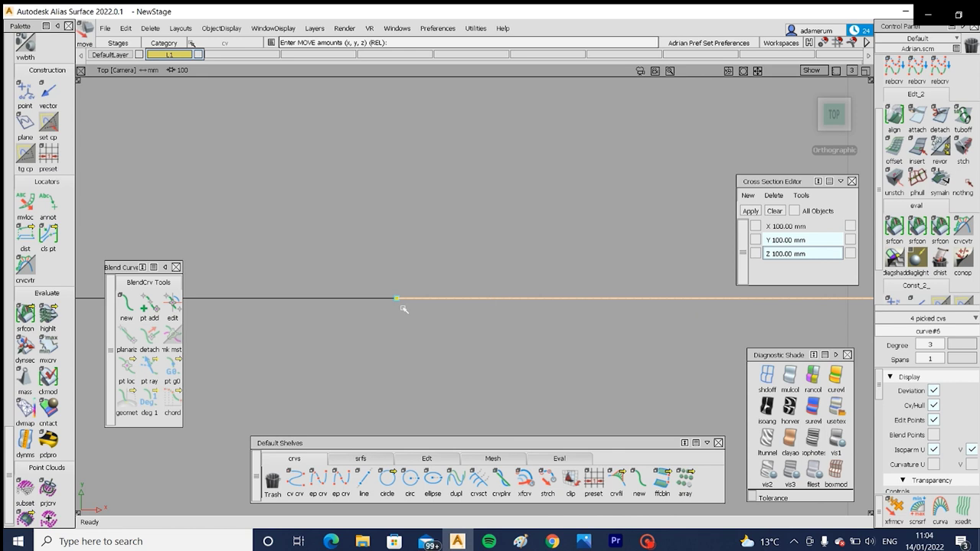
Step: Select all of the model's surfaces and curves in perspective and delete their construction history
mouse_move(442, 386)
alt+shift+right_down()
mouse_move(422, 389)
mouse_move(369, 360)
mouse_move(209, 309)
mouse_move(138, 299)
alt+shift+right_up()
alt+shift+middle_drag(665, 413, 433, 434)
alt+shift+right_drag(433, 434, 457, 355)
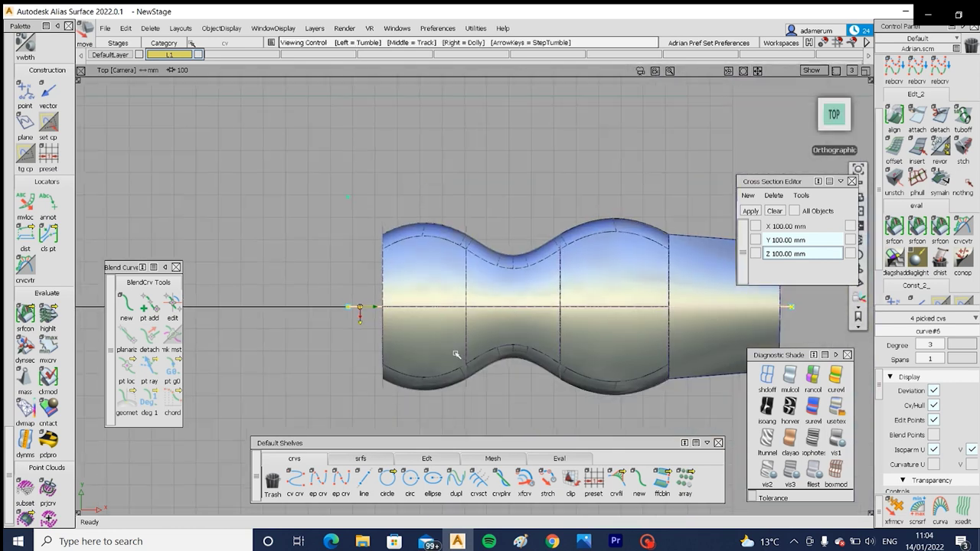
ctrl+shift+drag(445, 397, 447, 352)
alt+shift+drag(523, 346, 416, 230)
ctrl+shift+drag(416, 239, 367, 224)
drag(272, 198, 695, 404)
click(150, 28)
click(184, 60)
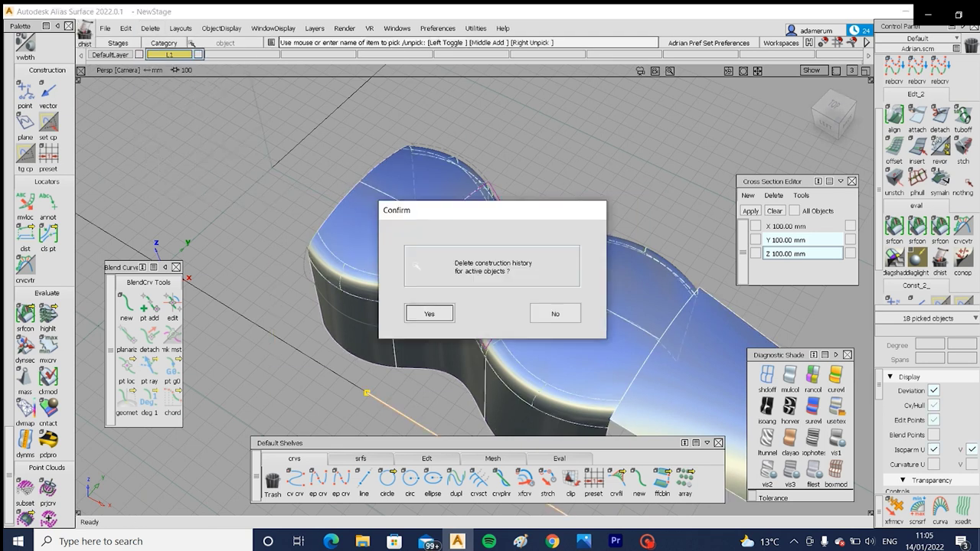
click(428, 311)
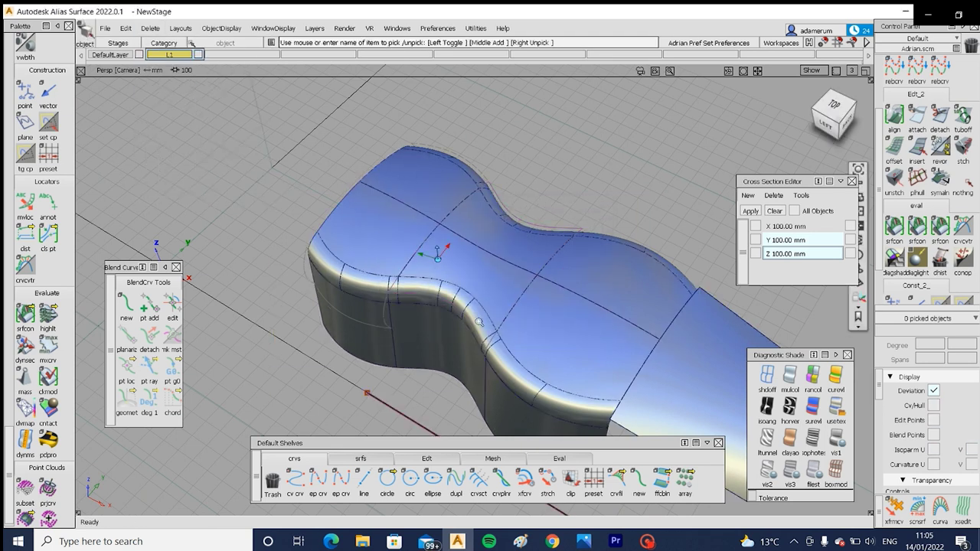
Step: Untrim the end patch of the top surface opposite the tapered section and delete the curves on surface left on it
alt+shift+right_drag(439, 254, 414, 254)
ctrl+shift+drag(412, 255, 364, 276)
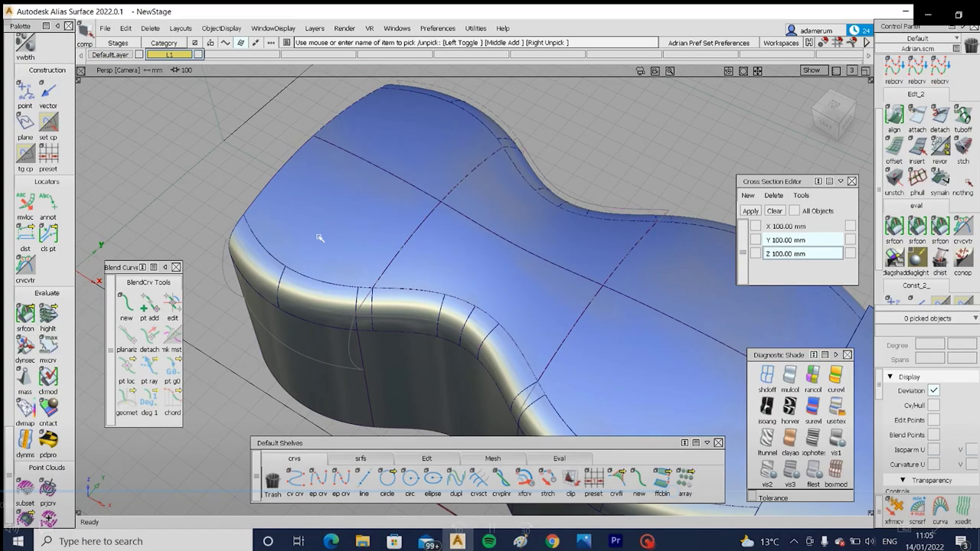
click(321, 238)
ctrl+shift+middle_drag(337, 213, 339, 234)
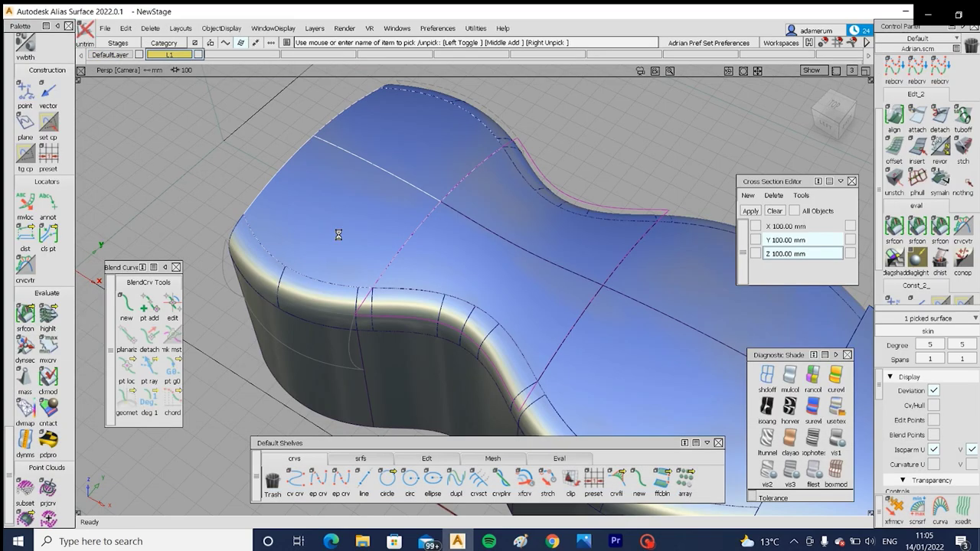
mouse_move(340, 235)
ctrl+shift+mouse_down()
mouse_move(351, 290)
mouse_move(310, 275)
ctrl+shift+mouse_up()
drag(262, 242, 341, 288)
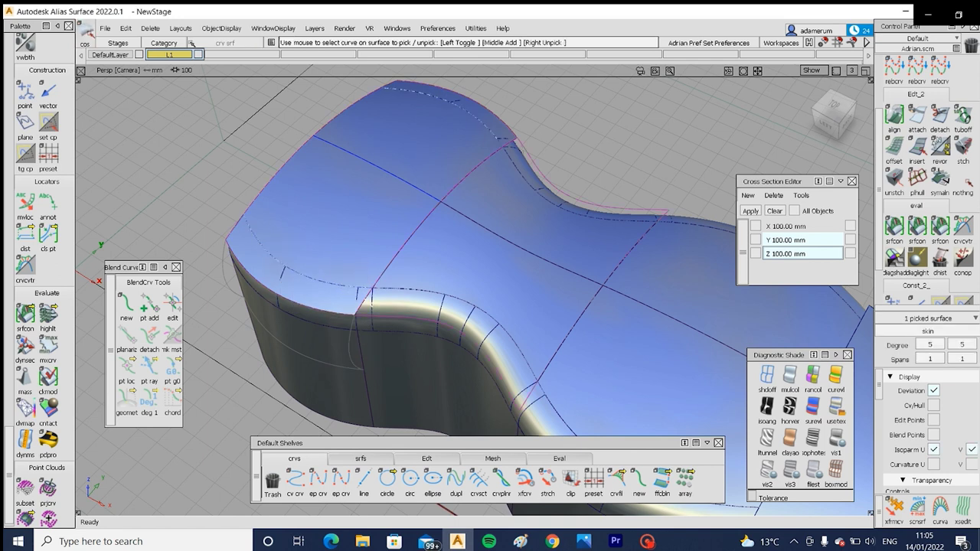
key(Delete)
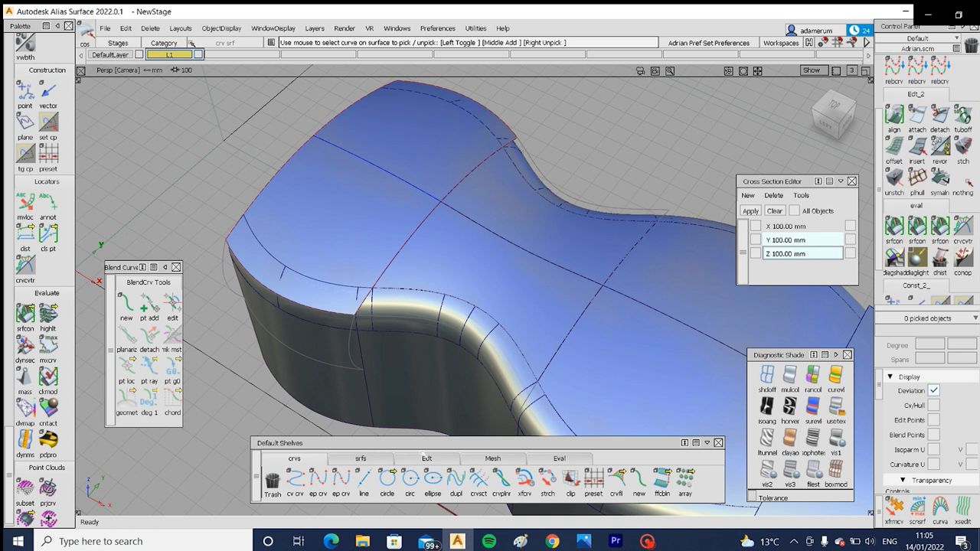
Step: Trim-convert the end patch, keeping the region on the near side of the centreline, with degree 5 and 1 span in U and V
click(425, 459)
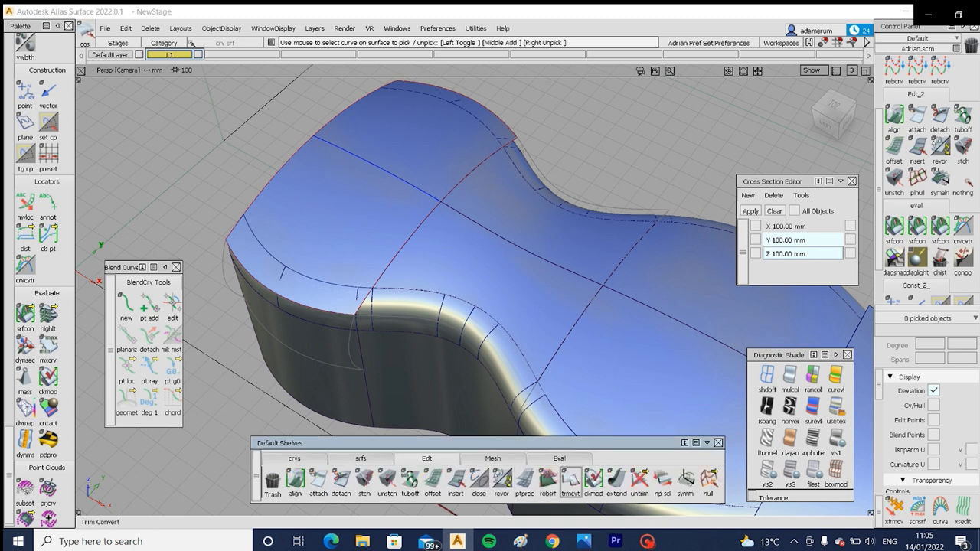
double_click(571, 481)
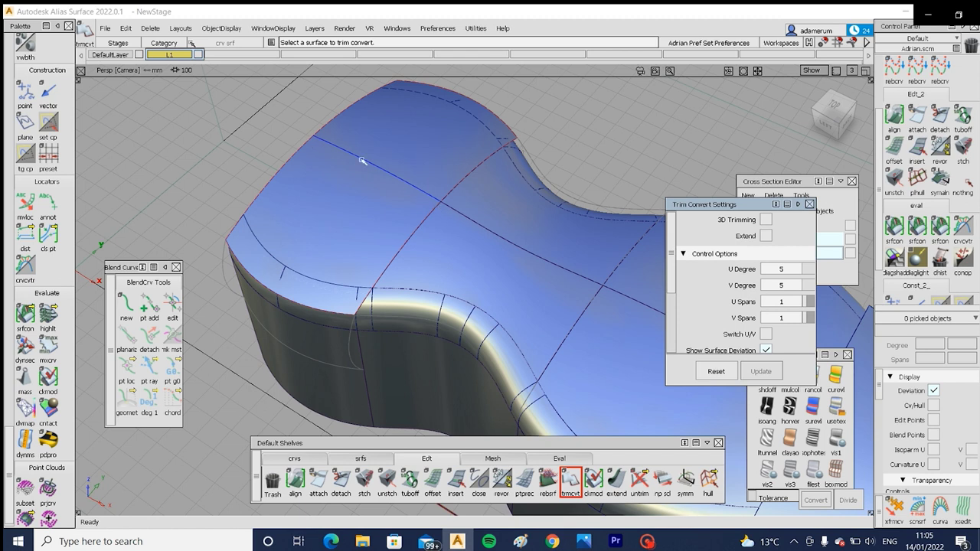
click(314, 224)
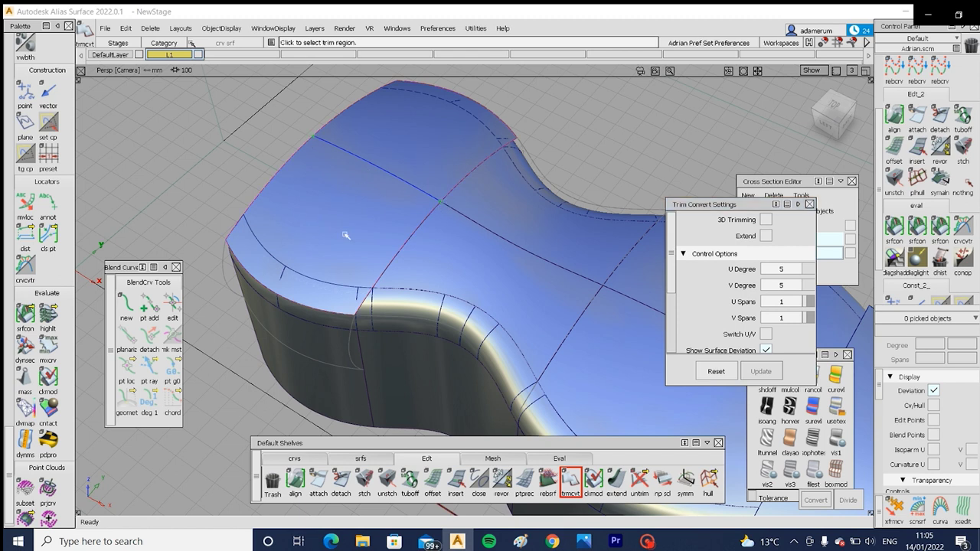
click(303, 213)
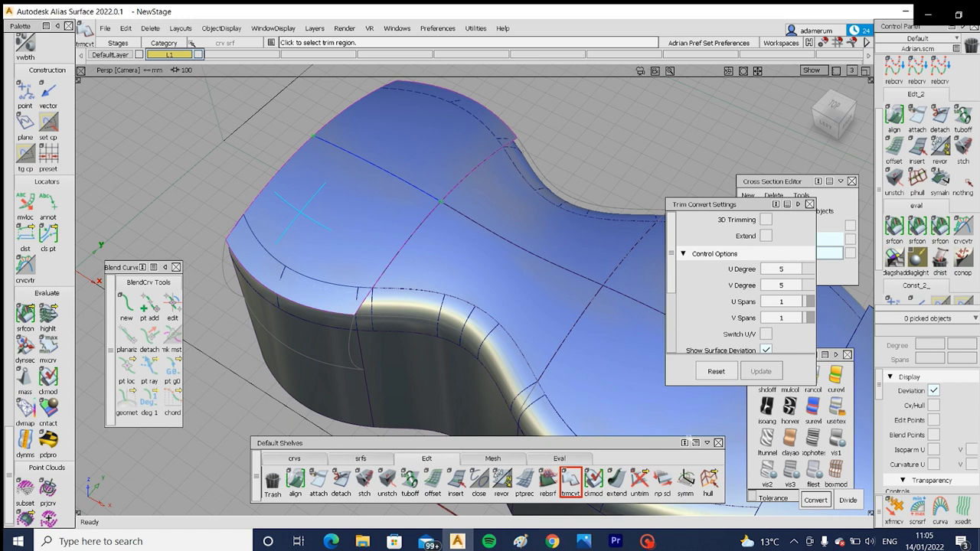
click(816, 499)
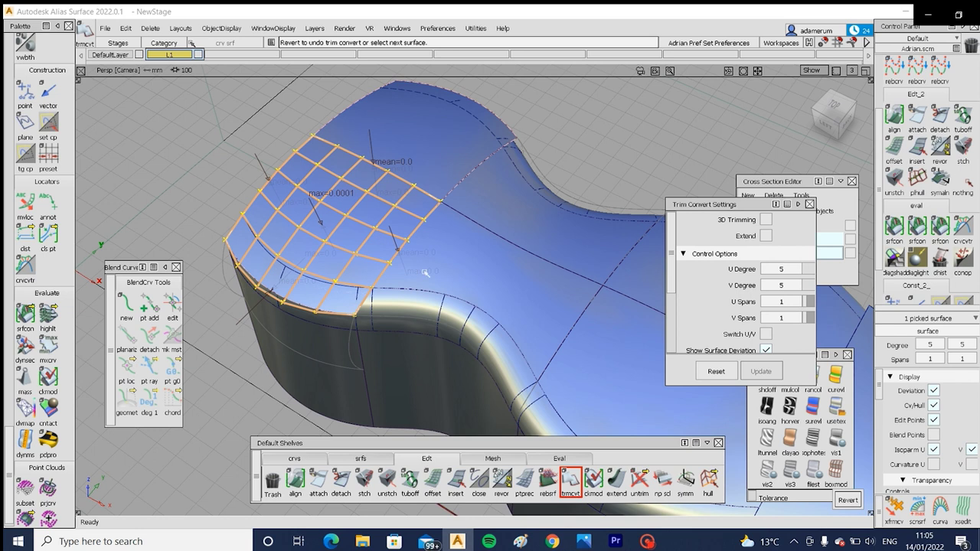
ctrl+shift+drag(412, 265, 419, 153)
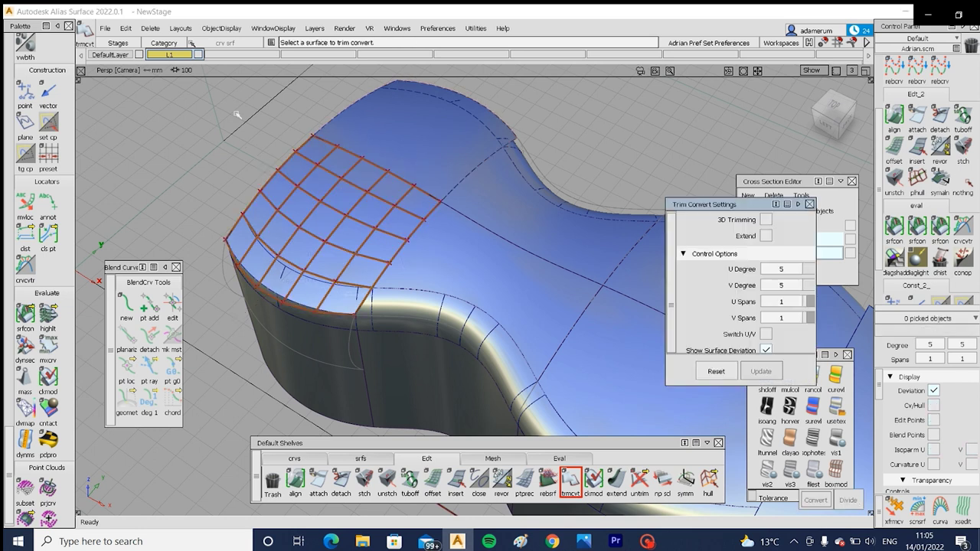
Step: Move the second CV on the converted patch's centreline edge slightly off the symmetry axis and examine the seam in plain shading
alt+shift+drag(237, 114, 433, 179)
ctrl+shift+drag(199, 194, 269, 201)
mouse_move(185, 180)
mouse_down()
mouse_move(244, 205)
mouse_move(232, 202)
mouse_up()
ctrl+shift+drag(216, 200, 253, 210)
drag(243, 202, 268, 239)
ctrl+shift+middle_drag(269, 240, 267, 207)
mouse_move(267, 208)
mouse_down()
mouse_move(290, 214)
mouse_move(313, 269)
mouse_up()
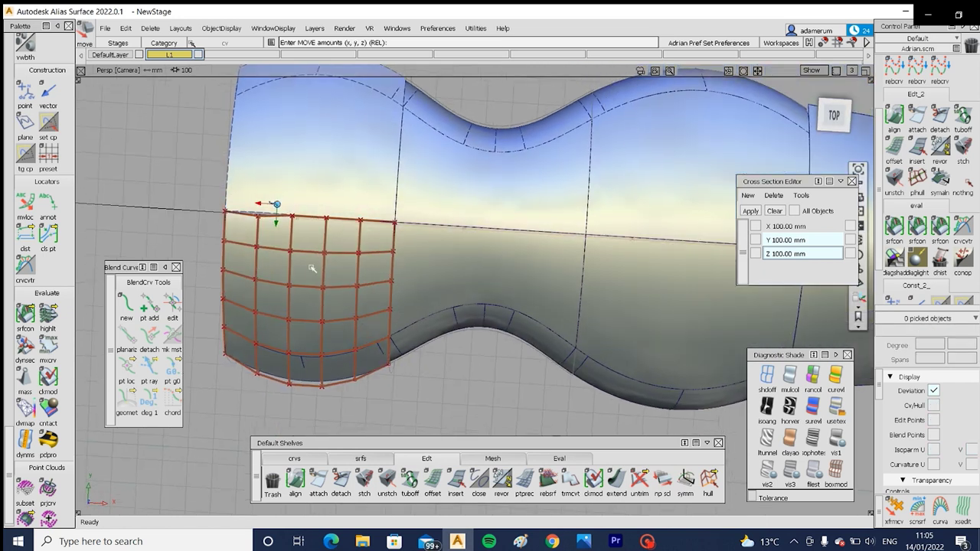
ctrl+shift+right_drag(322, 261, 429, 230)
alt+shift+drag(483, 221, 489, 292)
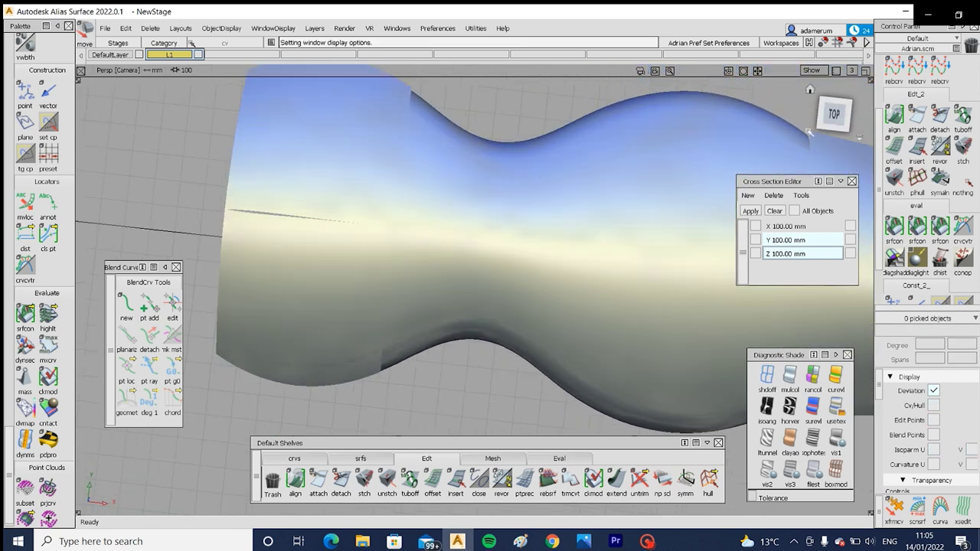
Step: In the top view, snap the displaced second CV of the patch's centreline edge onto the symmetry axis and clear the selection
click(835, 115)
alt+shift+middle_drag(403, 267, 575, 297)
alt+shift+right_drag(575, 297, 411, 253)
mouse_move(394, 274)
ctrl+shift+mouse_down()
mouse_move(394, 237)
mouse_move(418, 239)
ctrl+shift+mouse_up()
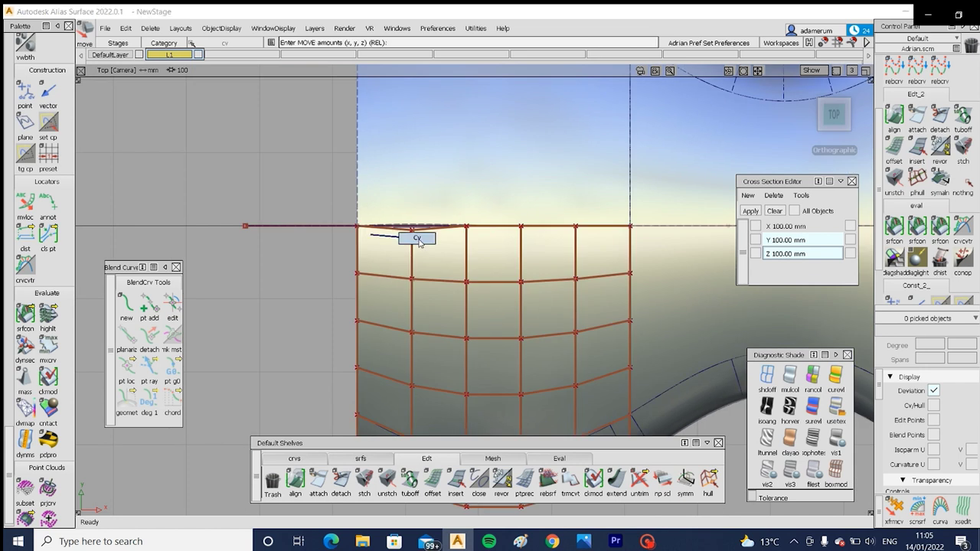
click(412, 230)
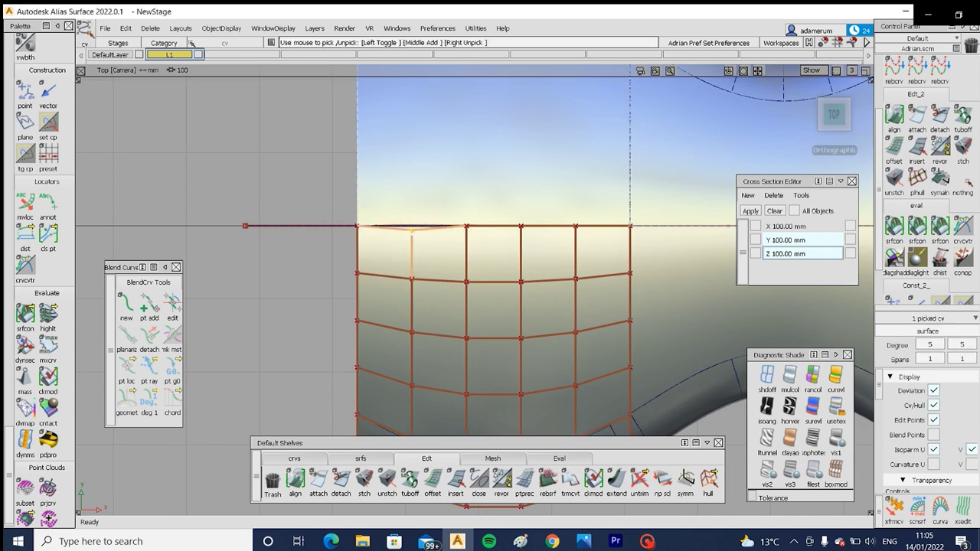
ctrl+shift+middle_drag(411, 247, 409, 221)
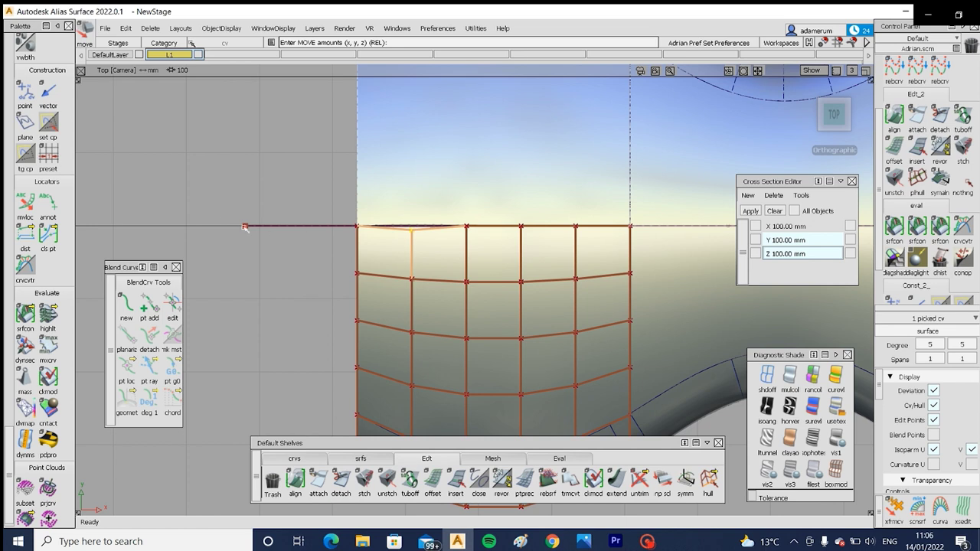
alt+right_click(205, 222)
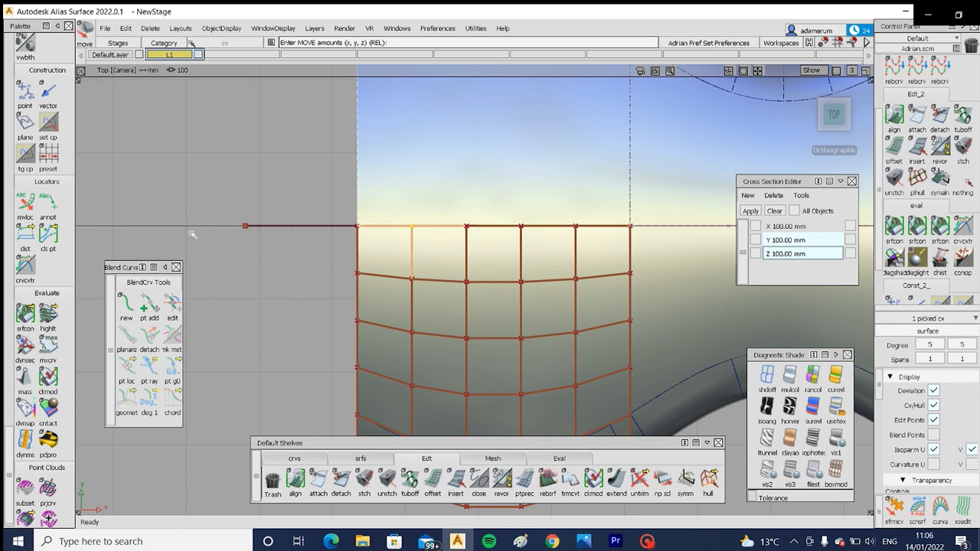
mouse_move(467, 269)
ctrl+shift+mouse_down()
mouse_move(470, 206)
mouse_move(514, 253)
mouse_move(511, 222)
ctrl+shift+mouse_up()
Step: Check the surface continuity up to curvature across the converted patch's centreline edge in perspective
key(alt+m)
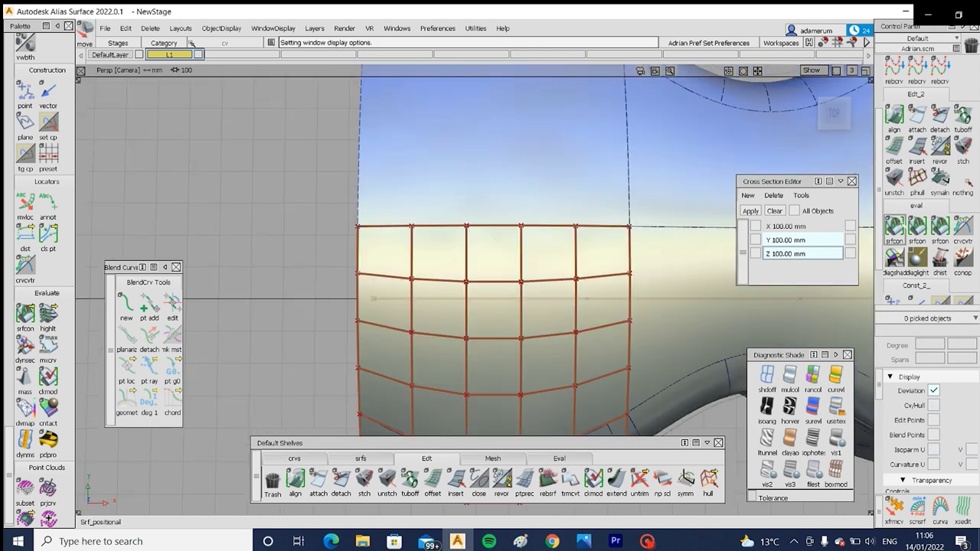
click(917, 225)
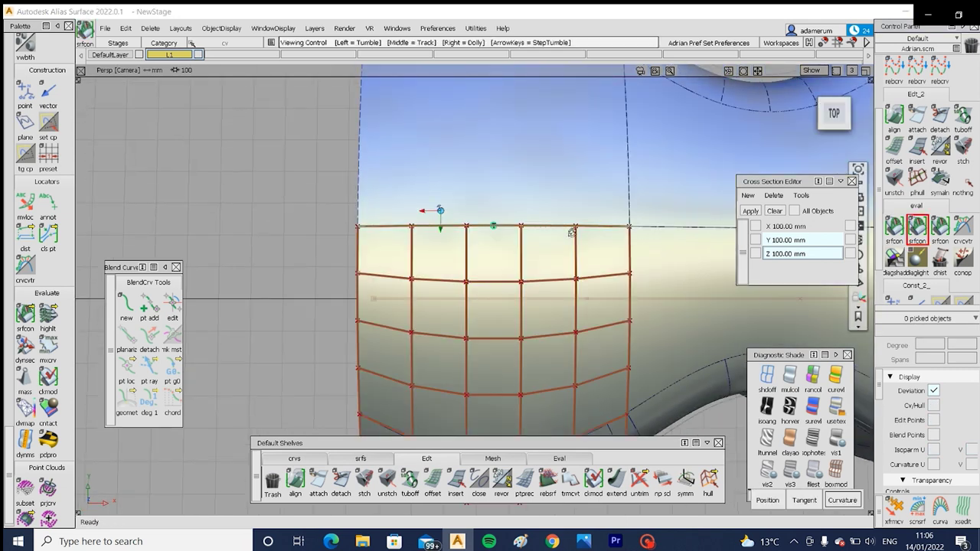
alt+shift+drag(437, 212, 590, 258)
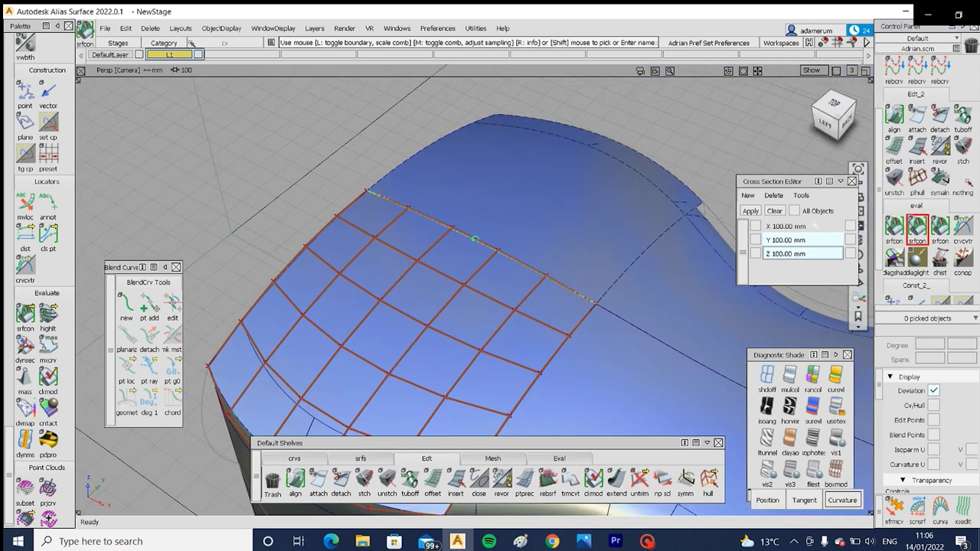
click(520, 264)
ctrl+shift+drag(535, 274, 536, 269)
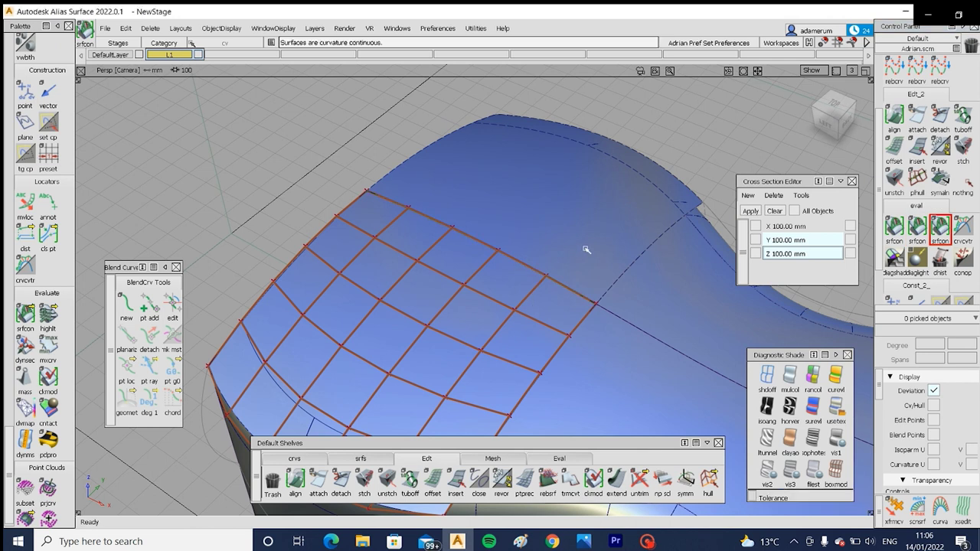
alt+shift+right_drag(586, 250, 543, 286)
alt+shift+drag(506, 288, 543, 271)
click(477, 233)
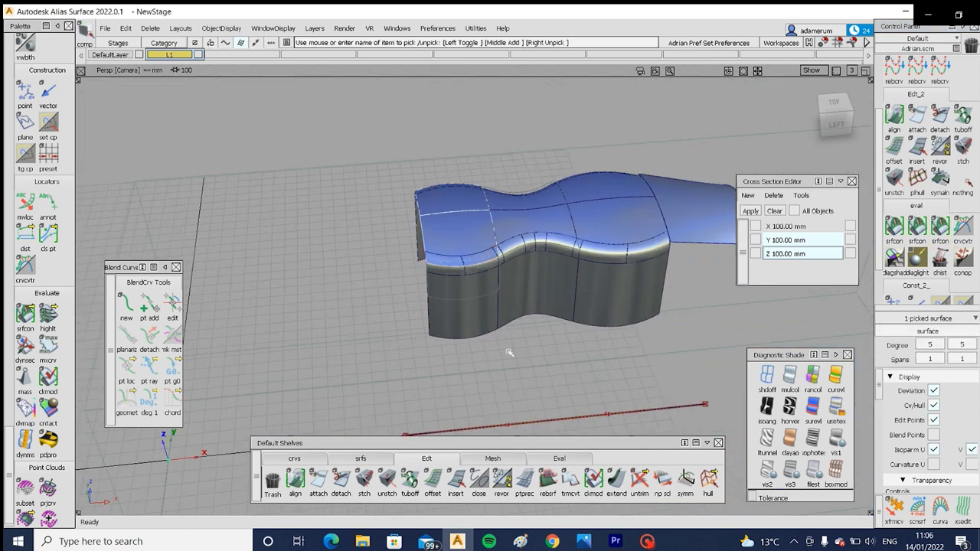
ctrl+shift+drag(508, 351, 515, 275)
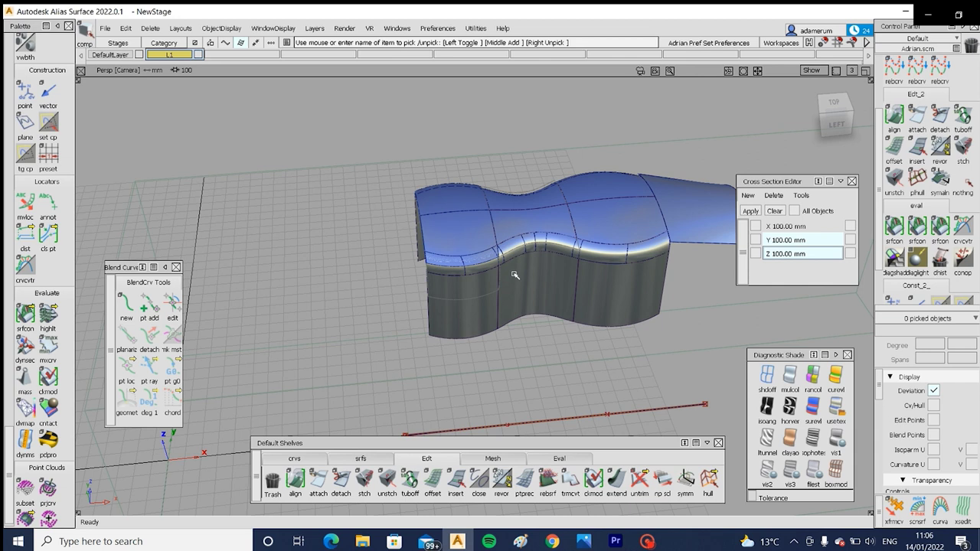
Step: Project the blend surface's upper edge onto the converted end patch as a curve on surface
click(371, 456)
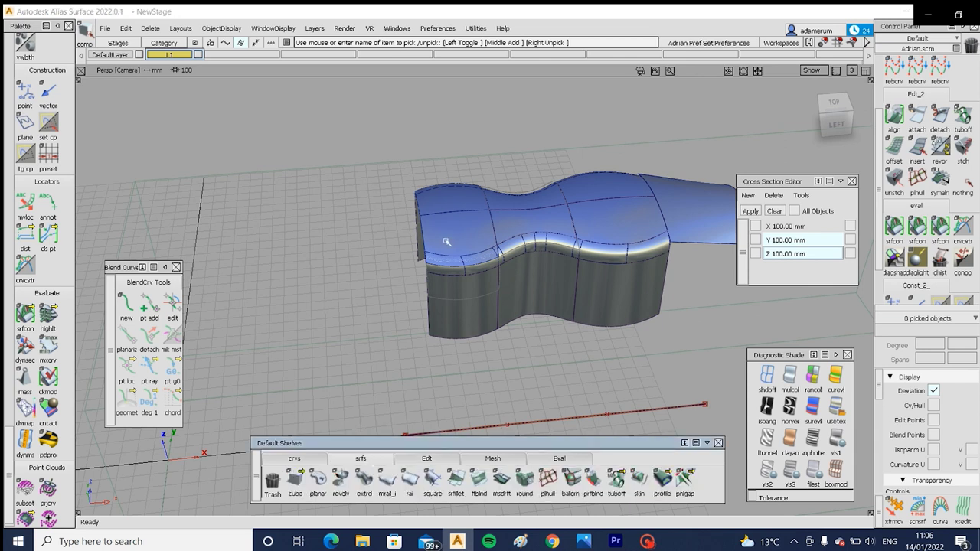
scroll(446, 242, up, 5)
click(445, 285)
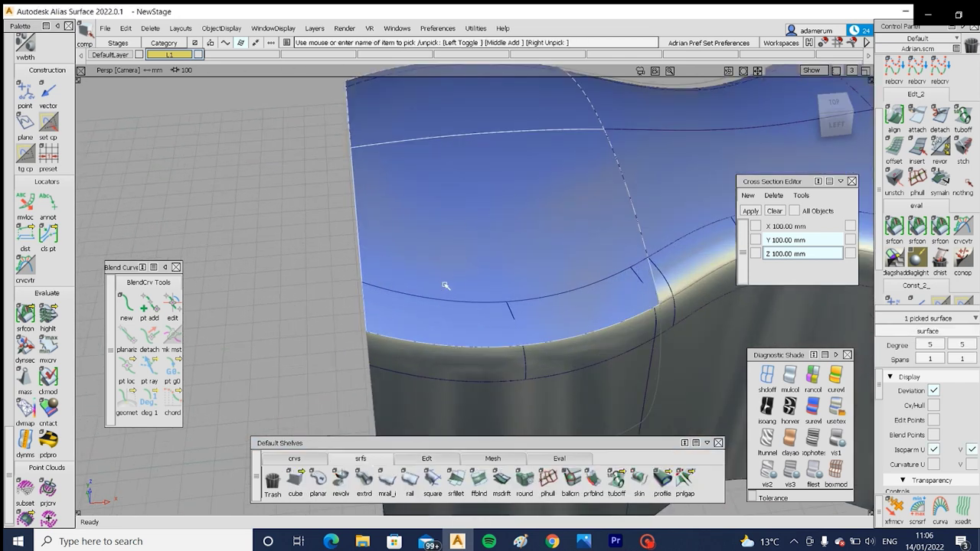
ctrl+shift+right_drag(409, 293, 461, 294)
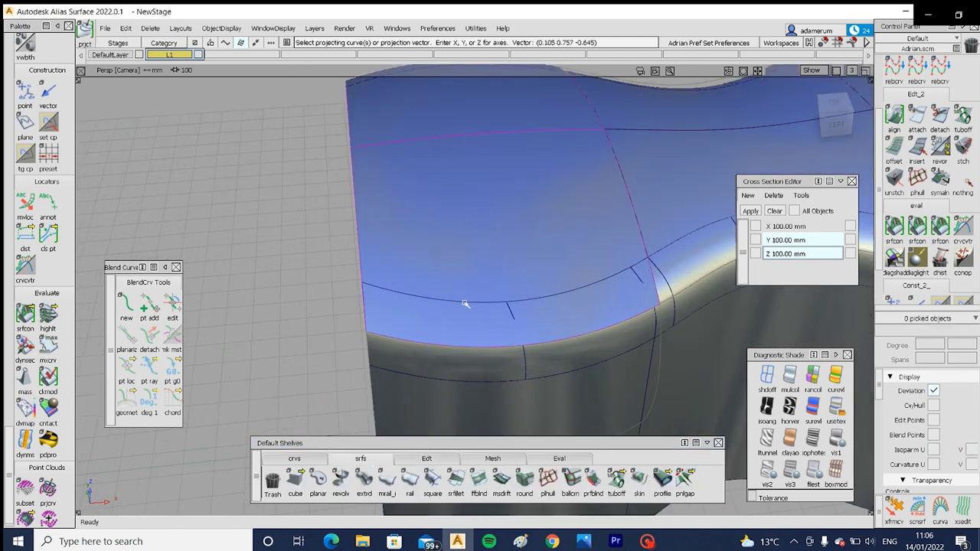
click(609, 274)
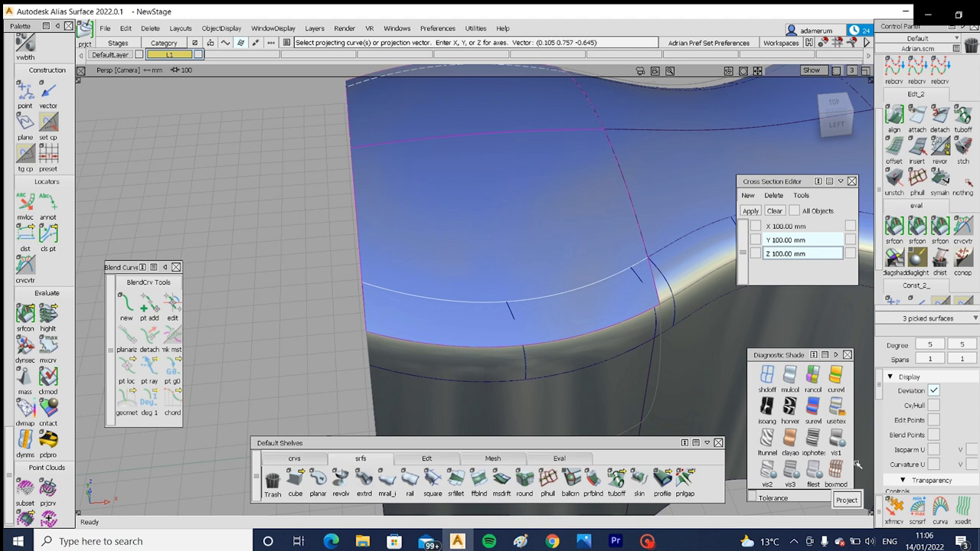
click(855, 505)
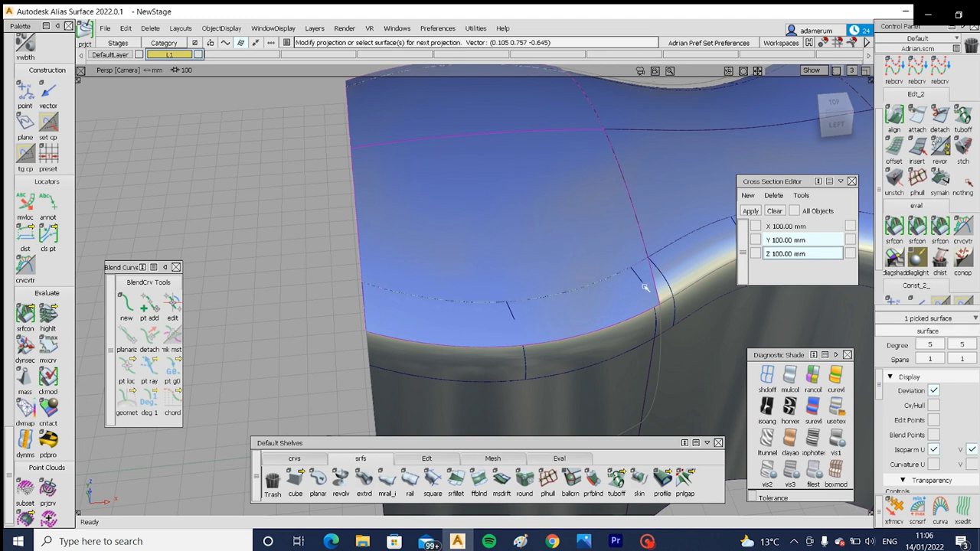
Step: Trim the converted end patch at the projected curve, keeping the region on the centreline side
ctrl+shift+middle_drag(646, 282, 609, 294)
click(573, 263)
click(571, 262)
key(space)
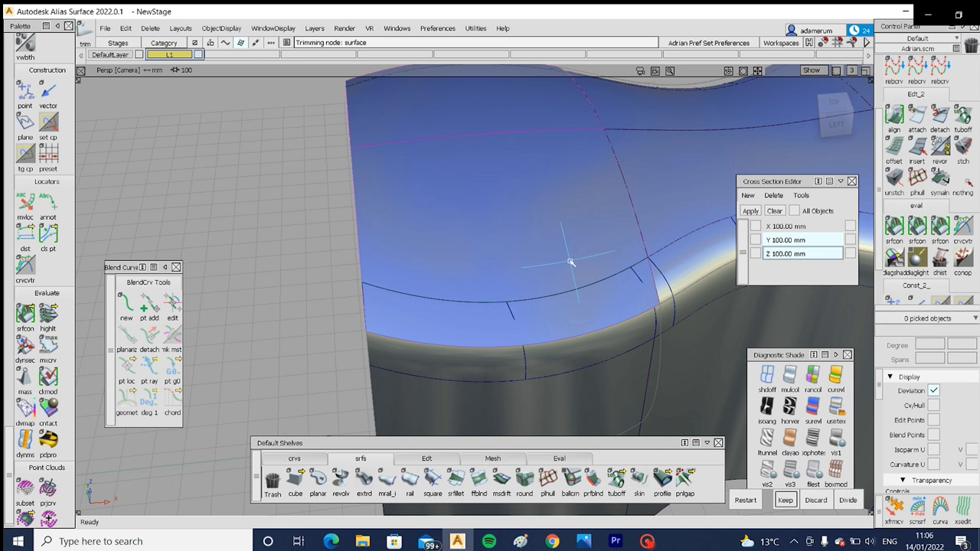
Step: Check the surface continuity between the retrimmed end patch and the blend surfaces along their shared upper edge
click(941, 228)
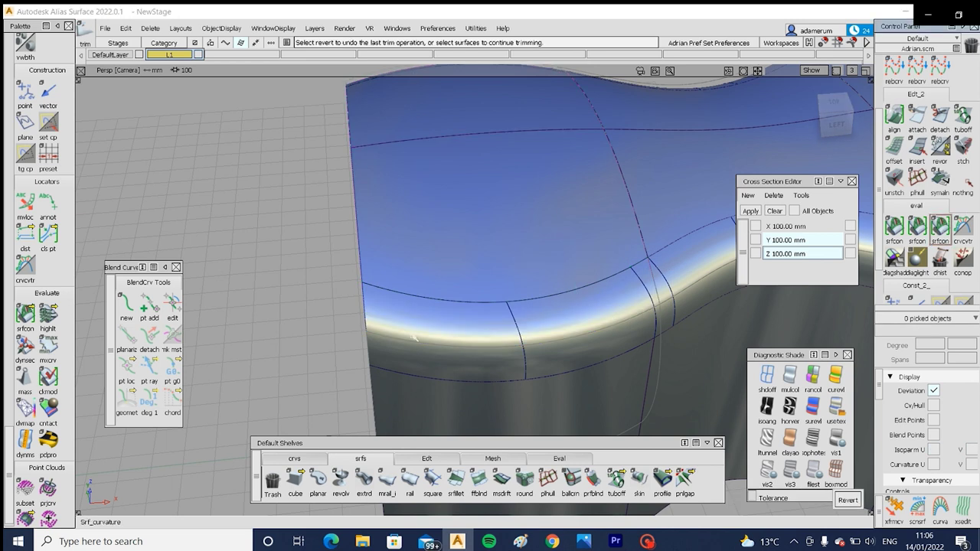
click(557, 303)
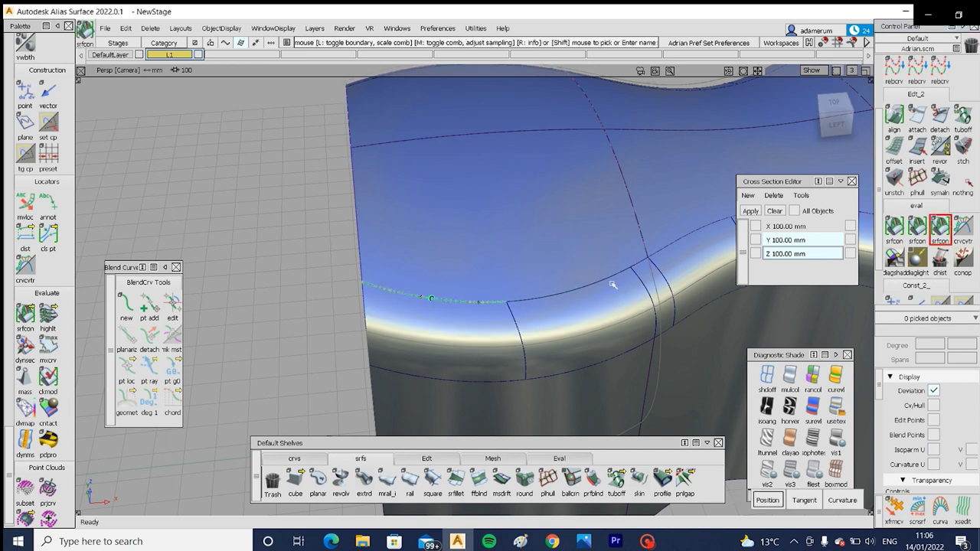
click(636, 266)
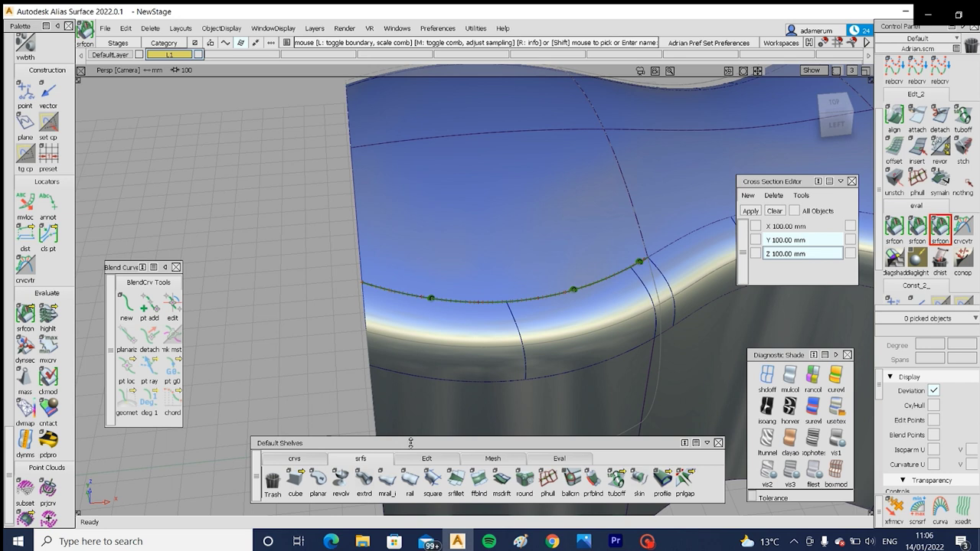
Step: Build a multi-surface draft end wall from the top patch's open end edge with draft angle 0 and length 500
click(502, 479)
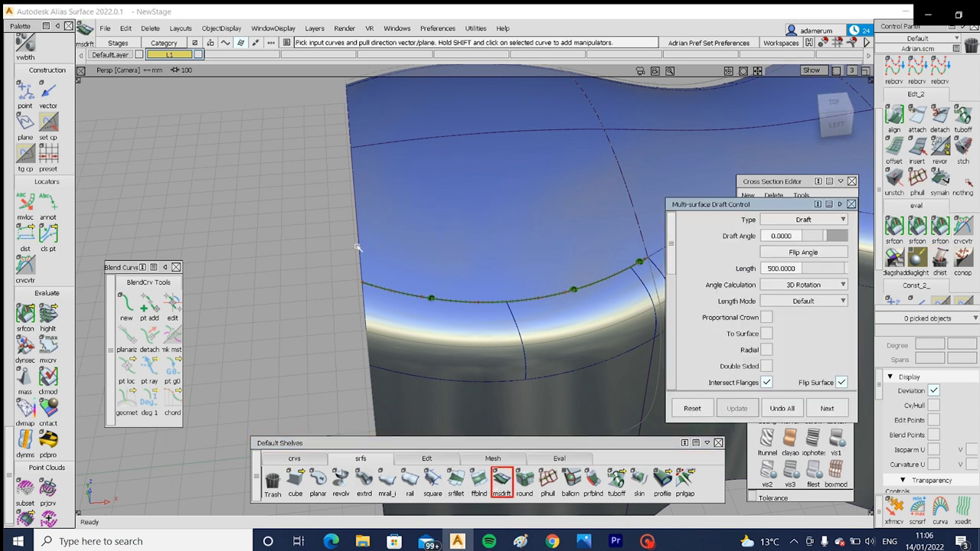
click(358, 247)
alt+shift+drag(307, 295, 467, 264)
alt+shift+right_drag(467, 264, 513, 284)
mouse_move(513, 283)
alt+shift+mouse_down()
mouse_move(488, 294)
mouse_move(489, 274)
alt+shift+mouse_up()
alt+shift+middle_drag(473, 335, 487, 303)
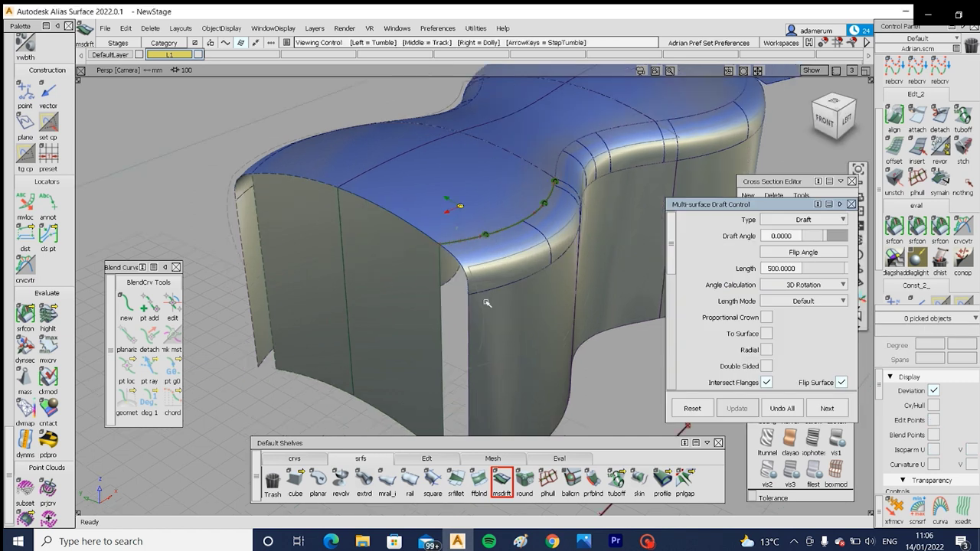
alt+shift+drag(486, 303, 494, 304)
Step: Extend the end wall's outer vertical edge slightly past the body's side wall
click(427, 458)
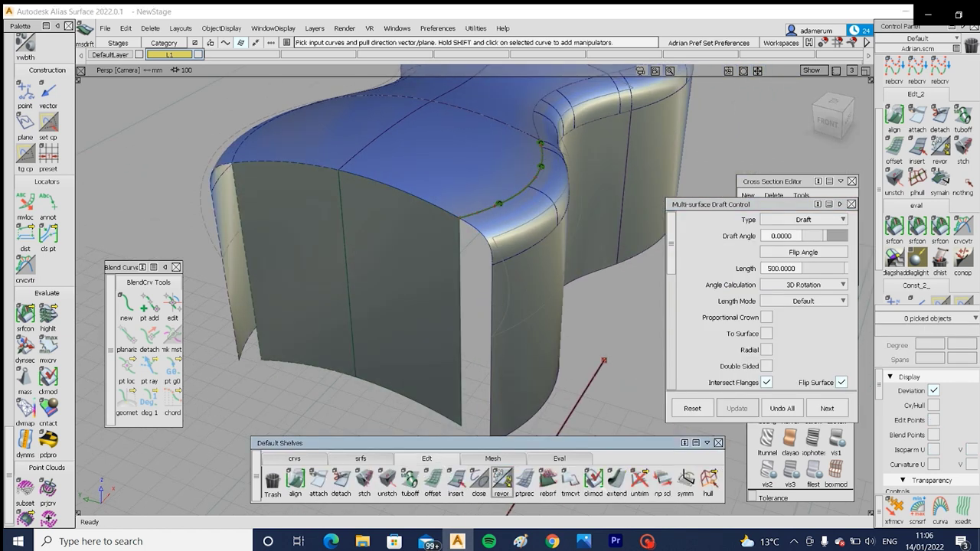
click(617, 481)
click(459, 296)
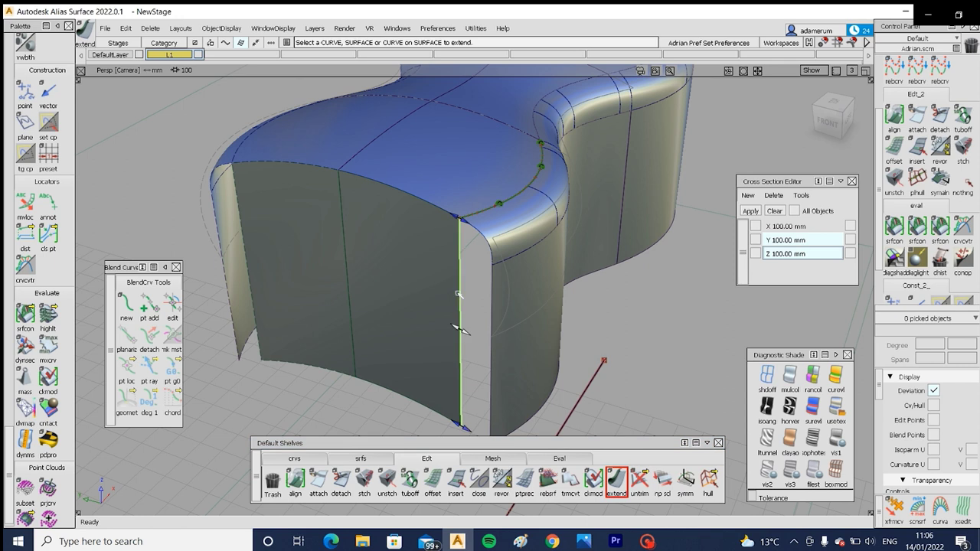
click(429, 319)
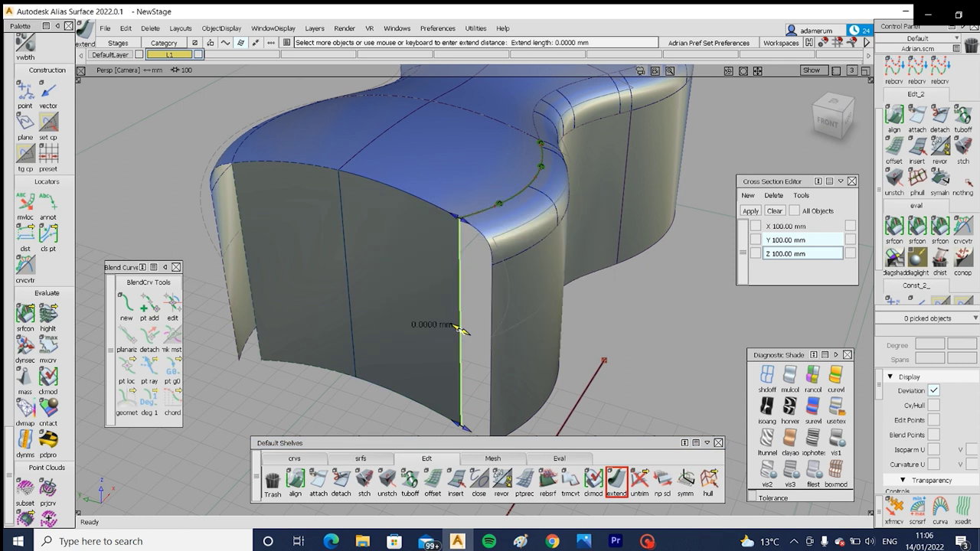
drag(462, 330, 529, 242)
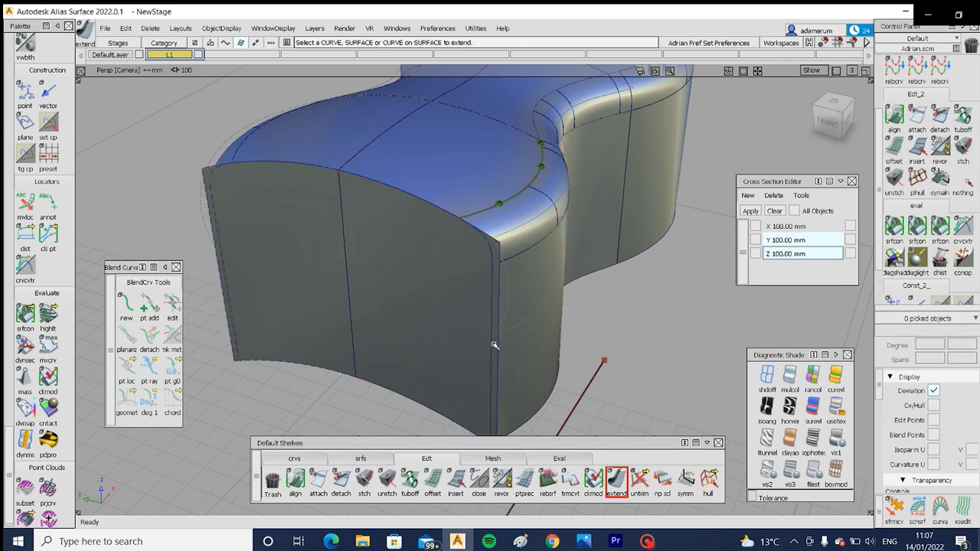
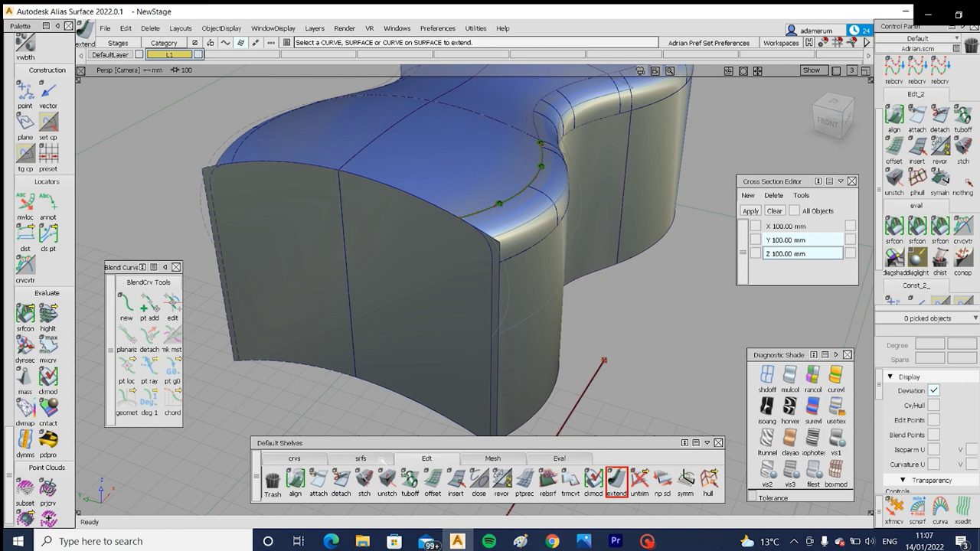
Step: Create a G2 curvature chord fillet with chordal length 100 between the extended end wall and the side wall
click(379, 458)
click(456, 480)
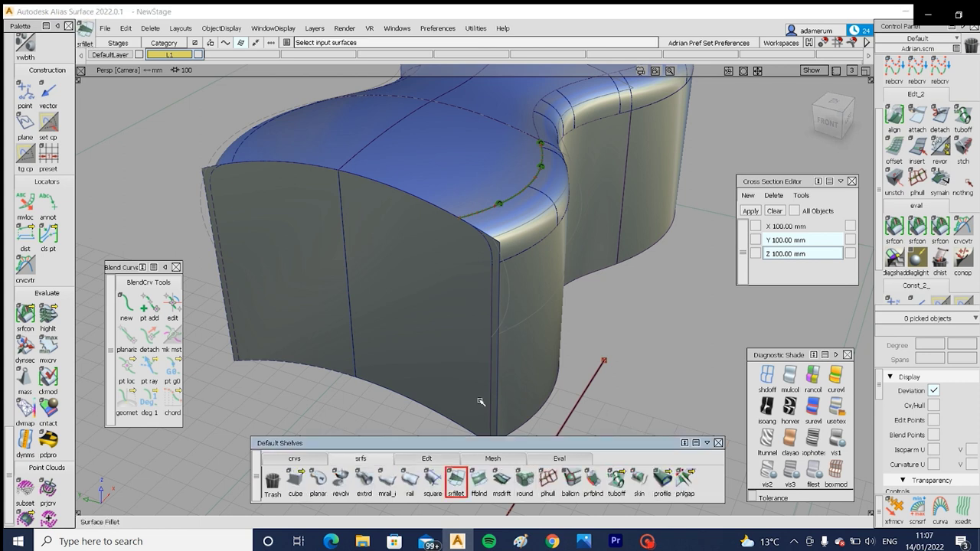
click(490, 370)
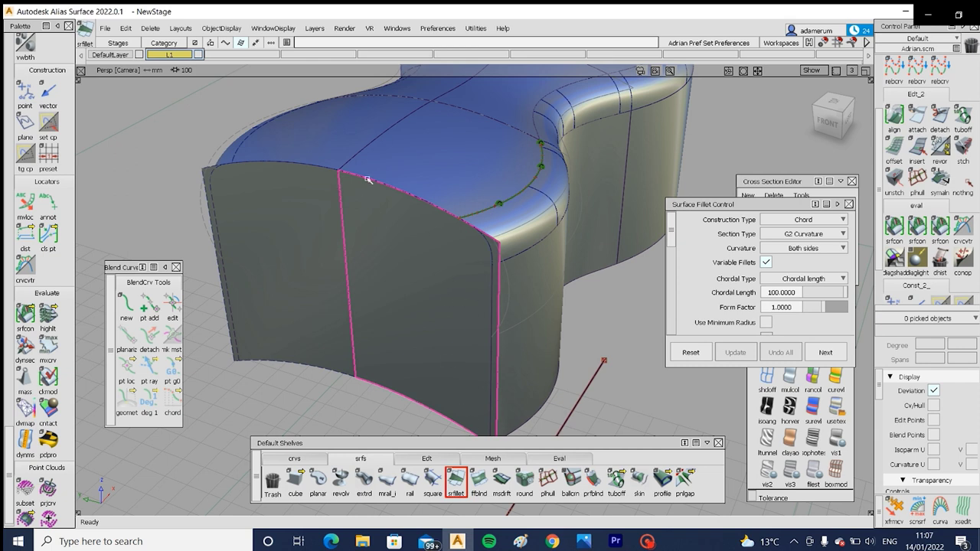
click(539, 378)
key(space)
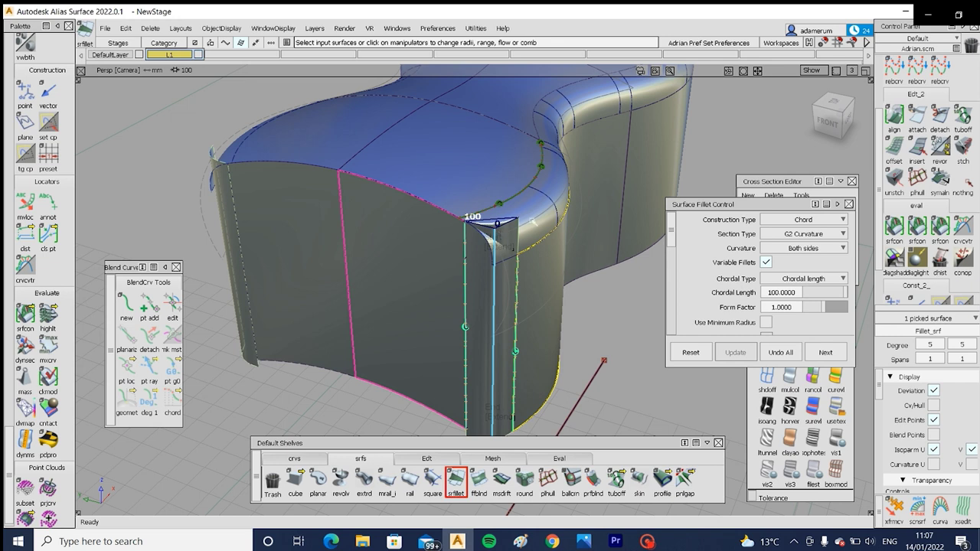
Step: Create a G2 curvature chord fillet with chordal length 100 between the end wall and the top patch
click(434, 238)
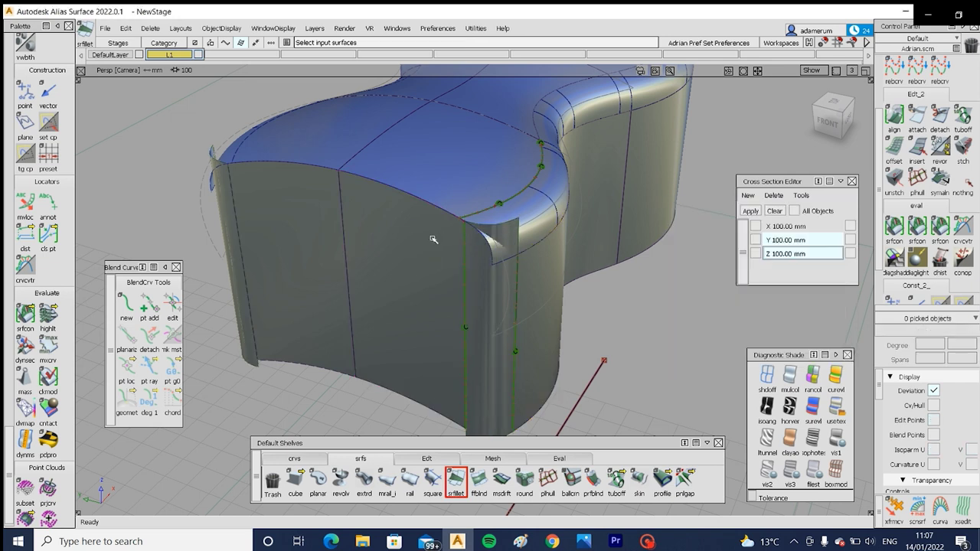
click(450, 185)
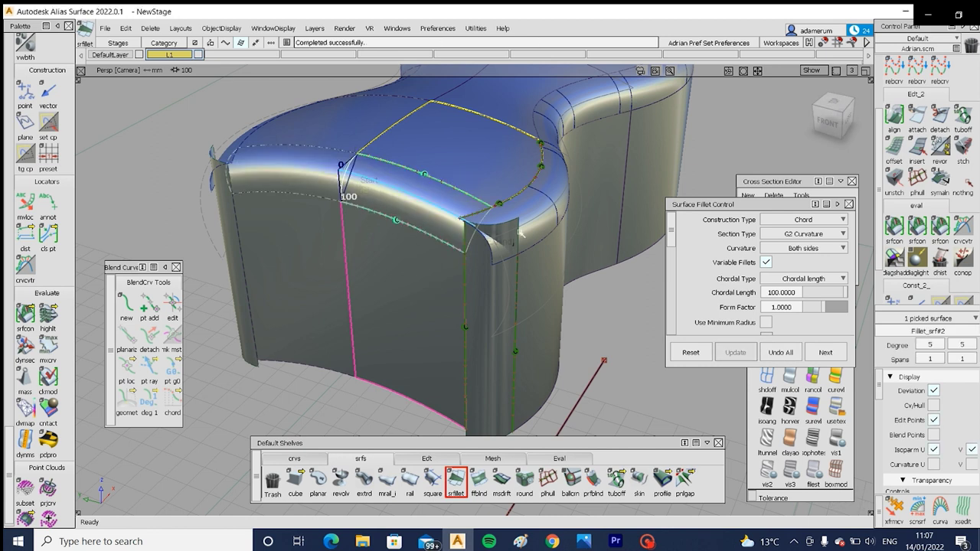
key(space)
Step: Extend the top fillet's outer end about 60 mm across the corner, past the vertical fillet
alt+shift+right_drag(511, 311, 513, 292)
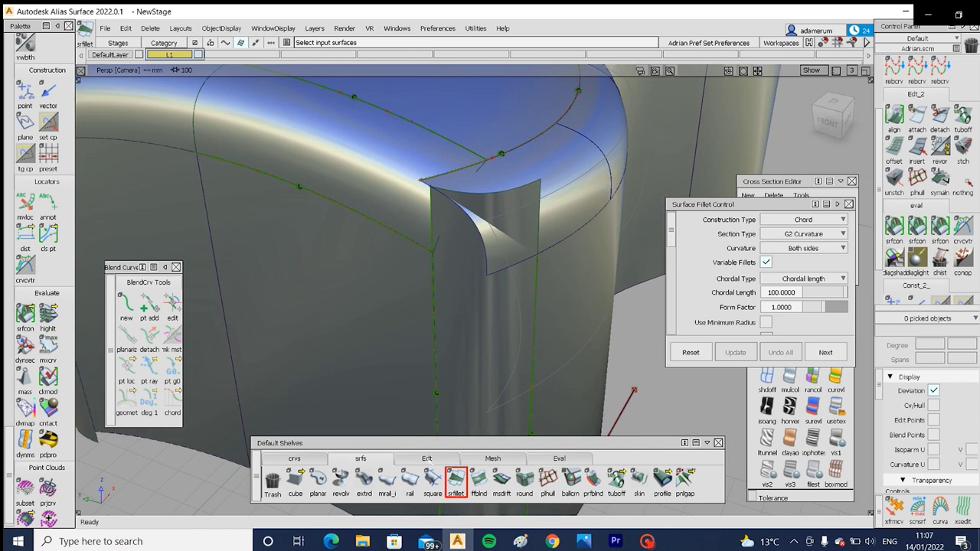
click(427, 459)
click(616, 481)
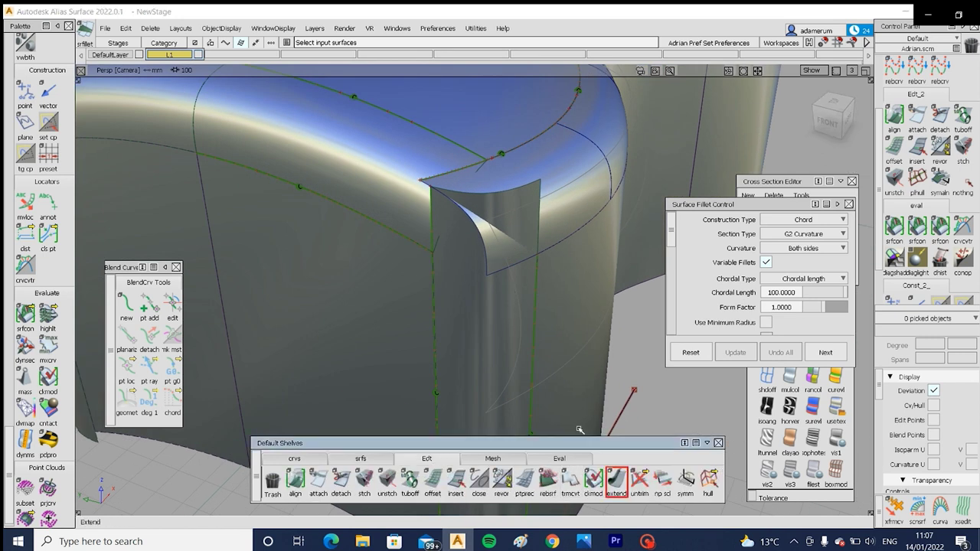
click(434, 246)
key(Return)
drag(461, 201, 539, 244)
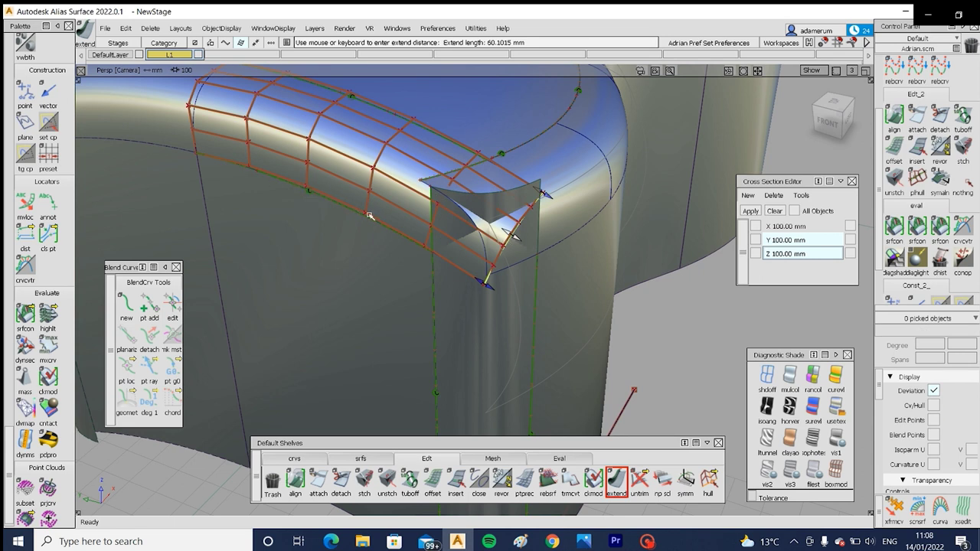
ctrl+shift+drag(408, 225, 371, 258)
click(371, 258)
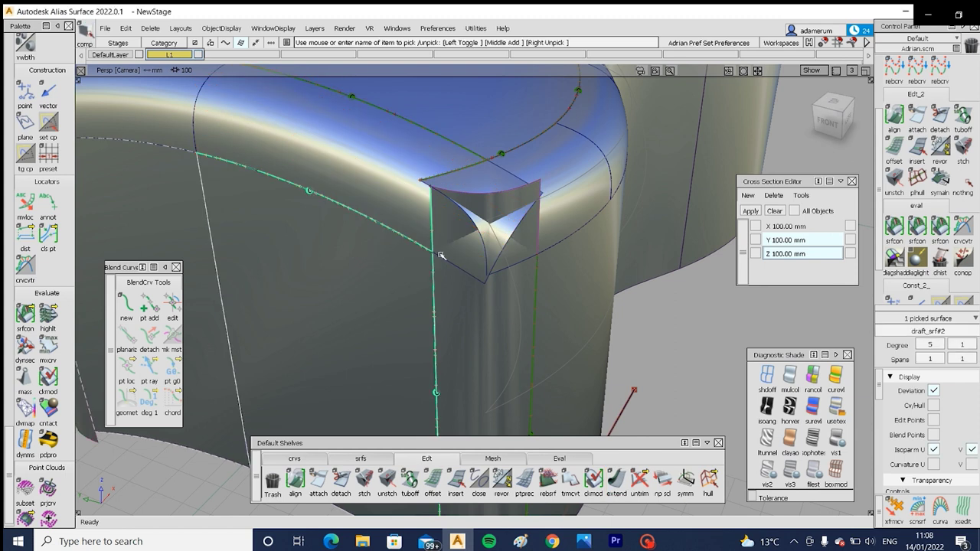
ctrl+shift+drag(458, 210, 422, 245)
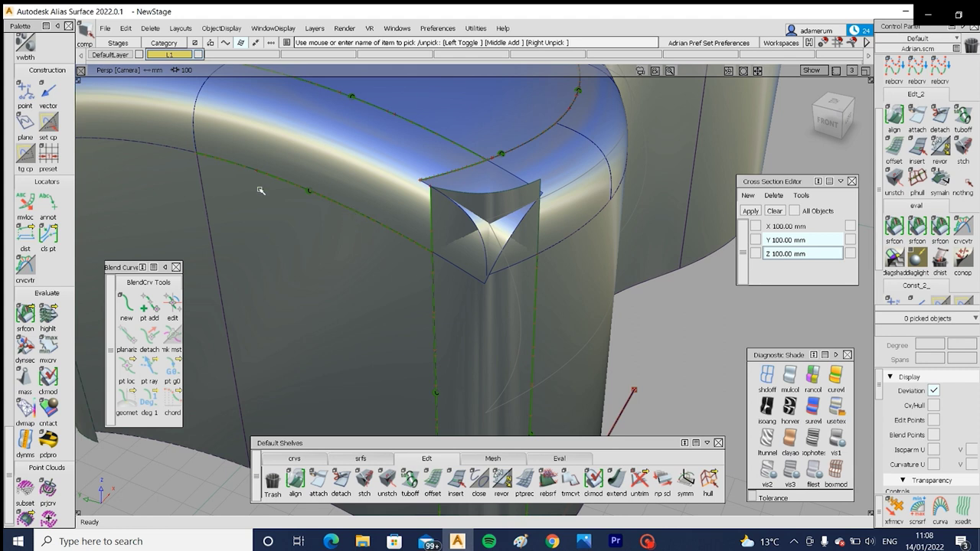
Step: Delete the construction history of the extended top fillet and the vertical corner fillet
ctrl+shift+click(423, 198)
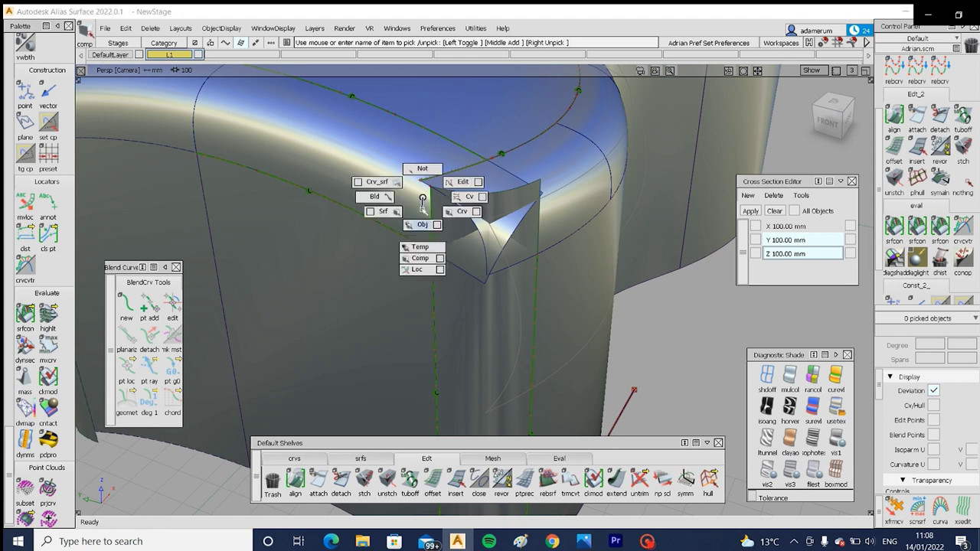
ctrl+shift+drag(423, 209, 423, 224)
click(450, 266)
click(457, 309)
click(151, 29)
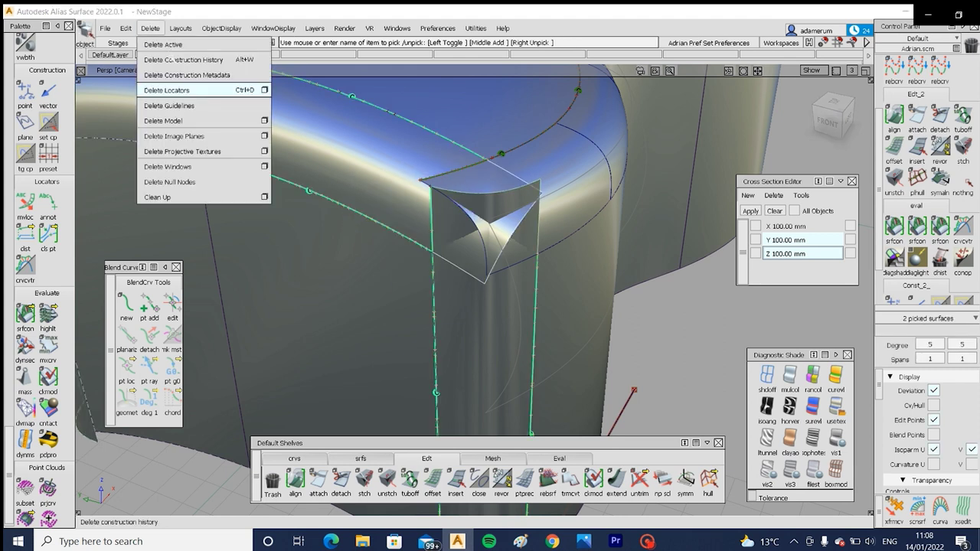
click(173, 61)
click(433, 313)
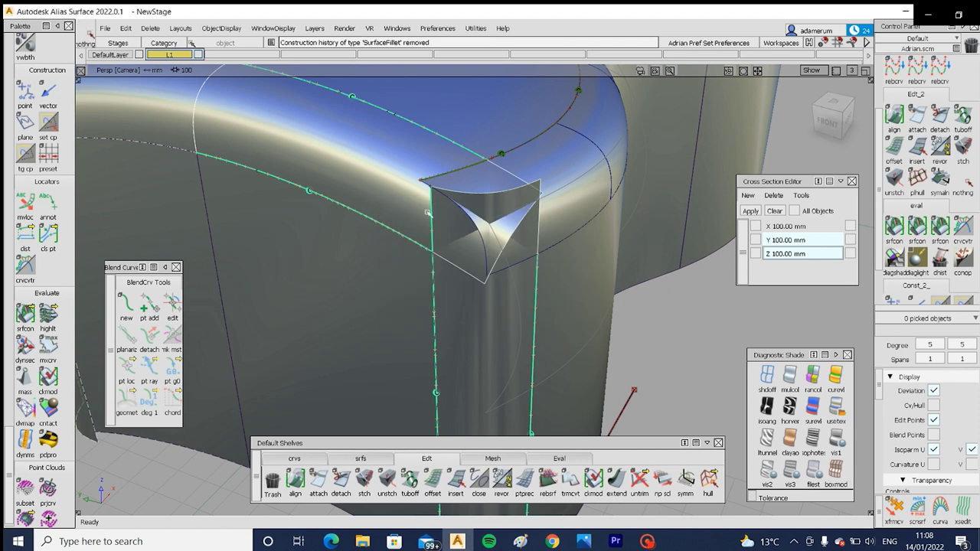
Step: Untrim the end wall and clear the selection
ctrl+shift+drag(428, 213, 429, 197)
ctrl+shift+drag(429, 197, 402, 217)
click(380, 220)
ctrl+shift+right_drag(380, 220, 382, 270)
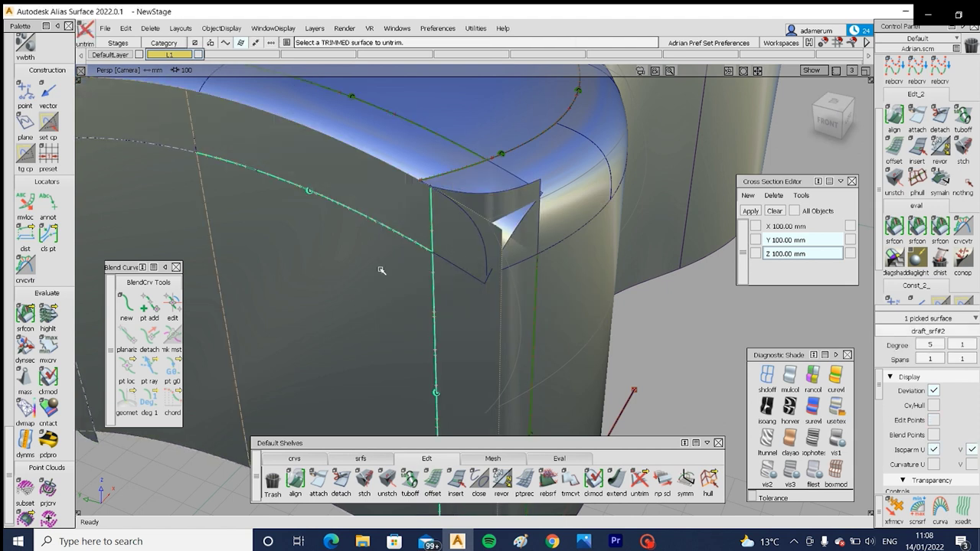
ctrl+shift+drag(381, 270, 379, 218)
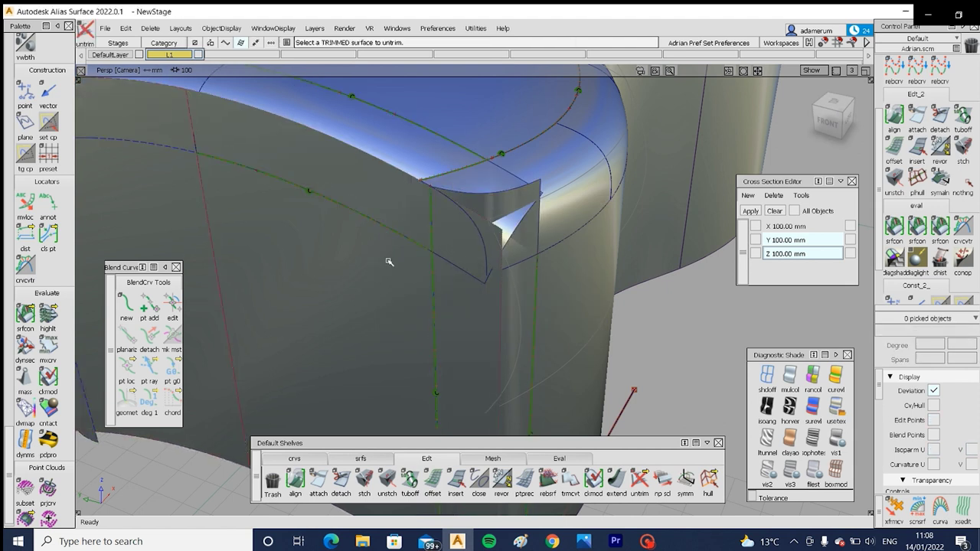
Step: Delete the short curve on surface left by the original top fillet on the end wall
mouse_move(388, 260)
ctrl+shift+mouse_down()
mouse_move(364, 243)
mouse_move(325, 249)
ctrl+shift+mouse_up()
click(356, 220)
click(367, 266)
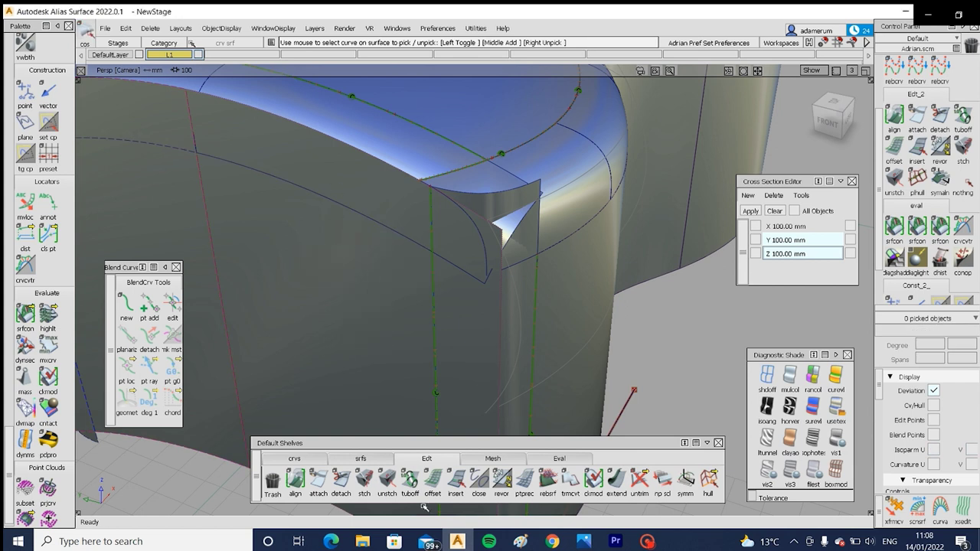
Step: Align the extended top fillet's lower edge to the end wall with G2 continuity and the Project alignment type
click(456, 480)
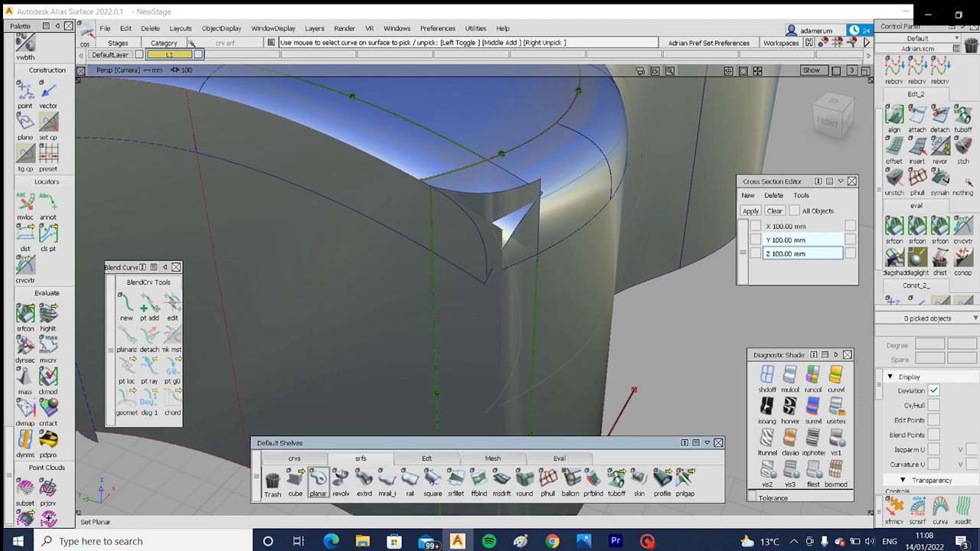
click(295, 480)
double_click(295, 480)
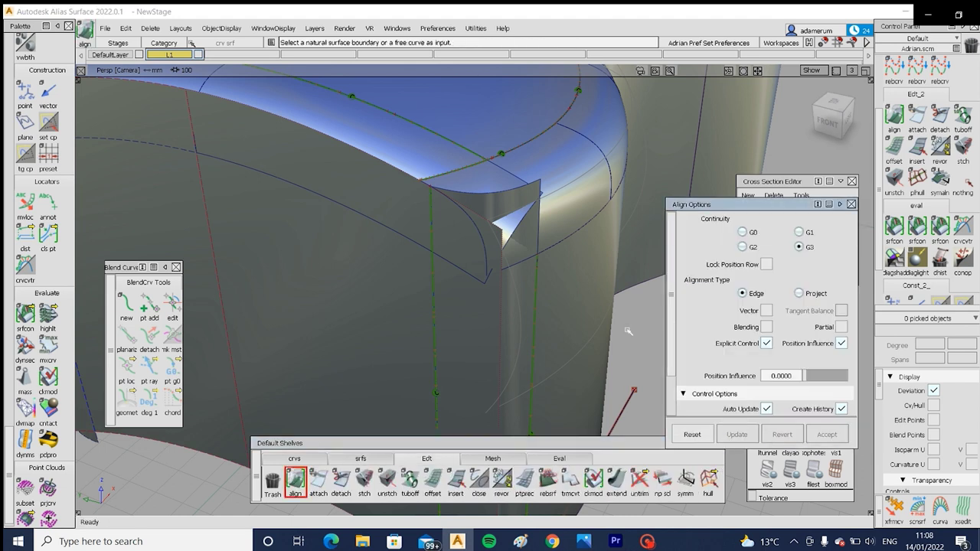
click(743, 247)
click(800, 293)
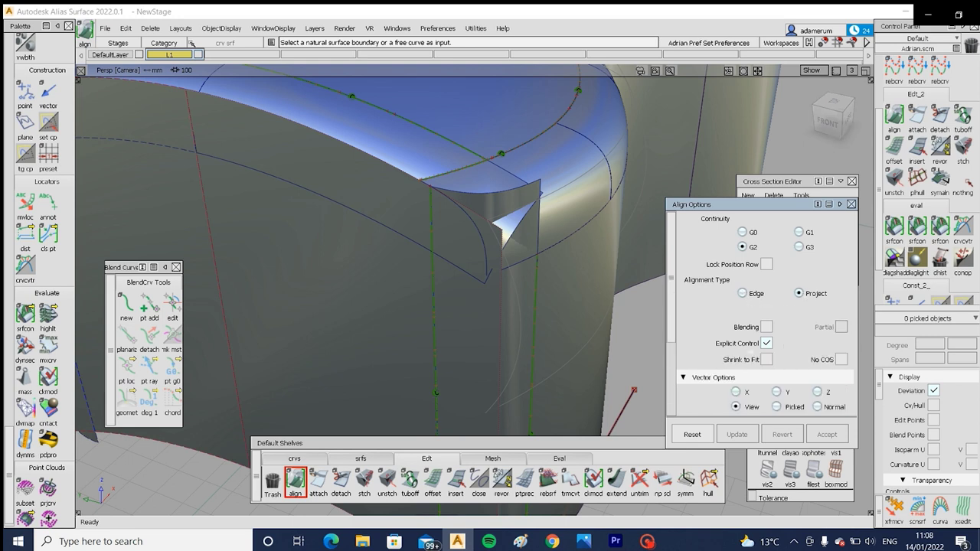
click(449, 263)
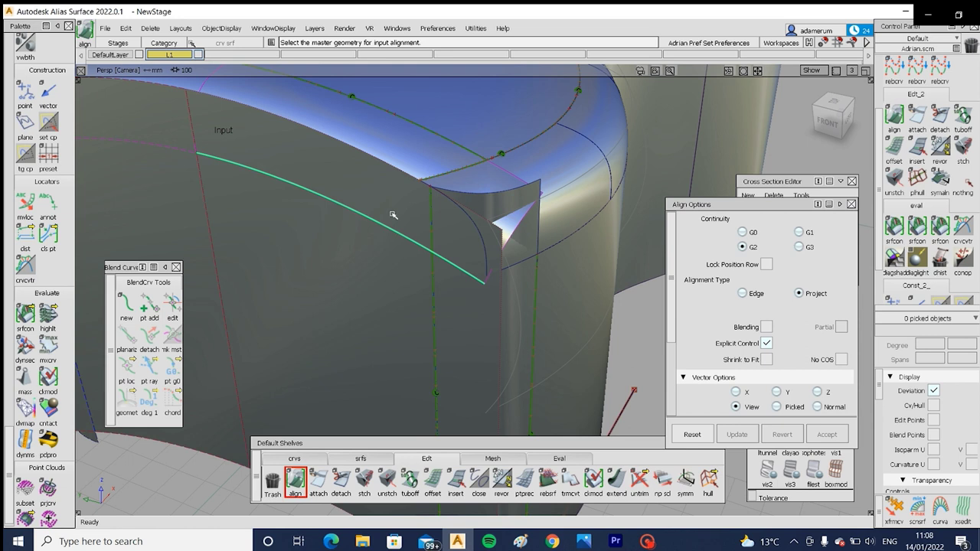
click(367, 277)
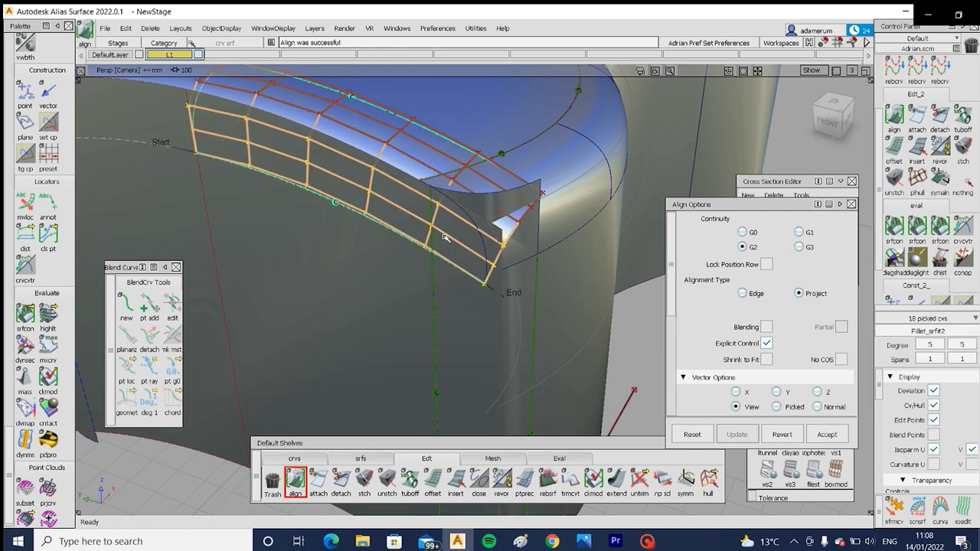
Step: Trim the end wall at the aligned fillet curve and the vertical fillet curve, keeping the region below the top fillet
ctrl+shift+drag(448, 262, 406, 264)
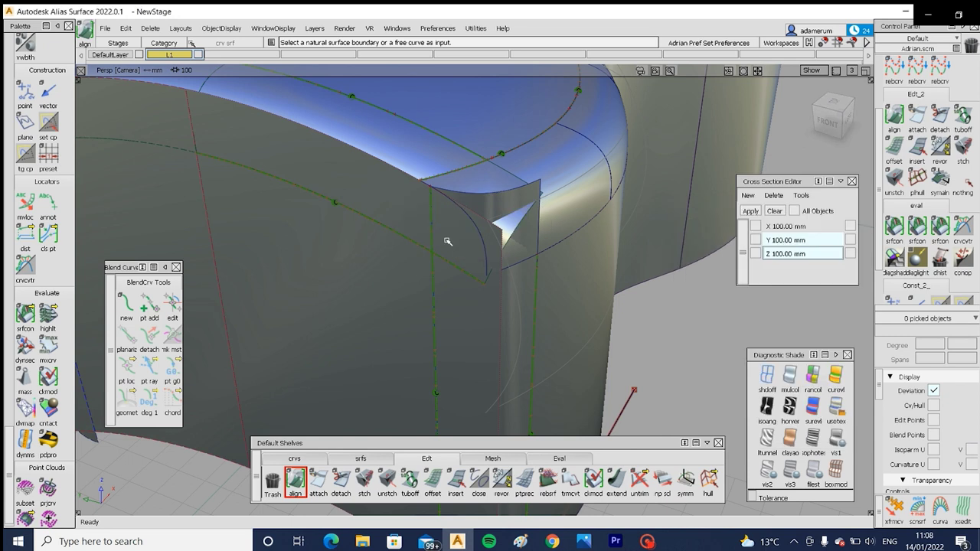
click(406, 264)
click(786, 501)
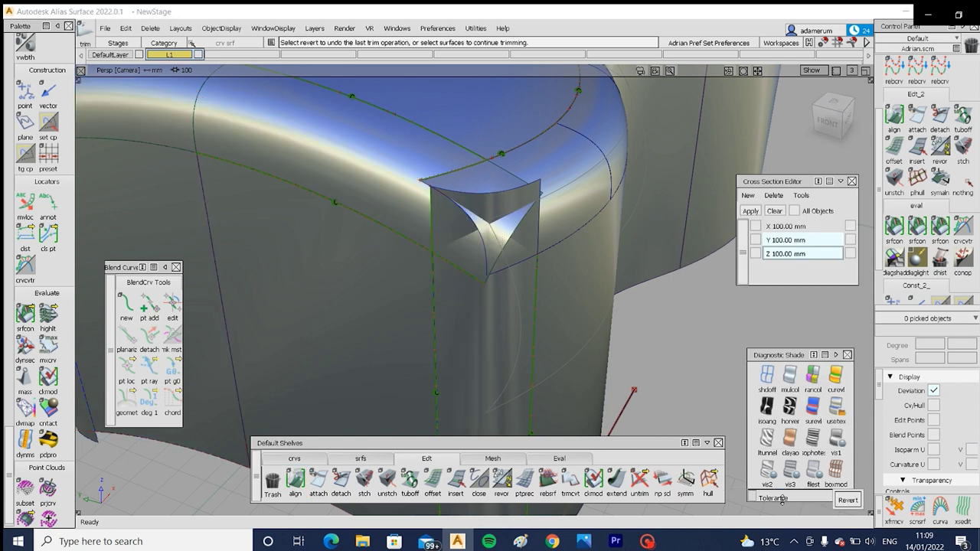
Step: Start a Ball Corner from the three intersecting fillets that meet at the end wall corner
alt+shift+drag(592, 249, 494, 257)
alt+shift+click(484, 202)
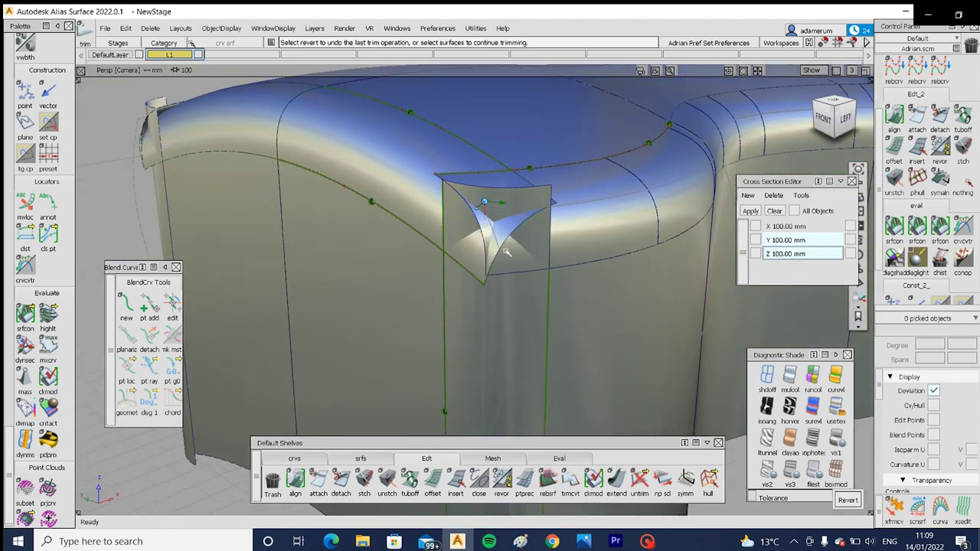
click(361, 458)
click(433, 478)
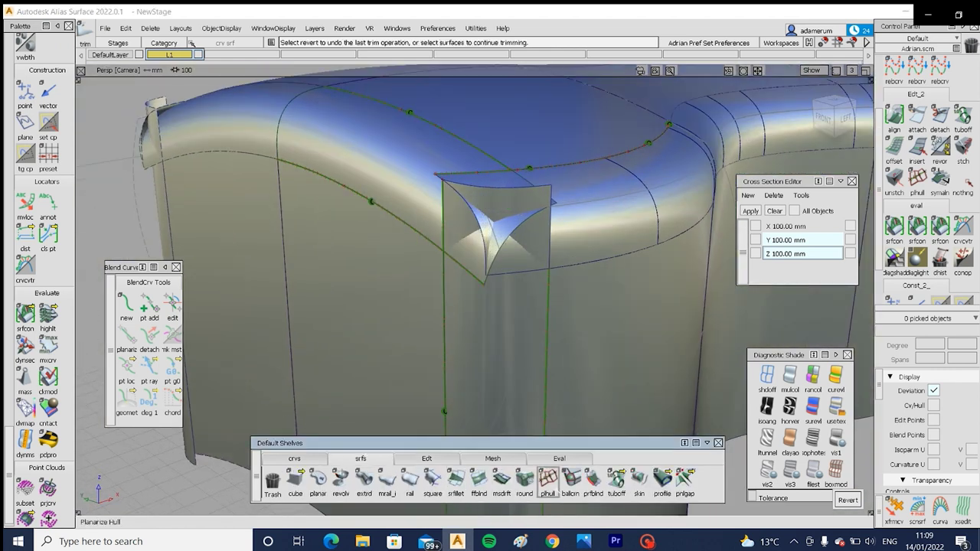
click(571, 479)
alt+shift+drag(543, 305, 520, 298)
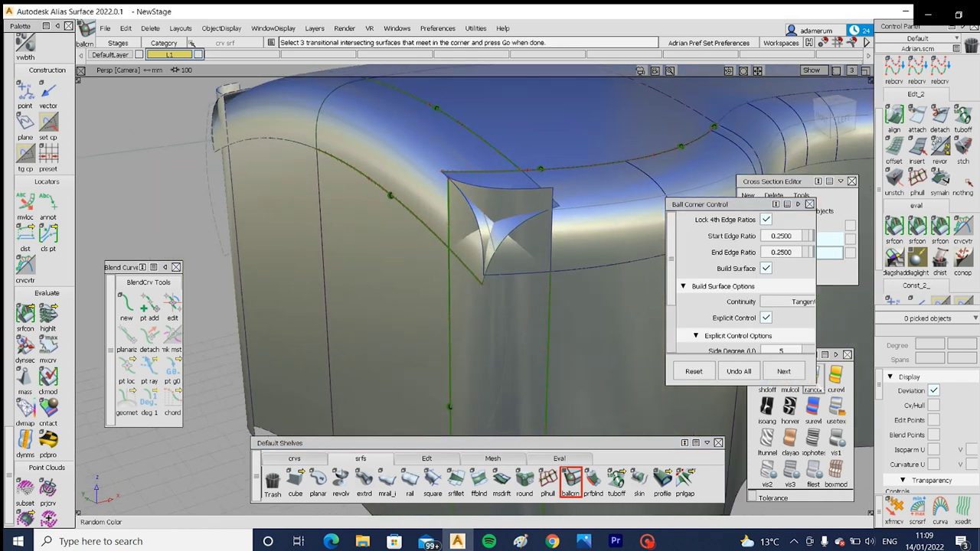
drag(816, 386, 856, 452)
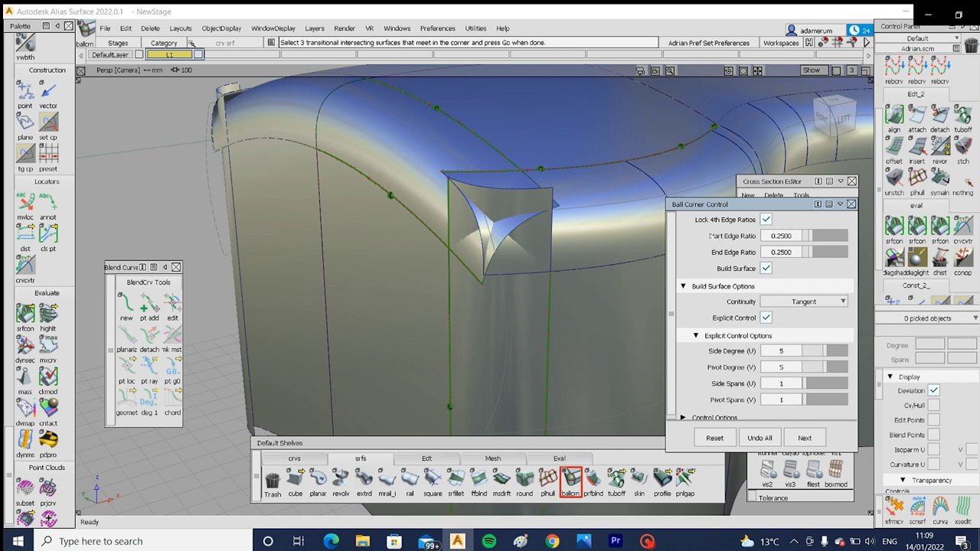
click(496, 307)
click(410, 149)
click(410, 148)
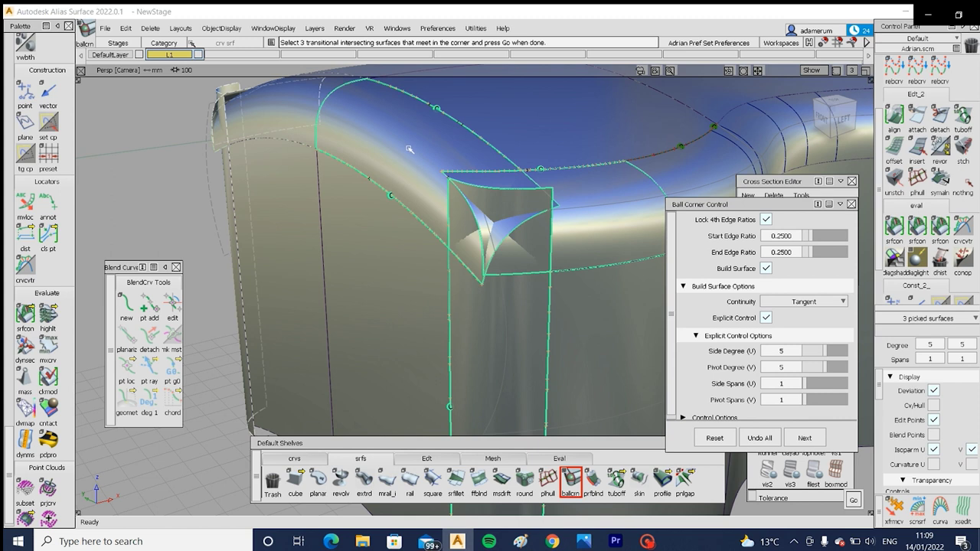
click(853, 501)
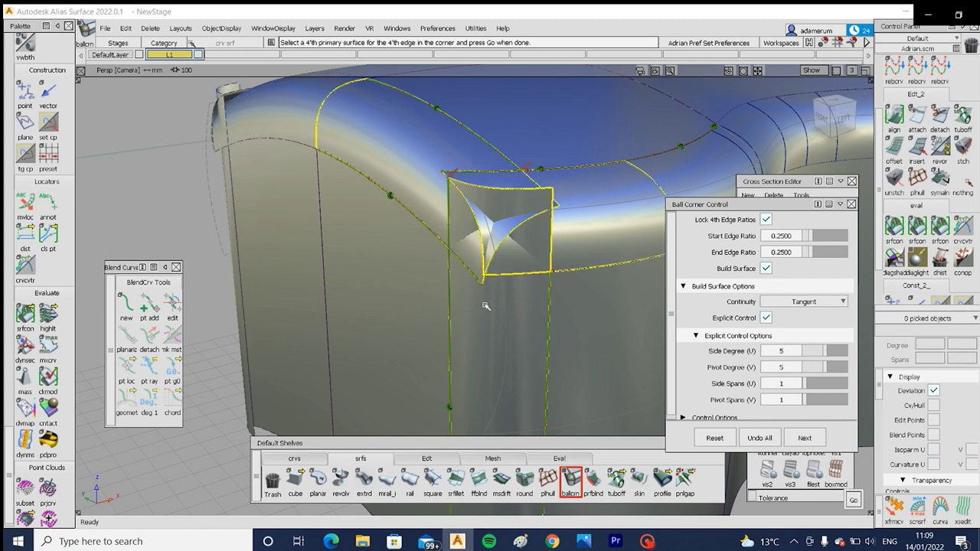
Step: Set the top surface as the fourth primary surface of the ball corner
alt+shift+drag(268, 292, 452, 316)
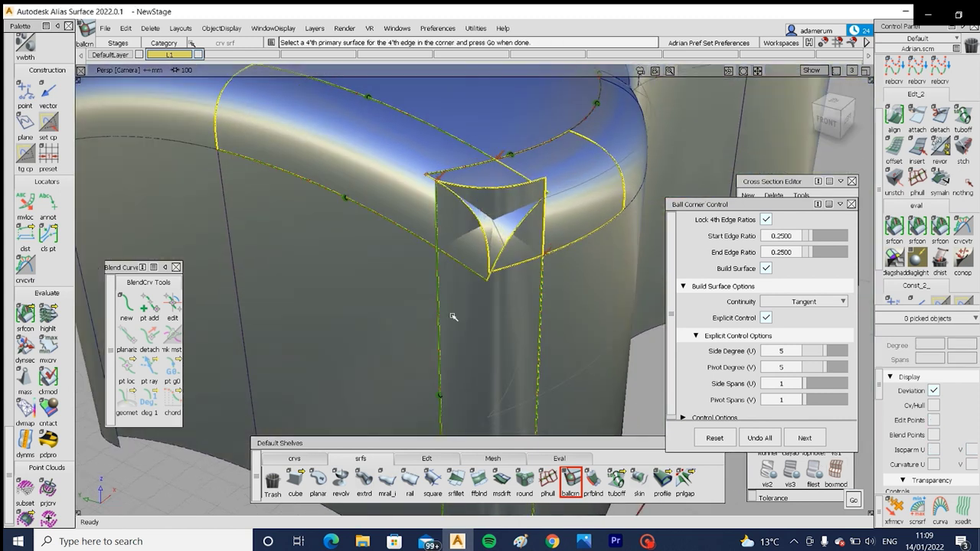
alt+shift+drag(391, 252, 604, 285)
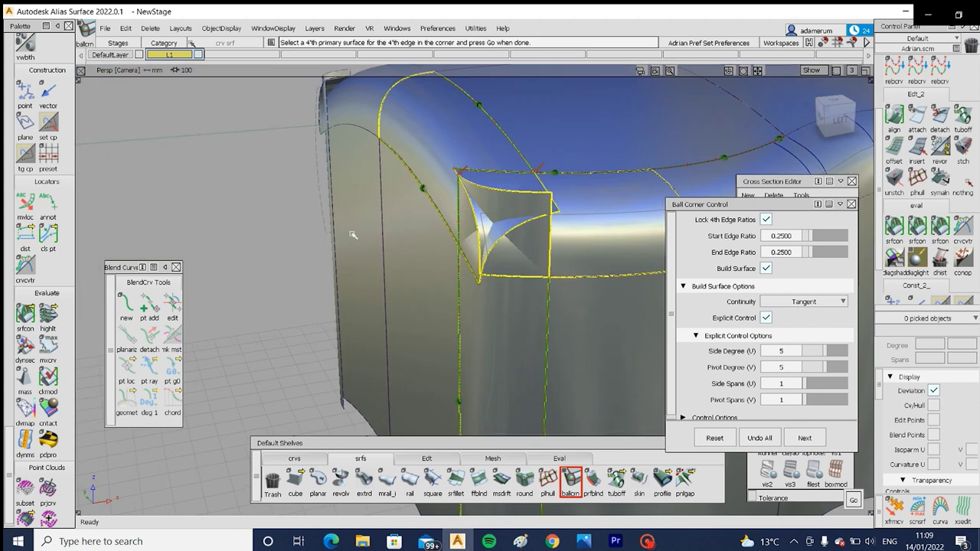
alt+shift+drag(353, 235, 445, 183)
click(427, 204)
key(space)
scroll(376, 368, up, 4)
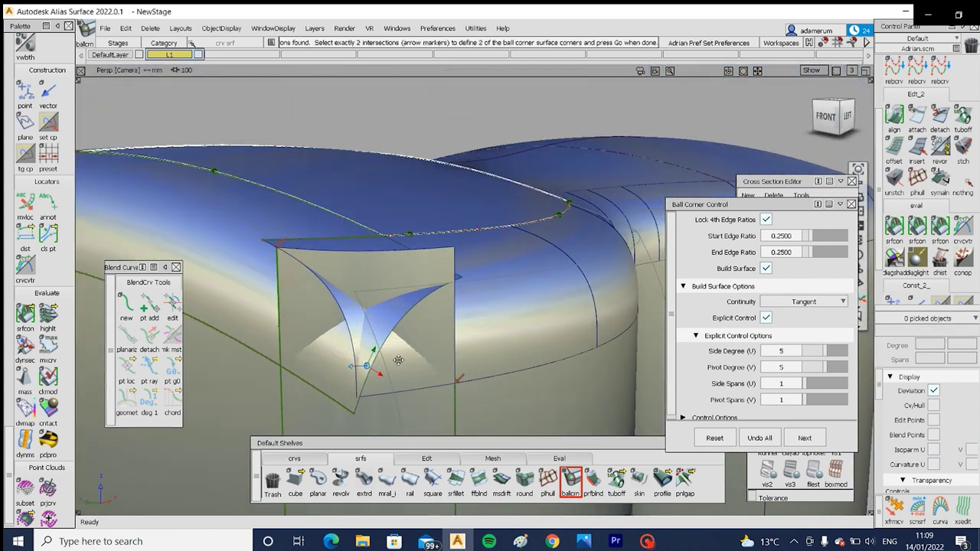
Step: Choose the two corner intersections, build the ball corner with Tangent continuity, degree 5 and single spans, and clear the selection
alt+shift+middle_drag(388, 378, 416, 337)
alt+shift+drag(415, 337, 504, 315)
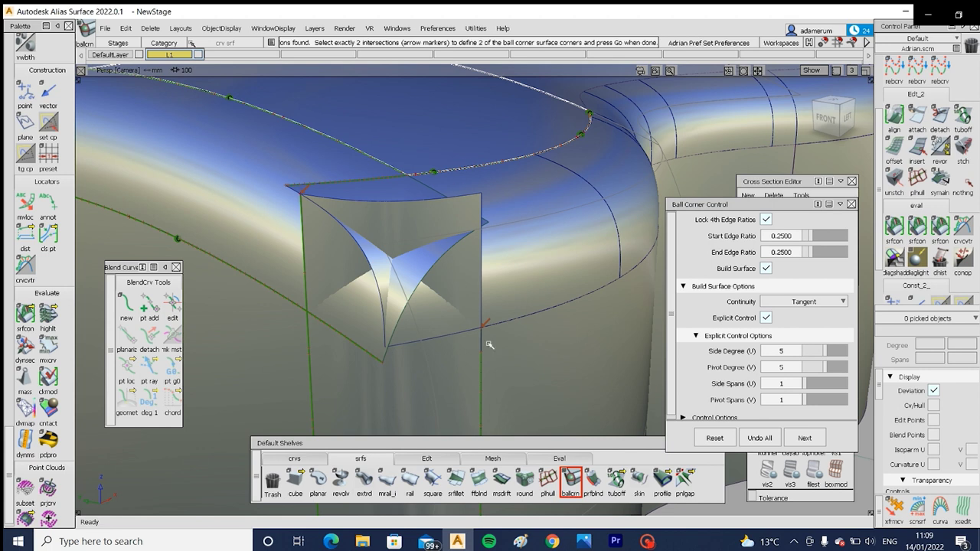
alt+shift+drag(487, 323, 294, 335)
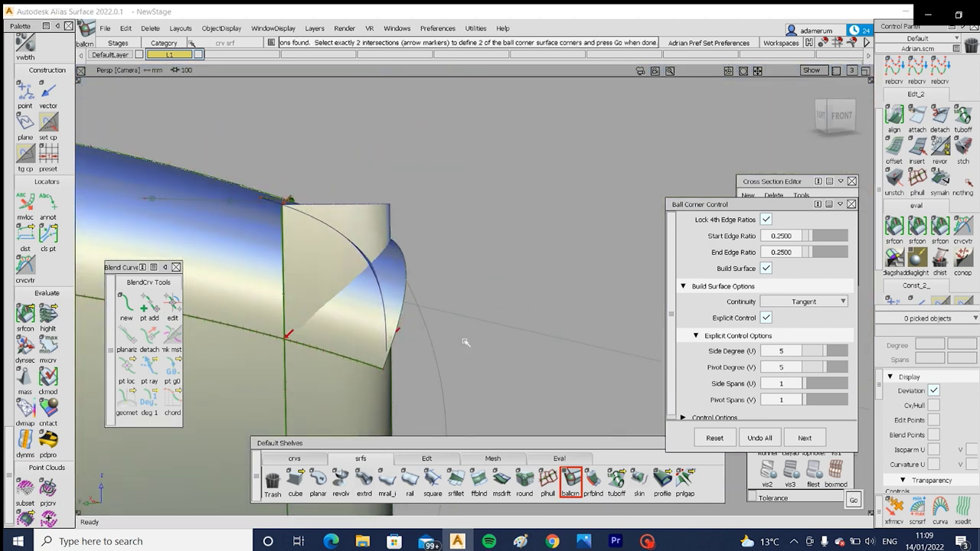
alt+shift+drag(465, 342, 543, 338)
drag(765, 205, 746, 238)
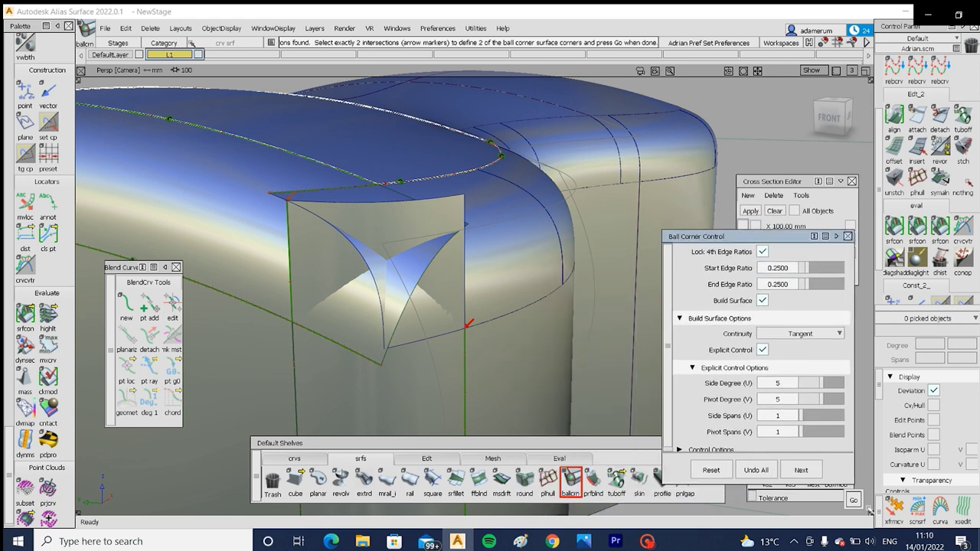
click(853, 500)
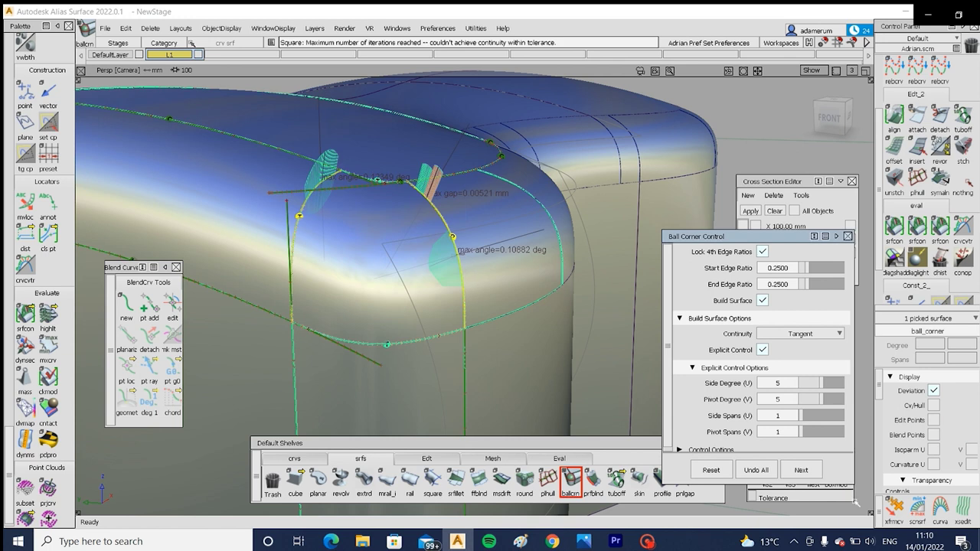
alt+shift+drag(459, 257, 370, 275)
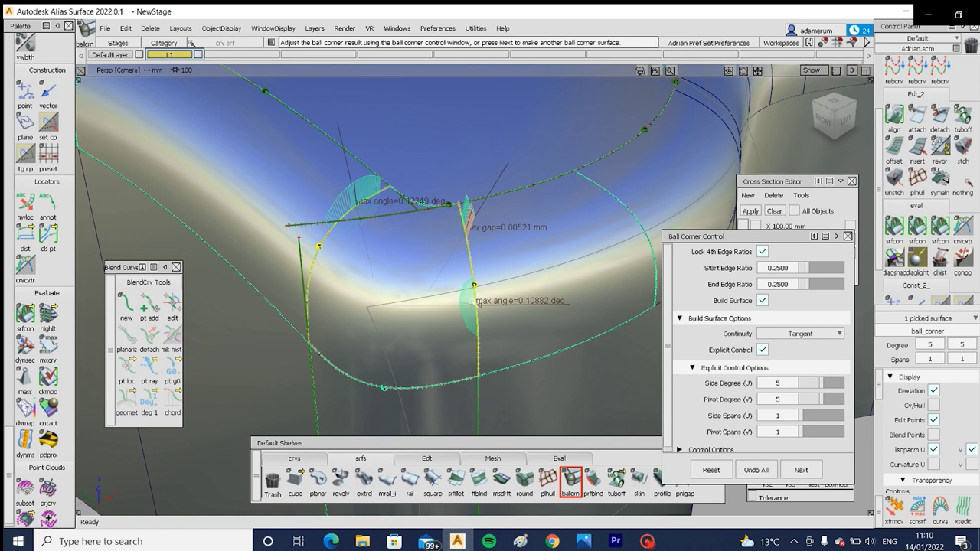
ctrl+shift+drag(399, 240, 401, 219)
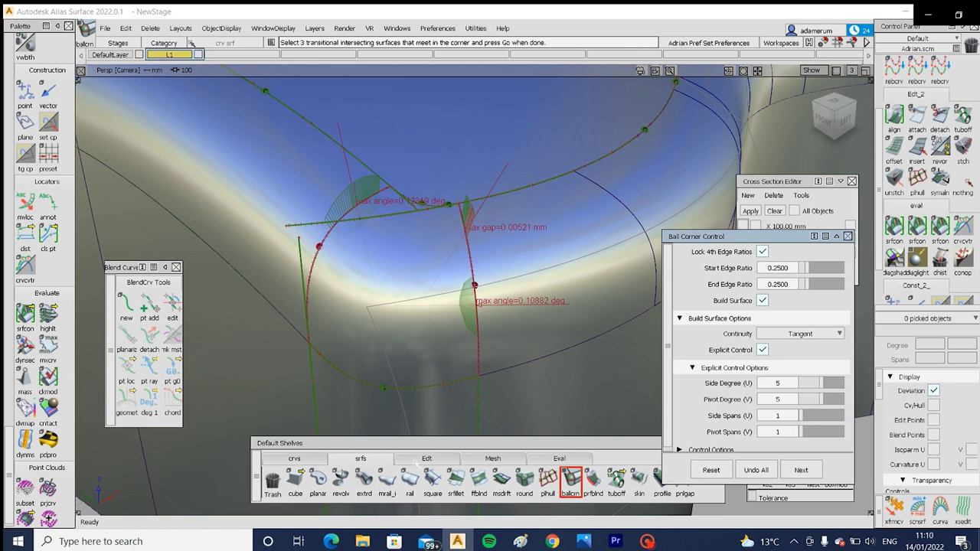
Step: Trim Convert both top fillets beside the ball corner to degree 5 with one span each way, and clear the selection
click(422, 459)
double_click(571, 480)
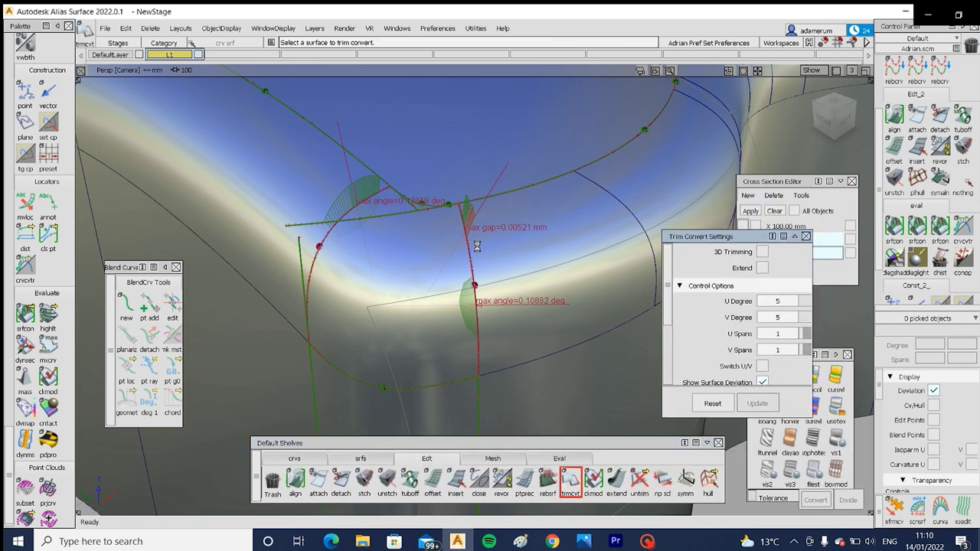
click(460, 195)
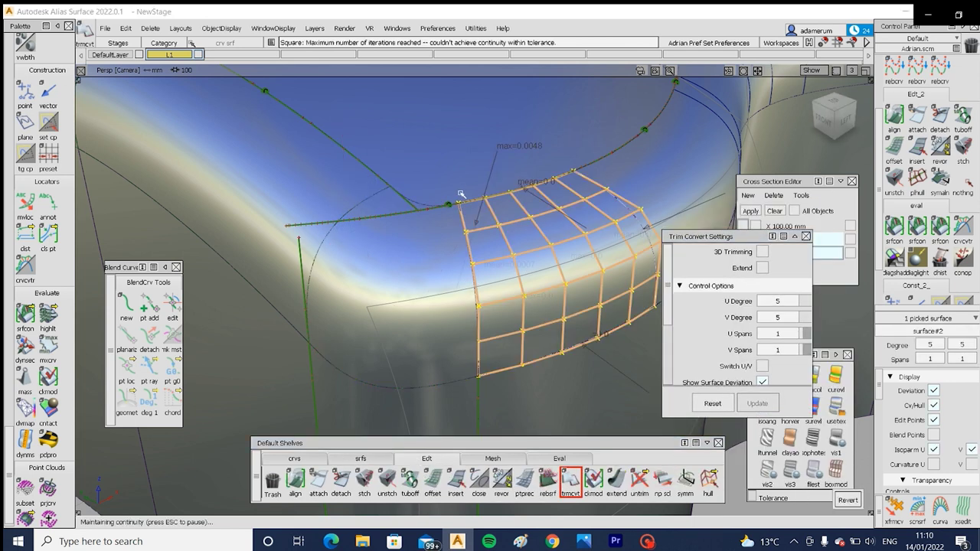
click(354, 267)
click(326, 196)
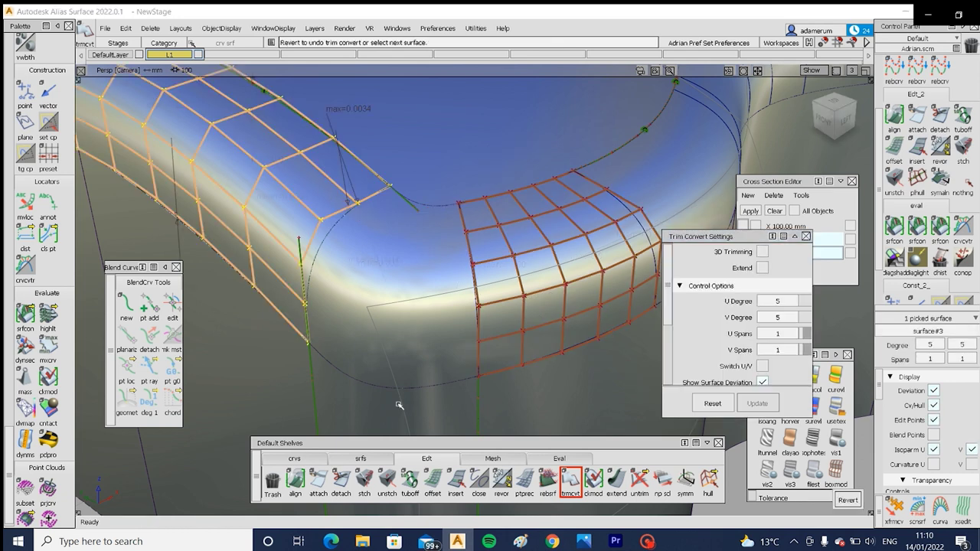
click(647, 542)
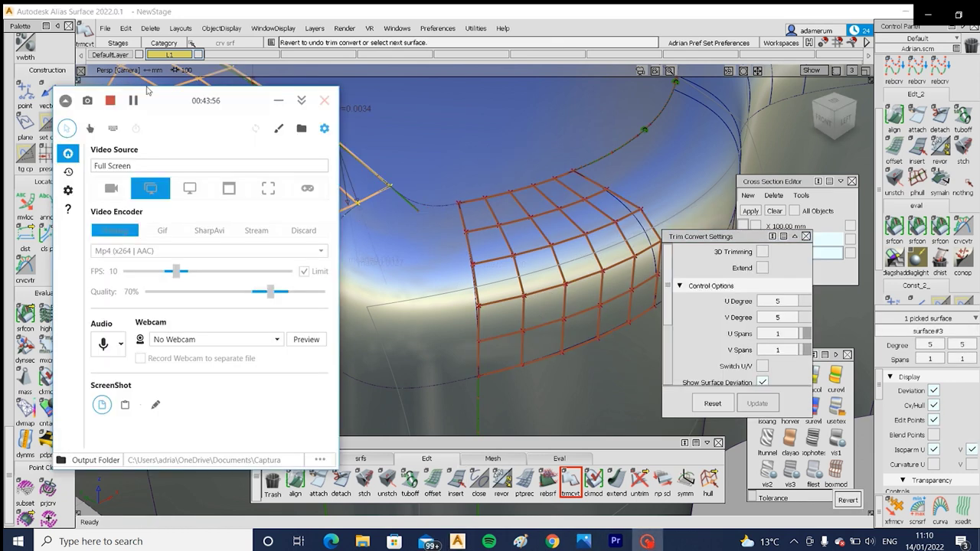
click(132, 100)
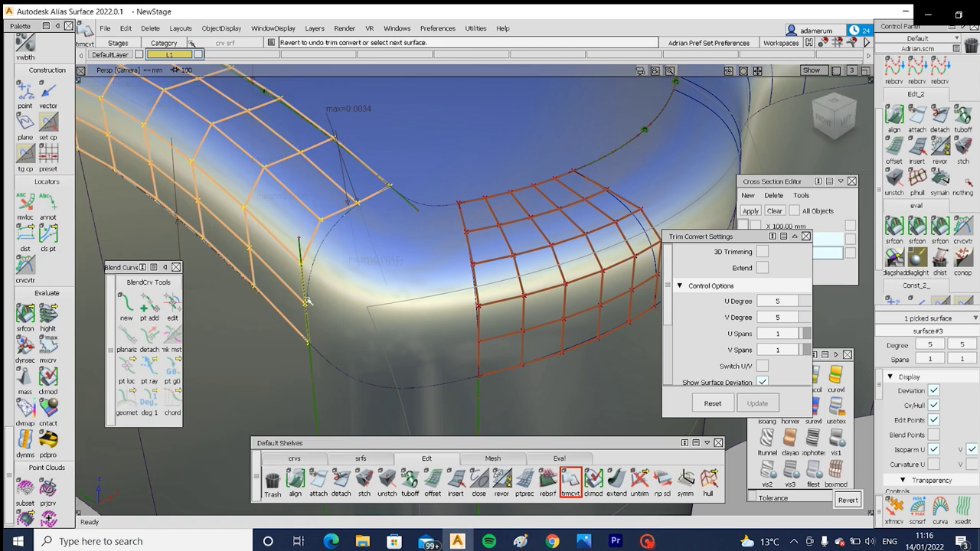
ctrl+shift+drag(366, 354, 375, 306)
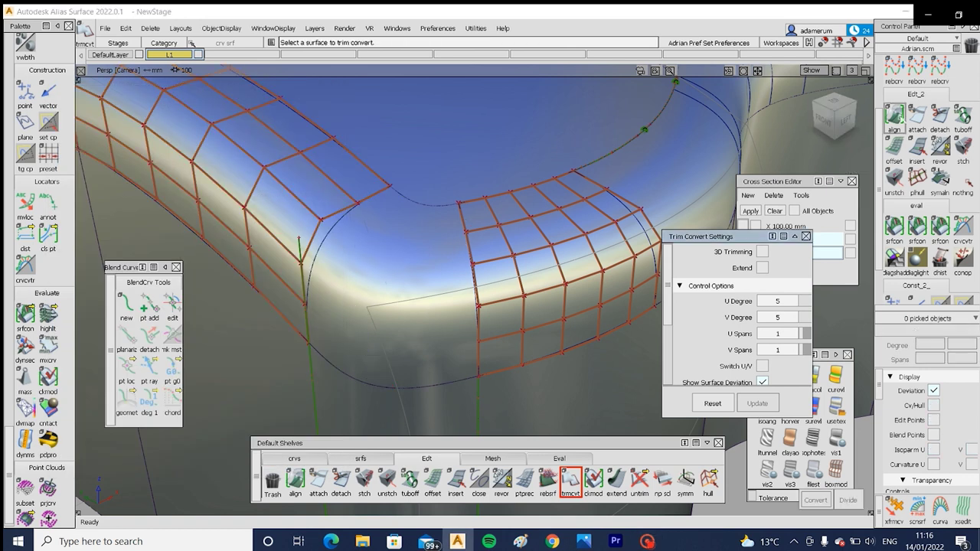
Step: Align the ball corner's edge to the end wall's top fillet with G1 continuity and the Edge alignment type
click(898, 116)
click(796, 264)
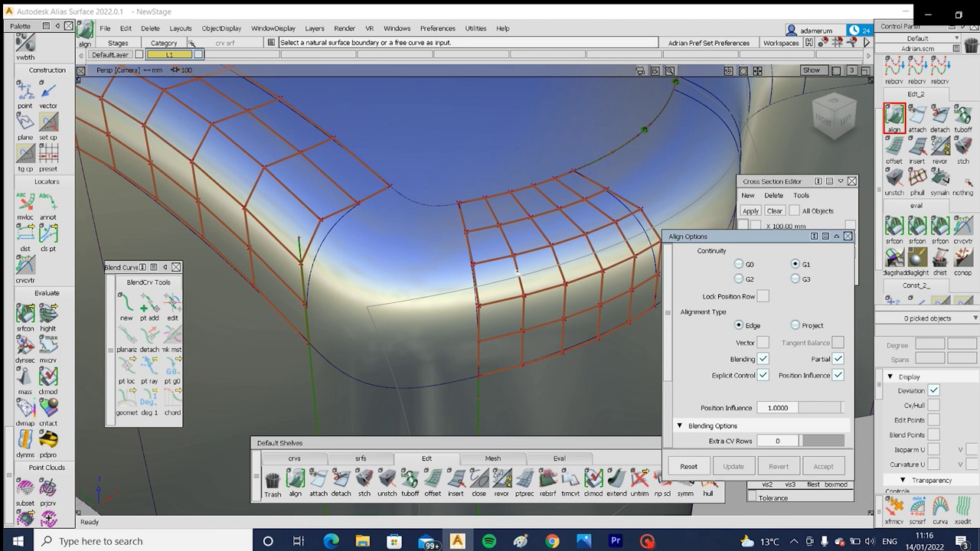
click(480, 373)
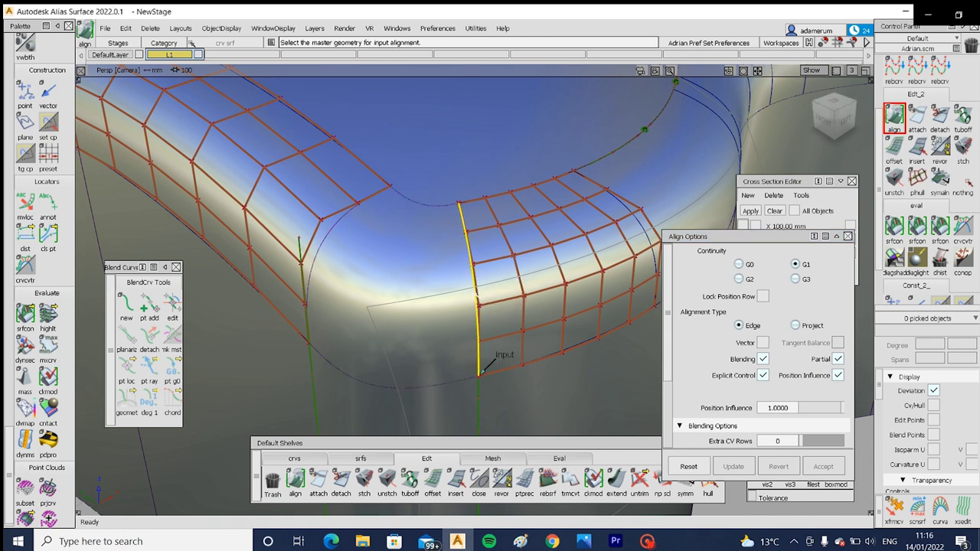
click(401, 318)
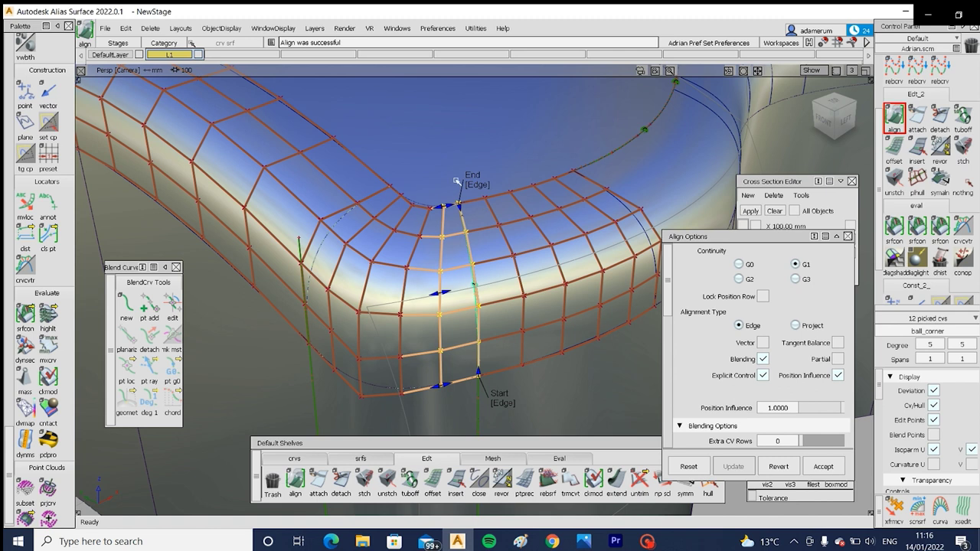
Step: Align the ball corner's opposite edge to the other top fillet with G1 continuity, reopen the first alignment and clear the selection
ctrl+shift+drag(355, 340, 333, 283)
click(322, 251)
click(323, 250)
drag(390, 186, 449, 187)
ctrl+shift+drag(450, 362, 453, 327)
ctrl+shift+drag(515, 321, 461, 316)
click(461, 315)
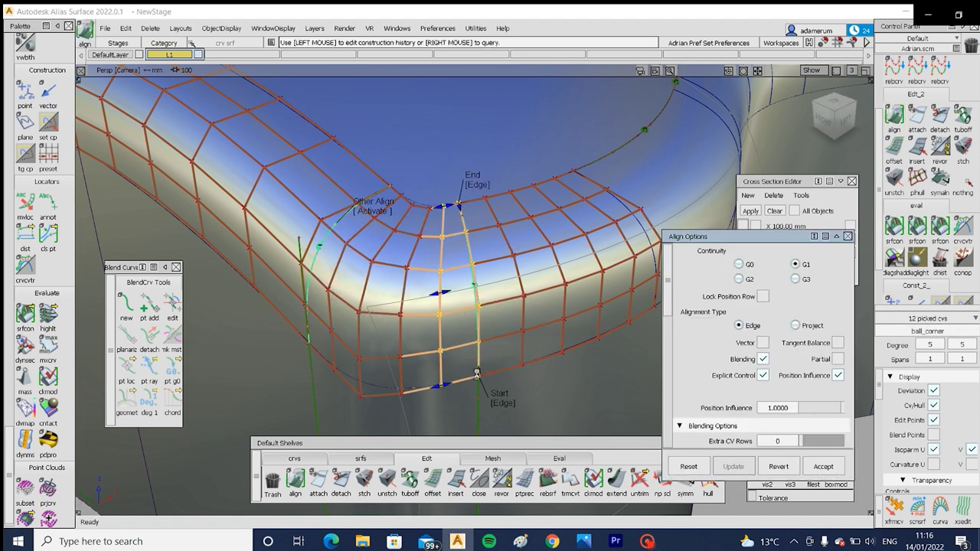
click(475, 375)
ctrl+shift+drag(448, 394, 448, 377)
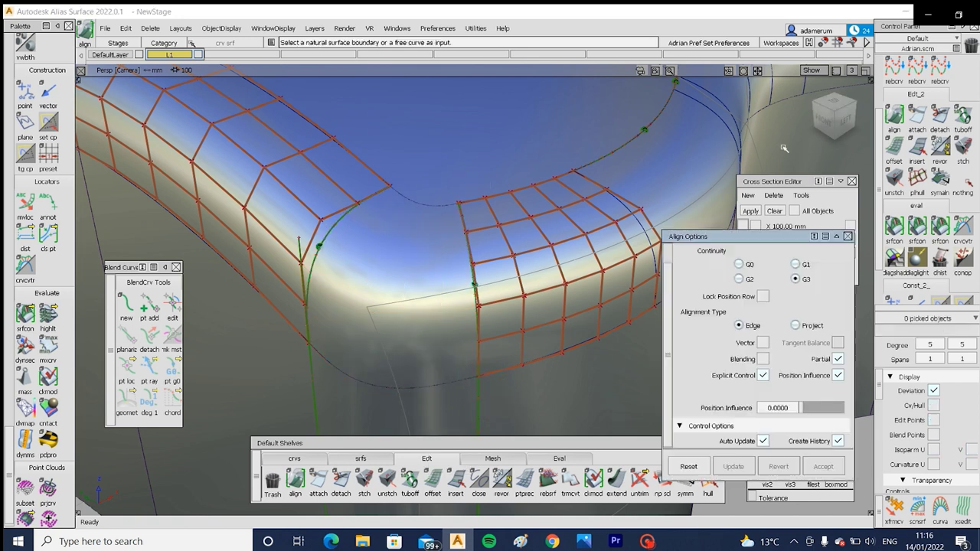
Step: Check tangent continuity along the ball corner's lower edge and its short edge against the top surface
click(918, 229)
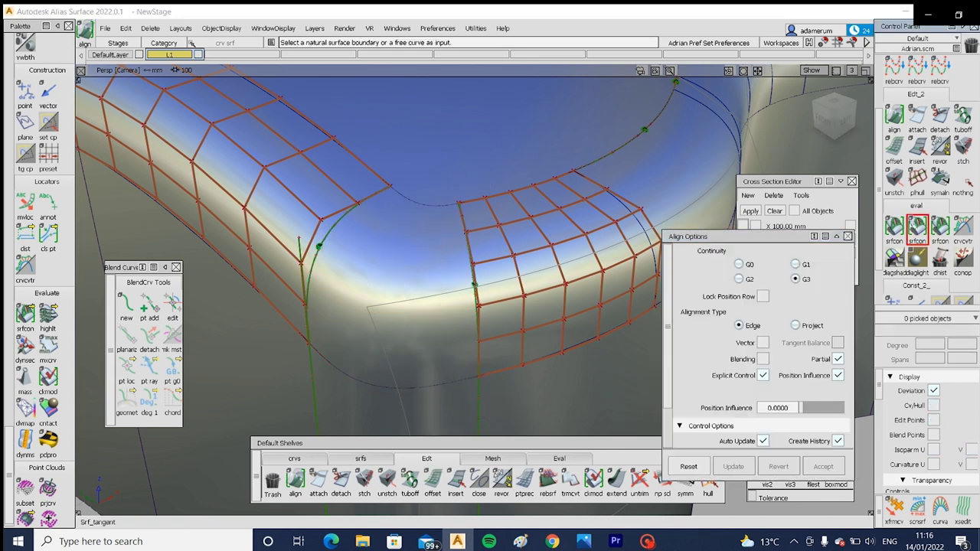
click(430, 383)
click(419, 205)
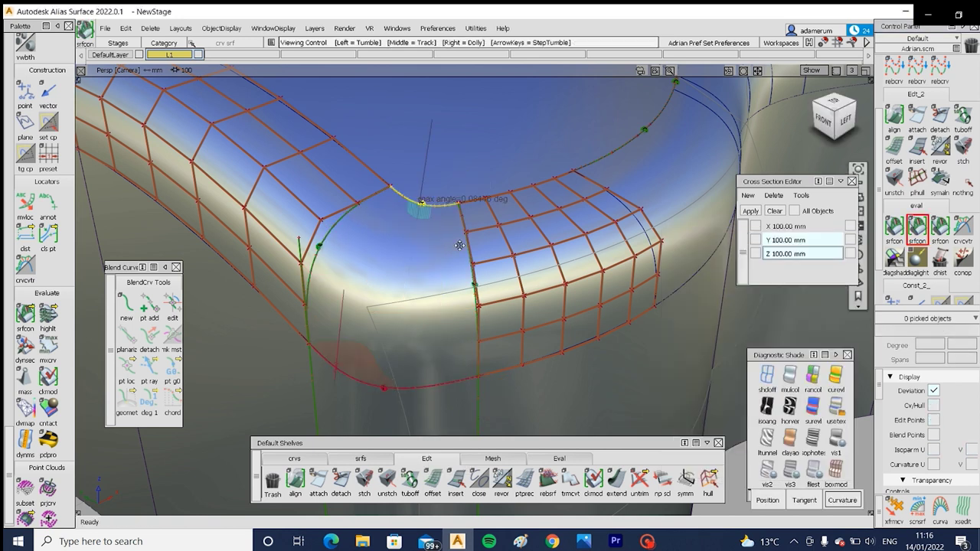
Step: Trim Convert the vertical fillet below the ball corner to degree 5 with one span in each direction
alt+shift+drag(440, 237, 388, 371)
click(425, 369)
alt+shift+middle_drag(429, 372, 474, 197)
ctrl+shift+drag(459, 375, 461, 238)
click(461, 238)
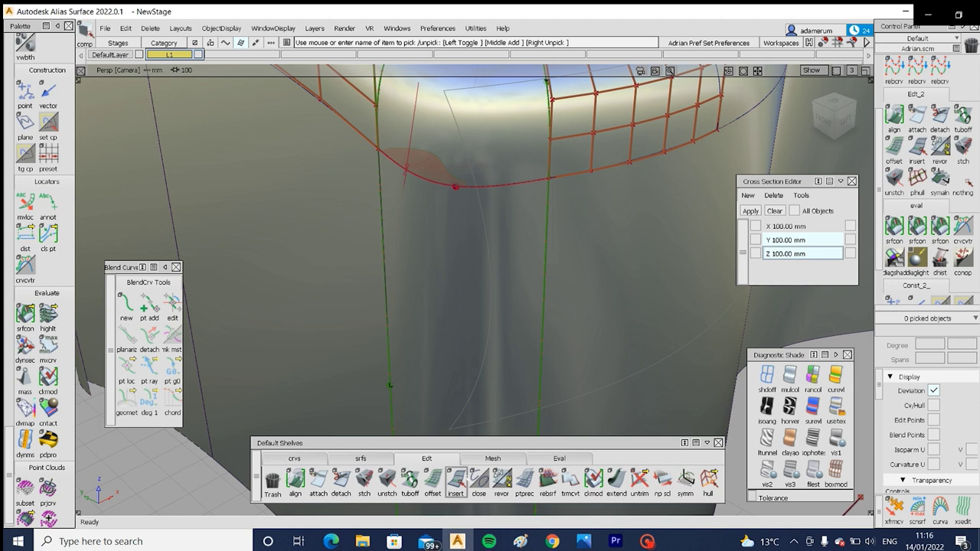
double_click(571, 481)
click(444, 291)
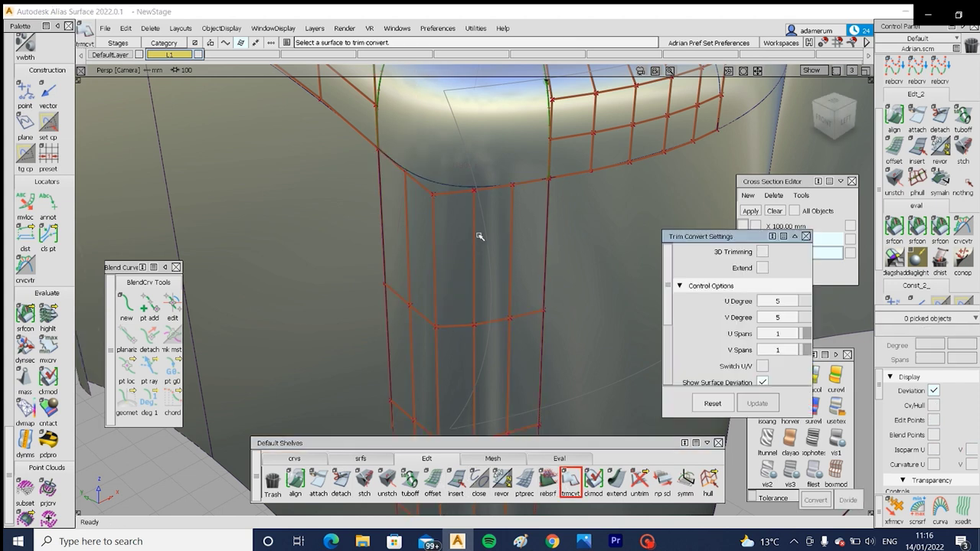
Step: Align the ball corner's lower edge to the vertical fillet with G1 continuity and Edge alignment, accepting the removal of construction history
click(895, 116)
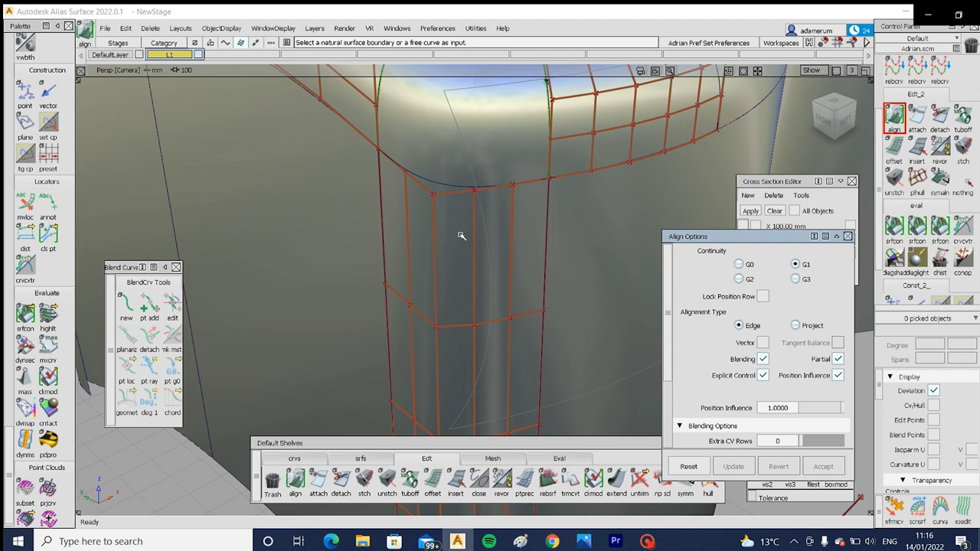
click(468, 189)
click(483, 194)
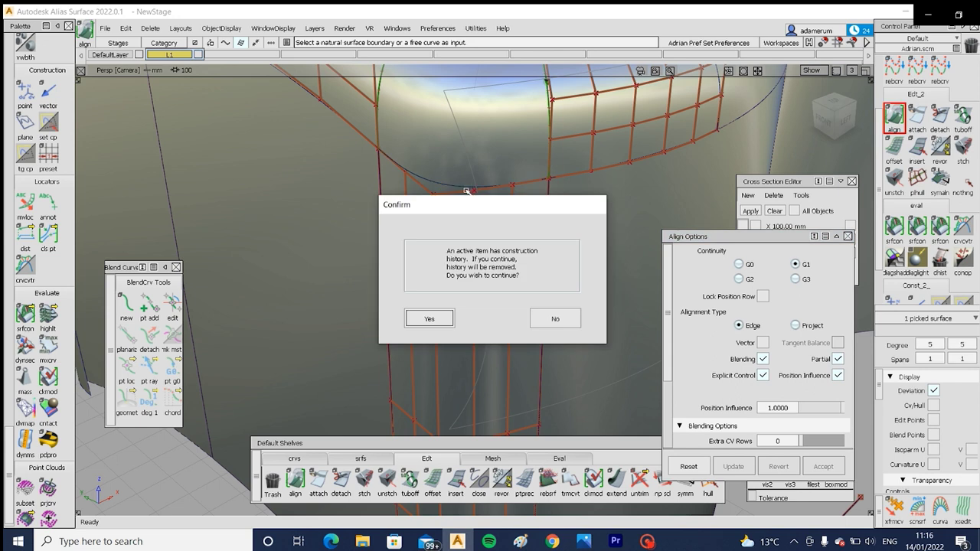
key(Return)
click(467, 191)
alt+shift+drag(467, 191, 484, 261)
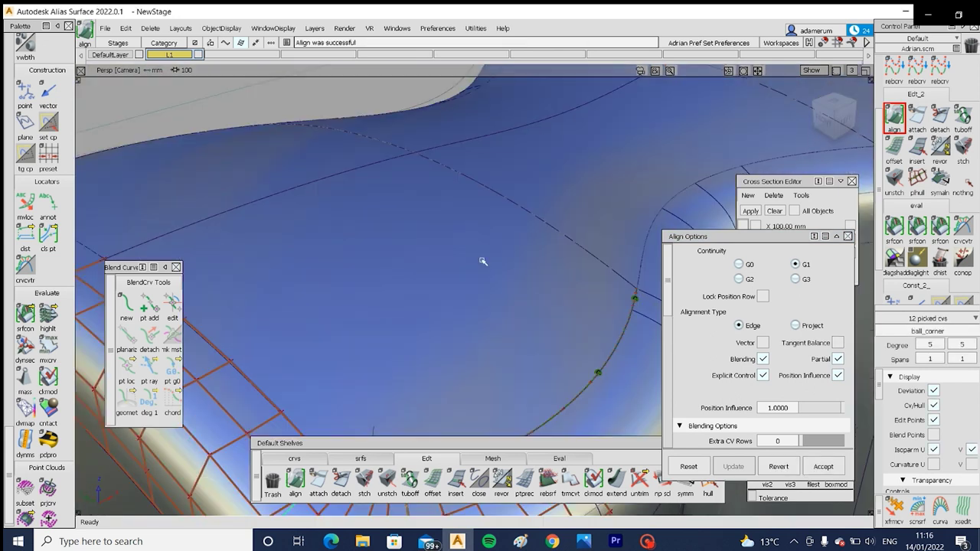
alt+shift+right_drag(483, 262, 507, 197)
alt+shift+drag(508, 197, 503, 327)
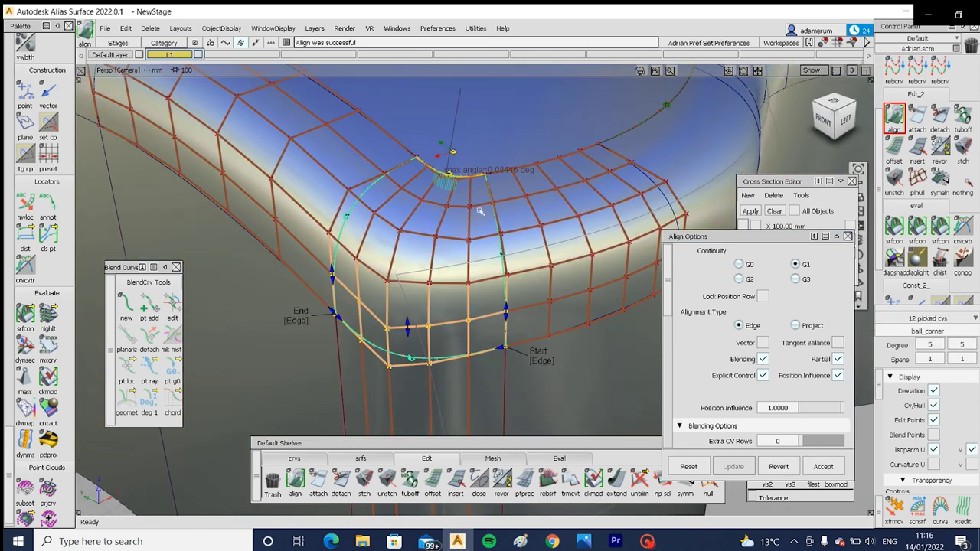
Step: Adjust the ball corner's second-row interior CV near the top surface edge with Transform CV to bring that edge into tangent continuity
alt+shift+right_drag(450, 153, 485, 199)
ctrl+shift+drag(465, 228, 433, 253)
click(399, 248)
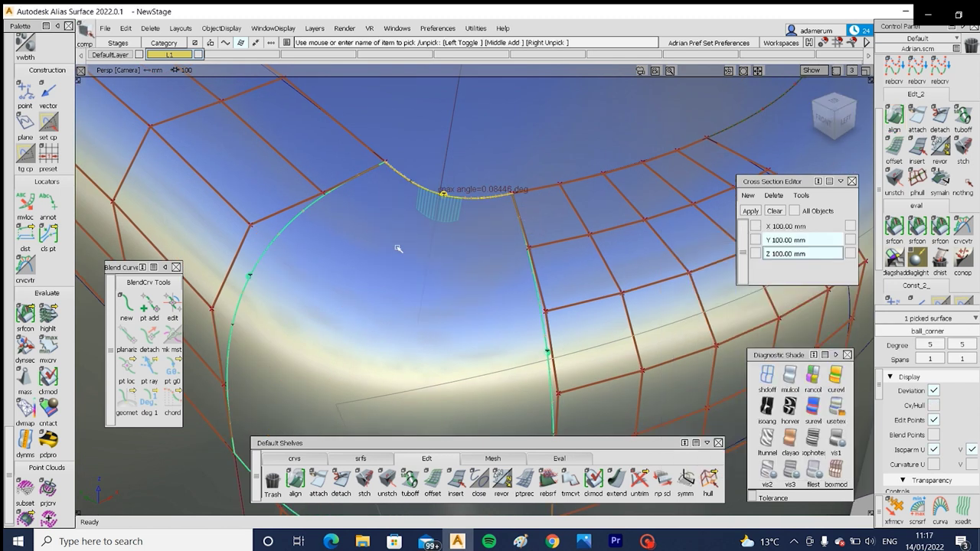
key(ctrl+h)
ctrl+shift+drag(413, 258, 449, 264)
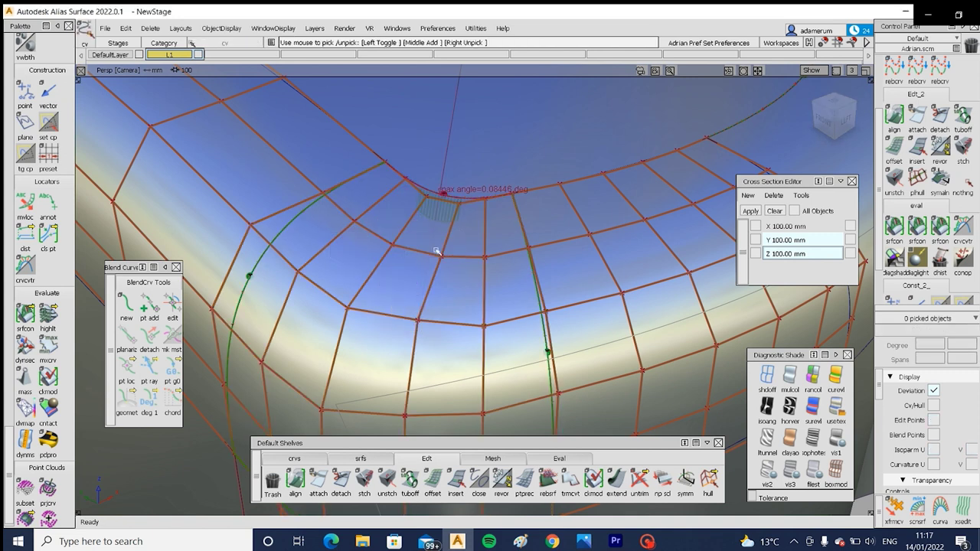
click(452, 267)
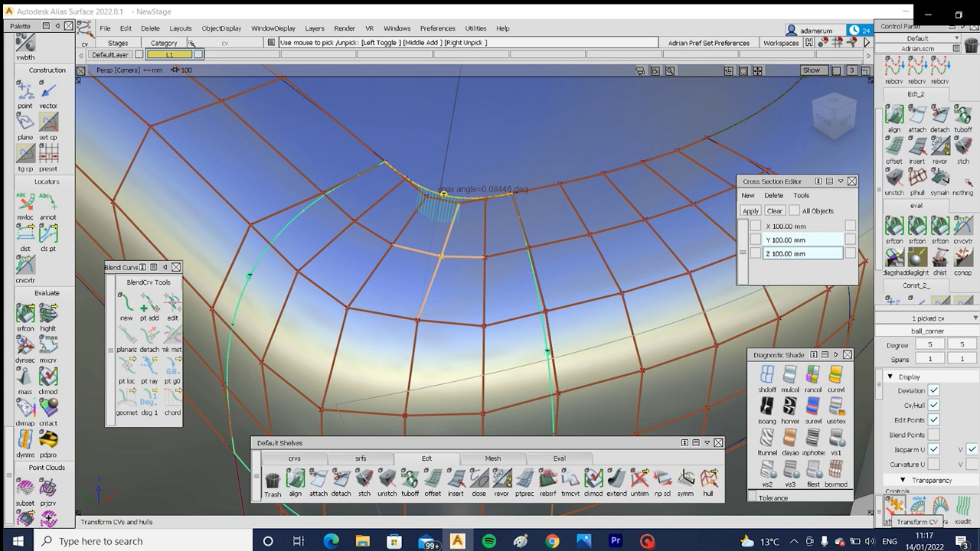
click(893, 505)
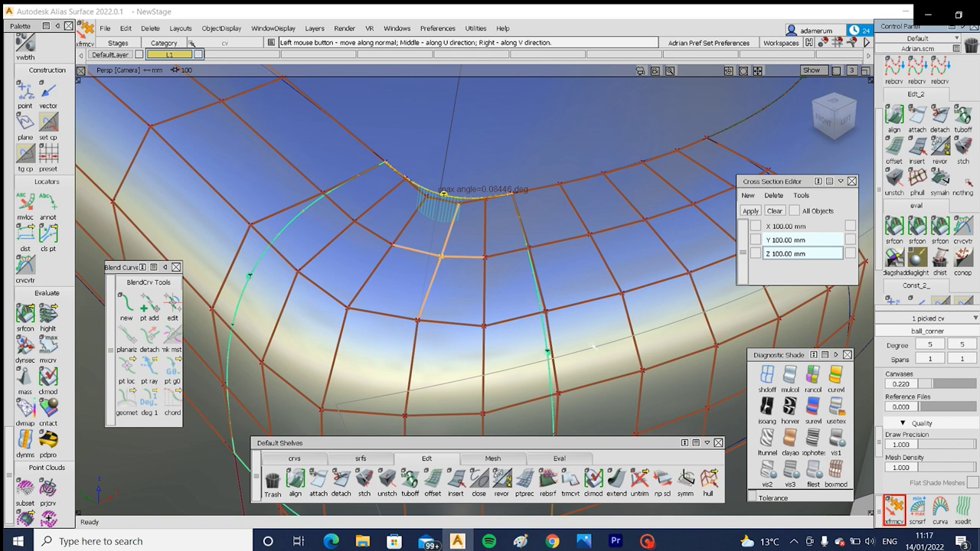
key(space)
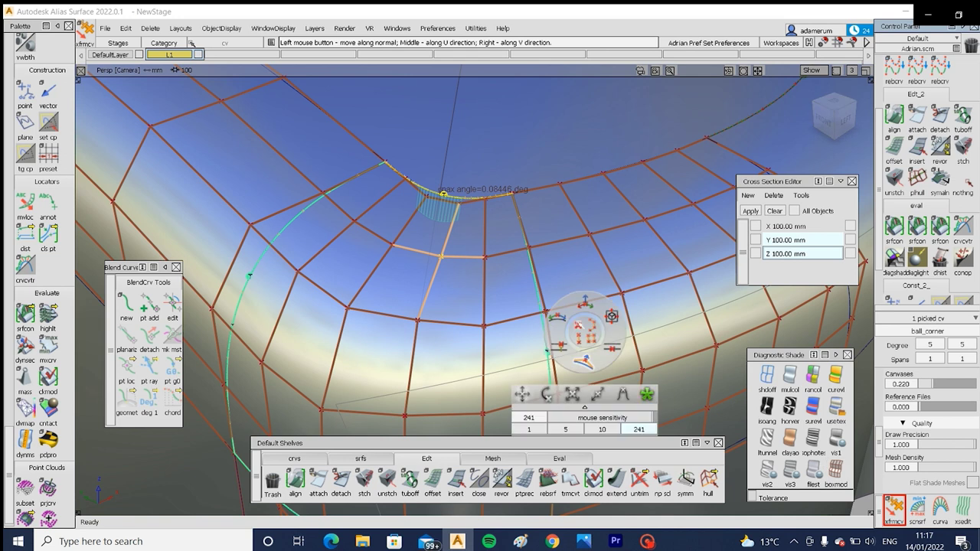
key(space)
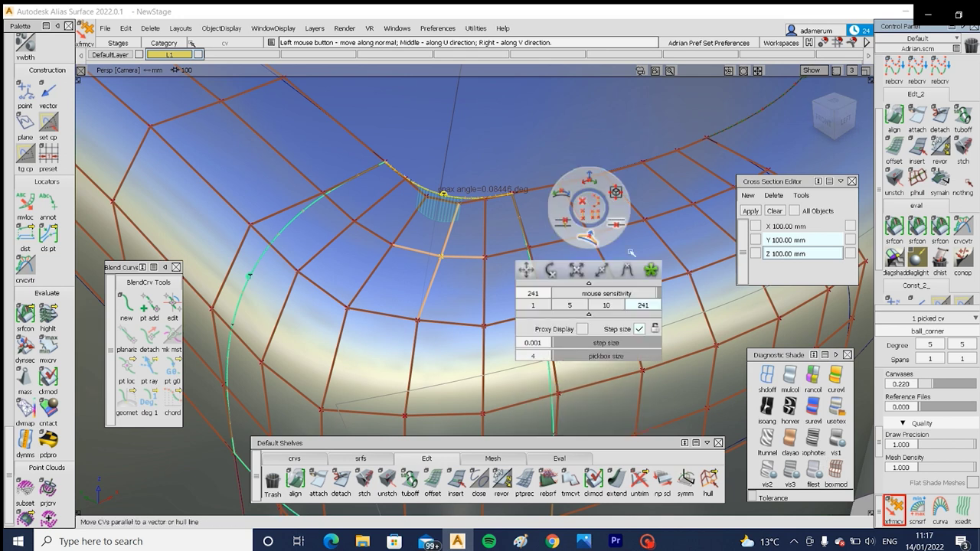
drag(657, 294, 690, 294)
key(space)
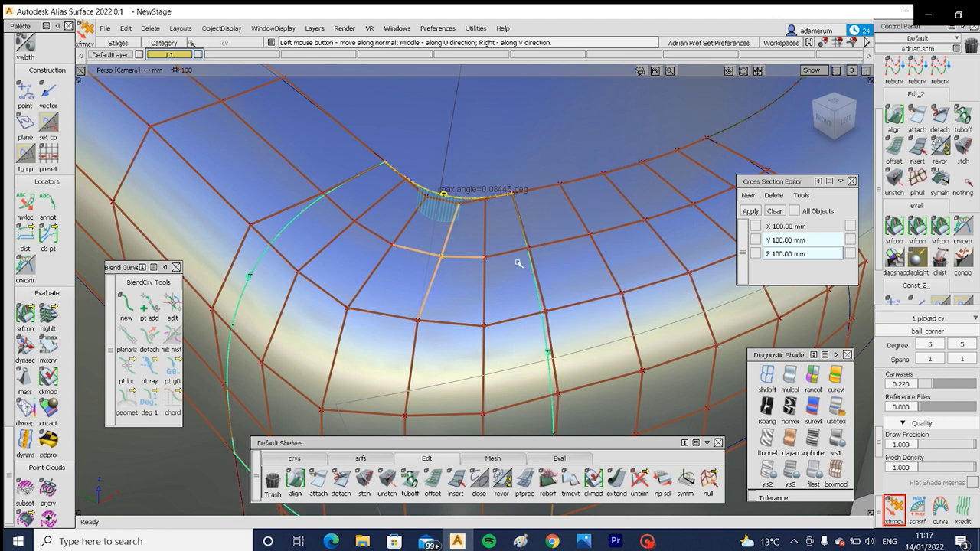
mouse_move(568, 262)
mouse_down()
mouse_move(556, 273)
mouse_move(572, 271)
mouse_up()
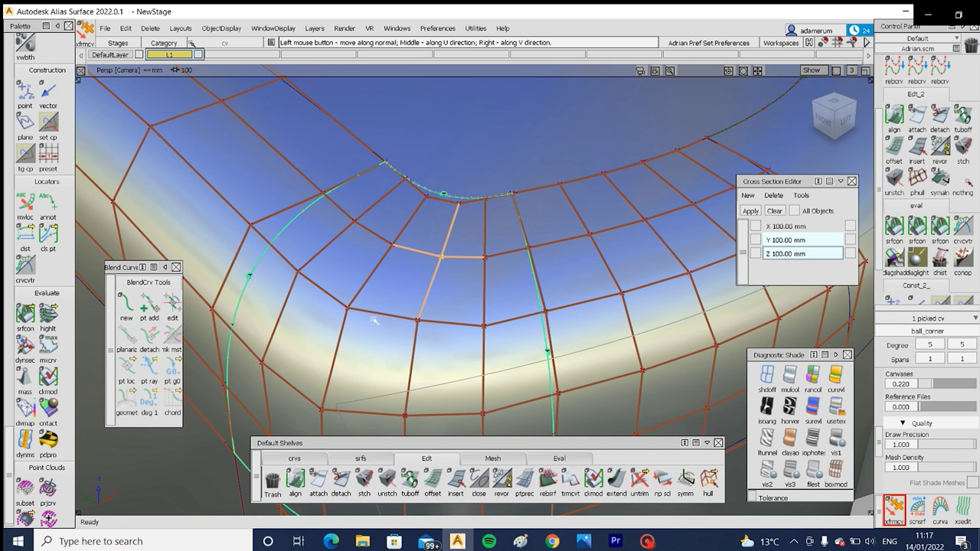
Step: Replace the tangent check on the ball corner's short edge against the top surface with a G2 curvature continuity check
alt+shift+middle_drag(545, 349, 538, 332)
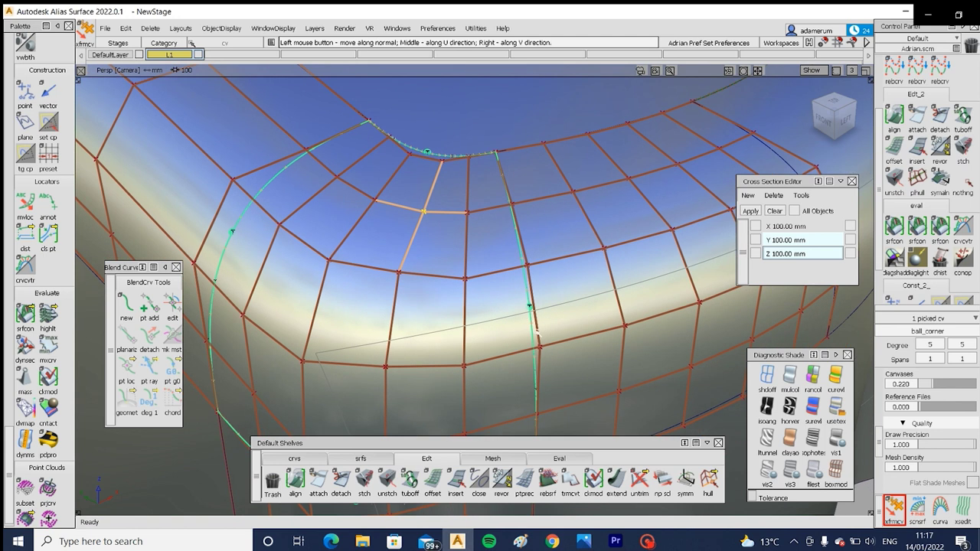
ctrl+shift+drag(537, 332, 537, 311)
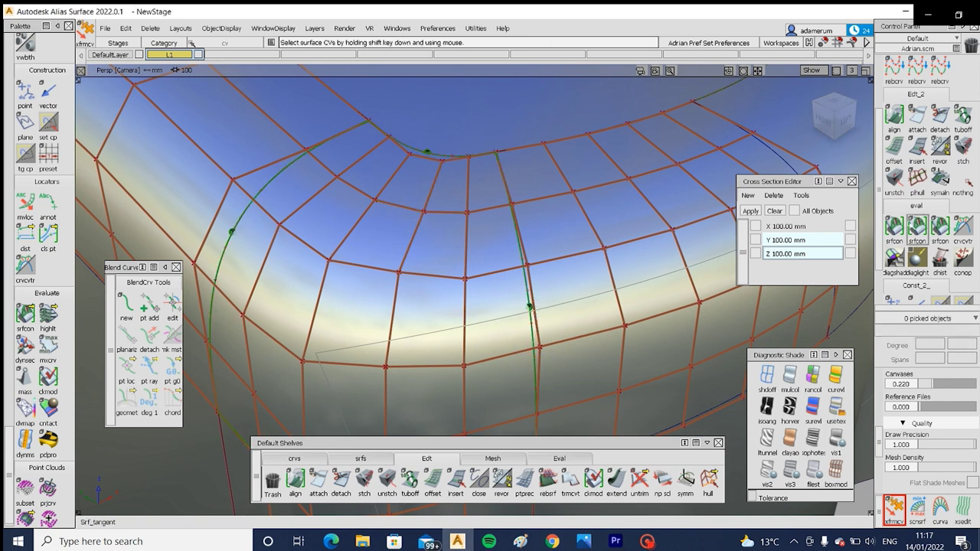
click(918, 228)
click(409, 148)
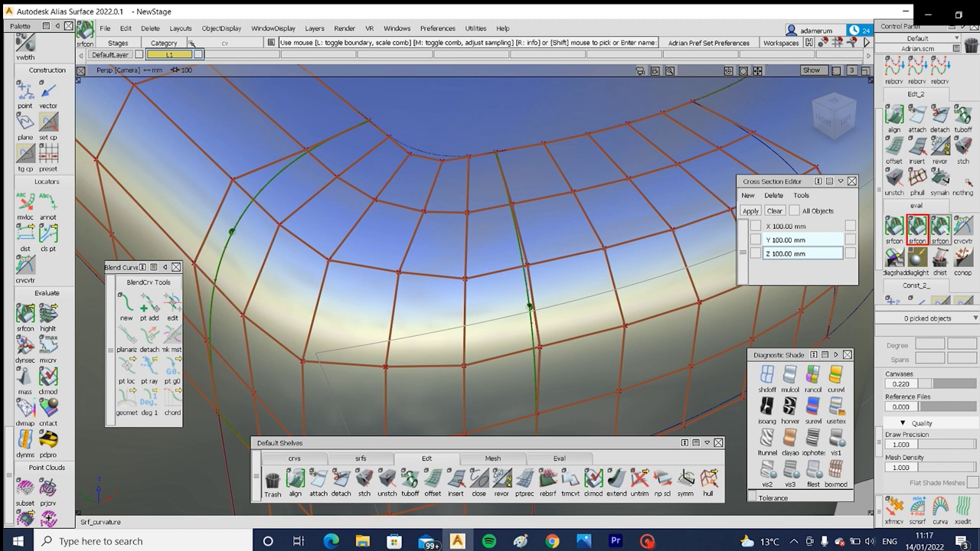
double_click(925, 232)
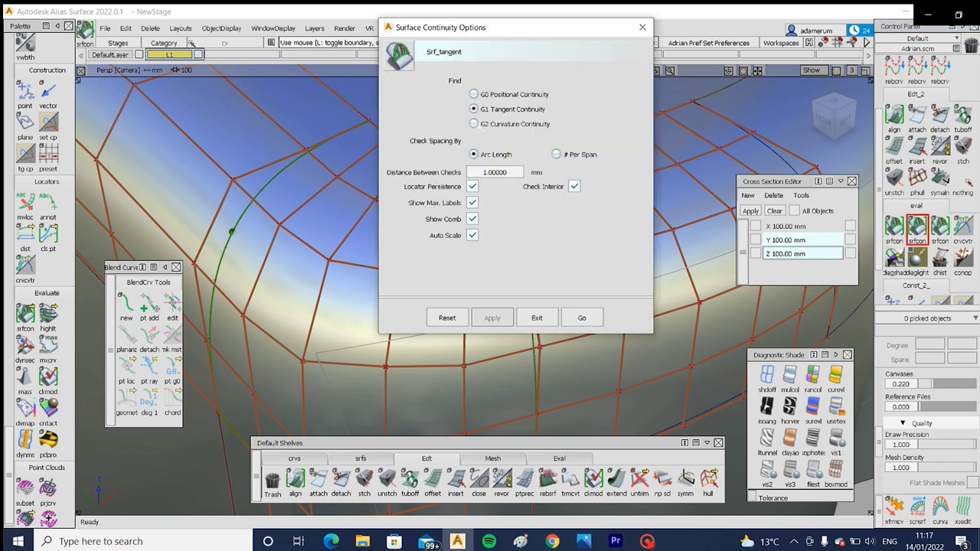
click(474, 123)
click(582, 318)
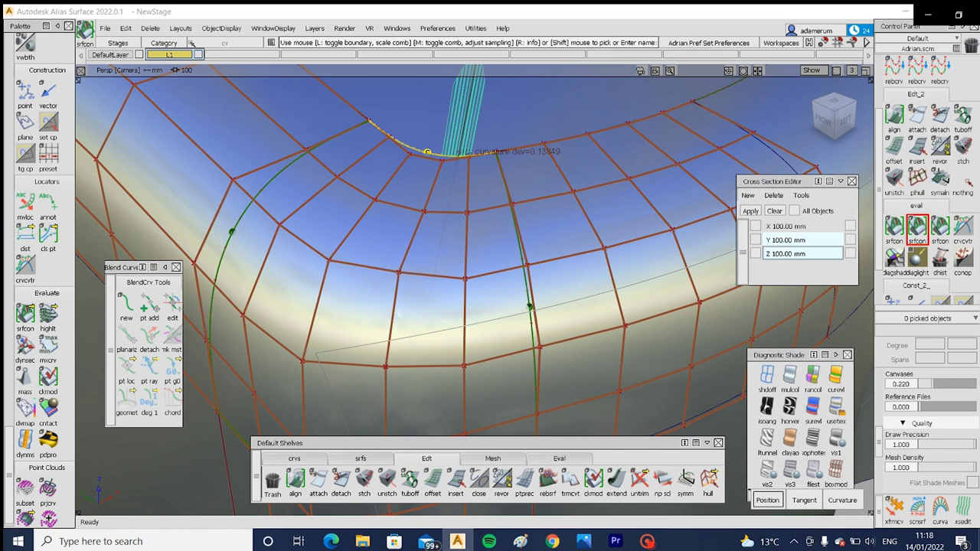
Step: Nudge the ball corner's third-row interior CV with Transform CV to bring the short edge into curvature continuity with the top surface
ctrl+shift+drag(399, 314, 433, 287)
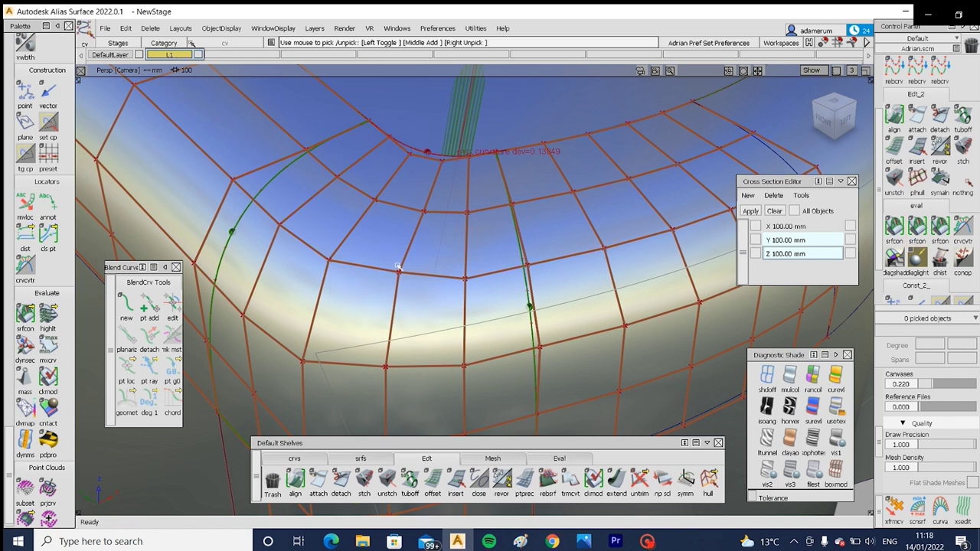
click(398, 272)
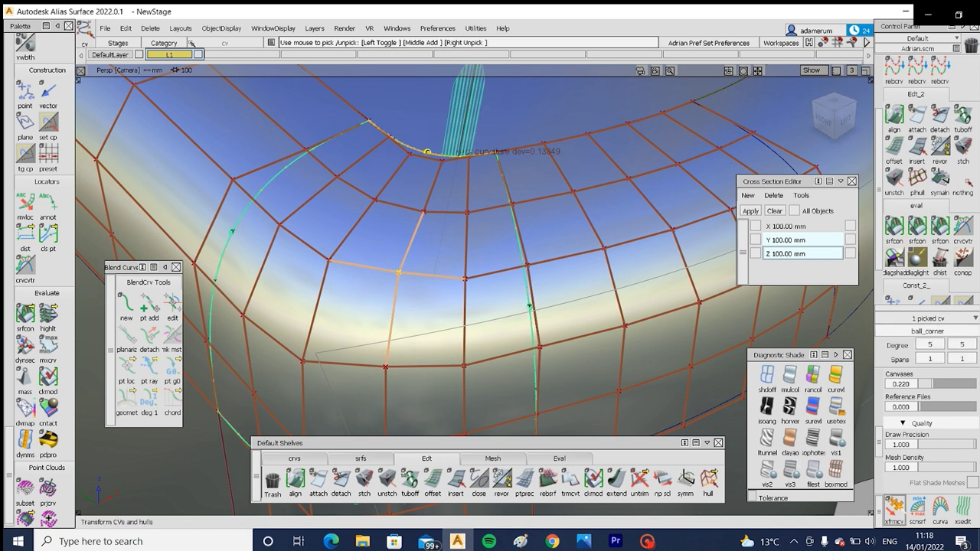
click(896, 512)
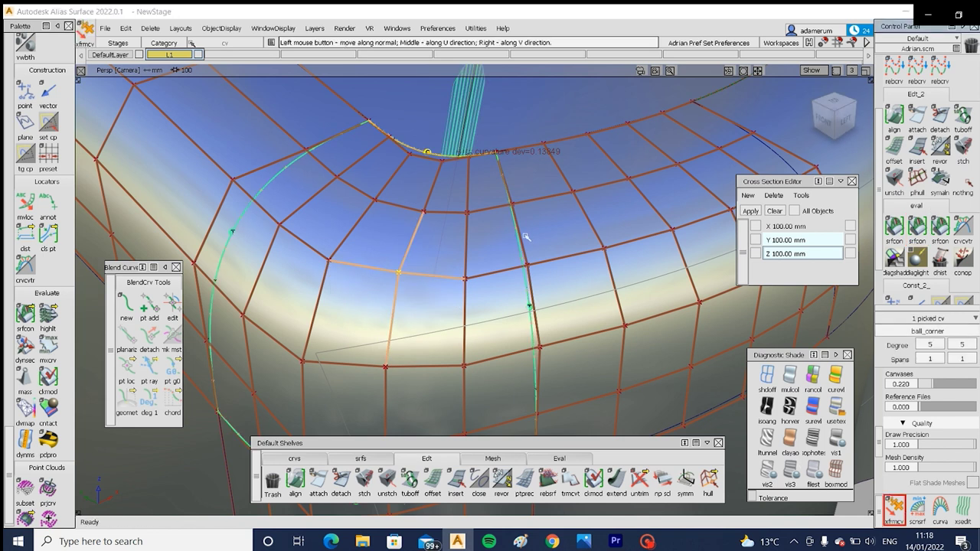
click(557, 233)
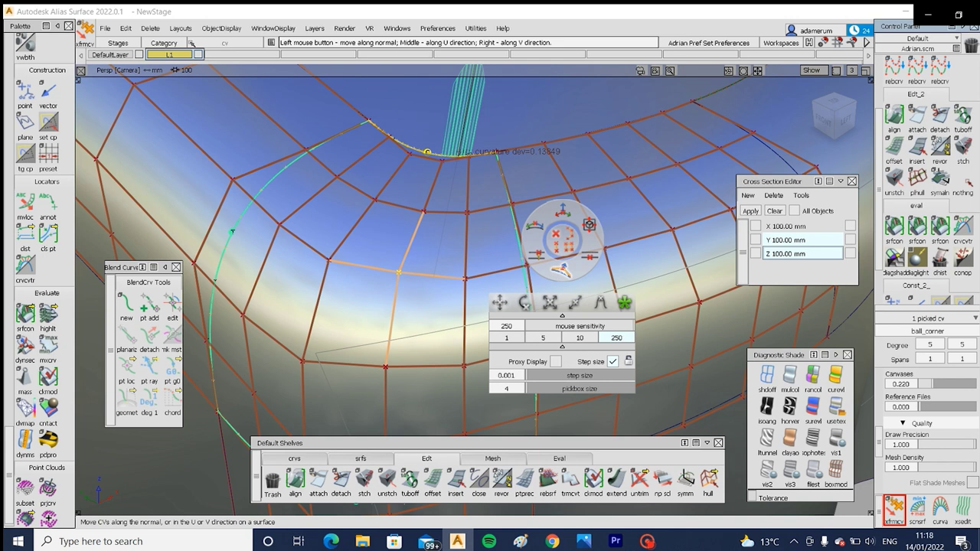
click(561, 271)
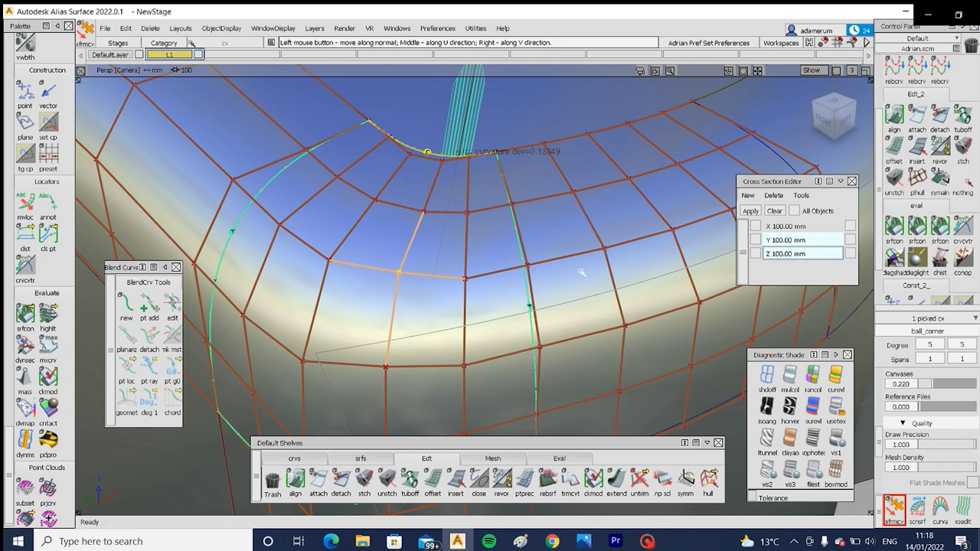
key(Up)
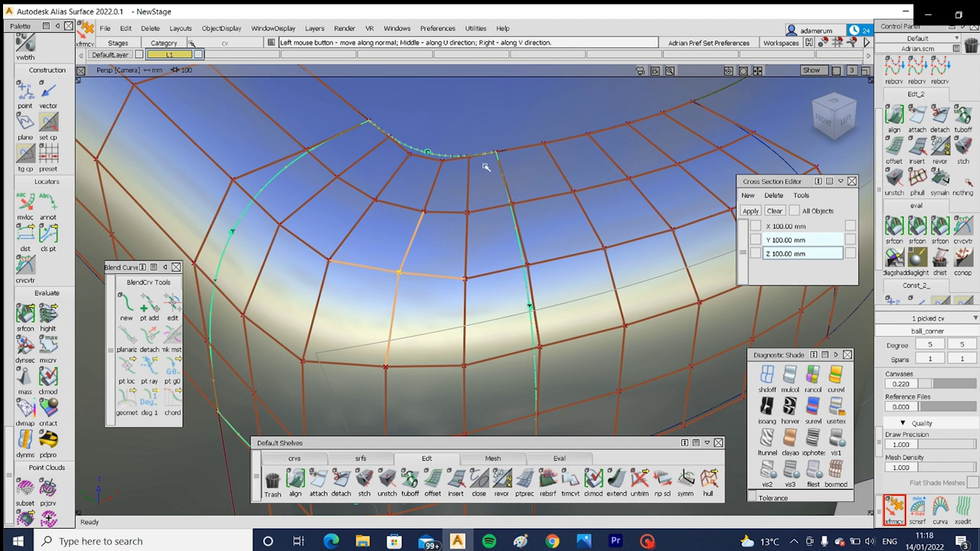
Step: Delete the two top-edge fillet surfaces between the ball corner and the neighbouring side fillet
alt+shift+right_drag(498, 178, 492, 245)
alt+shift+middle_drag(491, 246, 499, 274)
scroll(482, 212, up, 5)
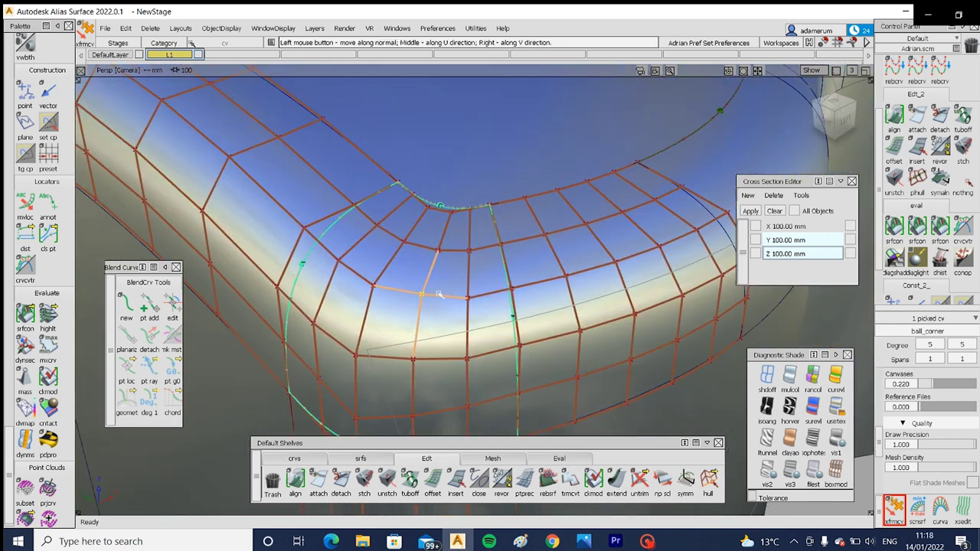
alt+shift+drag(374, 300, 417, 296)
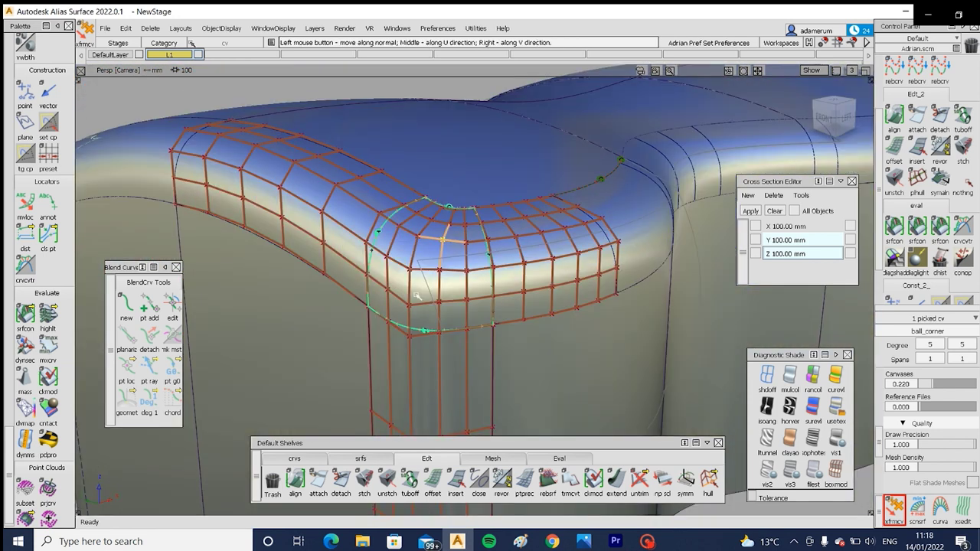
alt+shift+drag(420, 295, 487, 233)
shift+click(594, 223)
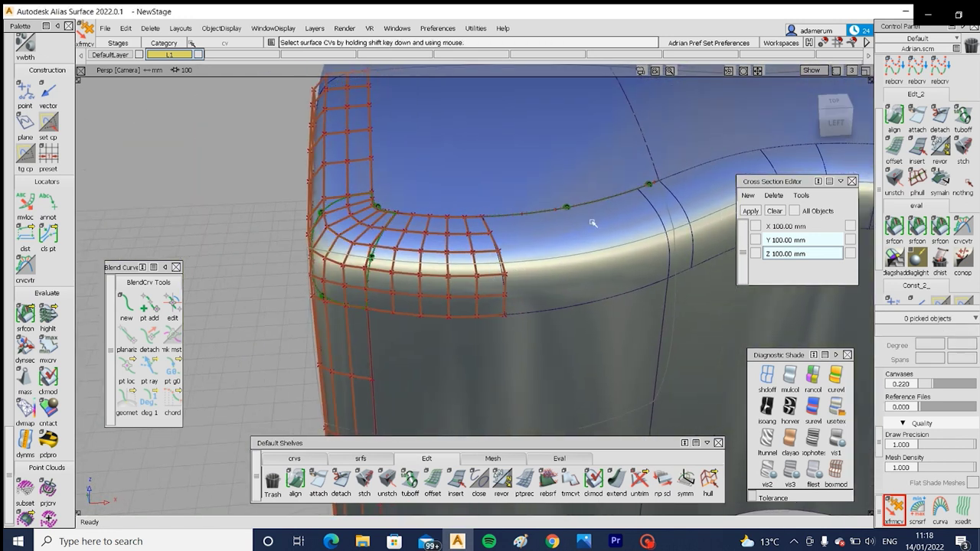
ctrl+shift+drag(620, 217, 578, 250)
click(573, 250)
click(458, 259)
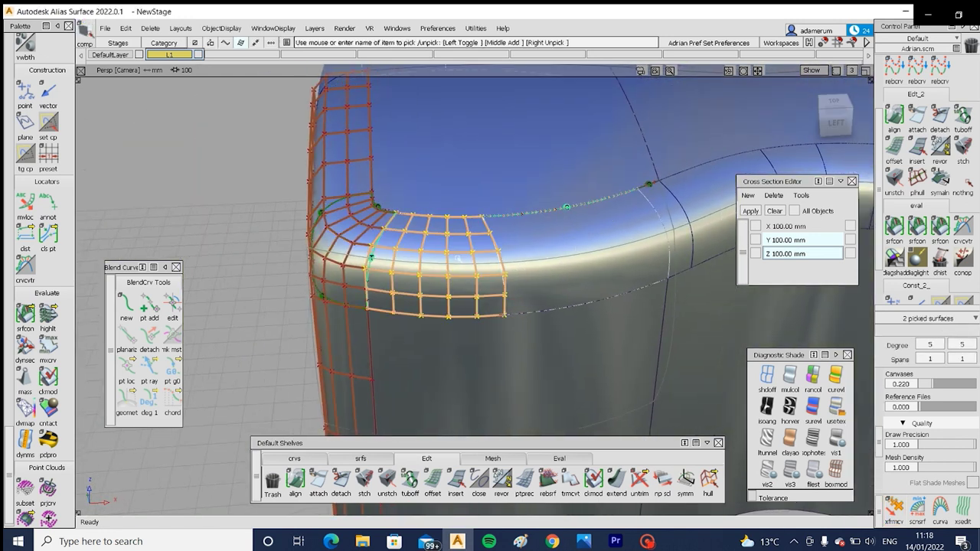
key(Delete)
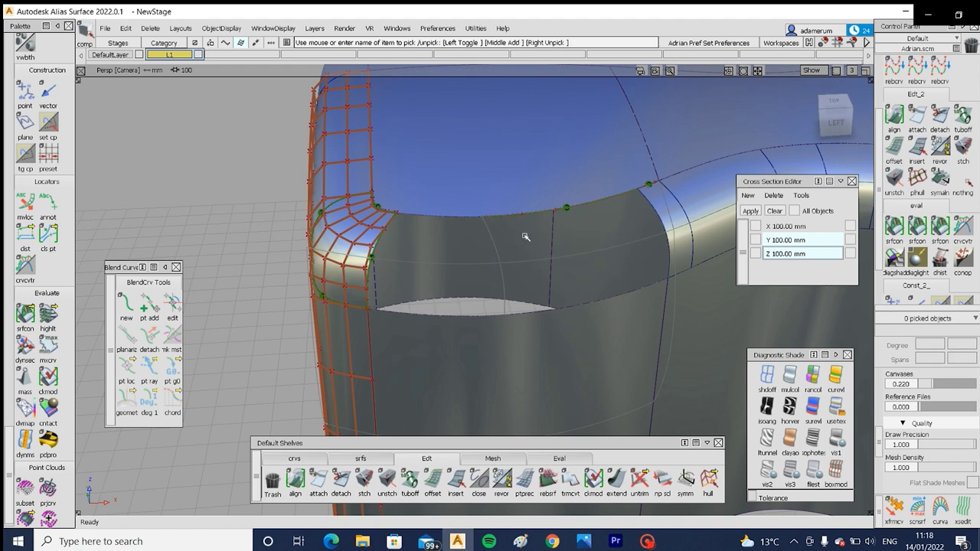
Step: Start a Profile Blend and accept the top surface's edge segments as side 1 and the wall's upper edge as side 2
alt+shift+drag(513, 271, 491, 296)
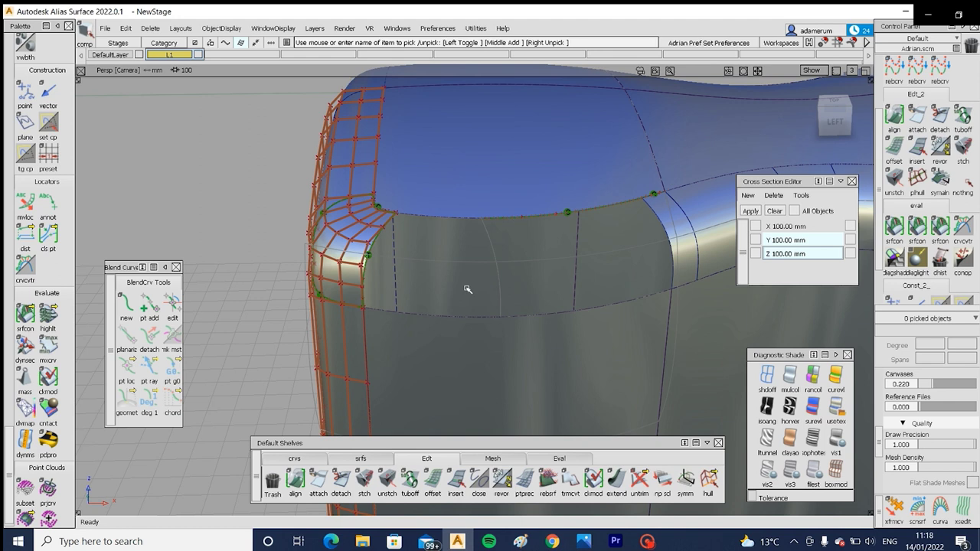
alt+shift+drag(497, 212, 473, 280)
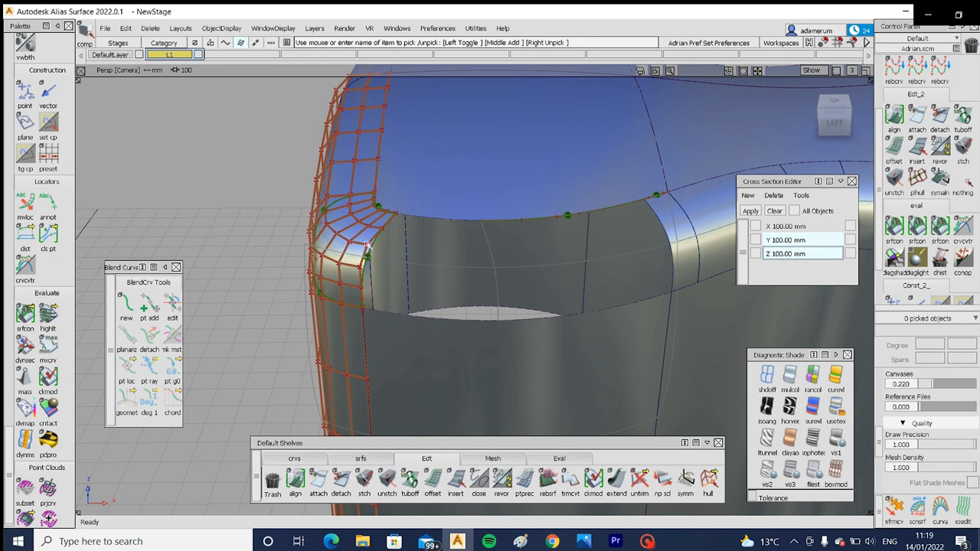
click(359, 458)
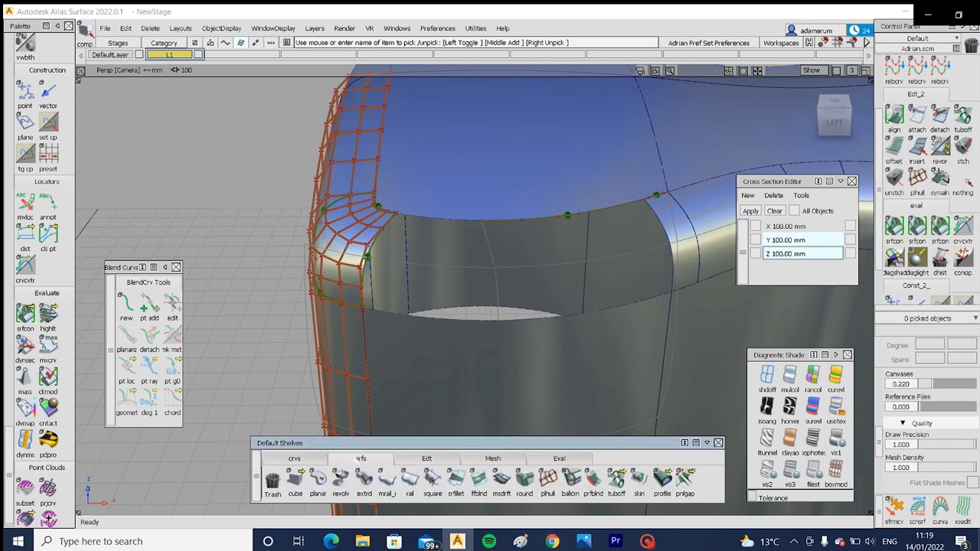
click(594, 480)
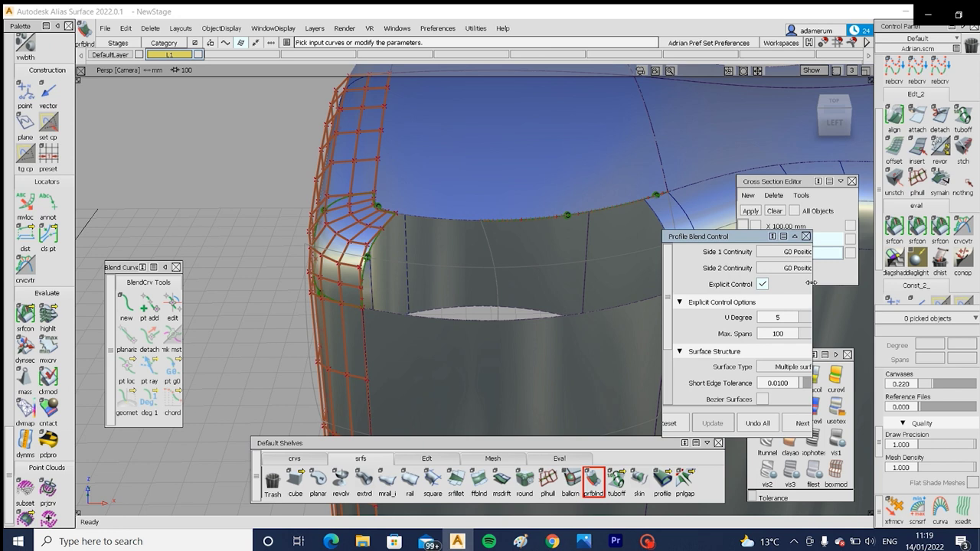
drag(810, 283, 857, 288)
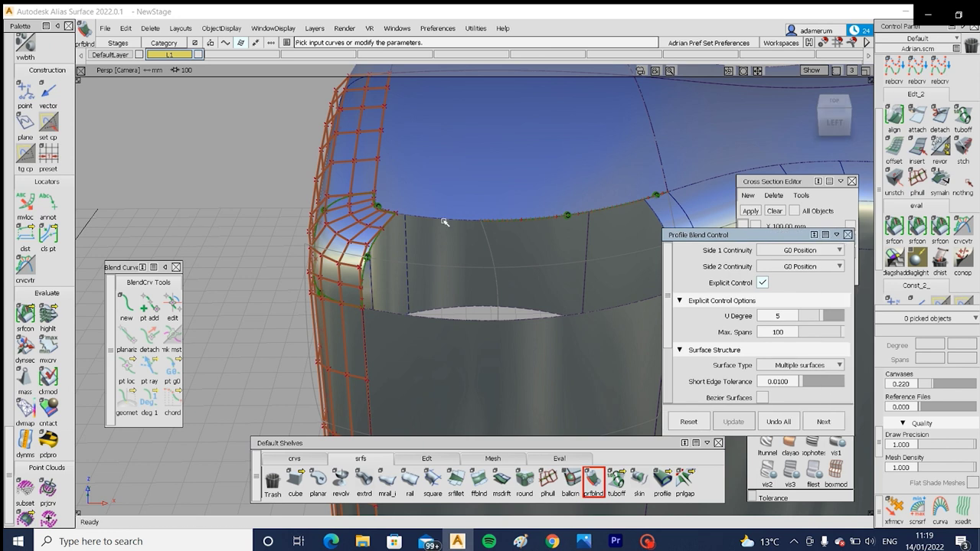
alt+shift+middle_drag(482, 228, 425, 228)
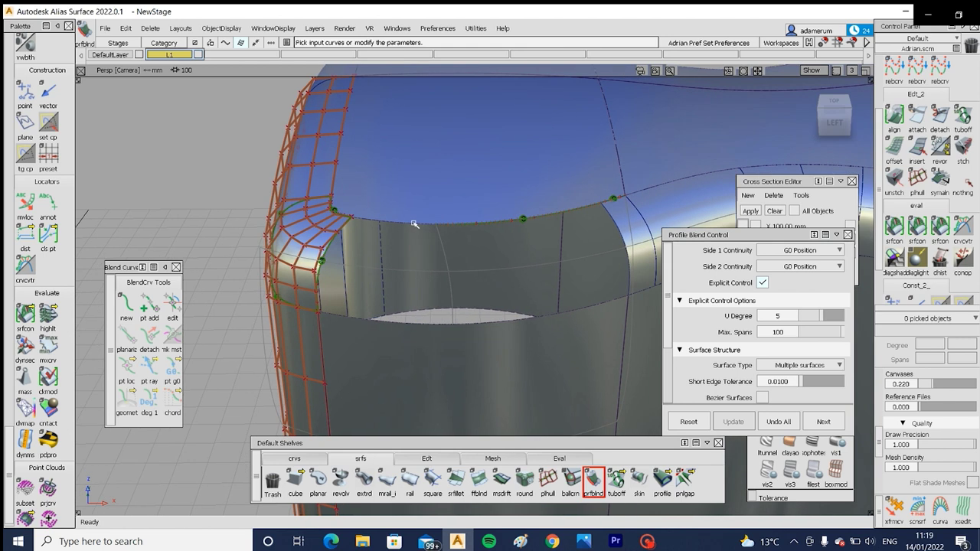
click(413, 223)
click(469, 225)
click(473, 323)
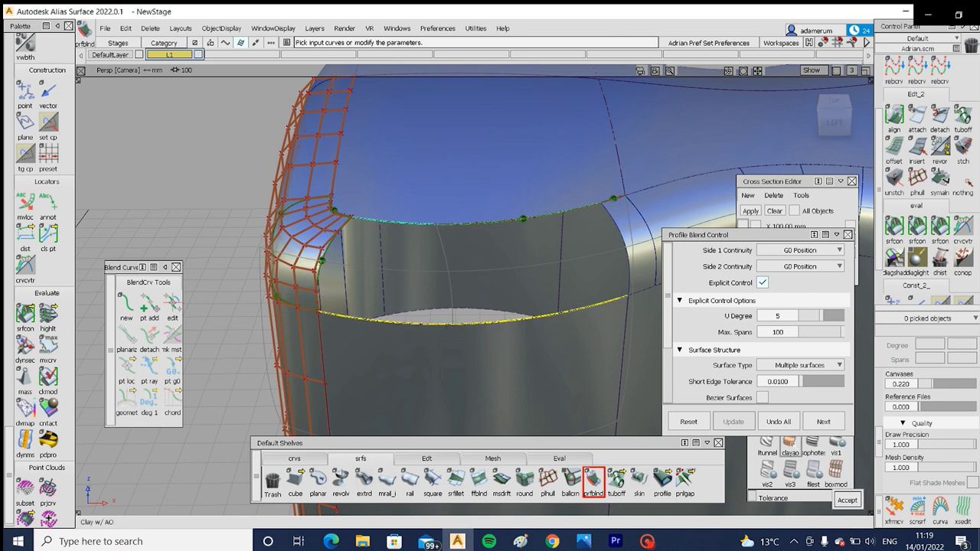
click(848, 501)
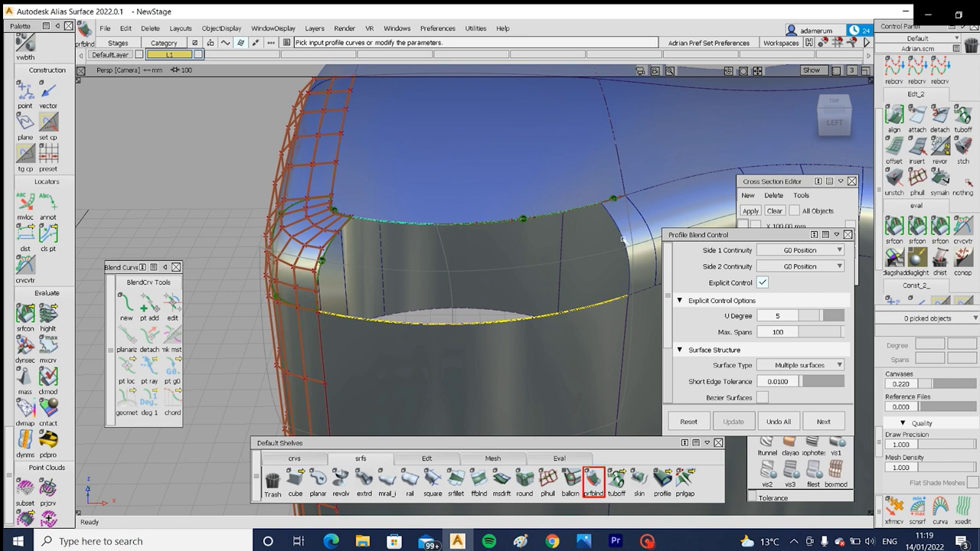
Step: Build the G0 profile blend across the gap, using the neighbouring fillet's end edge and the ball corner's side edge as profiles
click(623, 242)
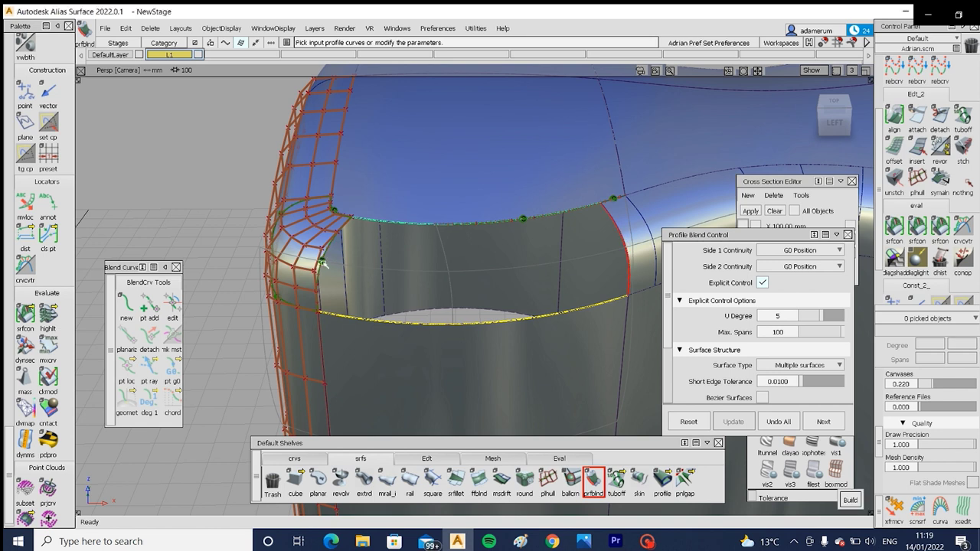
alt+shift+right_drag(324, 263, 368, 289)
alt+shift+drag(367, 289, 348, 286)
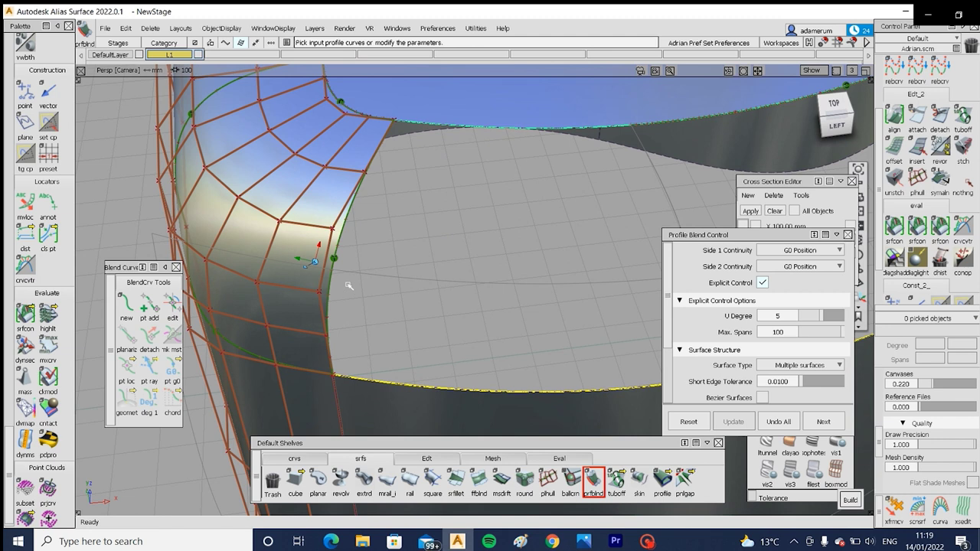
alt+shift+drag(427, 280, 608, 401)
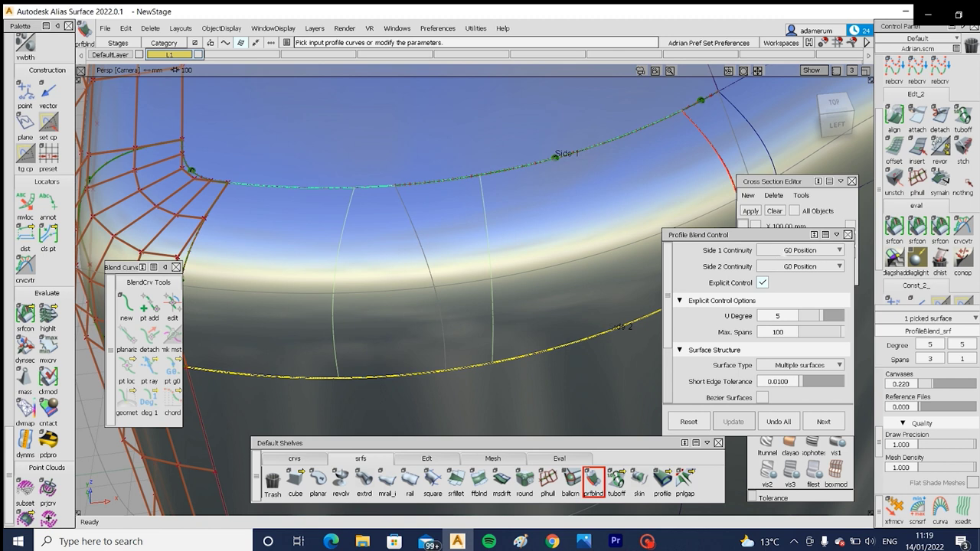
Step: Set the profile blend's side 1 and side 2 continuity to G2 Curvature and update the surface
click(801, 250)
click(796, 294)
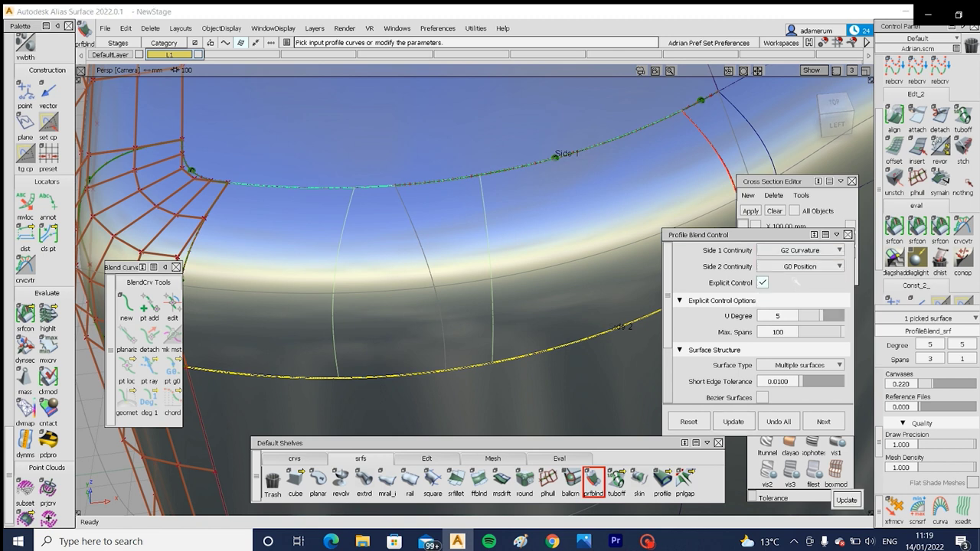
click(800, 266)
click(796, 310)
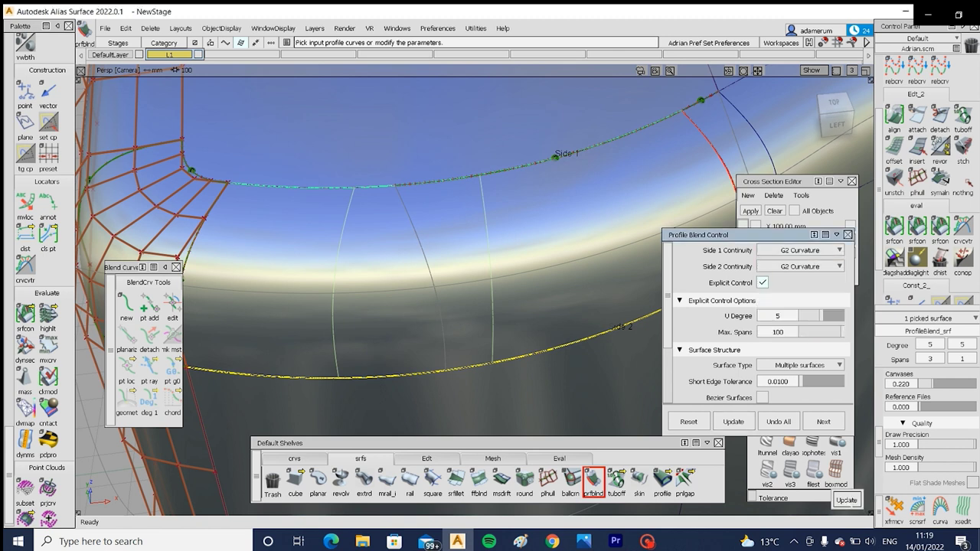
click(846, 500)
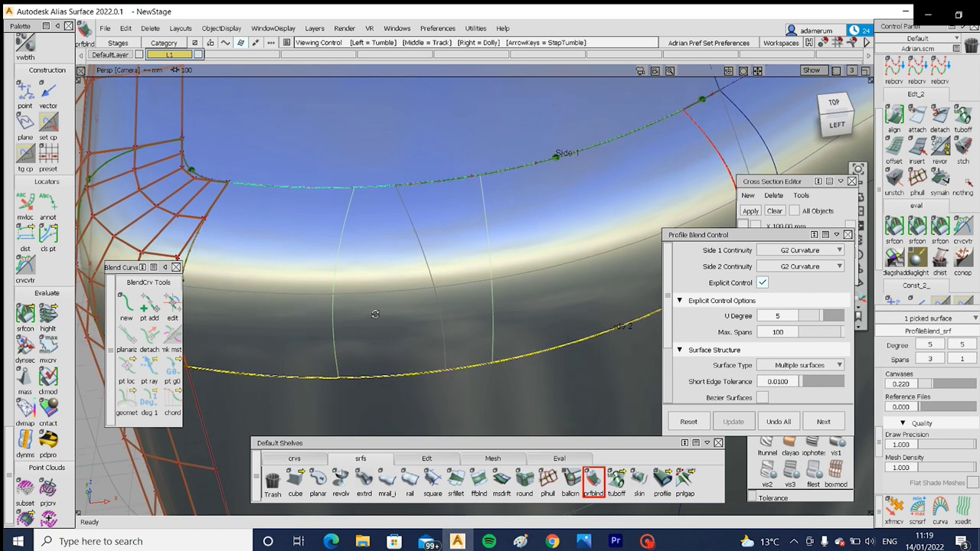
Step: Turn on Continuity Check for the profile blend, update it, and inspect both long edges
alt+shift+drag(387, 290, 444, 302)
scroll(732, 328, down, 3)
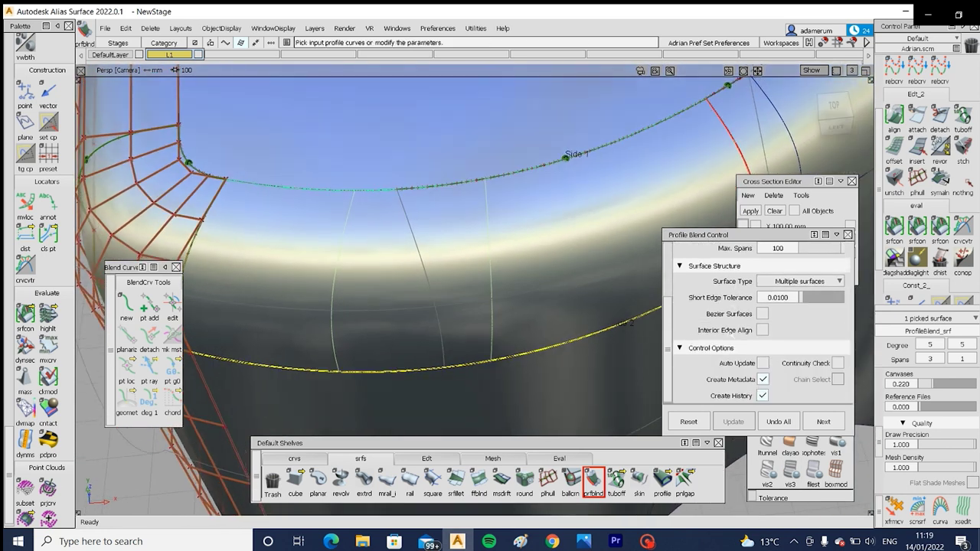
click(837, 363)
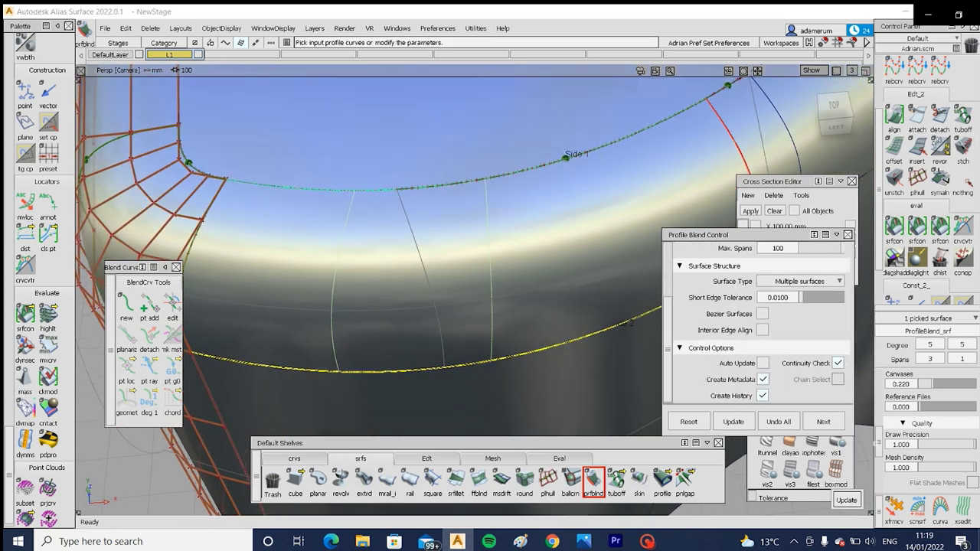
click(847, 498)
alt+shift+drag(526, 325, 479, 346)
alt+shift+middle_drag(256, 243, 324, 244)
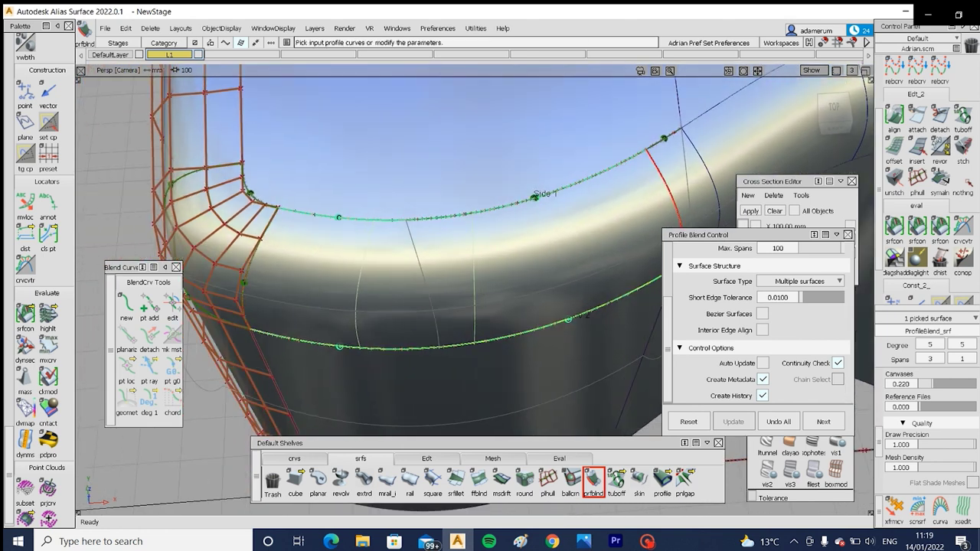
alt+shift+drag(436, 295, 213, 264)
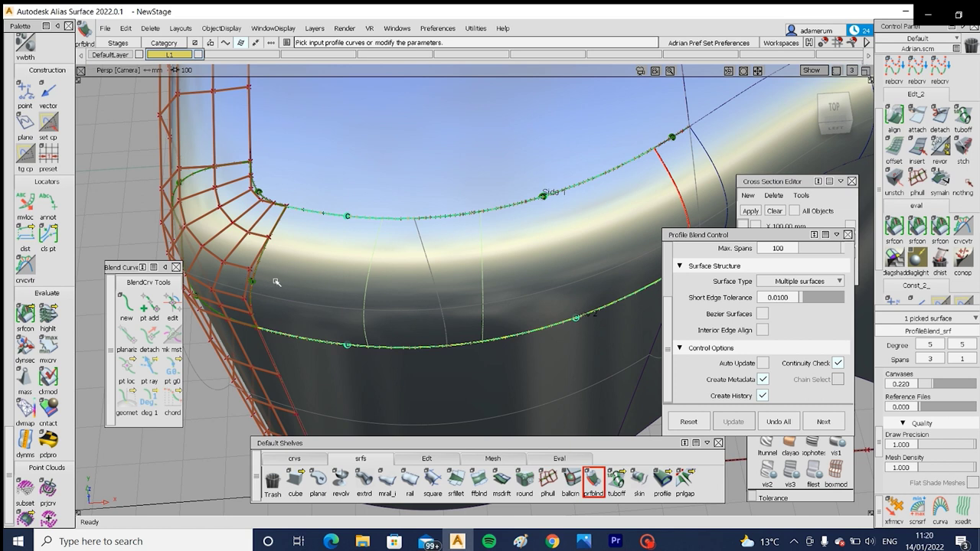
Step: Deselect the profile blend surface and delete all locators from the model
click(263, 297)
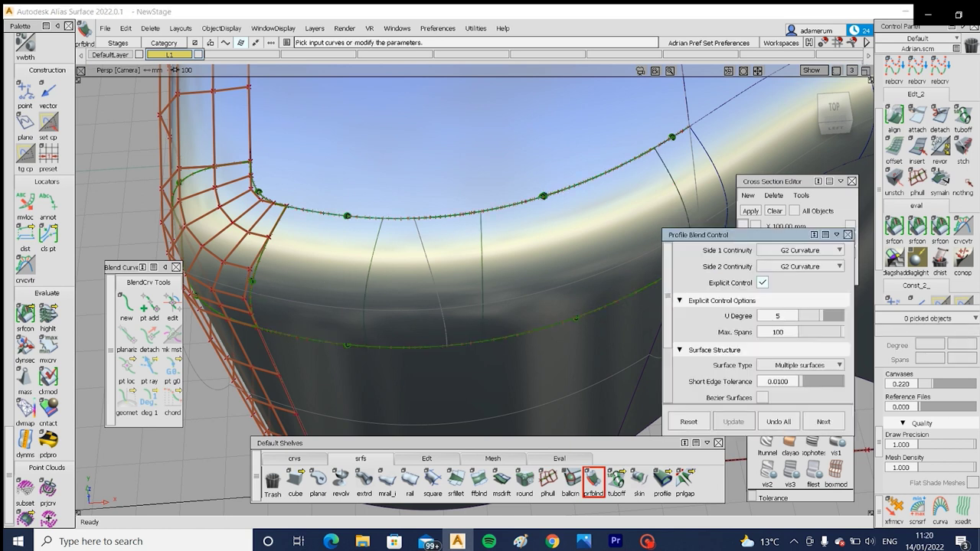
click(150, 28)
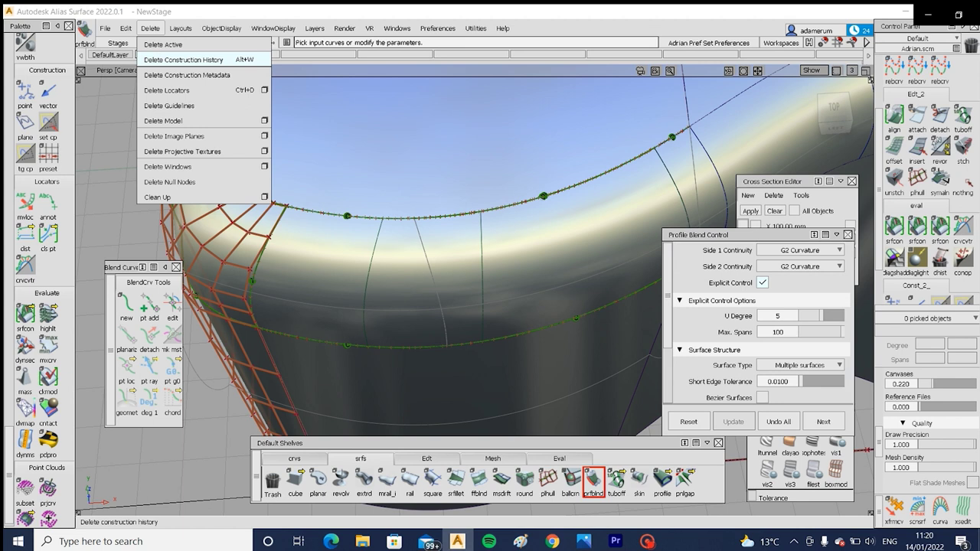
click(166, 90)
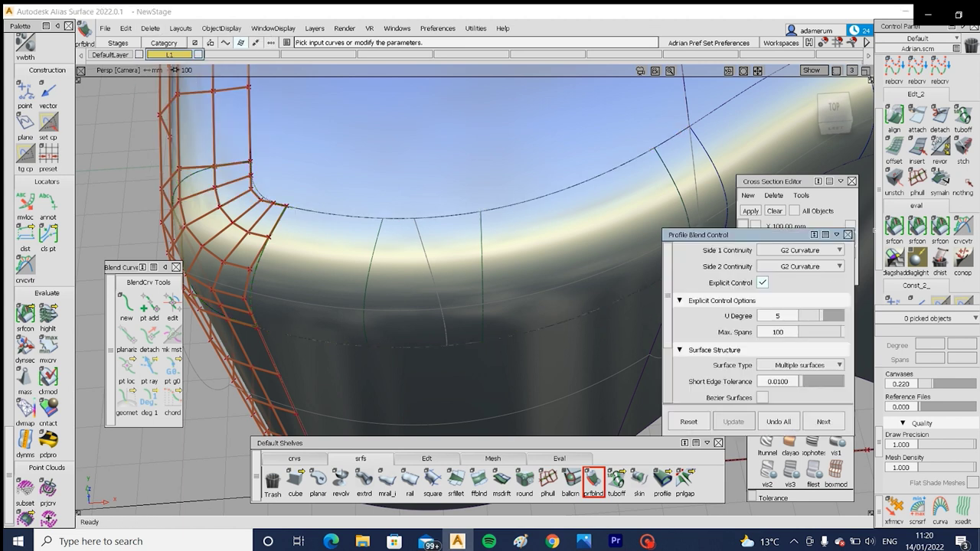
Step: Check surface continuity along the profile blend's edges with the ball corner and the neighbouring side fillet
click(917, 228)
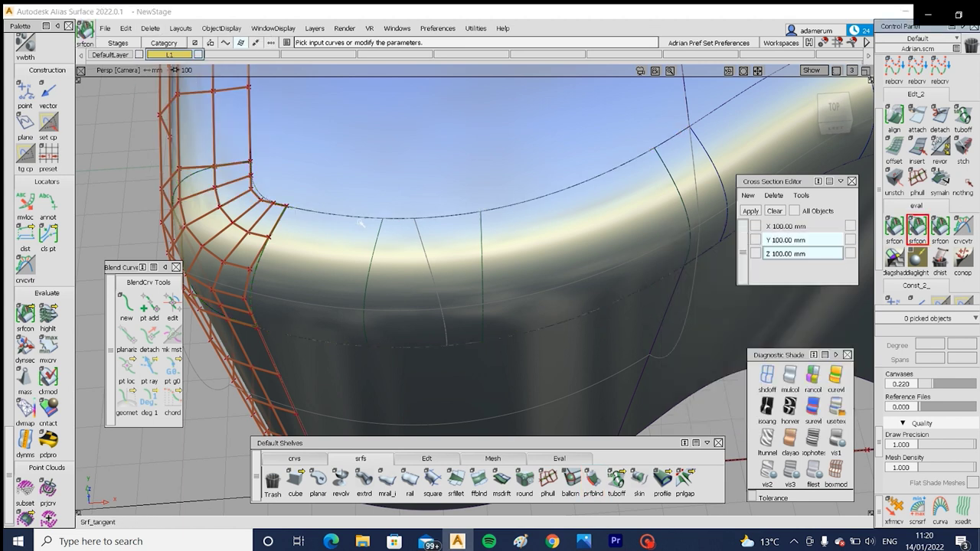
click(260, 263)
alt+shift+drag(422, 326, 521, 232)
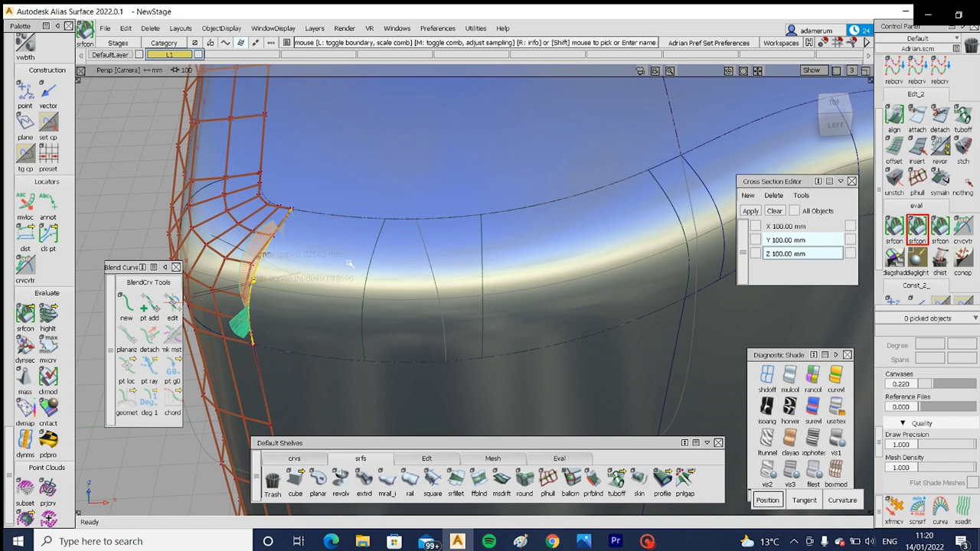
alt+shift+drag(349, 263, 529, 301)
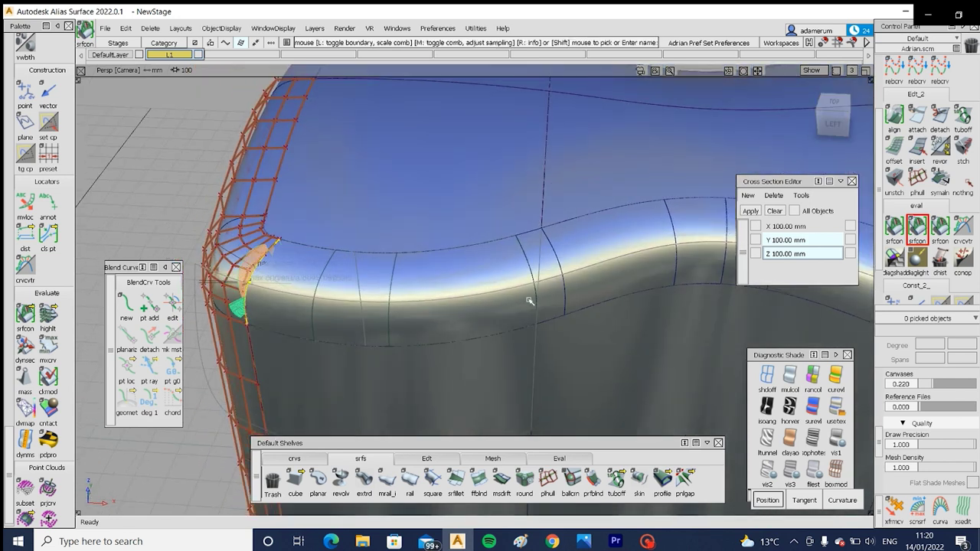
click(534, 281)
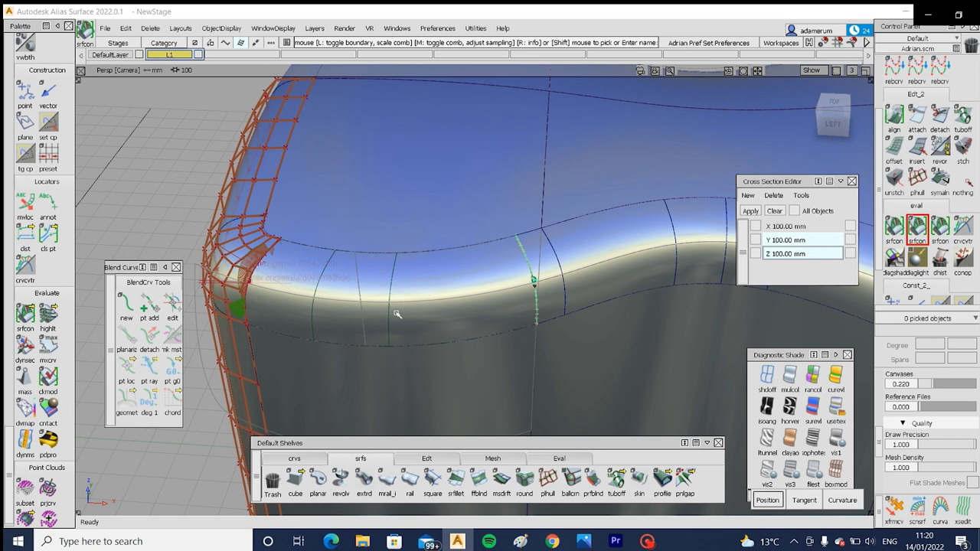
alt+shift+drag(319, 307, 393, 297)
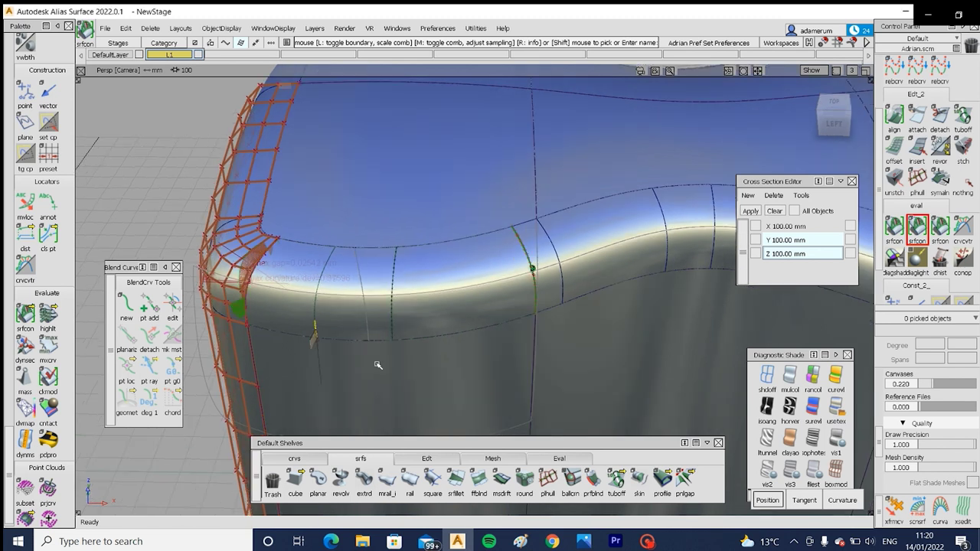
alt+shift+drag(383, 339, 454, 278)
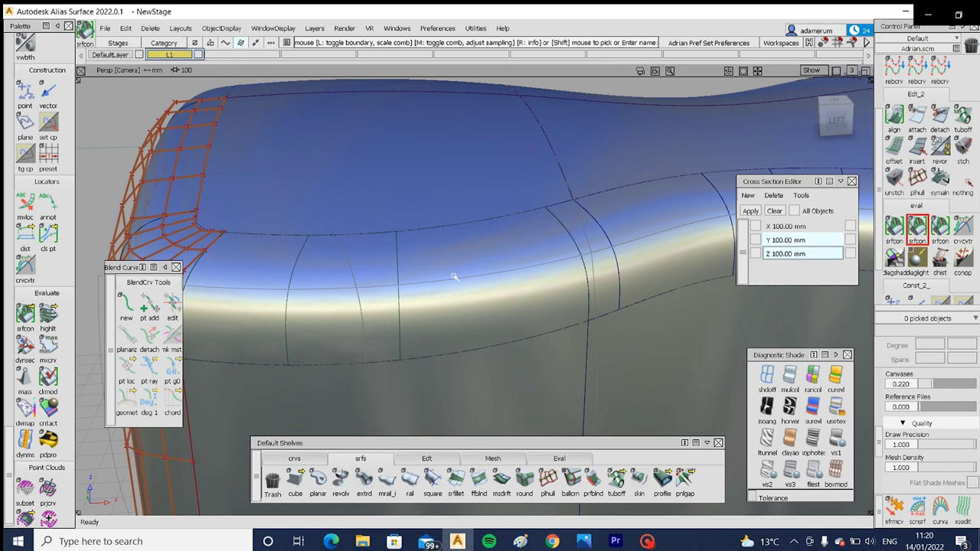
Step: Reopen the profile blend for editing, limit its Max. Spans to 1, and update it
ctrl+shift+drag(441, 316, 389, 344)
click(399, 337)
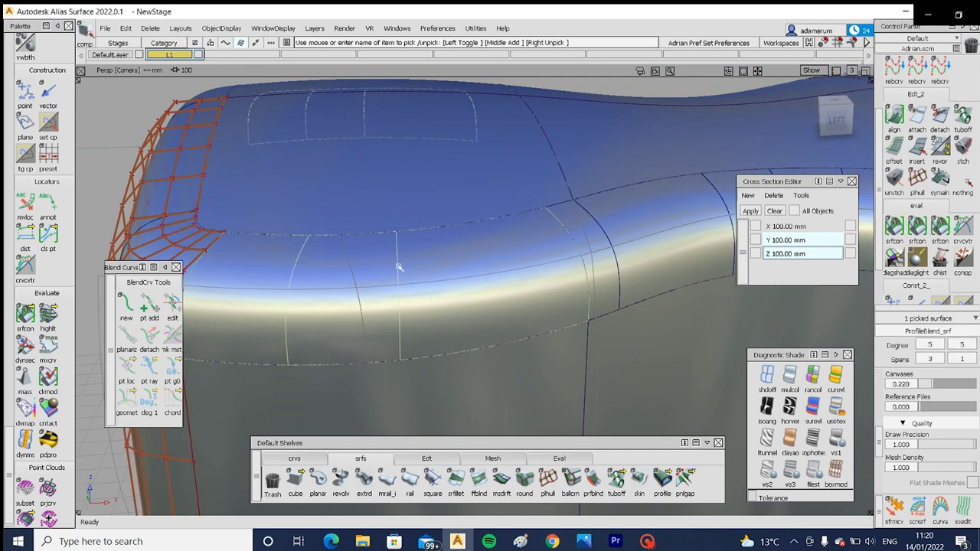
click(366, 316)
ctrl+shift+drag(480, 295, 432, 296)
click(451, 299)
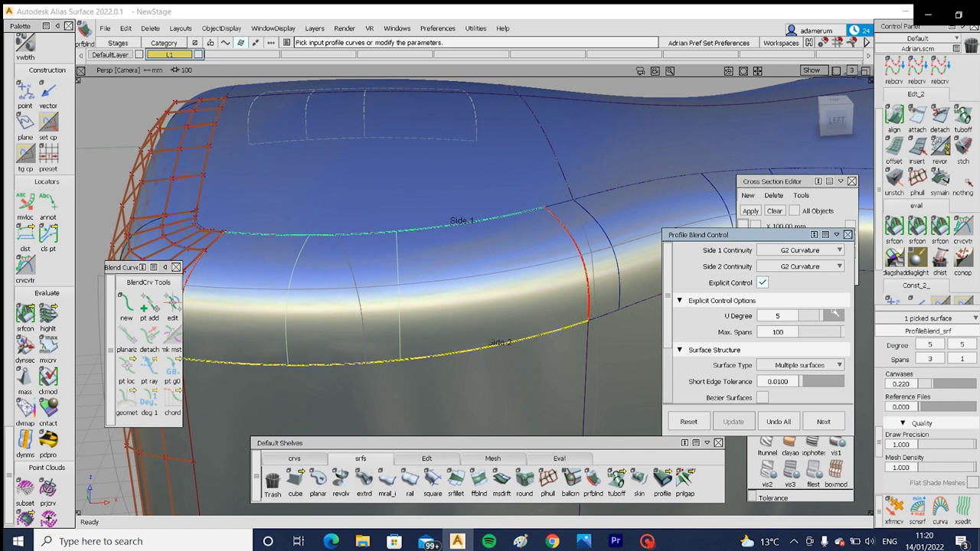
drag(830, 334, 586, 325)
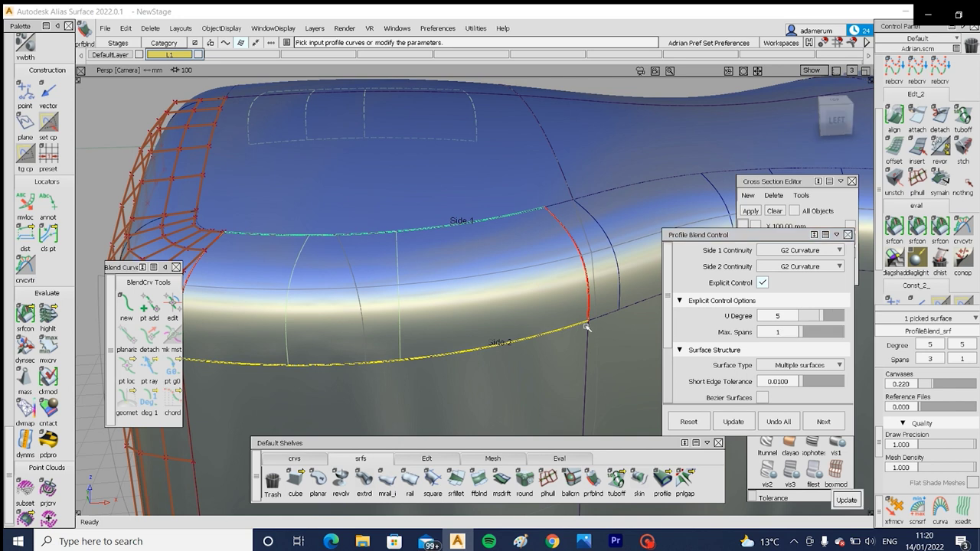
click(846, 500)
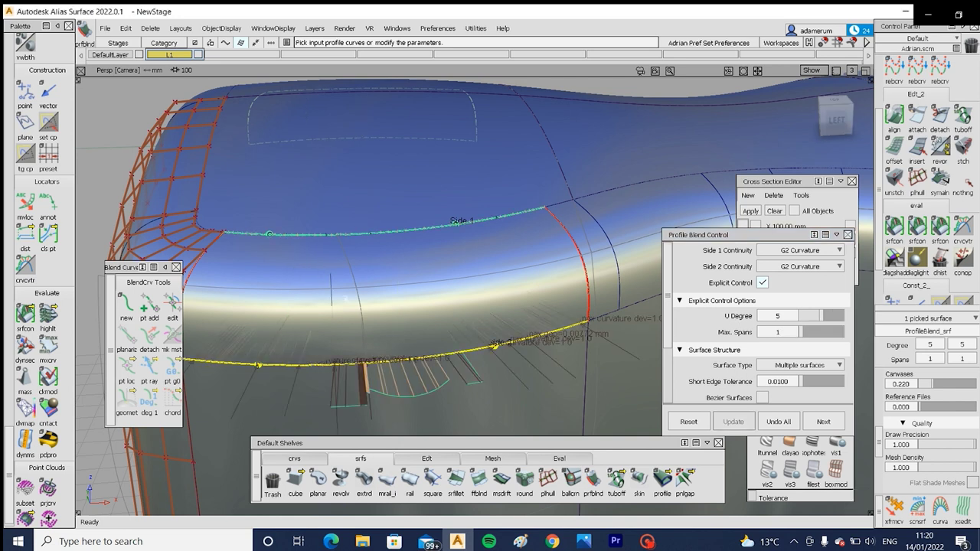
Step: Turn on Bezier Surfaces for the profile blend, update it, and inspect the rebuilt surfaces
scroll(718, 366, down, 1)
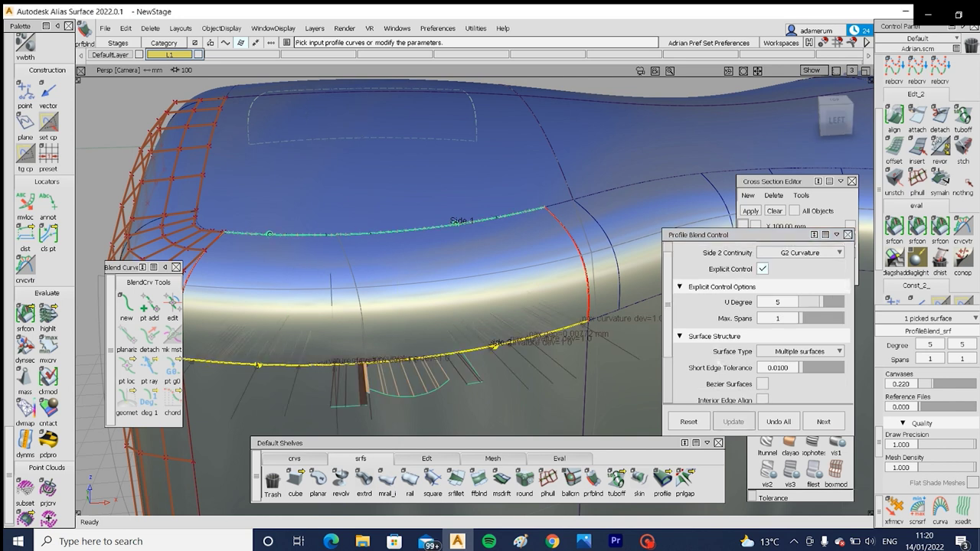
click(763, 384)
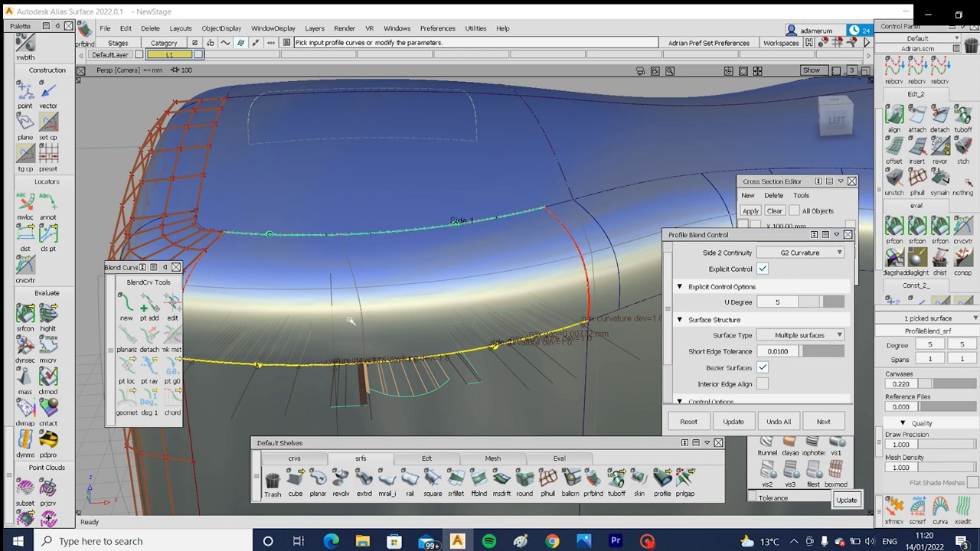
key(Return)
alt+shift+drag(385, 339, 325, 207)
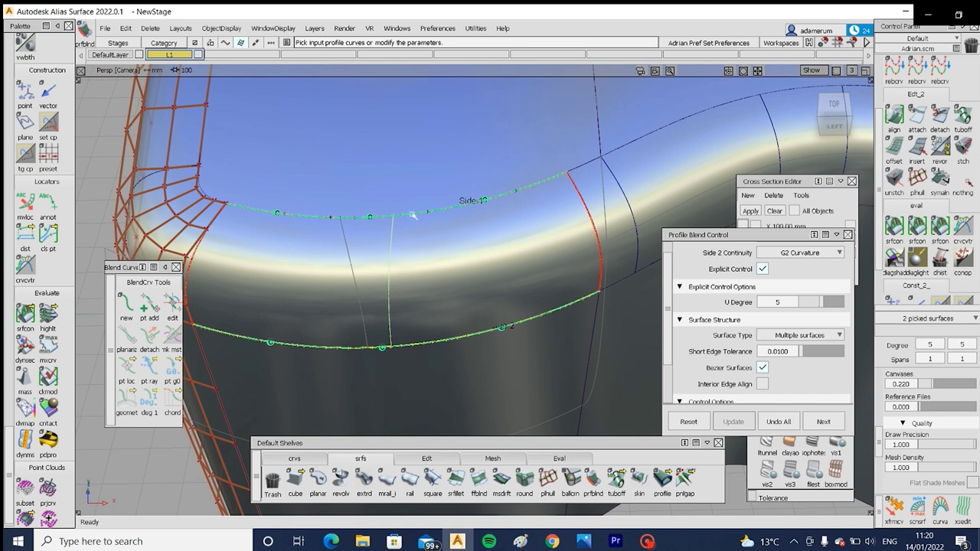
alt+shift+drag(416, 243, 298, 277)
Step: Check surface continuity at the blend's two end edges, against the neighbouring fillet and the ball corner
click(918, 227)
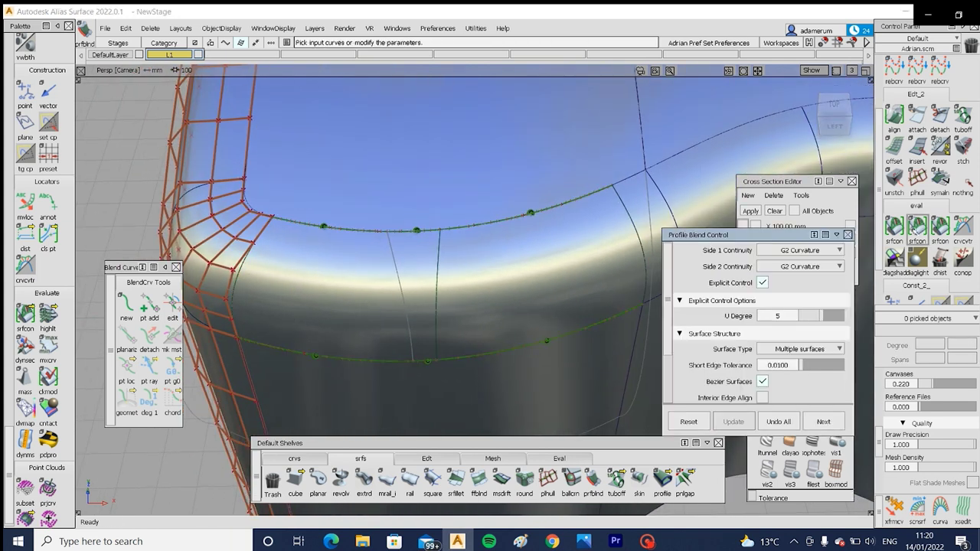
click(634, 223)
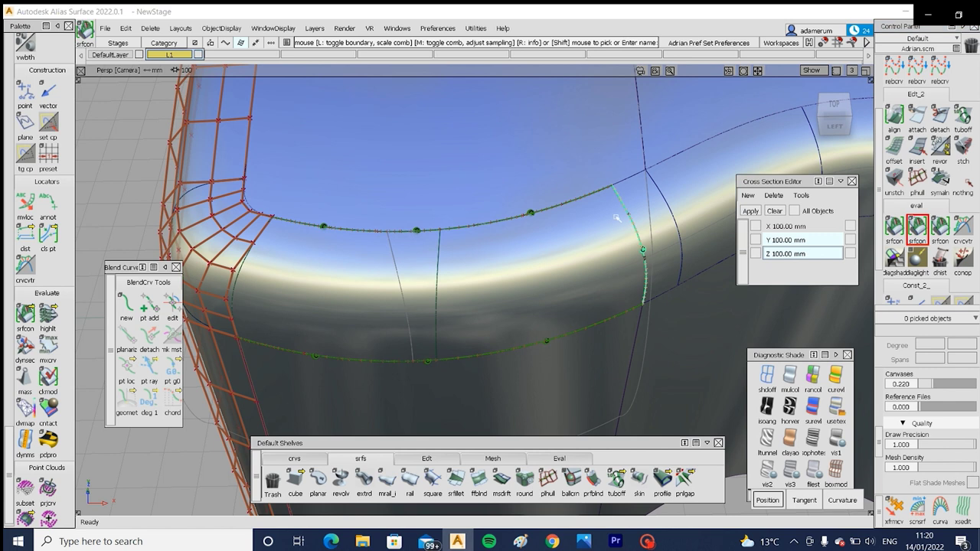
click(240, 270)
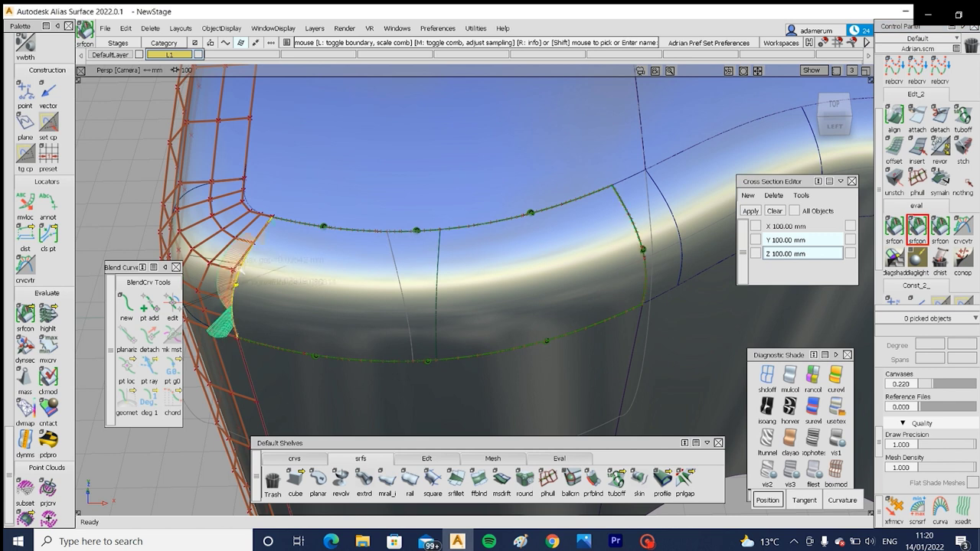
mouse_move(246, 304)
alt+shift+mouse_down()
mouse_move(287, 226)
mouse_move(282, 330)
mouse_move(282, 307)
alt+shift+mouse_up()
Step: Align the ball corner's side edge to the profile blend with G1 continuity, accepting the history removal, and close the Align options
double_click(895, 117)
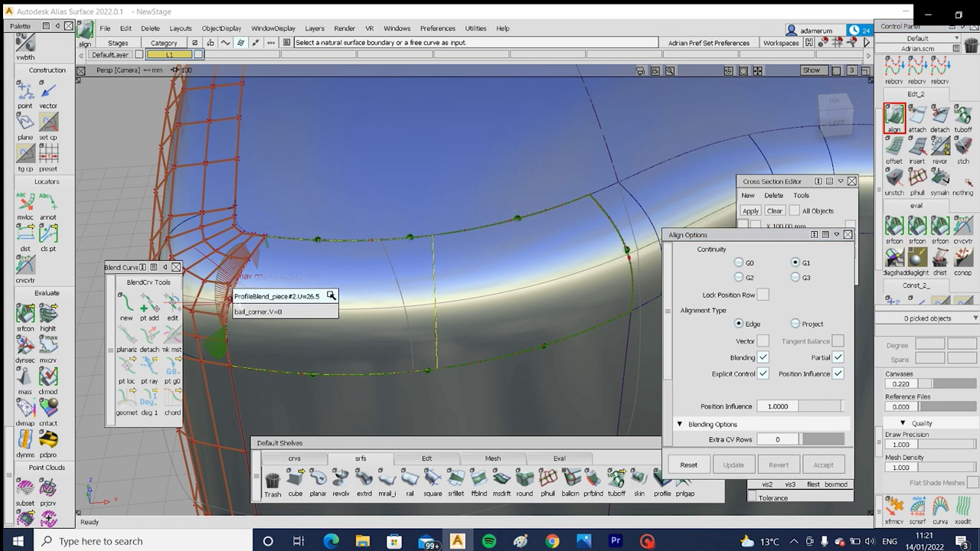
click(236, 306)
click(415, 319)
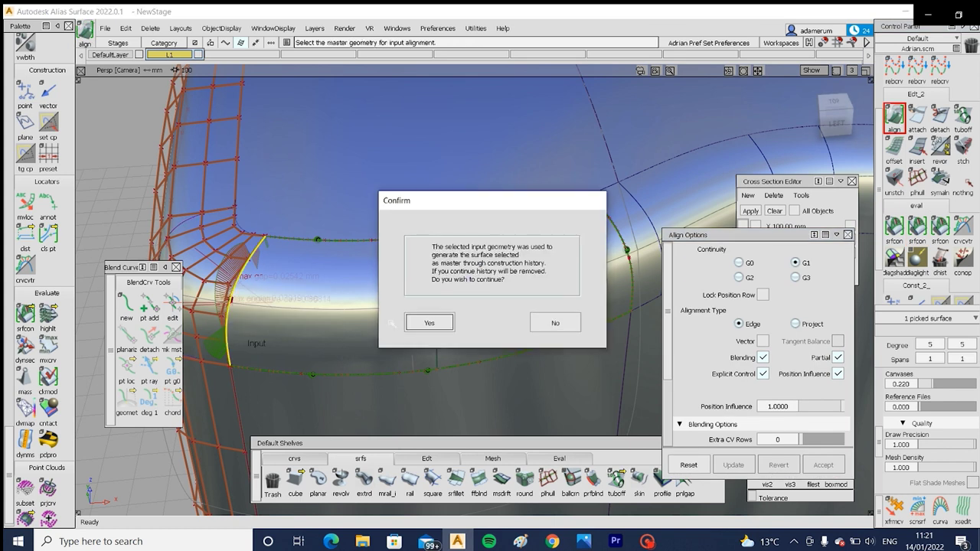
click(414, 319)
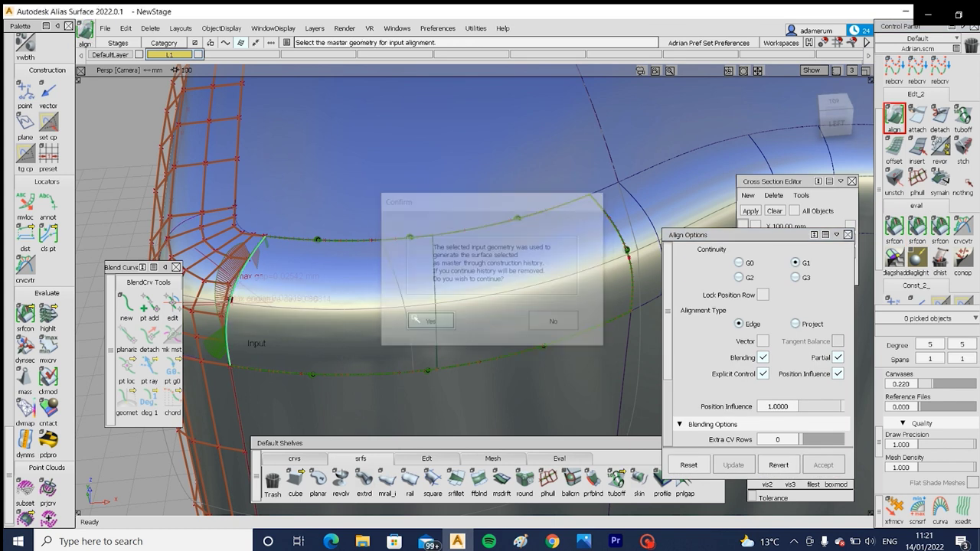
click(266, 234)
click(230, 363)
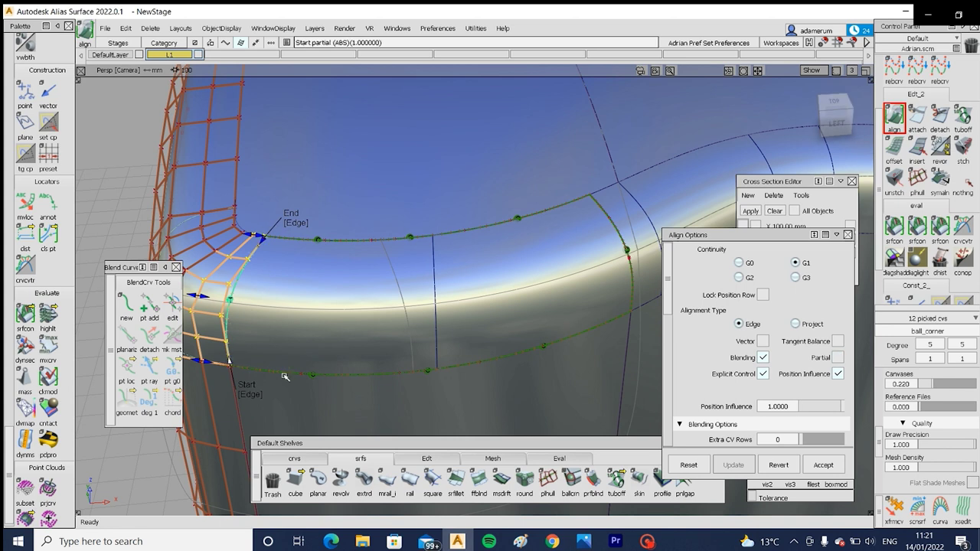
ctrl+shift+drag(293, 371, 302, 330)
alt+shift+right_drag(302, 330, 295, 414)
alt+shift+middle_drag(295, 414, 348, 350)
alt+shift+drag(347, 350, 372, 321)
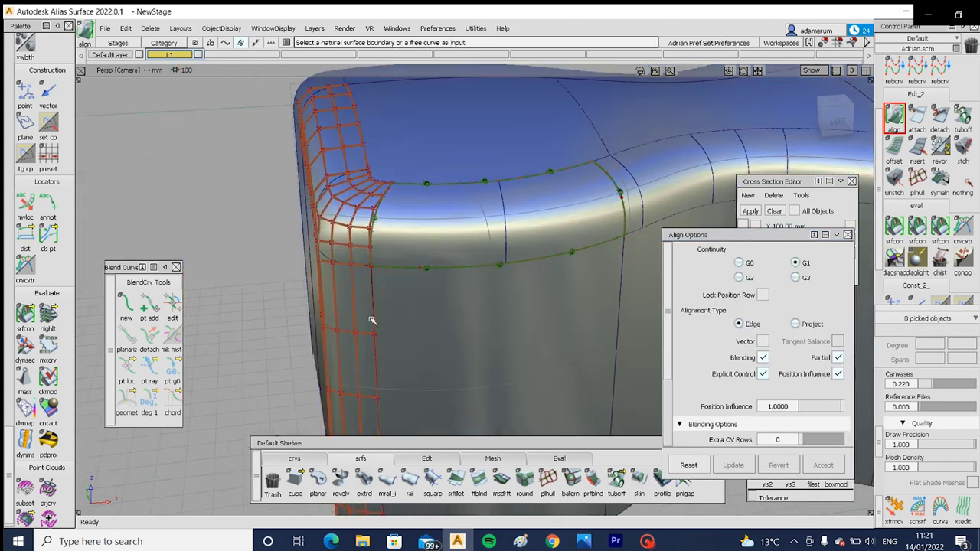
alt+shift+click(432, 303)
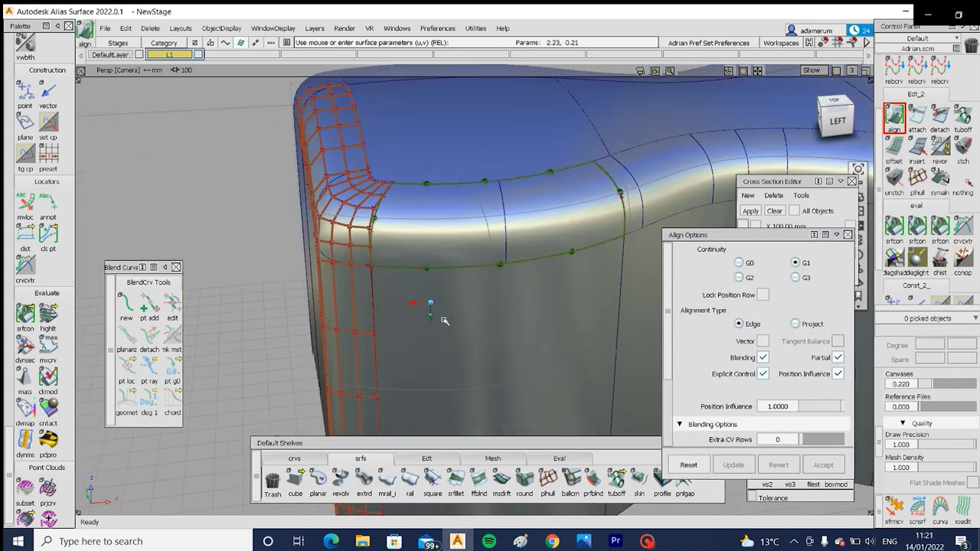
alt+shift+middle_drag(434, 327, 363, 361)
alt+shift+drag(363, 360, 377, 357)
click(848, 235)
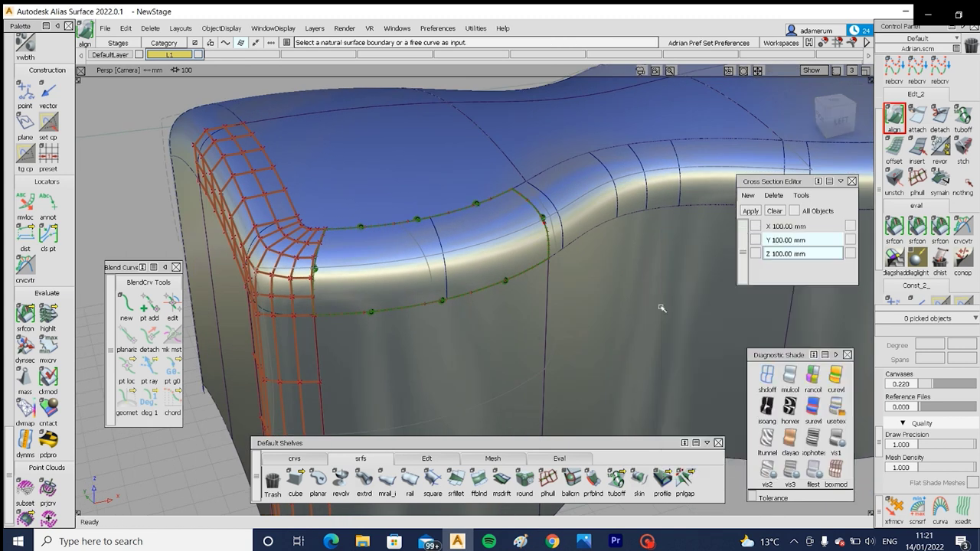
Step: Start a Tubular Offset with Chain Select turned on and pick the top surface's trim edge as its input curve
ctrl+shift+drag(546, 389, 541, 338)
click(617, 481)
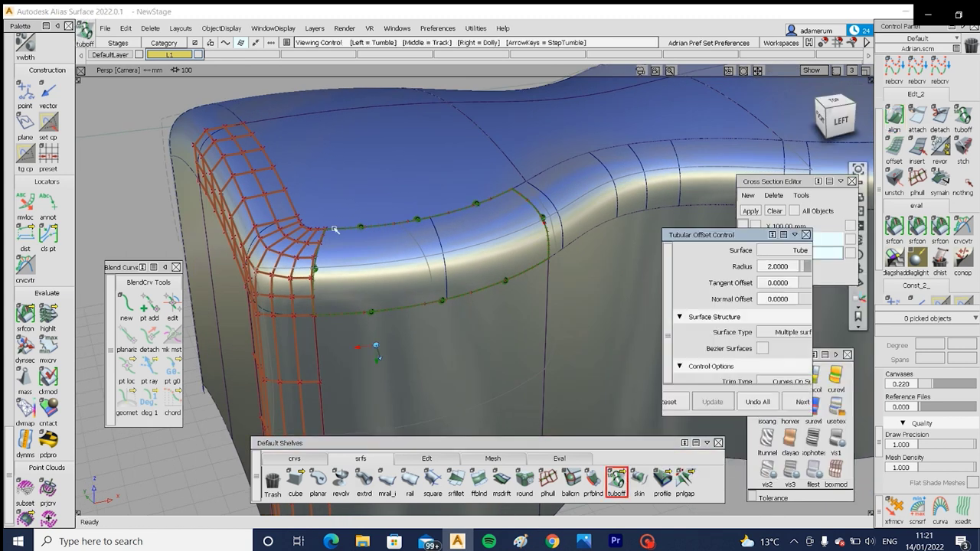
alt+shift+drag(340, 225, 364, 261)
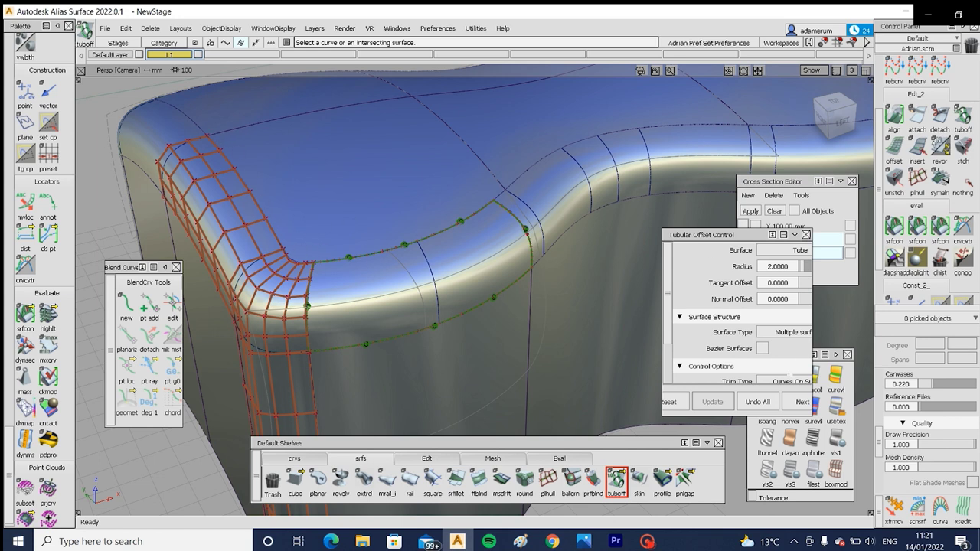
drag(812, 416, 854, 445)
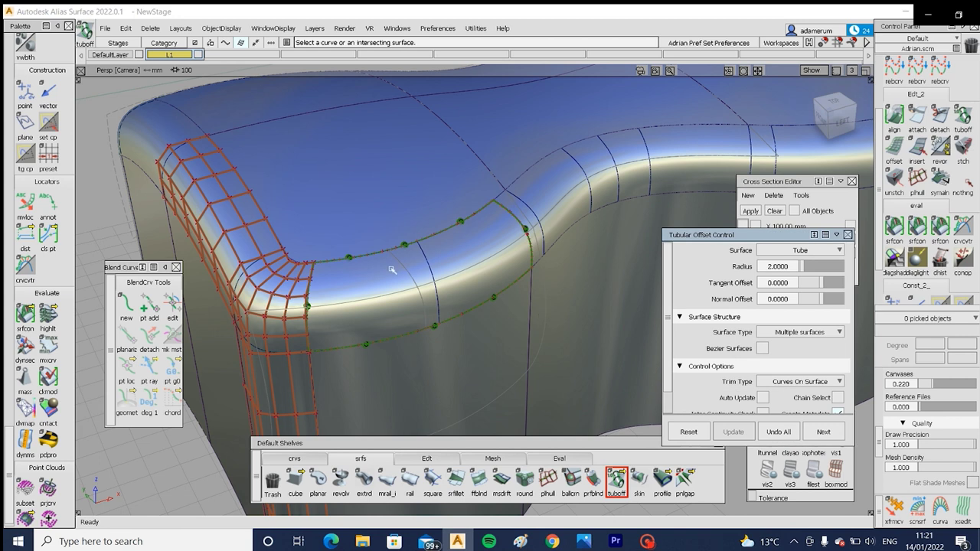
scroll(762, 354, down, 2)
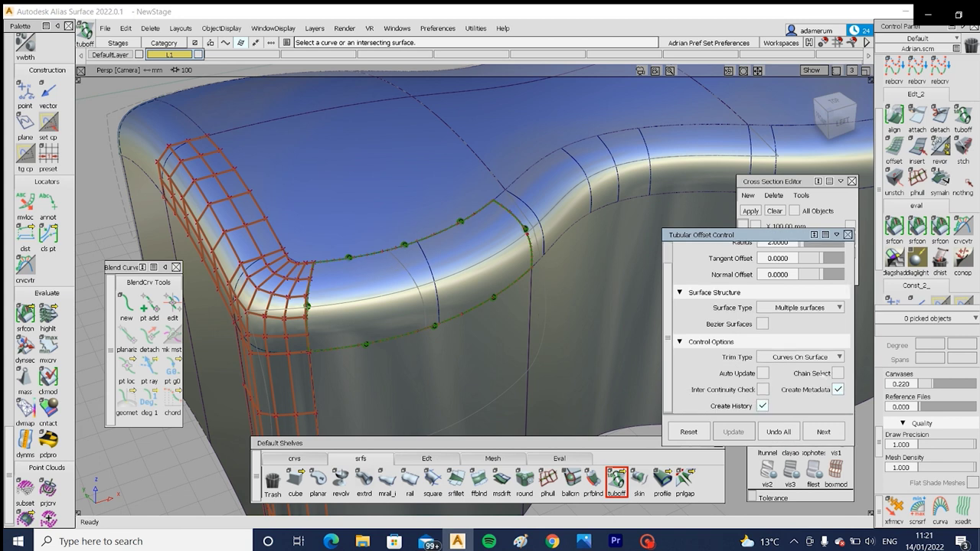
click(838, 373)
click(344, 258)
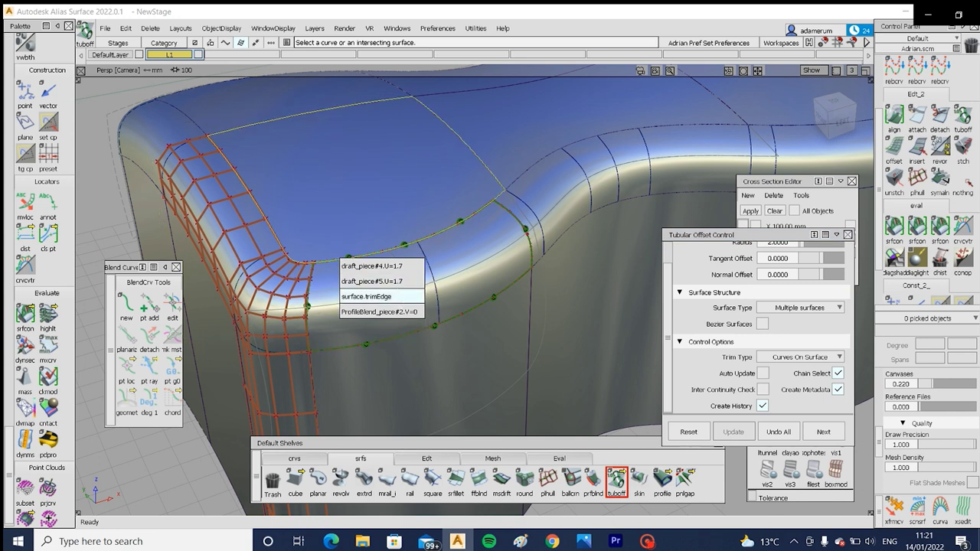
click(379, 311)
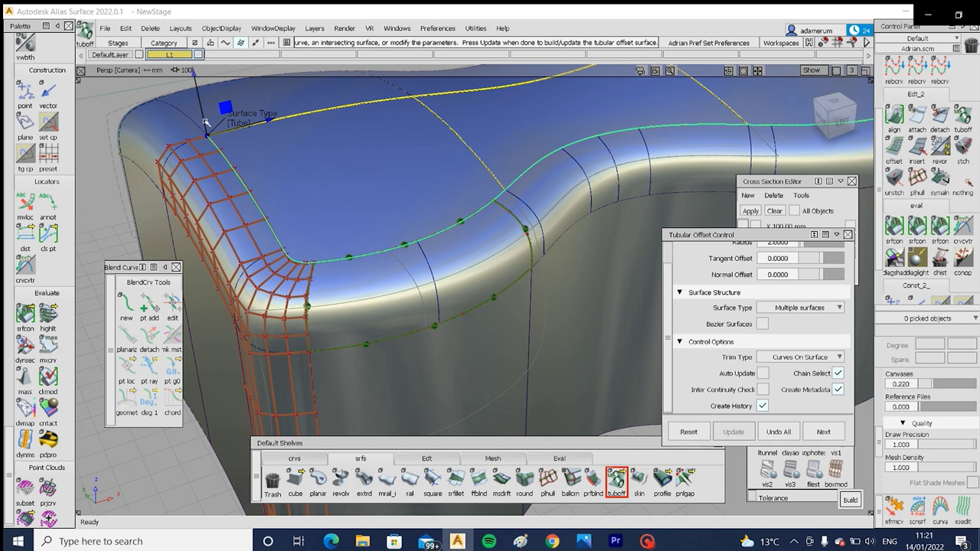
Step: Set the tubular offset's radius to 50 and build it along the chained top edge
alt+shift+right_drag(547, 142, 417, 212)
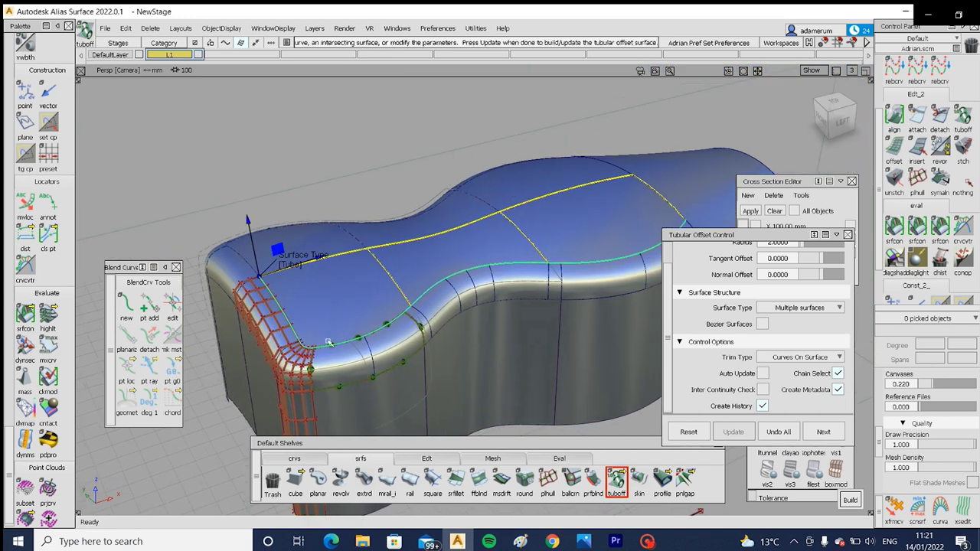
alt+shift+right_drag(339, 401, 459, 383)
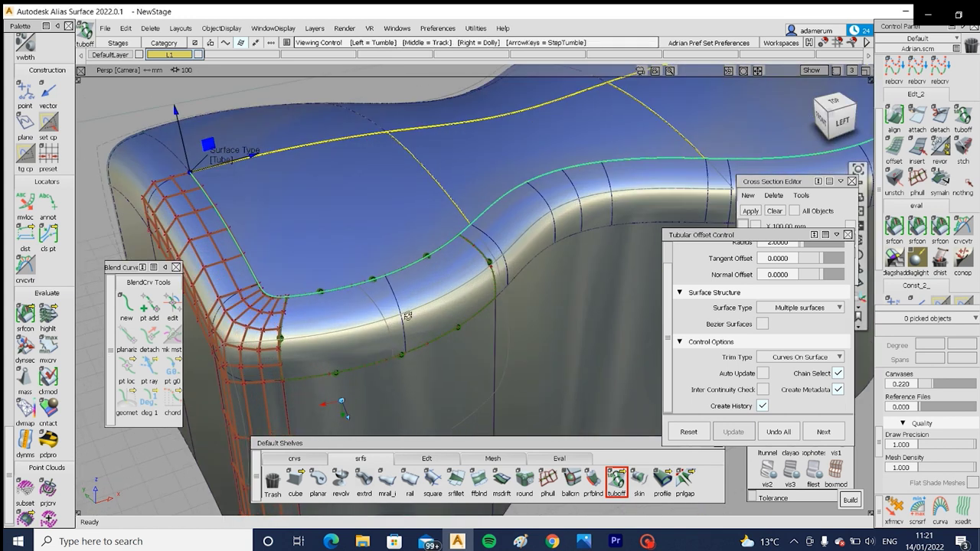
alt+shift+drag(459, 383, 528, 353)
scroll(706, 273, up, 1)
double_click(771, 266)
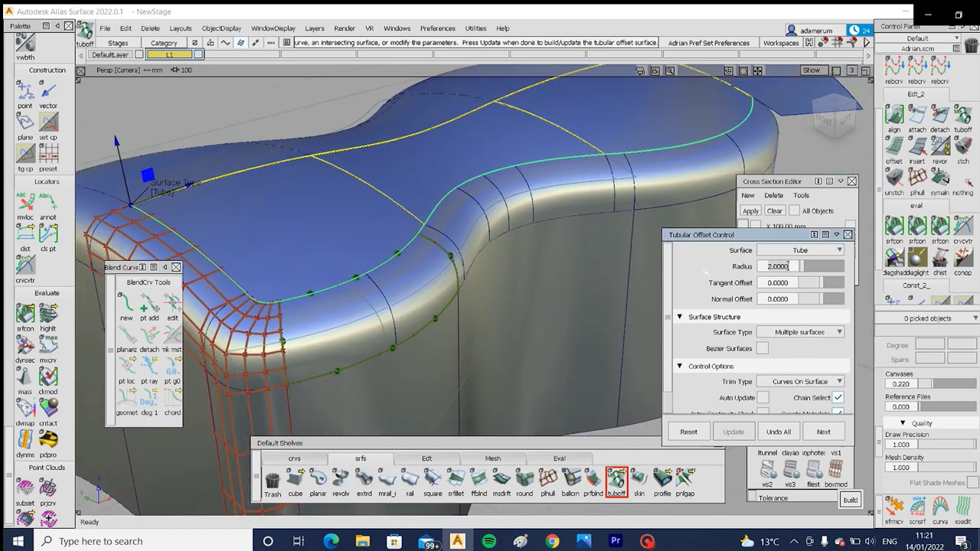
key(BackSpace)
text(50)
key(Return)
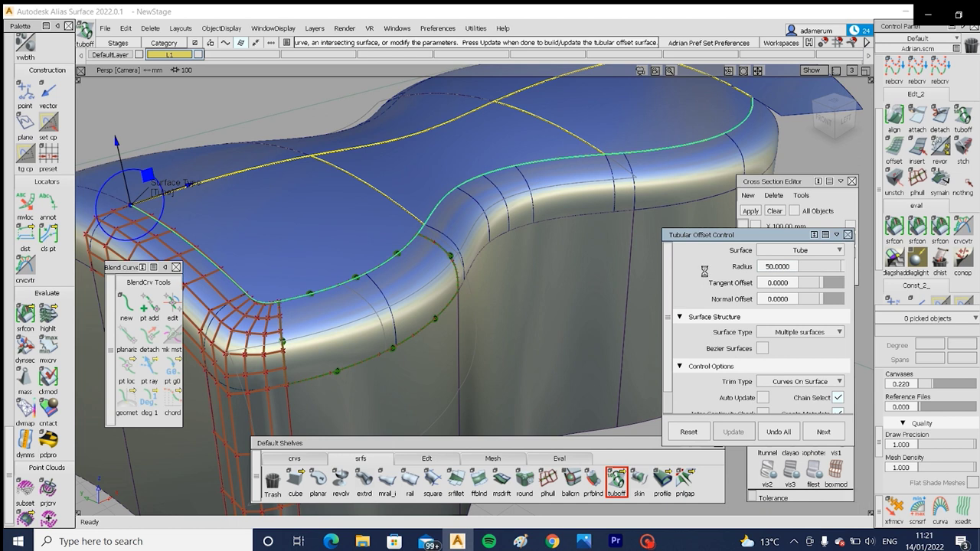
Step: Remove the tube surfaces, keeping the offset curves-on-surface on the top face
alt+shift+drag(329, 251, 260, 257)
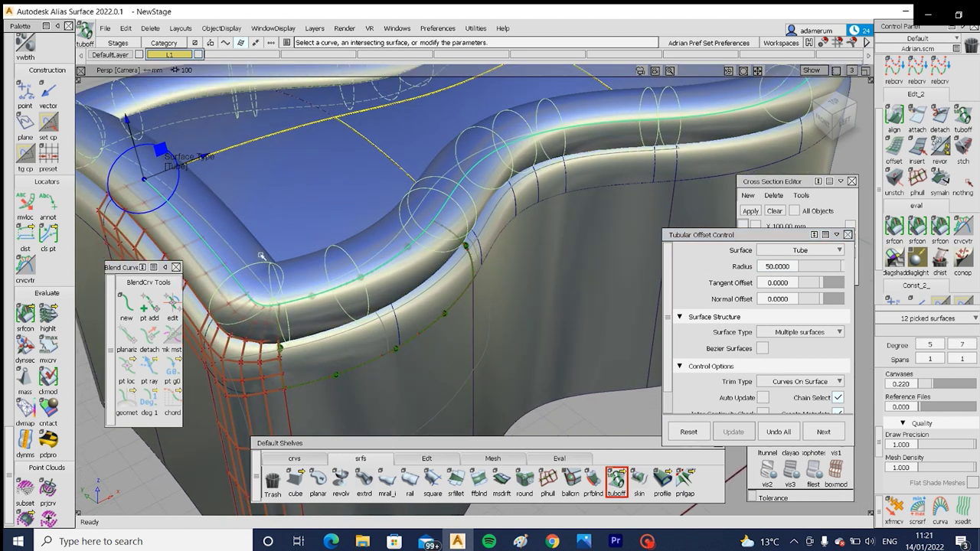
ctrl+shift+drag(293, 304, 293, 264)
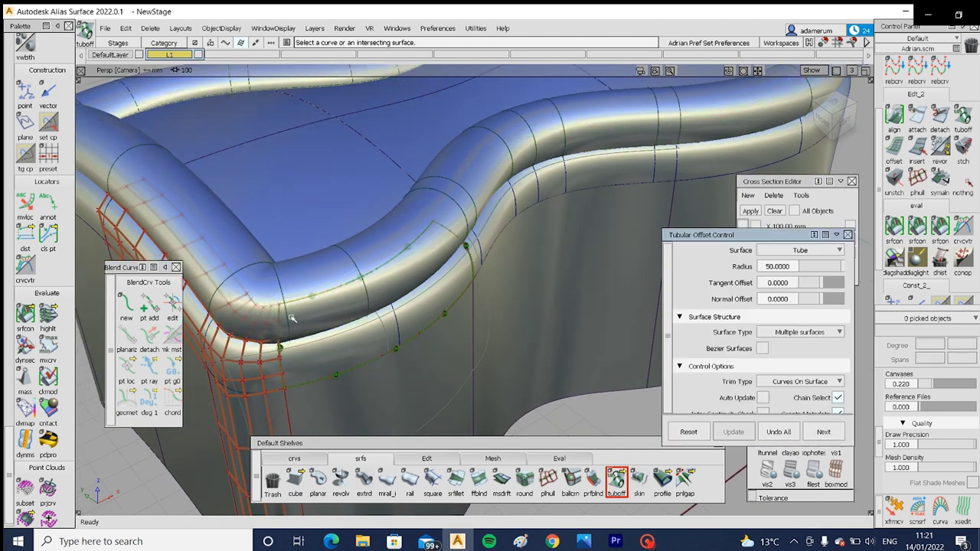
ctrl+shift+drag(292, 320, 291, 259)
key(ctrl+z)
alt+shift+right_drag(263, 279, 298, 265)
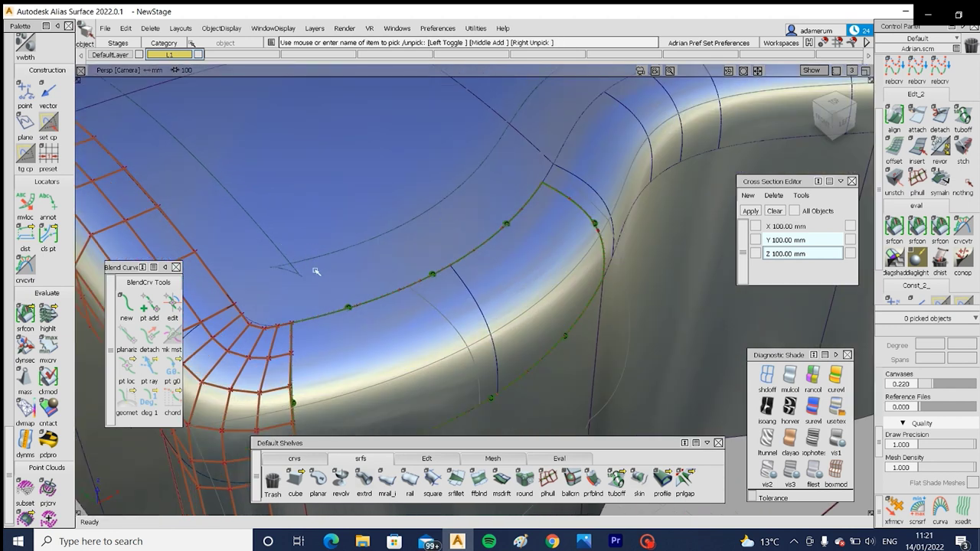
Step: Select the crossing offset curves on the top face for Curve Section, accept the history removal, and check the sectioning options
click(320, 459)
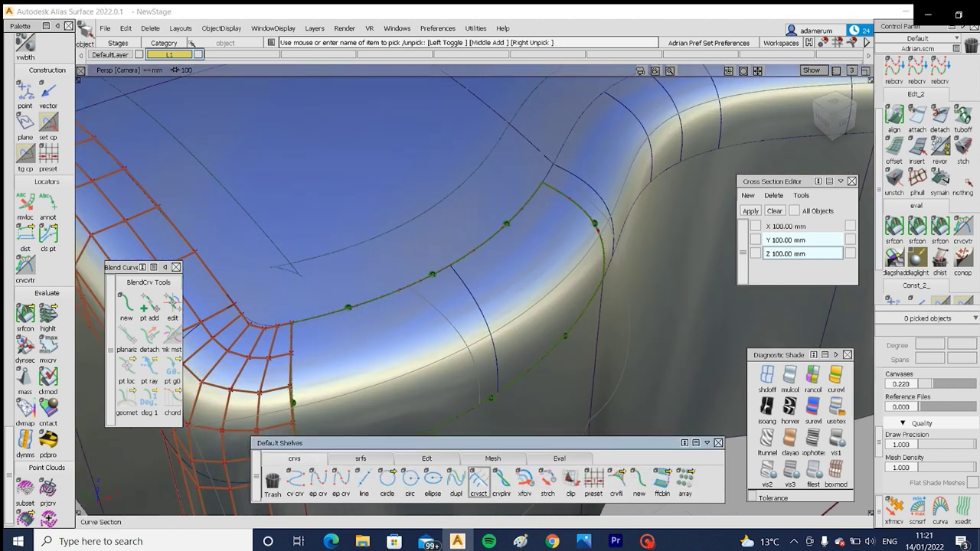
click(478, 481)
click(313, 261)
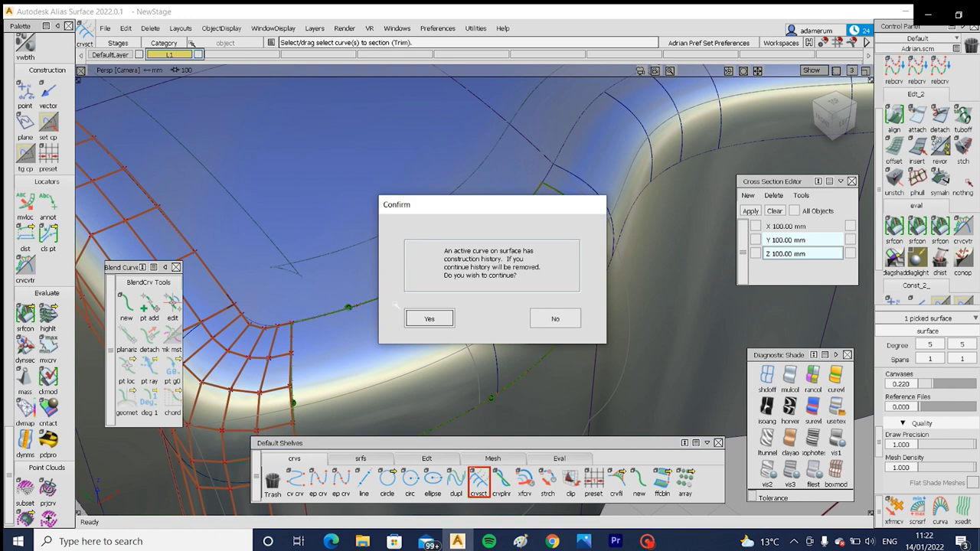
click(429, 319)
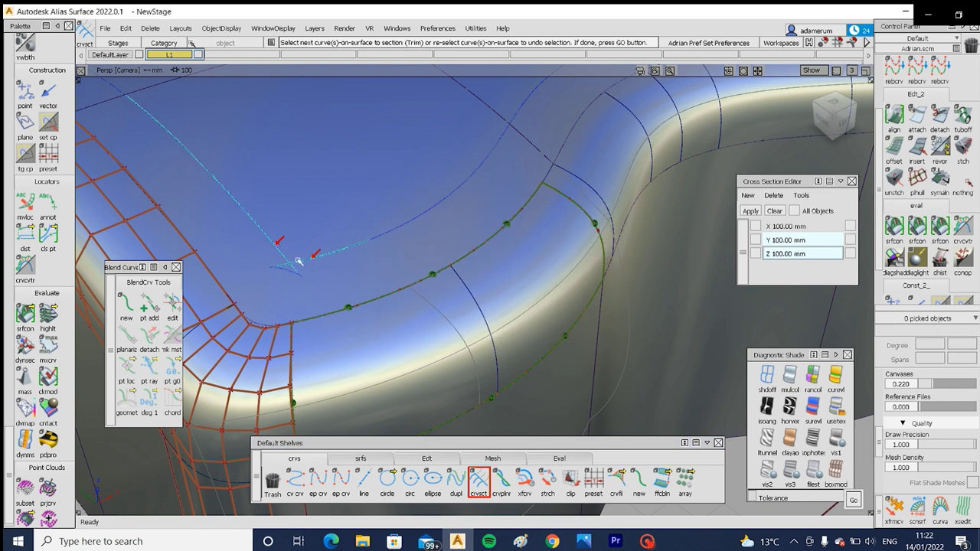
key(space)
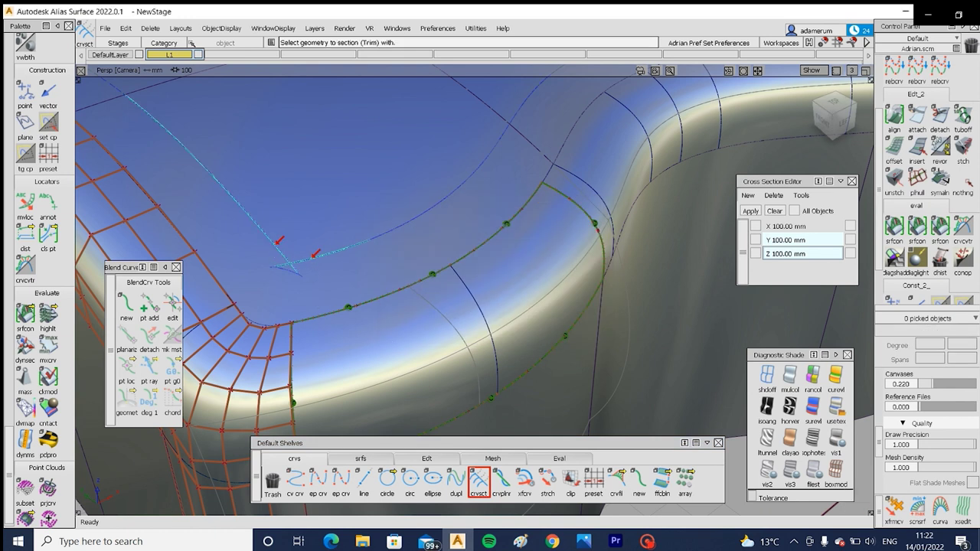
double_click(476, 477)
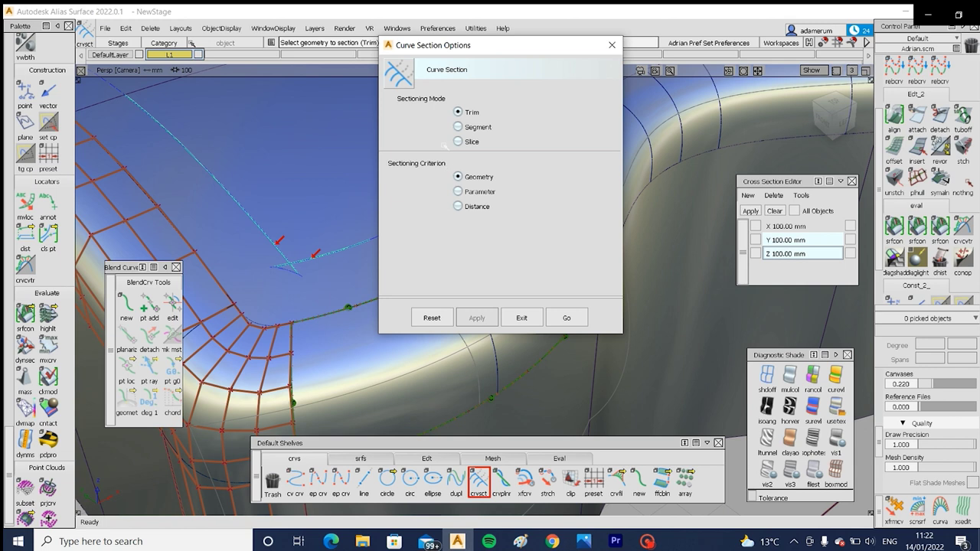
click(612, 45)
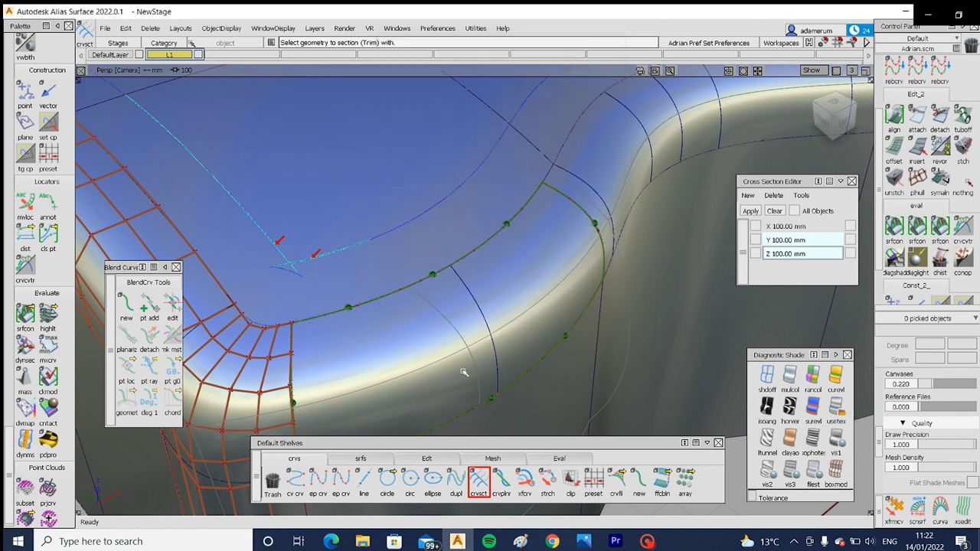
click(460, 234)
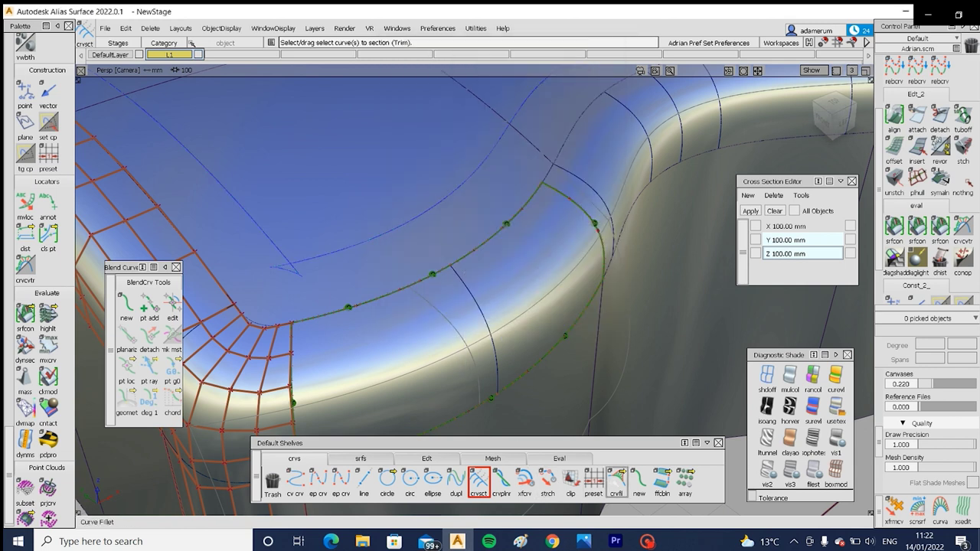
Step: Build a G2 Curvature curve fillet with a 20 chordal length between the two crossing curves-on-surface at the corner
click(617, 481)
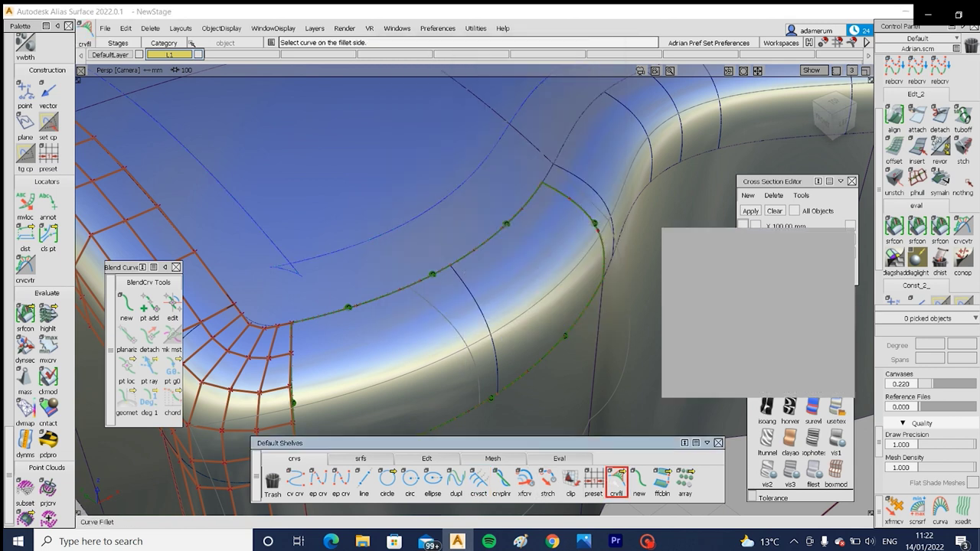
click(311, 259)
click(328, 261)
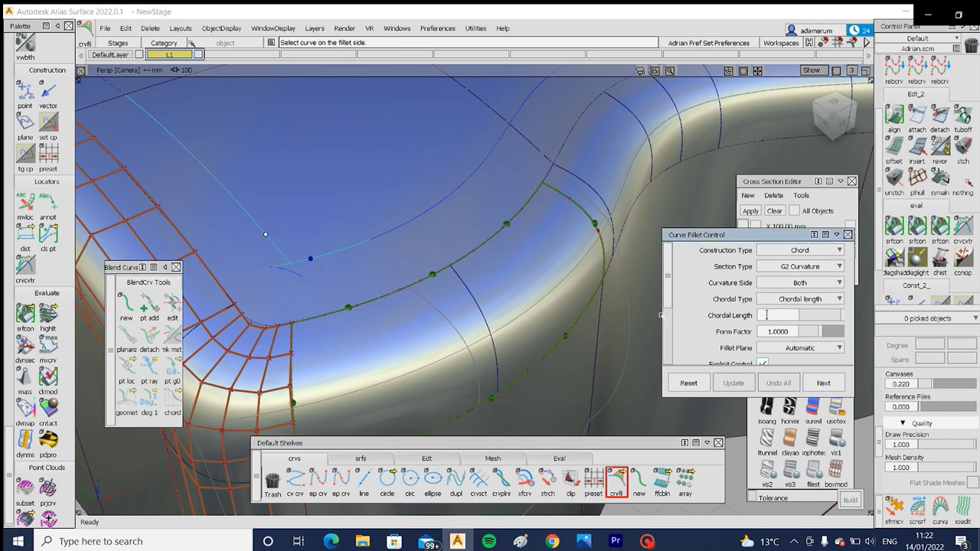
key(Return)
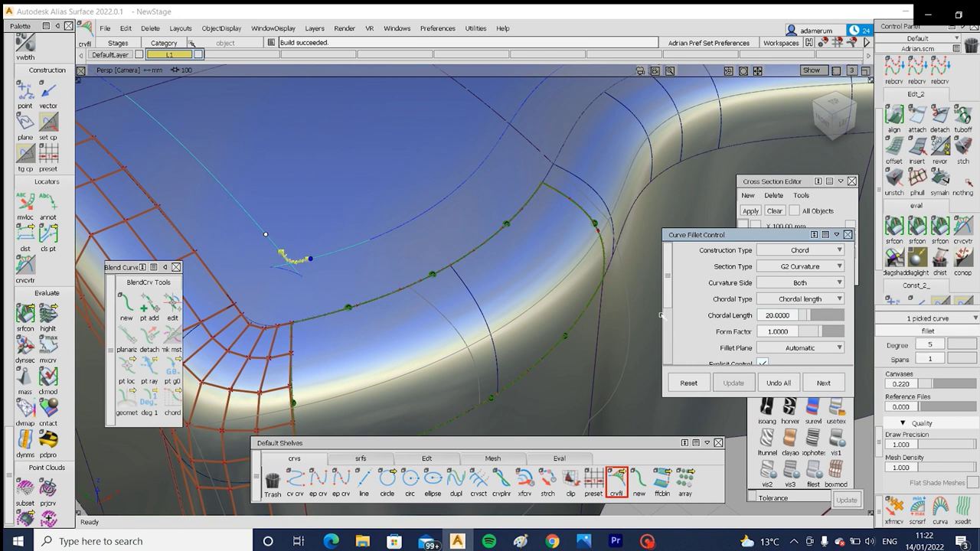
alt+shift+right_drag(311, 296, 375, 296)
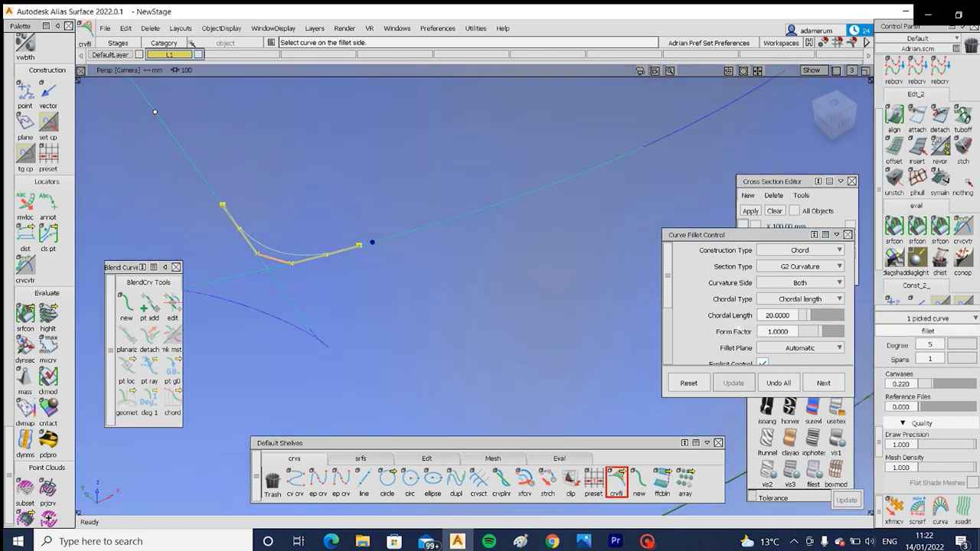
scroll(759, 307, down, 3)
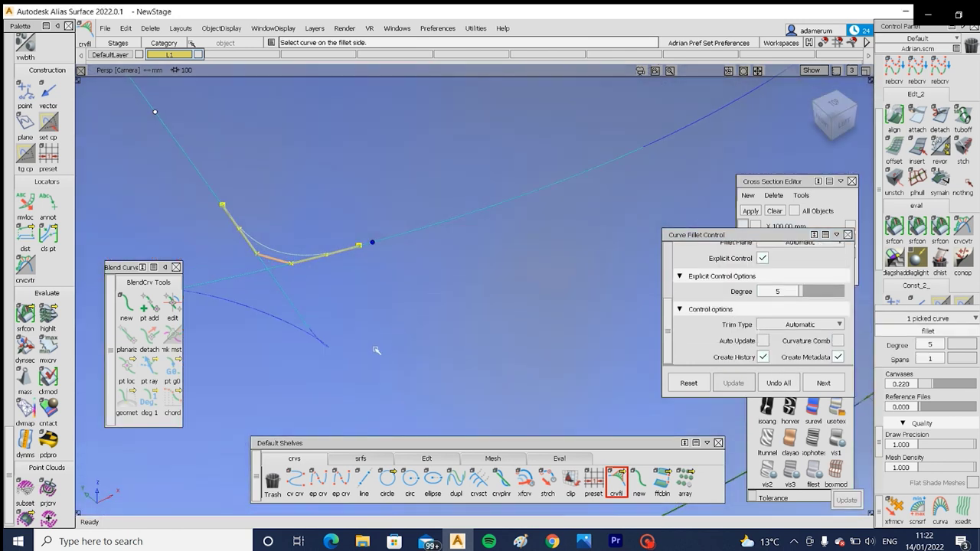
Step: Project the corner fillet curve onto the top surface along the current view direction
ctrl+shift+drag(376, 337, 376, 321)
ctrl+shift+drag(318, 301, 309, 294)
click(295, 319)
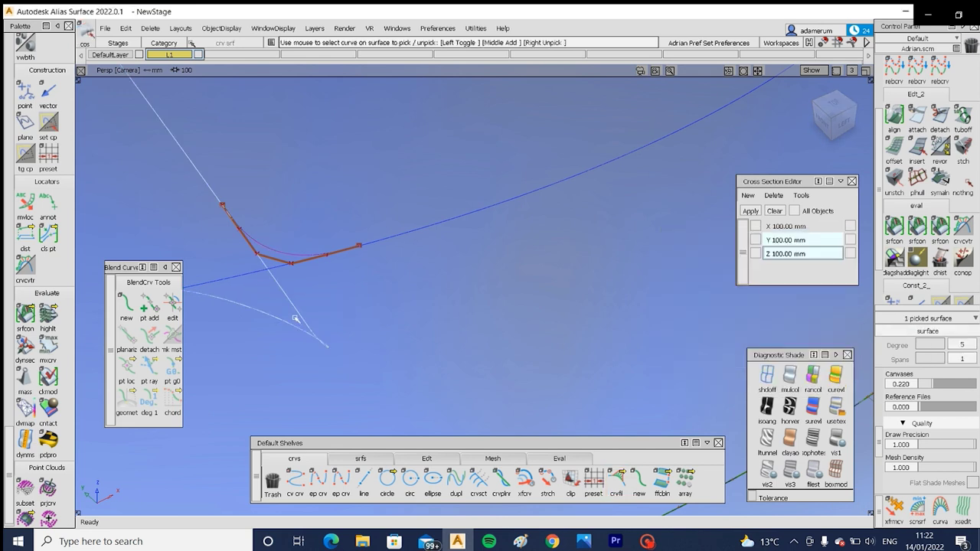
ctrl+shift+drag(293, 339, 293, 303)
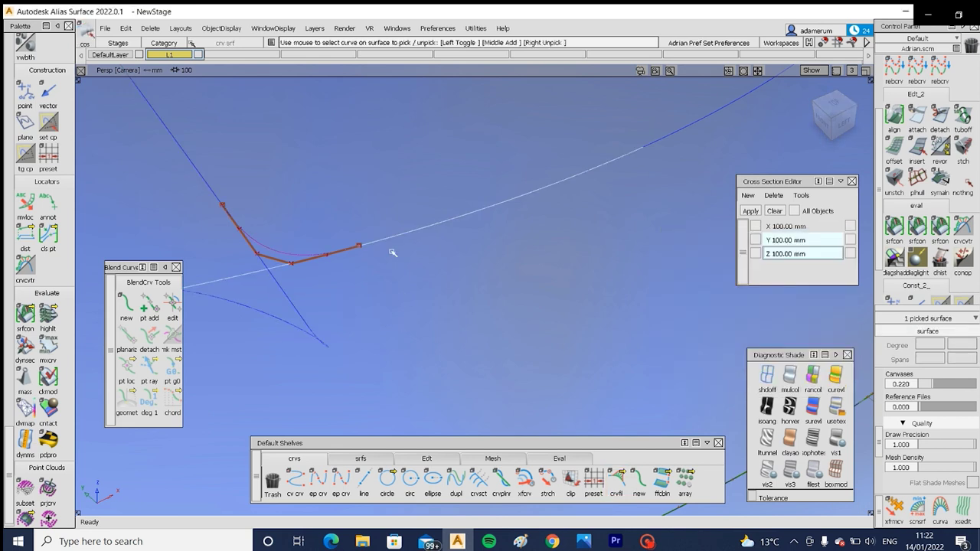
click(327, 234)
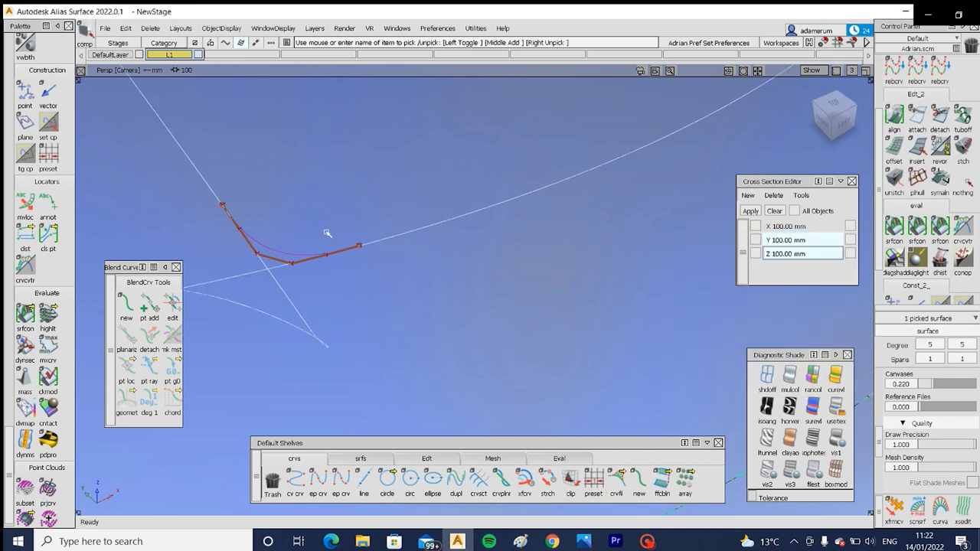
ctrl+shift+right_drag(232, 245, 262, 244)
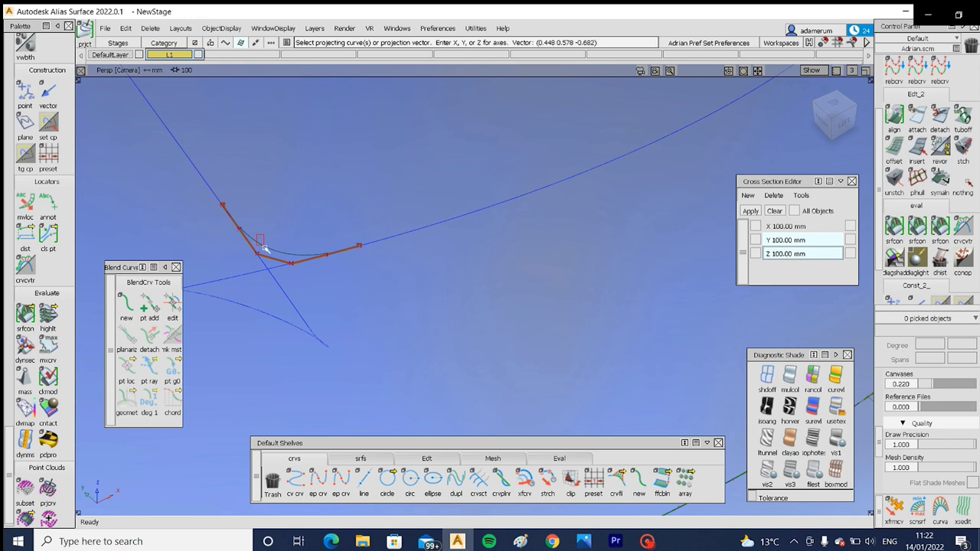
click(264, 246)
key(space)
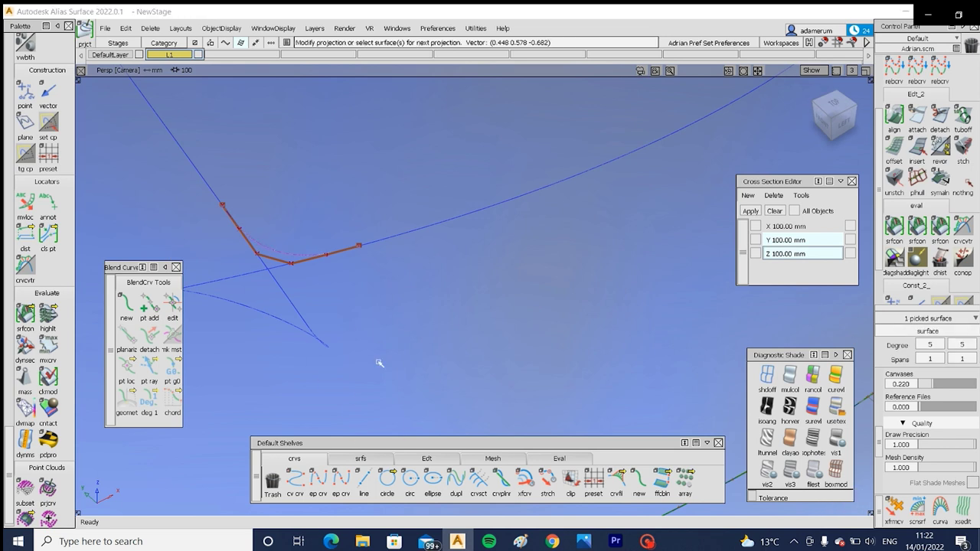
Step: Trim the long side's offset curve-on-surface with the projected fillet using Curve Section, removing its overhang past the corner
ctrl+shift+drag(379, 364, 380, 337)
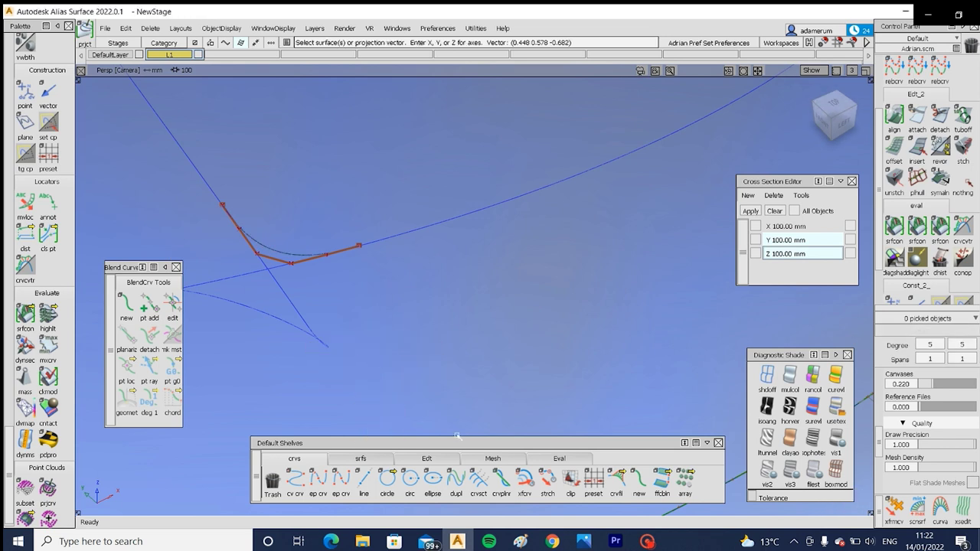
click(394, 238)
key(Return)
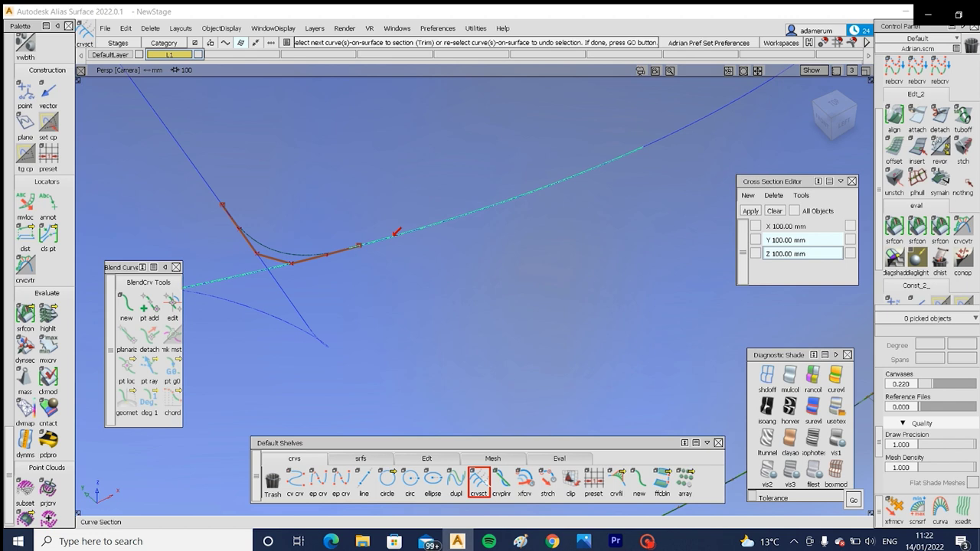
key(space)
click(277, 252)
click(297, 264)
ctrl+shift+drag(298, 271, 300, 329)
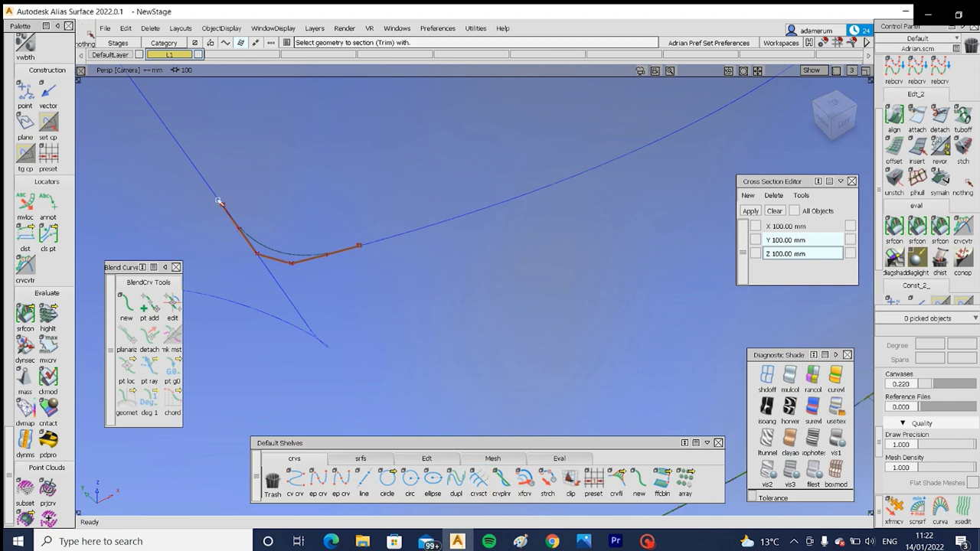
Step: Trim the end side's offset curve-on-surface with the same projected fillet curve, keeping the part away from the corner
key(s)
click(207, 188)
key(Return)
click(253, 243)
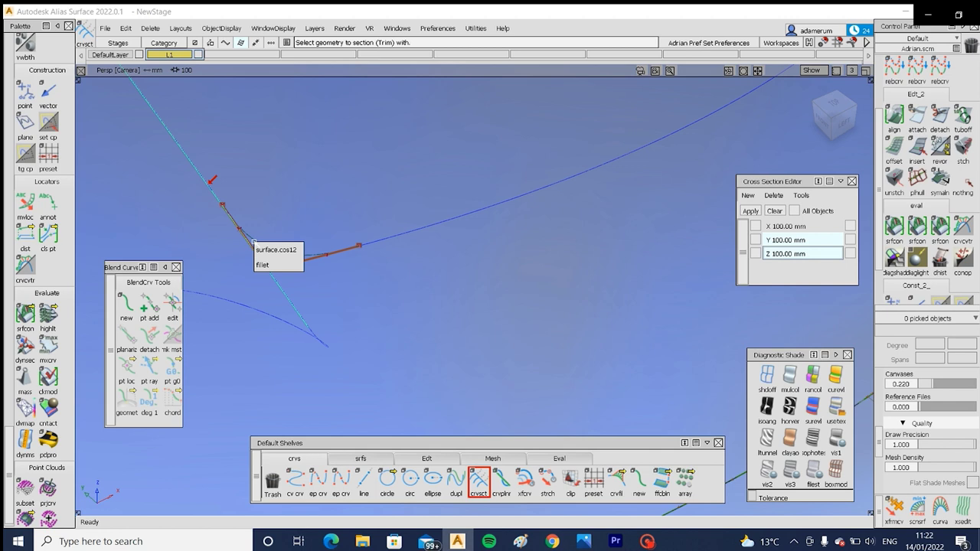
click(265, 250)
Step: Delete the leftover blend fillet curve at the corner of the offset line on the top surface
alt+shift+drag(314, 247, 349, 335)
click(391, 318)
key(Delete)
alt+shift+right_drag(455, 317, 457, 334)
alt+shift+drag(458, 335, 432, 227)
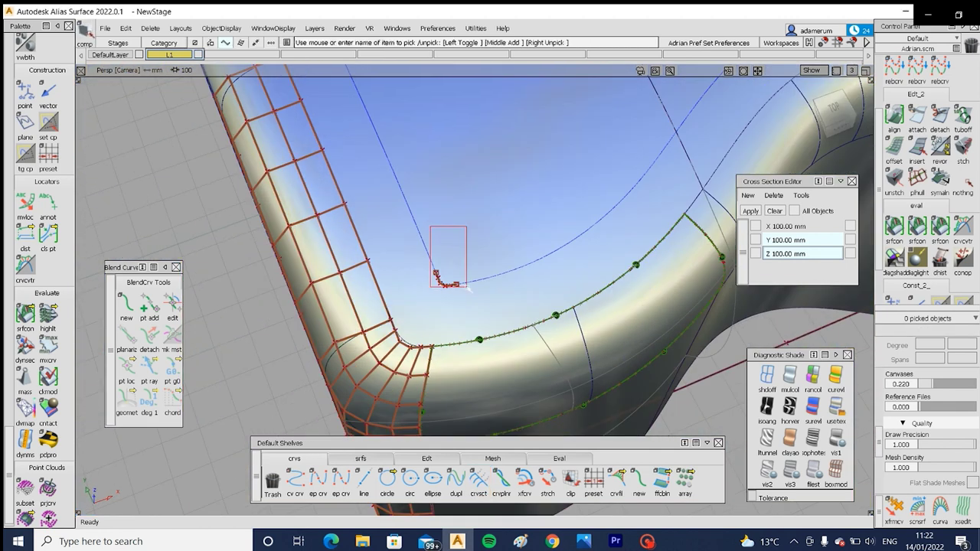
mouse_move(469, 289)
alt+shift+mouse_down()
mouse_move(562, 280)
mouse_move(422, 252)
mouse_move(415, 298)
alt+shift+mouse_up()
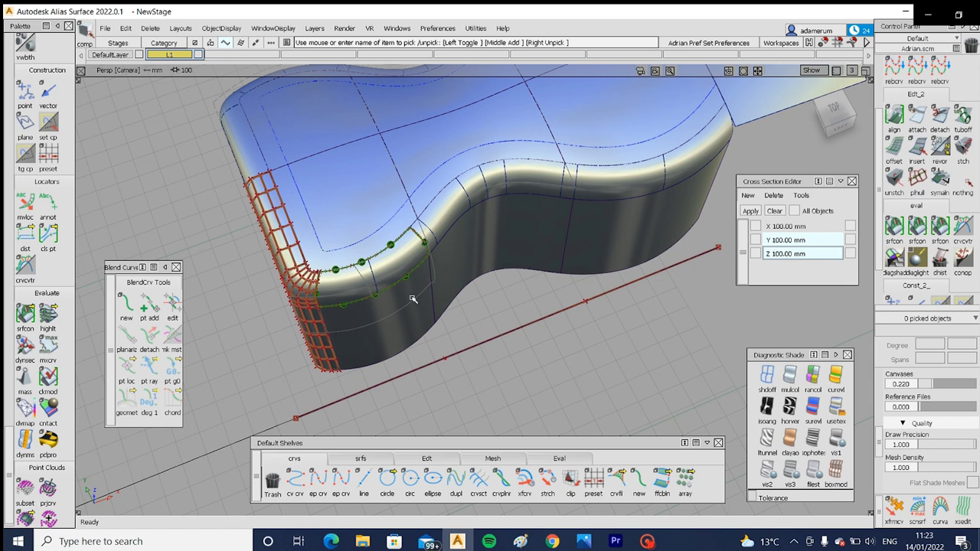
alt+shift+drag(412, 229, 438, 259)
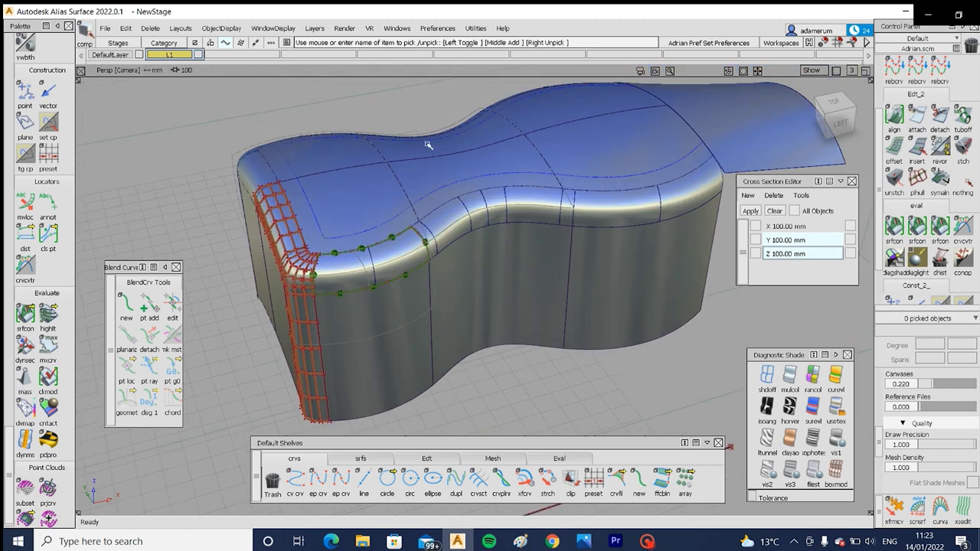
Step: Untrim the end section of the body's top surface
ctrl+shift+drag(427, 144, 416, 223)
click(360, 187)
click(354, 208)
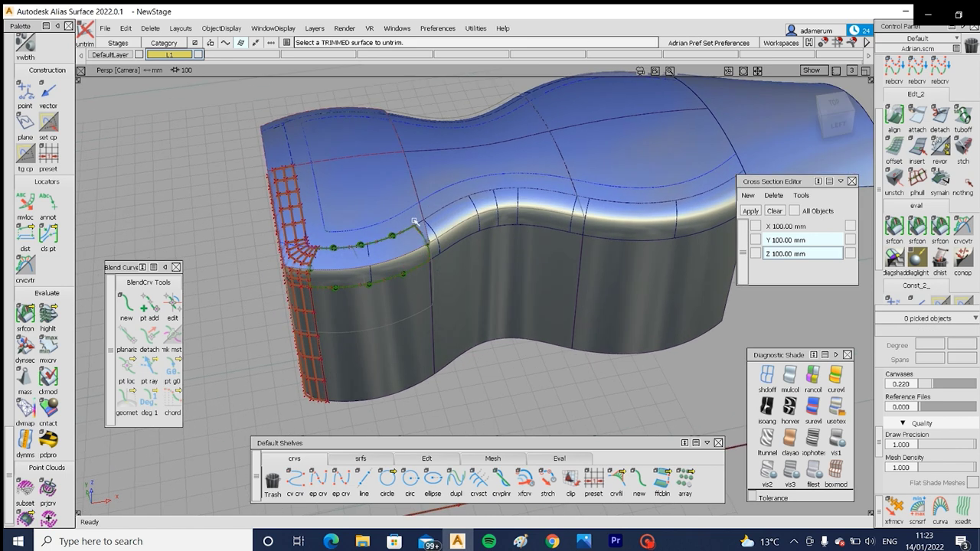
alt+shift+drag(414, 222, 474, 153)
click(460, 163)
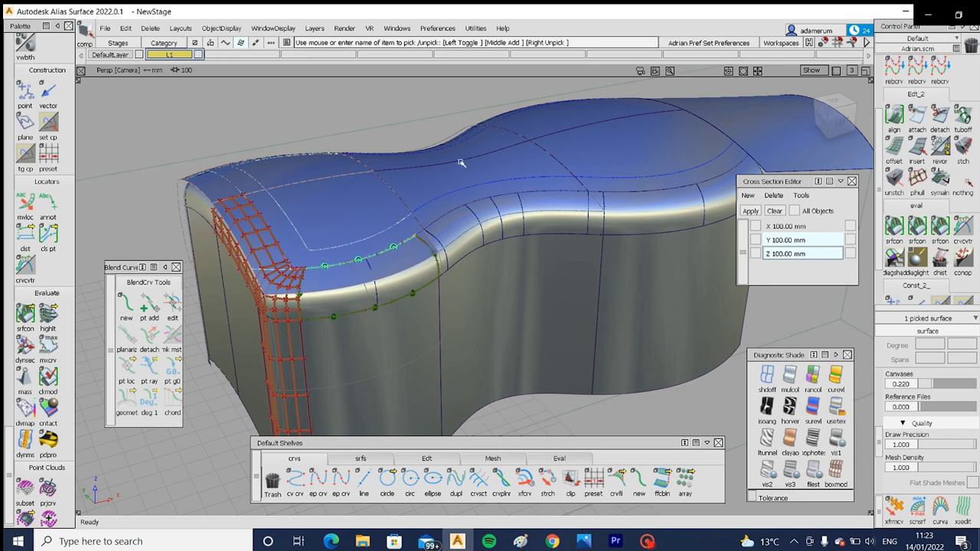
click(494, 179)
Step: Select the three side wall surfaces along the body's long side and begin an Offset on them
mouse_move(482, 275)
ctrl+shift+mouse_down()
mouse_move(481, 220)
mouse_move(551, 184)
ctrl+shift+mouse_up()
alt+shift+middle_drag(551, 183, 551, 151)
ctrl+shift+drag(489, 234, 458, 268)
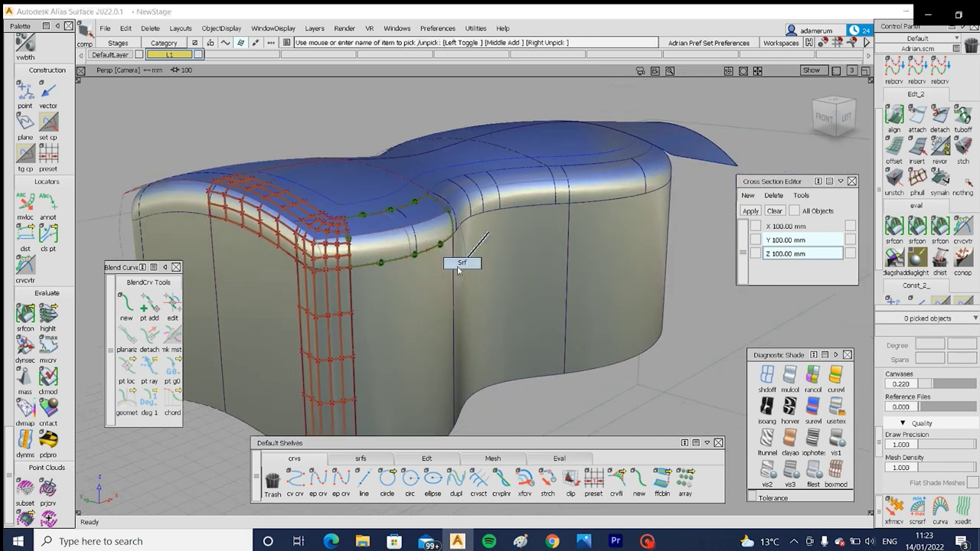
click(458, 269)
ctrl+shift+click(521, 260)
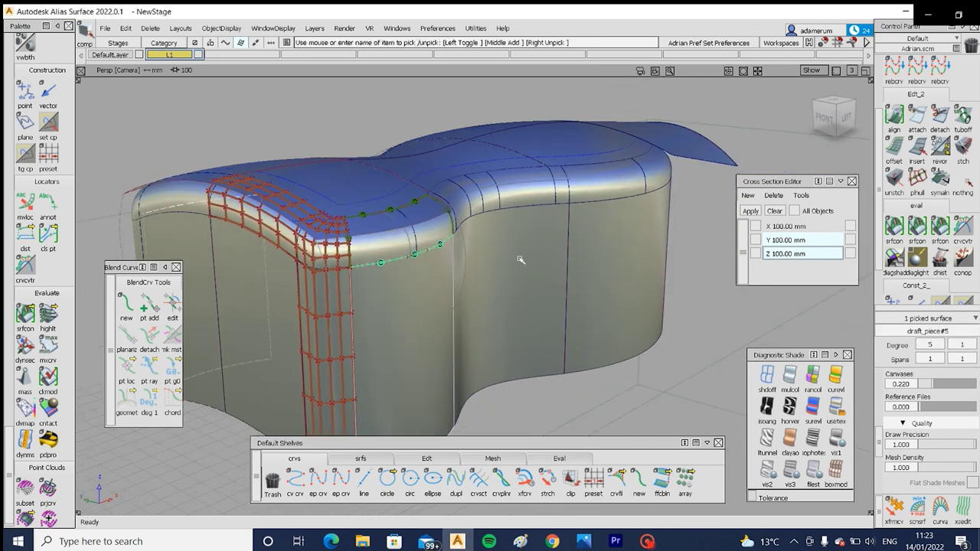
click(521, 261)
ctrl+shift+drag(635, 250, 620, 263)
click(620, 262)
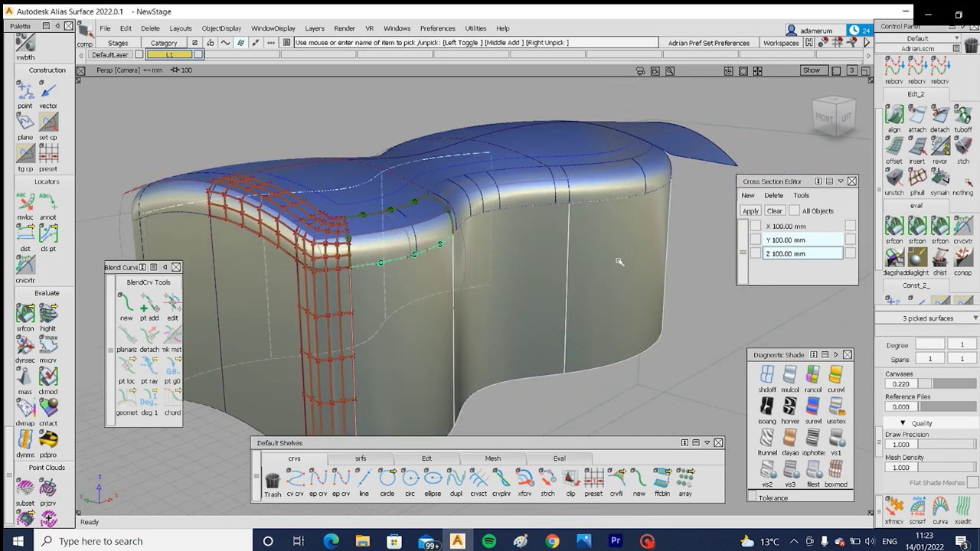
click(445, 456)
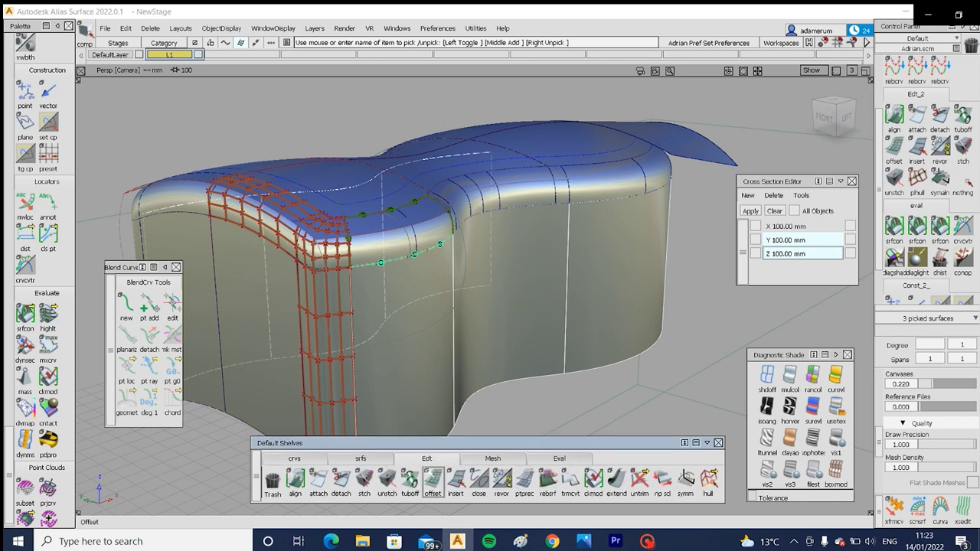
click(433, 481)
alt+shift+drag(467, 322, 391, 285)
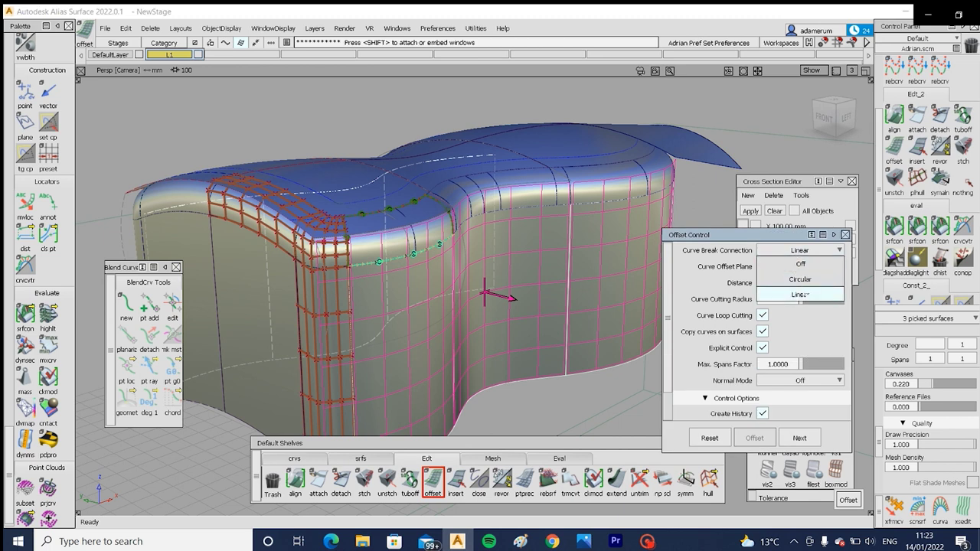
Step: Preview the wall offset at distances of 100, 0 and -100 with the offset plane kept on Active view
click(813, 267)
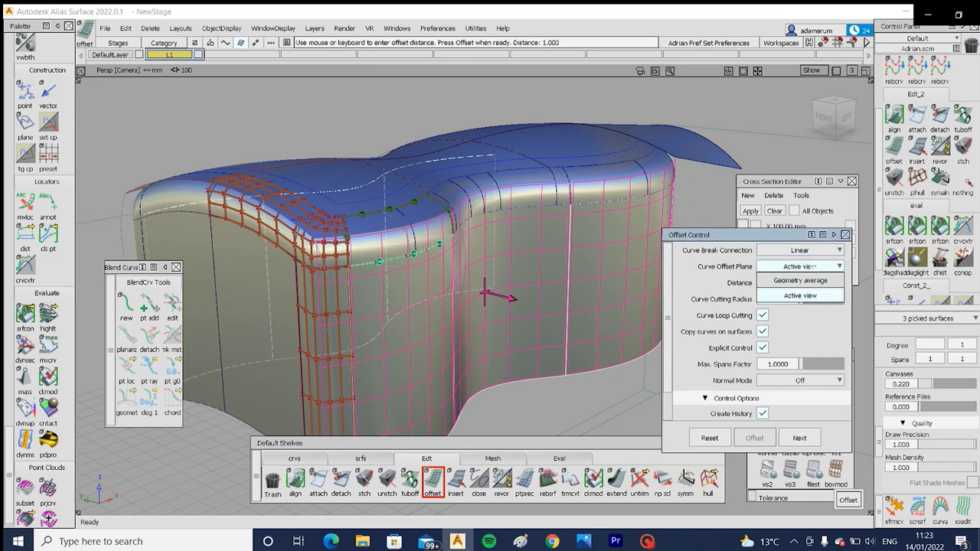
click(803, 269)
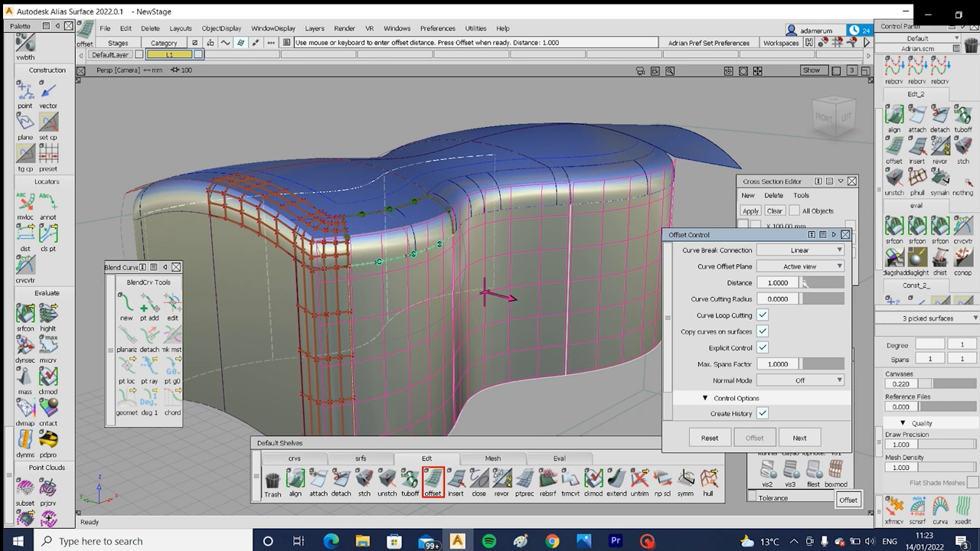
drag(804, 282, 880, 283)
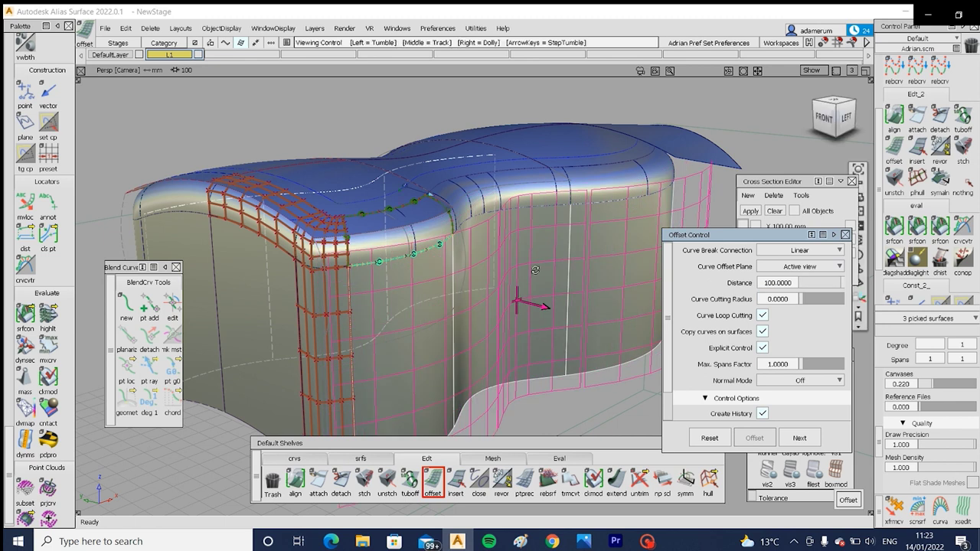
alt+shift+drag(582, 268, 659, 265)
drag(841, 283, 792, 286)
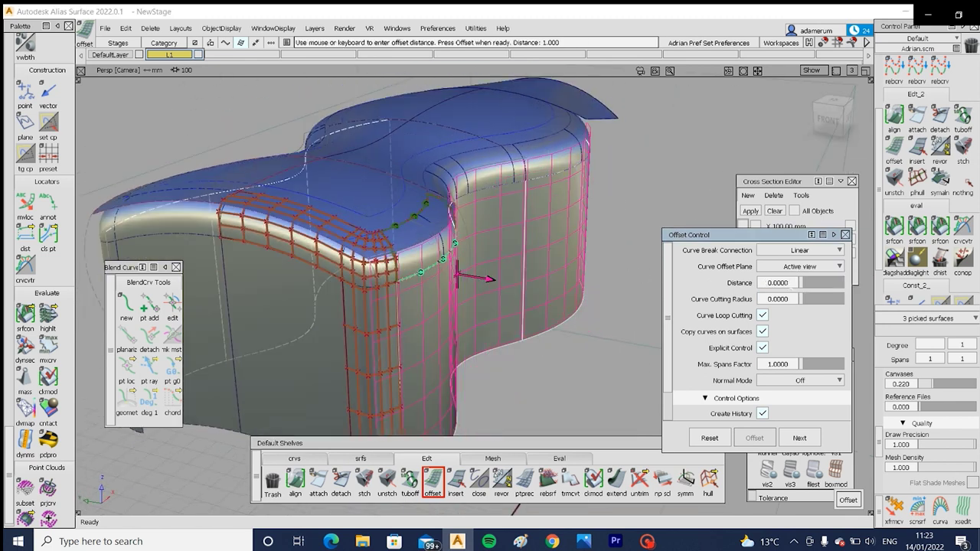
text(-)
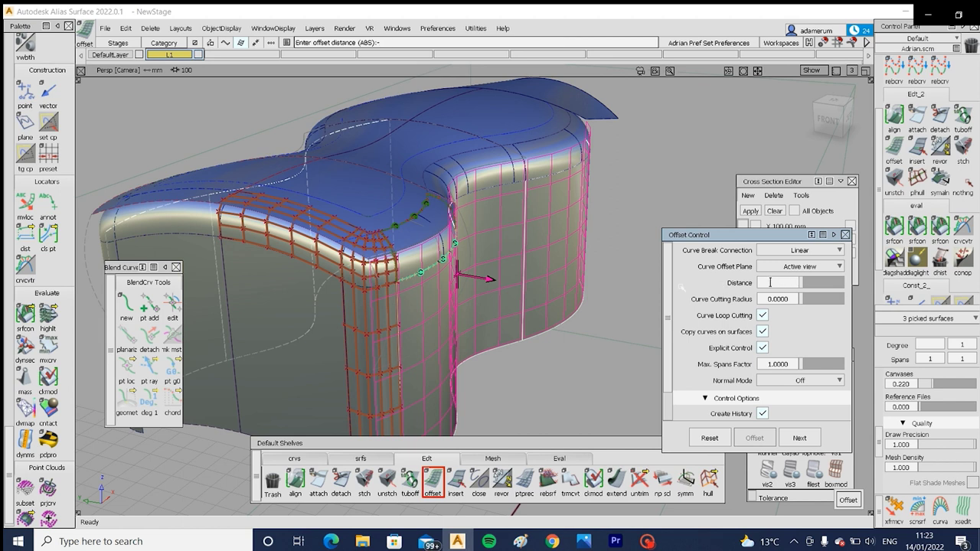
text(100)
key(Return)
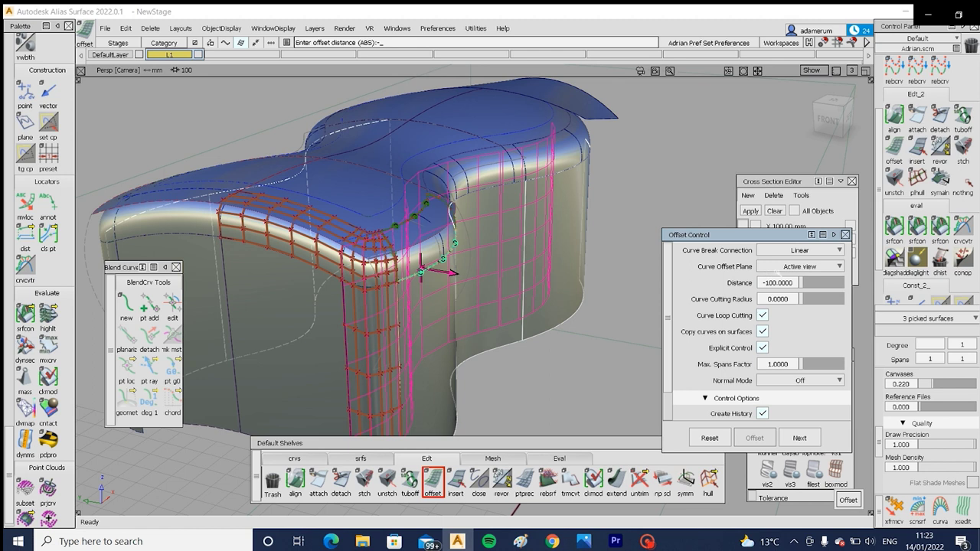
Step: Offset the three side wall surfaces outward from the body by a distance of 100
drag(803, 282, 947, 301)
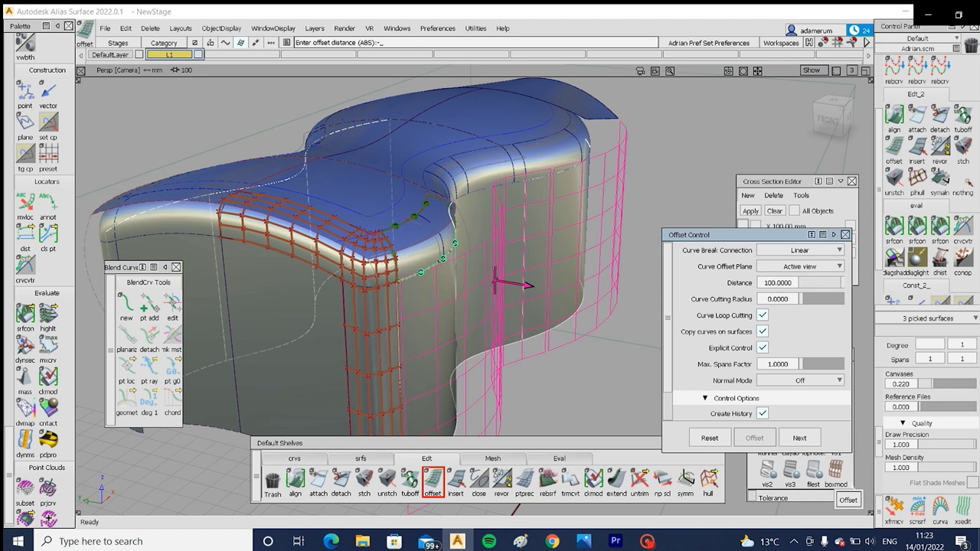
click(849, 501)
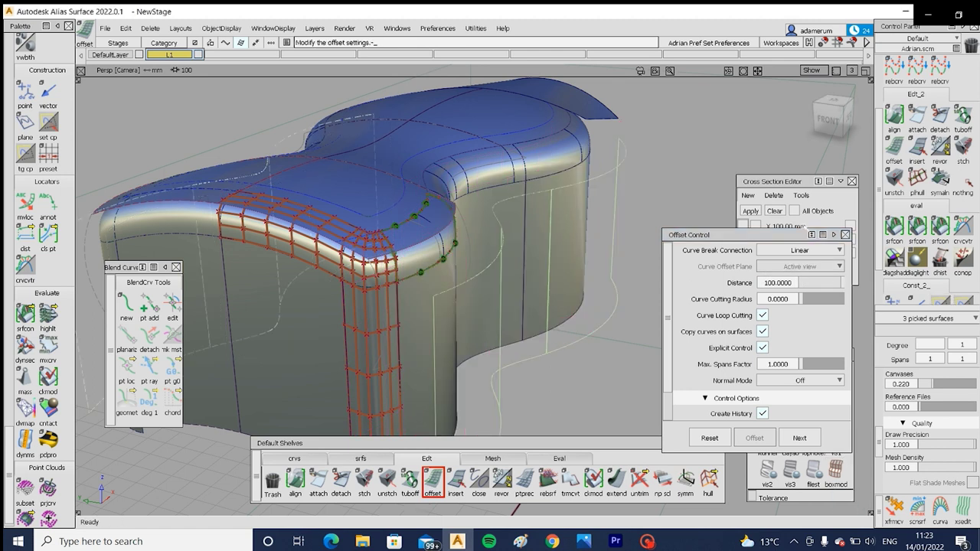
drag(777, 238, 728, 240)
click(838, 383)
alt+shift+drag(484, 297, 248, 243)
alt+shift+drag(294, 208, 293, 210)
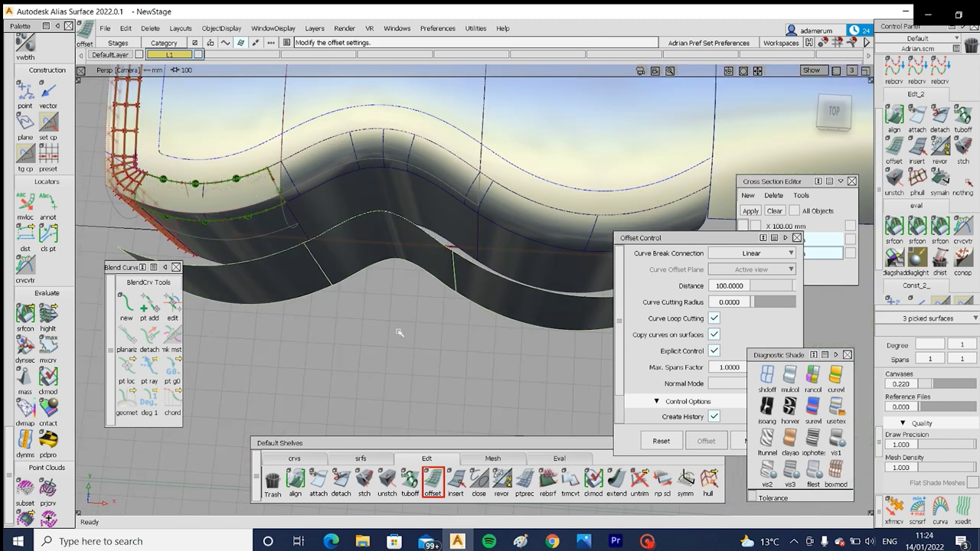
alt+shift+drag(399, 332, 429, 300)
Step: Check tangent continuity at the two vertical seams between the offset wall surfaces
click(963, 180)
click(918, 228)
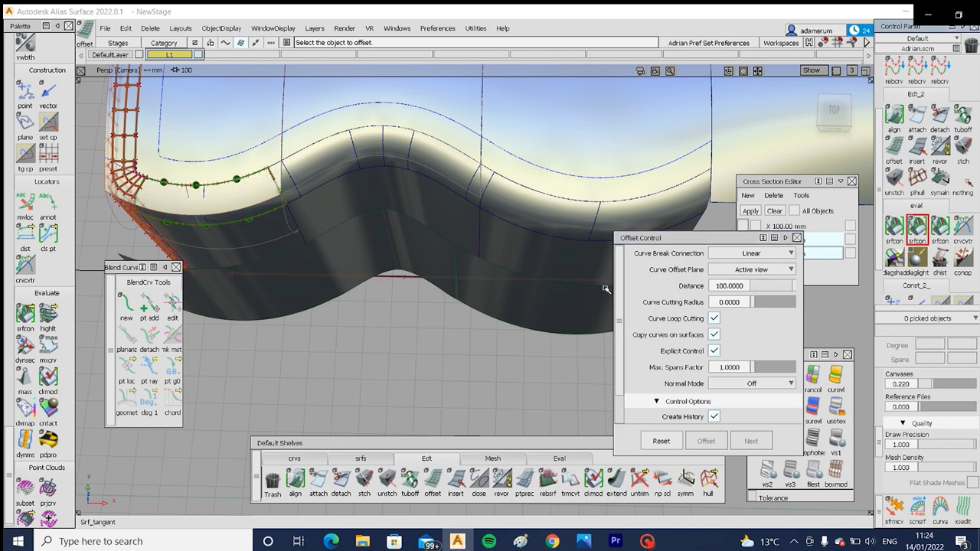
click(457, 273)
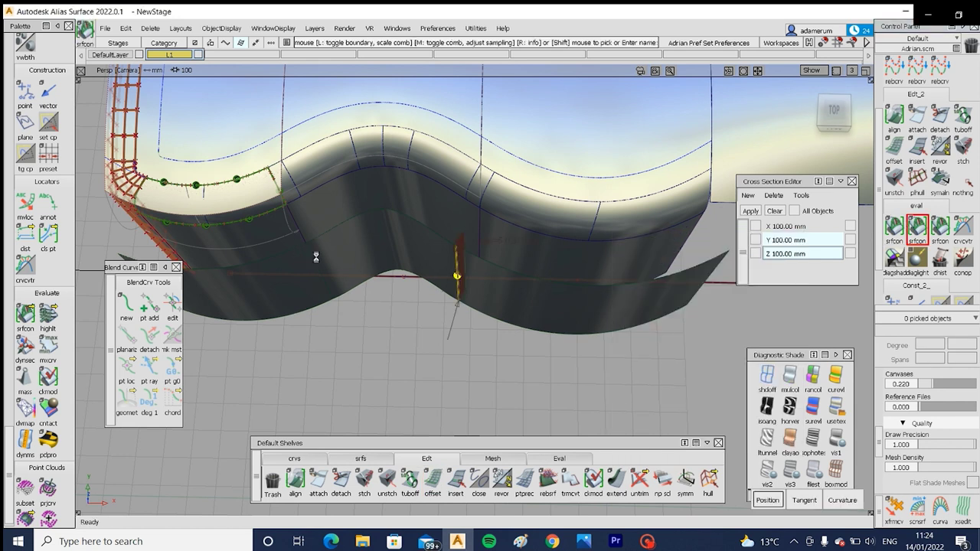
mouse_move(316, 258)
alt+shift+mouse_down()
mouse_move(276, 248)
mouse_move(265, 280)
alt+shift+mouse_up()
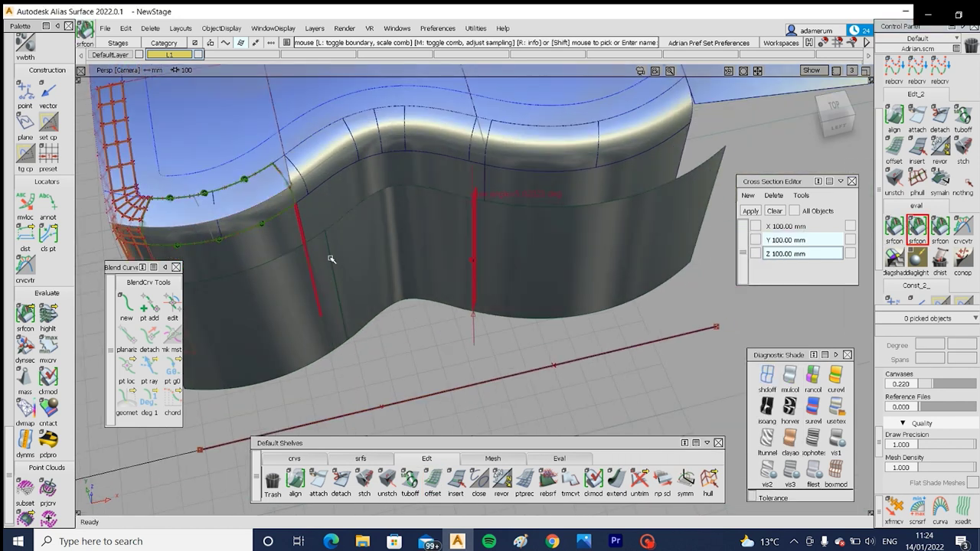
click(330, 260)
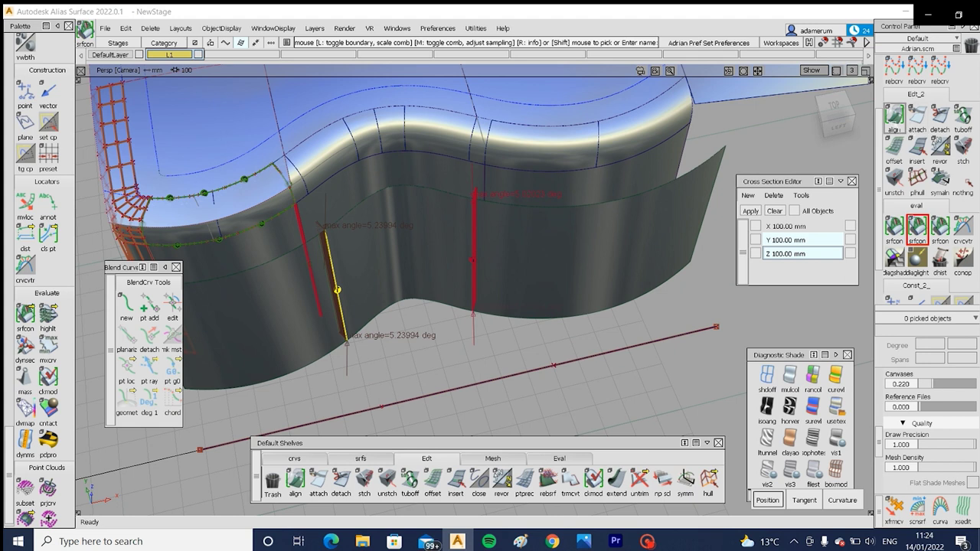
Step: Select the three offset wall surfaces and untrim them to their natural boundaries
click(896, 118)
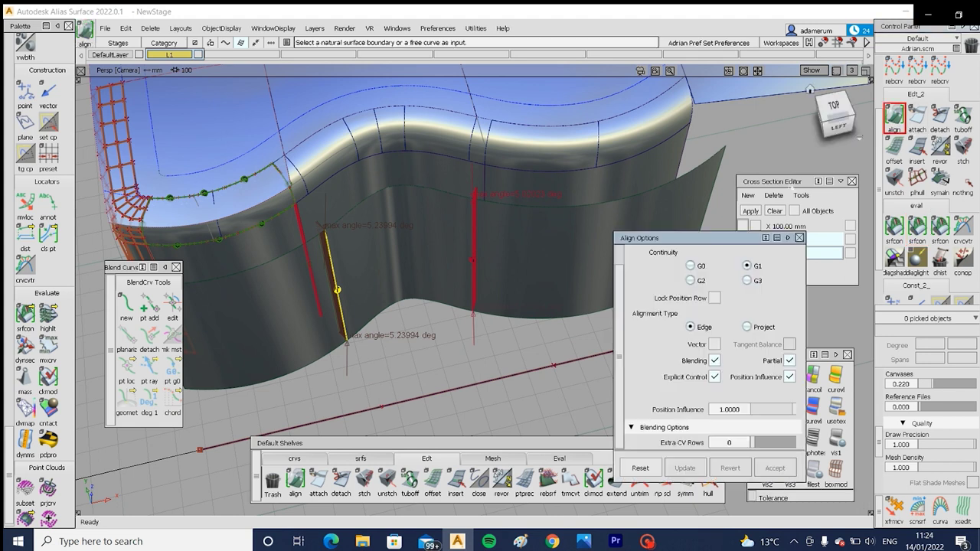
alt+shift+drag(475, 243, 412, 277)
click(461, 255)
click(412, 277)
click(489, 277)
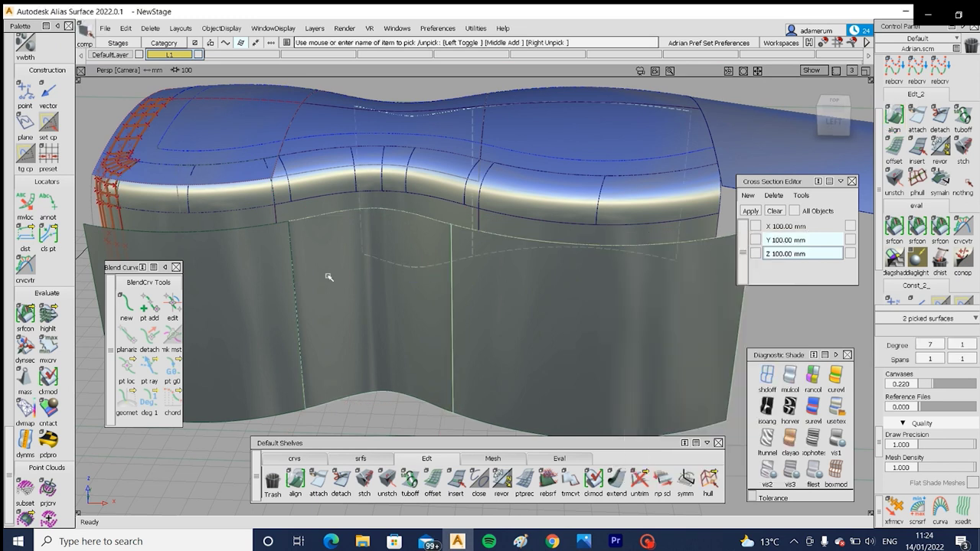
click(227, 262)
mouse_move(304, 232)
ctrl+shift+mouse_down()
mouse_move(293, 326)
mouse_move(262, 149)
mouse_move(436, 227)
mouse_move(483, 283)
ctrl+shift+mouse_up()
Step: Align the offset walls with G3 edge continuity at the seam nearer the tail, accepting removal of construction history
double_click(894, 115)
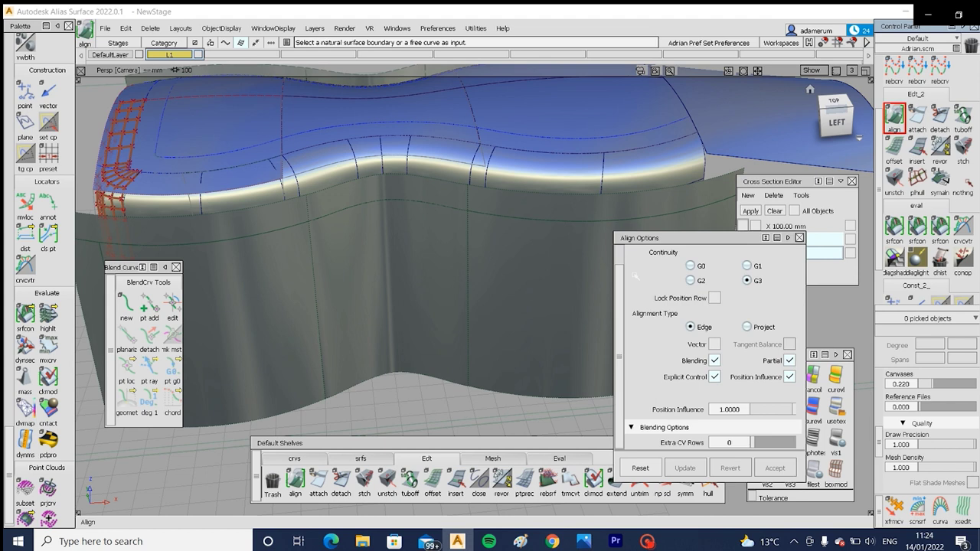
click(465, 277)
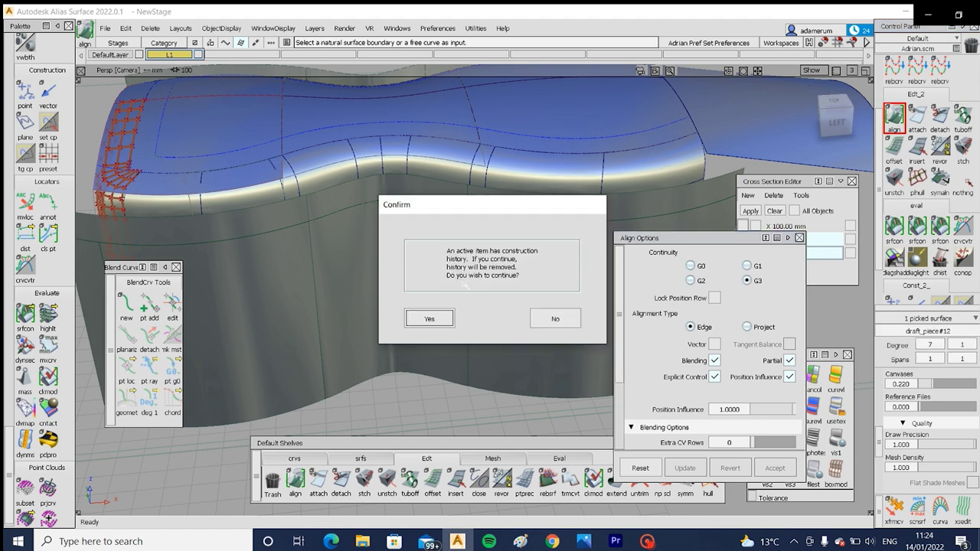
key(Return)
click(470, 280)
alt+shift+drag(388, 309, 435, 305)
Step: Align the offset walls with G3 edge continuity at the remaining vertical seam nearer the body's filleted corner
ctrl+shift+drag(334, 312, 377, 276)
click(304, 290)
click(302, 293)
ctrl+shift+drag(377, 333, 368, 289)
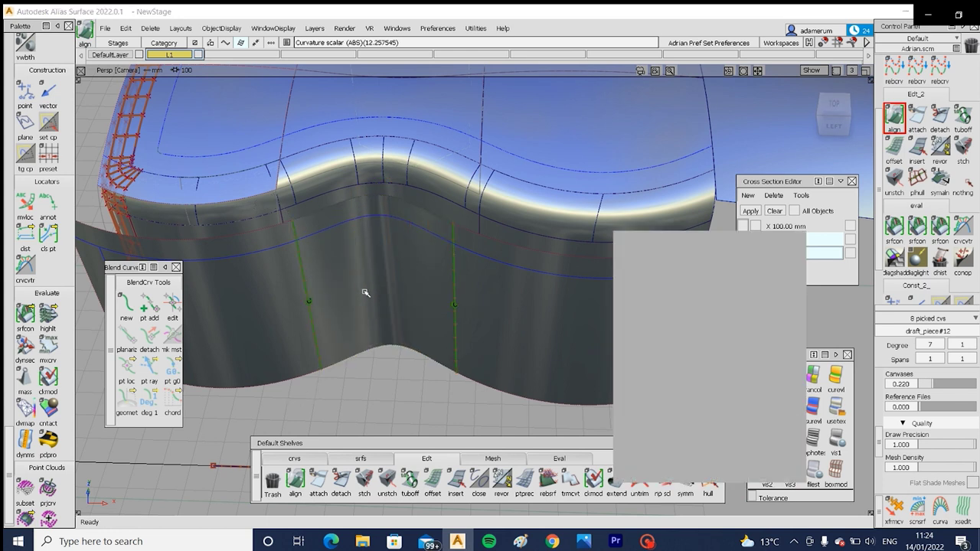
Step: Inspect the aligned offset walls in the left view and from above near the tail
alt+shift+right_drag(367, 291, 365, 318)
alt+shift+drag(365, 318, 512, 208)
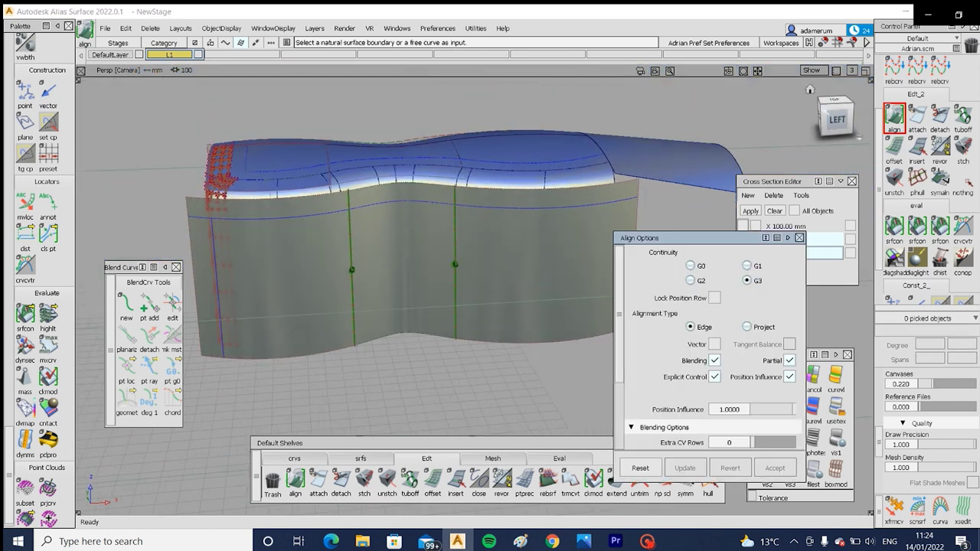
click(837, 118)
alt+shift+middle_drag(310, 141, 368, 199)
alt+shift+drag(367, 199, 506, 217)
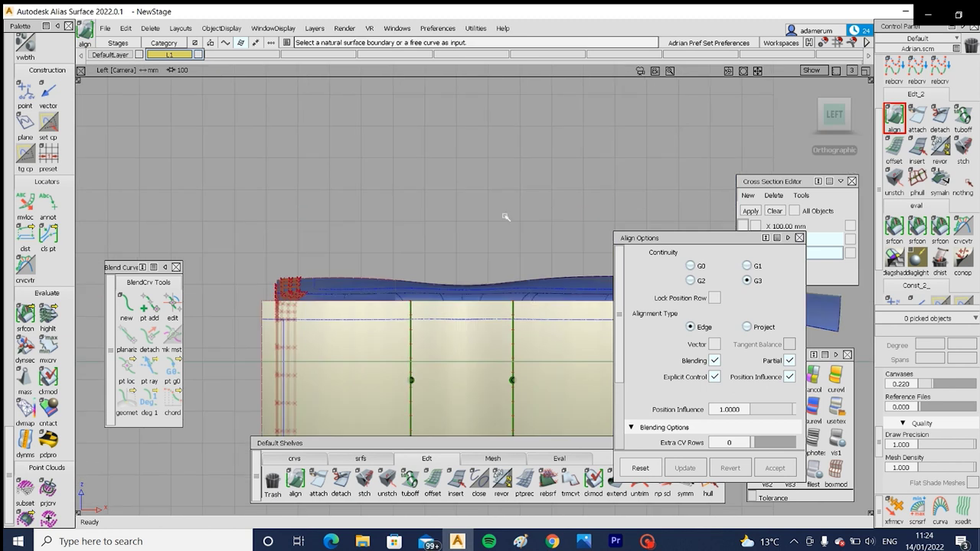
alt+shift+middle_drag(527, 203, 350, 225)
alt+shift+drag(350, 225, 385, 218)
Step: Pick the top surface patch beside the tail and move three of its inner control vertices out of their rows
click(397, 262)
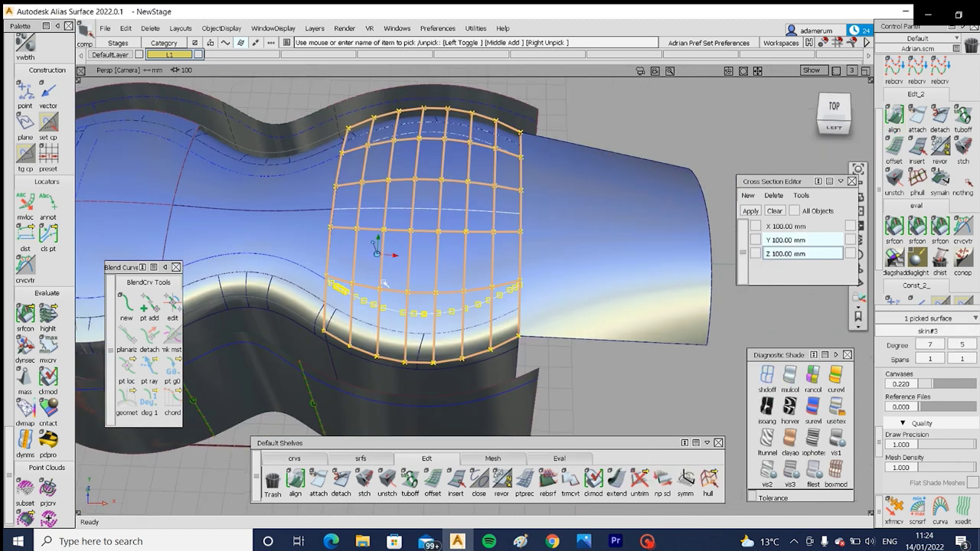
ctrl+shift+drag(381, 281, 374, 224)
click(383, 230)
ctrl+shift+right_drag(399, 263, 390, 269)
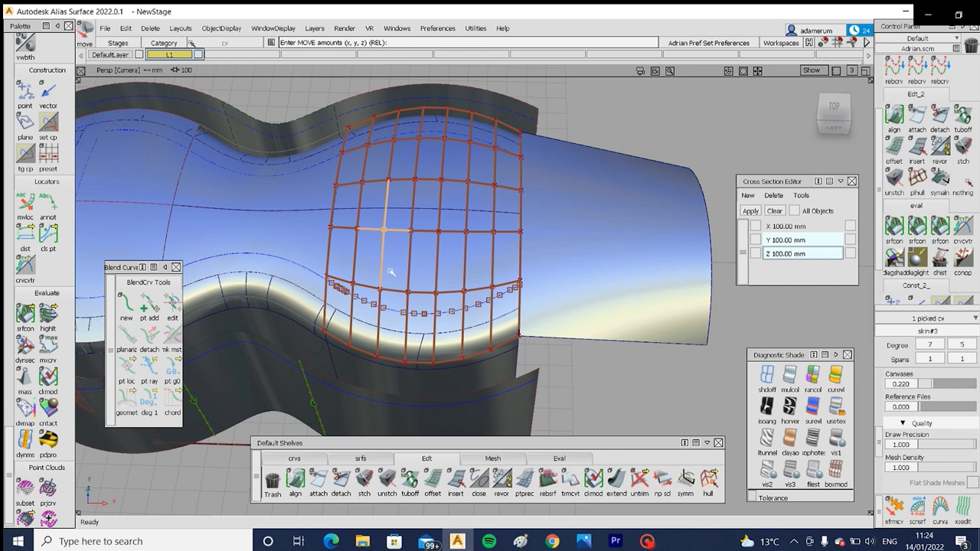
drag(405, 268, 399, 270)
middle_drag(397, 269, 399, 274)
drag(400, 275, 399, 275)
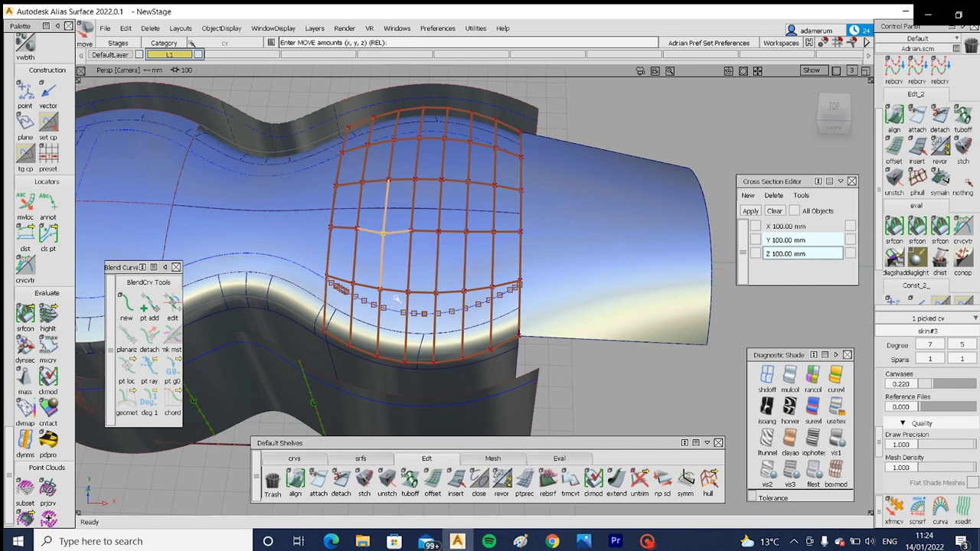
middle_drag(394, 263, 366, 285)
click(355, 284)
middle_drag(414, 266, 454, 268)
click(435, 292)
Step: Undo the last two control vertex moves on the top surface patch beside the tail
ctrl+shift+drag(497, 273, 497, 295)
ctrl+shift+drag(412, 235, 325, 236)
click(313, 243)
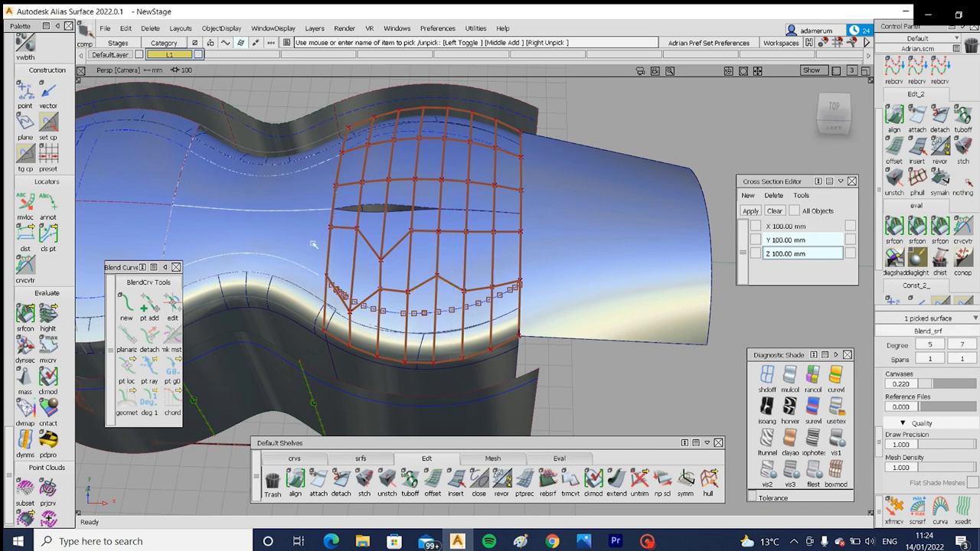
alt+shift+drag(349, 297, 366, 269)
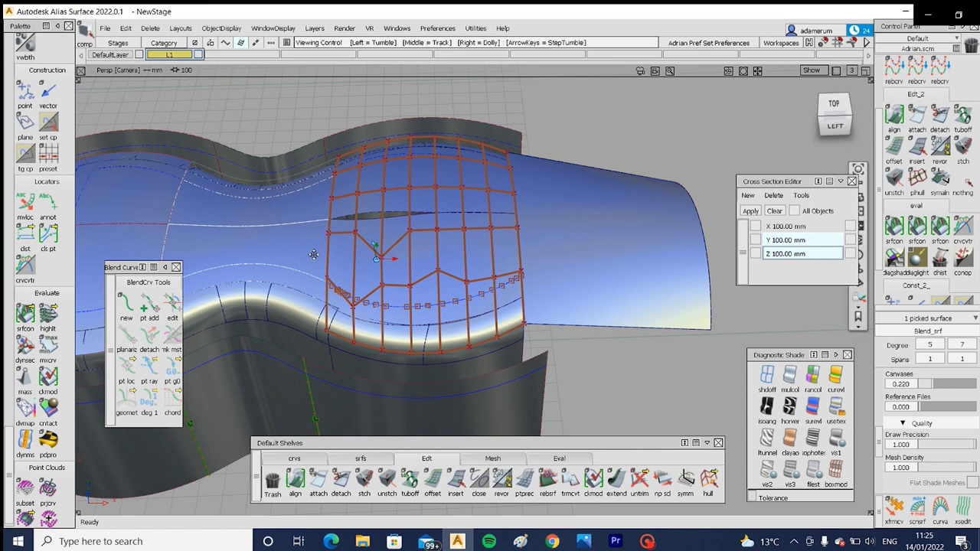
alt+shift+middle_drag(313, 256, 451, 279)
key(ctrl+z)
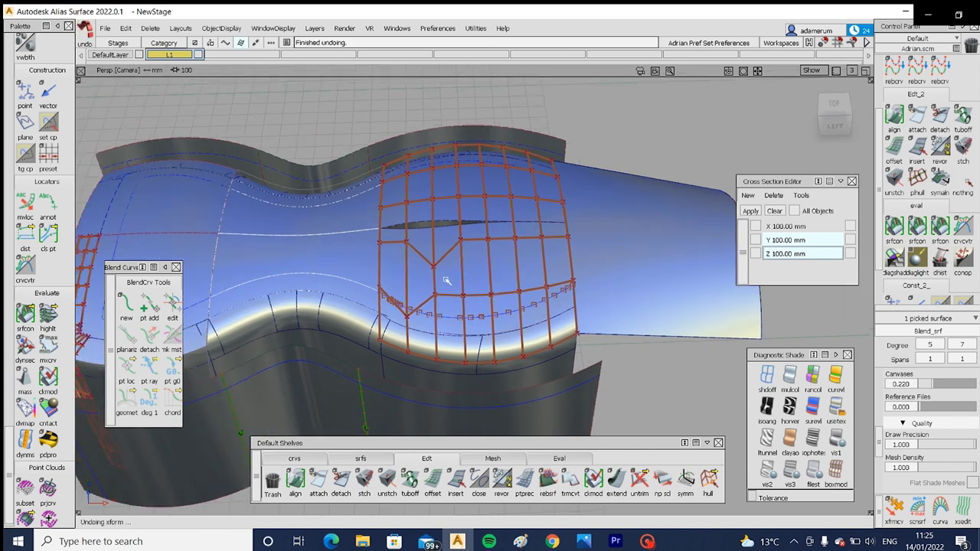
key(ctrl+z)
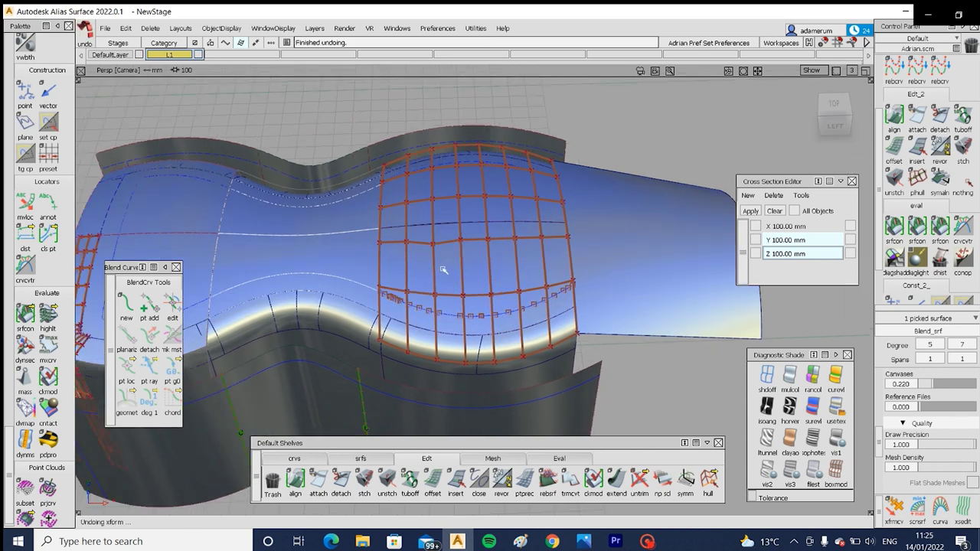
Step: Clear the selection and apply Horizontal/Vertical zebra shading to the whole model to inspect the top surfaces
ctrl+shift+drag(490, 303, 489, 247)
click(792, 408)
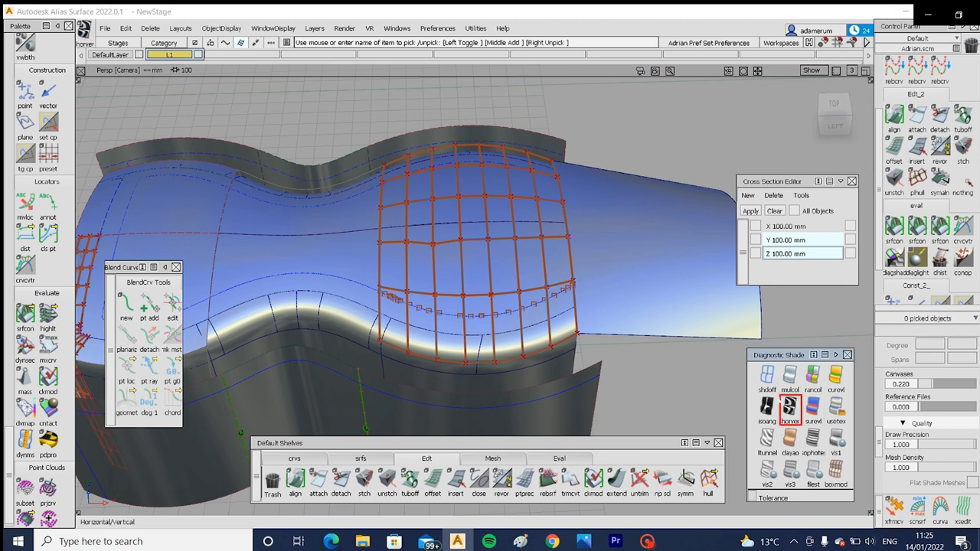
mouse_move(508, 208)
alt+shift+mouse_down()
mouse_move(501, 241)
mouse_move(503, 228)
alt+shift+mouse_up()
alt+shift+right_drag(503, 228, 494, 306)
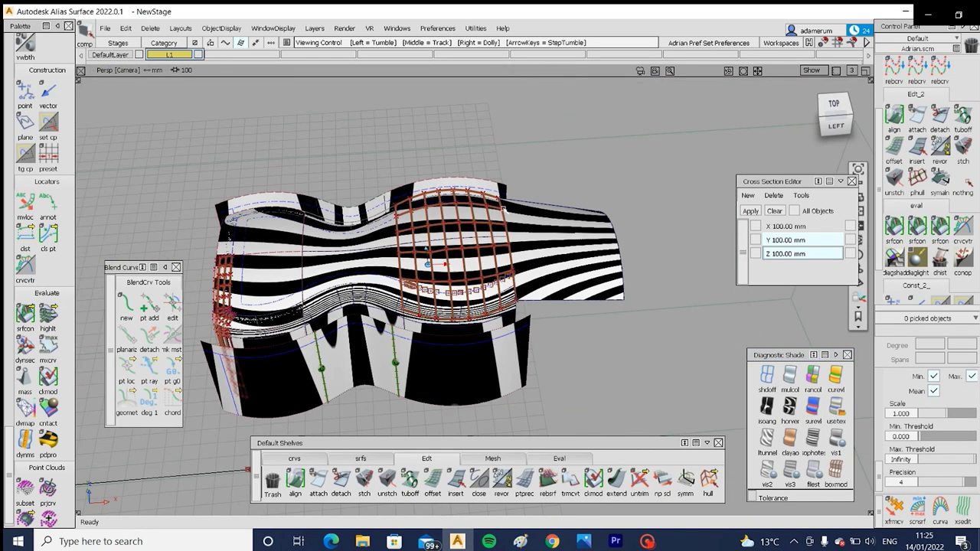
alt+shift+drag(495, 306, 494, 310)
alt+shift+right_drag(513, 289, 429, 262)
Step: Raise some inner control vertices of the top surface patch beside the tail to distort its zebra stripes
ctrl+shift+drag(423, 263, 463, 260)
ctrl+shift+right_drag(449, 278, 478, 277)
alt+shift+drag(477, 277, 410, 270)
click(417, 297)
Step: Untrim the middle top surface that adjoins the patch beside the tail
click(640, 480)
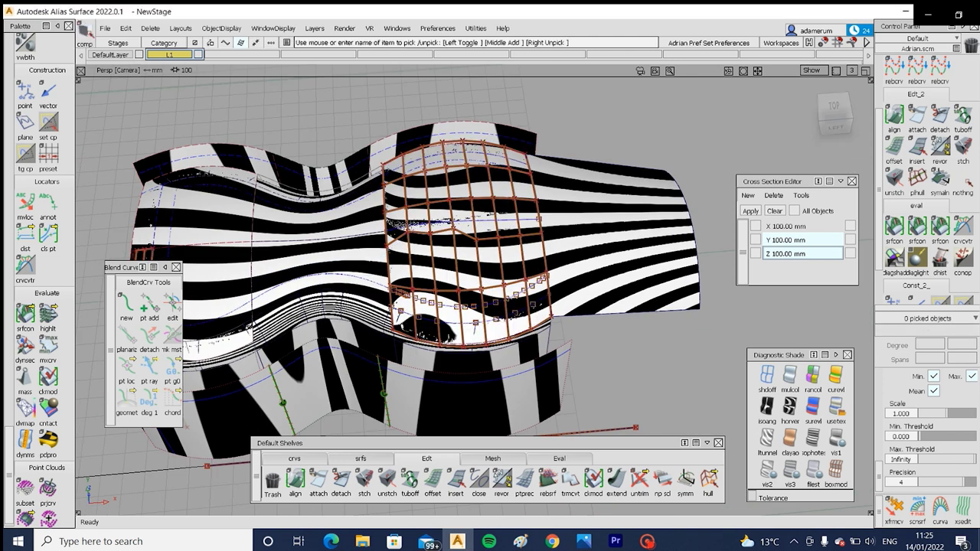
click(370, 320)
click(640, 480)
Step: Align the middle blend surface's edge to the patch beside the tail with G3 edge continuity, and clear the selection
double_click(894, 117)
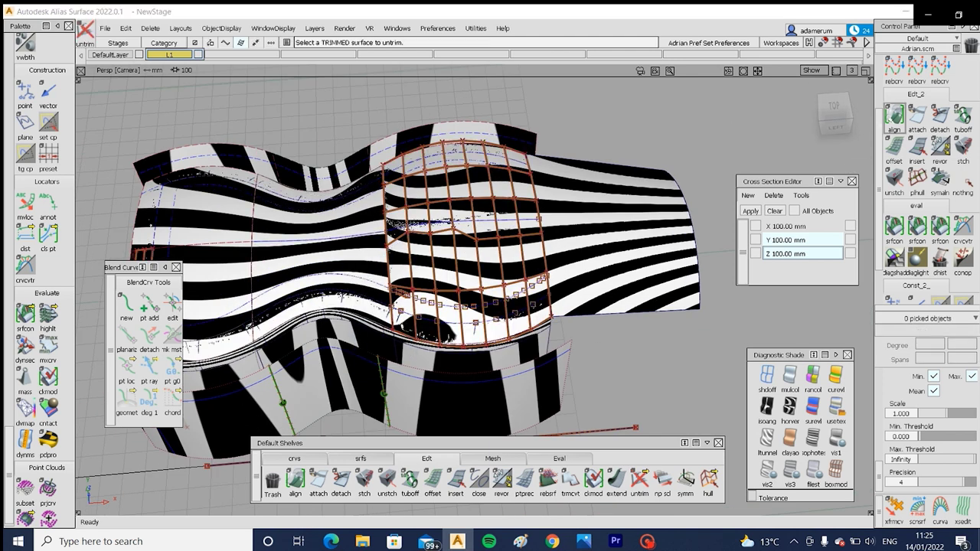
click(388, 261)
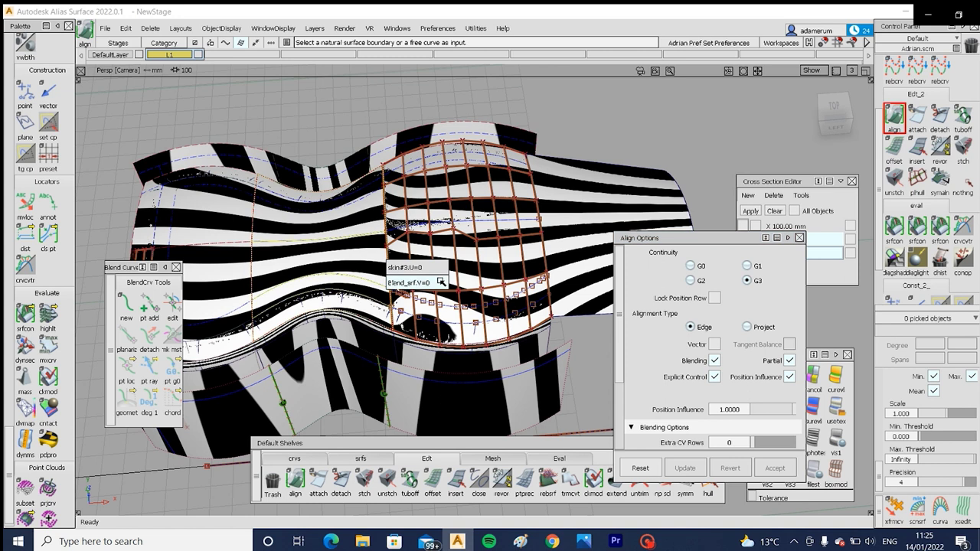
click(413, 283)
click(386, 259)
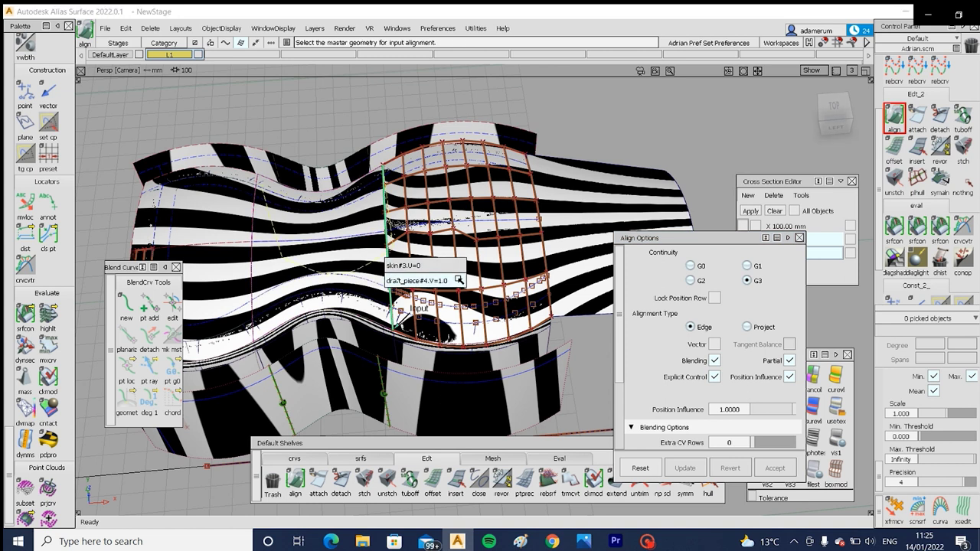
click(458, 265)
alt+shift+drag(348, 247, 354, 290)
alt+shift+drag(474, 321, 434, 136)
alt+shift+drag(475, 240, 501, 305)
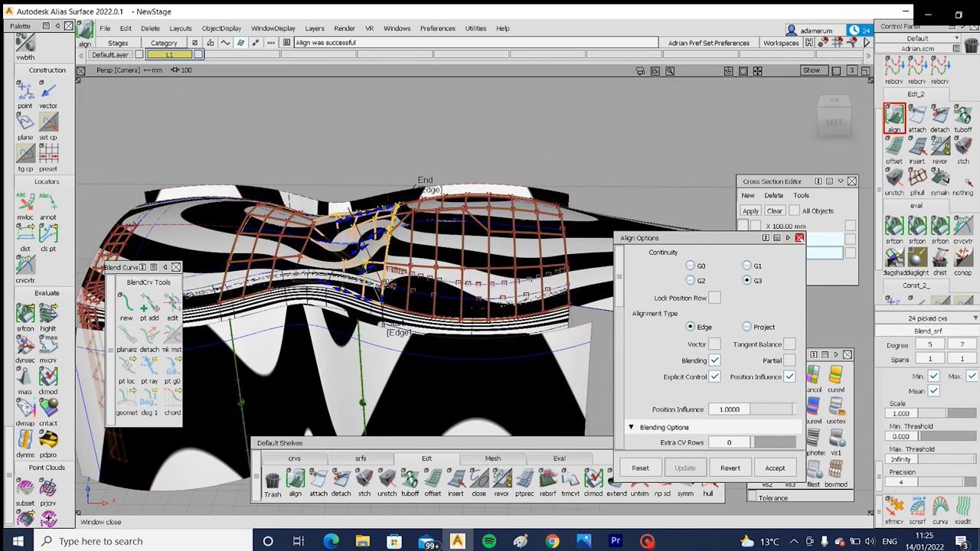
click(800, 238)
alt+shift+right_drag(487, 233, 459, 230)
key(shift+n)
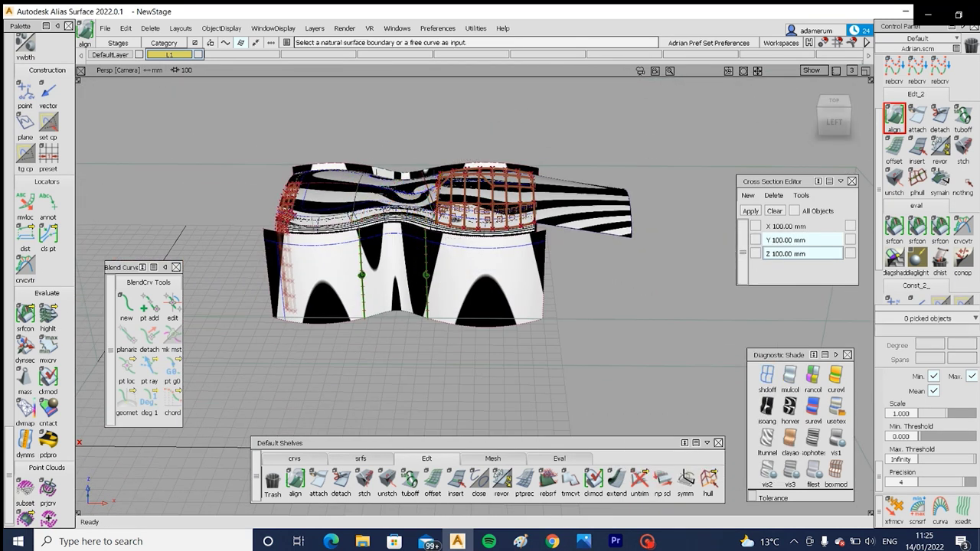
Step: In the left view, draw a long horizontal edit-point curve above the body and a short slanted curve crossing it
alt+shift+middle_drag(457, 219, 515, 230)
click(295, 458)
click(319, 481)
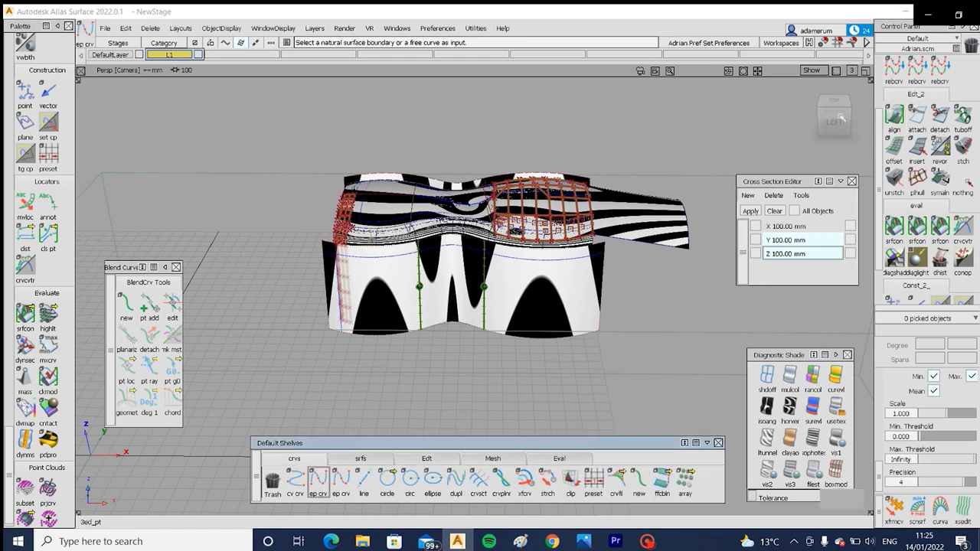
click(837, 121)
click(513, 141)
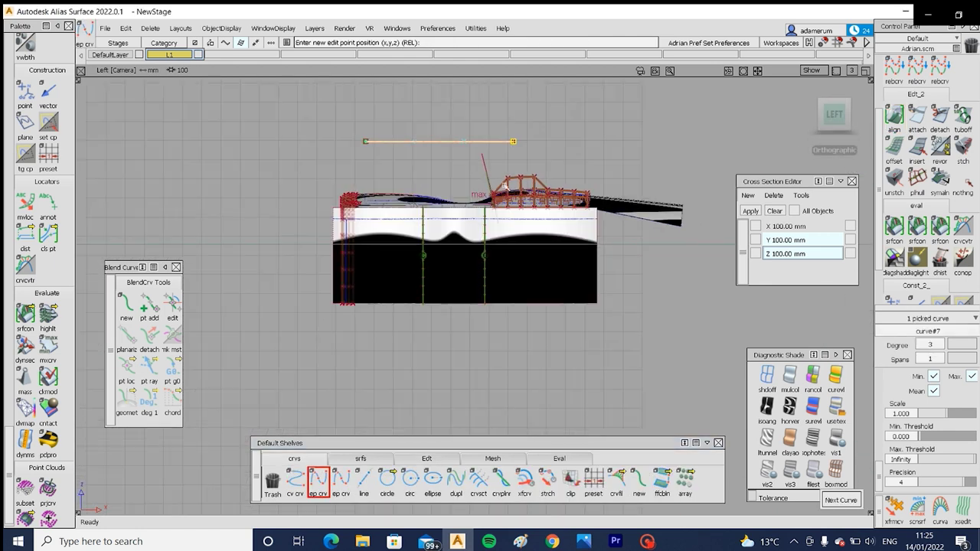
key(space)
click(423, 162)
click(439, 122)
Step: Move the two inner control vertices of the long horizontal curve up and away from the tail to arch it
alt+shift+right_drag(460, 172, 416, 182)
alt+shift+middle_drag(416, 182, 442, 357)
ctrl+shift+drag(420, 256, 399, 232)
click(400, 217)
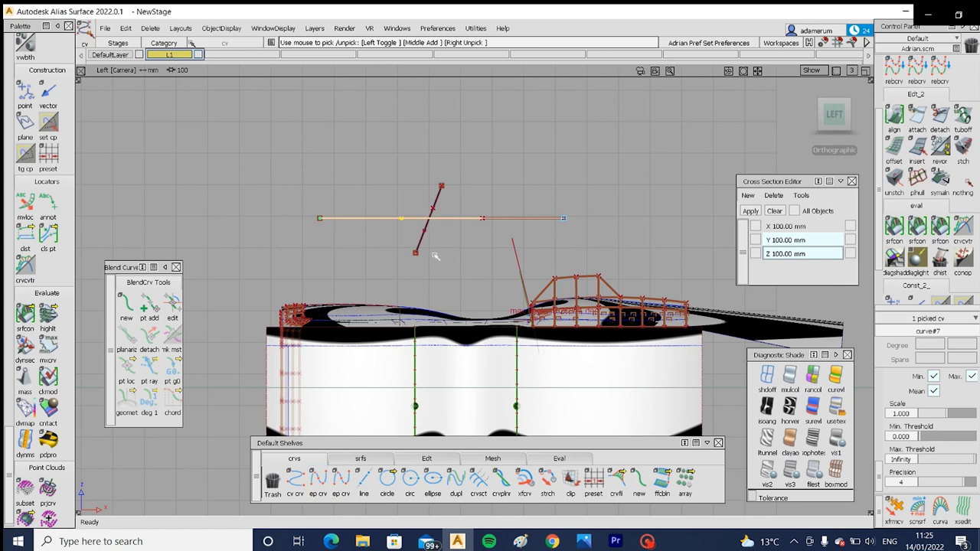
ctrl+shift+right_drag(434, 253, 453, 254)
ctrl+shift+drag(441, 231, 506, 236)
drag(444, 202, 489, 241)
ctrl+shift+right_drag(484, 249, 499, 251)
drag(481, 260, 427, 242)
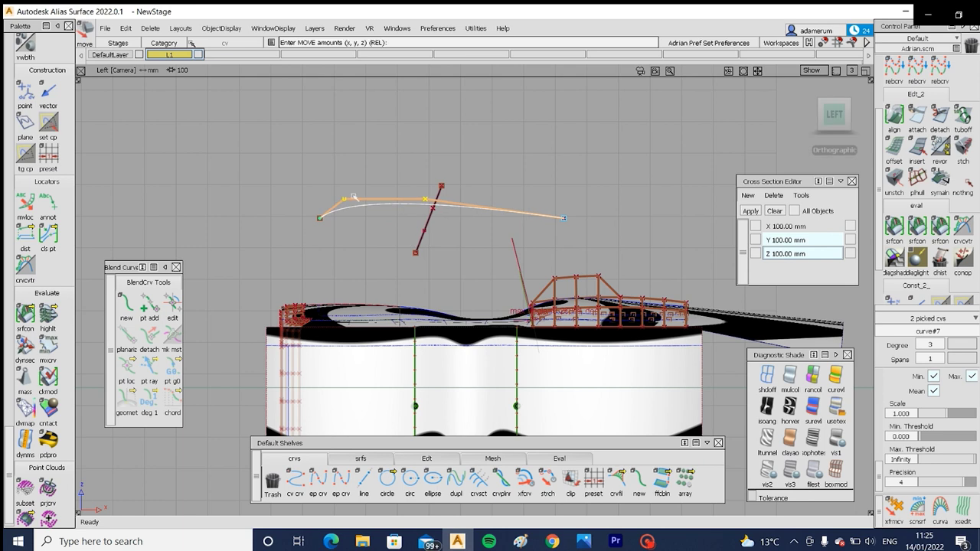
alt+shift+middle_drag(423, 277, 419, 254)
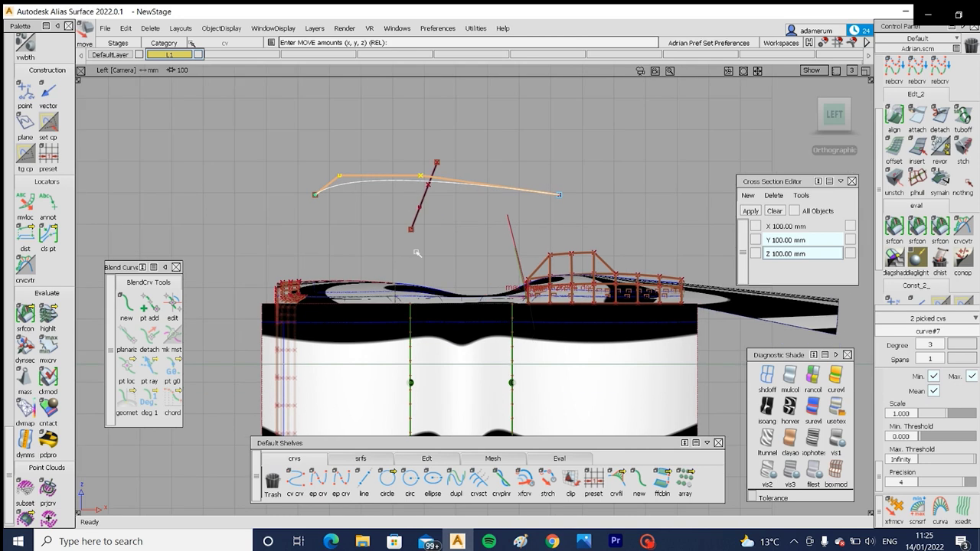
ctrl+shift+drag(419, 254, 419, 248)
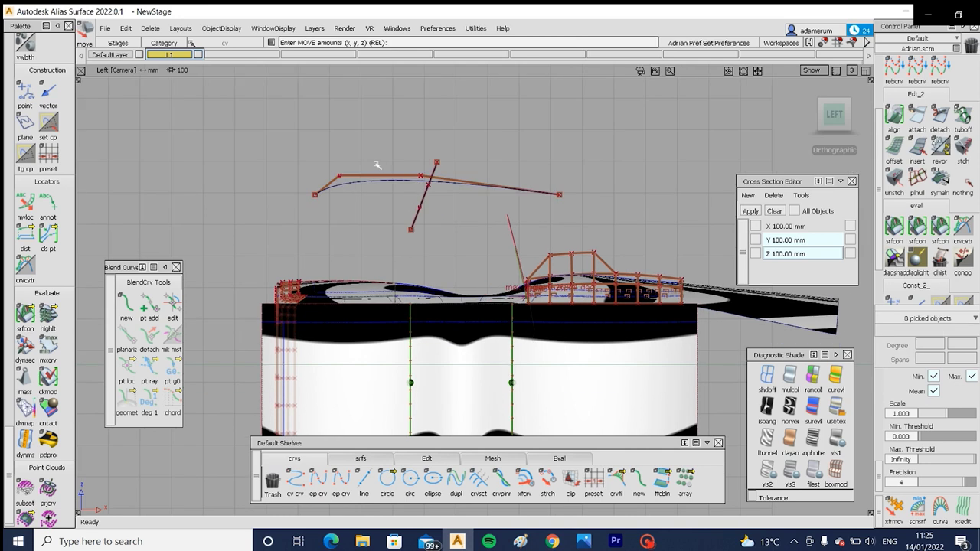
Step: Draw a slanted edit-point curve about 259 mm long upward from the arched curve's tail-side end
click(559, 458)
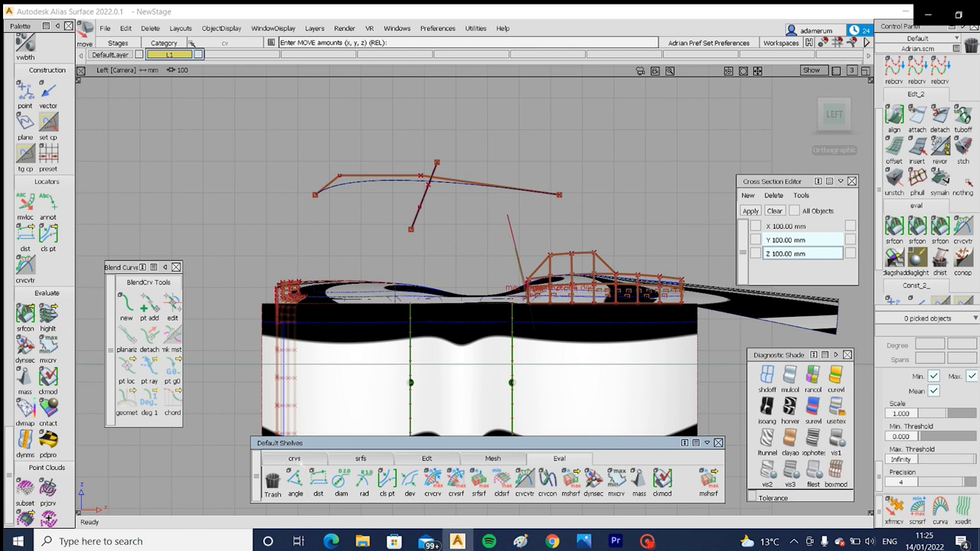
click(294, 458)
click(318, 479)
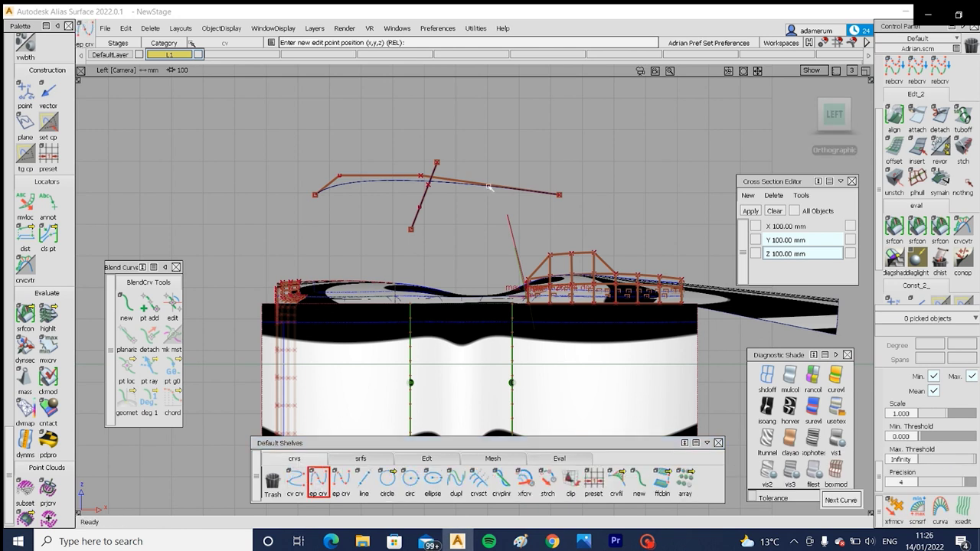
click(587, 119)
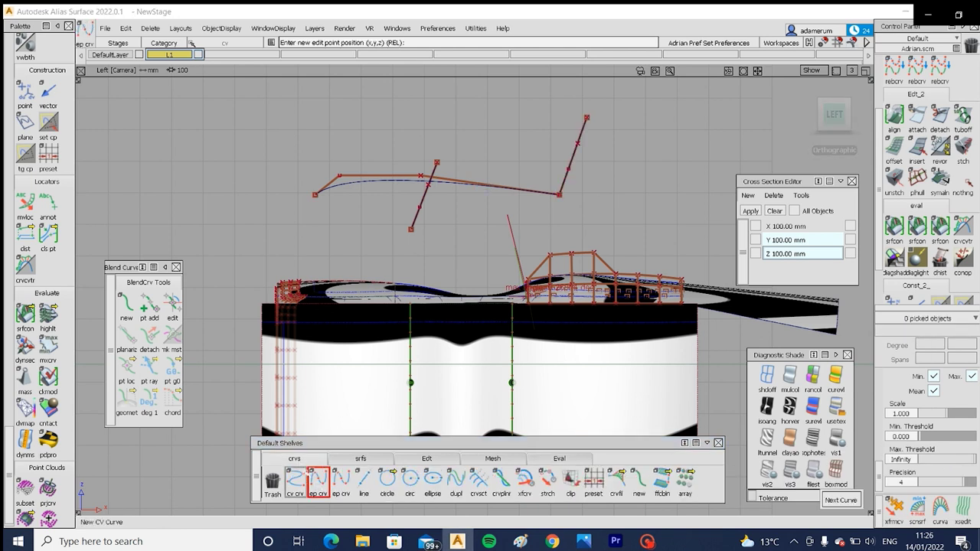
Step: Measure the angle between the slanted end curve and the arched curve where they meet
click(567, 458)
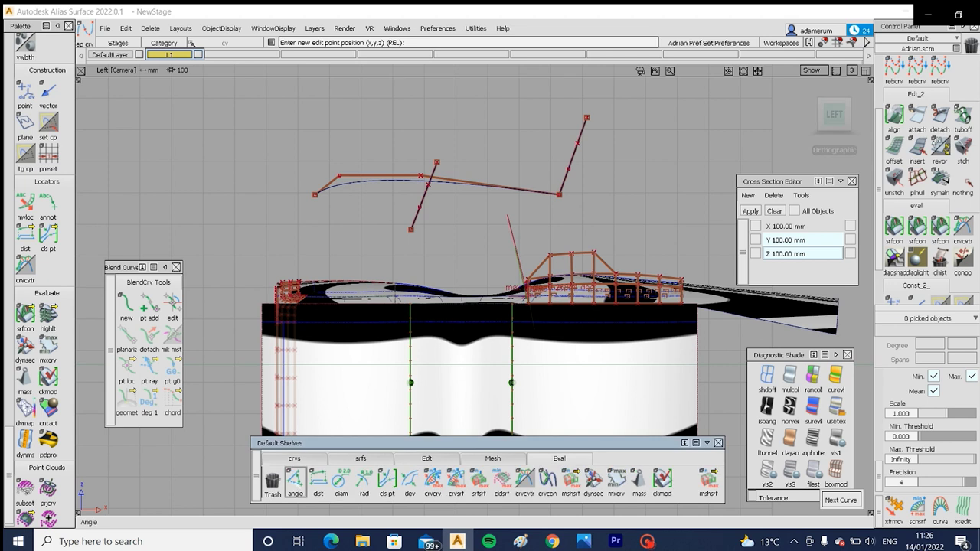
click(295, 479)
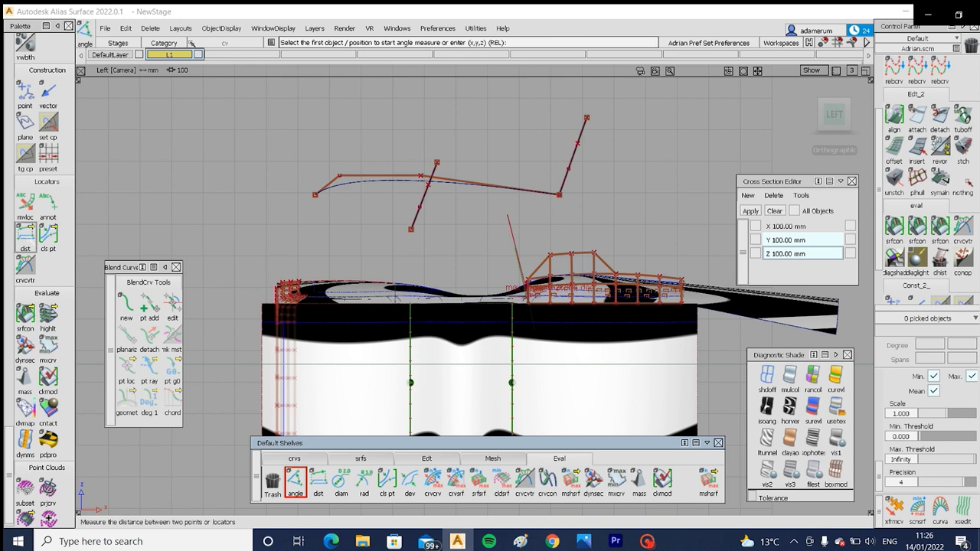
drag(25, 235, 72, 238)
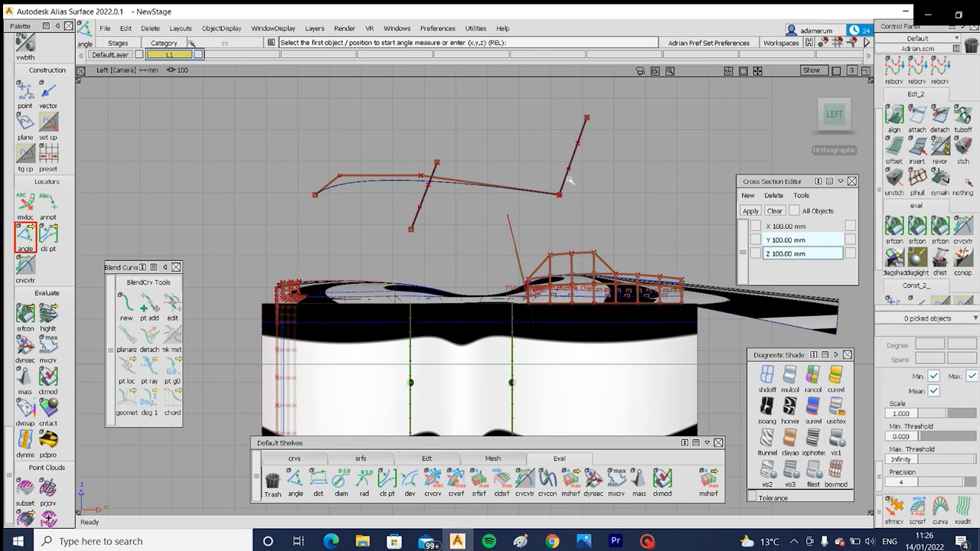
mouse_move(568, 174)
mouse_down()
mouse_move(587, 102)
mouse_move(573, 192)
mouse_move(602, 90)
mouse_up()
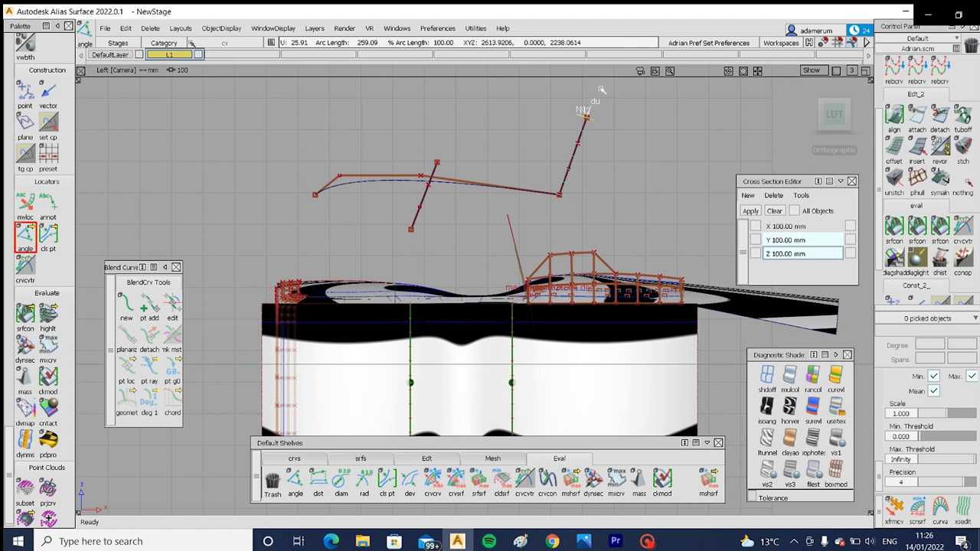
drag(558, 200, 550, 191)
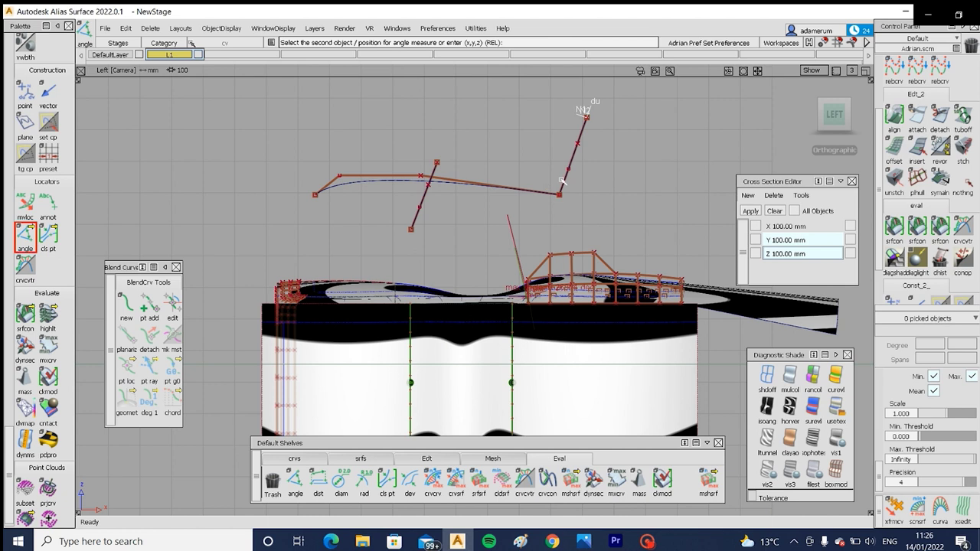
mouse_move(573, 159)
mouse_down()
mouse_move(559, 224)
mouse_move(547, 197)
mouse_move(456, 184)
mouse_move(449, 194)
mouse_move(511, 200)
mouse_up()
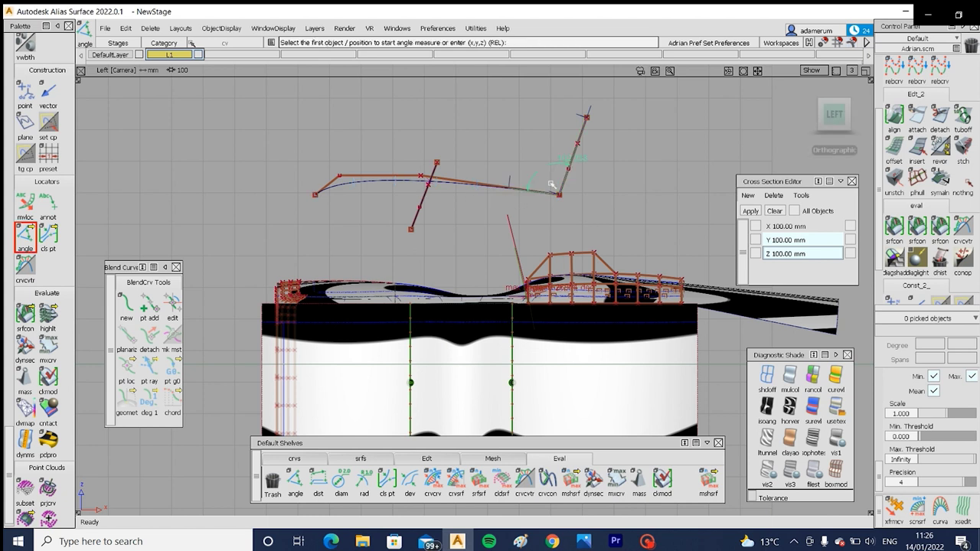
alt+shift+right_drag(587, 196, 487, 223)
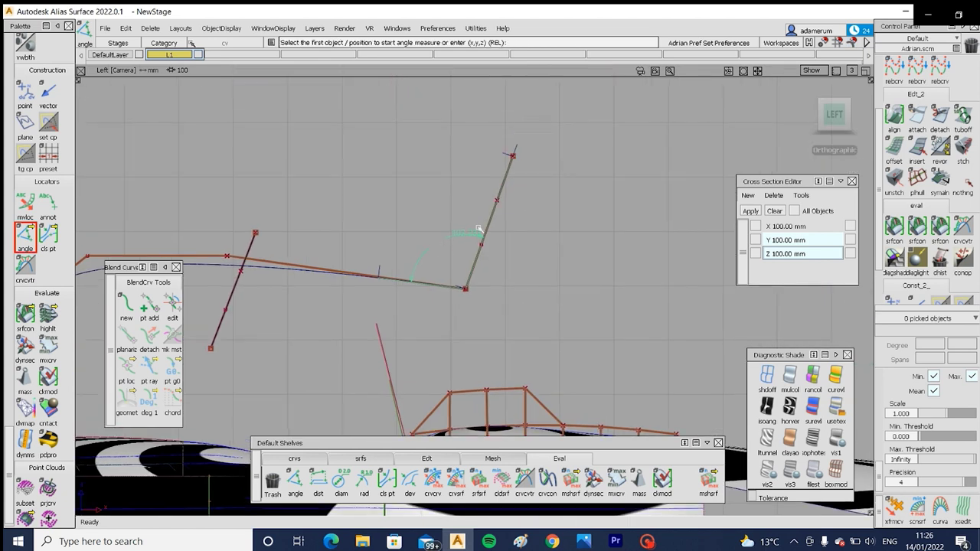
alt+shift+right_drag(512, 269, 496, 317)
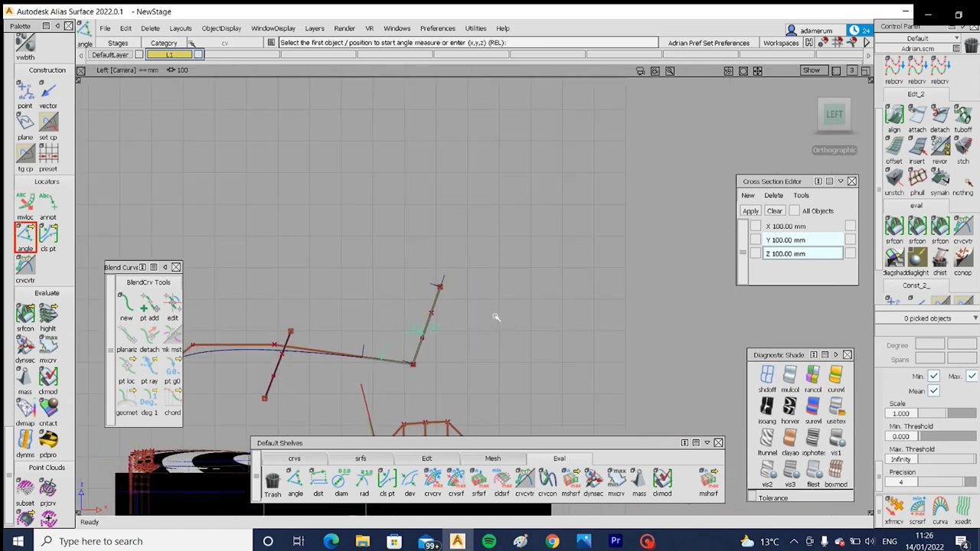
alt+shift+middle_drag(368, 349, 432, 318)
alt+shift+middle_drag(432, 352, 435, 327)
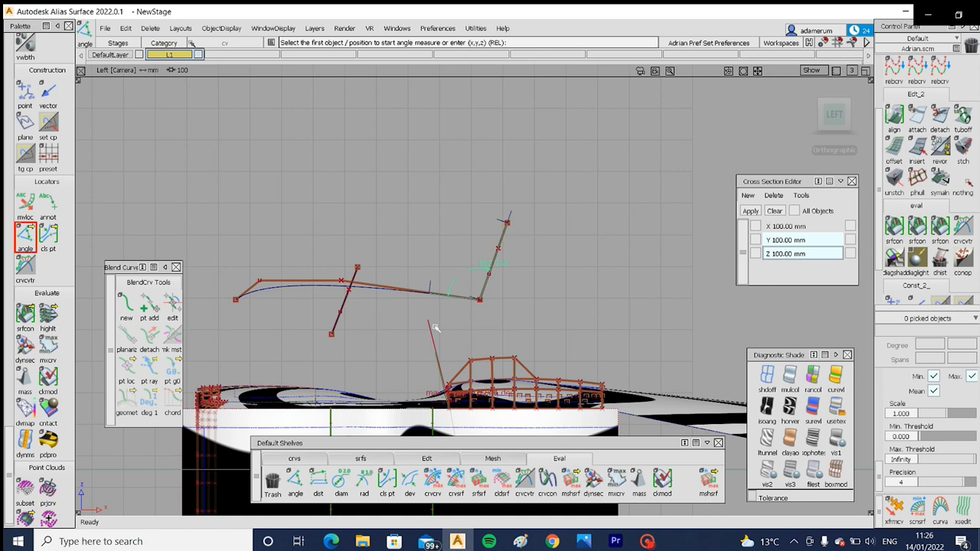
alt+shift+middle_drag(429, 339, 482, 318)
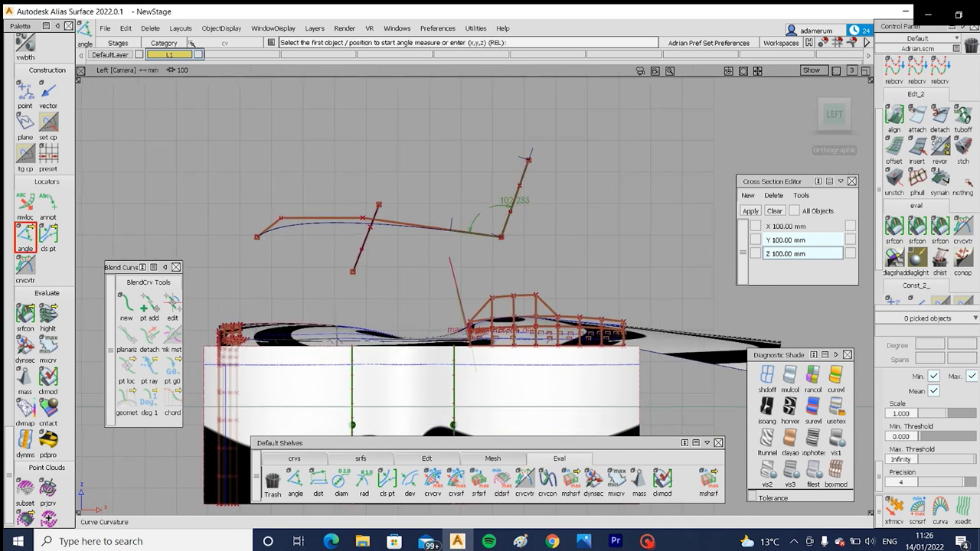
Step: Duplicate the arched curve and move the copy above the original, slightly away from the tail
ctrl+shift+drag(449, 223, 412, 205)
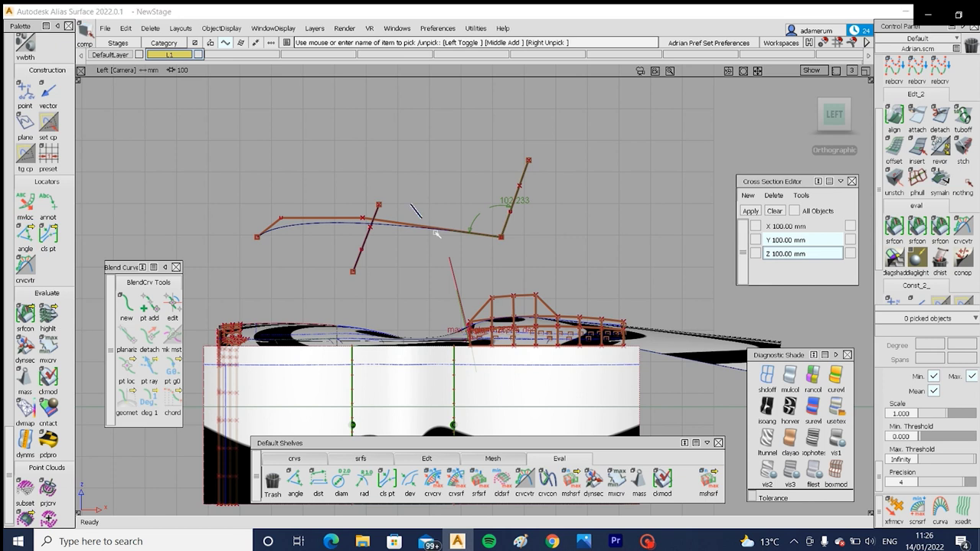
click(434, 240)
key(ctrl+c)
key(ctrl+v)
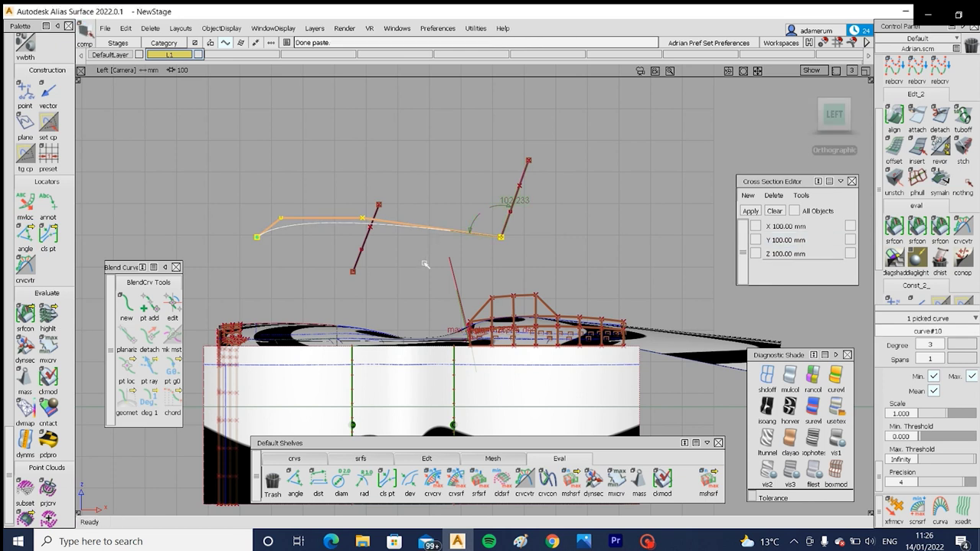
drag(394, 258, 346, 187)
ctrl+shift+drag(378, 334, 379, 241)
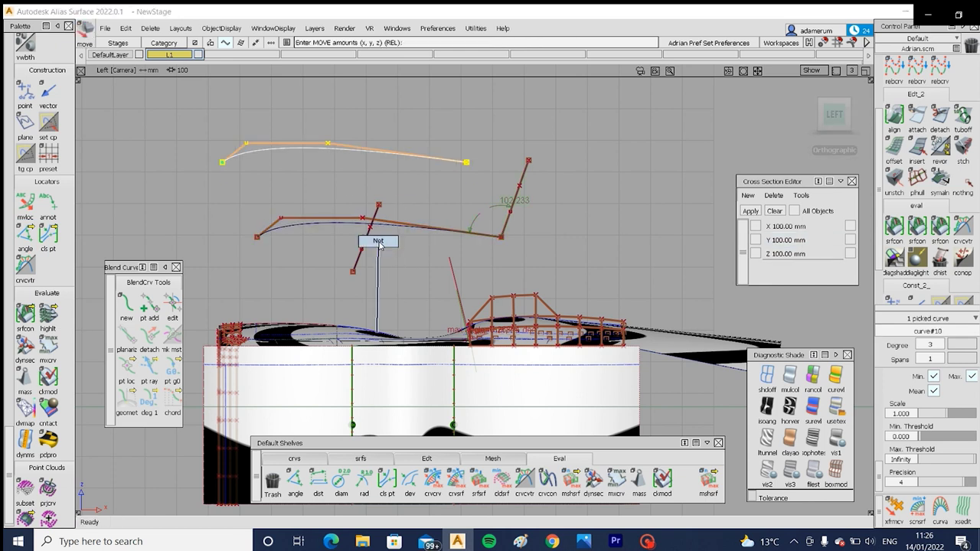
ctrl+shift+click(284, 205)
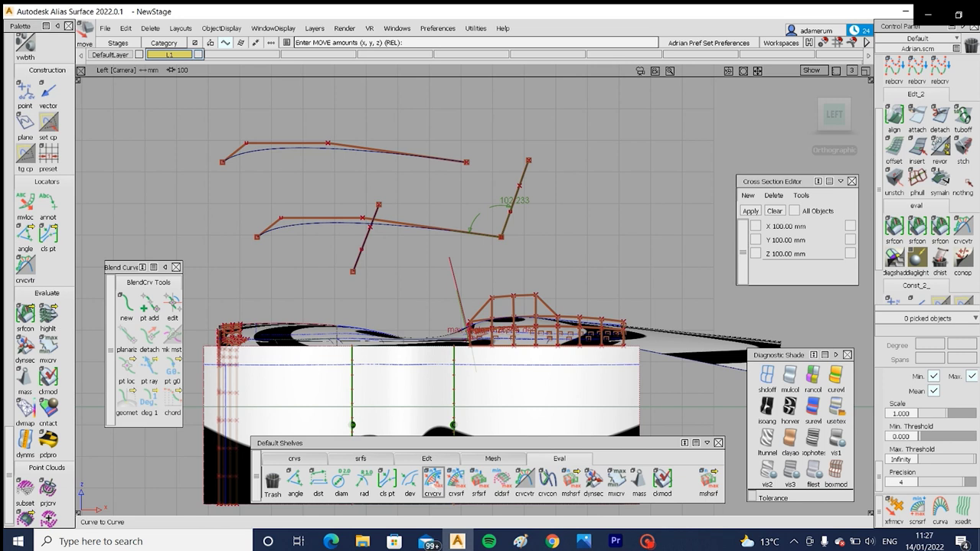
Step: Measure the curve-to-curve deviation between the lower arched curve and its copy above, using true length with minimum, maximum and comb shown
double_click(432, 481)
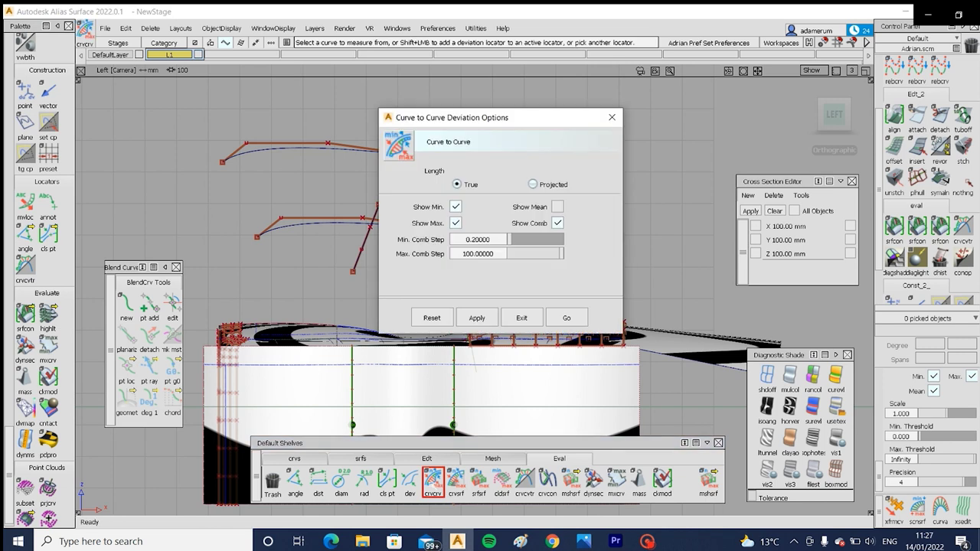
click(611, 117)
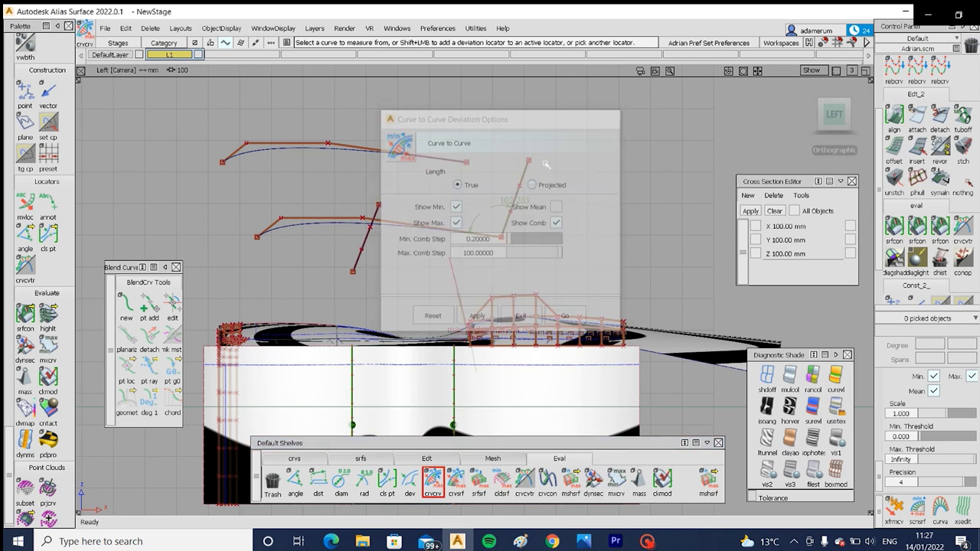
click(409, 227)
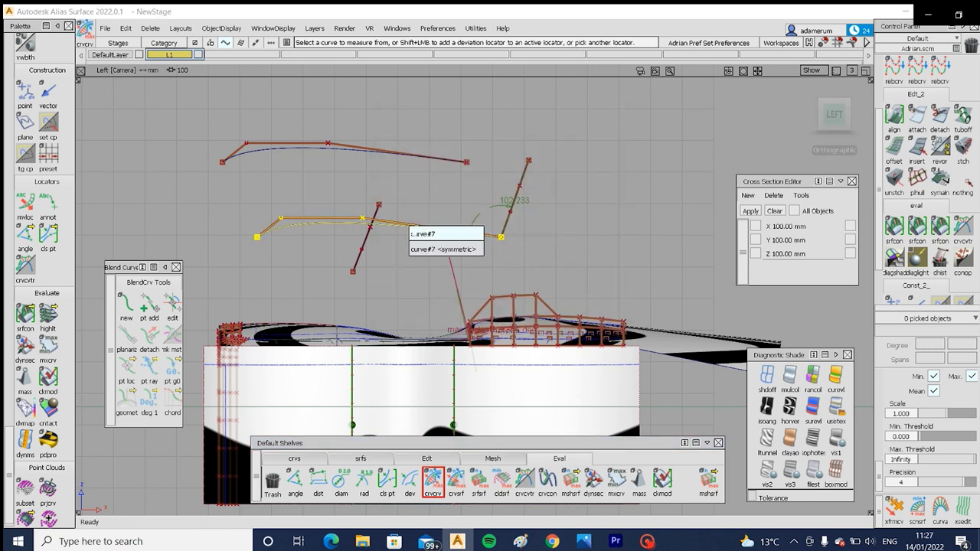
click(408, 162)
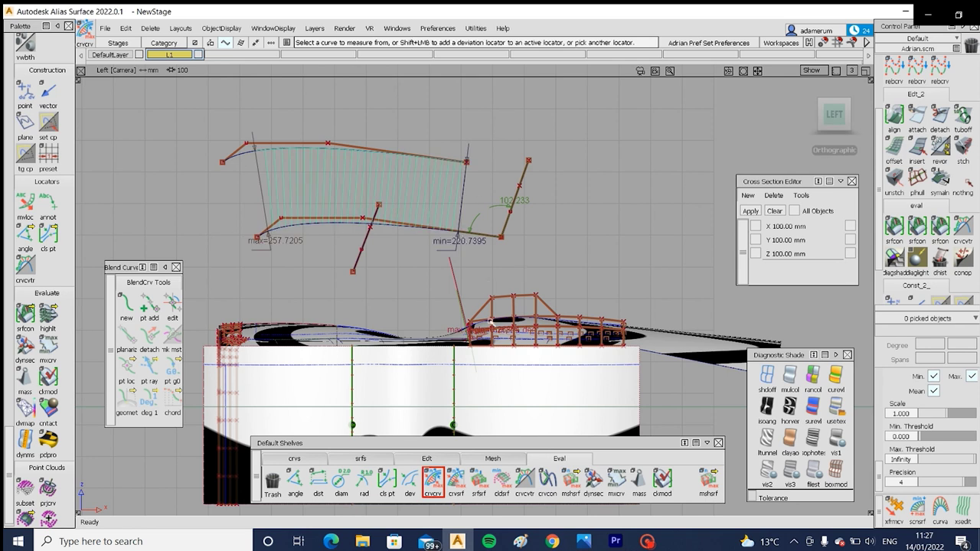
alt+shift+drag(398, 297, 406, 360)
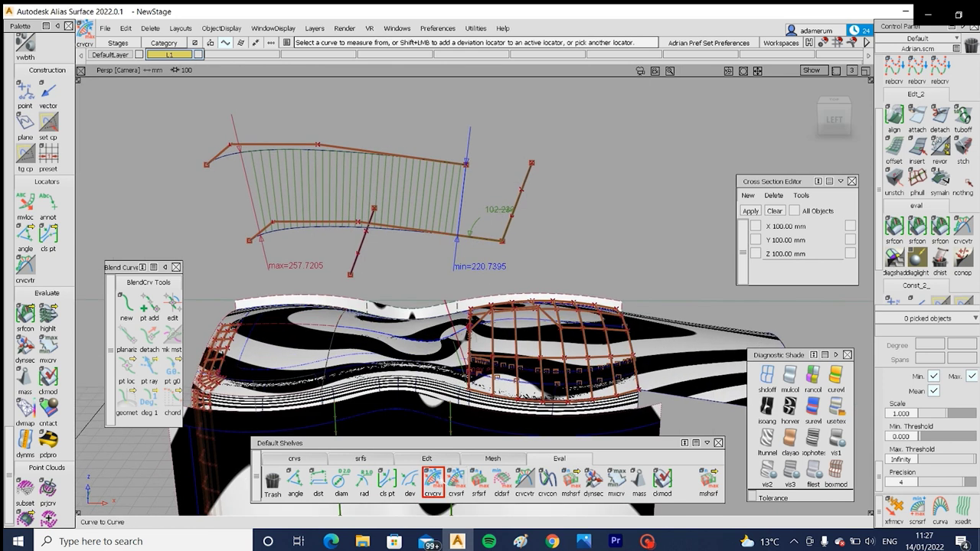
Step: Delete the existing measurement locators and measure the curve-to-surface deviation from the lower arched curve to the body's top surface
click(456, 481)
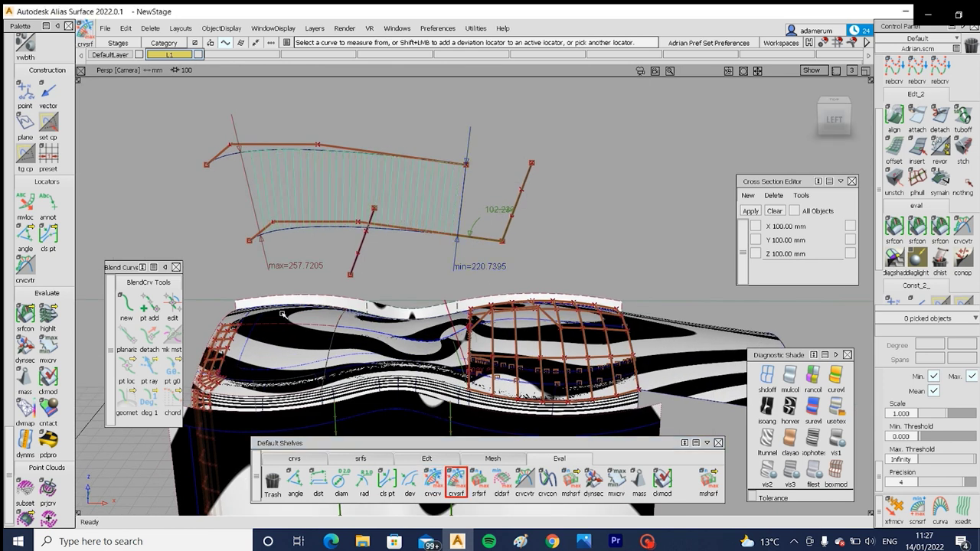
click(332, 234)
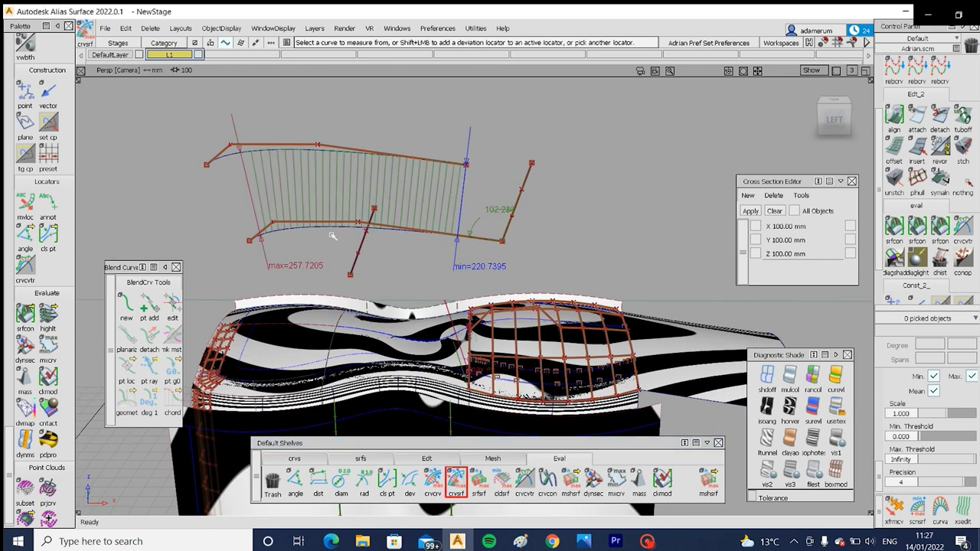
key(Delete)
click(334, 222)
click(345, 235)
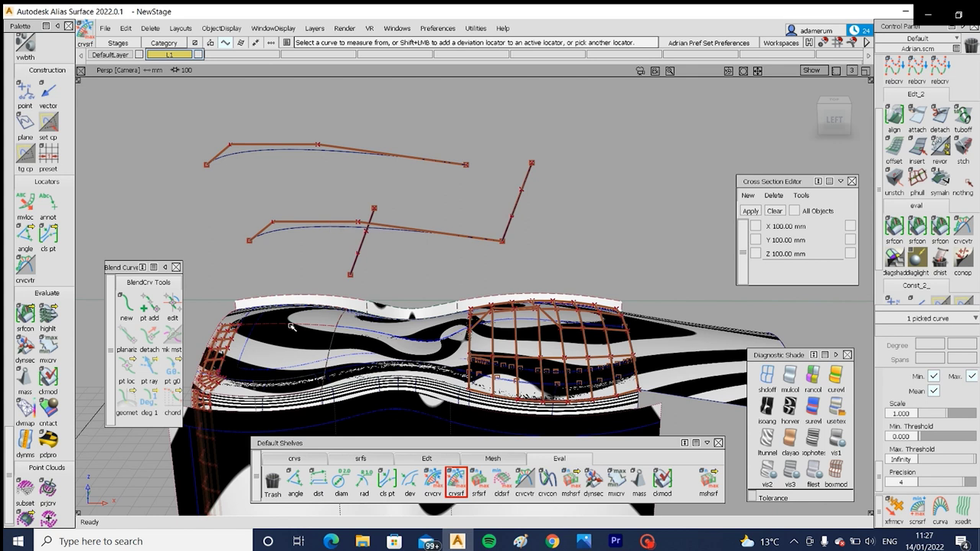
click(318, 312)
alt+shift+drag(317, 310, 284, 228)
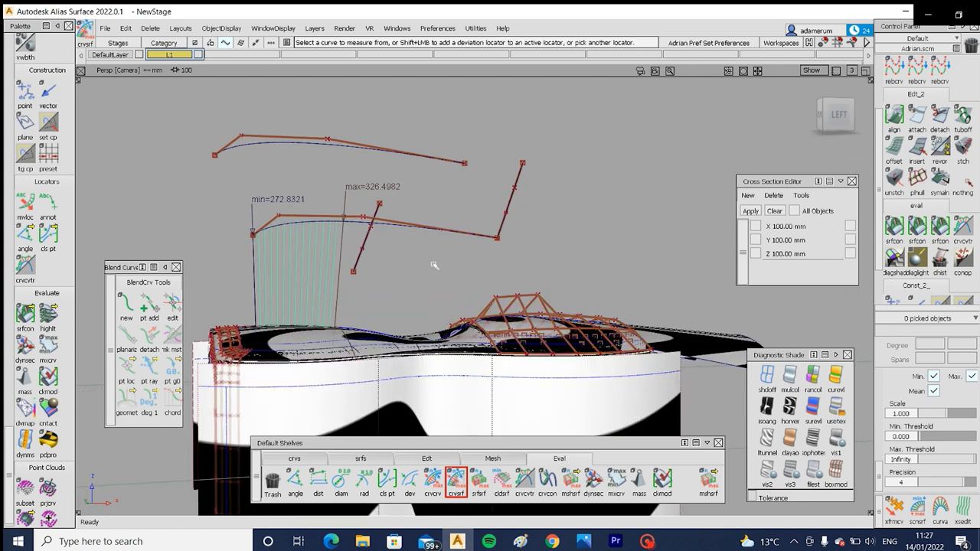
Step: Move a group of control vertices on the top surface near the tail about 212 mm up along Z to raise it
alt+shift+drag(434, 265, 488, 295)
alt+shift+right_drag(494, 283, 455, 302)
alt+shift+drag(455, 302, 469, 327)
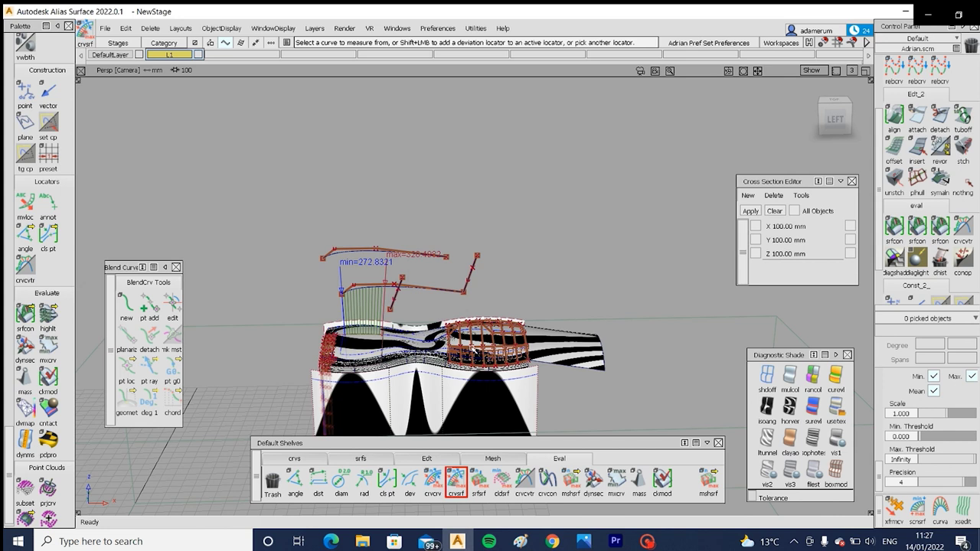
scroll(564, 267, down, 2)
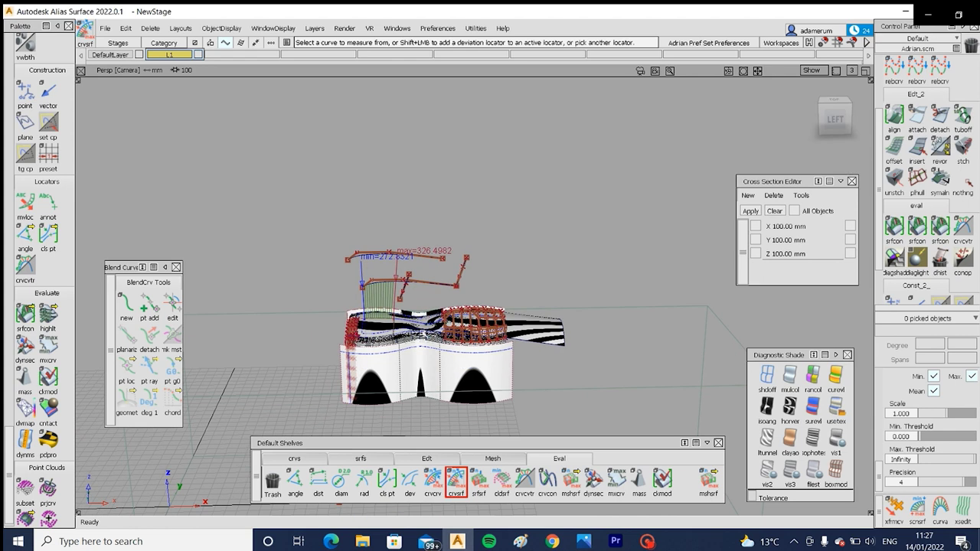
ctrl+shift+drag(484, 226, 522, 227)
ctrl+shift+right_drag(497, 261, 499, 238)
ctrl+shift+drag(498, 241, 467, 237)
ctrl+shift+right_drag(488, 228, 489, 207)
ctrl+shift+drag(481, 238, 543, 231)
drag(516, 352, 437, 323)
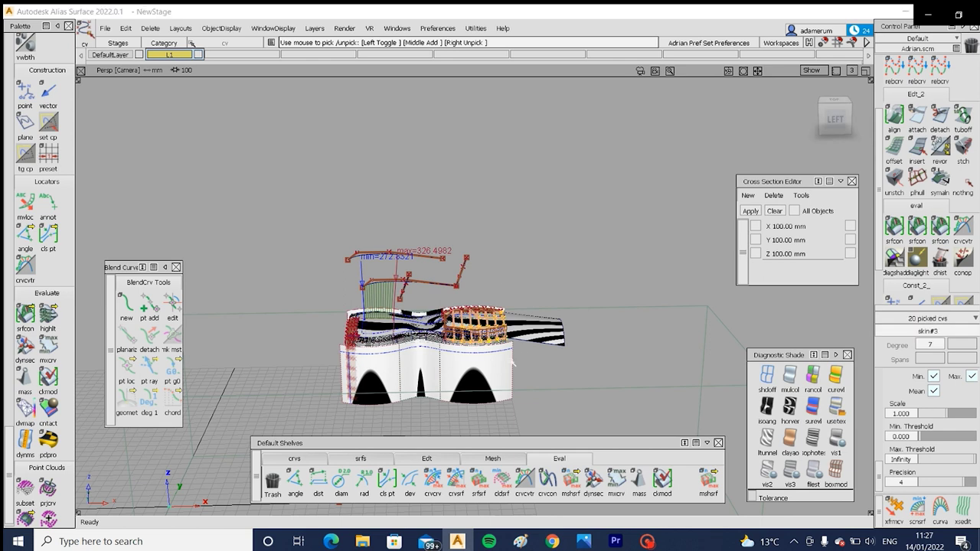
ctrl+shift+right_drag(510, 361, 506, 310)
right_drag(536, 295, 529, 290)
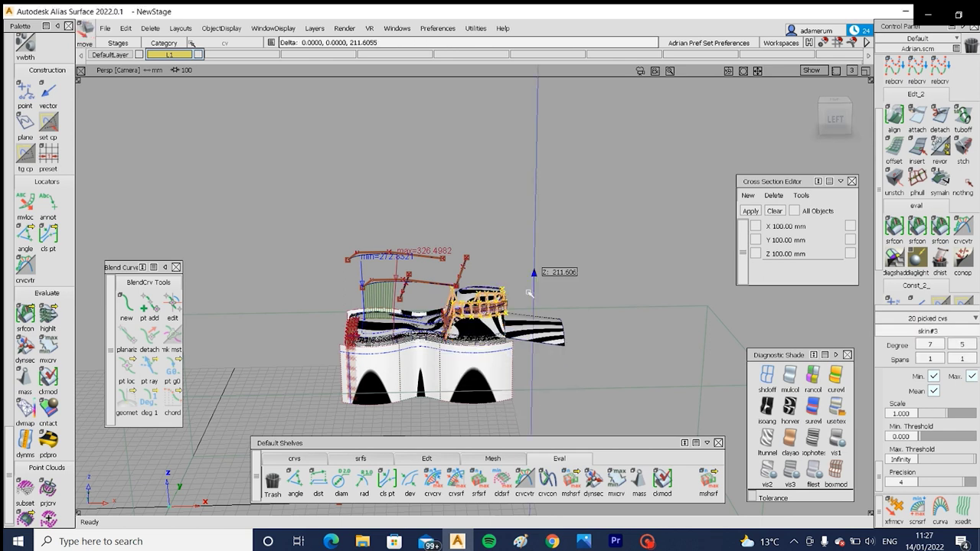
ctrl+shift+drag(536, 299, 525, 286)
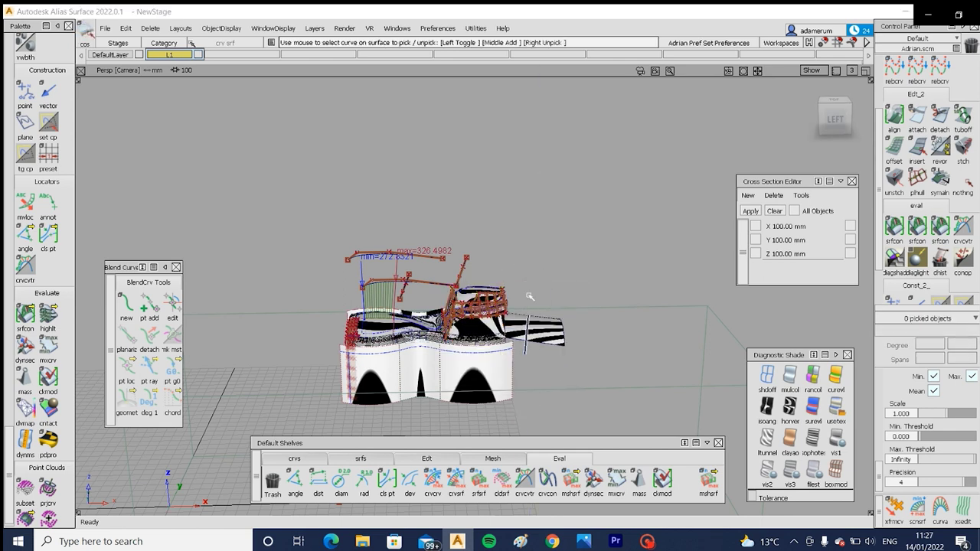
Step: Switch the model from zebra stripes to plain shading and inspect the raised surface near the tail from several angles
alt+shift+drag(433, 330, 403, 329)
mouse_move(536, 294)
alt+shift+mouse_down()
mouse_move(504, 310)
mouse_move(522, 418)
mouse_move(496, 384)
mouse_move(448, 360)
mouse_move(378, 295)
mouse_move(435, 294)
alt+shift+mouse_up()
key(alt+m)
alt+shift+right_drag(435, 294, 438, 291)
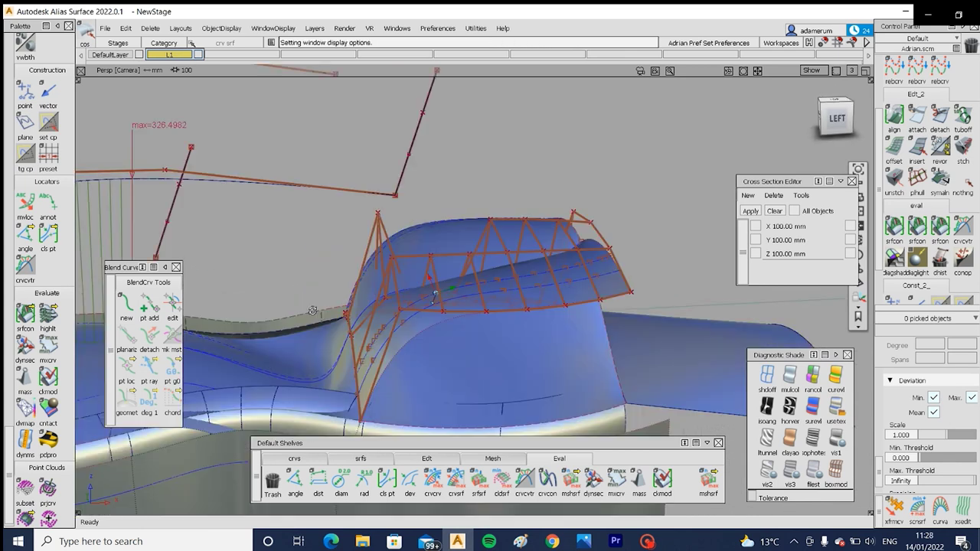
alt+shift+drag(438, 291, 446, 269)
alt+shift+right_drag(446, 268, 375, 282)
alt+shift+drag(375, 282, 416, 326)
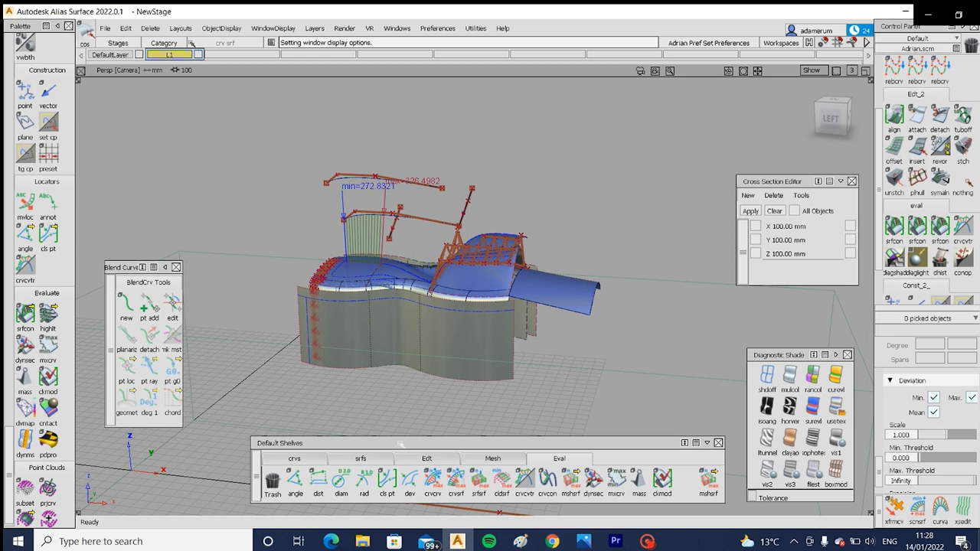
Step: Move the shelf window slightly down, clear of the model, and hide the control vertices of the raised surface near the tail
drag(436, 444, 442, 455)
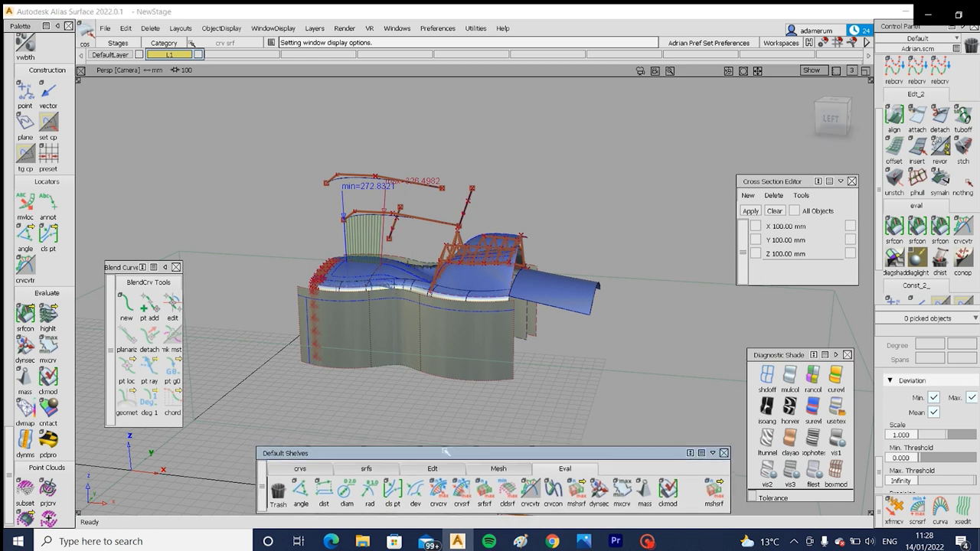
alt+shift+drag(390, 321, 400, 289)
drag(380, 202, 503, 342)
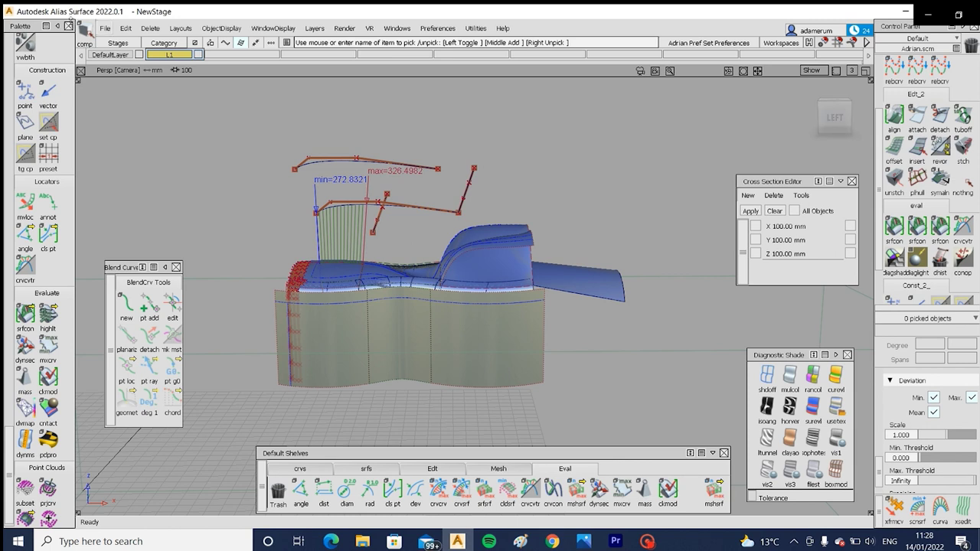
Step: Start saving the scene as a wire file in the demo project's wire folder
click(105, 29)
click(105, 124)
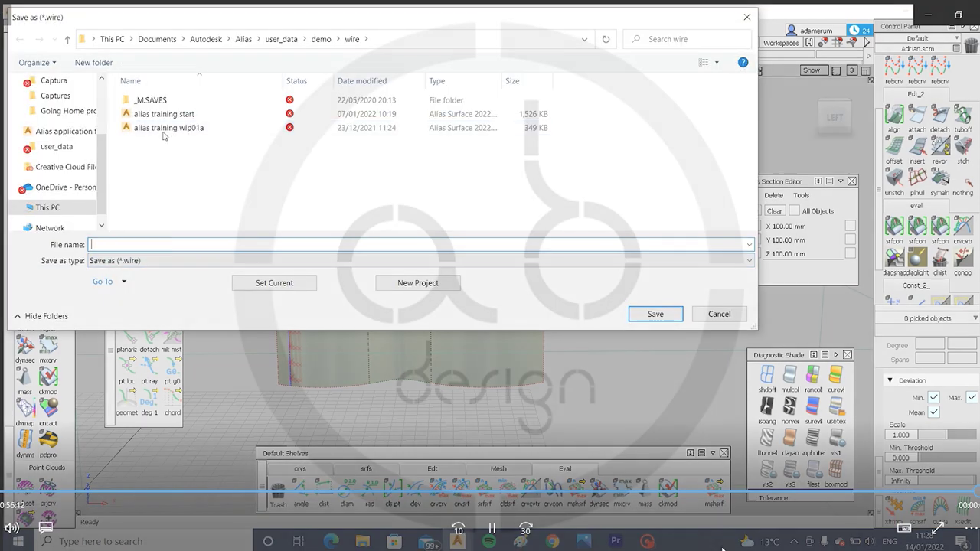
click(164, 129)
click(648, 542)
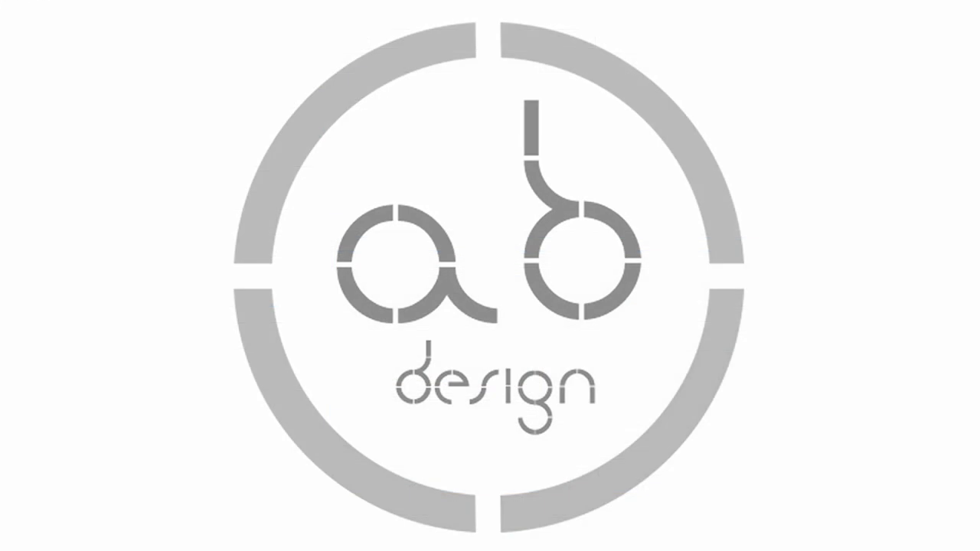